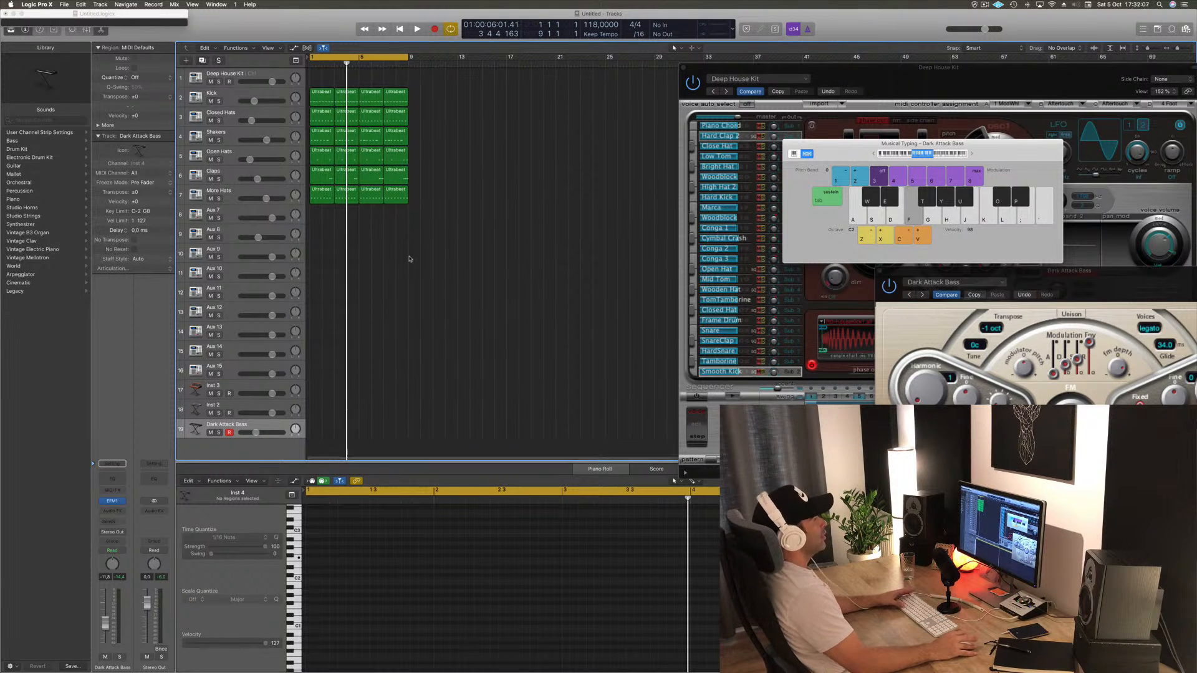
- Close the Deep House Kit instrument window and select the Kick track
{"action": "key", "text": "space"}
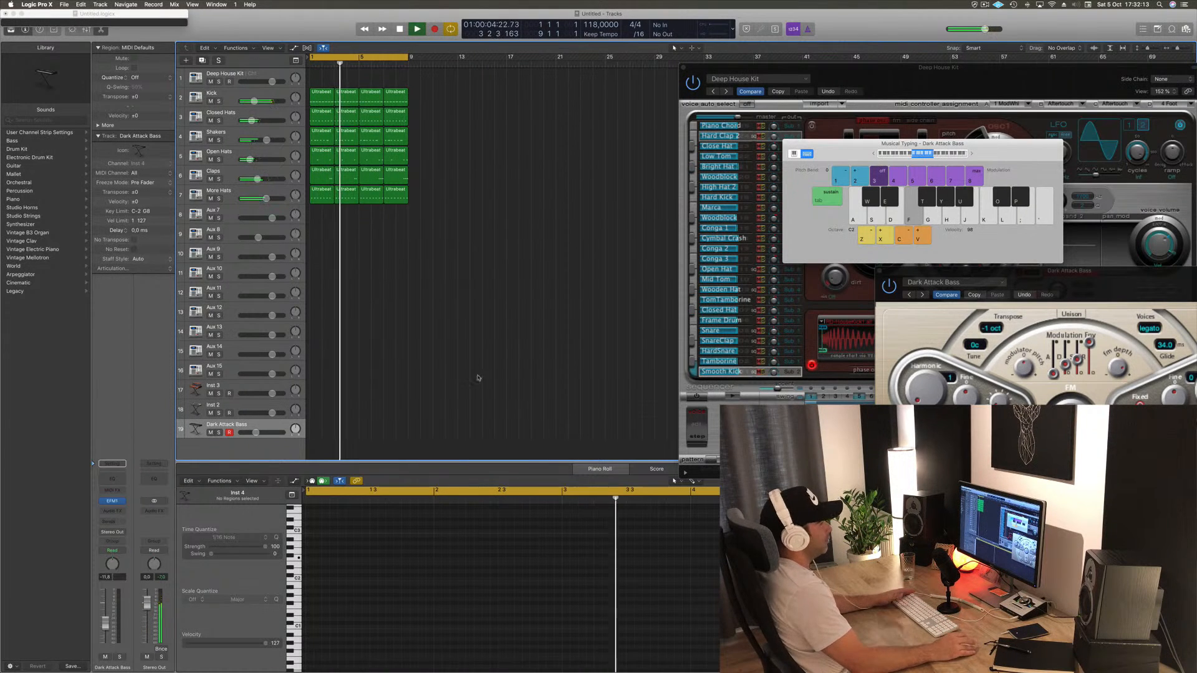
{"action": "key", "text": "space"}
{"action": "left_click_drag", "start_coordinate": [993, 81], "coordinate": [784, 62]}
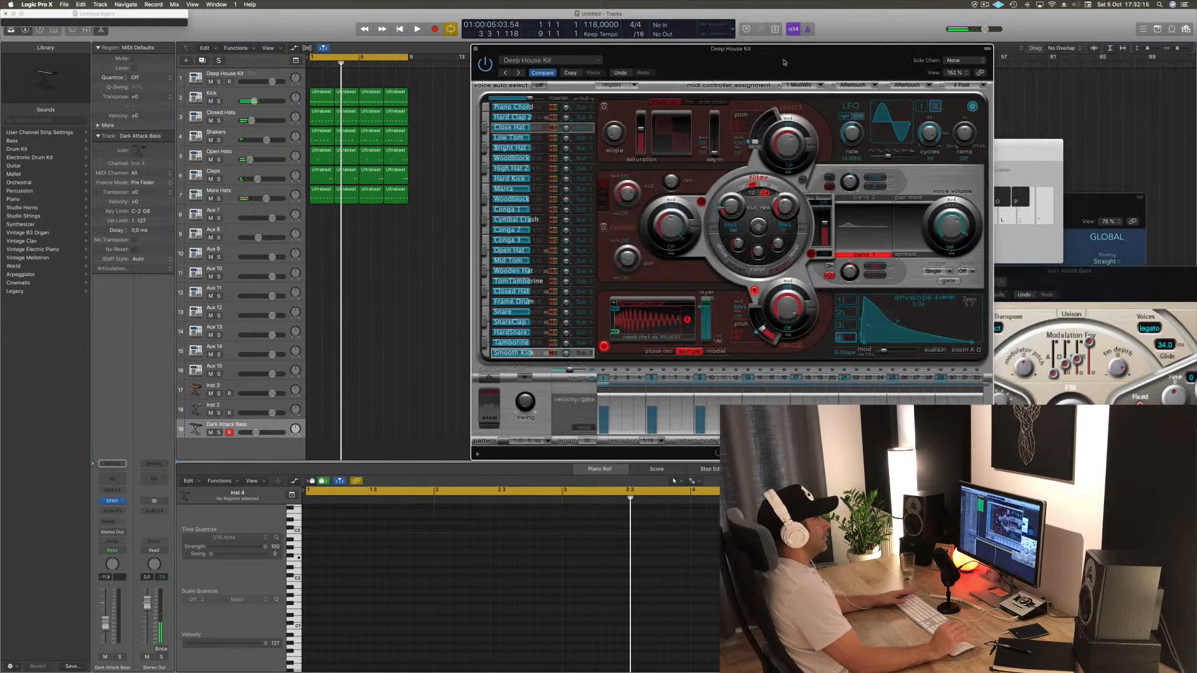
{"action": "left_click", "coordinate": [475, 49]}
{"action": "left_click", "coordinate": [275, 97]}
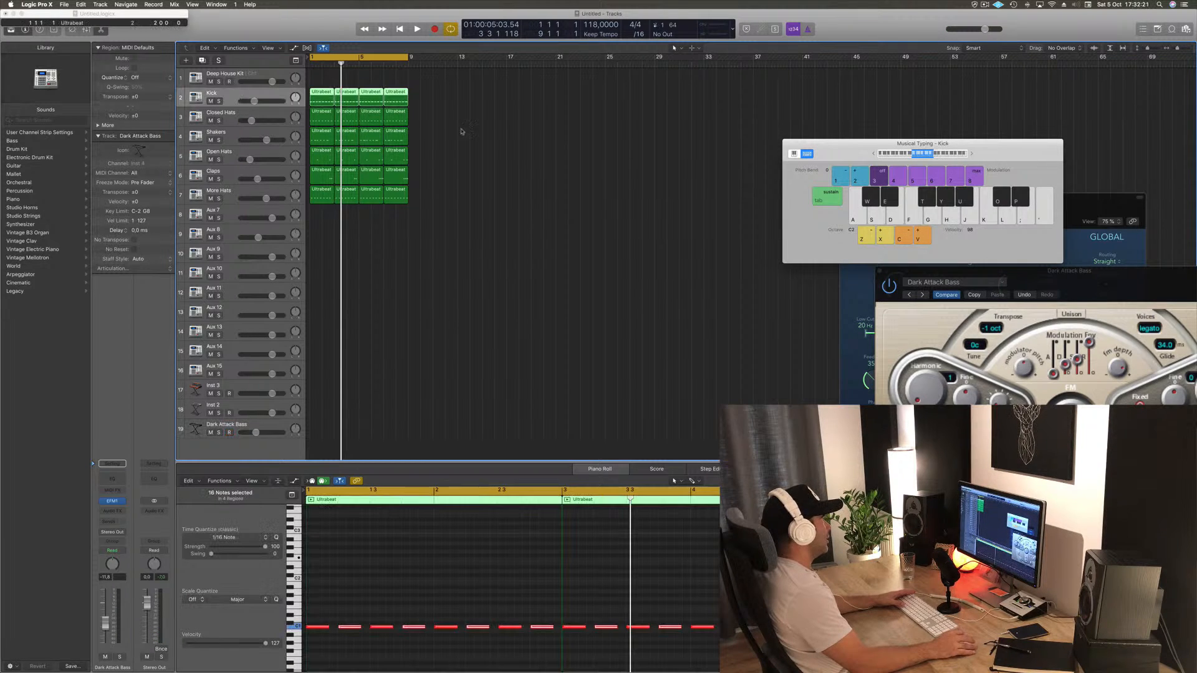
- Start looped playback with the Dark Attack Bass track selected, and move its EFM1 synth window clear of the other windows
{"action": "key", "text": "space"}
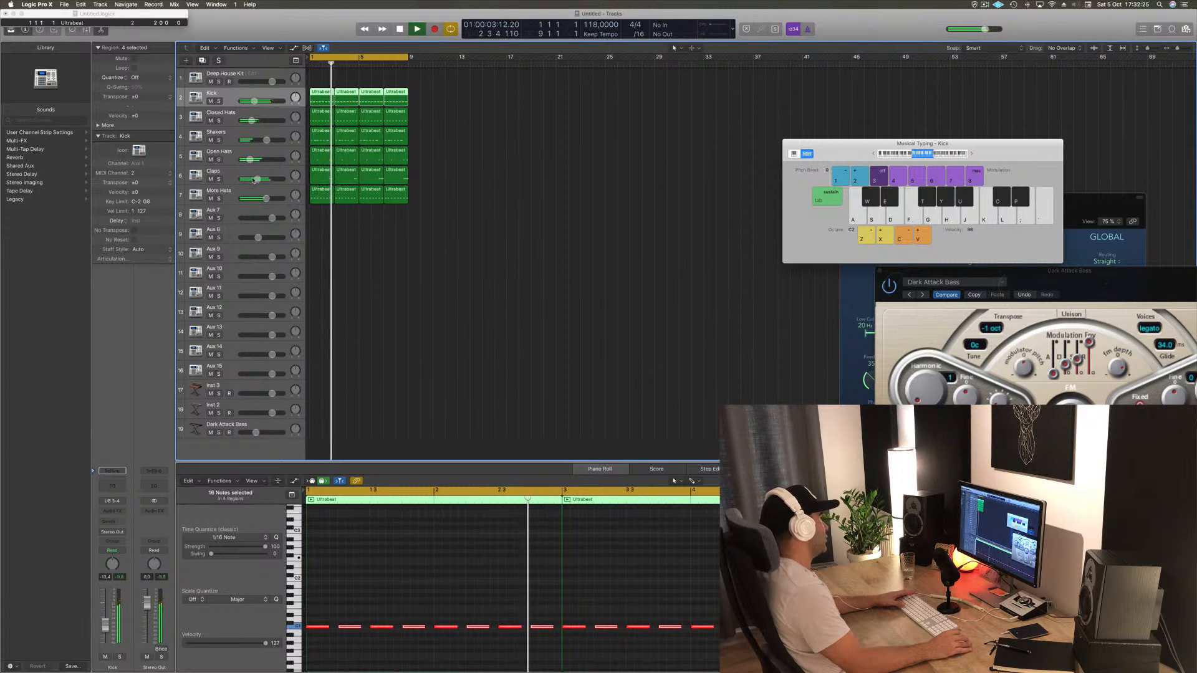
{"action": "left_click", "coordinate": [481, 213]}
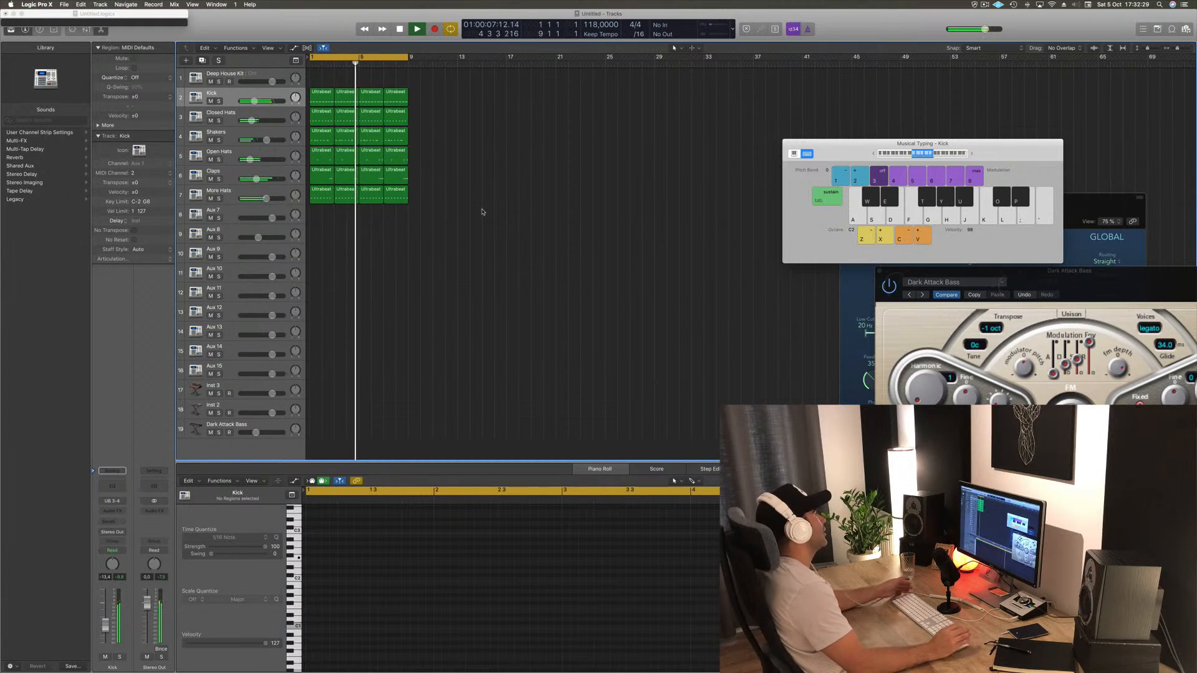
{"action": "left_click", "coordinate": [275, 429]}
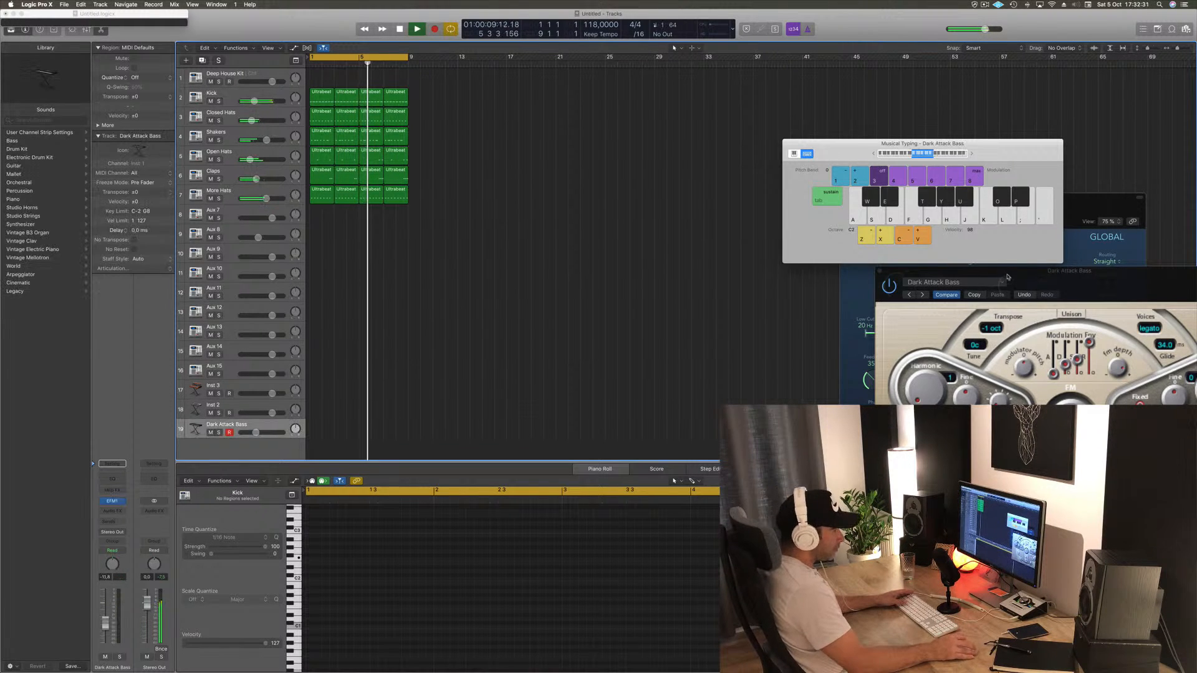
{"action": "left_click_drag", "start_coordinate": [1030, 273], "coordinate": [717, 79]}
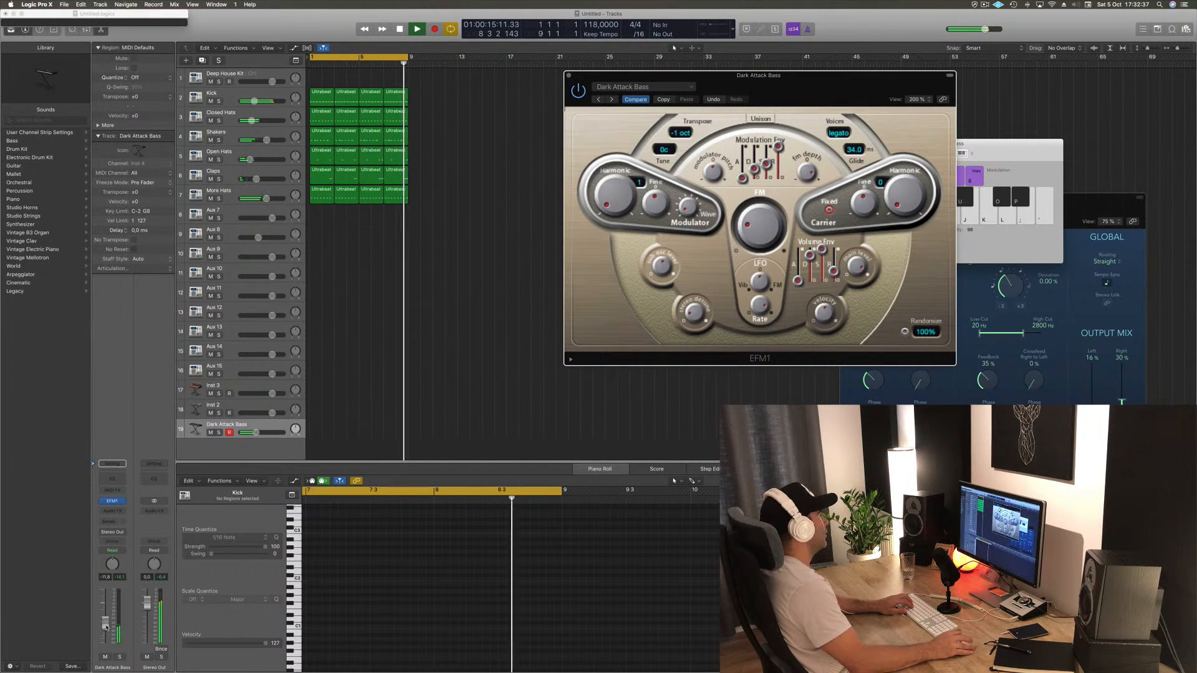
- Lower the Dark Attack Bass track's volume to -14.4 dB while trying out bass notes over the looping drums
{"action": "left_click_drag", "start_coordinate": [105, 624], "coordinate": [106, 630]}
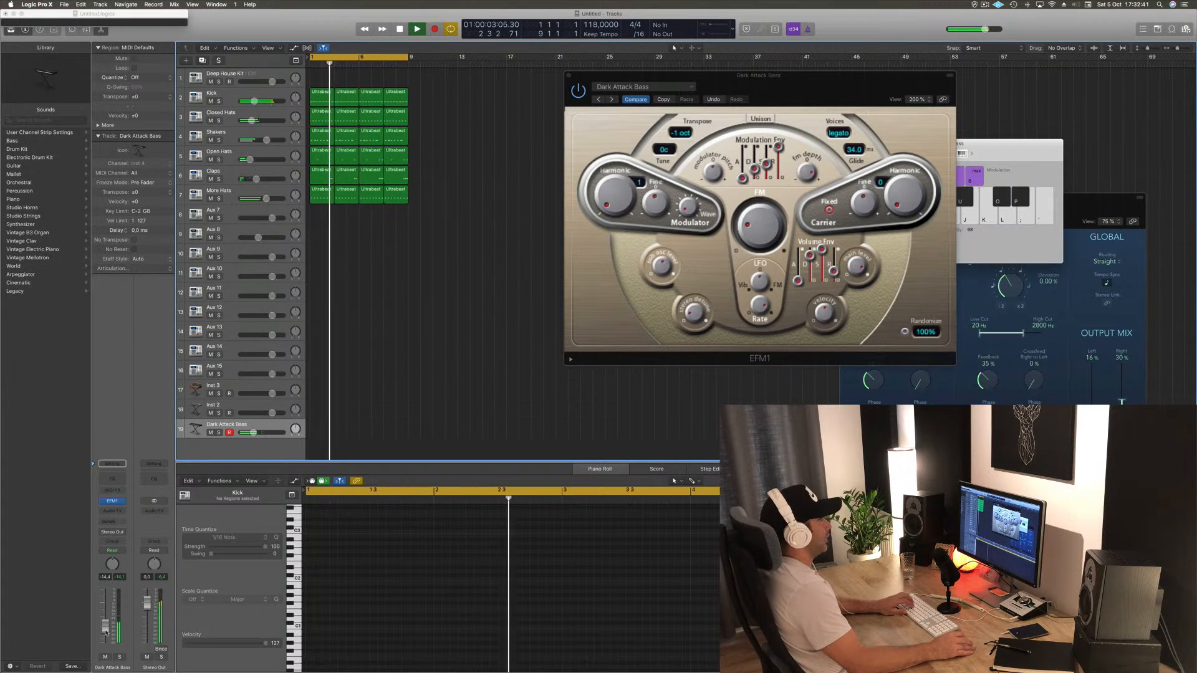
{"action": "key", "text": "s"}
{"action": "left_click_drag", "start_coordinate": [105, 631], "coordinate": [106, 633]}
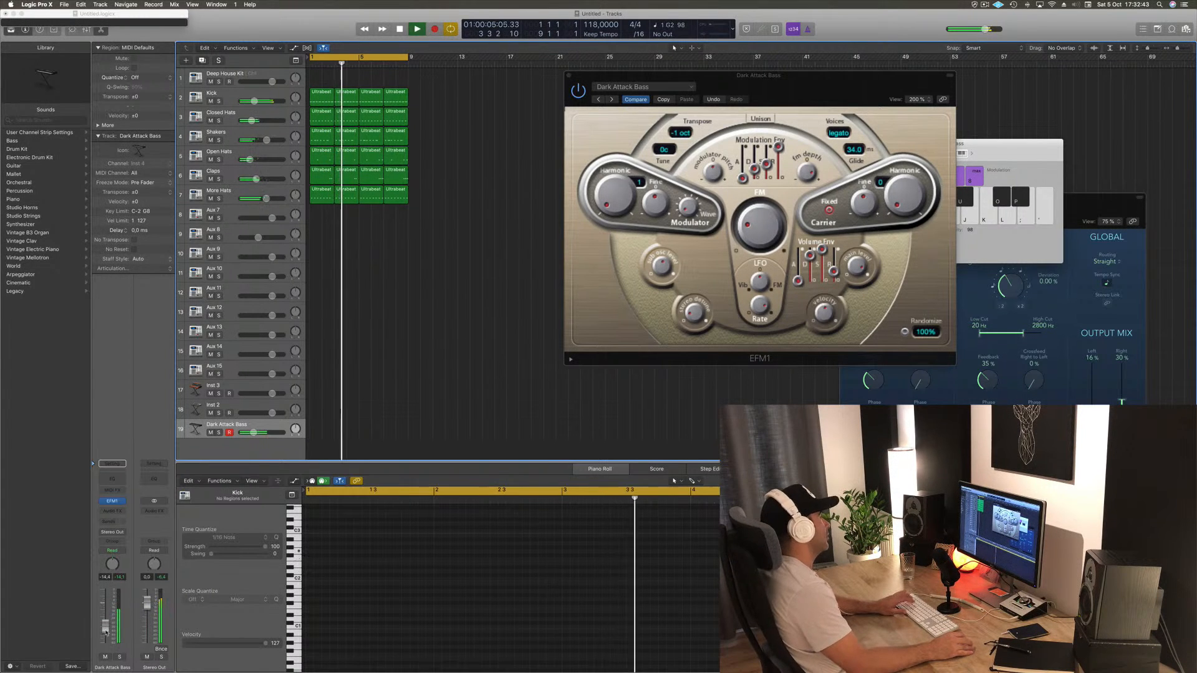
{"action": "key", "text": "h"}
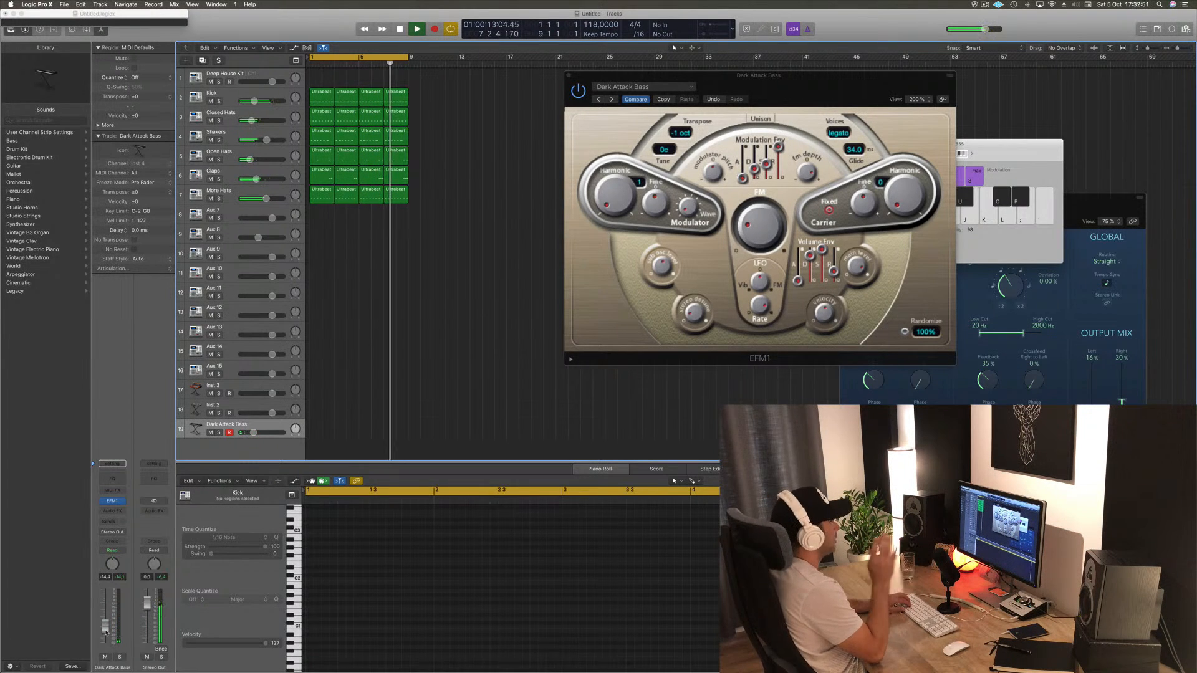
{"action": "key", "text": "d"}
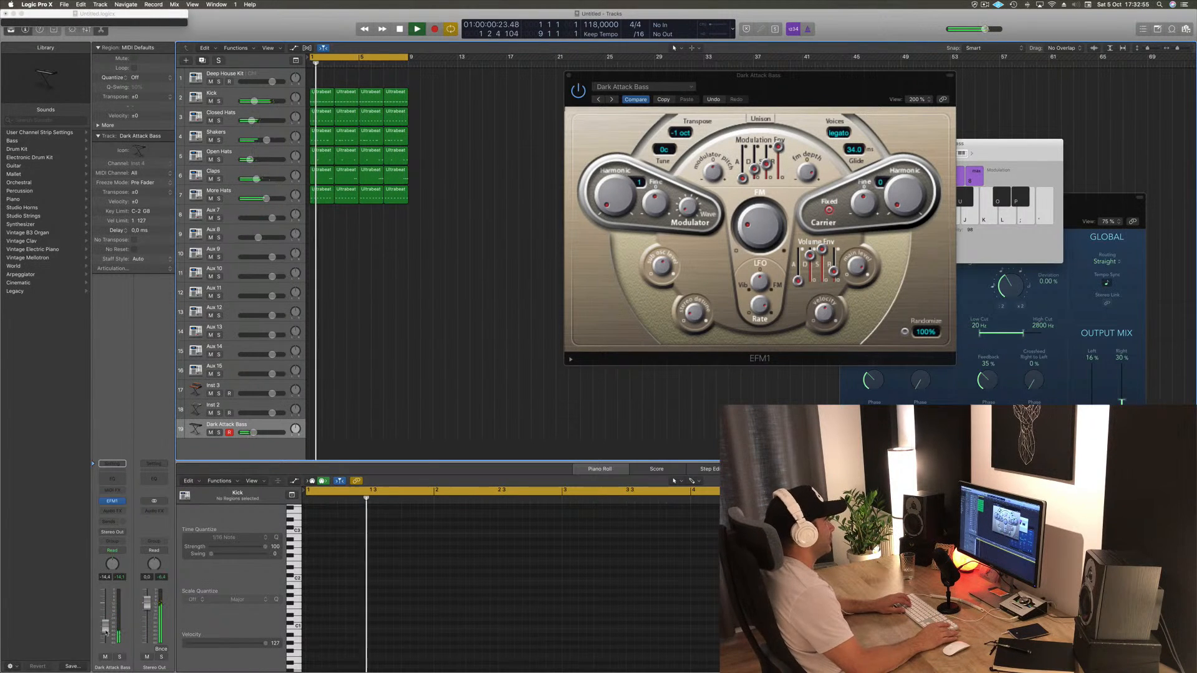
{"action": "key", "text": "g"}
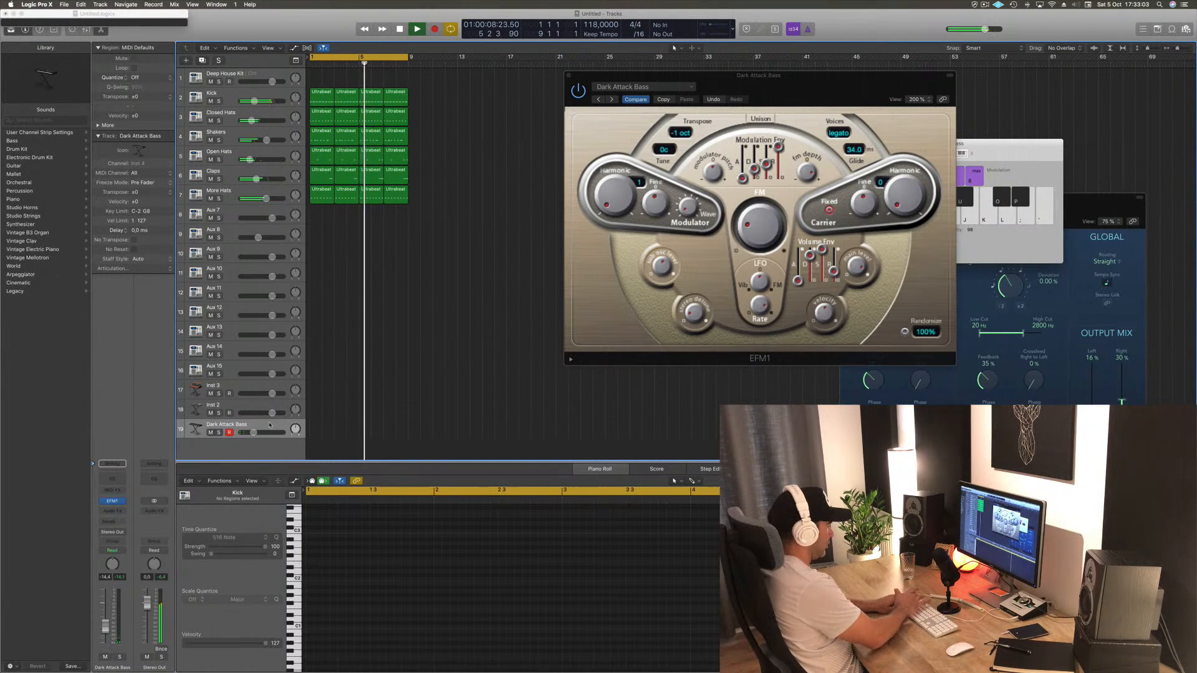
- Record a bass line on the Dark Attack Bass track over the looping drums, stopping after the second pass
{"action": "key", "text": "r"}
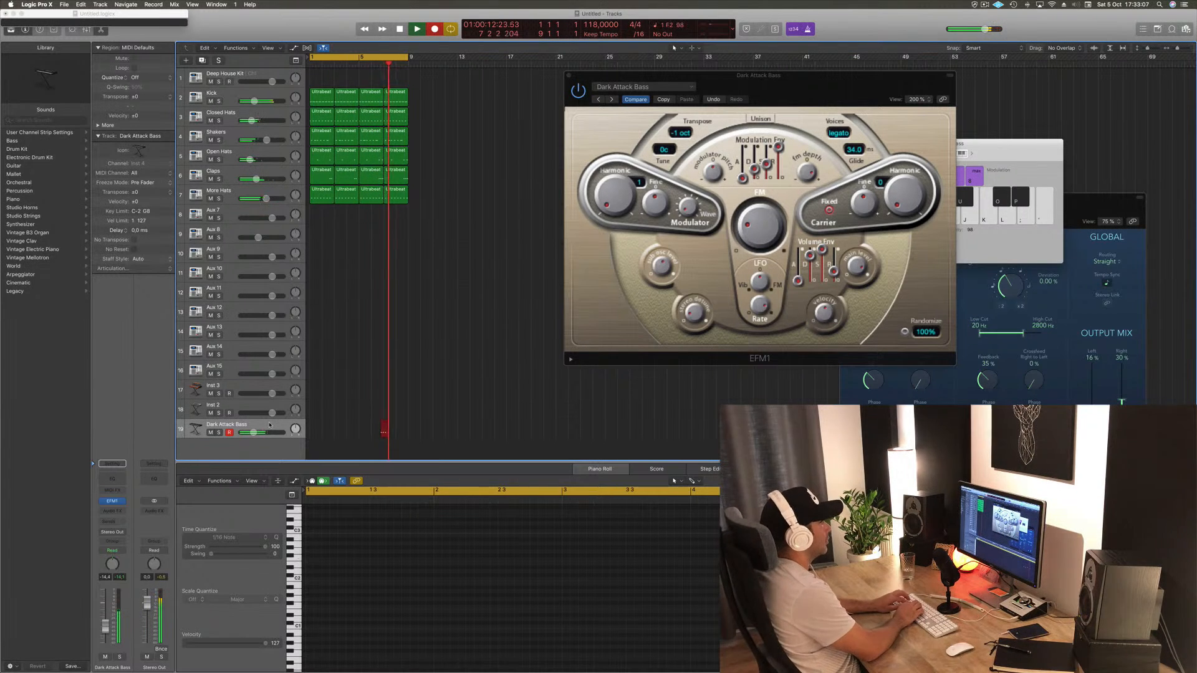
{"action": "key", "text": "f"}
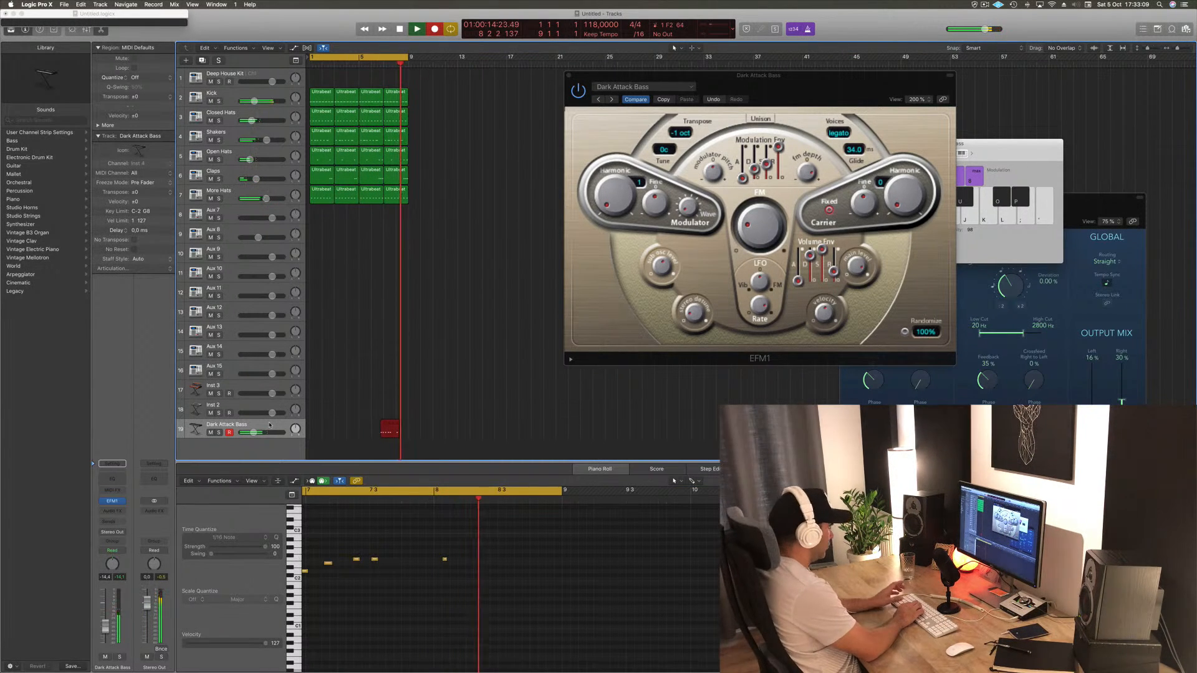
{"action": "key", "text": "s"}
{"action": "key", "text": "d"}
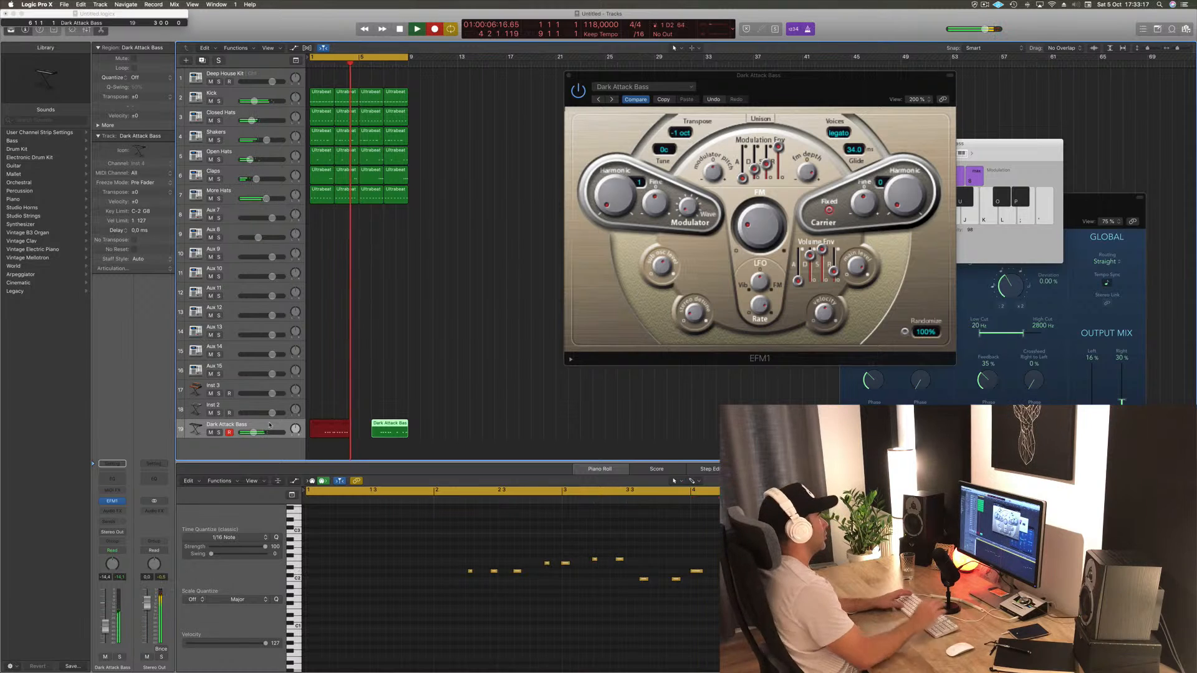
{"action": "key", "text": "space"}
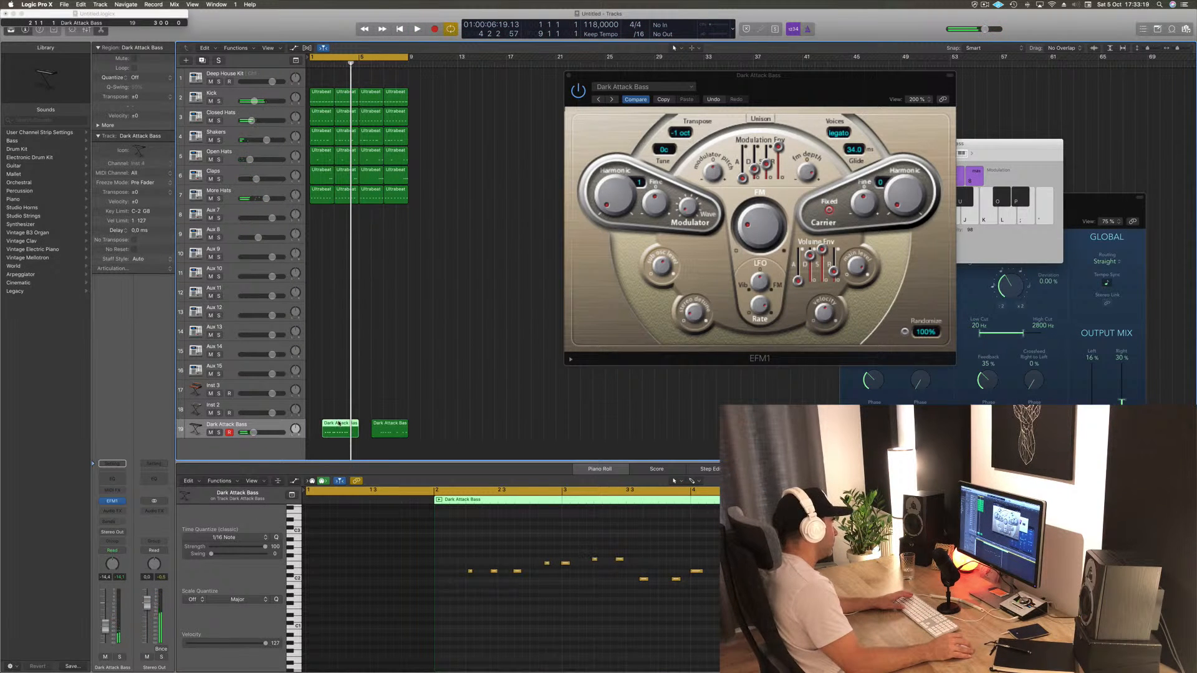
- Move the first recorded bass region to bar 1 and shift all its notes so the first one falls on the downbeat
{"action": "left_click_drag", "start_coordinate": [338, 423], "coordinate": [326, 424]}
{"action": "key", "text": "space"}
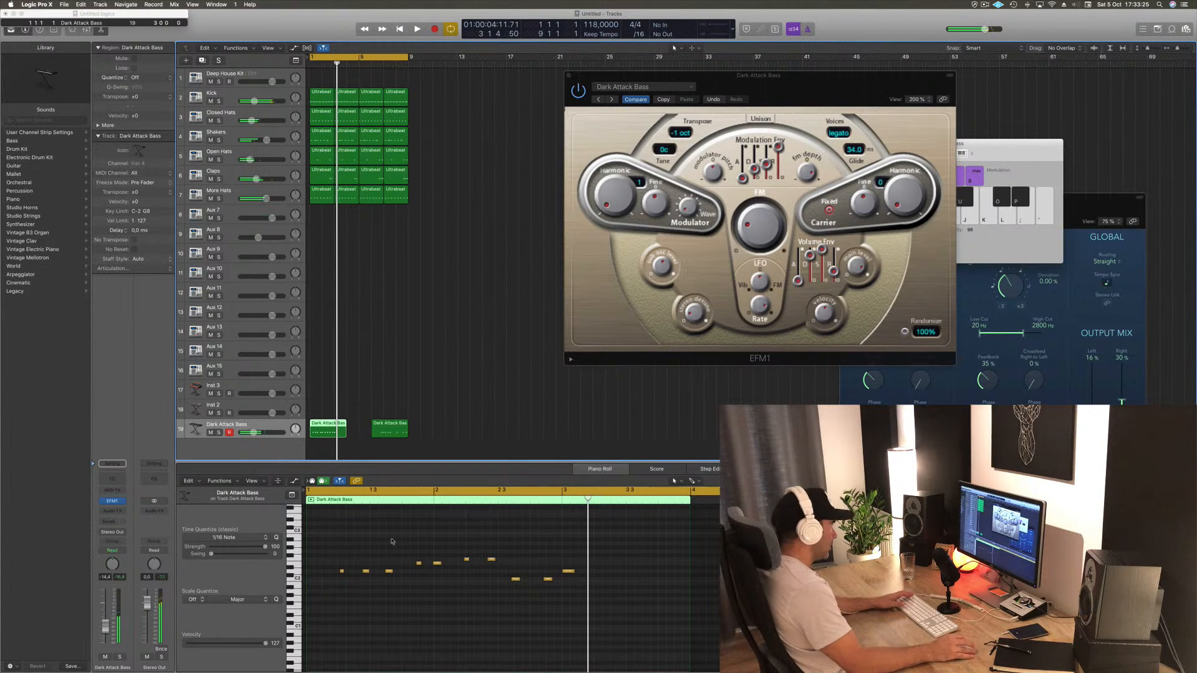
{"action": "left_click_drag", "start_coordinate": [323, 548], "coordinate": [639, 624]}
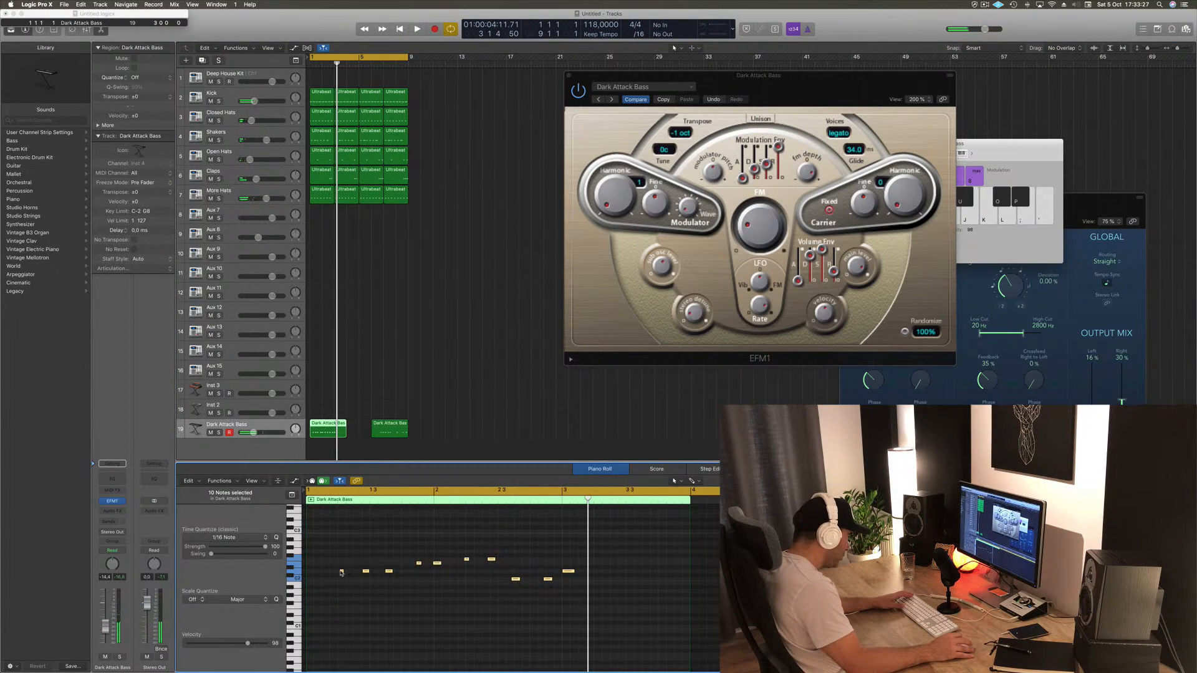
{"action": "left_click_drag", "start_coordinate": [341, 573], "coordinate": [308, 573]}
{"action": "left_click", "coordinate": [372, 537]}
- Play the opening bars several times to check the timing of the shifted bass notes against the drums
{"action": "key", "text": "space"}
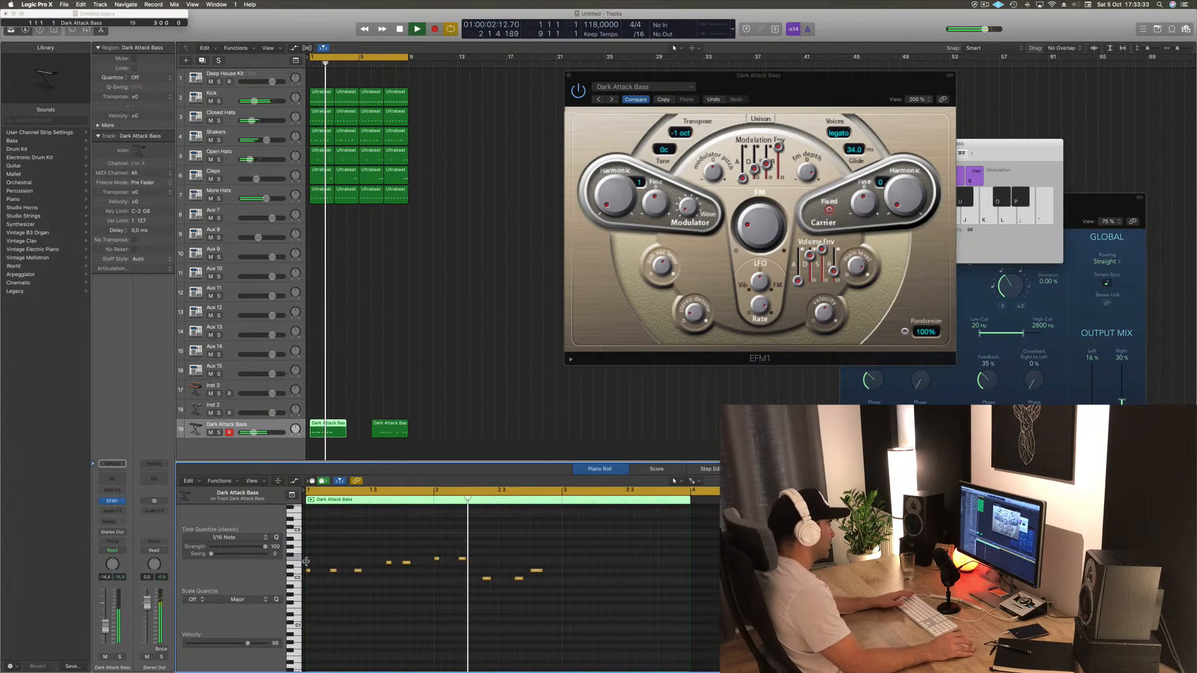
{"action": "key", "text": "space"}
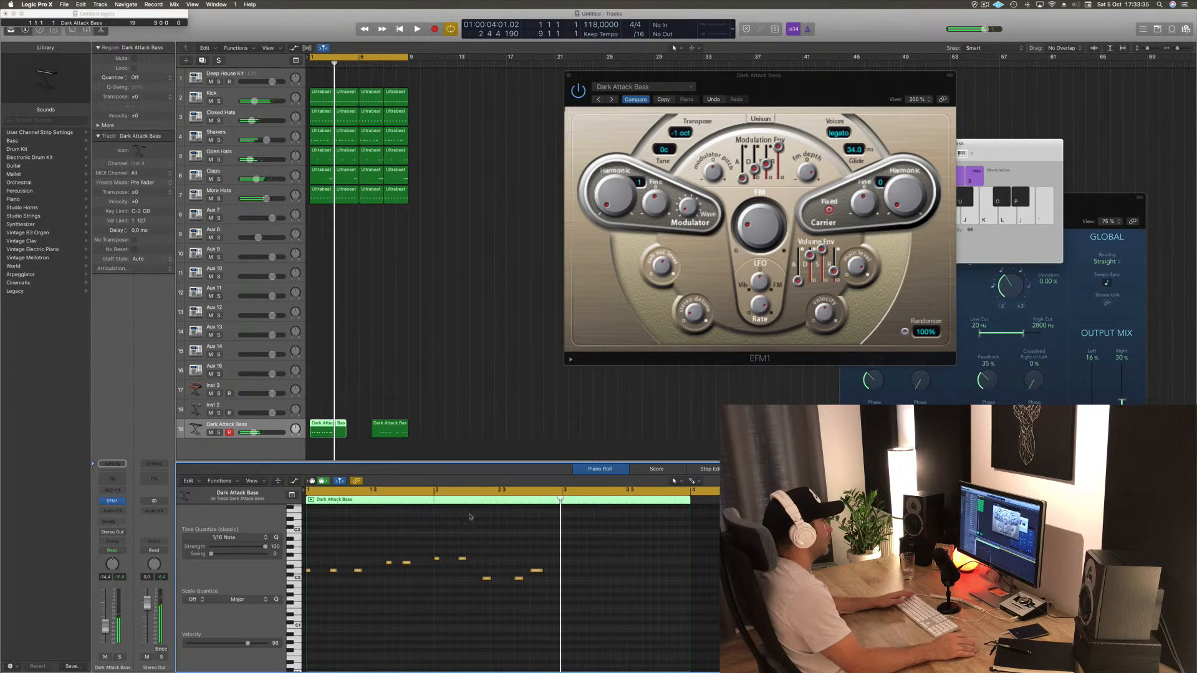
{"action": "key", "text": "space"}
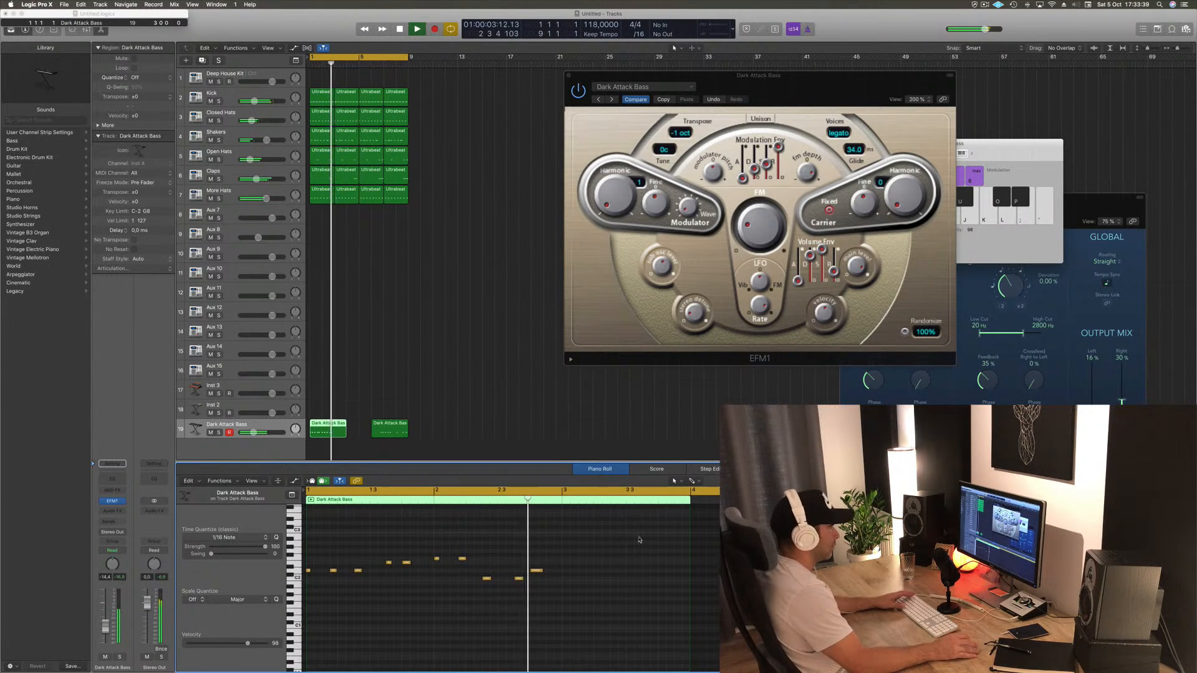
{"action": "key", "text": "space"}
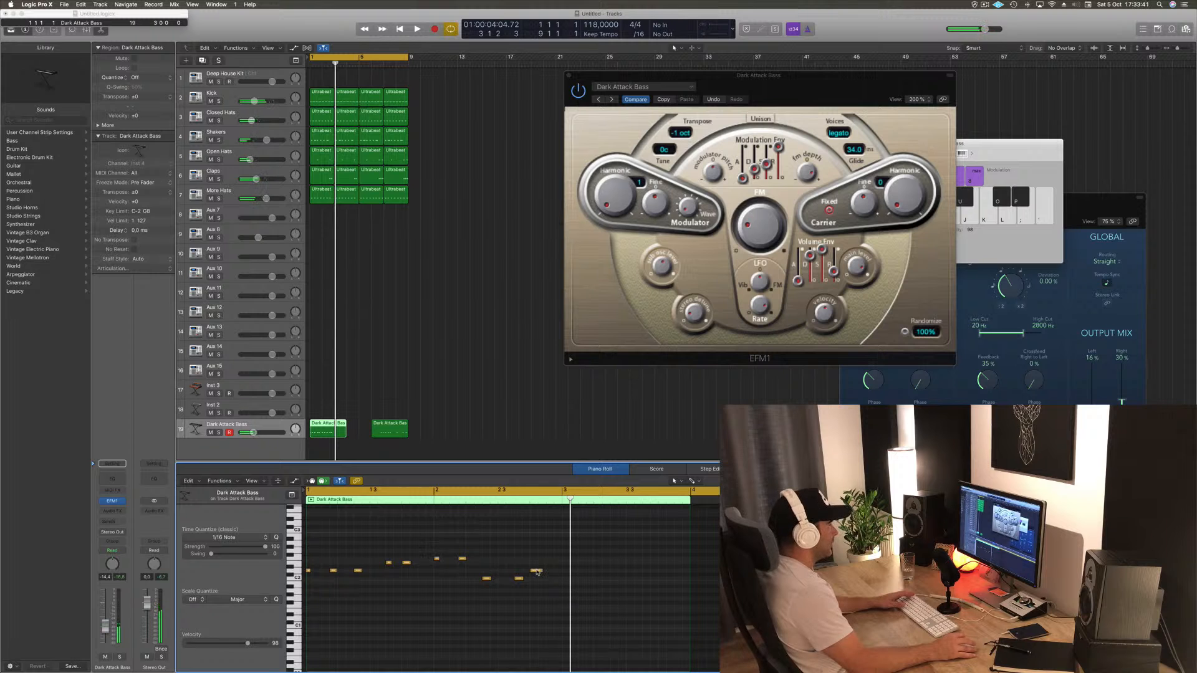
{"action": "key", "text": "space"}
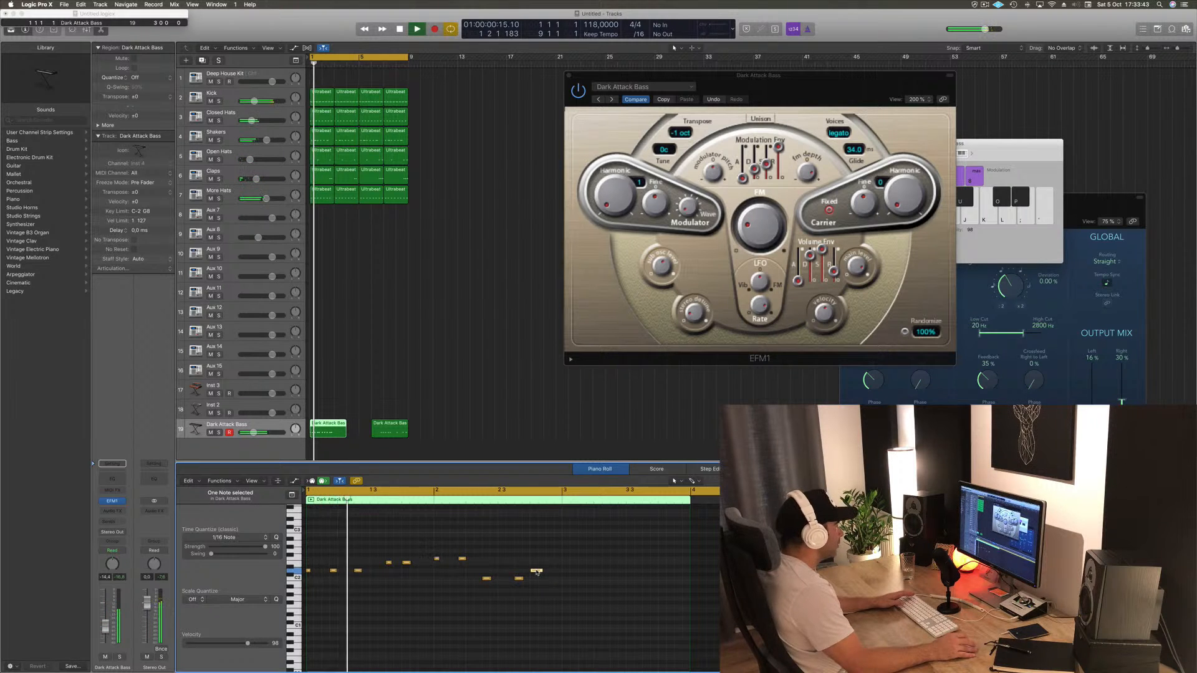
{"action": "key", "text": "space"}
{"action": "scroll", "coordinate": [594, 526], "scroll_direction": "down", "scroll_amount": 1}
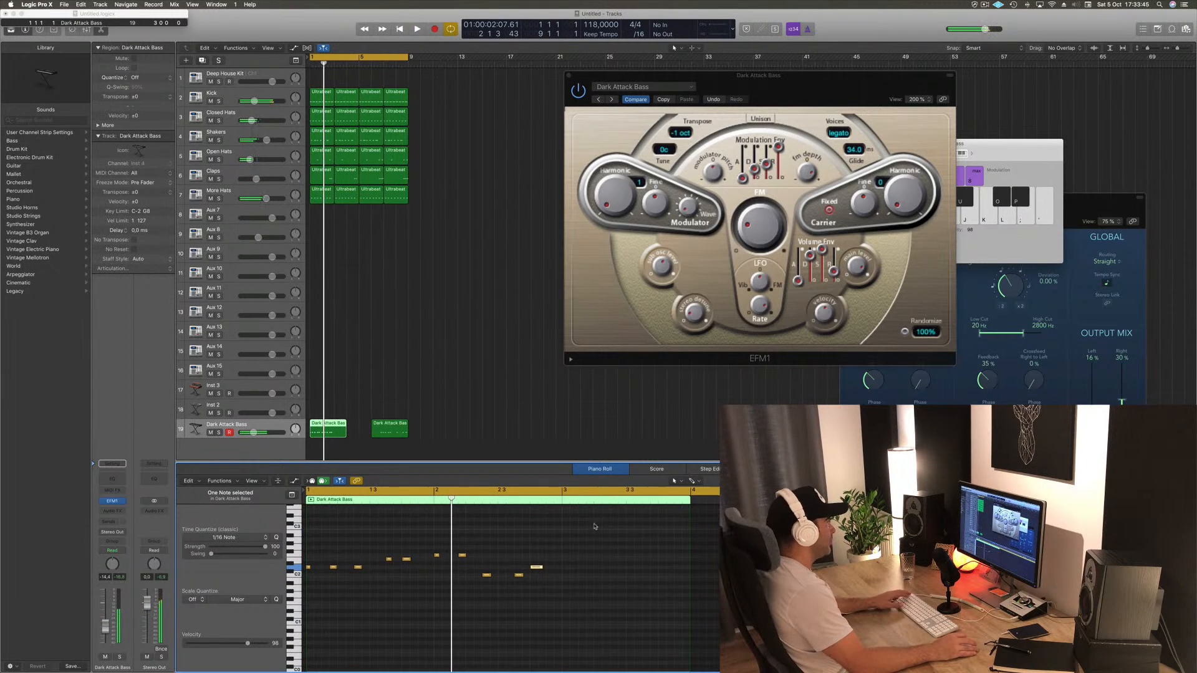
- Cut the first bass region down to bars 1 and 2, and delete the other recorded bass region
{"action": "left_click", "coordinate": [335, 425]}
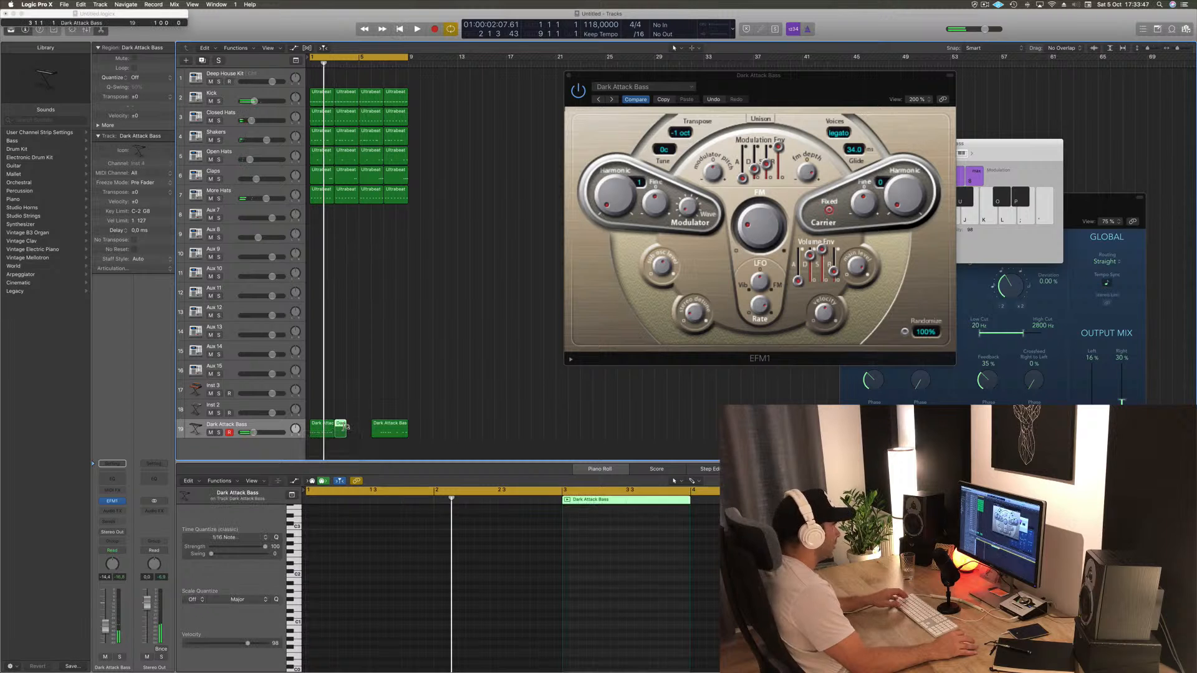
{"action": "key", "text": "Delete"}
{"action": "left_click_drag", "start_coordinate": [408, 432], "coordinate": [405, 432]}
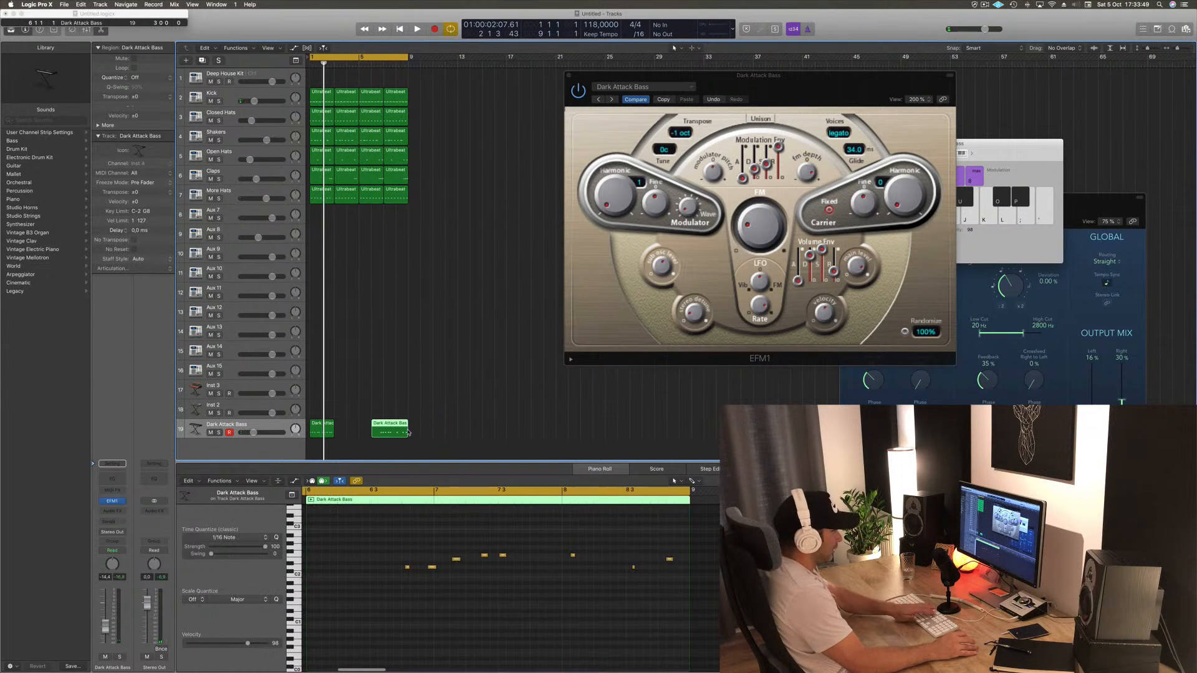
{"action": "key", "text": "Delete"}
- Copy the two-bar bass region to bar 3 and play the result with the drums
{"action": "left_click", "coordinate": [318, 429]}
{"action": "left_click_drag", "start_coordinate": [318, 429], "coordinate": [332, 428]}
{"action": "left_click", "coordinate": [403, 430]}
{"action": "key", "text": "space"}
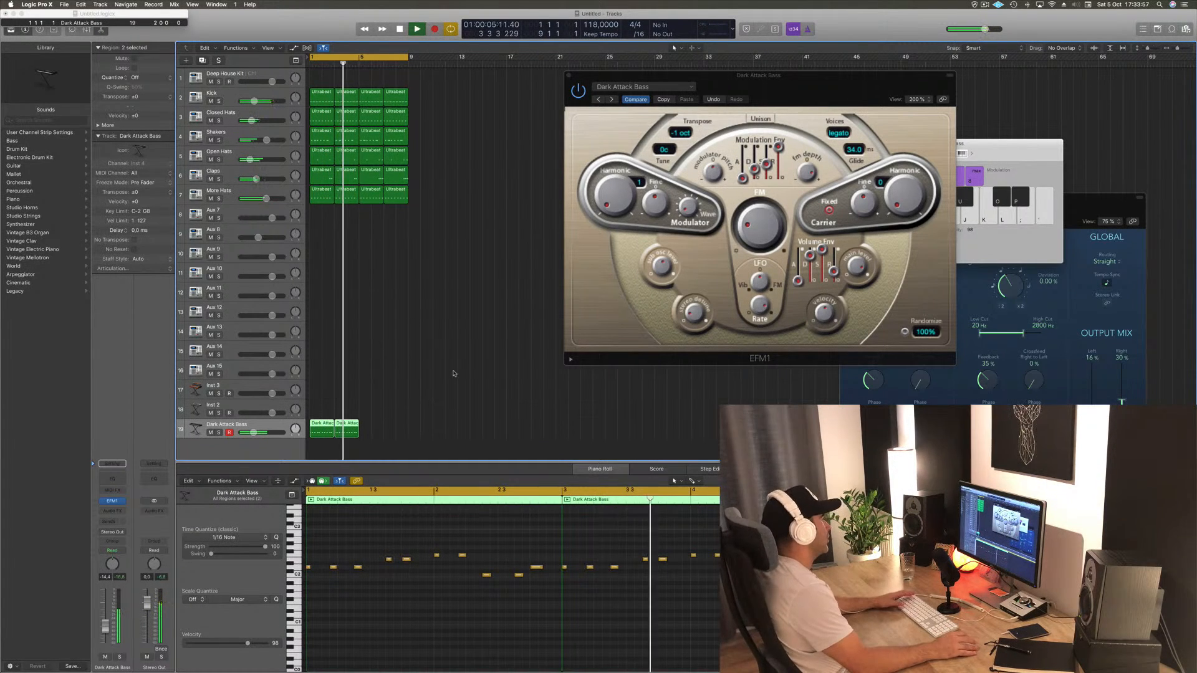
- Replace the long last note of the first bass region with one short note at the pitch of the two notes before it
{"action": "left_click", "coordinate": [536, 567]}
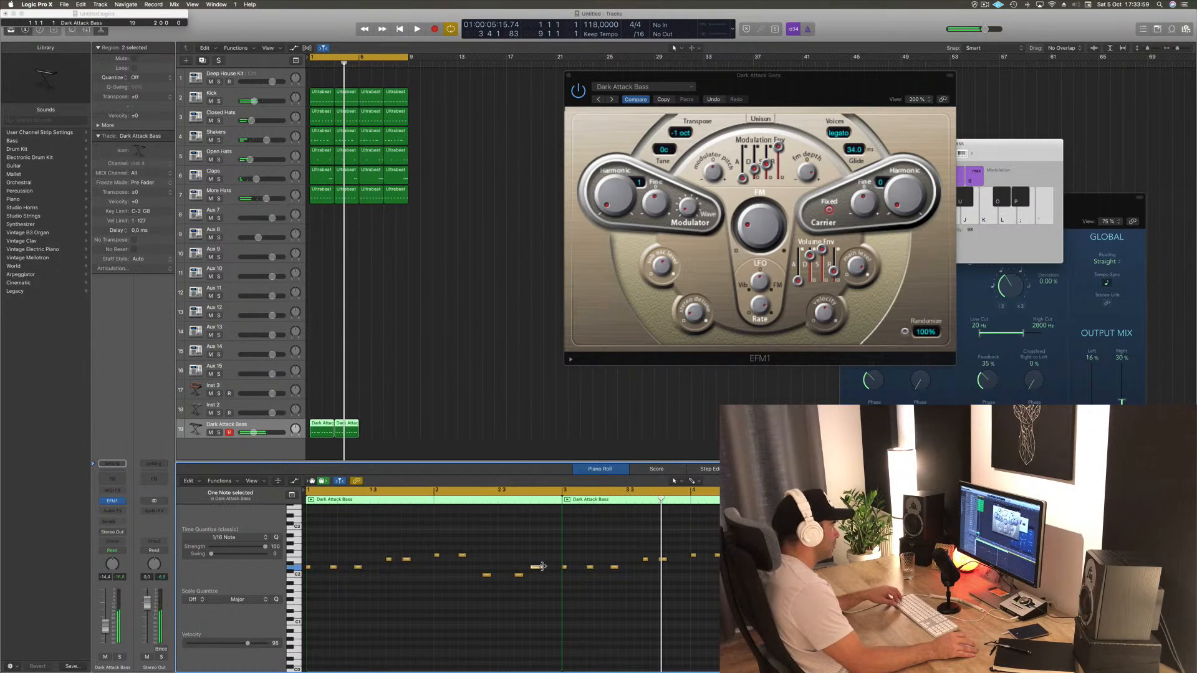
{"action": "left_click_drag", "start_coordinate": [541, 567], "coordinate": [549, 569]}
{"action": "key", "text": "space"}
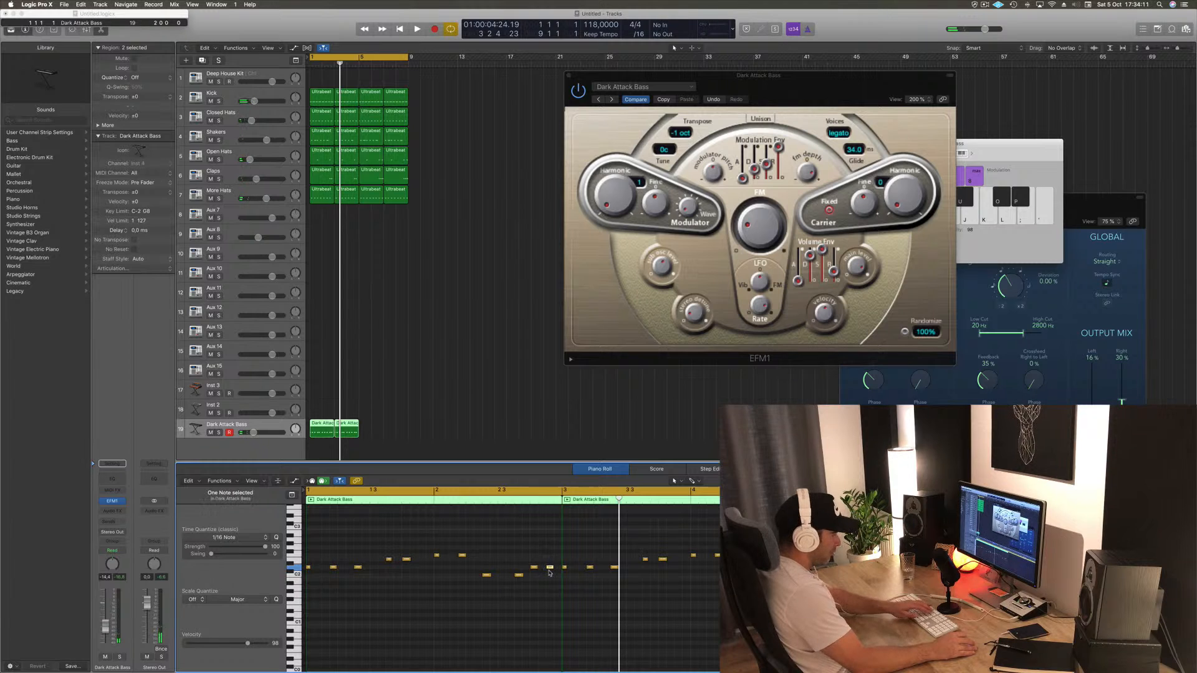
{"action": "left_click", "coordinate": [534, 568]}
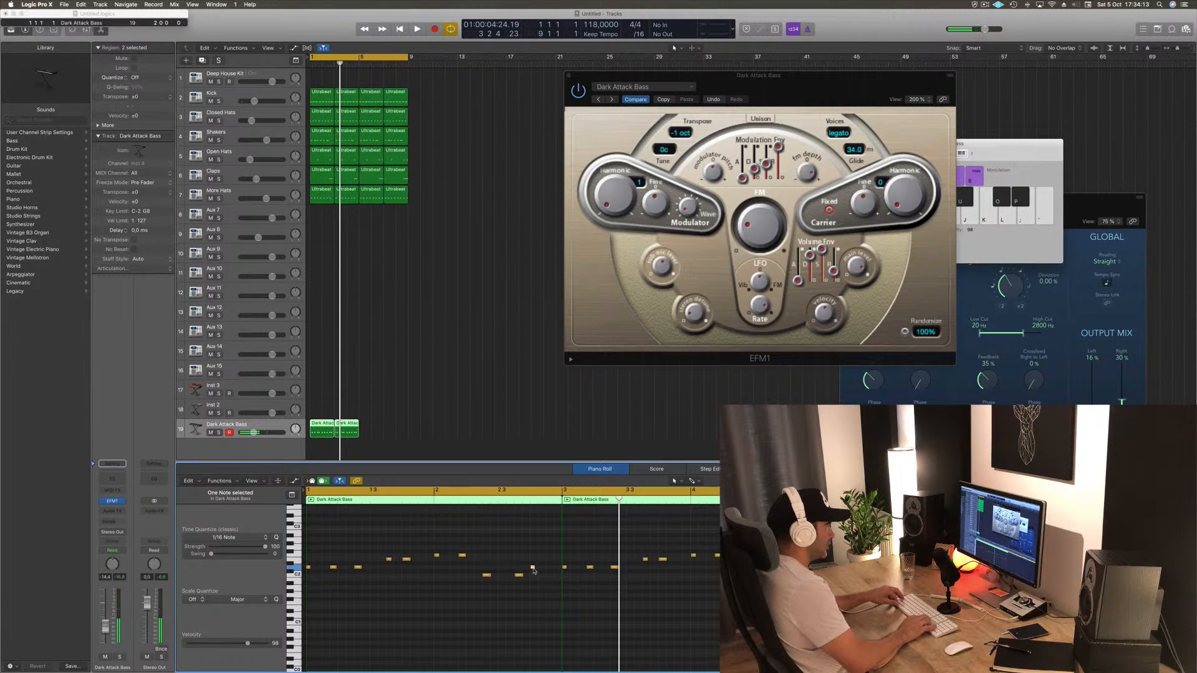
{"action": "key", "text": "space"}
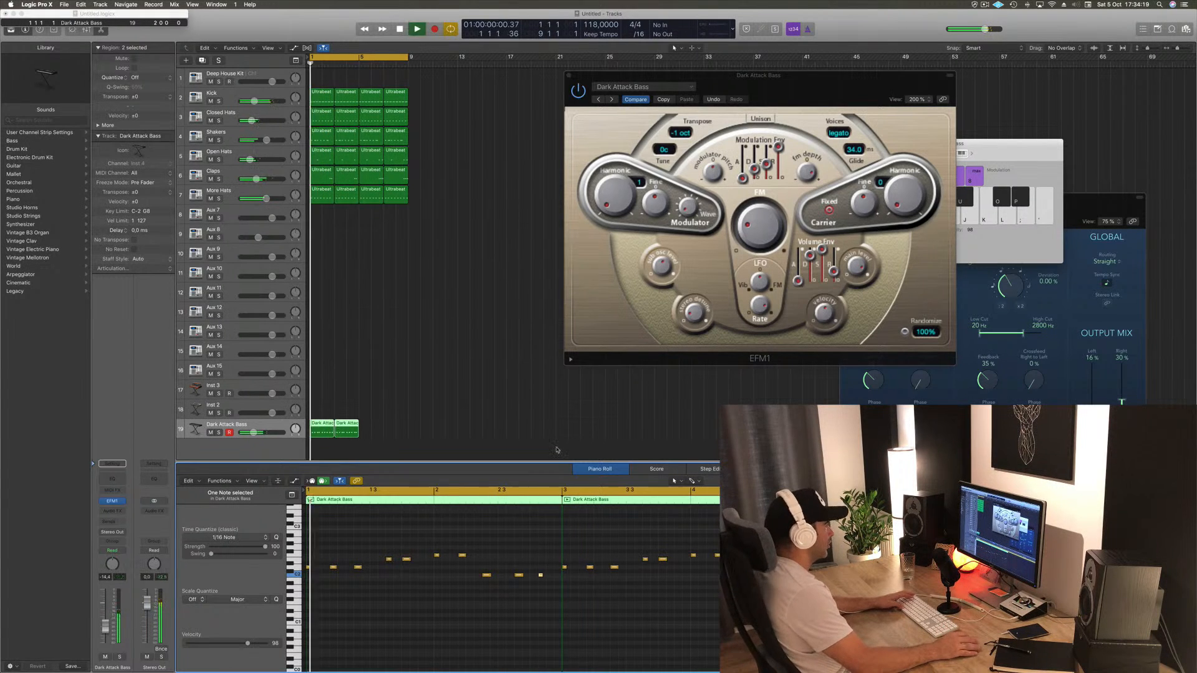
- Copy the two bass regions to bar 5 so the bass line fills the eight-bar loop, and play it
{"action": "left_click", "coordinate": [347, 431]}
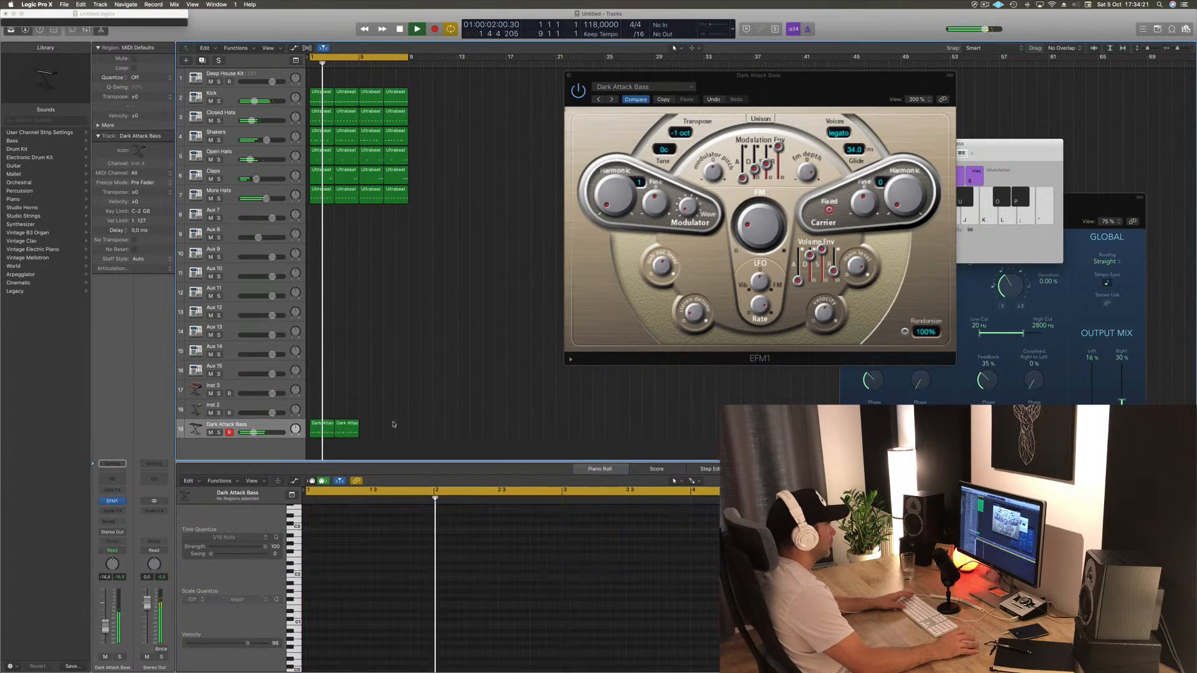
{"action": "left_click_drag", "start_coordinate": [348, 432], "coordinate": [320, 427]}
{"action": "key", "text": "space"}
{"action": "key", "text": "space"}
- Audition the EFM1 presets from Detroit Bass through Church Organ over the playing loop, and go back to Thick Bass
{"action": "left_click", "coordinate": [611, 100]}
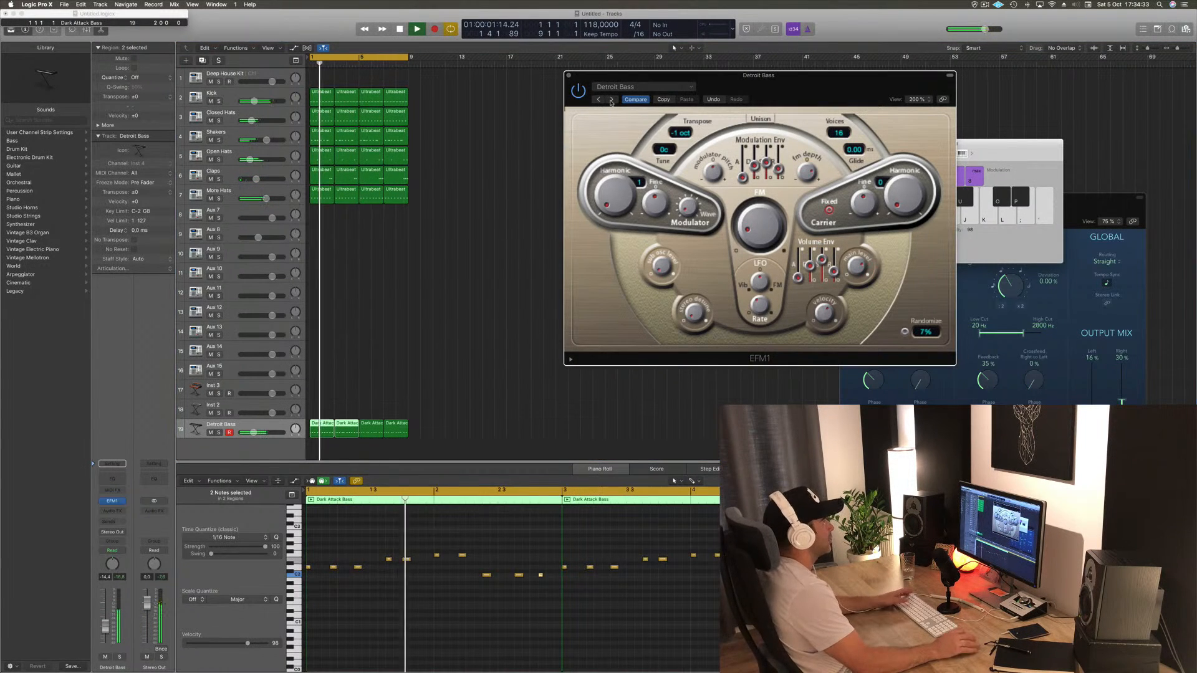
{"action": "left_click", "coordinate": [611, 101]}
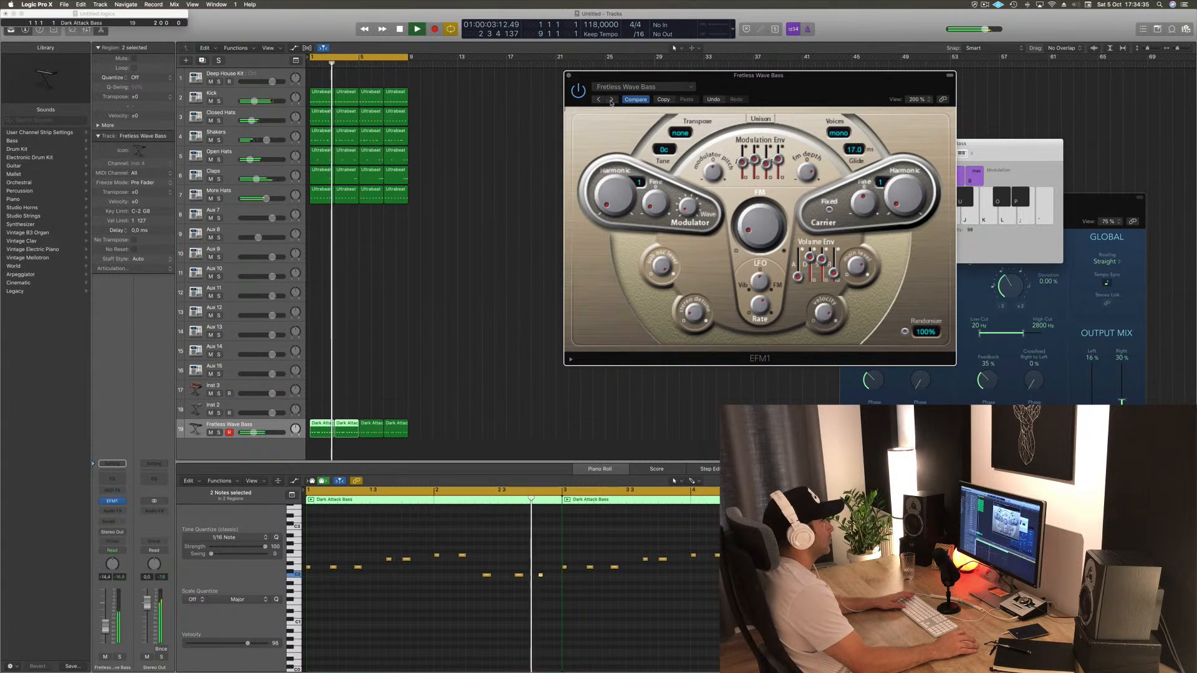
{"action": "left_click", "coordinate": [611, 100]}
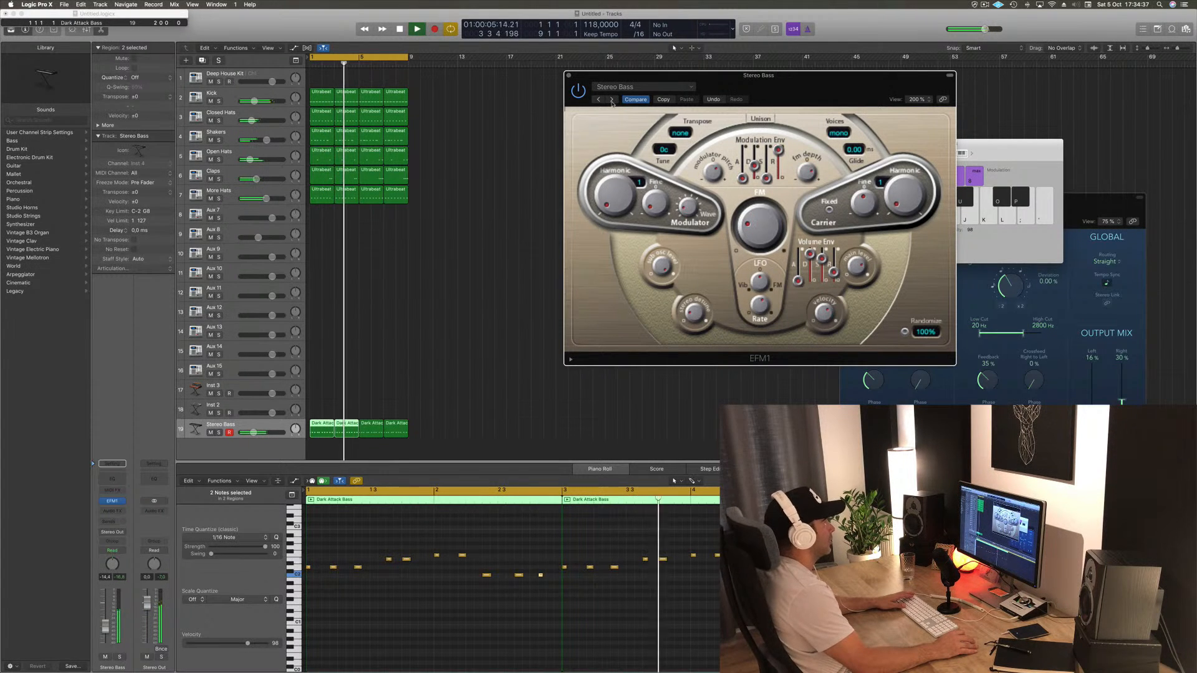
{"action": "left_click", "coordinate": [611, 101]}
{"action": "left_click", "coordinate": [611, 100]}
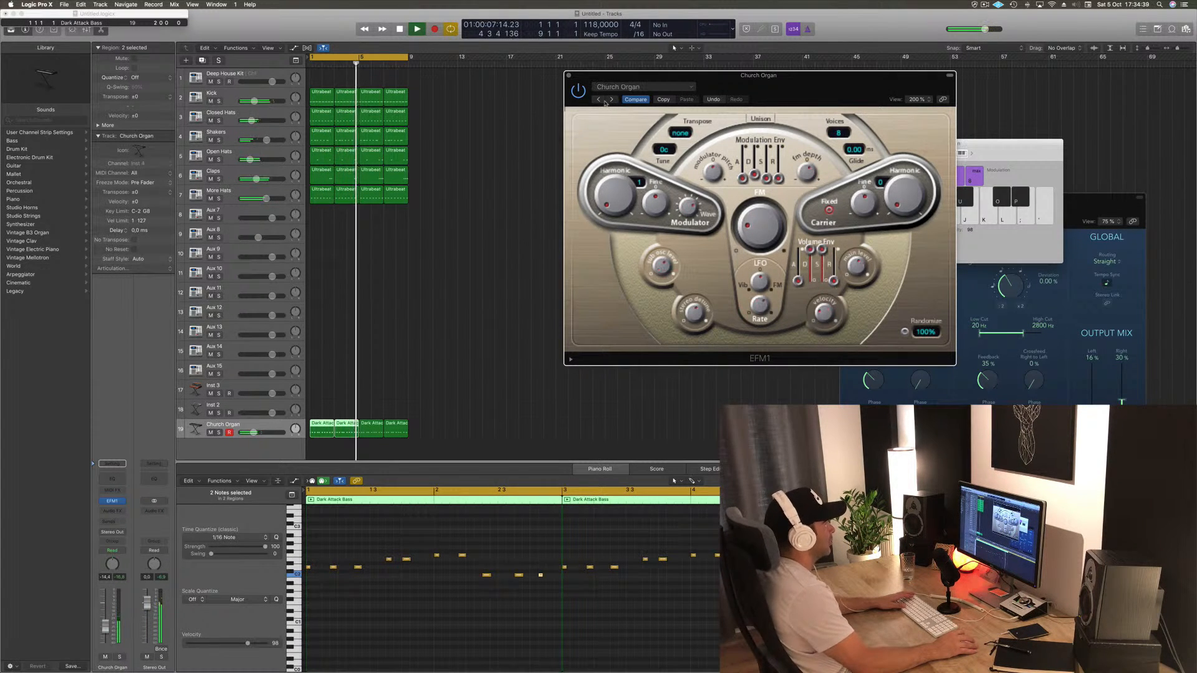
{"action": "left_click", "coordinate": [599, 99]}
- Recall the EFM1 default setting and load the Dark Attack Bass preset from the 03 FM Bass category
{"action": "left_click", "coordinate": [642, 86]}
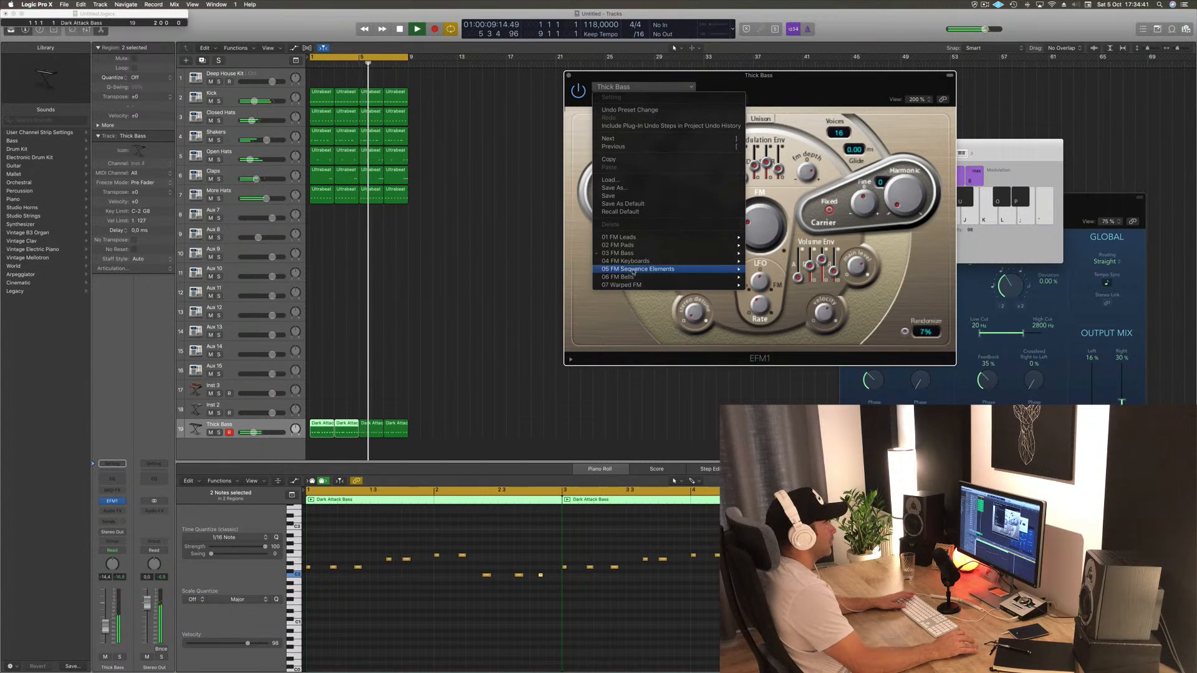
{"action": "left_click", "coordinate": [623, 211]}
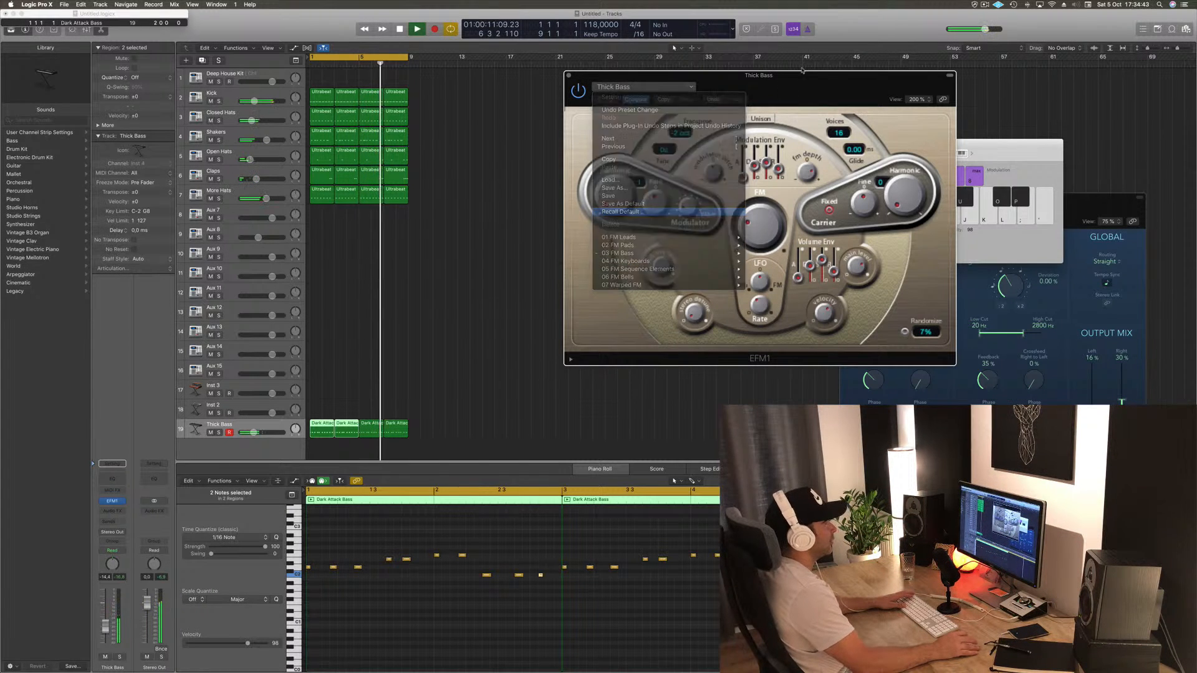
{"action": "left_click_drag", "start_coordinate": [799, 84], "coordinate": [744, 78]}
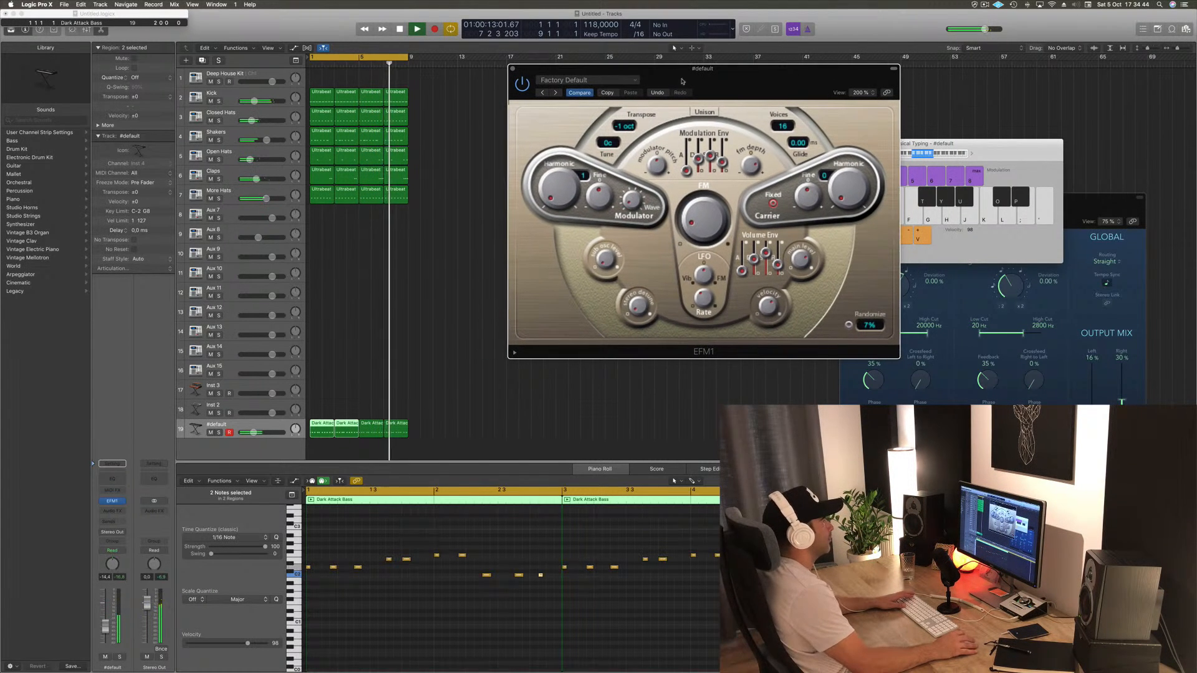
{"action": "left_click", "coordinate": [564, 80]}
{"action": "mouse_move", "coordinate": [607, 250]}
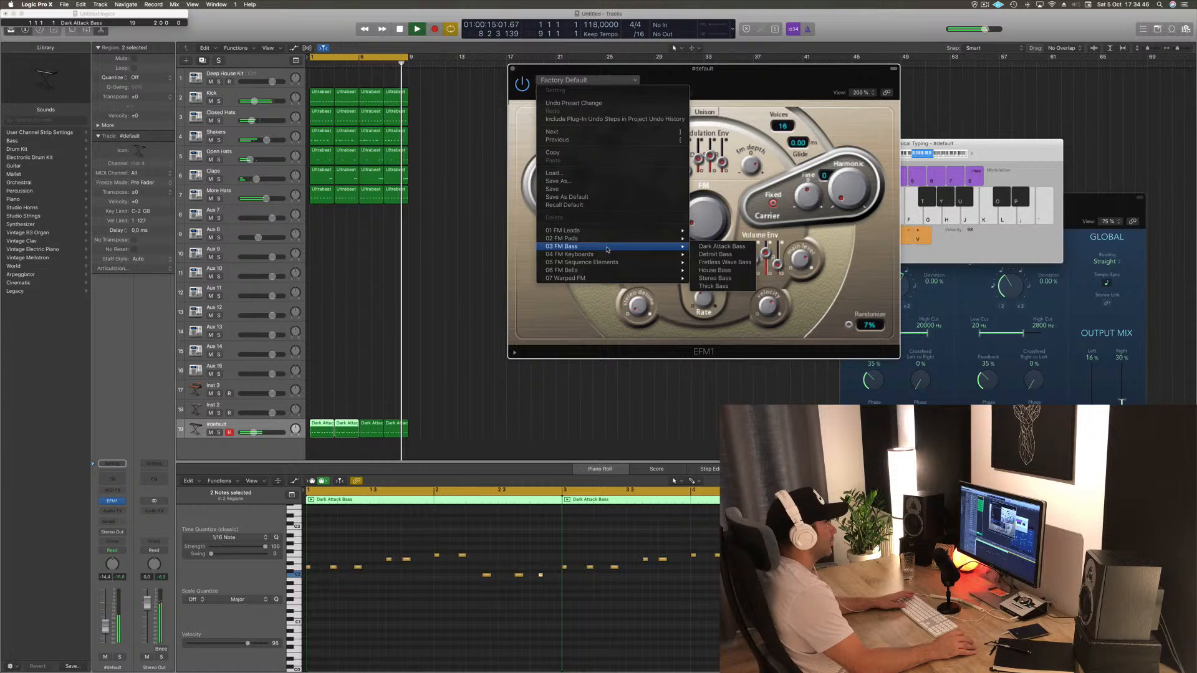
{"action": "left_click", "coordinate": [710, 246]}
- Compare the neighbouring EFM1 bass presets, return to Dark Attack Bass, and close the synth window
{"action": "left_click_drag", "start_coordinate": [724, 77], "coordinate": [626, 81]}
{"action": "left_click", "coordinate": [458, 95]}
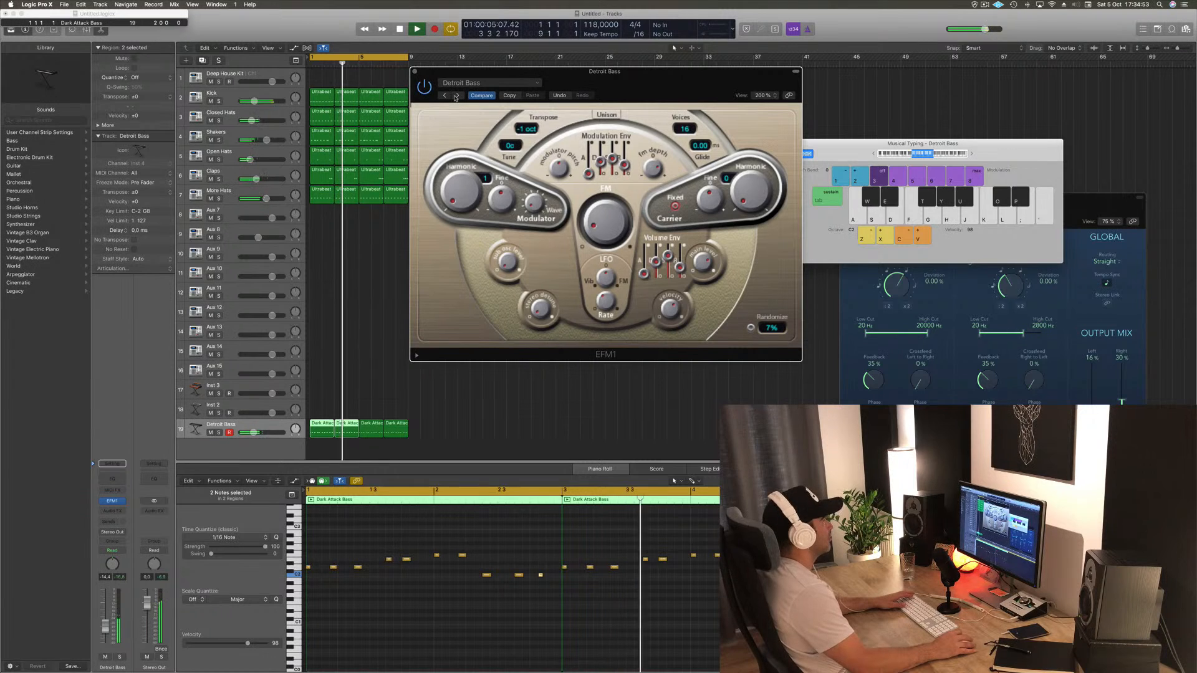
{"action": "left_click", "coordinate": [457, 95]}
{"action": "left_click", "coordinate": [456, 96]}
{"action": "left_click", "coordinate": [444, 97]}
{"action": "left_click", "coordinate": [445, 97]}
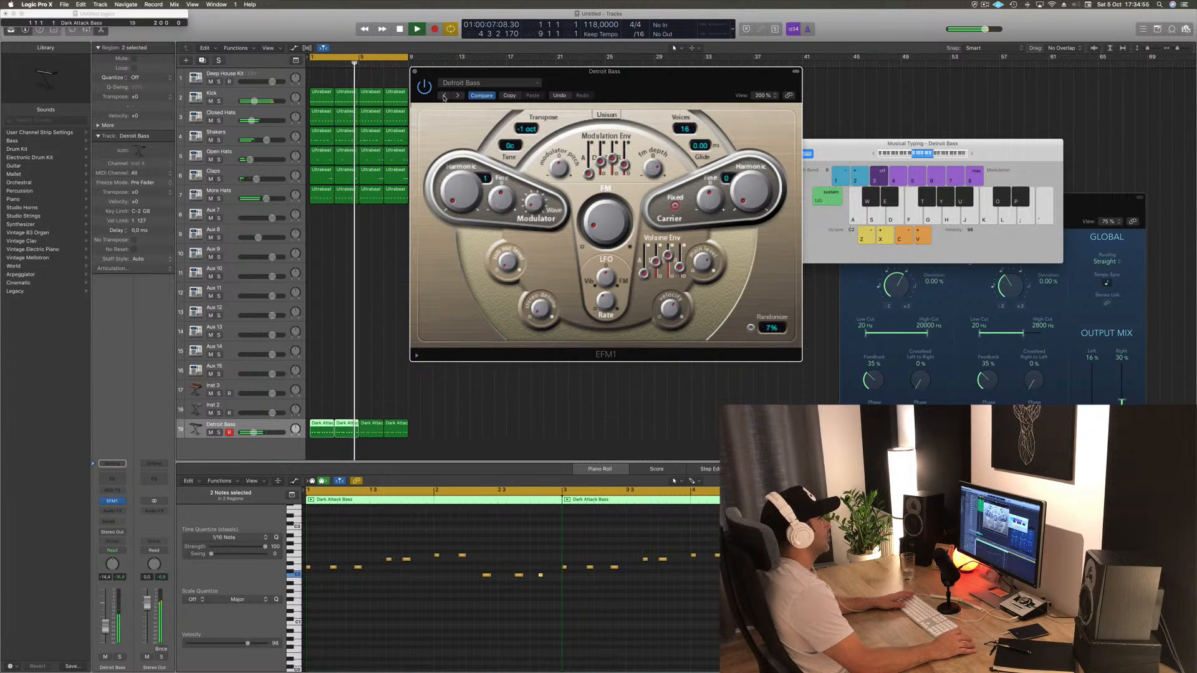
{"action": "left_click", "coordinate": [445, 96]}
{"action": "left_click_drag", "start_coordinate": [431, 80], "coordinate": [581, 42]}
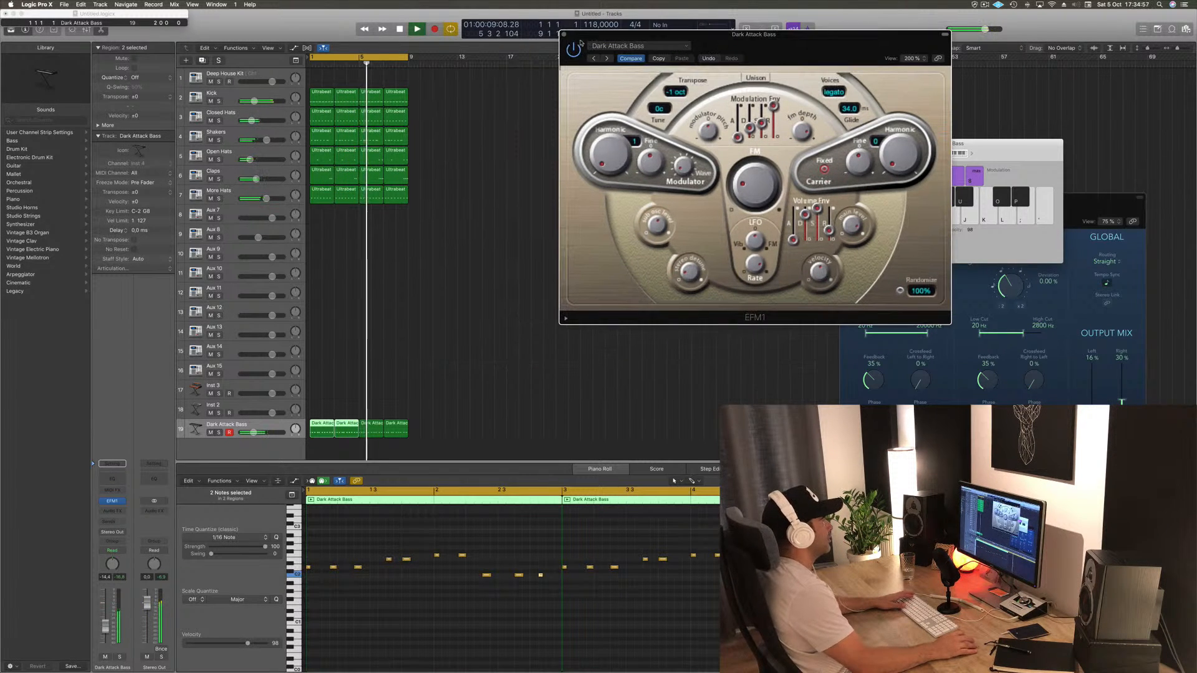
{"action": "left_click", "coordinate": [564, 35]}
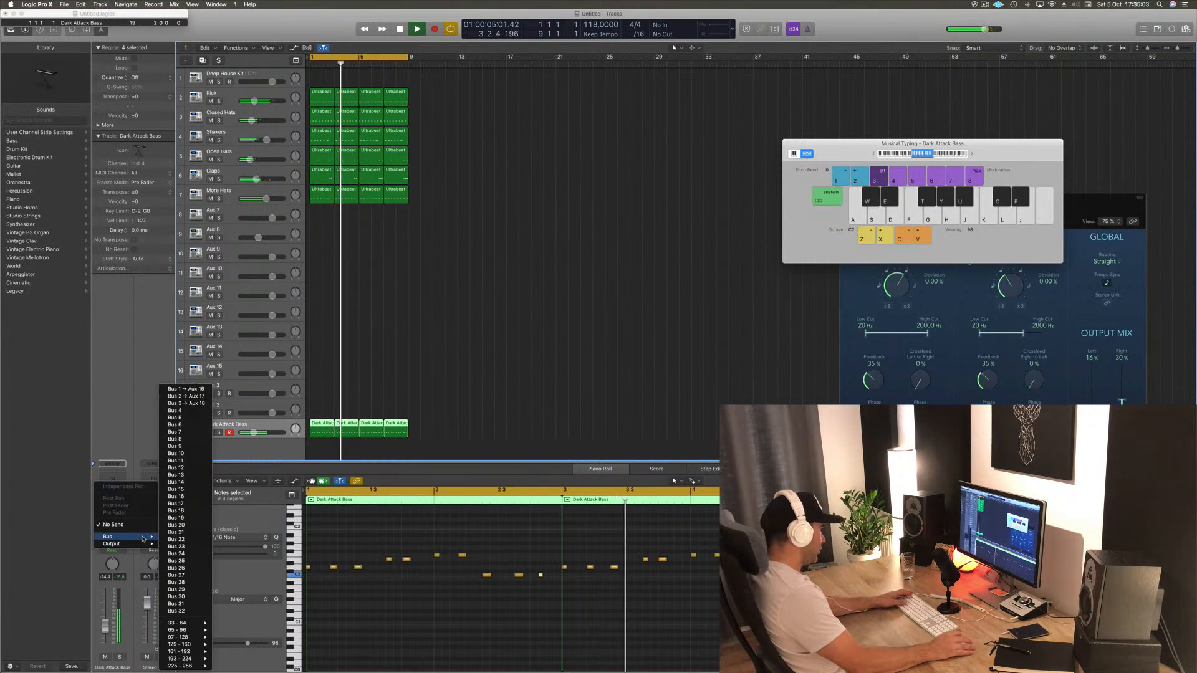
- Send the Dark Attack Bass channel to a new bus, raise the send level, and add a Channel EQ on Aux 19
{"action": "left_click", "coordinate": [134, 479]}
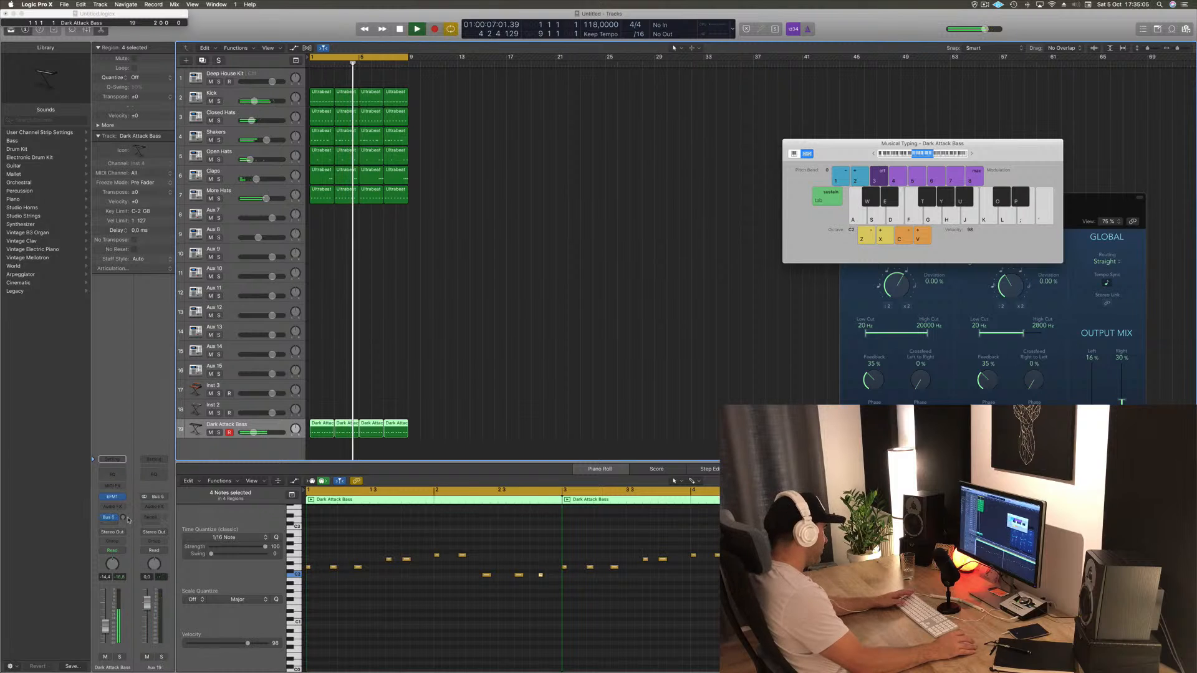
{"action": "left_click_drag", "start_coordinate": [122, 519], "coordinate": [124, 483]}
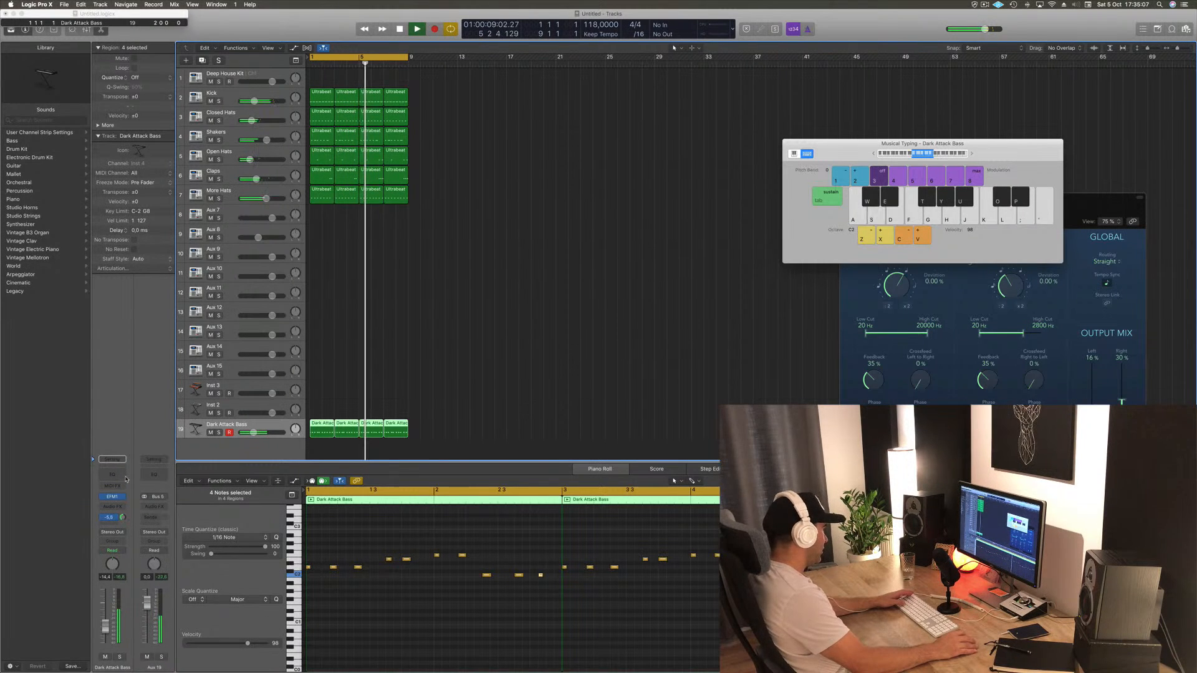
{"action": "left_click", "coordinate": [149, 473]}
- Insert a ChromaVerb reverb after the EQ on Aux 19, and close the Channel EQ window
{"action": "left_click", "coordinate": [154, 505]}
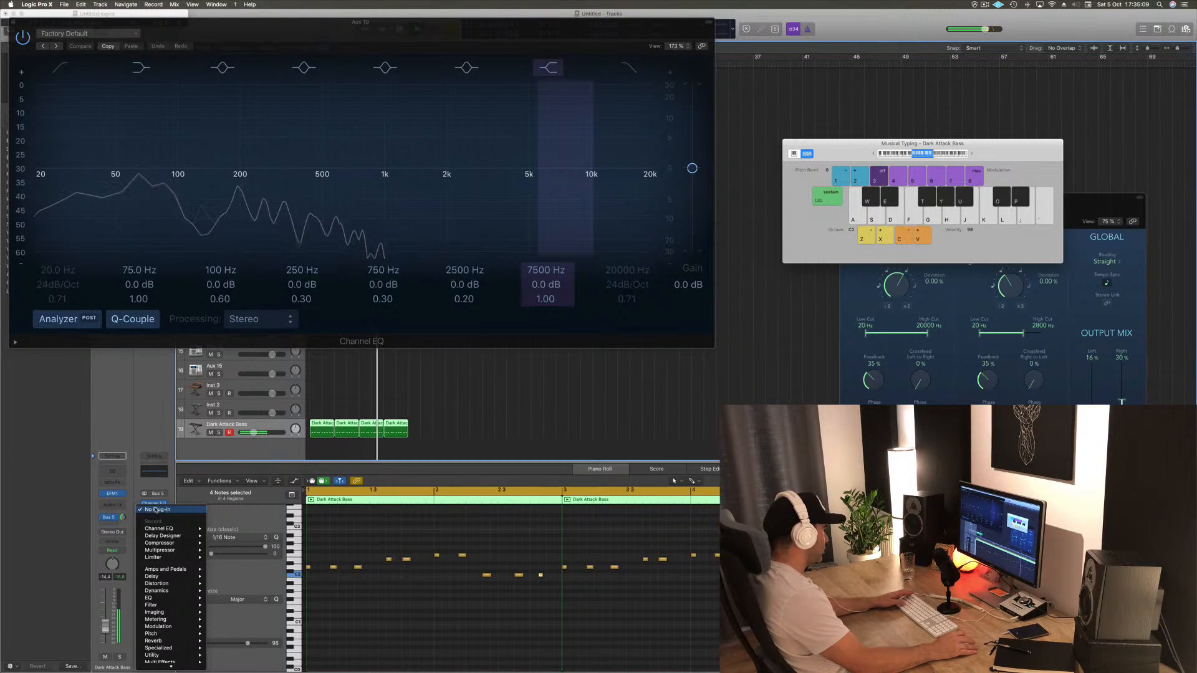
{"action": "mouse_move", "coordinate": [187, 593]}
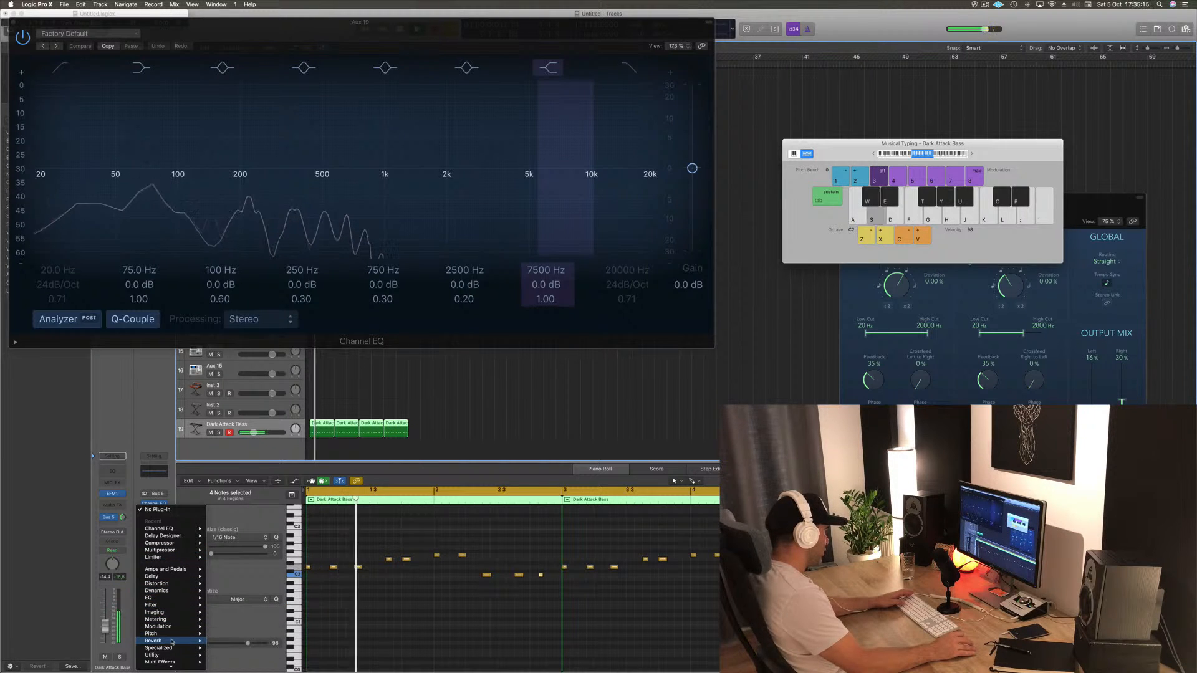
{"action": "mouse_move", "coordinate": [187, 640]}
{"action": "mouse_move", "coordinate": [232, 642]}
{"action": "left_click", "coordinate": [289, 641]}
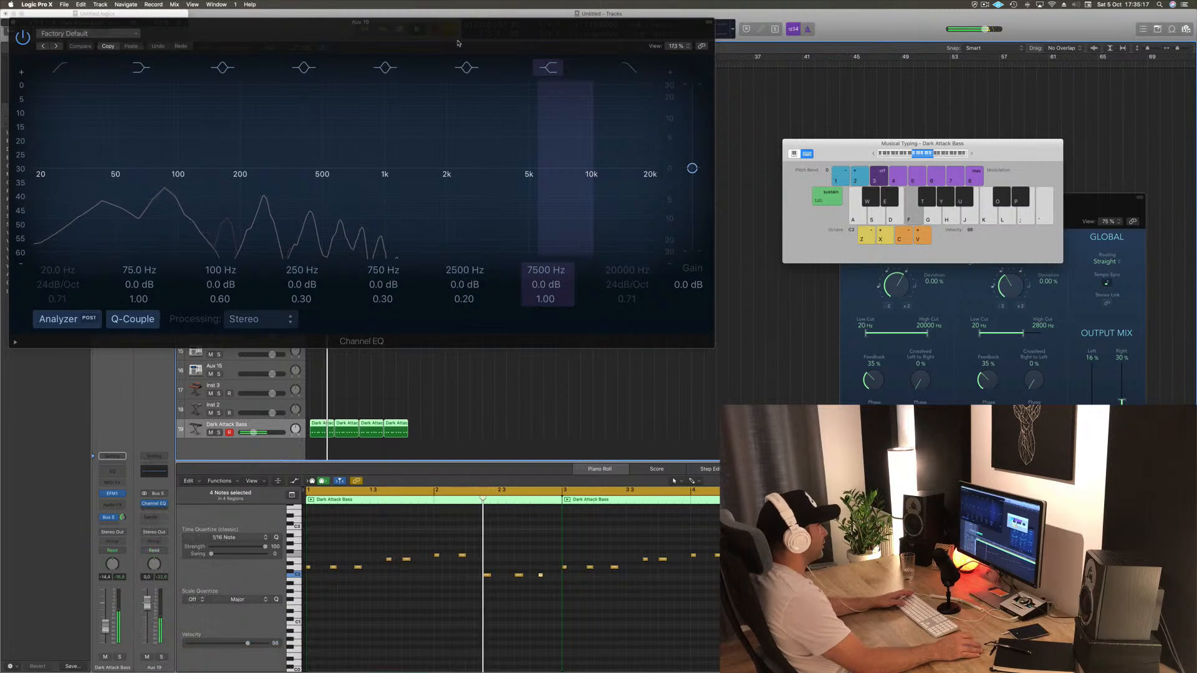
{"action": "left_click_drag", "start_coordinate": [642, 84], "coordinate": [776, 88]}
{"action": "left_click_drag", "start_coordinate": [404, 24], "coordinate": [635, 47]}
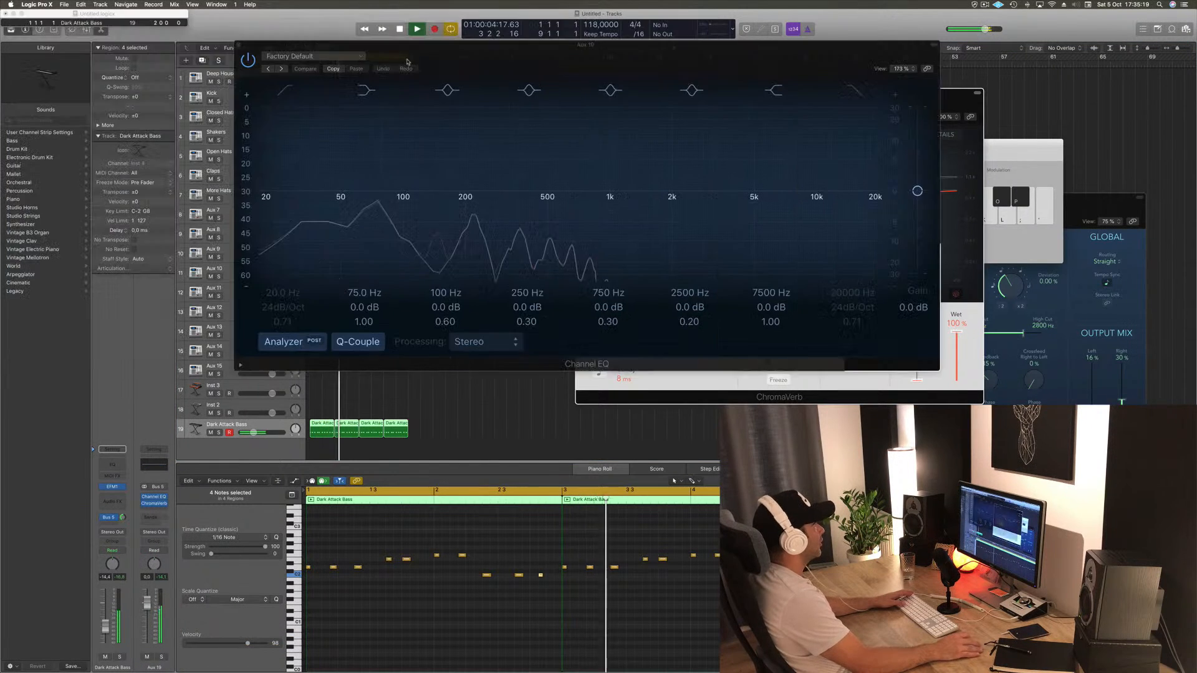
{"action": "left_click", "coordinate": [244, 46]}
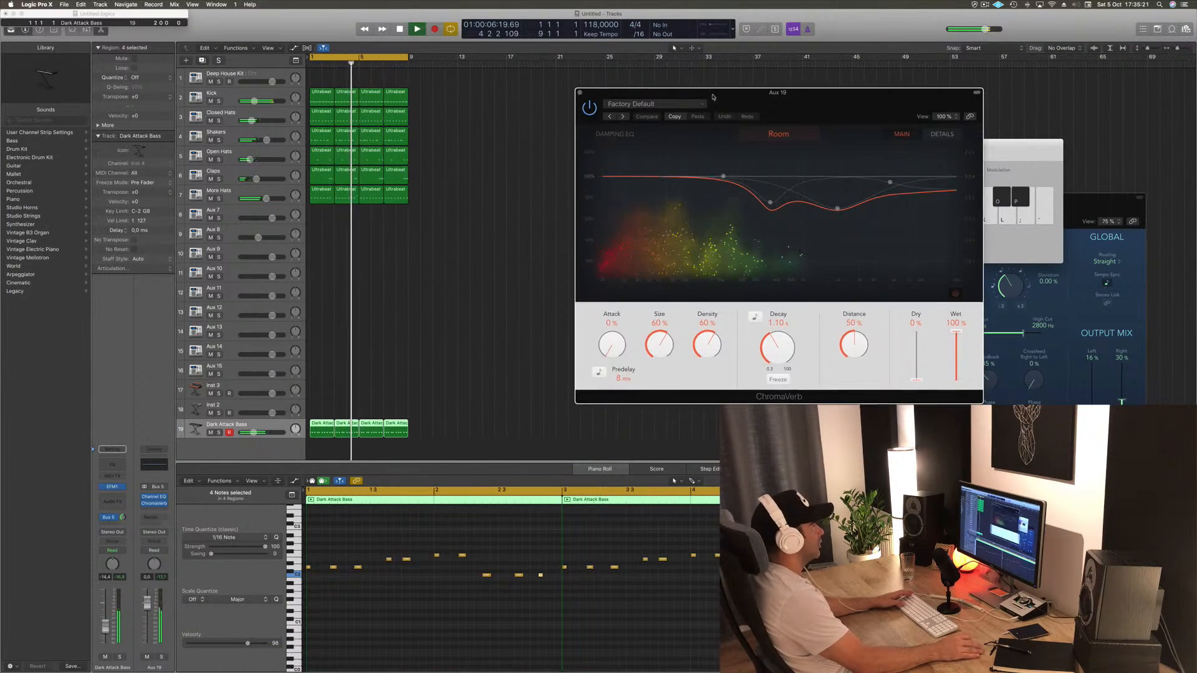
- Try the ChromaVerb ambience presets, settle on Medium Ambience, and close the reverb window
{"action": "left_click_drag", "start_coordinate": [725, 97], "coordinate": [478, 50]}
{"action": "left_click", "coordinate": [376, 67]}
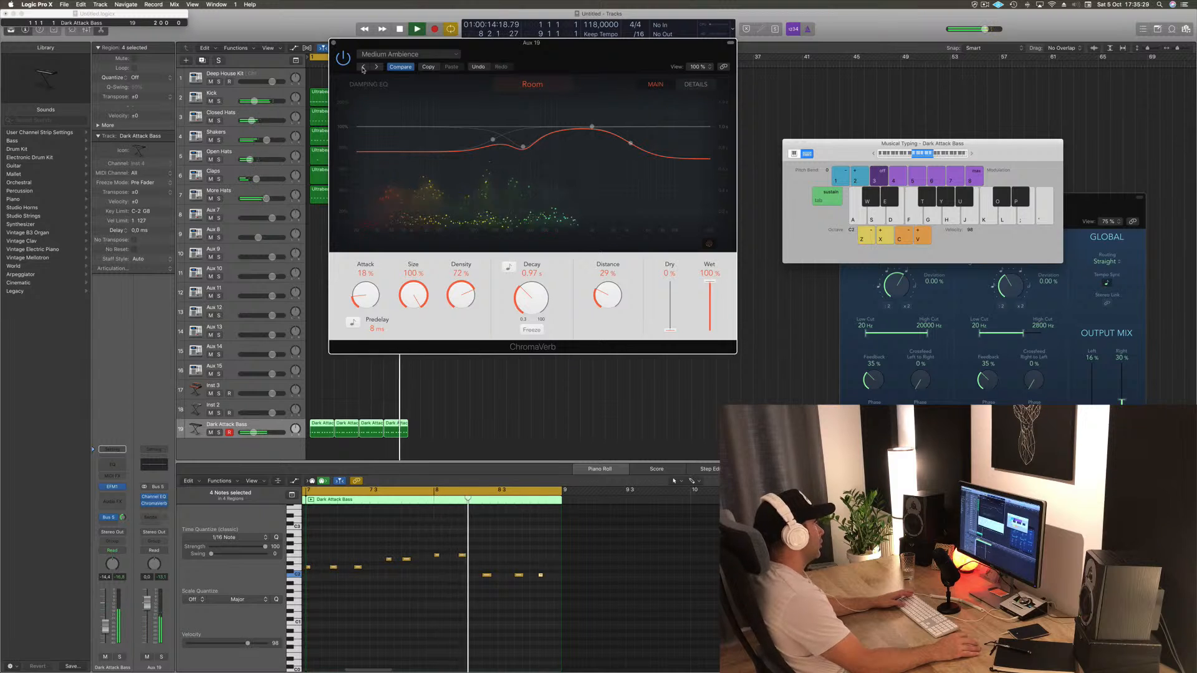
{"action": "left_click", "coordinate": [363, 67]}
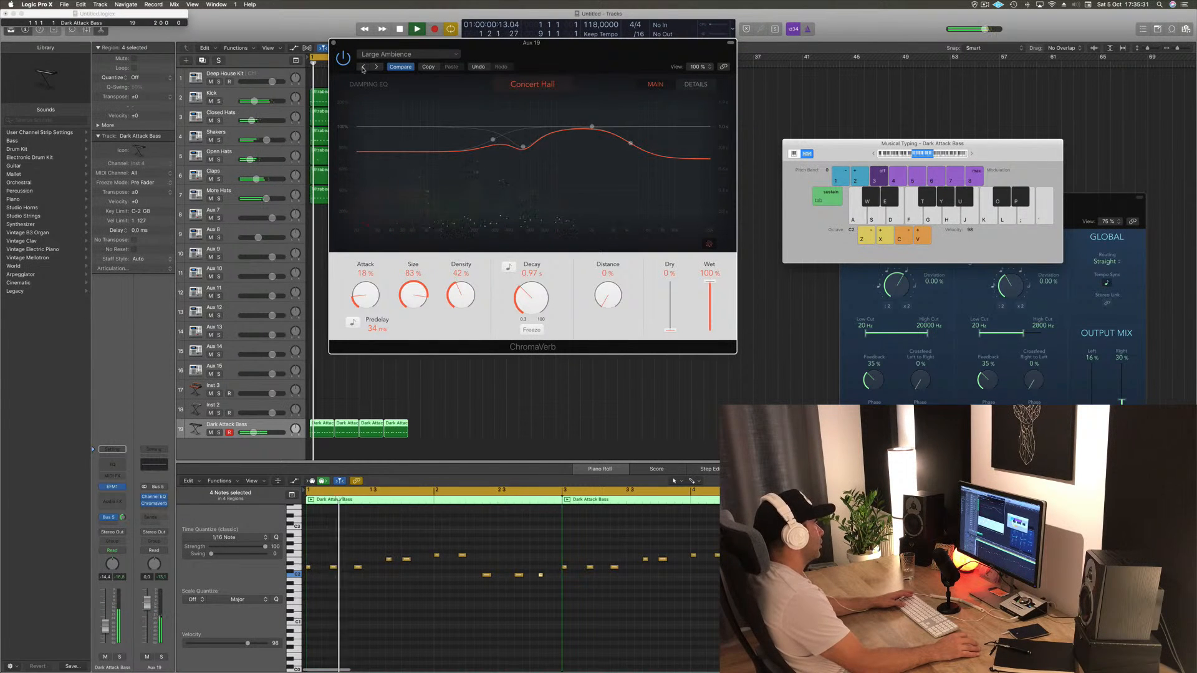
{"action": "left_click_drag", "start_coordinate": [418, 60], "coordinate": [578, 95]}
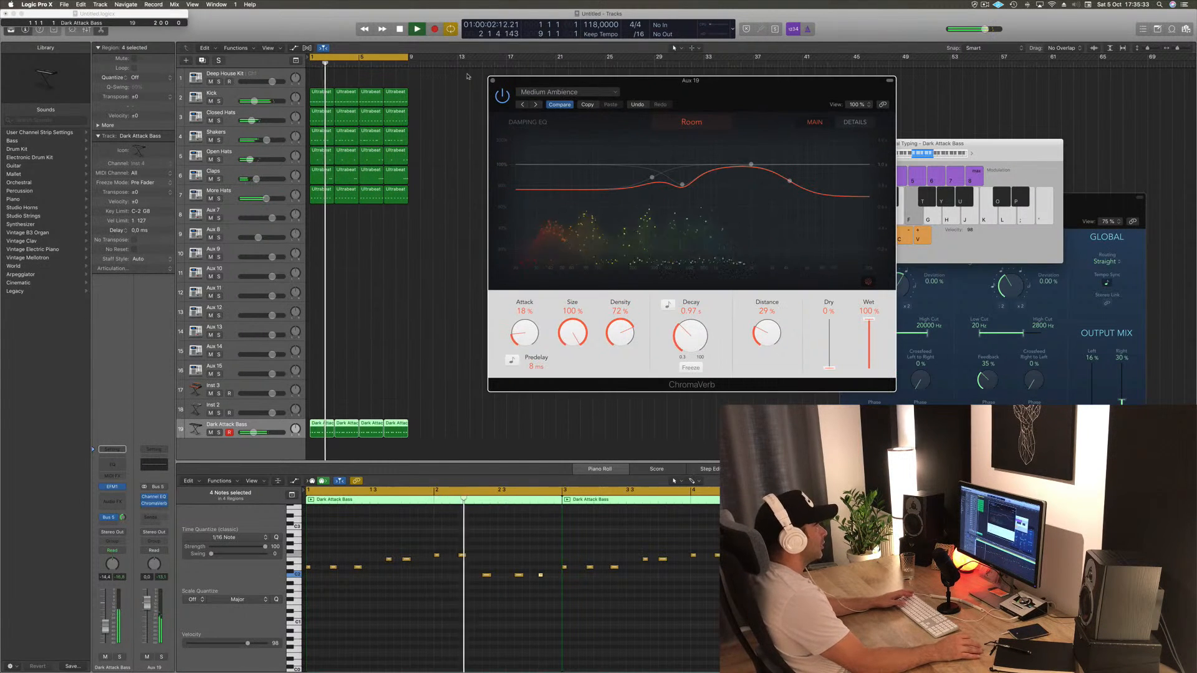
{"action": "key", "text": "super+w"}
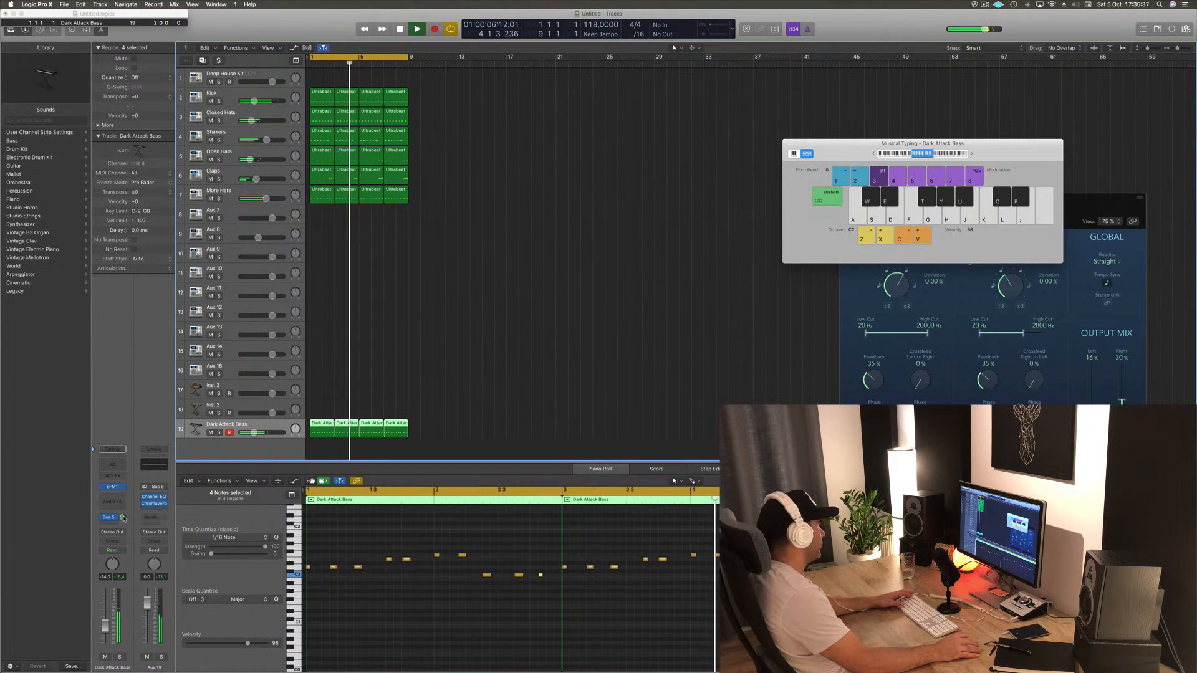
- Readjust the bass send level and enable a 24 dB/Oct low cut at 96 Hz in the Aux 19 Channel EQ
{"action": "left_click_drag", "start_coordinate": [124, 518], "coordinate": [124, 518]}
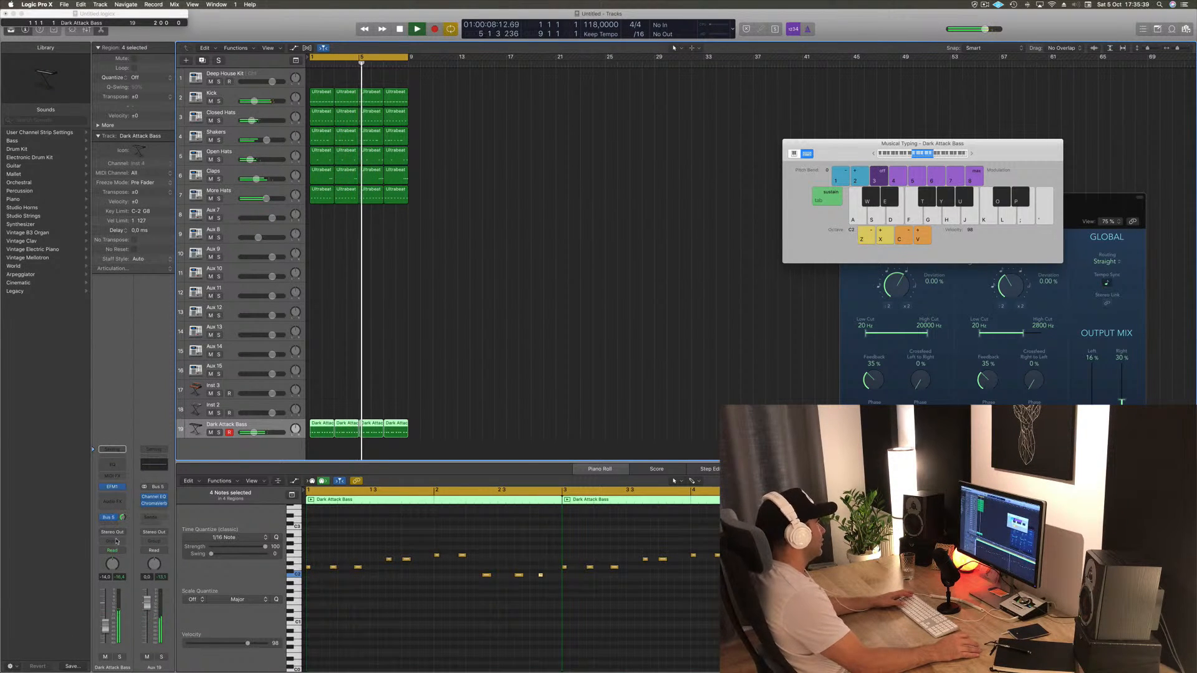
{"action": "left_click", "coordinate": [160, 468]}
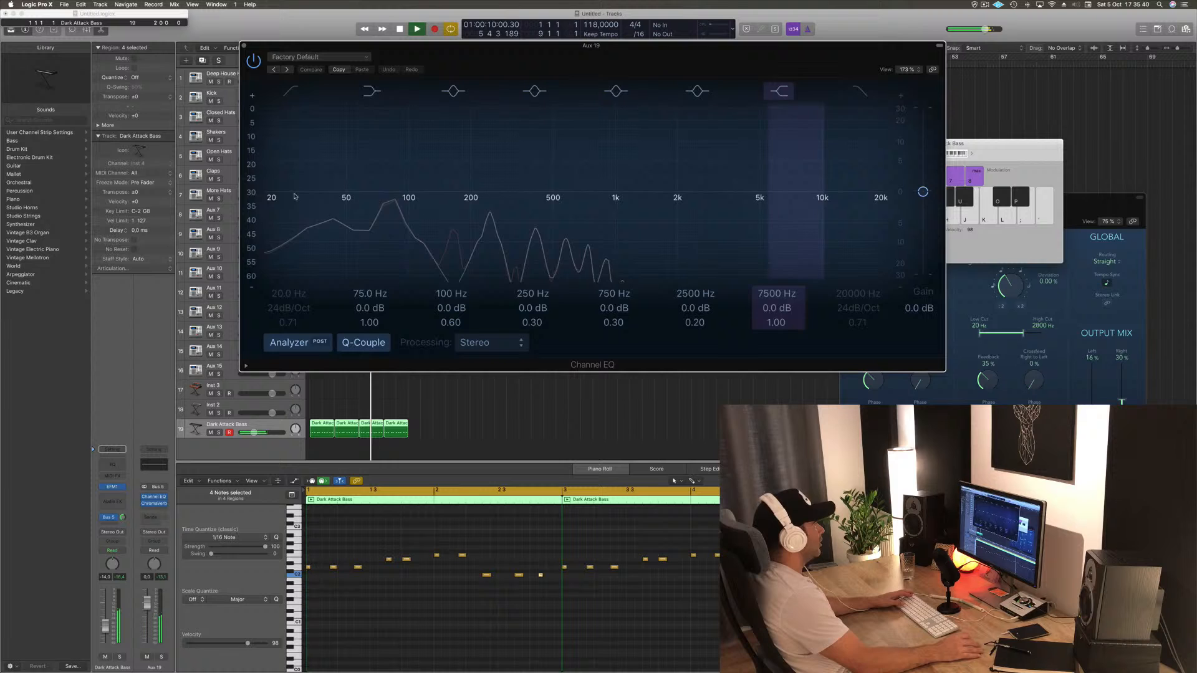
{"action": "left_click", "coordinate": [290, 91]}
{"action": "left_click_drag", "start_coordinate": [292, 203], "coordinate": [428, 197]}
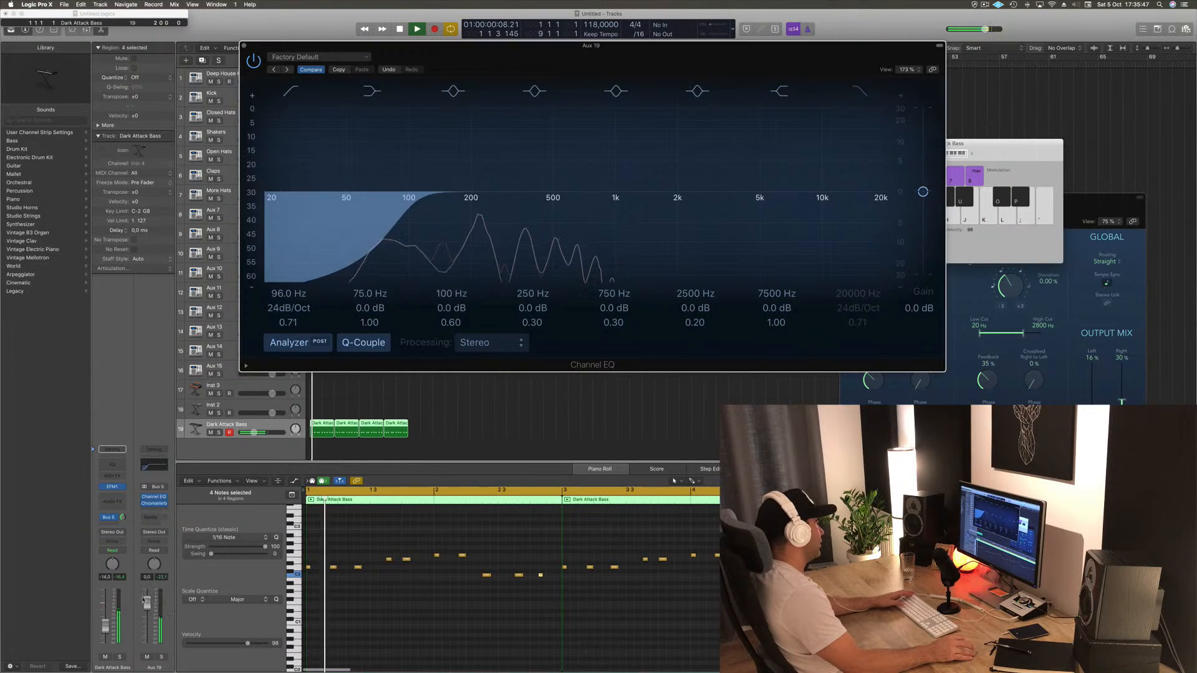
- Adjust the Aux 19 fader while listening to the reverb, close the Channel EQ window, and deselect the bass regions
{"action": "left_click", "coordinate": [147, 513]}
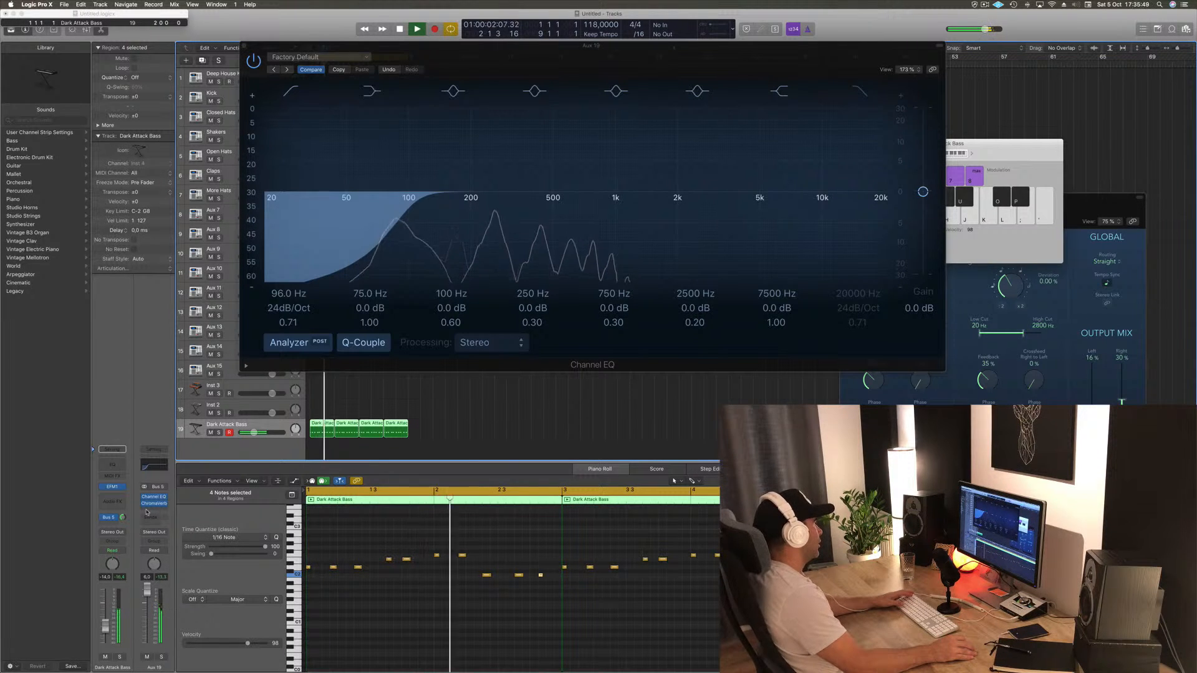
{"action": "left_click_drag", "start_coordinate": [147, 512], "coordinate": [147, 606]}
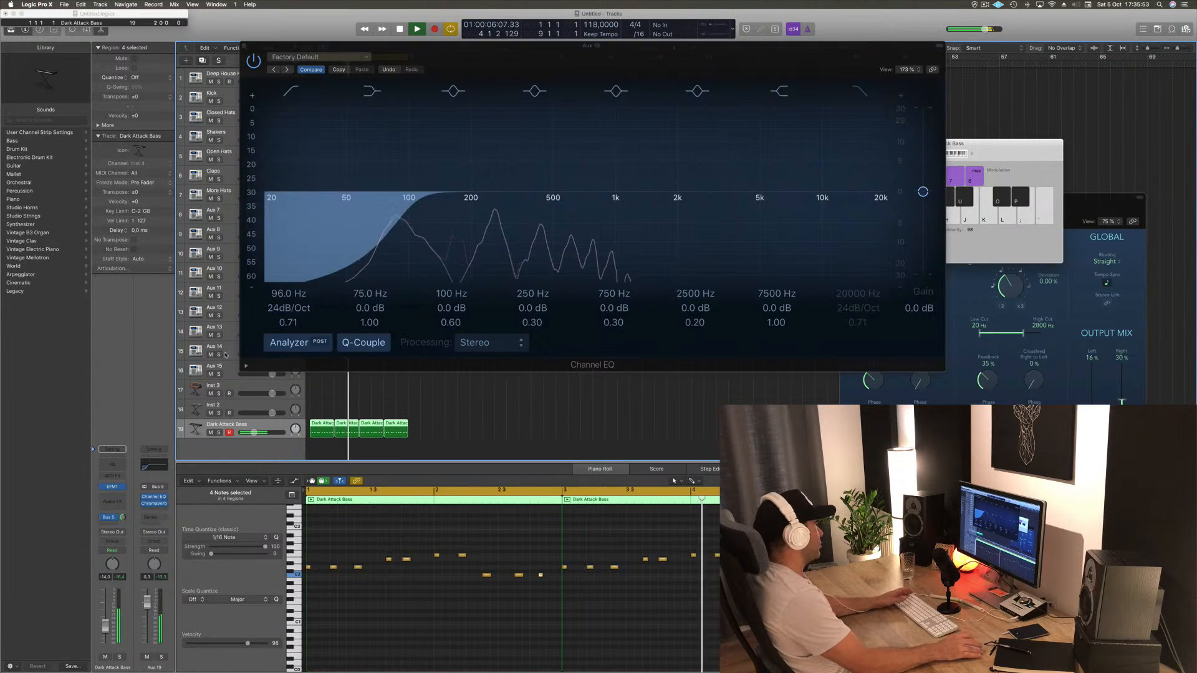
{"action": "left_click", "coordinate": [244, 47]}
{"action": "left_click", "coordinate": [383, 372]}
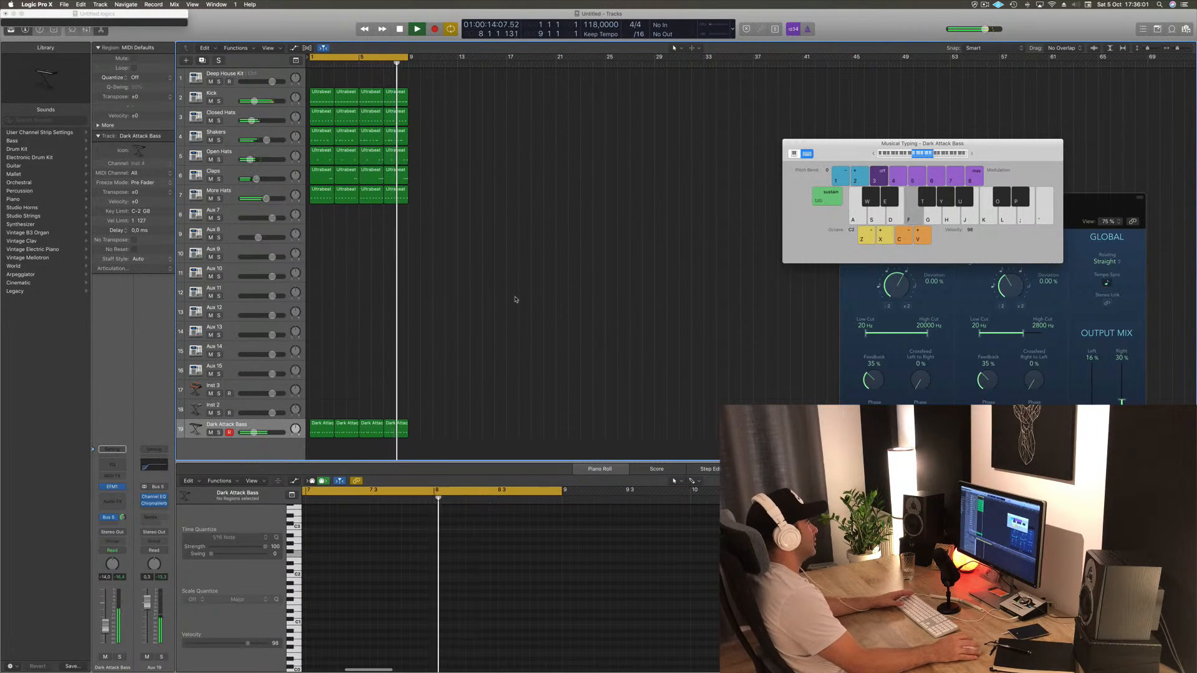
- Open Alchemy on the Inst 2 track and load the Keys preset 80s Bell Vox Layers
{"action": "left_click", "coordinate": [227, 425]}
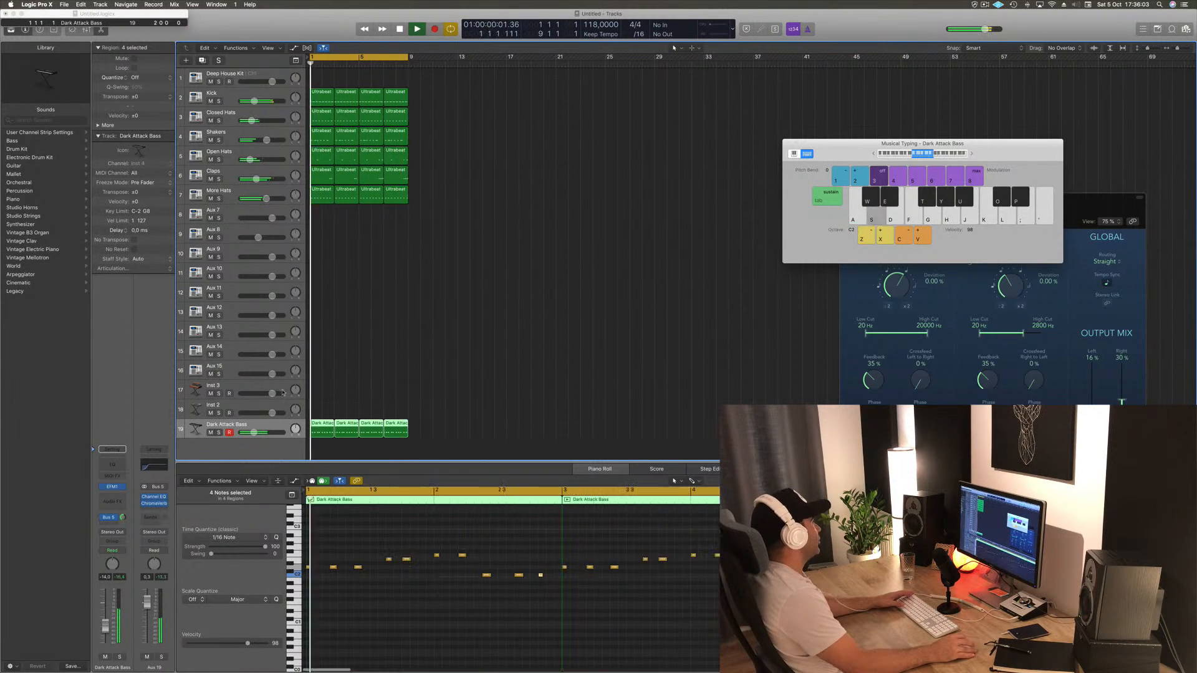
{"action": "left_click", "coordinate": [237, 406]}
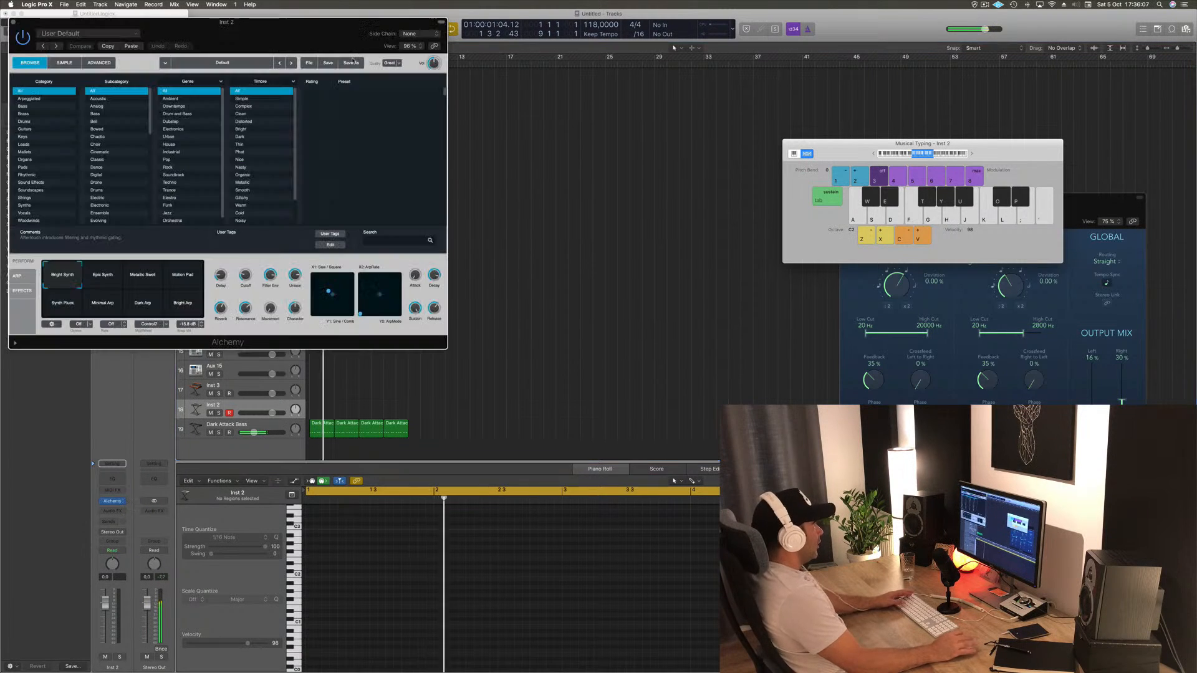
{"action": "left_click_drag", "start_coordinate": [282, 26], "coordinate": [754, 76]}
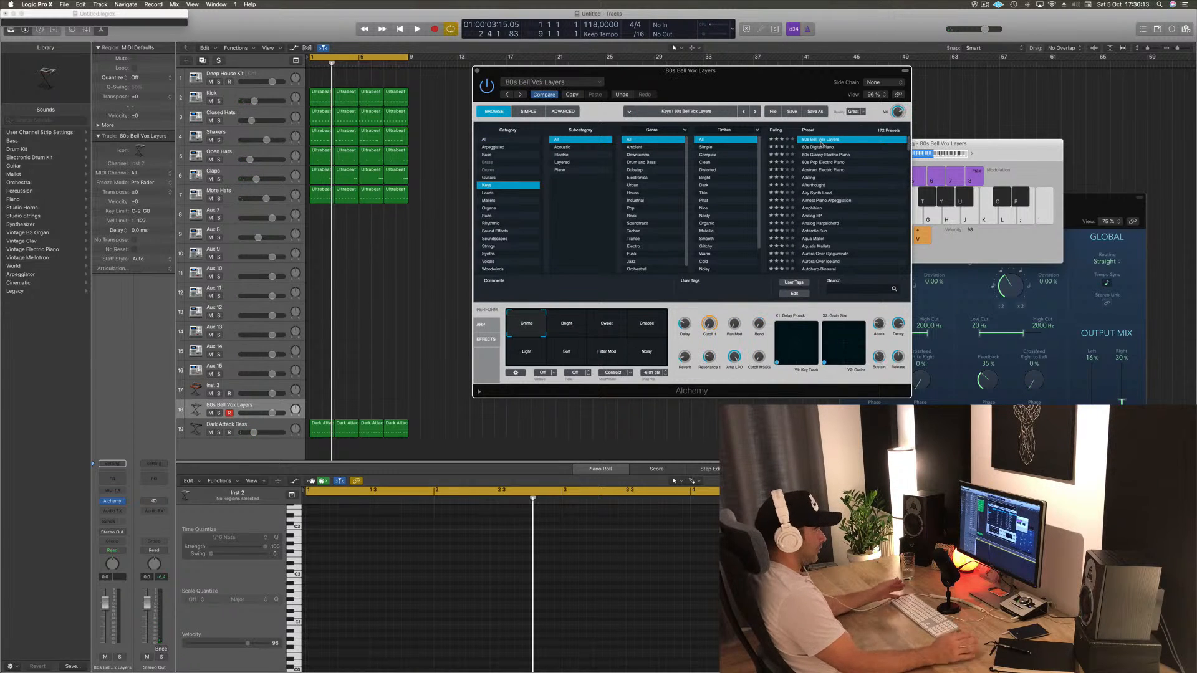
- Lower the 80s Bell Vox Layers track's volume and play notes over the loop with Musical Typing
{"action": "left_click", "coordinate": [996, 162]}
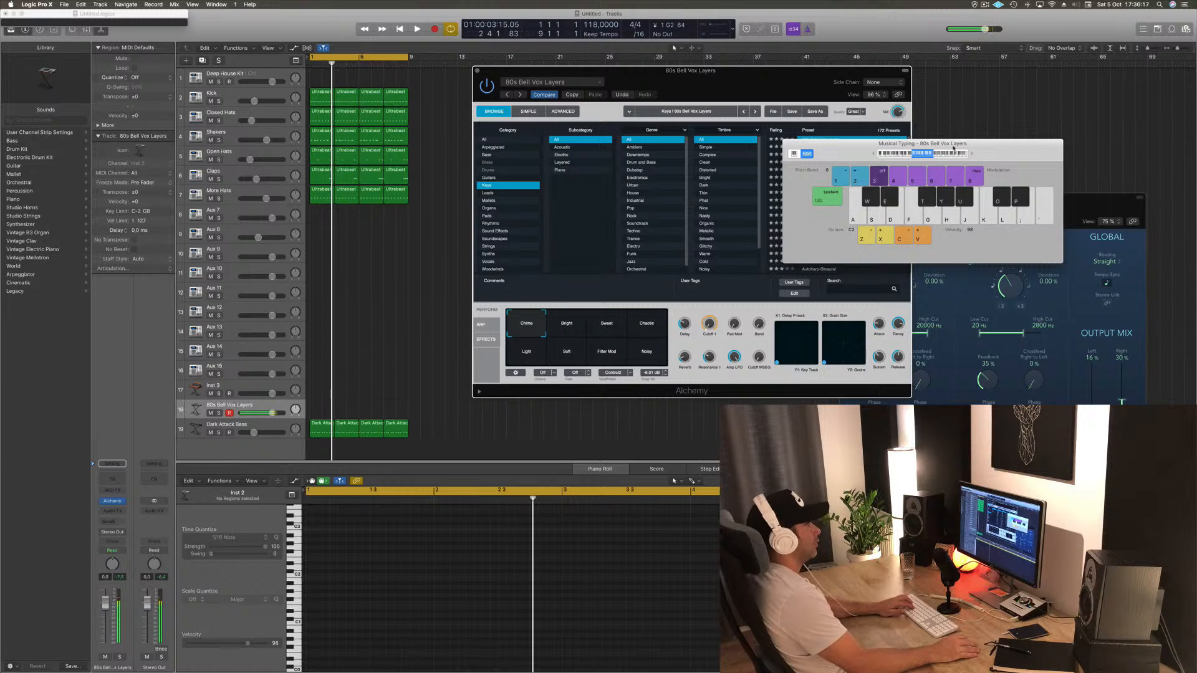
{"action": "left_click_drag", "start_coordinate": [952, 147], "coordinate": [1006, 93]}
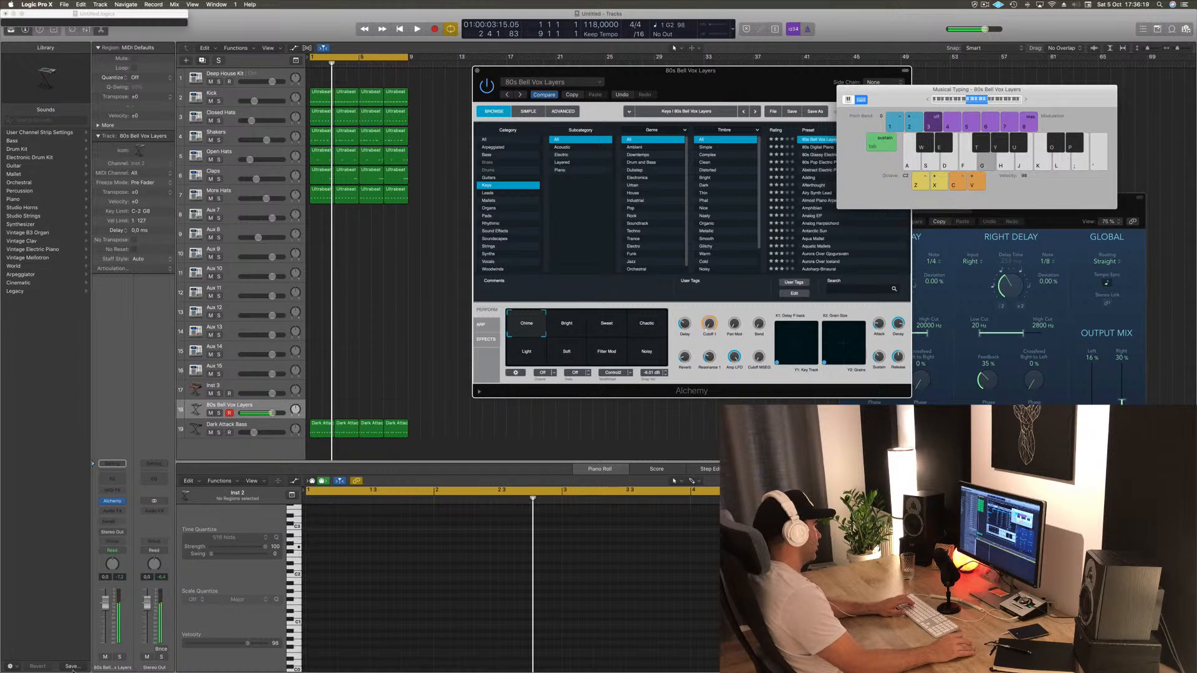
{"action": "left_click_drag", "start_coordinate": [106, 604], "coordinate": [105, 617]}
{"action": "key", "text": "space"}
{"action": "key", "text": "f"}
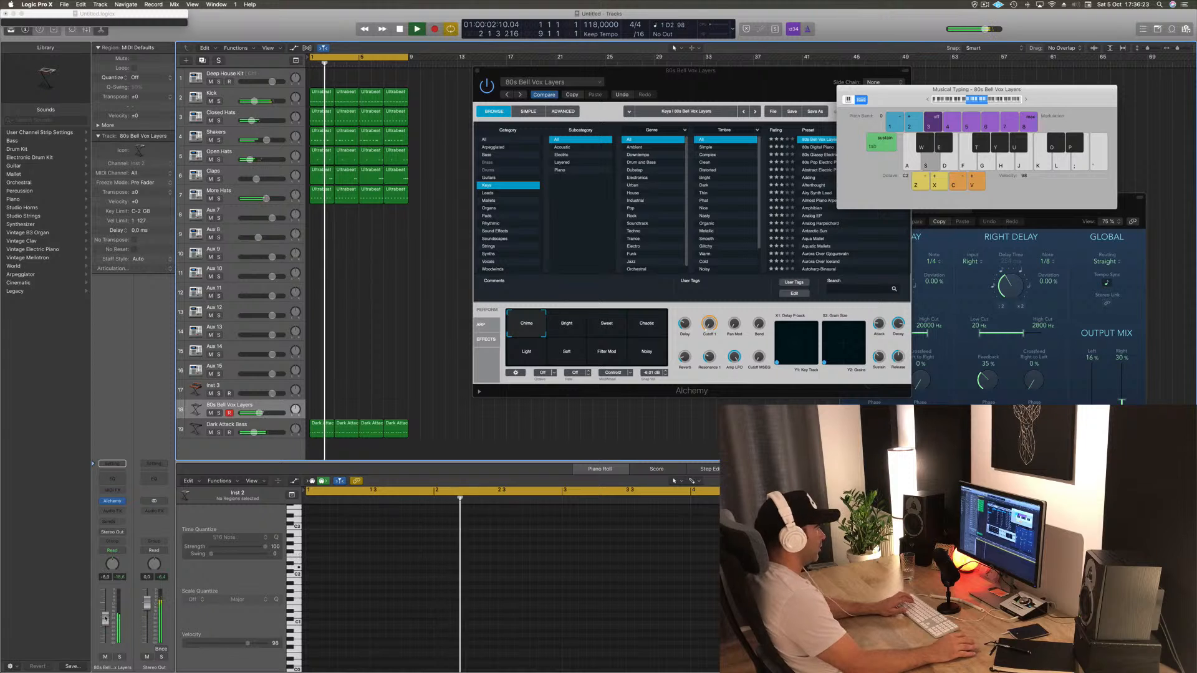
- Audition the Bright and Sweet performance snapshots of 80s Bell Vox Layers while playing notes over the loop
{"action": "key", "text": "a"}
{"action": "key", "text": "f"}
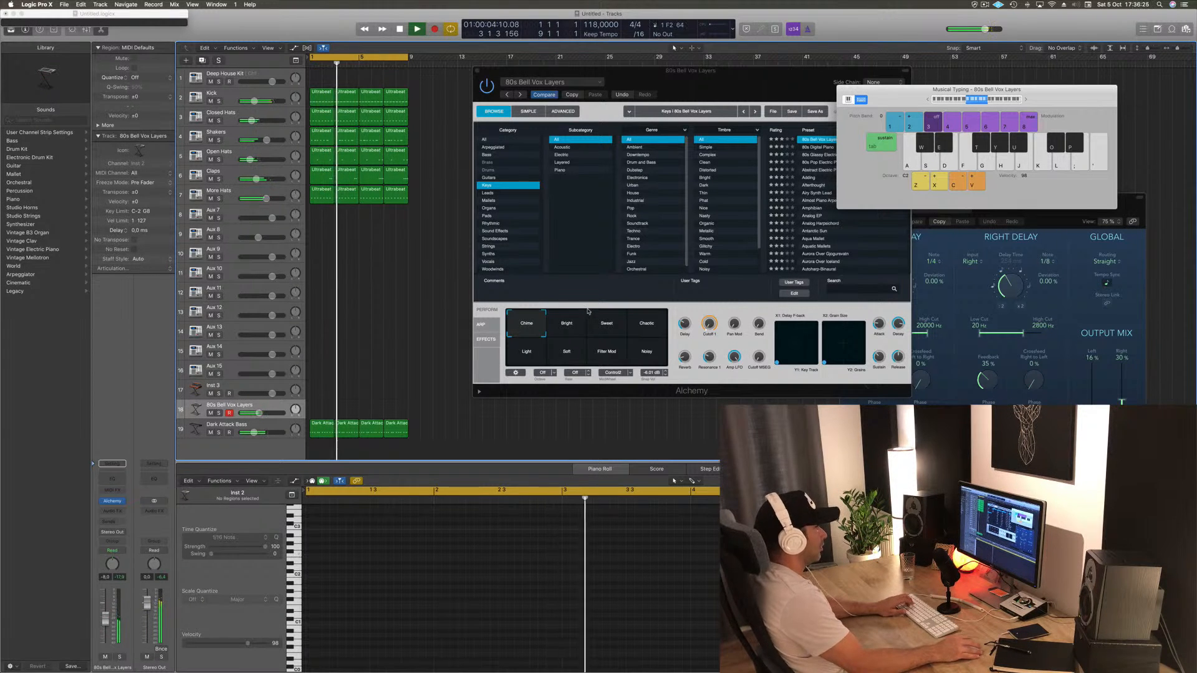
{"action": "left_click", "coordinate": [572, 325]}
{"action": "key", "text": "h"}
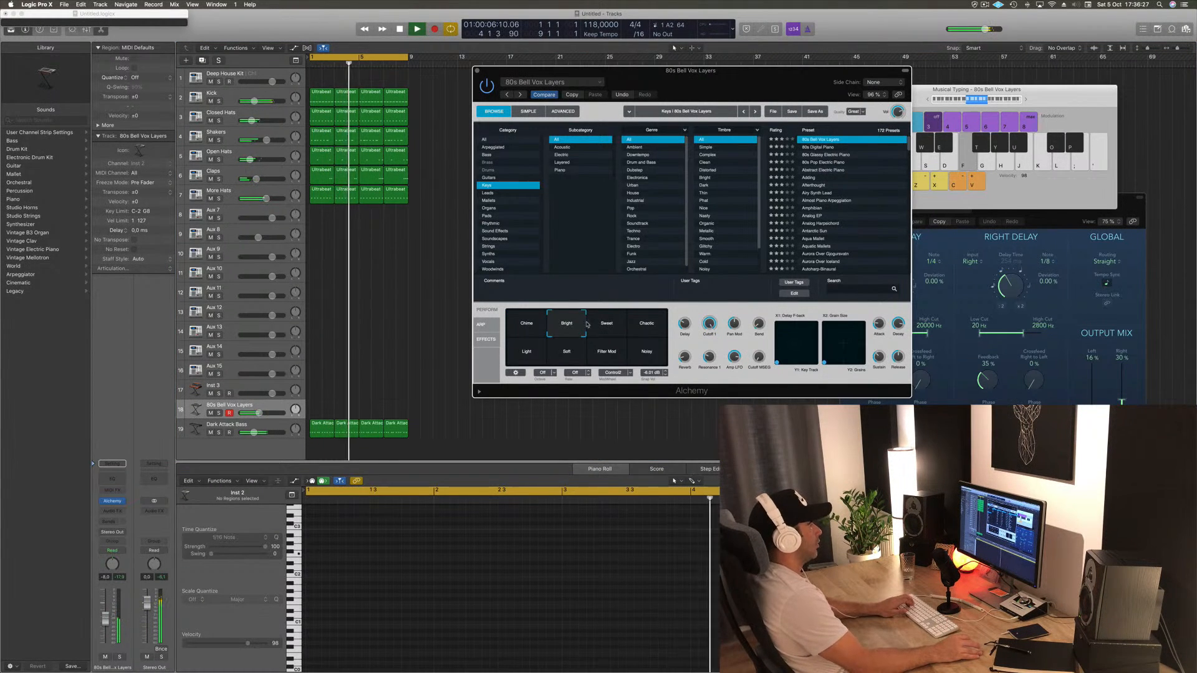
{"action": "left_click", "coordinate": [606, 324]}
{"action": "key", "text": "s"}
- Load the Adding preset in Alchemy and try notes with it over the loop
{"action": "left_click", "coordinate": [808, 178]}
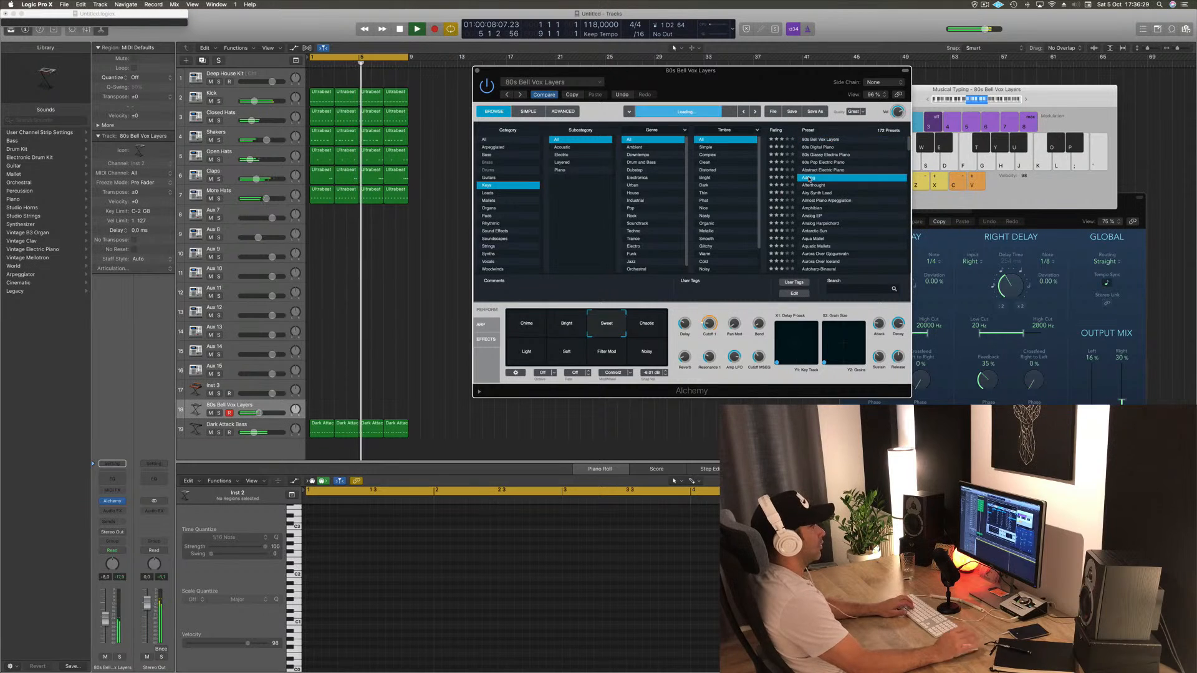
{"action": "key", "text": "f"}
{"action": "key", "text": "g"}
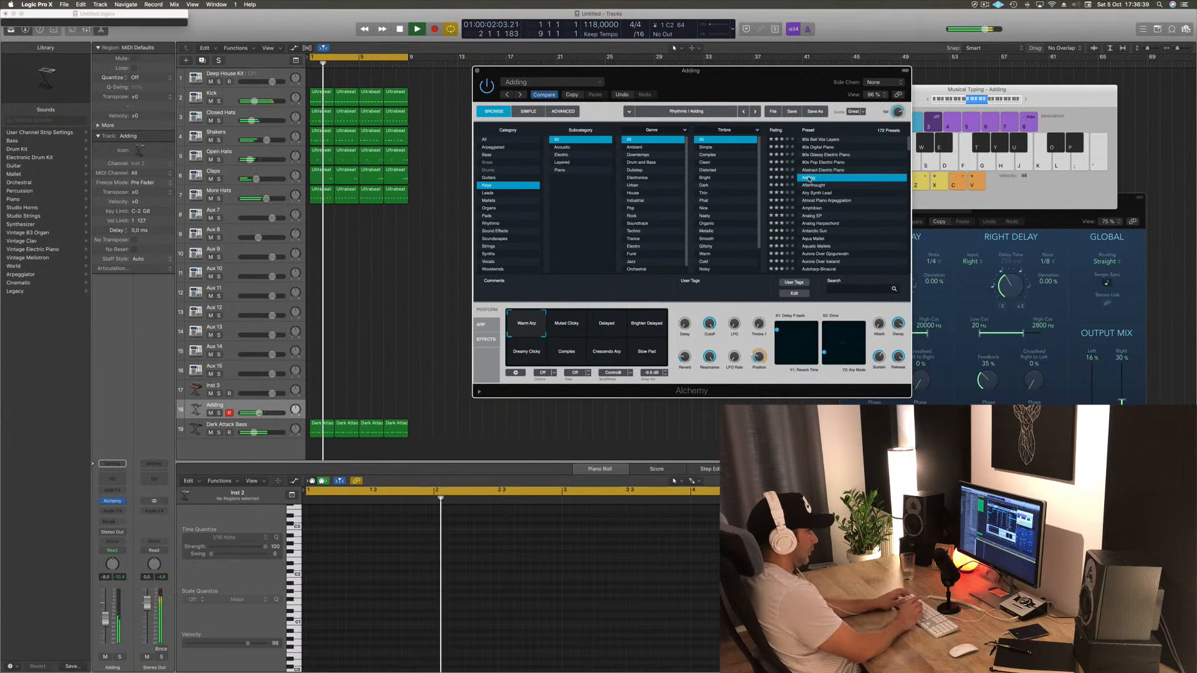
{"action": "key", "text": "apostrophe"}
{"action": "key", "text": "j"}
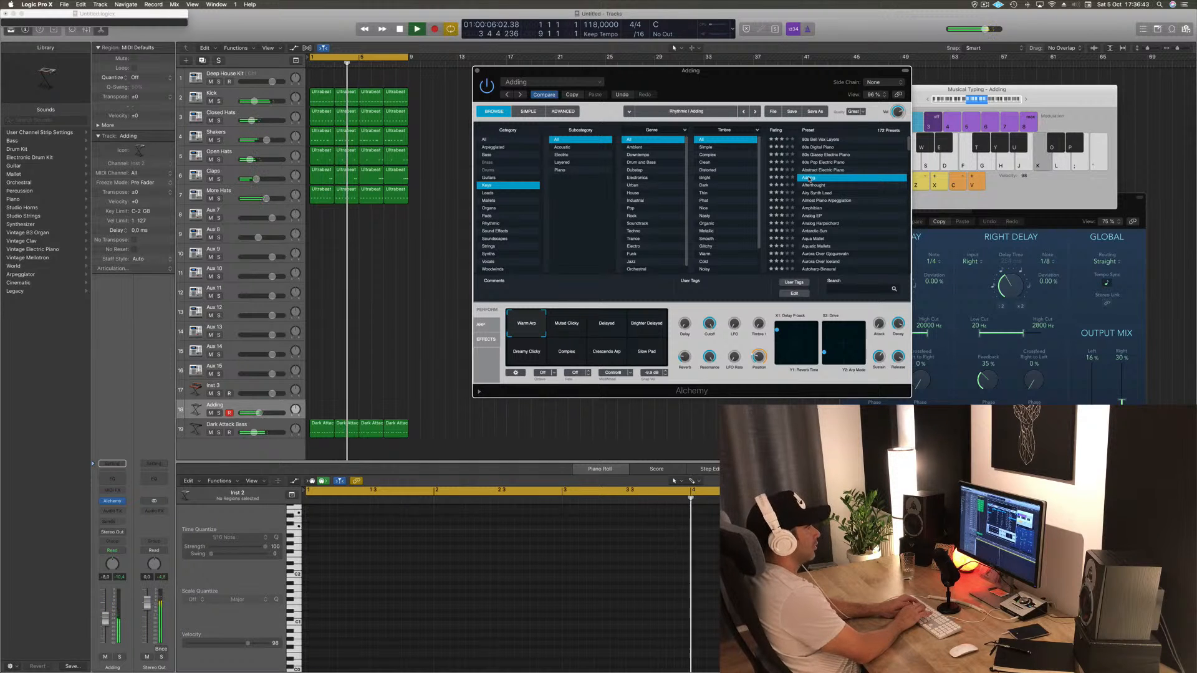
{"action": "key", "text": "k"}
{"action": "key", "text": "d"}
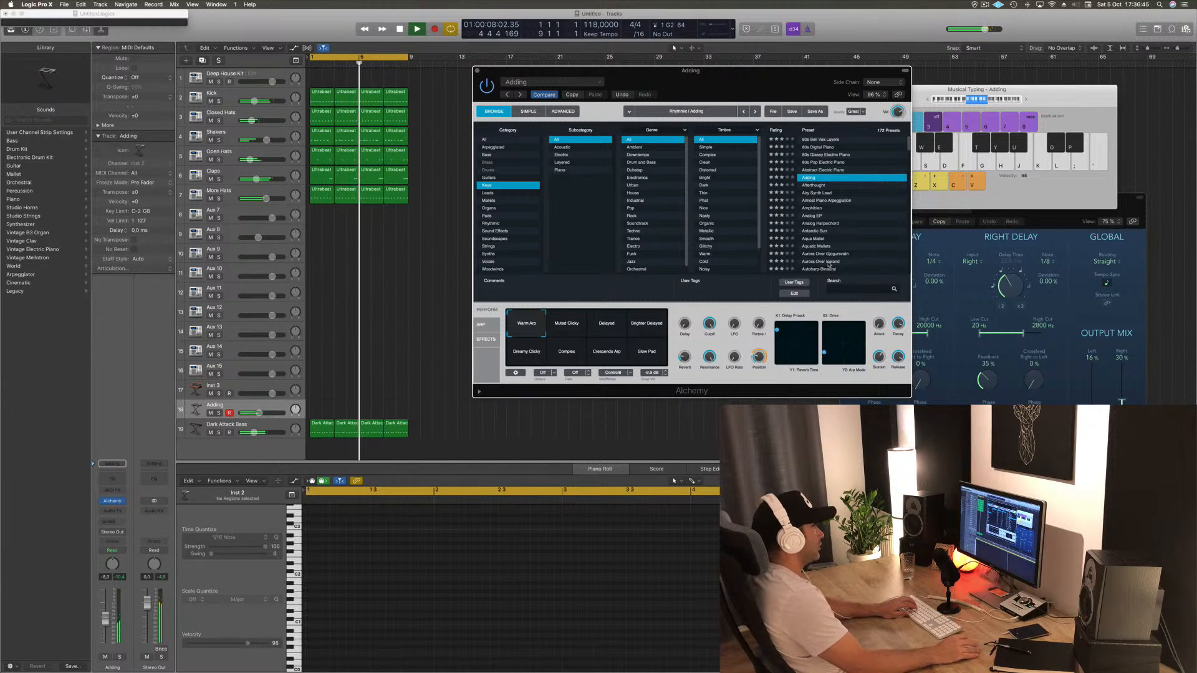
- Audition the Adding preset's performance snapshots from Muted Clicky through Slow Pad over the loop
{"action": "left_click", "coordinate": [569, 334]}
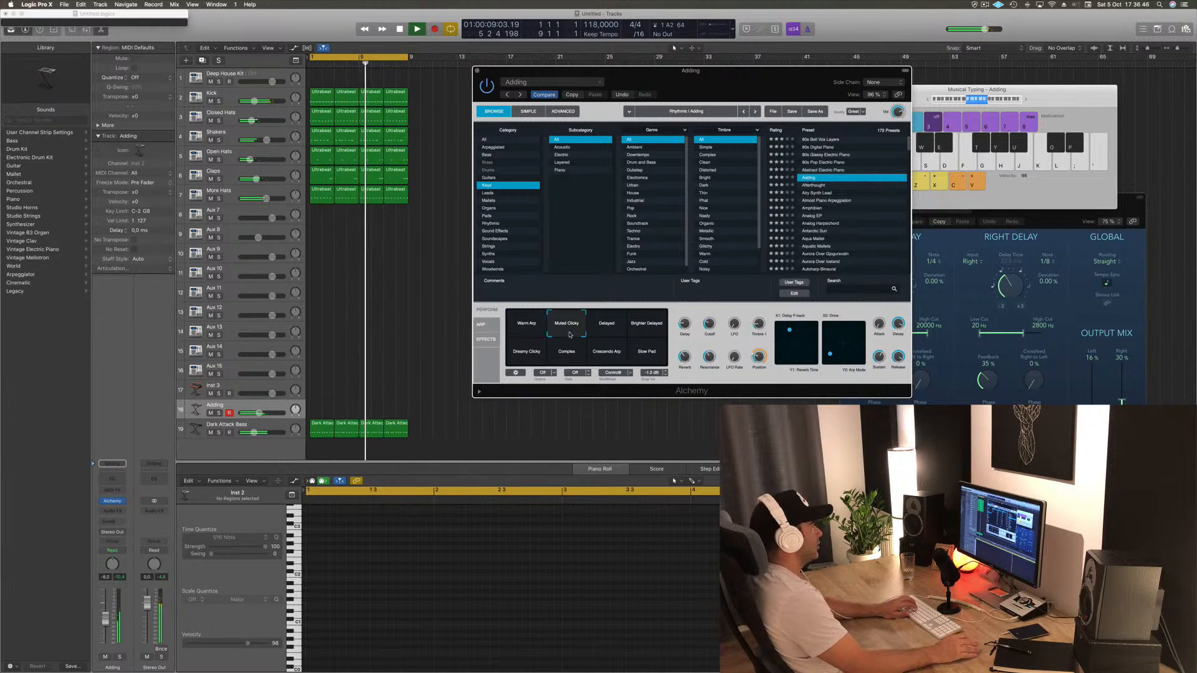
{"action": "left_click", "coordinate": [608, 326]}
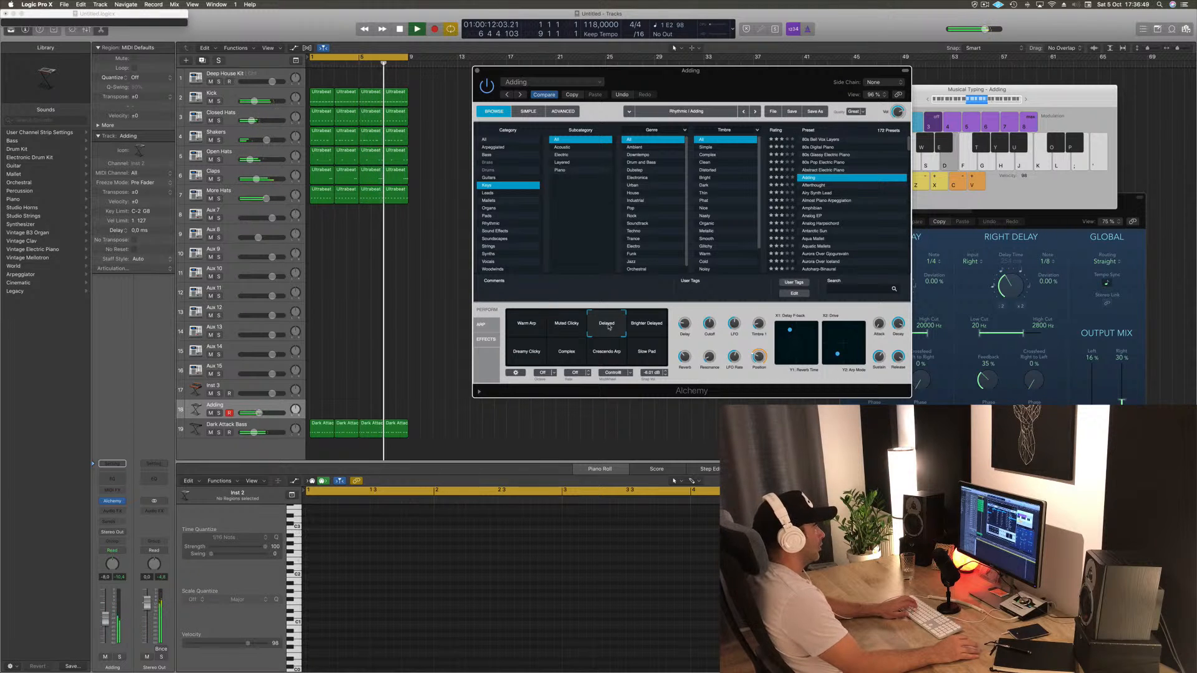
{"action": "left_click", "coordinate": [641, 324]}
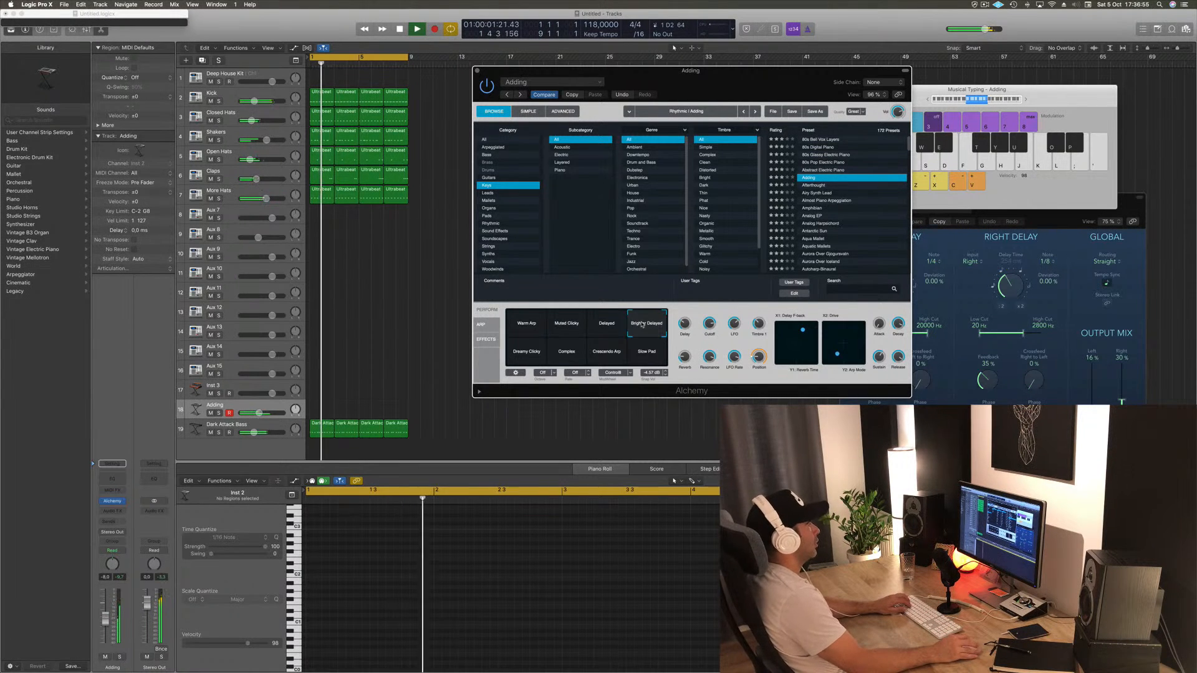
{"action": "left_click", "coordinate": [535, 357]}
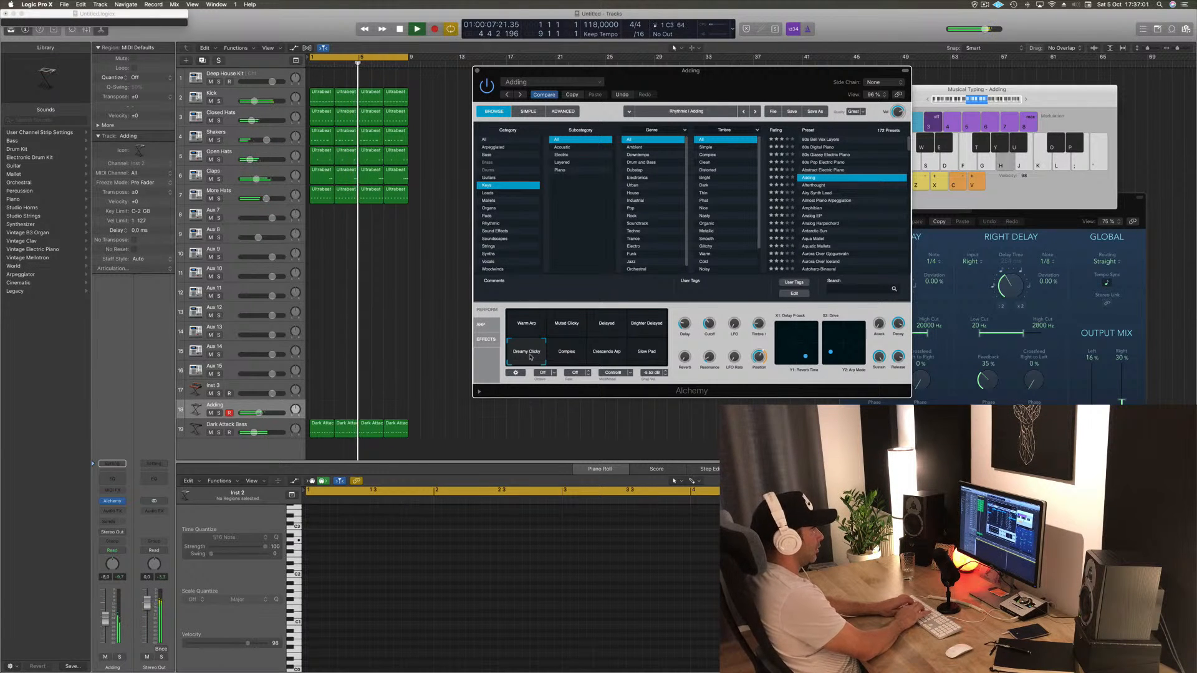
{"action": "left_click", "coordinate": [575, 355]}
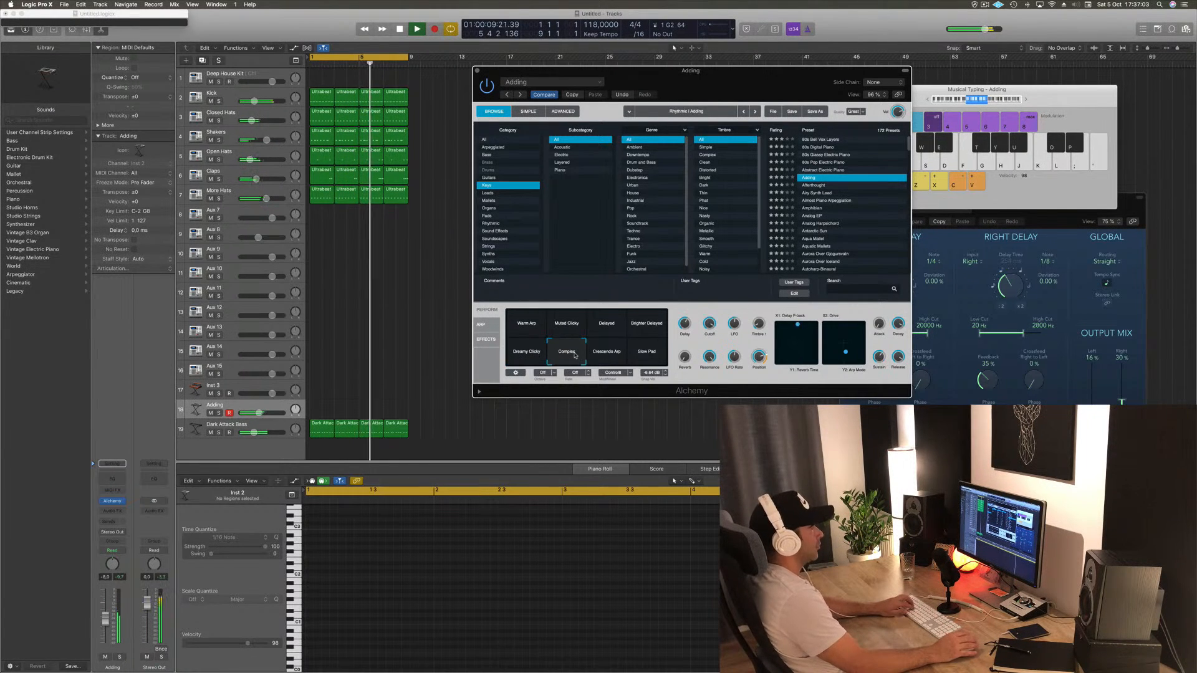
{"action": "left_click", "coordinate": [612, 355]}
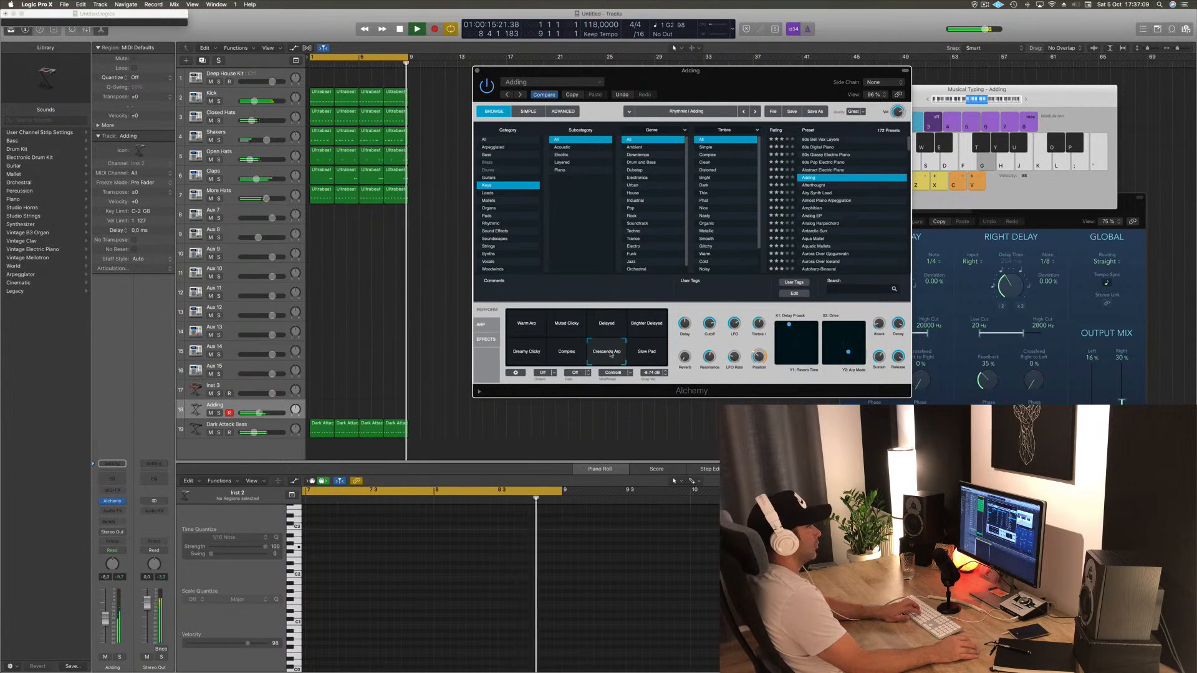
{"action": "left_click", "coordinate": [646, 354]}
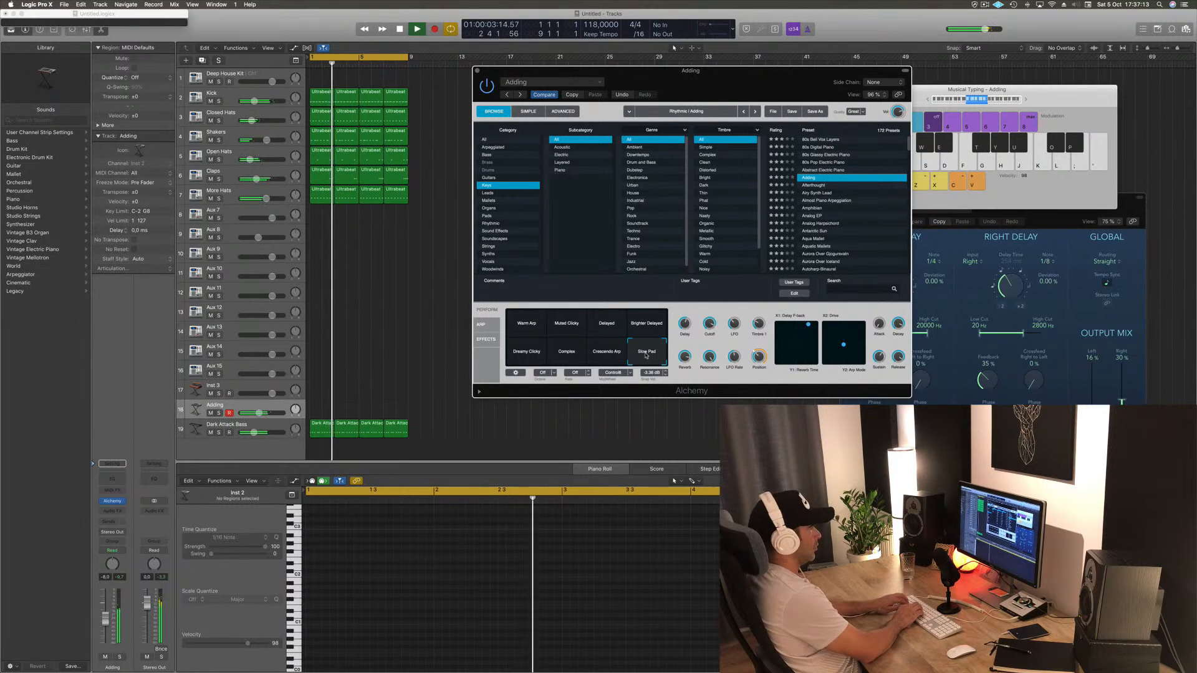
- Restart playback and play notes over the loop with the Slow Pad snapshot
{"action": "key", "text": "semicolon"}
{"action": "key", "text": "space"}
{"action": "key", "text": "space"}
{"action": "key", "text": "a"}
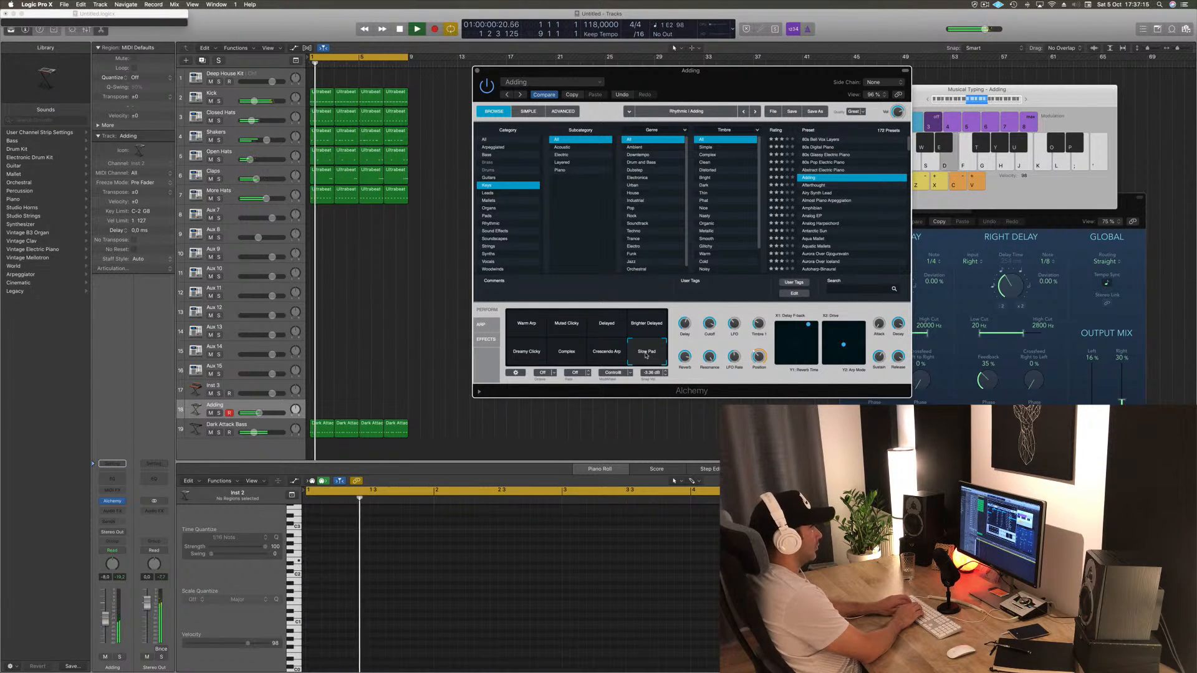
{"action": "key", "text": "g"}
{"action": "key", "text": "d"}
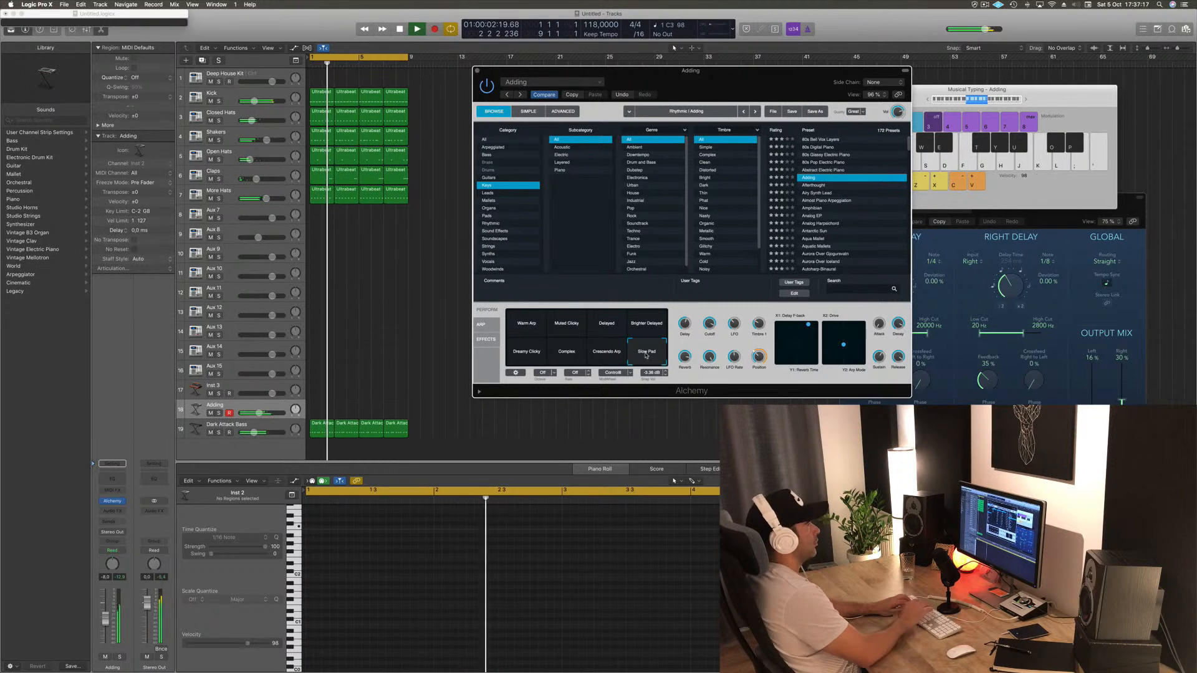
- Audition the Afterthought, Airy Synth Lead and Almost Piano Arpeggiation presets with a few notes each
{"action": "left_click", "coordinate": [813, 185]}
{"action": "key", "text": "a"}
{"action": "left_click", "coordinate": [814, 193]}
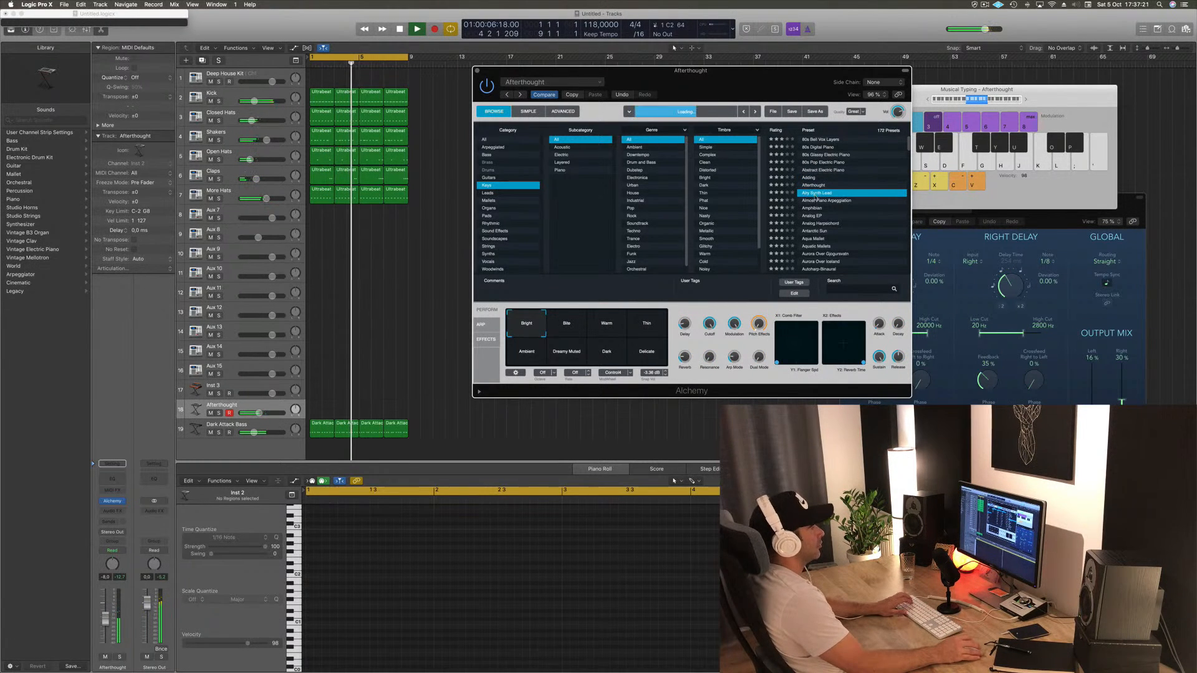
{"action": "key", "text": "g"}
{"action": "left_click", "coordinate": [814, 201]}
{"action": "key", "text": "g"}
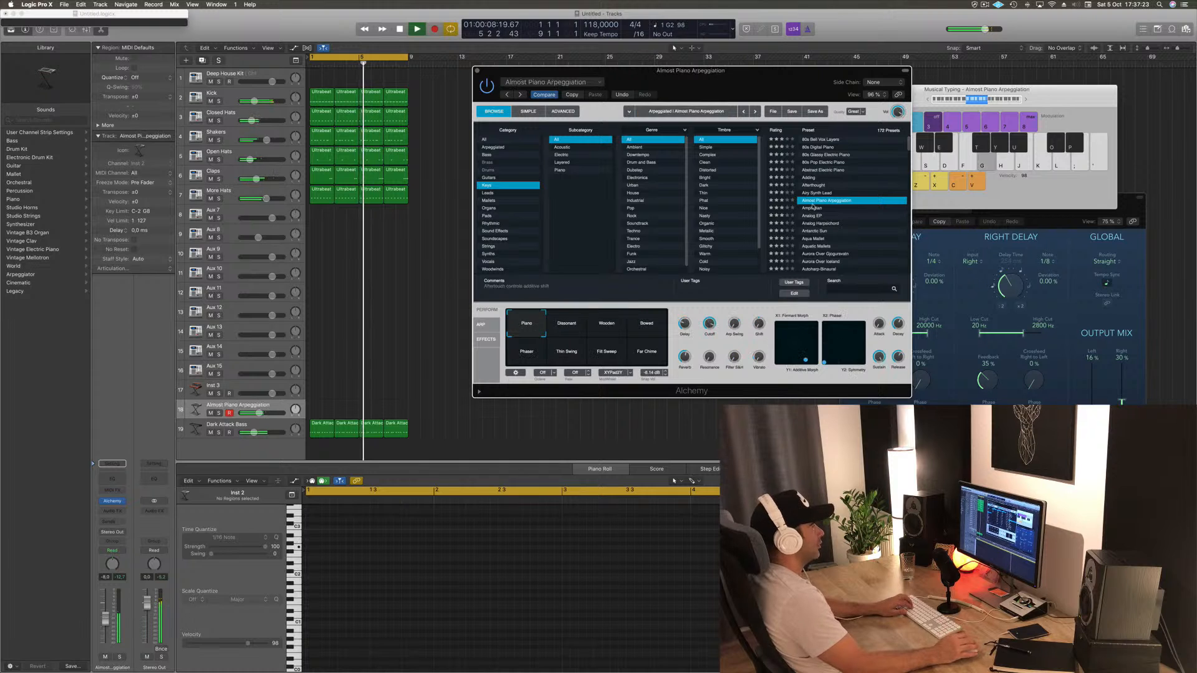
- Audition the Amphibian and Analog EP presets by playing notes over the loop
{"action": "left_click", "coordinate": [813, 209]}
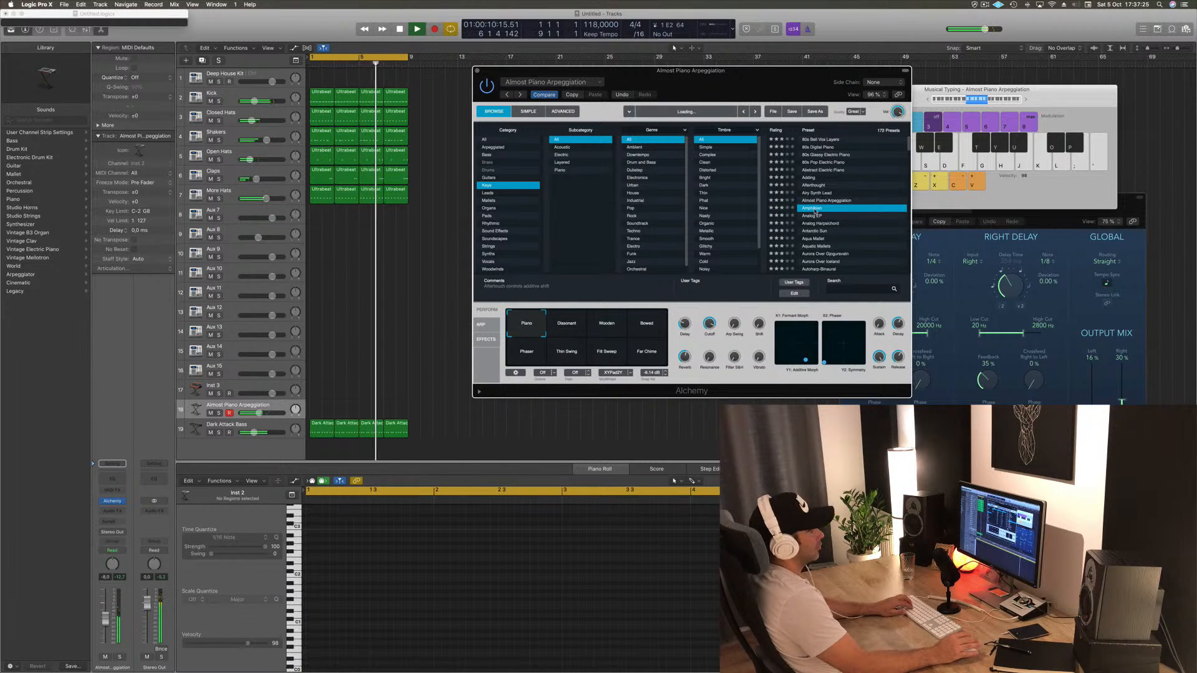
{"action": "key", "text": "d"}
{"action": "left_click", "coordinate": [815, 216]}
{"action": "key", "text": "d"}
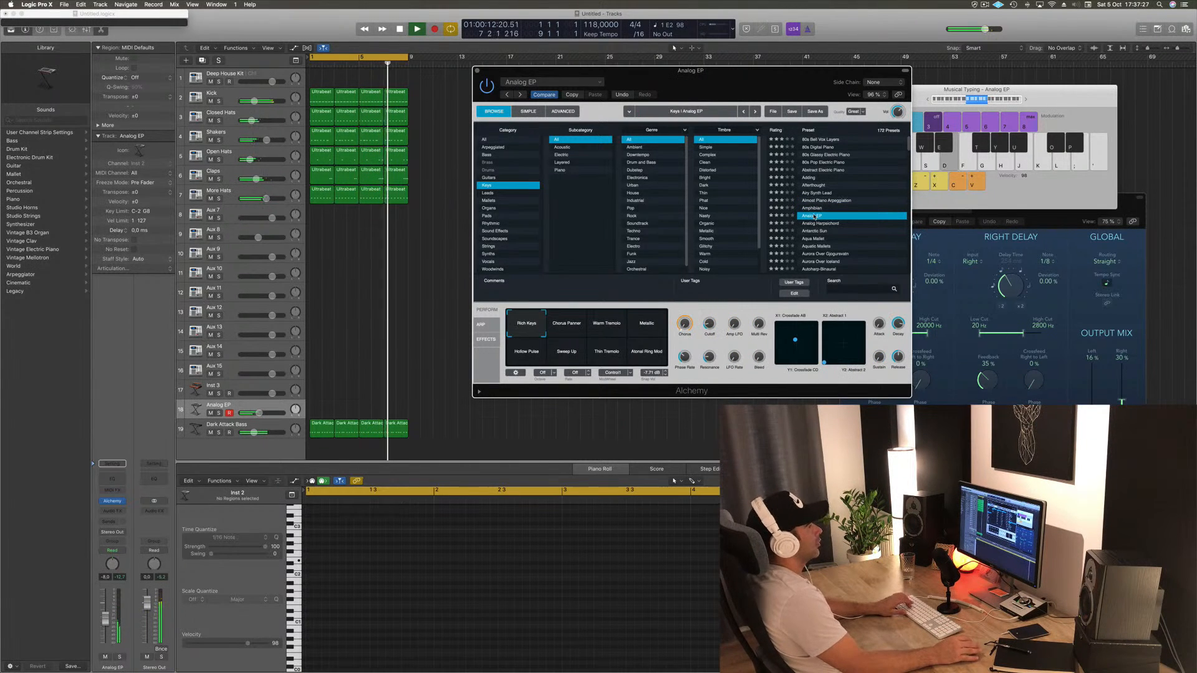
{"action": "key", "text": "f"}
{"action": "key", "text": "a"}
- Audition the Antarctic Sun, Aqua Mallet and Aquatic Mallets presets over the loop
{"action": "left_click", "coordinate": [822, 231]}
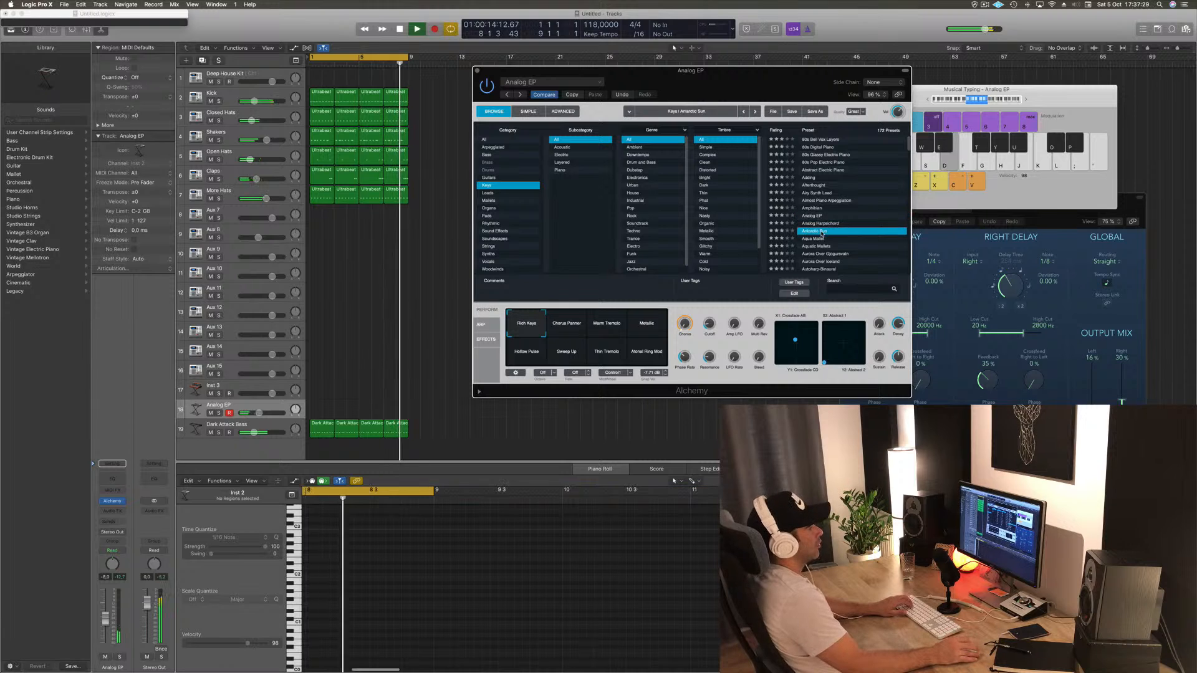
{"action": "left_click", "coordinate": [820, 239]}
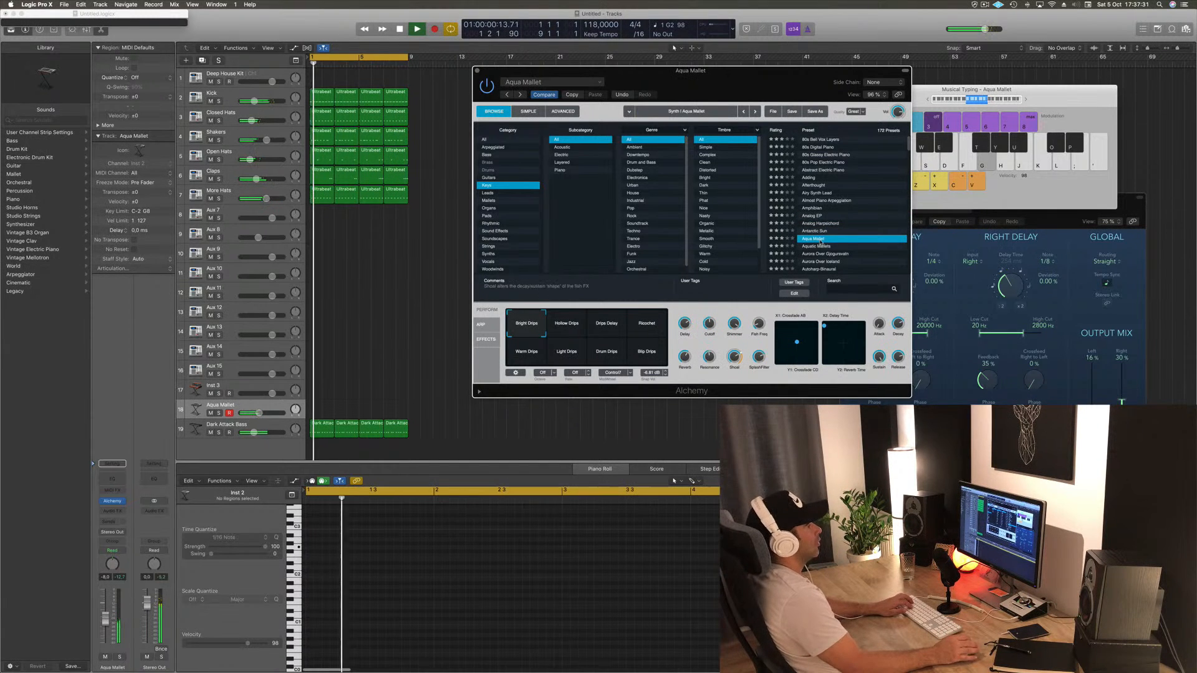
{"action": "left_click", "coordinate": [820, 247]}
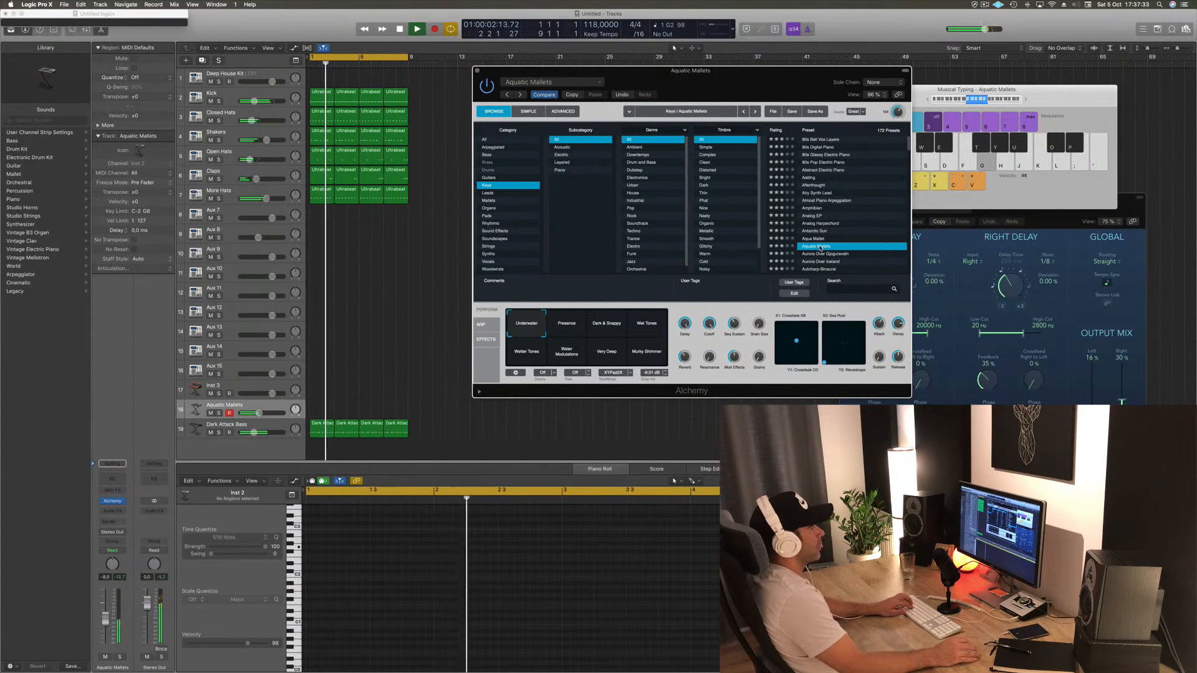
- Load the Aurora Over Gjogursvatn preset and try high notes over the loop
{"action": "left_click", "coordinate": [822, 253]}
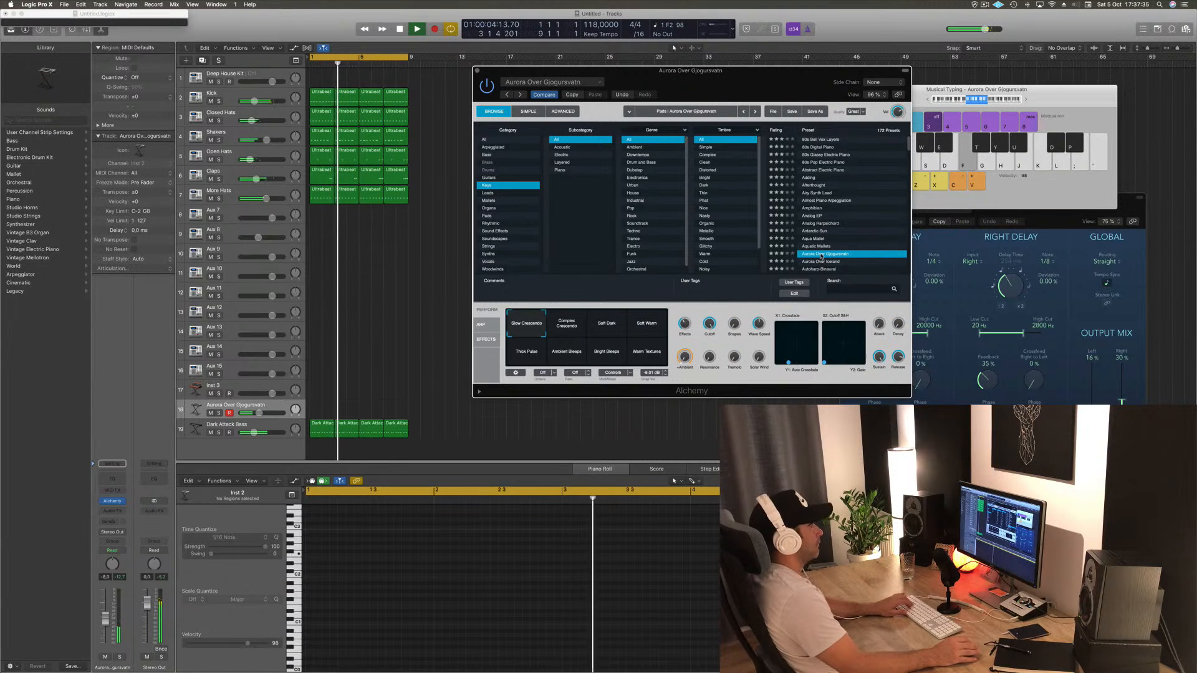
{"action": "scroll", "coordinate": [839, 251], "scroll_direction": "down", "scroll_amount": 3}
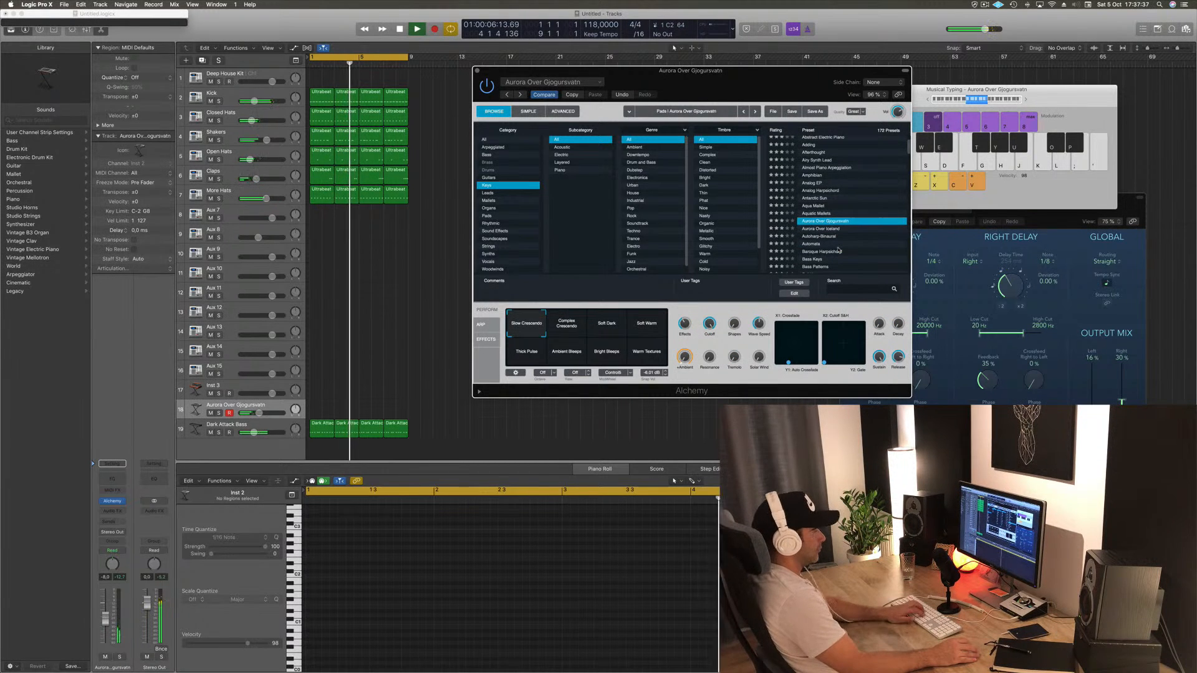
{"action": "key", "text": "semicolon"}
{"action": "key", "text": "apostrophe"}
{"action": "key", "text": "l"}
{"action": "key", "text": "semicolon"}
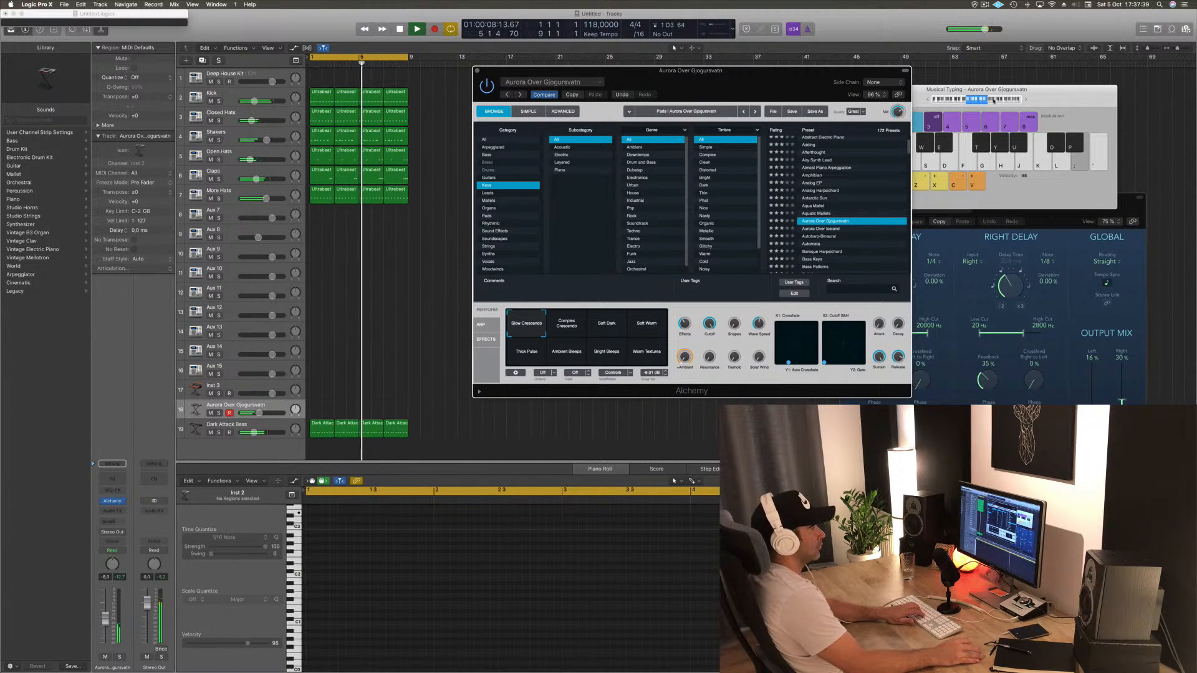
- Raise the Musical Typing octave to C3 and rehearse a descending melody over the loop
{"action": "left_click", "coordinate": [990, 99]}
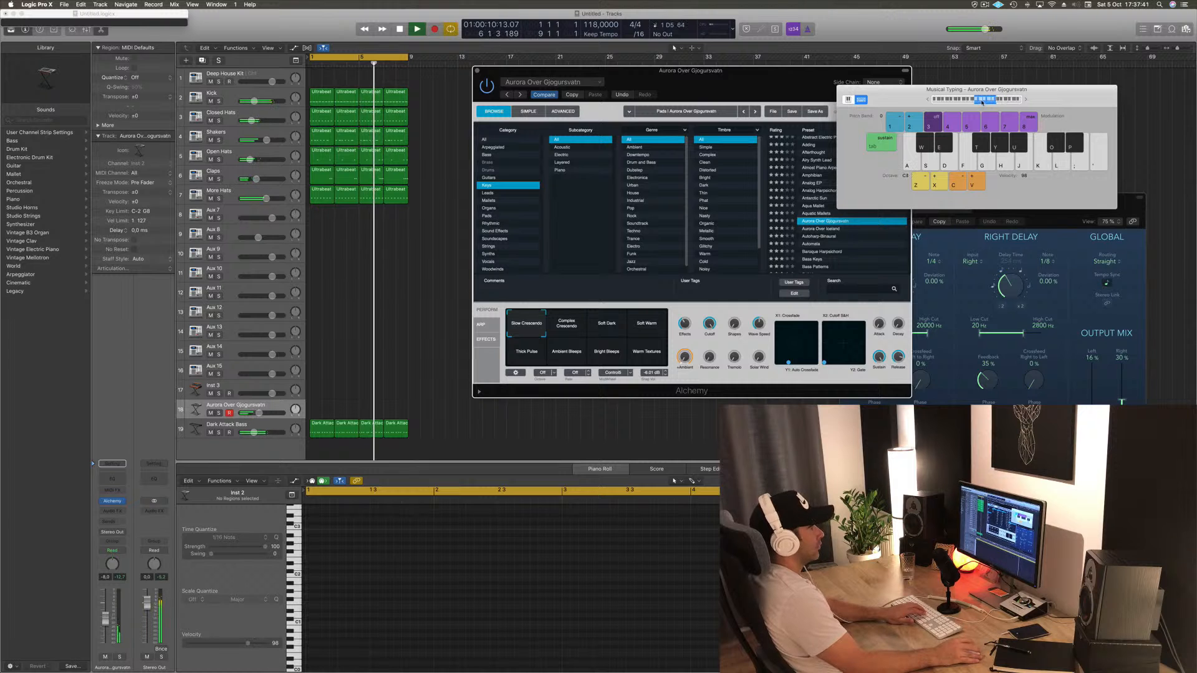
{"action": "key", "text": "semicolon"}
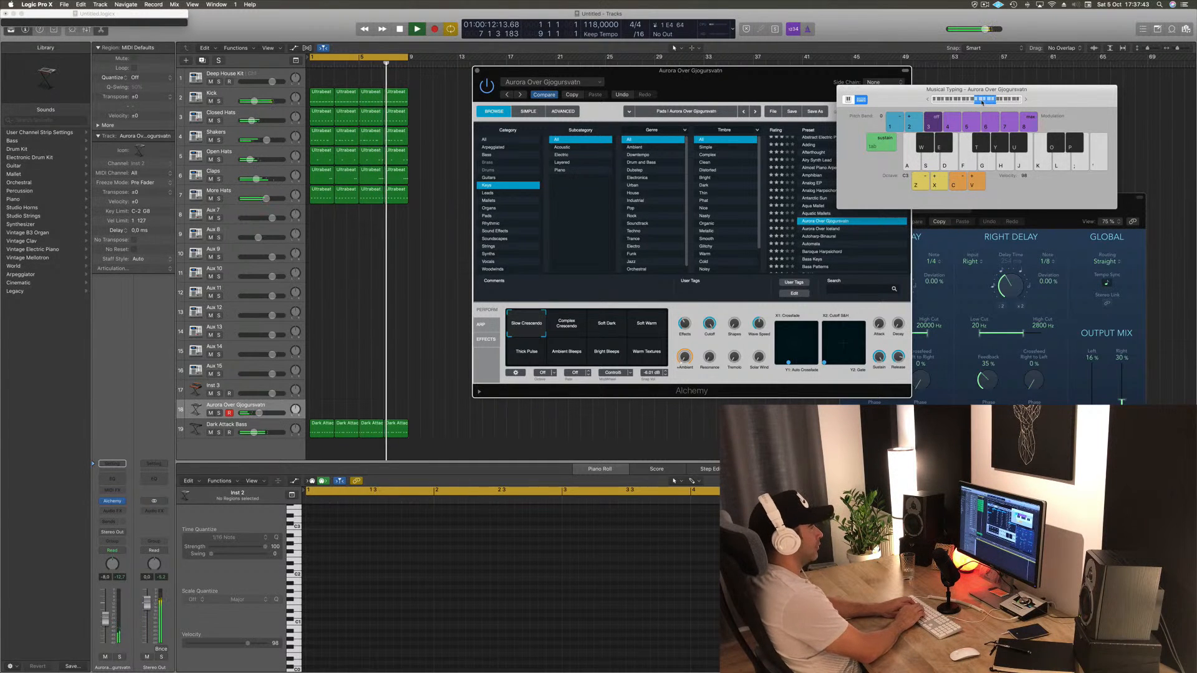
{"action": "key", "text": "apostrophe"}
{"action": "key", "text": "semicolon"}
{"action": "key", "text": "j"}
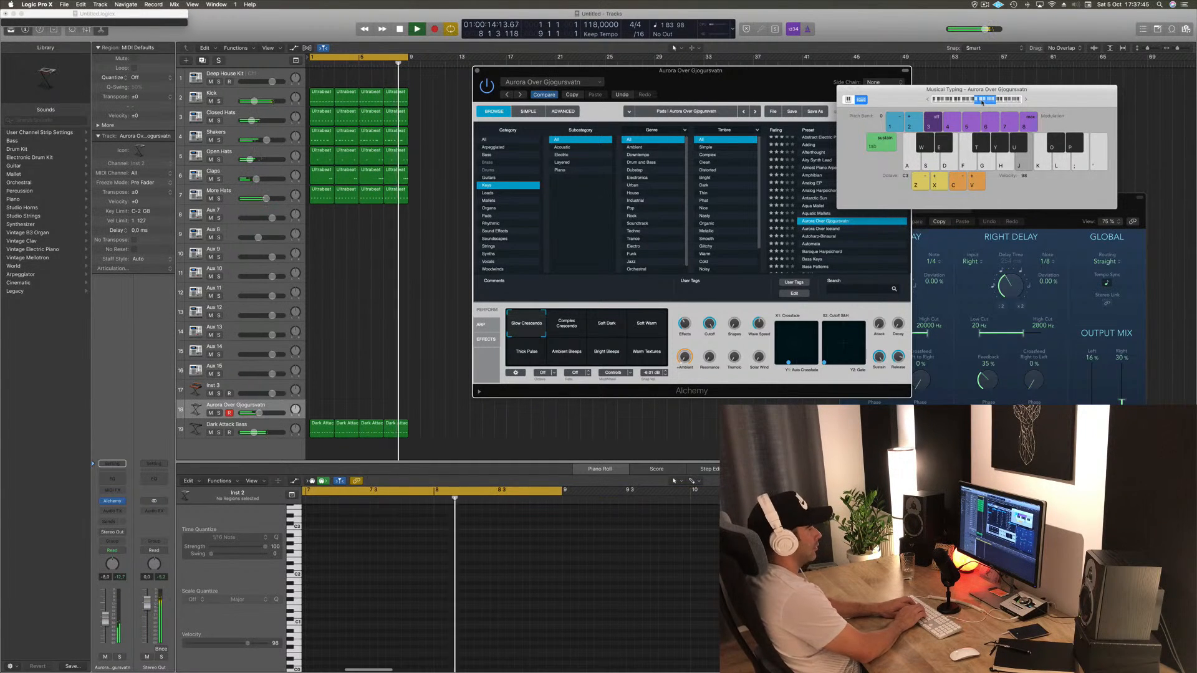
{"action": "key", "text": "apostrophe"}
{"action": "key", "text": "semicolon"}
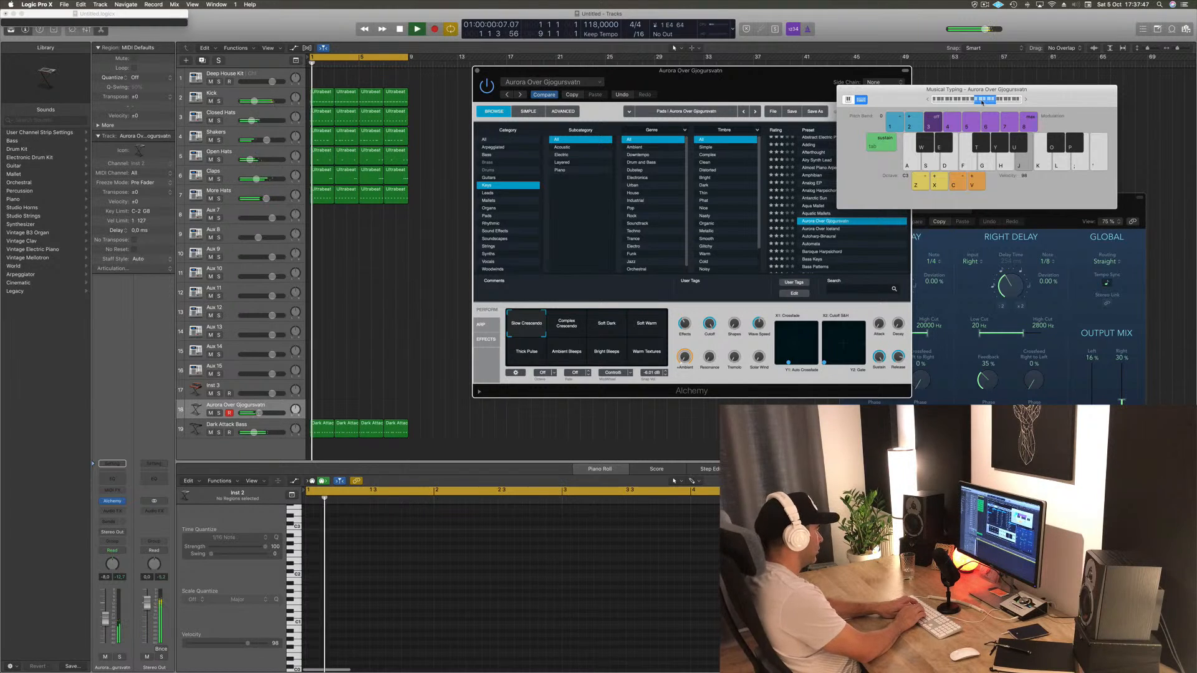
- Record the melody on the Aurora Over Gjogursvatn track across the eight-bar loop and stop the transport
{"action": "key", "text": "r"}
{"action": "key", "text": "apostrophe"}
{"action": "key", "text": "semicolon"}
{"action": "key", "text": "l"}
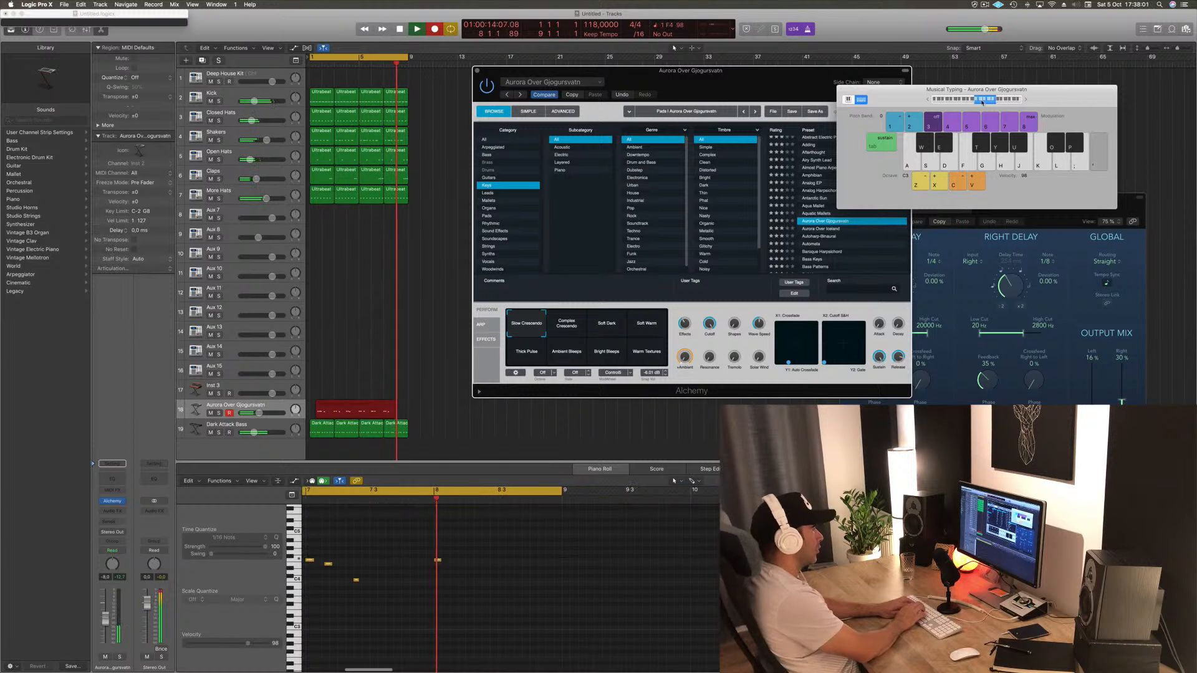
{"action": "key", "text": "apostrophe"}
{"action": "key", "text": "semicolon"}
{"action": "key", "text": "l"}
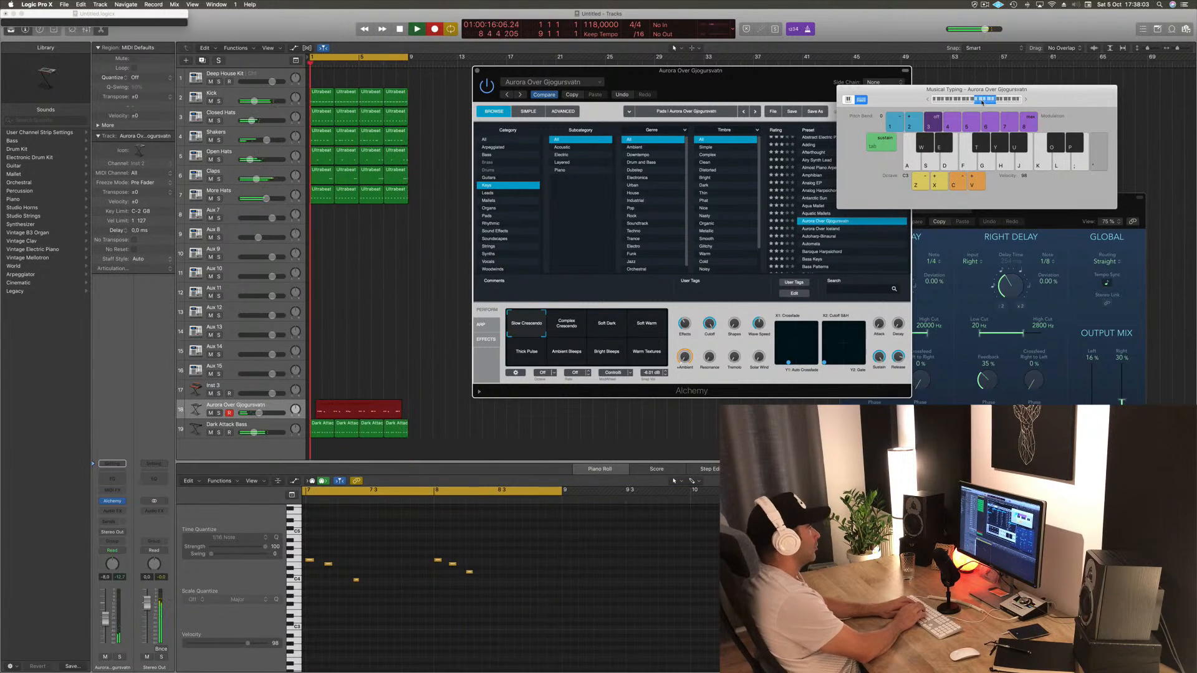
{"action": "key", "text": "semicolon"}
{"action": "key", "text": "k"}
{"action": "key", "text": "apostrophe"}
{"action": "key", "text": "semicolon"}
{"action": "key", "text": "l"}
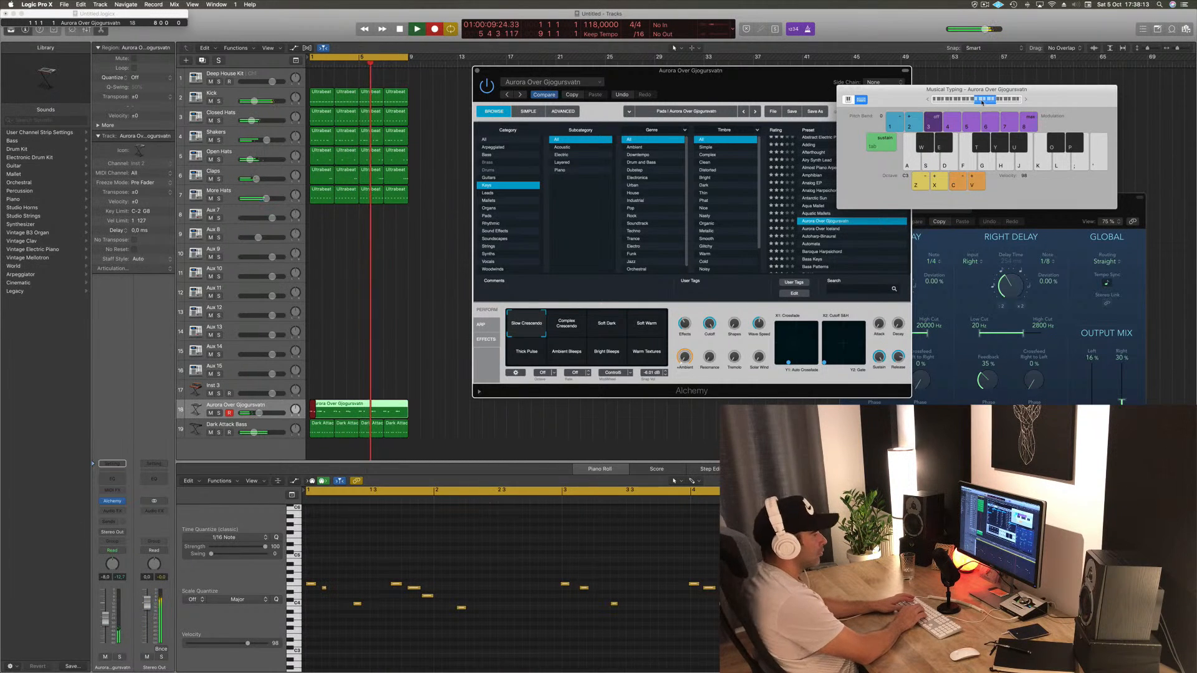
{"action": "key", "text": "space"}
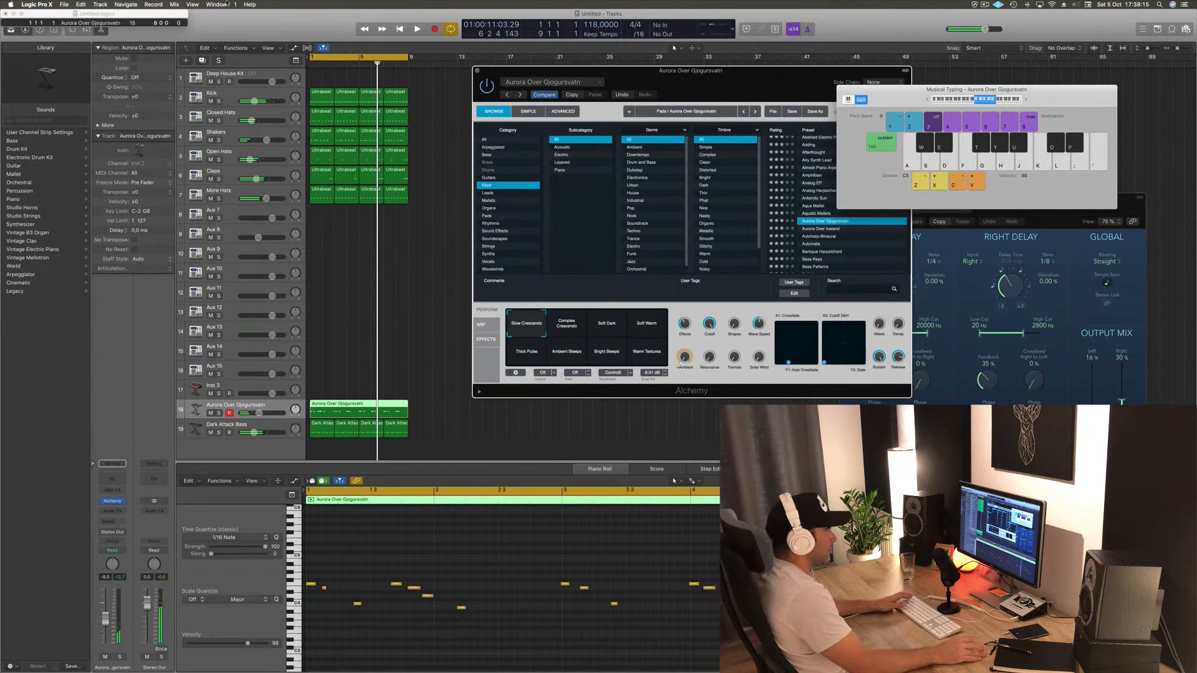
{"action": "scroll", "coordinate": [365, 264], "scroll_direction": "up", "scroll_amount": 4}
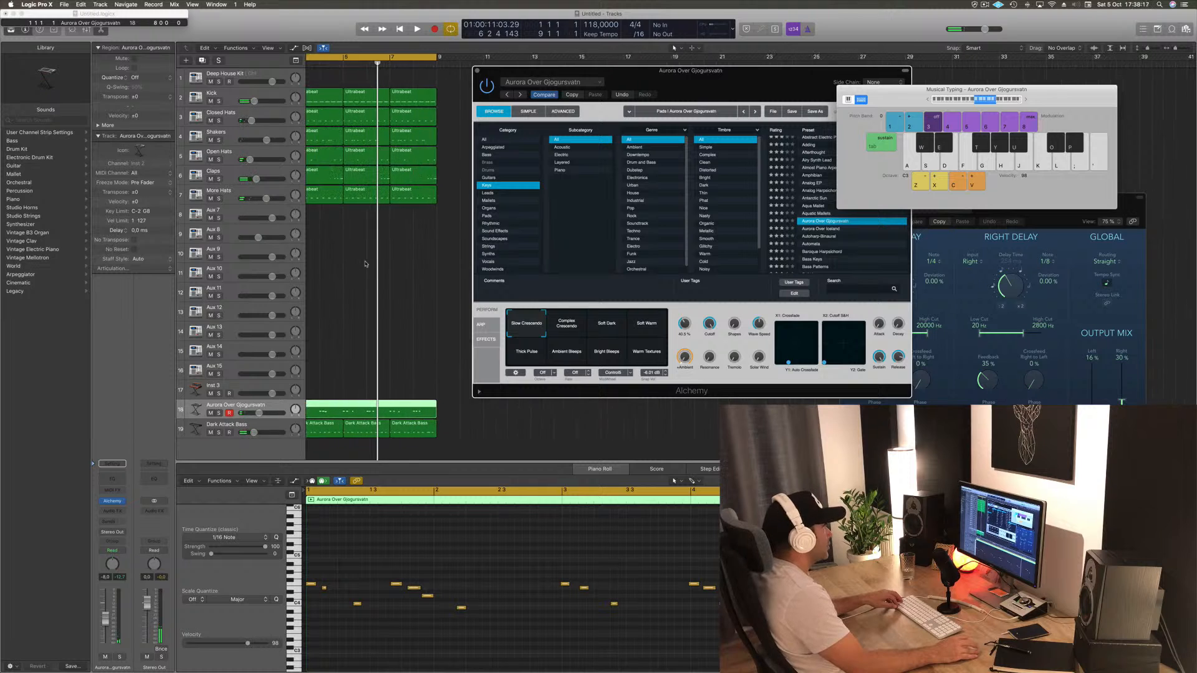
{"action": "scroll", "coordinate": [366, 402], "scroll_direction": "left", "scroll_amount": 3}
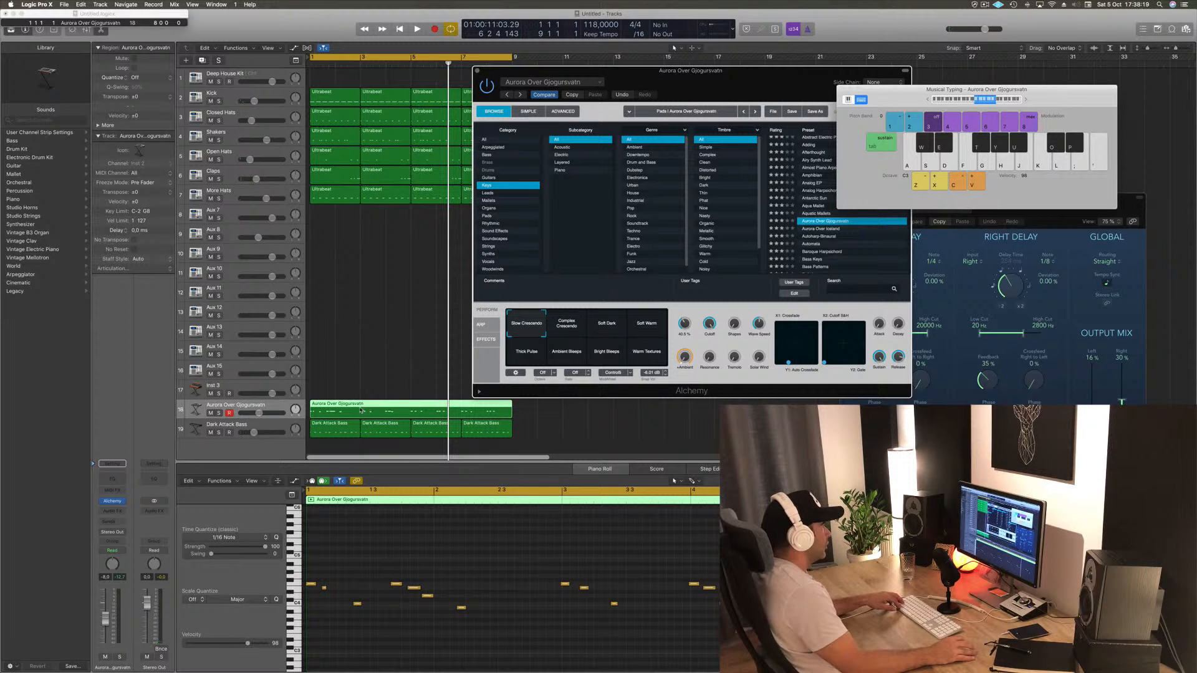
- Play the loop from the start with the later notes of the recorded melody selected
{"action": "left_click", "coordinate": [363, 404]}
{"action": "left_click_drag", "start_coordinate": [550, 544], "coordinate": [718, 647]}
{"action": "key", "text": "space"}
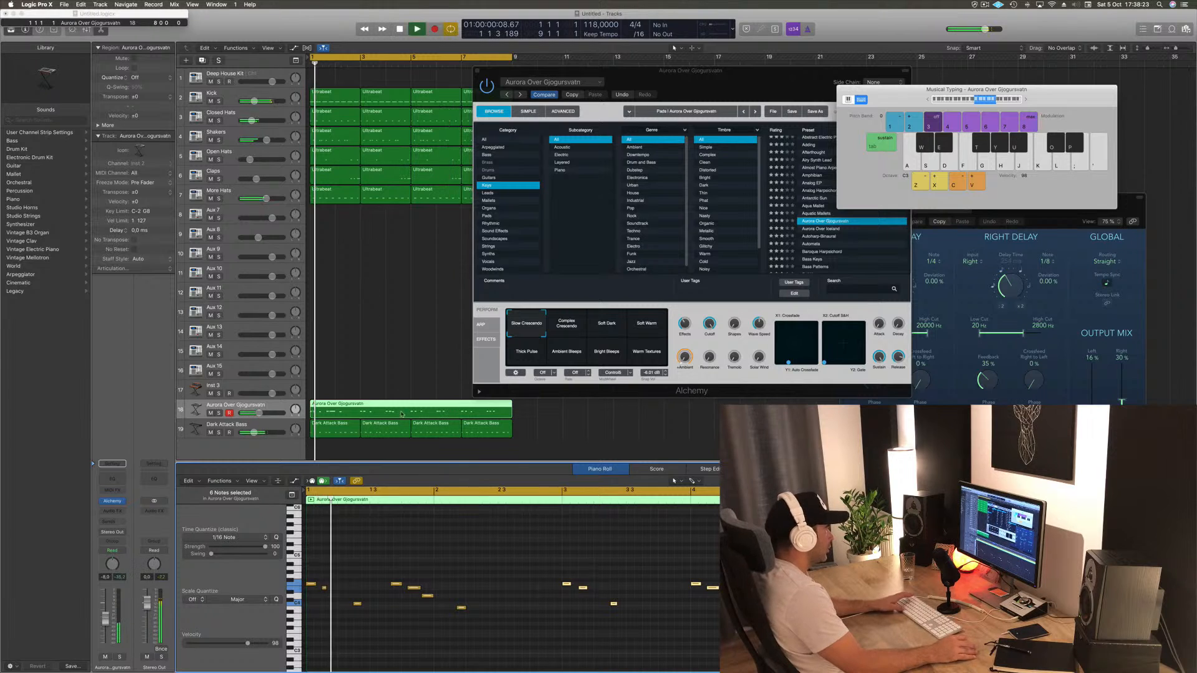
- Split the recorded Aurora Over Gjogursvatn region at bars 3 and 5 and delete everything except the bars 3–4 section
{"action": "left_click", "coordinate": [360, 409]}
{"action": "left_click", "coordinate": [410, 407]}
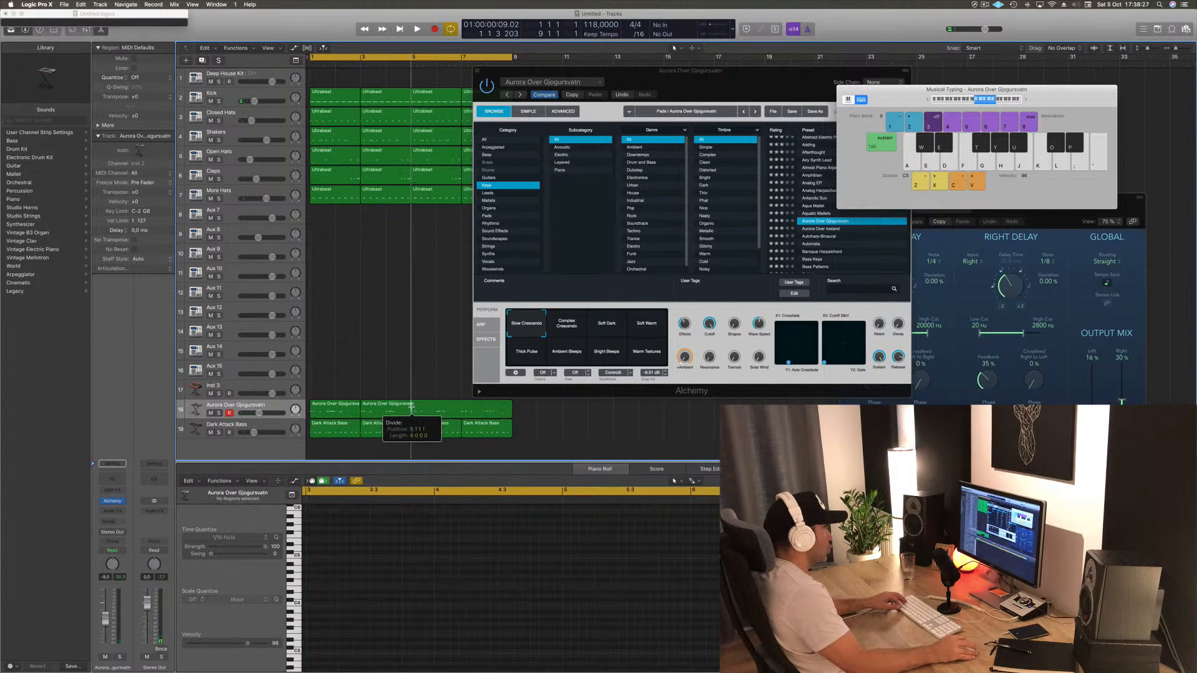
{"action": "left_click", "coordinate": [657, 222]}
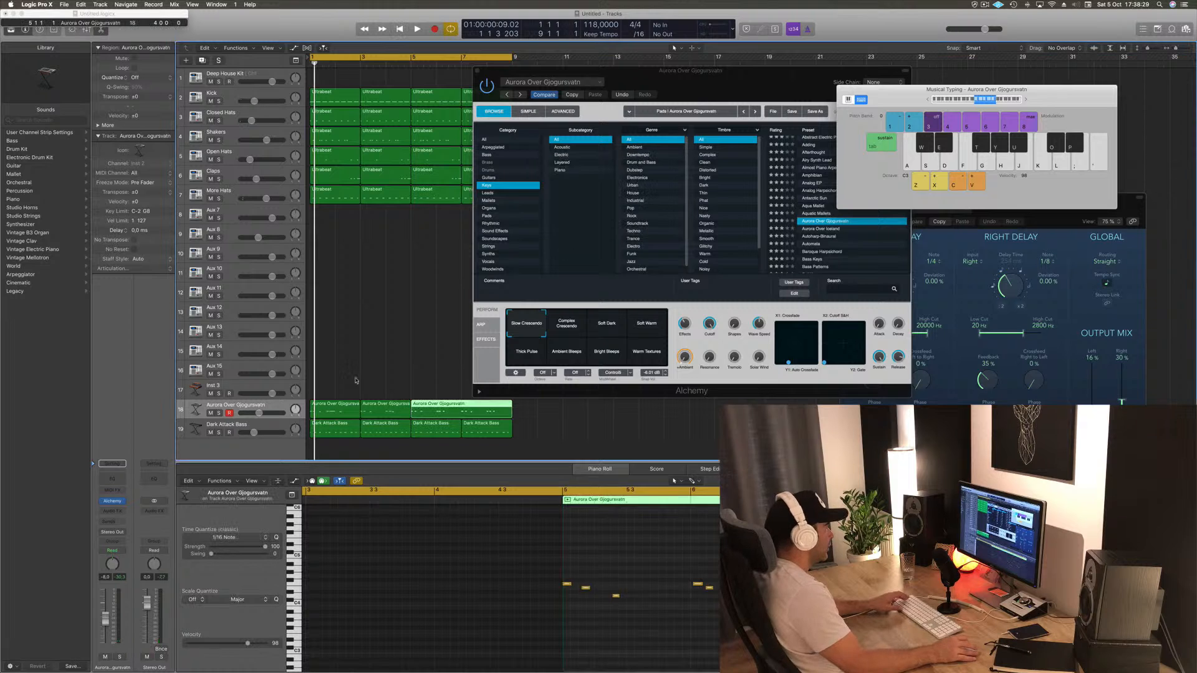
{"action": "key", "text": "Delete"}
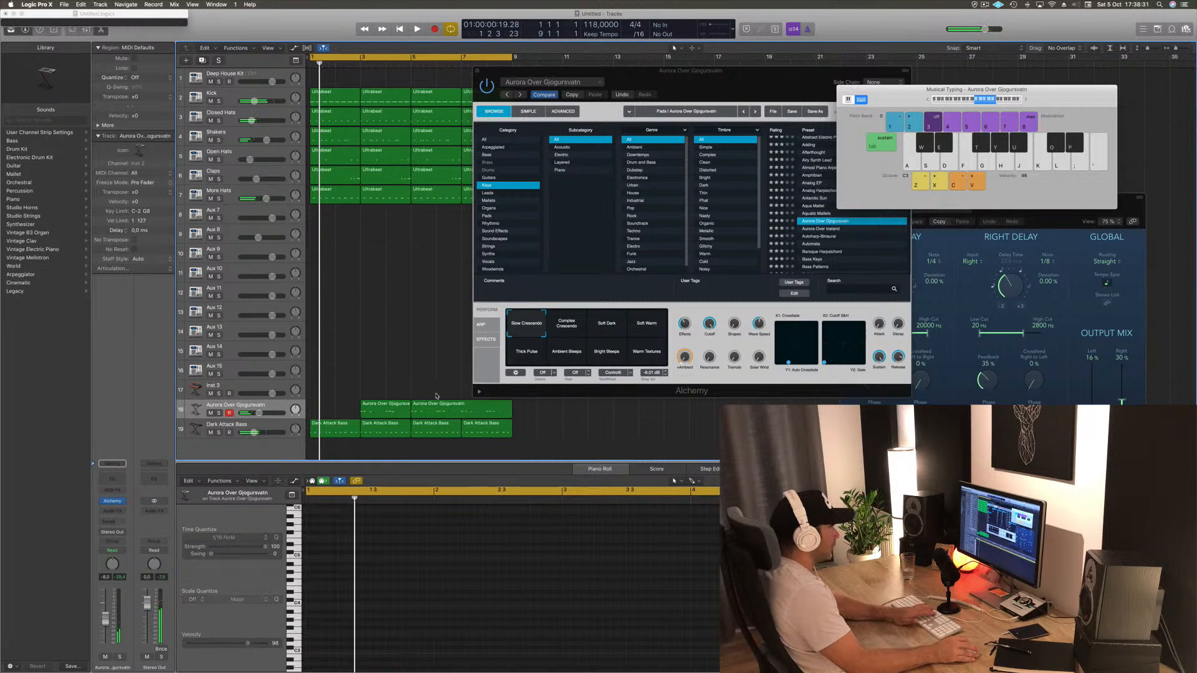
{"action": "left_click", "coordinate": [437, 406]}
{"action": "key", "text": "Delete"}
- Copy the remaining two-bar melody region to fill bars 1 through 8 and play the loop
{"action": "left_click", "coordinate": [381, 410]}
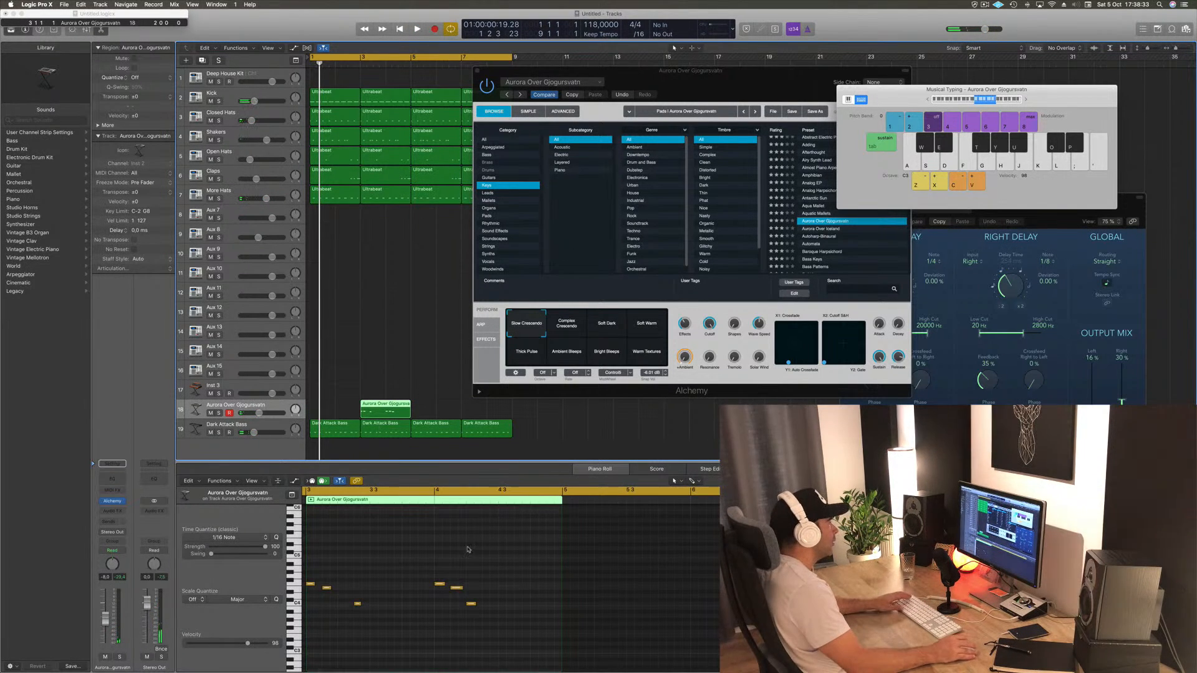
{"action": "left_click_drag", "start_coordinate": [383, 407], "coordinate": [484, 410]}
{"action": "key", "text": "space"}
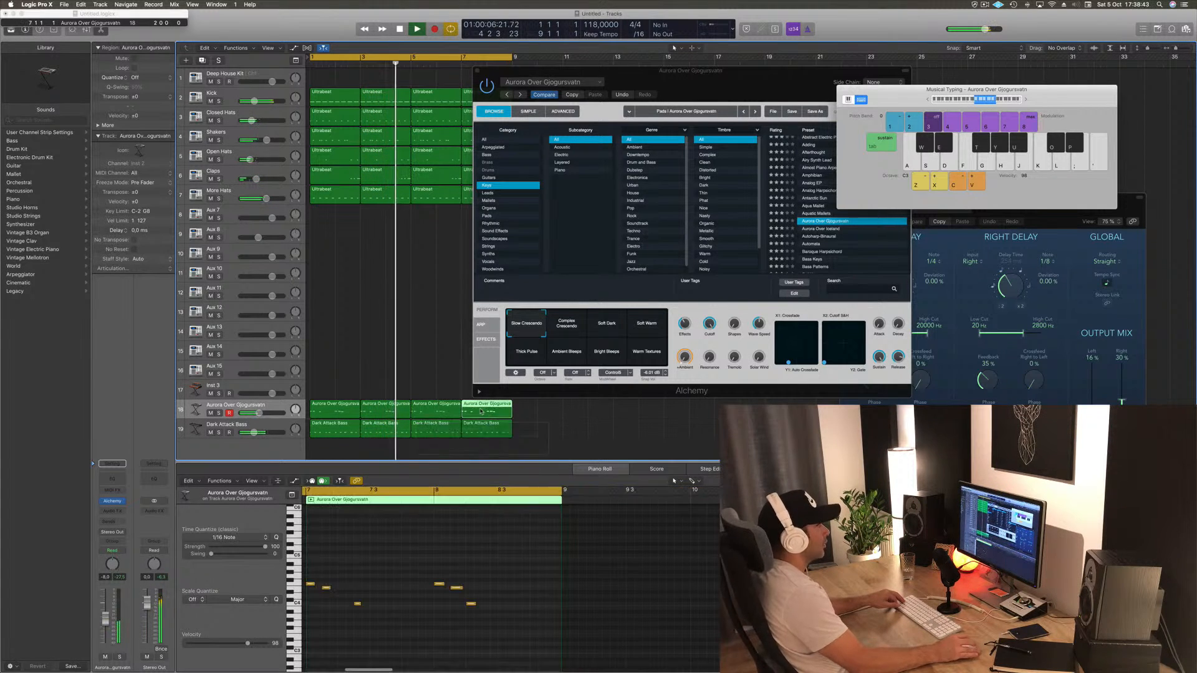
- Audition Alchemy's Complex Crescendo, Soft Dark and Soft Warm performance snapshots over the loop
{"action": "mouse_move", "coordinate": [744, 83]}
{"action": "left_mouse_down"}
{"action": "mouse_move", "coordinate": [605, 225]}
{"action": "mouse_move", "coordinate": [975, 233]}
{"action": "mouse_move", "coordinate": [804, 283]}
{"action": "mouse_move", "coordinate": [872, 298]}
{"action": "mouse_move", "coordinate": [737, 75]}
{"action": "left_mouse_up"}
{"action": "key", "text": "shift+s"}
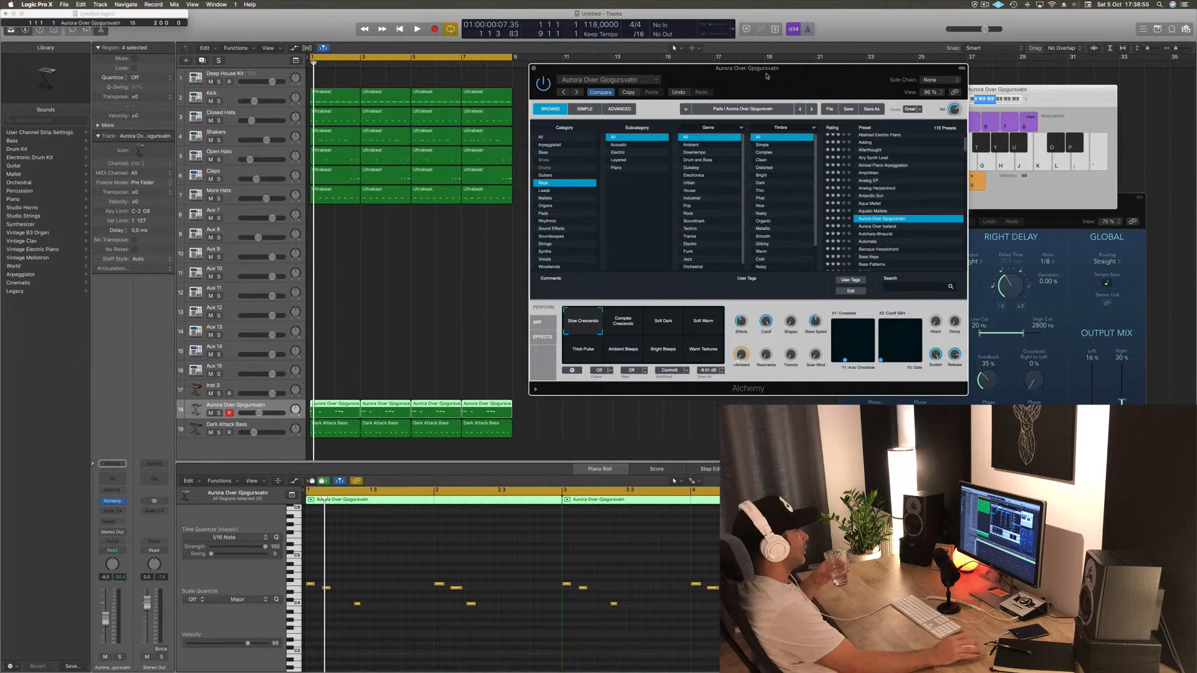
{"action": "left_click", "coordinate": [397, 288]}
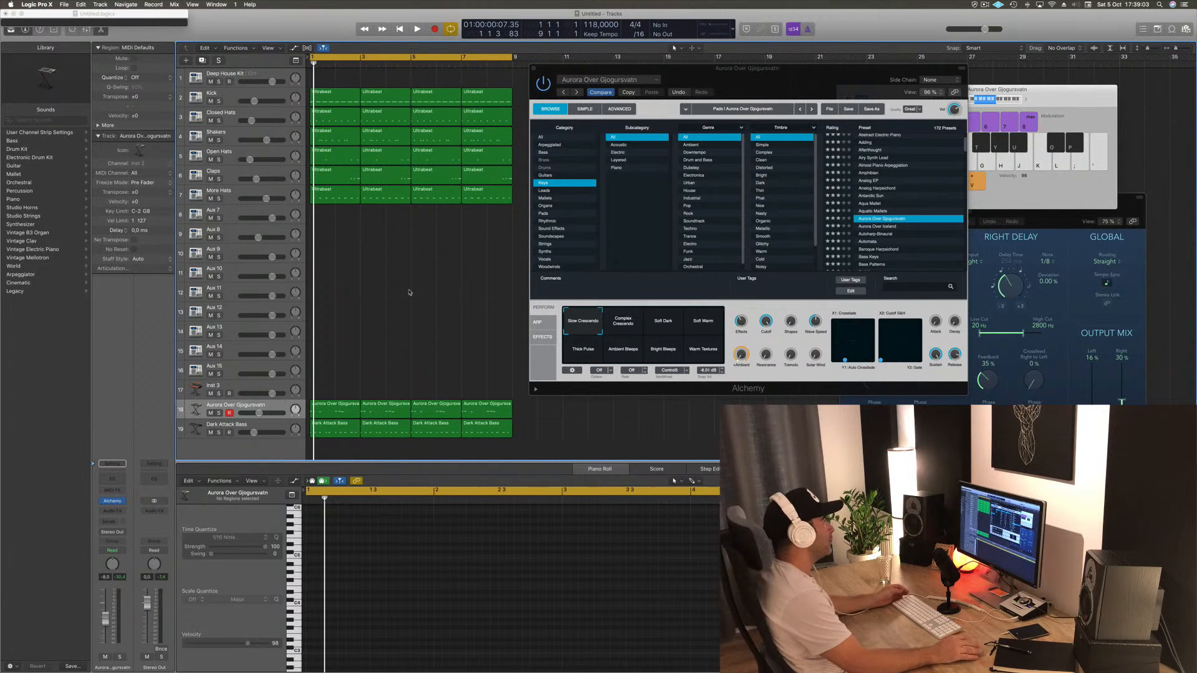
{"action": "left_click_drag", "start_coordinate": [812, 68], "coordinate": [728, 52]}
{"action": "key", "text": "space"}
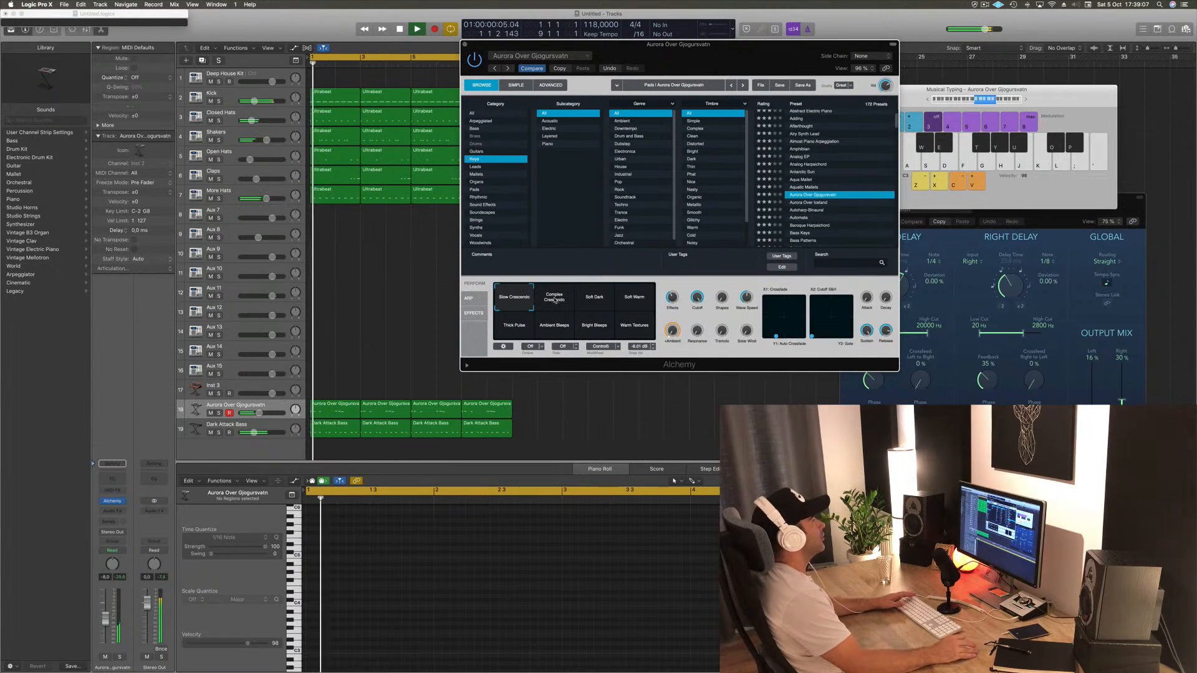
{"action": "left_click", "coordinate": [555, 300]}
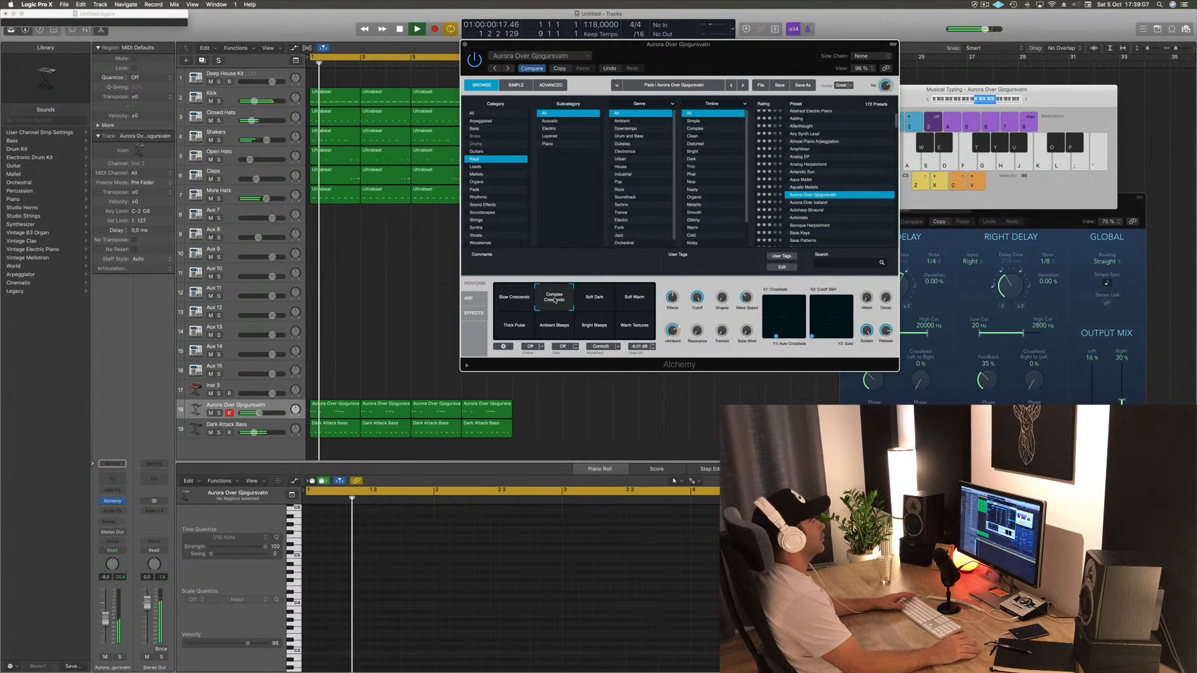
{"action": "left_click", "coordinate": [600, 302]}
{"action": "left_click", "coordinate": [634, 302]}
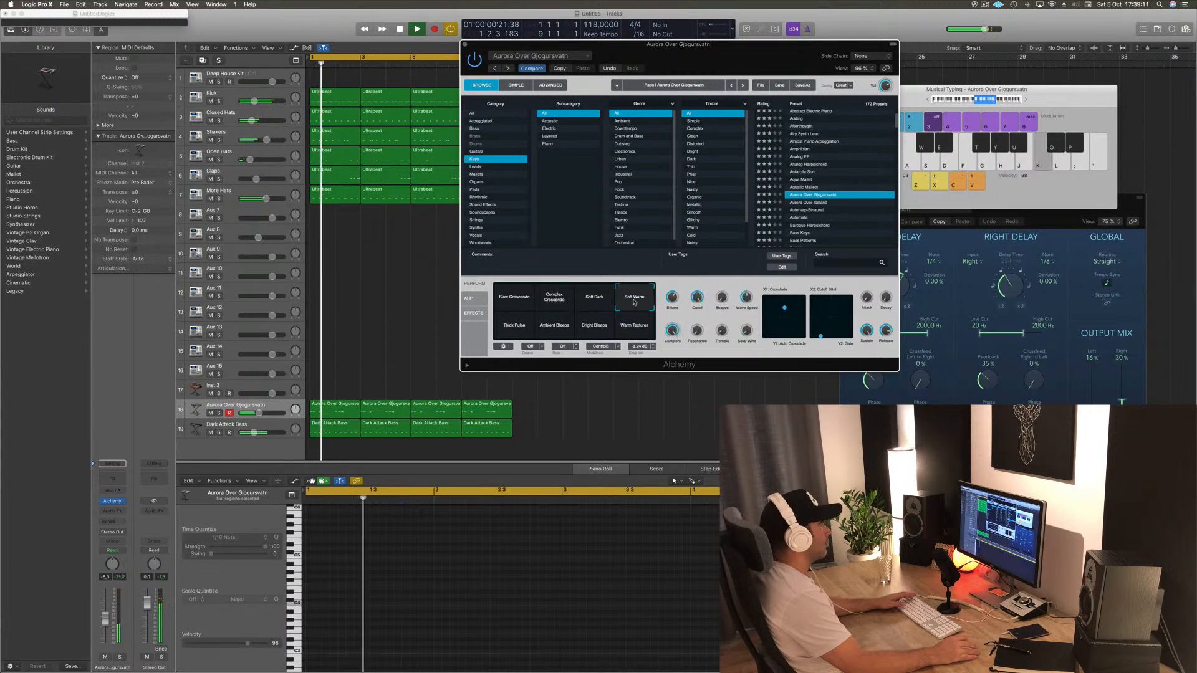
- Audition the snapshots from Thick Pulse through Warm Textures and return to Slow Crescendo
{"action": "left_click", "coordinate": [516, 329]}
{"action": "left_click", "coordinate": [553, 329]}
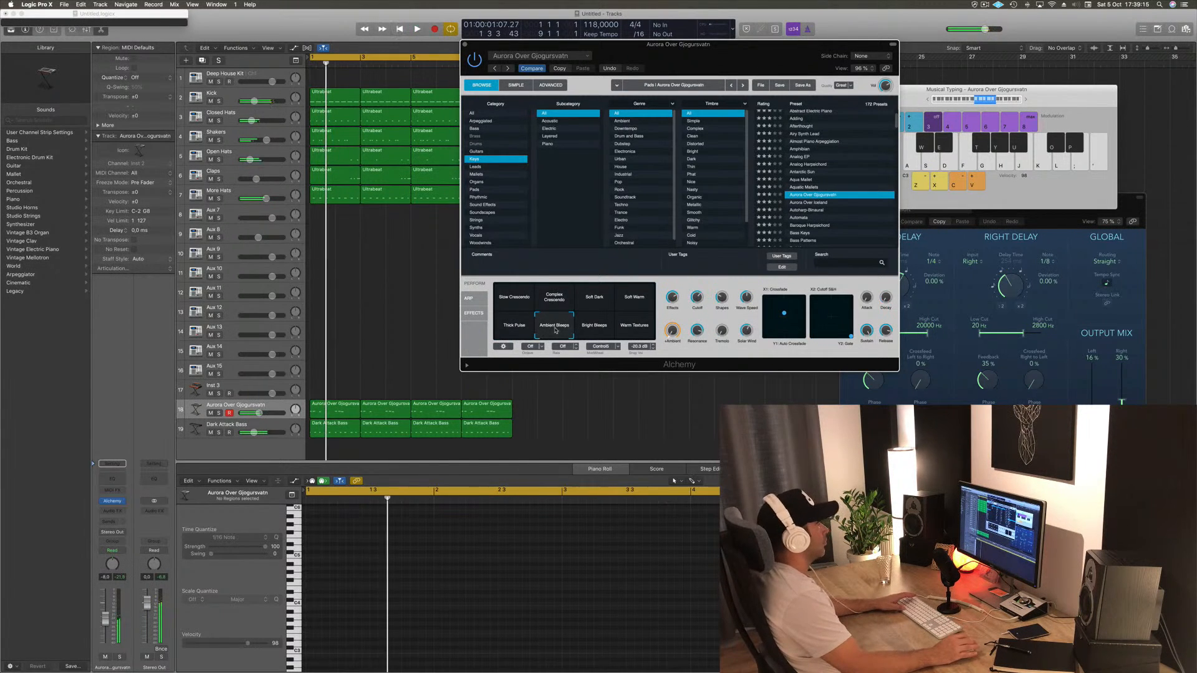
{"action": "left_click", "coordinate": [596, 329]}
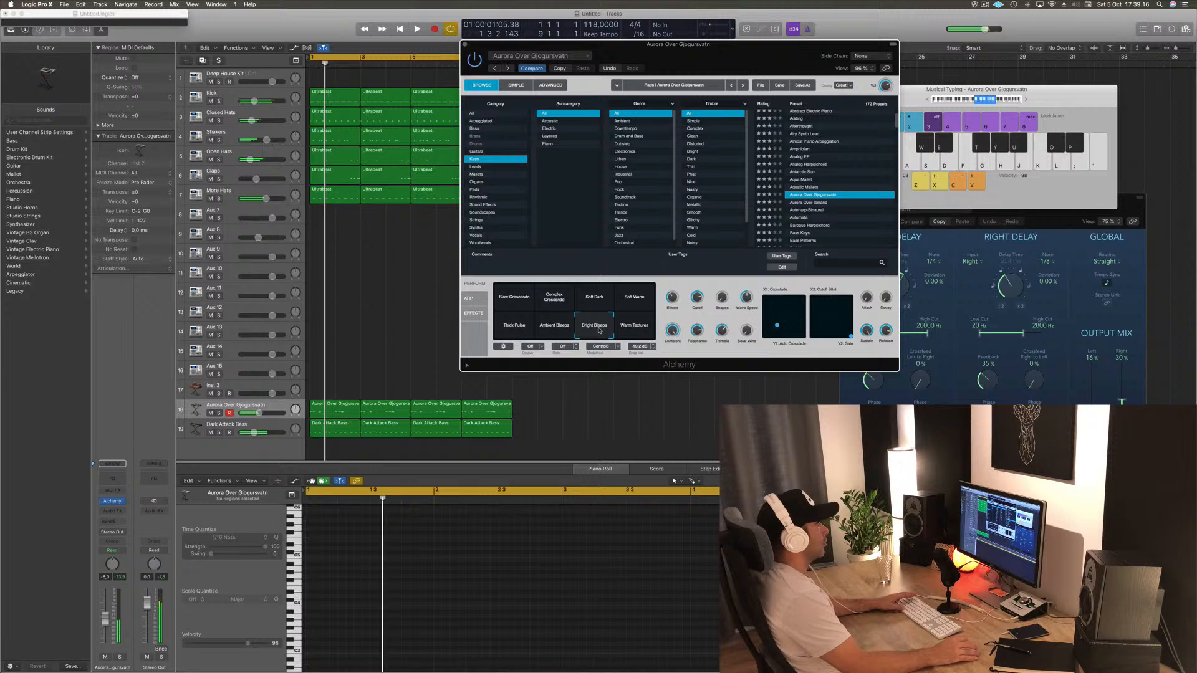
{"action": "left_click", "coordinate": [642, 331]}
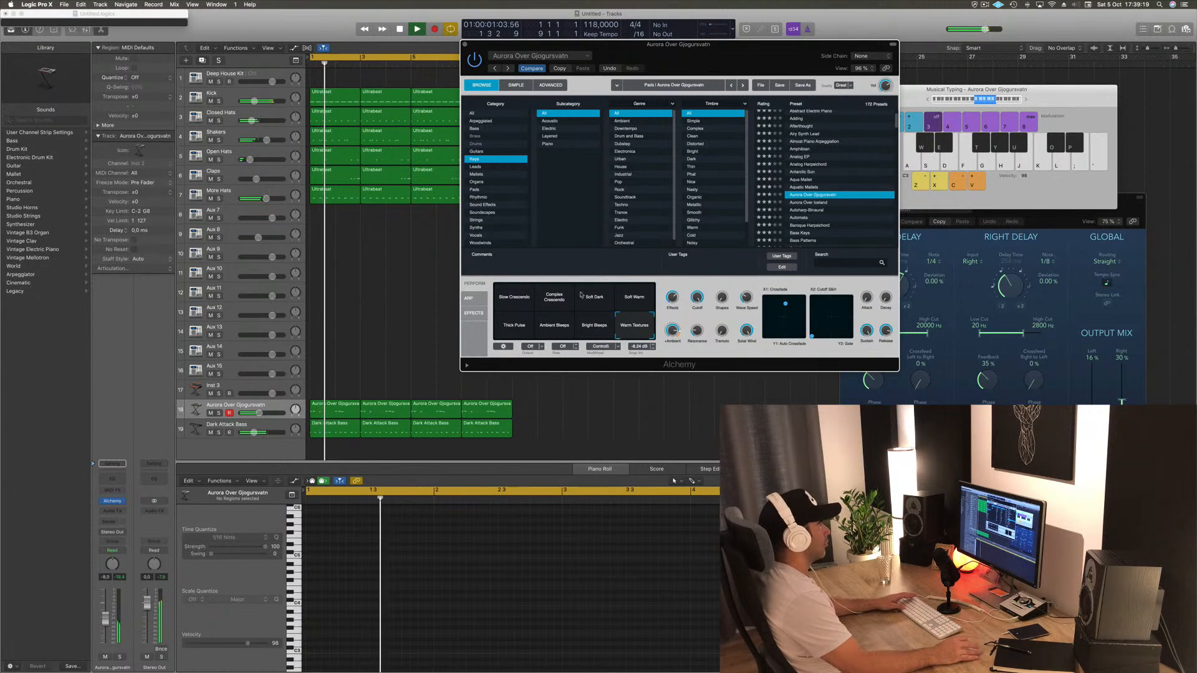
{"action": "left_click", "coordinate": [503, 302]}
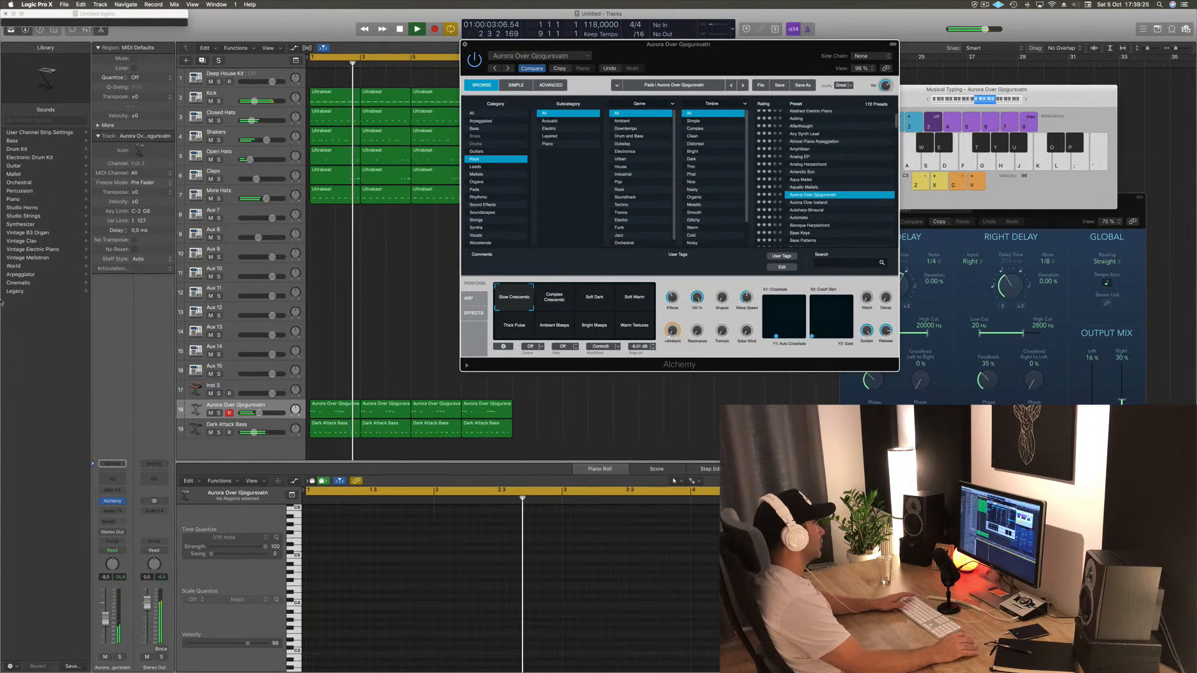
- Close Alchemy and copy the first two-bar Dark Attack Bass region onto the Inst 3 track at bar 1
{"action": "key", "text": "super+w"}
{"action": "left_click", "coordinate": [249, 386]}
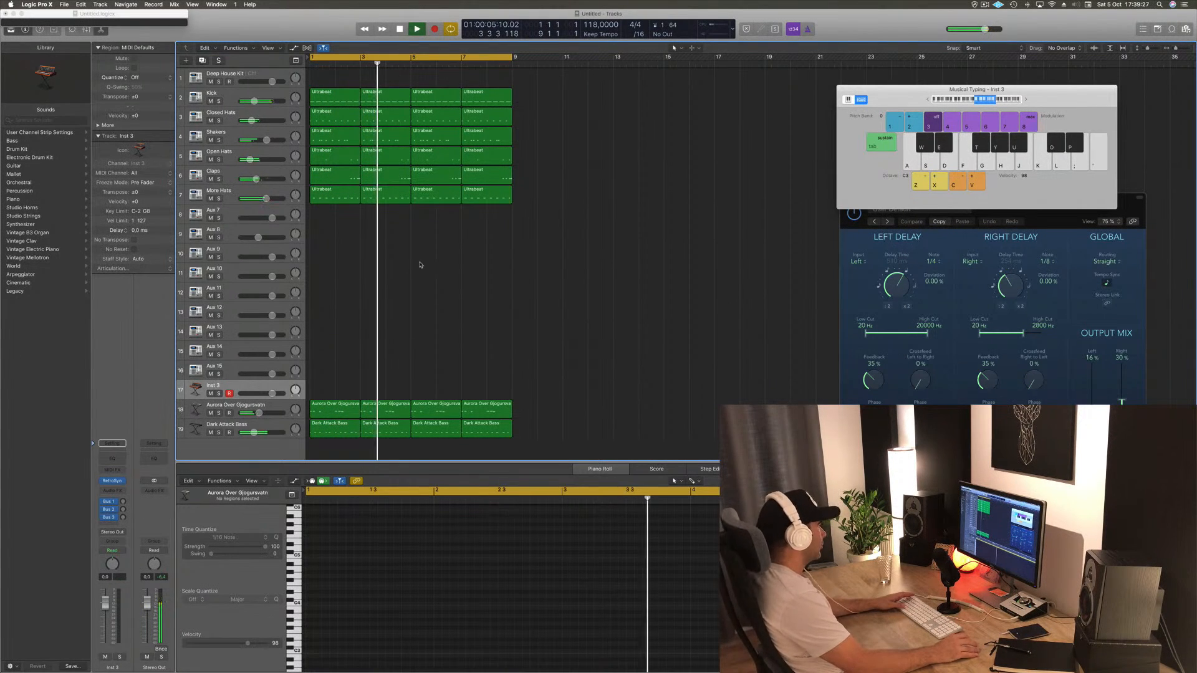
{"action": "key", "text": "Return"}
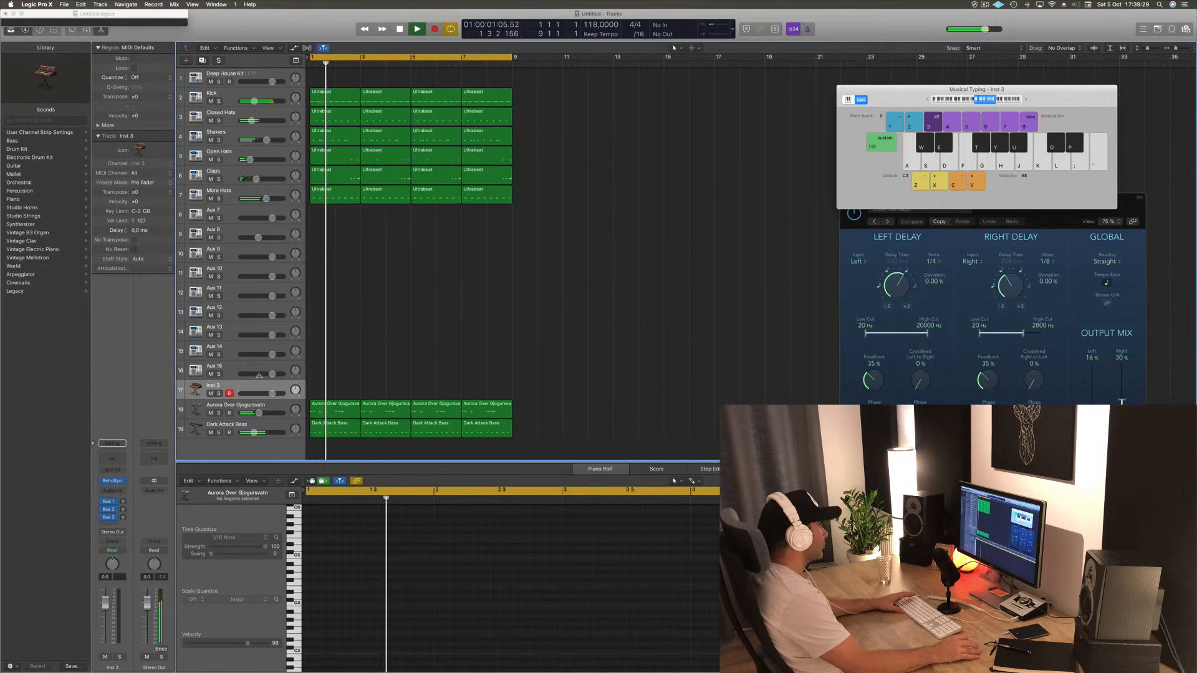
{"action": "left_click", "coordinate": [273, 427]}
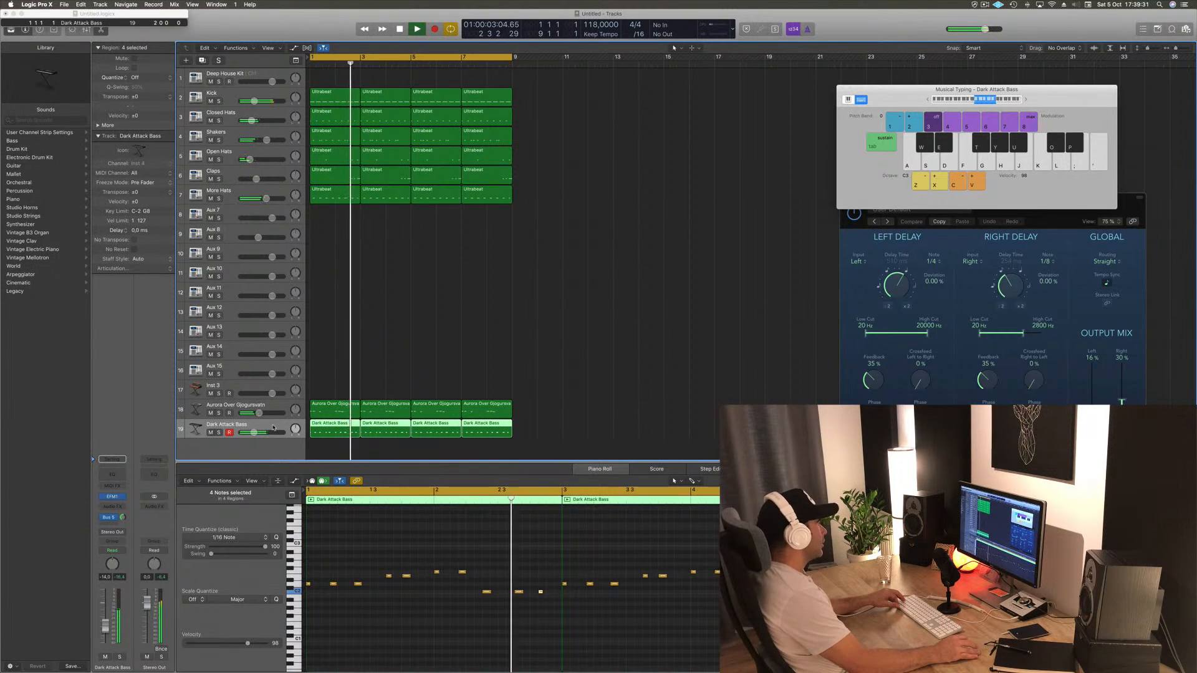
{"action": "left_click", "coordinate": [330, 429]}
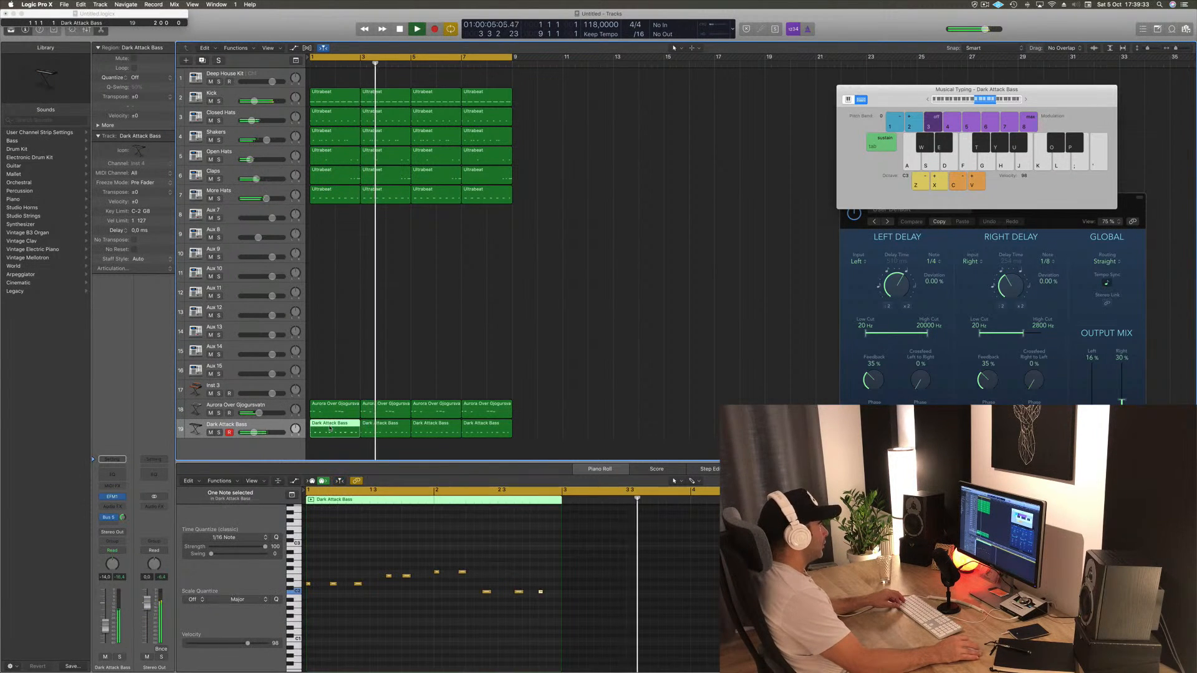
{"action": "left_click_drag", "start_coordinate": [331, 429], "coordinate": [330, 390]}
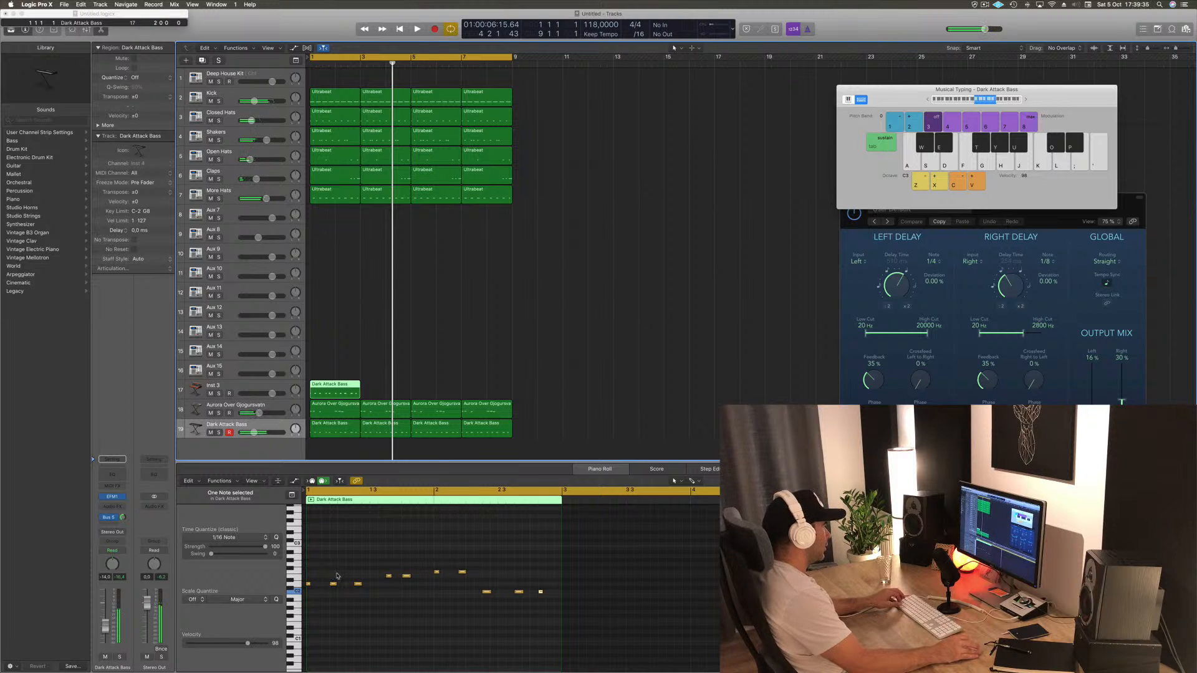
- Thin the copied bass part on Inst 3 to four notes and lengthen them all together
{"action": "left_click", "coordinate": [369, 589]}
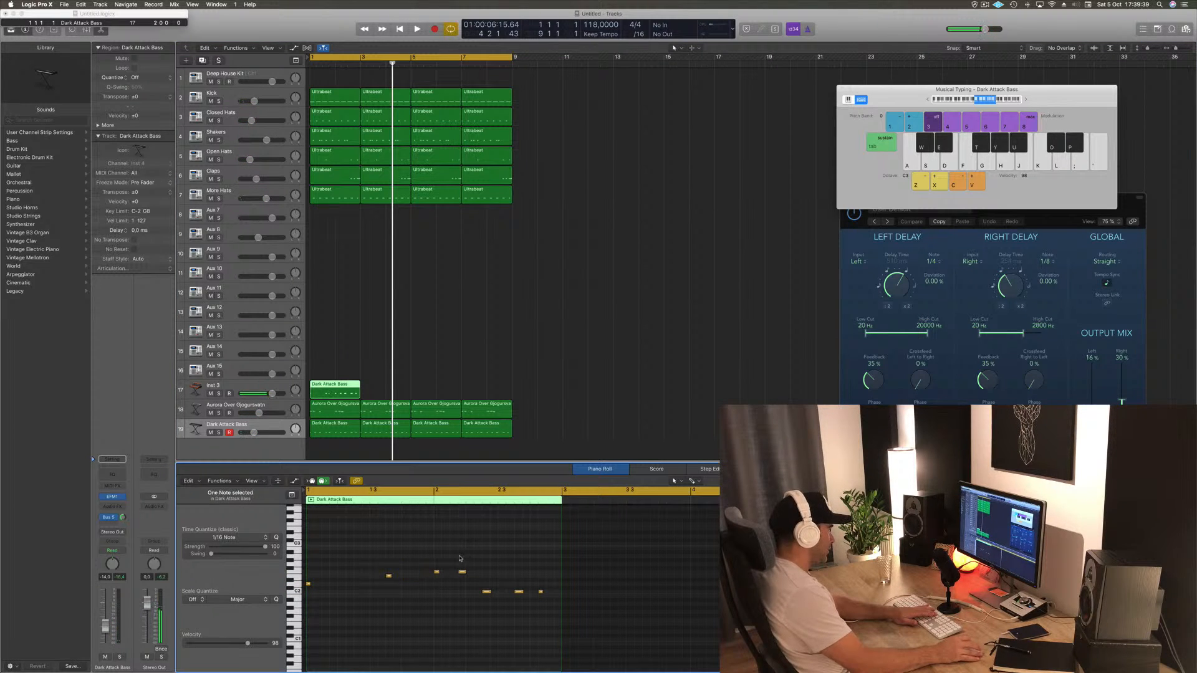
{"action": "left_click_drag", "start_coordinate": [506, 568], "coordinate": [354, 588]}
{"action": "key", "text": "Delete"}
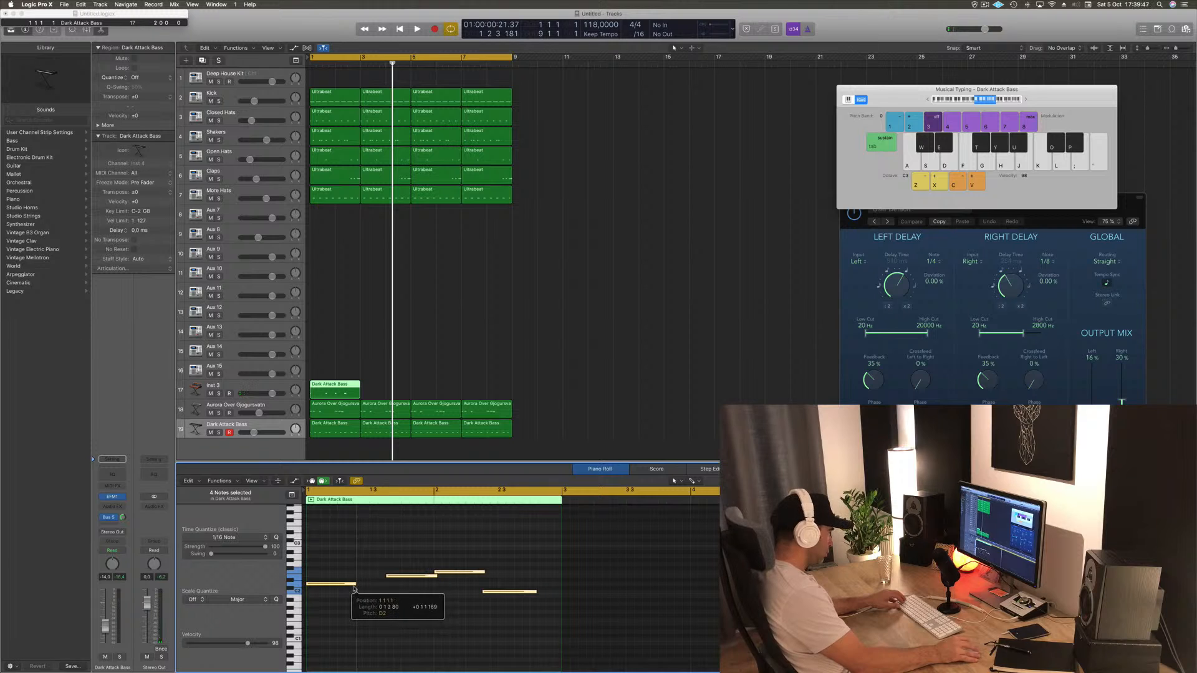
{"action": "left_click", "coordinate": [360, 578]}
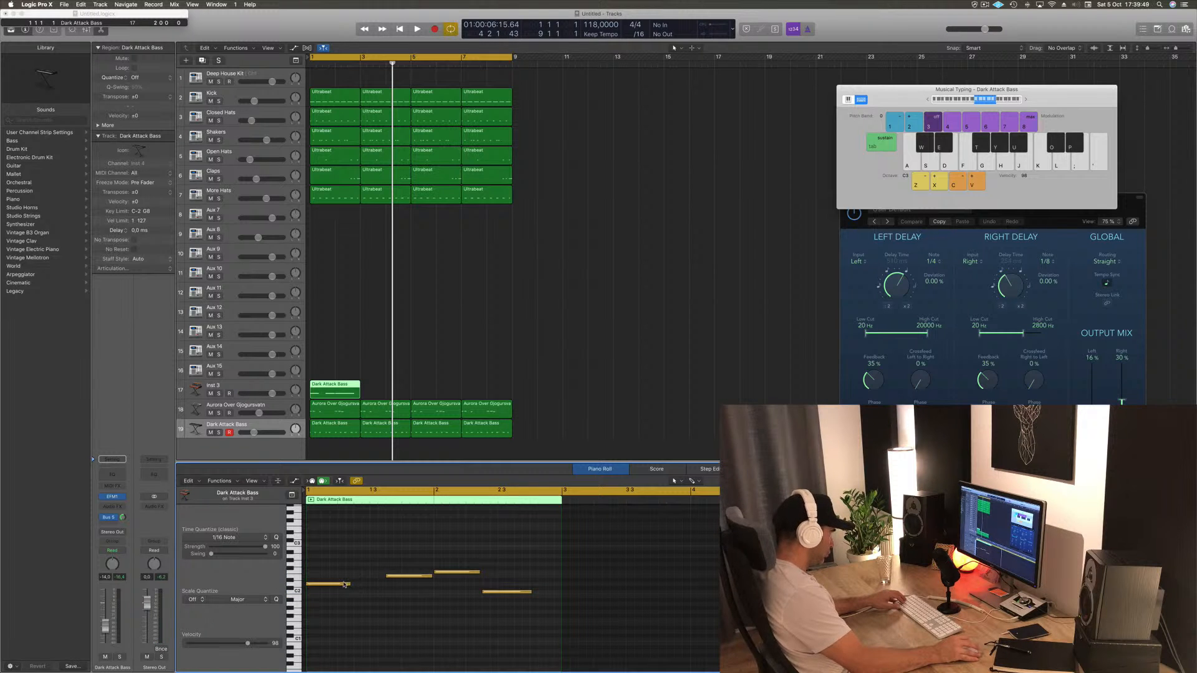
- Extend the first note to meet the second and the last note to the end of the two-bar region
{"action": "left_click_drag", "start_coordinate": [351, 584], "coordinate": [378, 586]}
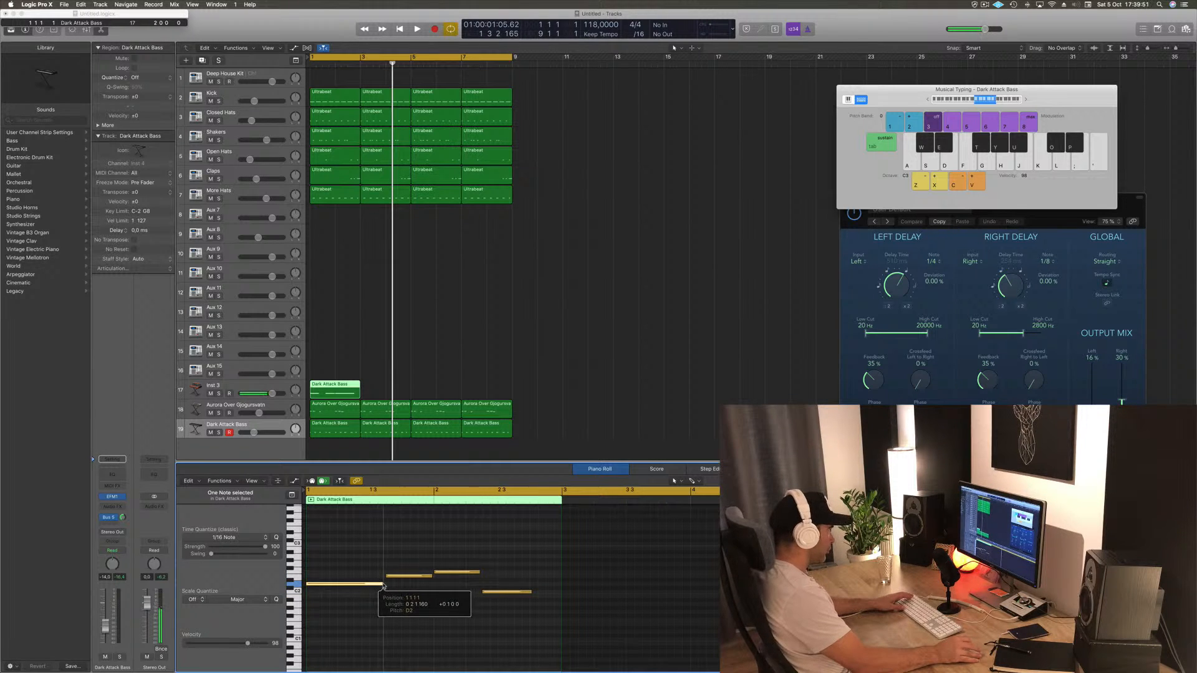
{"action": "left_click", "coordinate": [543, 578]}
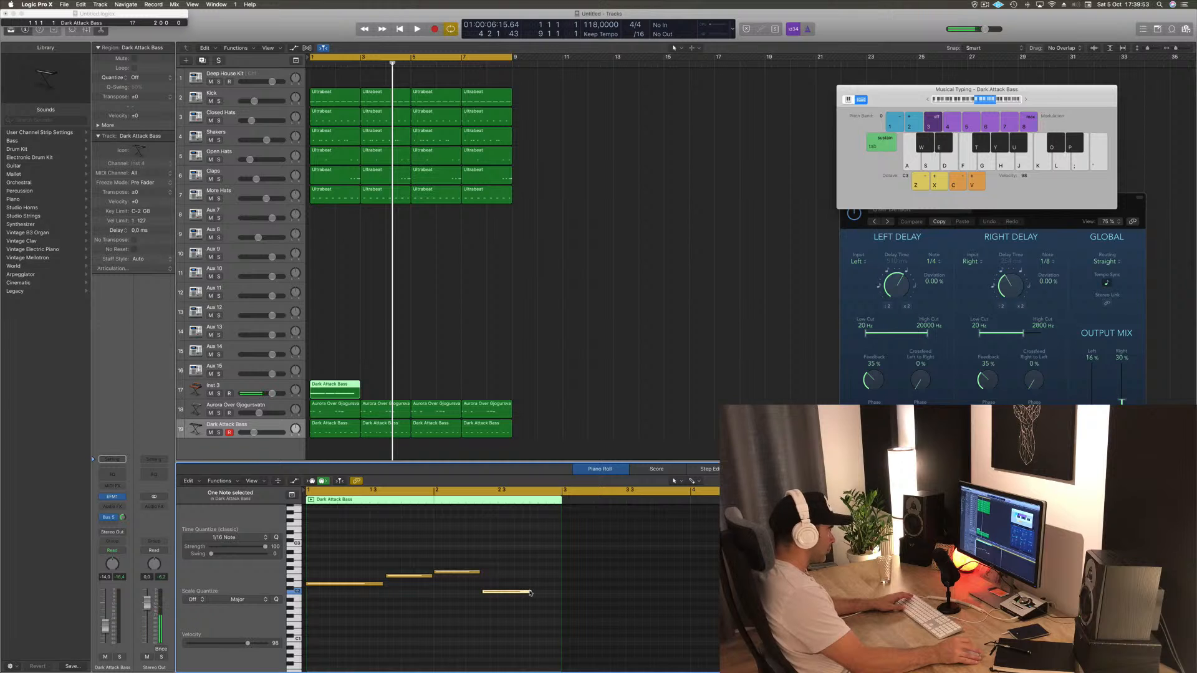
{"action": "left_click_drag", "start_coordinate": [530, 592], "coordinate": [551, 593]}
{"action": "left_click", "coordinate": [510, 563]}
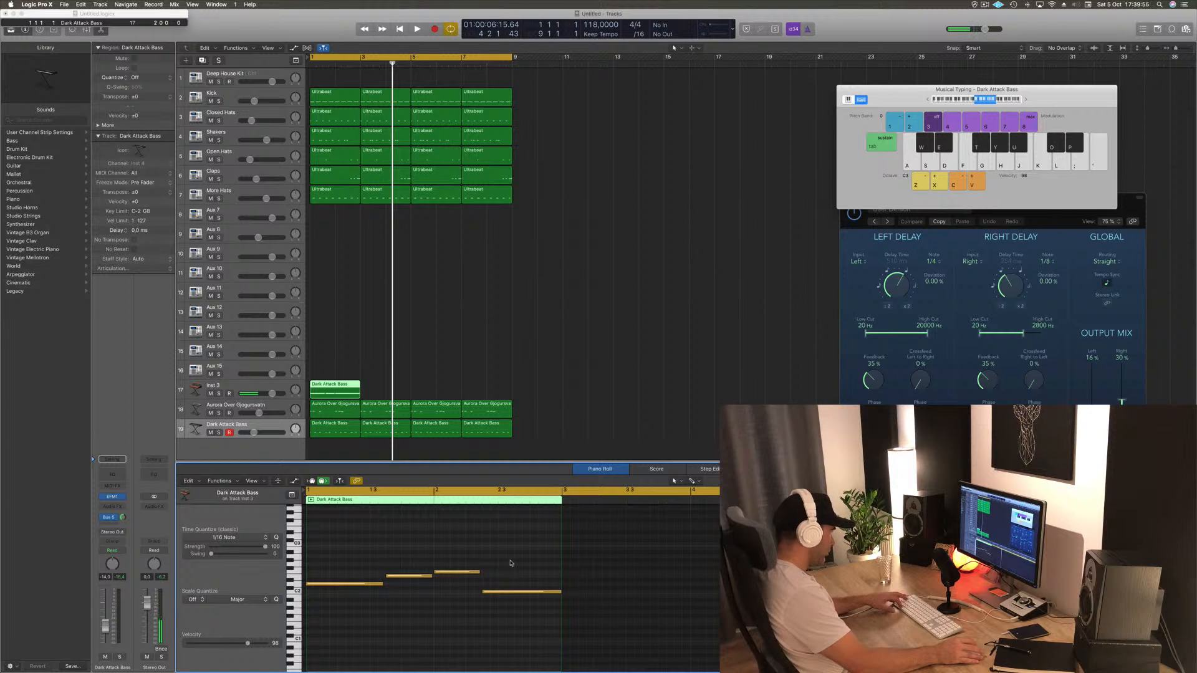
- Play the four-note part with the loop and lower the Inst 3 track's volume
{"action": "key", "text": "super+a"}
{"action": "key", "text": "space"}
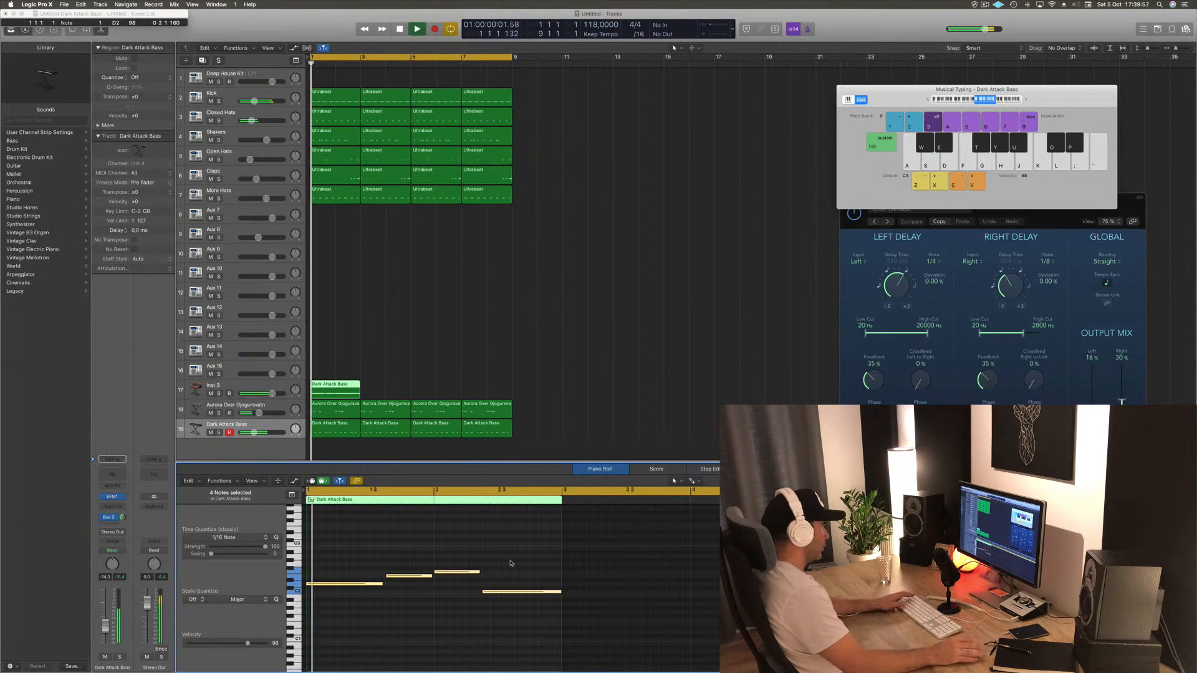
{"action": "left_click", "coordinate": [247, 390]}
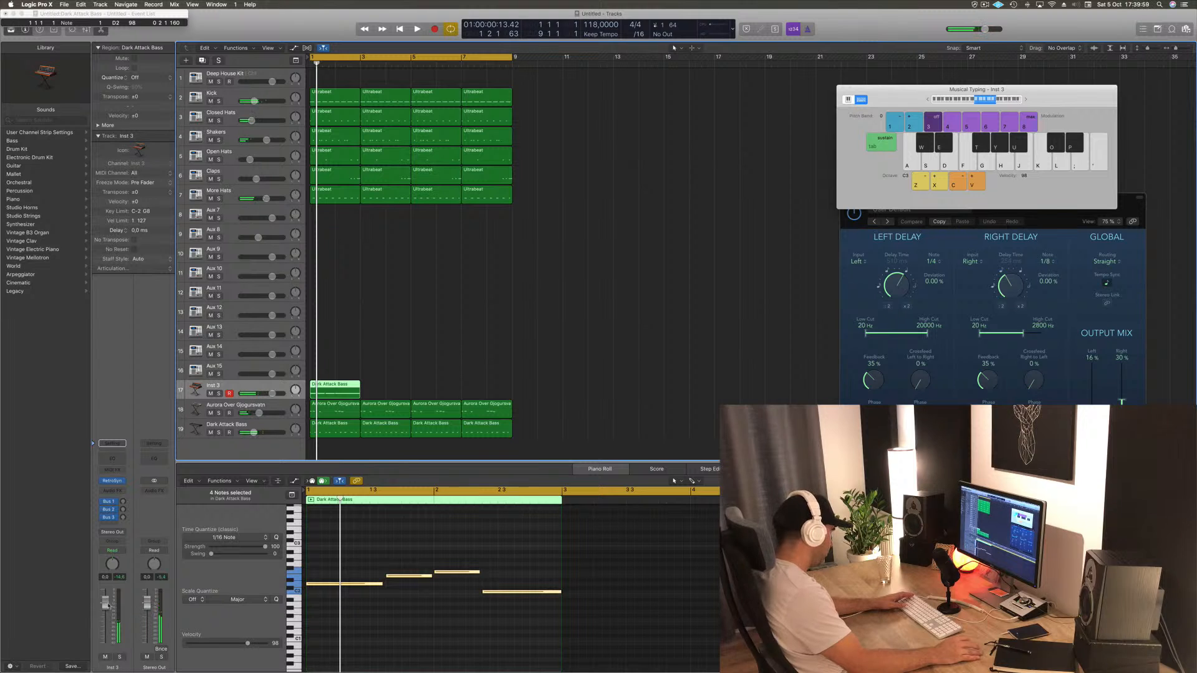
{"action": "left_click_drag", "start_coordinate": [107, 604], "coordinate": [106, 617]}
{"action": "key", "text": "space"}
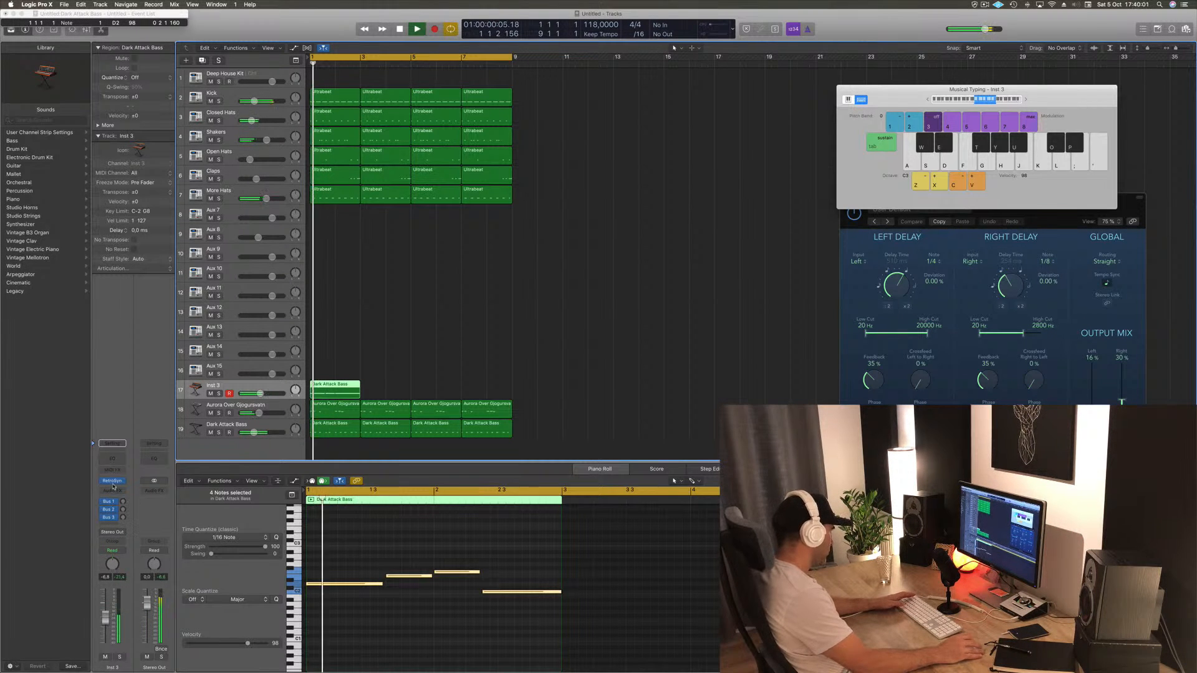
- Open Inst 3's Retro Synth and copy the track's two-bar region to fill all eight bars
{"action": "left_click", "coordinate": [112, 481]}
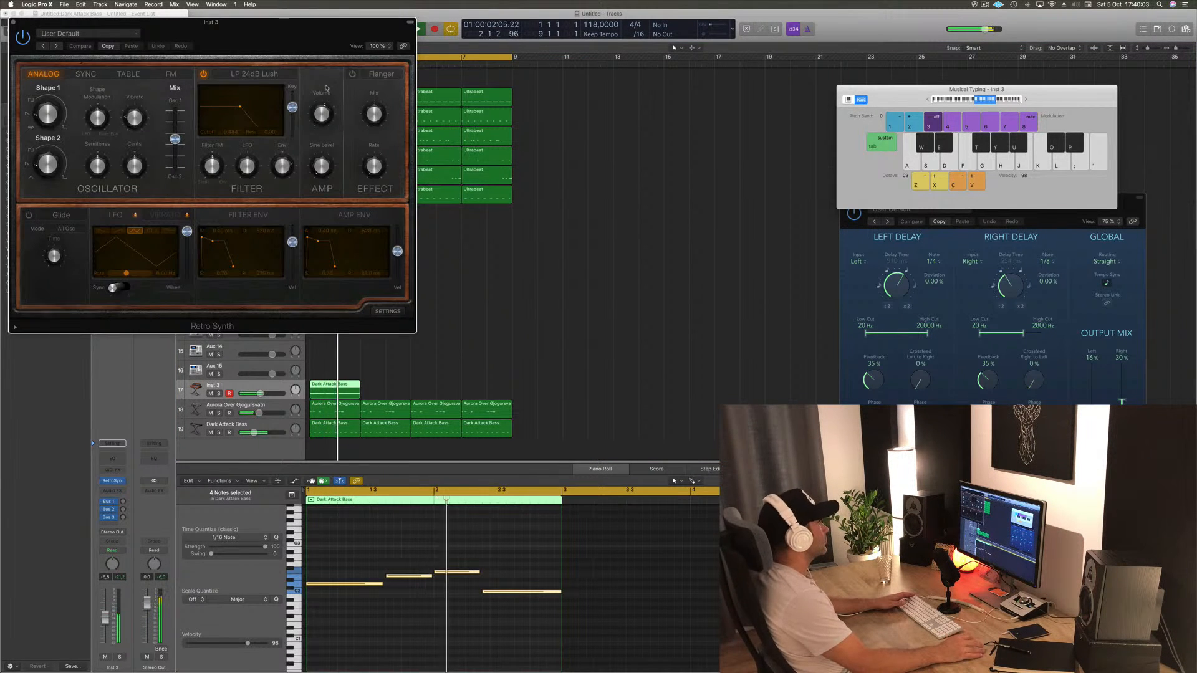
{"action": "left_click_drag", "start_coordinate": [319, 63], "coordinate": [1107, 130]}
{"action": "key", "text": "Return"}
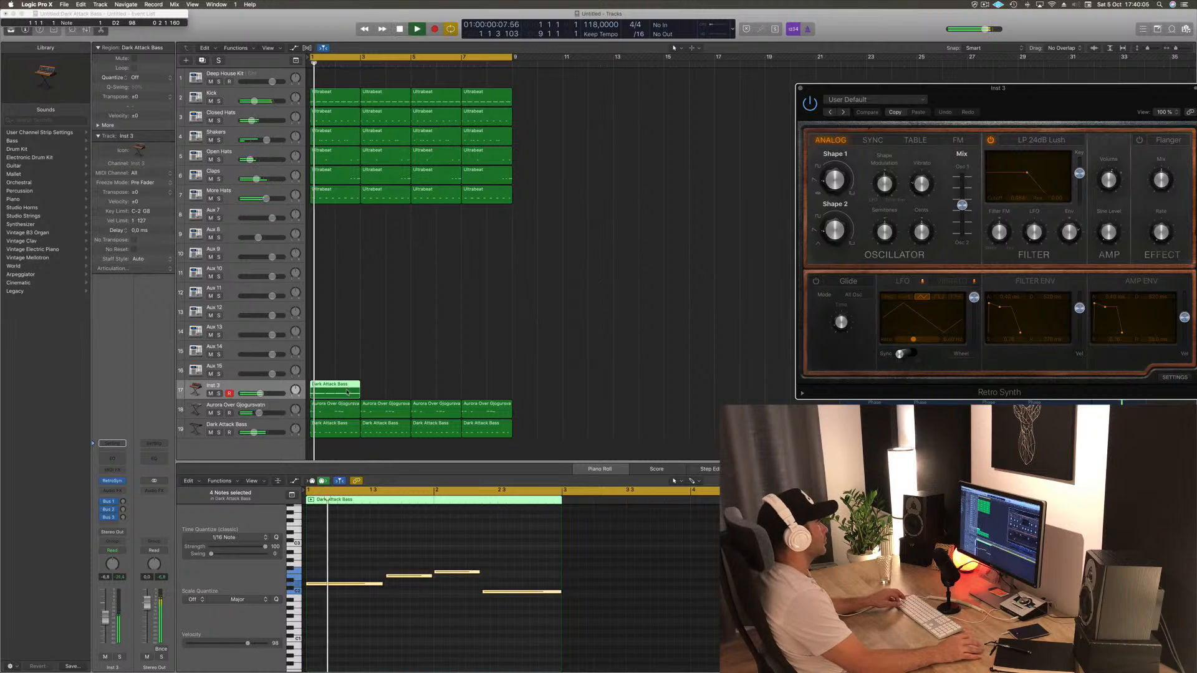
{"action": "left_click_drag", "start_coordinate": [369, 388], "coordinate": [434, 389], "text": "alt"}
{"action": "key", "text": "space"}
{"action": "left_click", "coordinate": [334, 387], "text": "shift"}
- Load the Airbass Synth preset from 03 Synth Bass in Retro Synth and play it over the loop
{"action": "left_click_drag", "start_coordinate": [865, 89], "coordinate": [367, 118]}
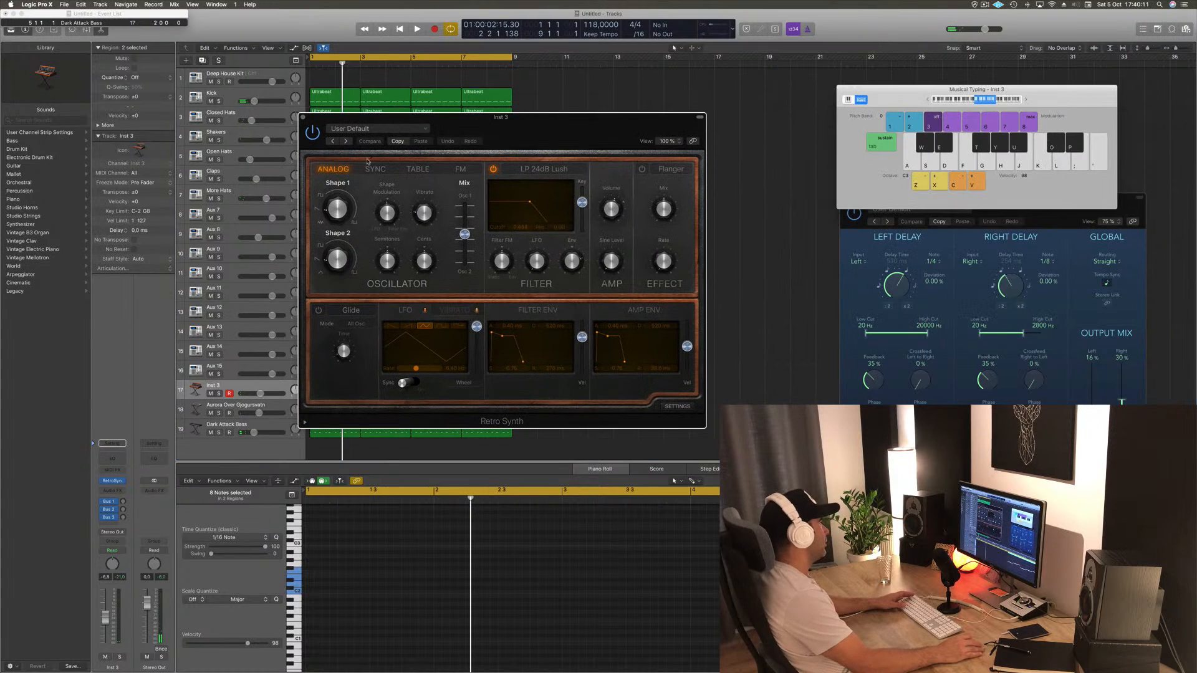
{"action": "left_click", "coordinate": [355, 129]}
{"action": "mouse_move", "coordinate": [401, 297]}
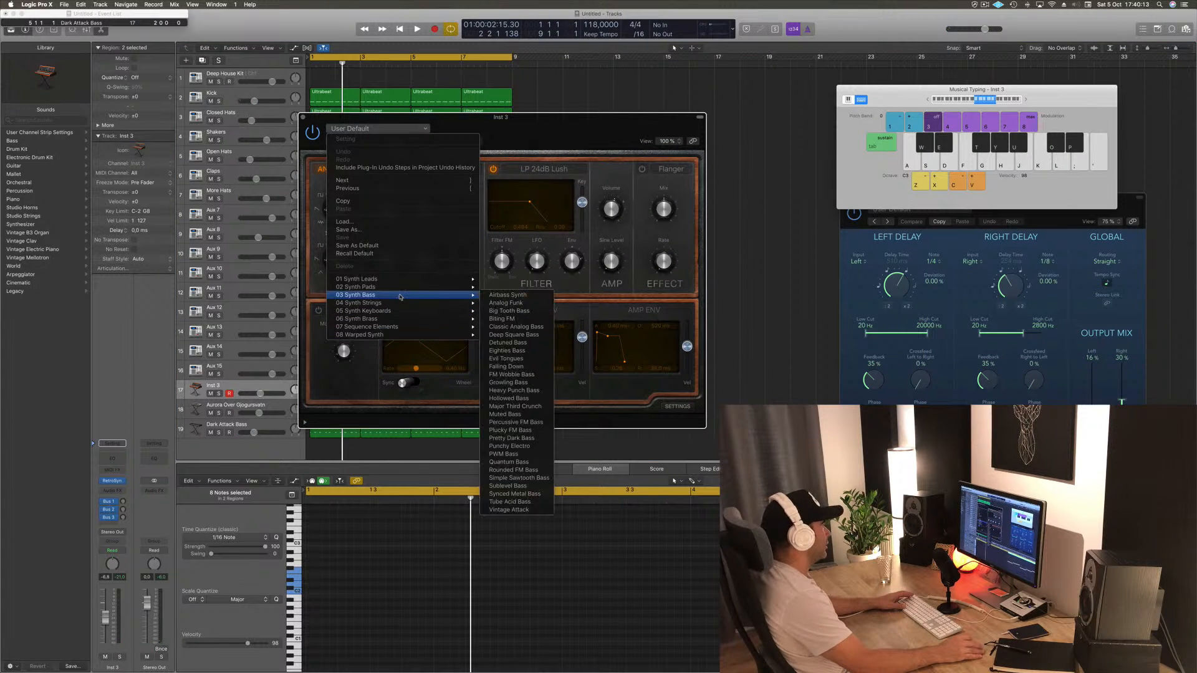
{"action": "left_click", "coordinate": [514, 297]}
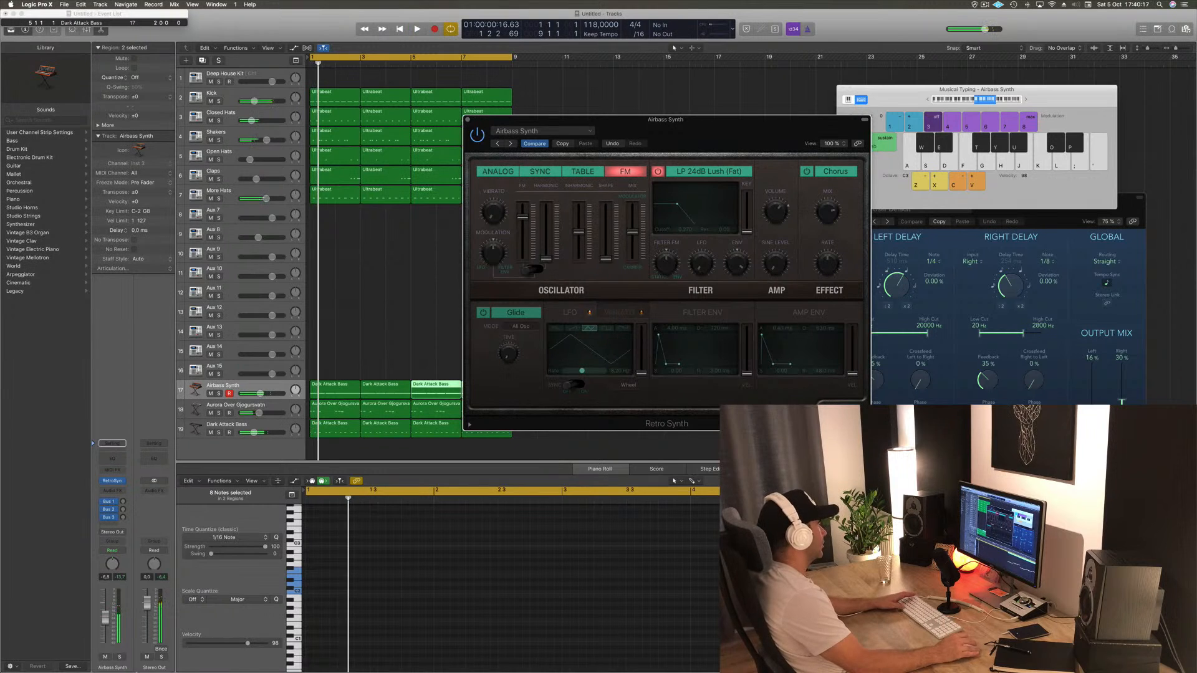
{"action": "key", "text": "space"}
{"action": "key", "text": "space"}
{"action": "key", "text": "space"}
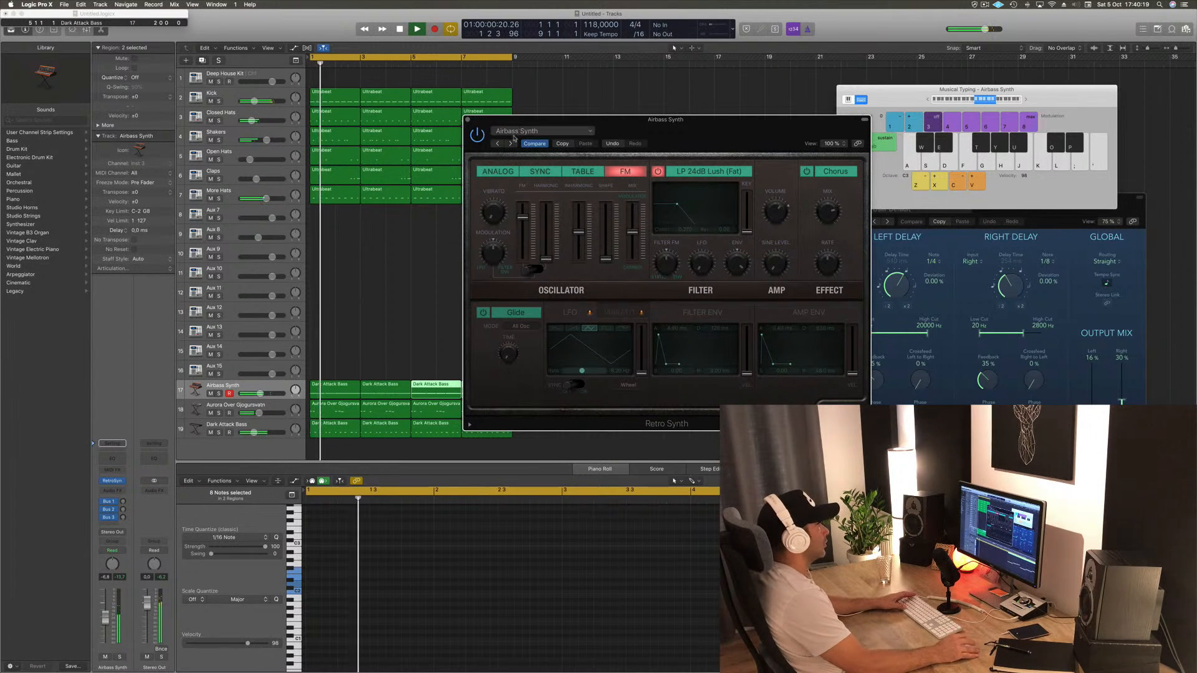
- Load the Analog Funk preset in Retro Synth and lower the track's volume to about -15 dB during playback
{"action": "left_click", "coordinate": [511, 143]}
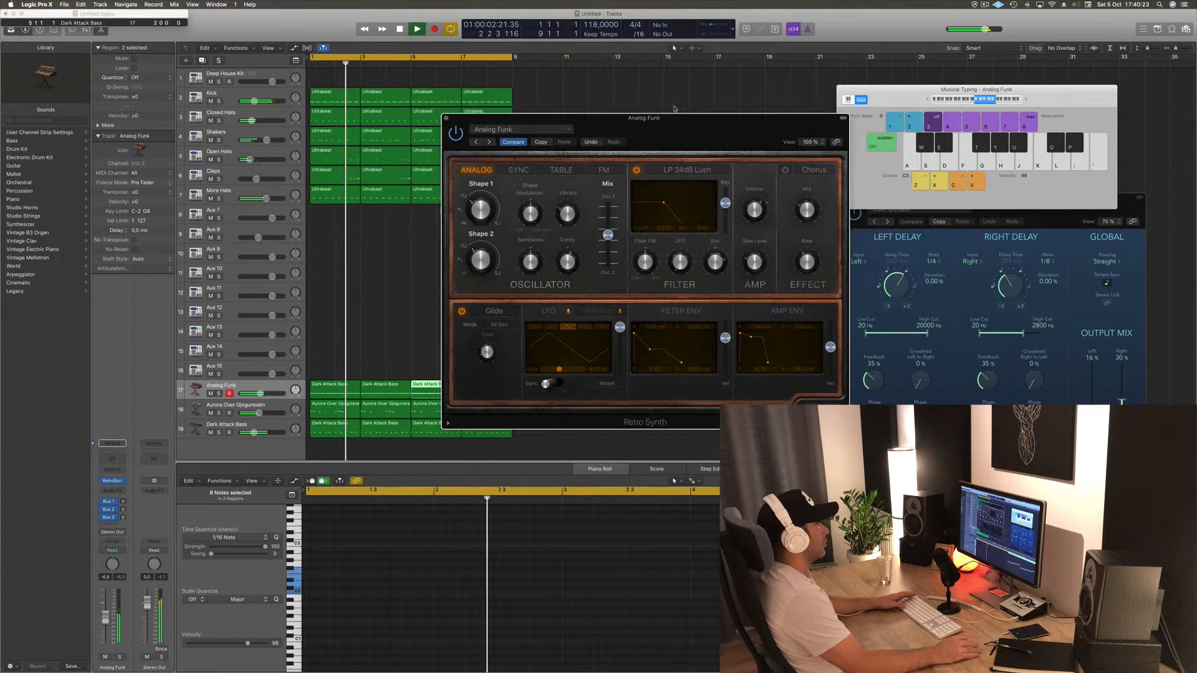
{"action": "left_click_drag", "start_coordinate": [674, 109], "coordinate": [513, 76]}
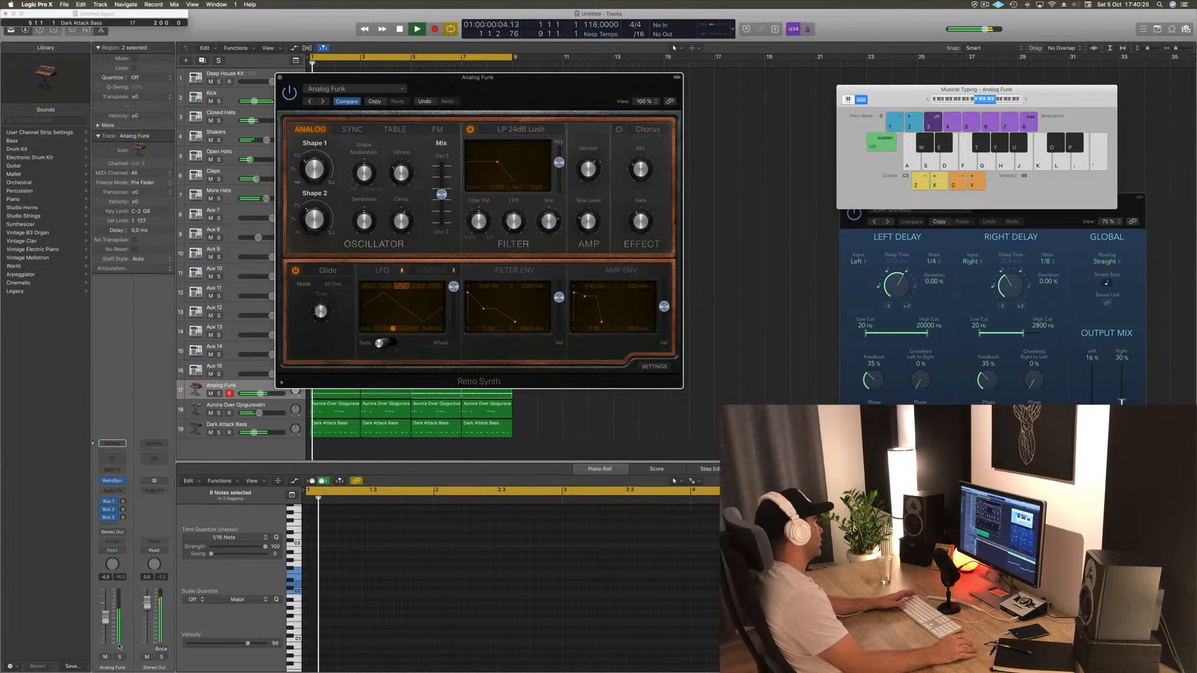
{"action": "left_click", "coordinate": [106, 622]}
{"action": "left_click_drag", "start_coordinate": [106, 622], "coordinate": [107, 640]}
{"action": "key", "text": "Return"}
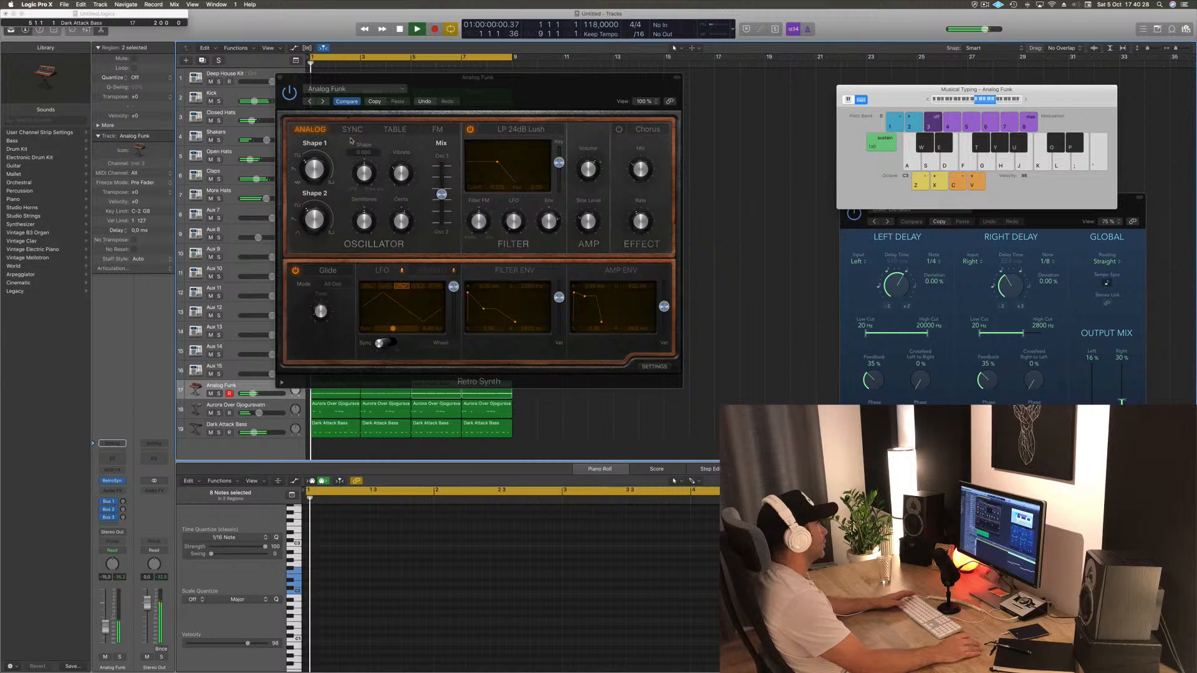
- Switch Retro Synth to the Classic Analog Bass preset, reshape its filter envelope and replay the loop
{"action": "left_click", "coordinate": [323, 104]}
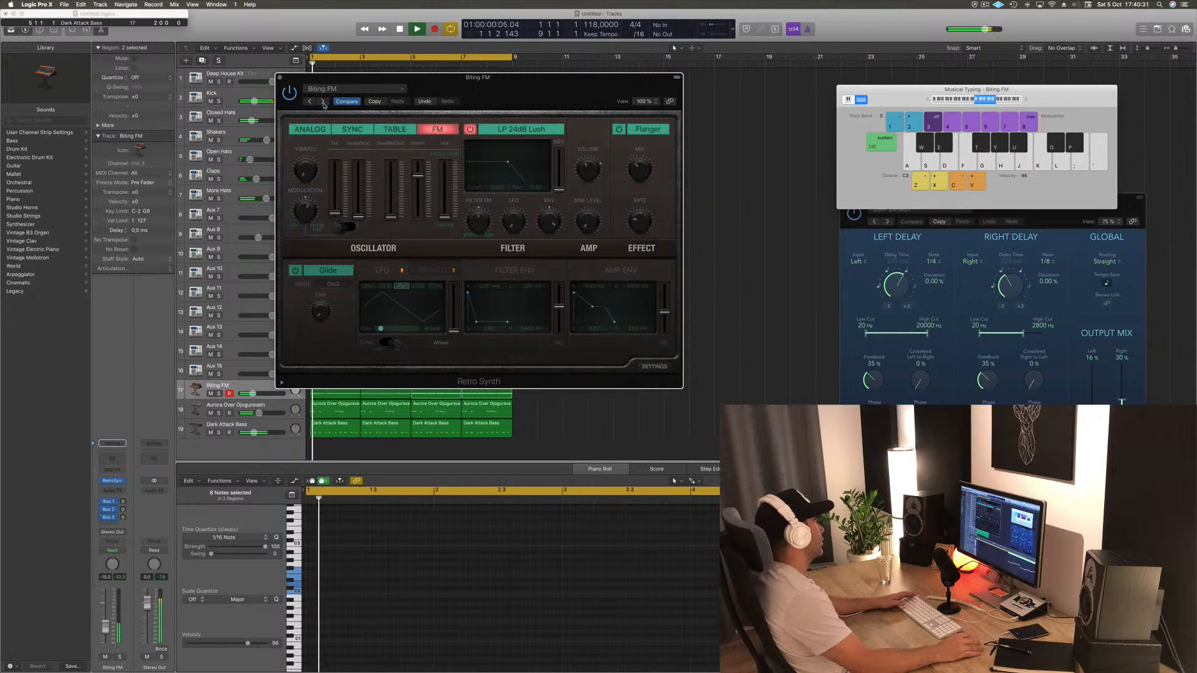
{"action": "left_click", "coordinate": [323, 102]}
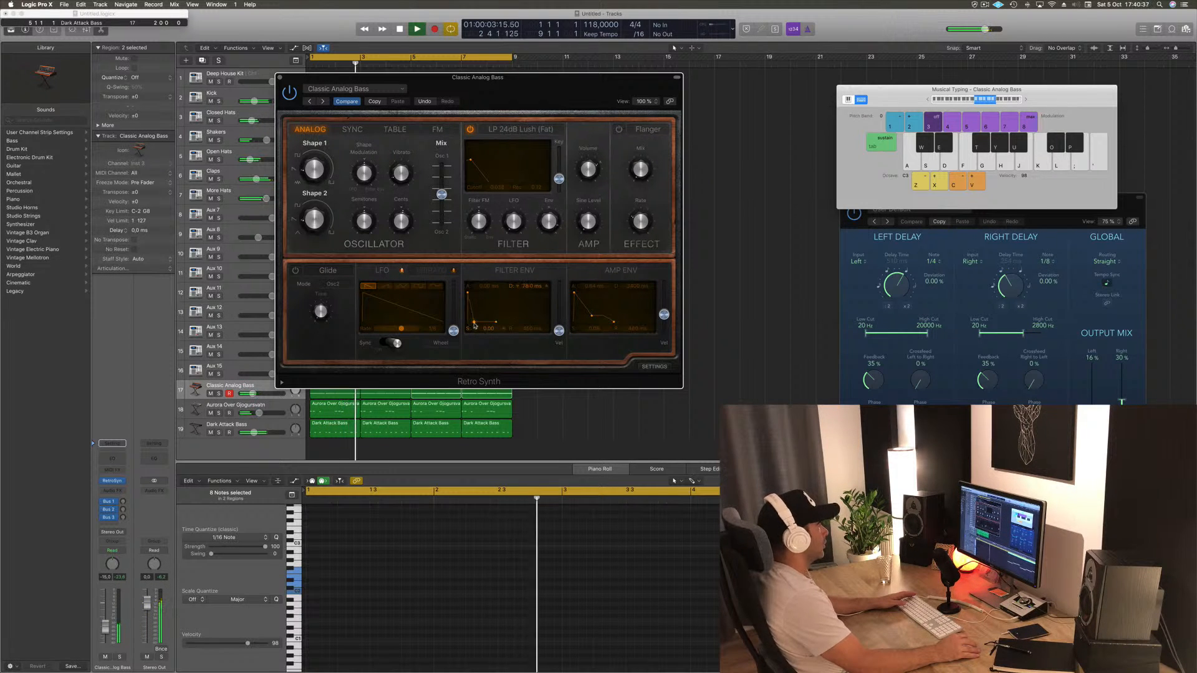
{"action": "left_click_drag", "start_coordinate": [473, 310], "coordinate": [477, 297]}
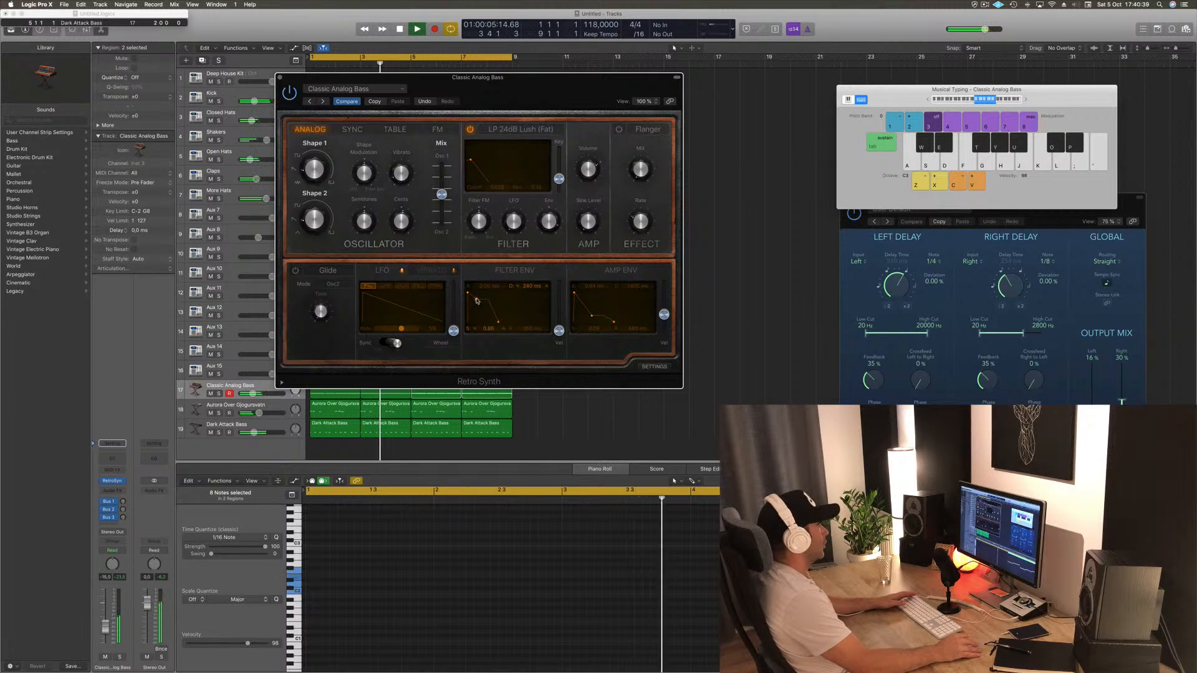
{"action": "left_click_drag", "start_coordinate": [540, 86], "coordinate": [772, 130]}
{"action": "key", "text": "space"}
{"action": "key", "text": "space"}
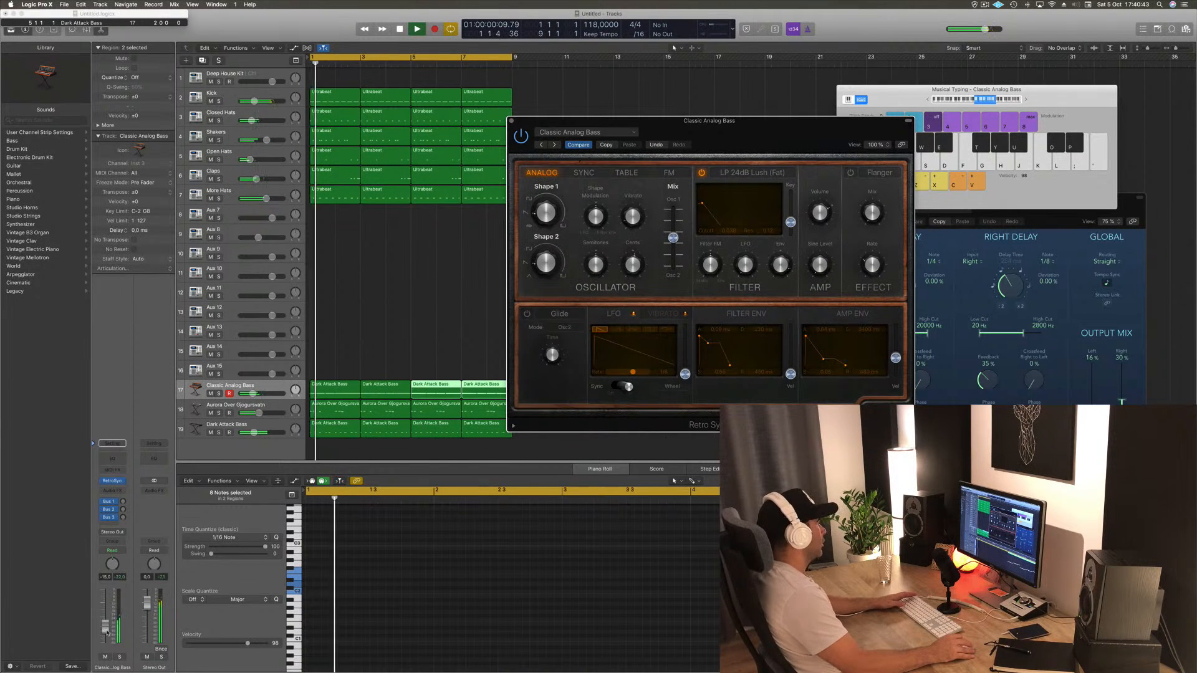
- Raise the Classic Analog Bass track's volume slightly and readjust the decay point of its filter envelope
{"action": "left_click_drag", "start_coordinate": [106, 629], "coordinate": [107, 627]}
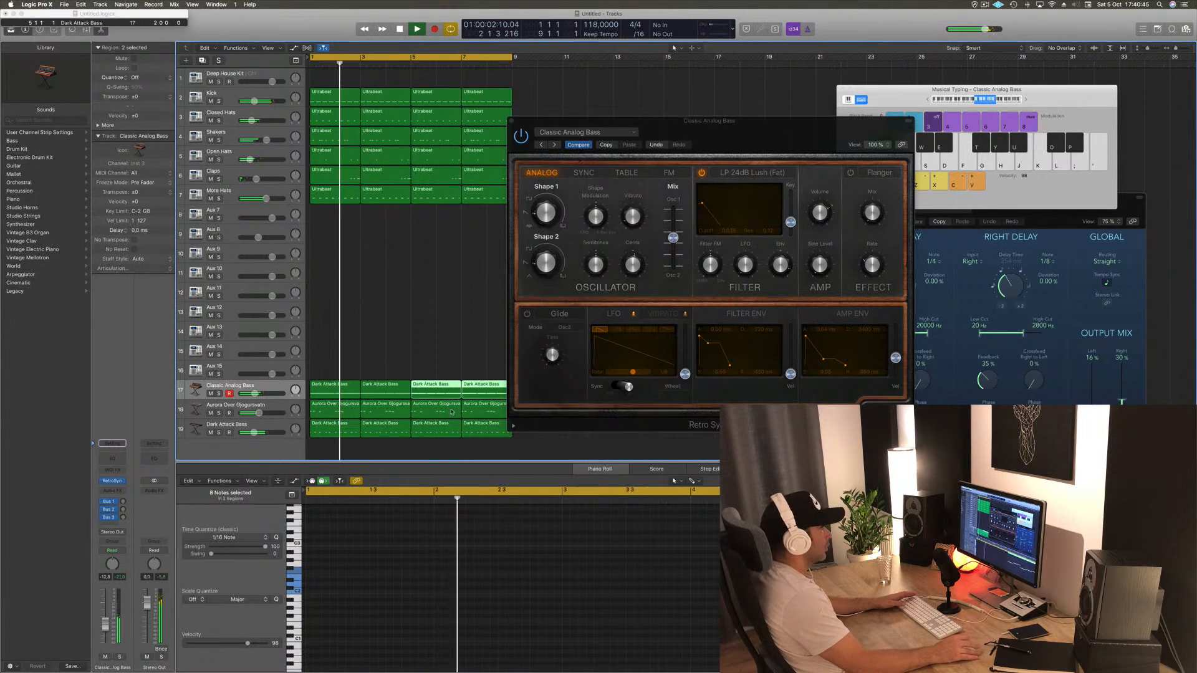
{"action": "left_click_drag", "start_coordinate": [712, 343], "coordinate": [704, 349]}
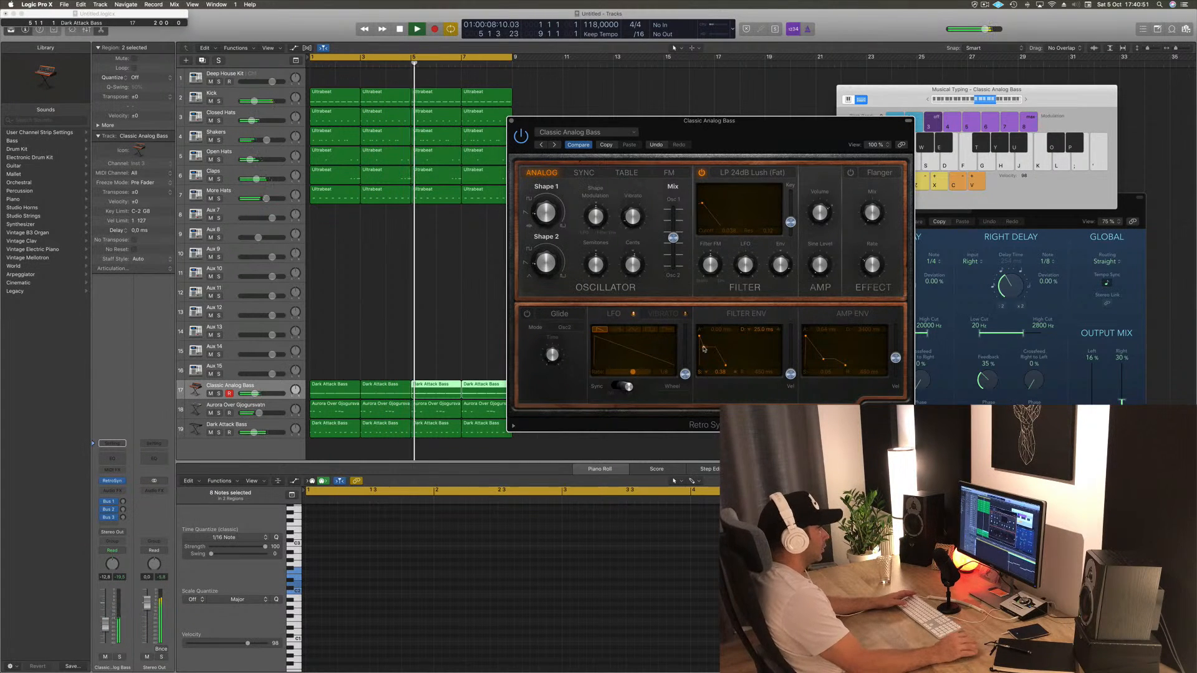
{"action": "left_click_drag", "start_coordinate": [750, 147], "coordinate": [764, 141]}
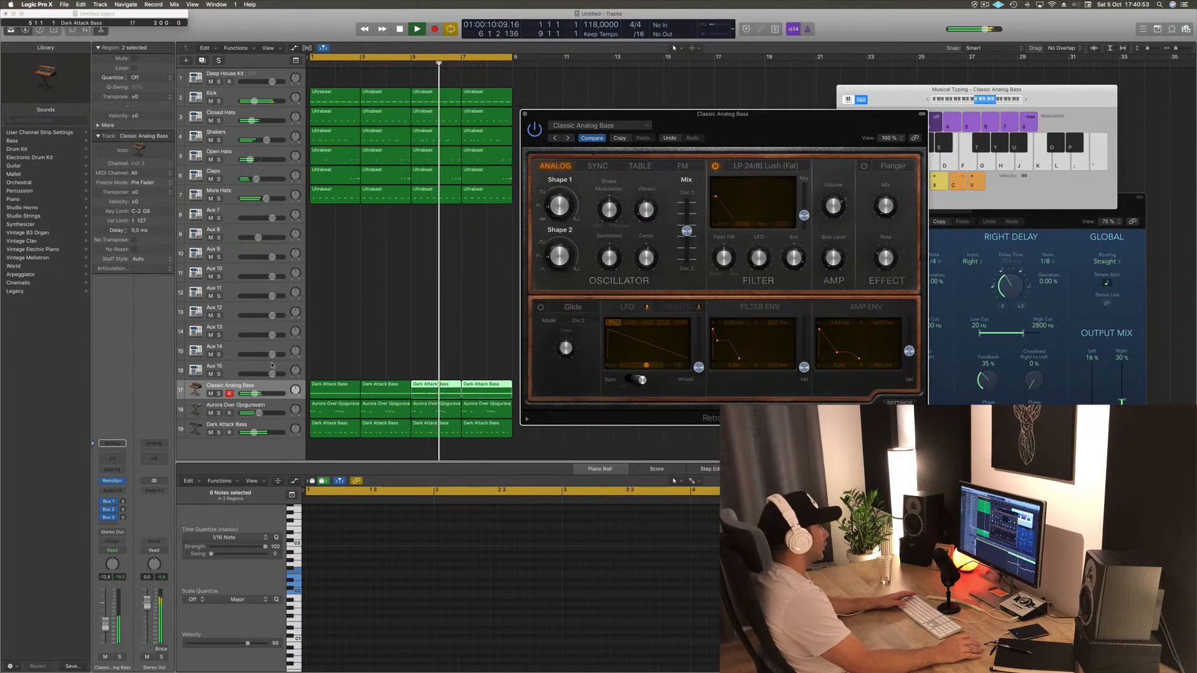
- Solo the Classic Analog Bass track, fine-tune its volume and return it to the full mix
{"action": "left_click", "coordinate": [259, 391]}
{"action": "key", "text": "Return"}
{"action": "left_click", "coordinate": [218, 393]}
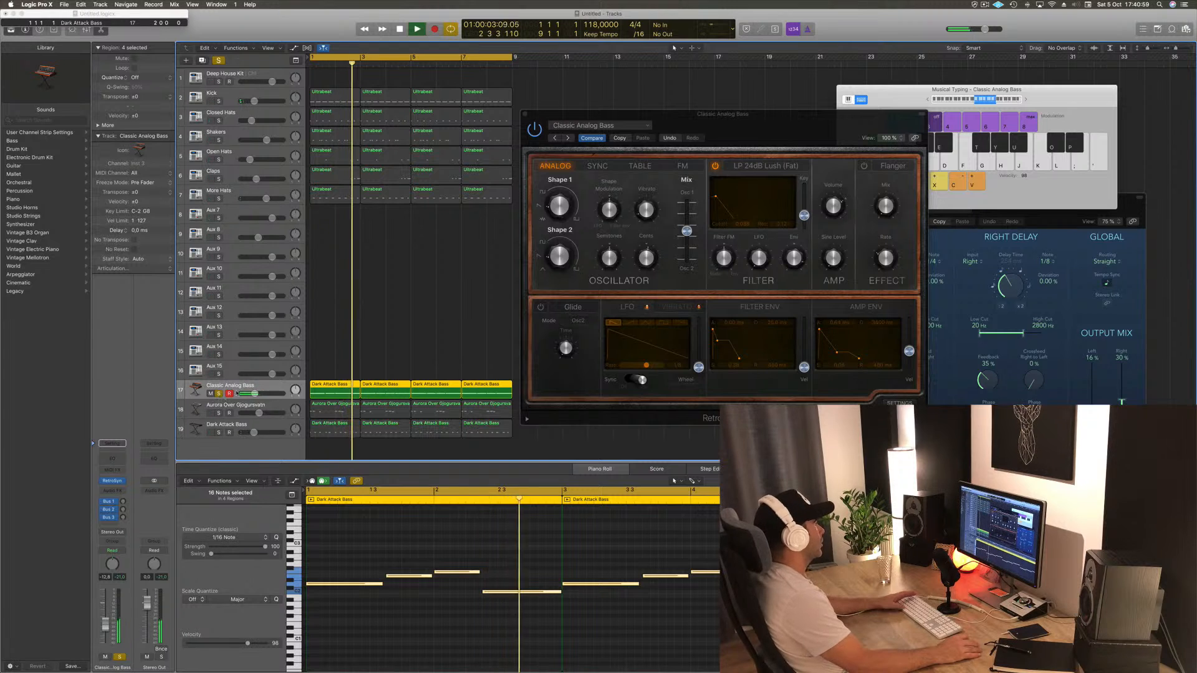
{"action": "key", "text": "Return"}
{"action": "left_click_drag", "start_coordinate": [254, 394], "coordinate": [256, 394]}
{"action": "key", "text": "Return"}
{"action": "key", "text": "s"}
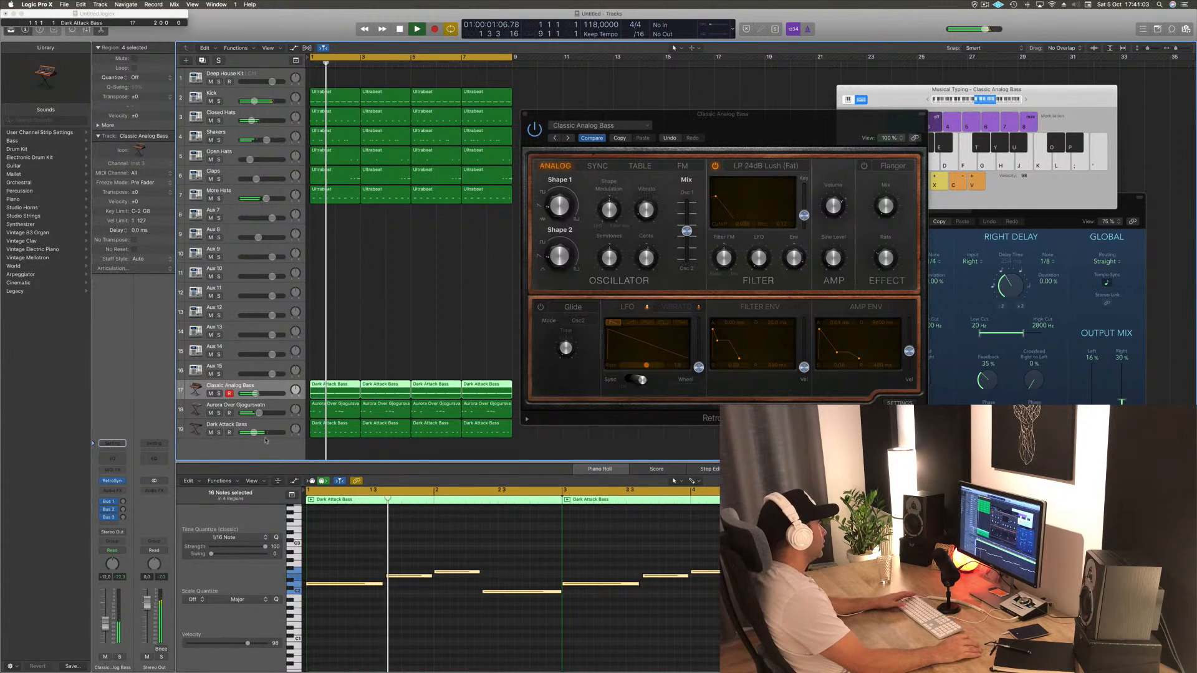
- Add a send to Bus 7 on the Kick track
{"action": "left_click", "coordinate": [246, 97]}
{"action": "left_click", "coordinate": [112, 522]}
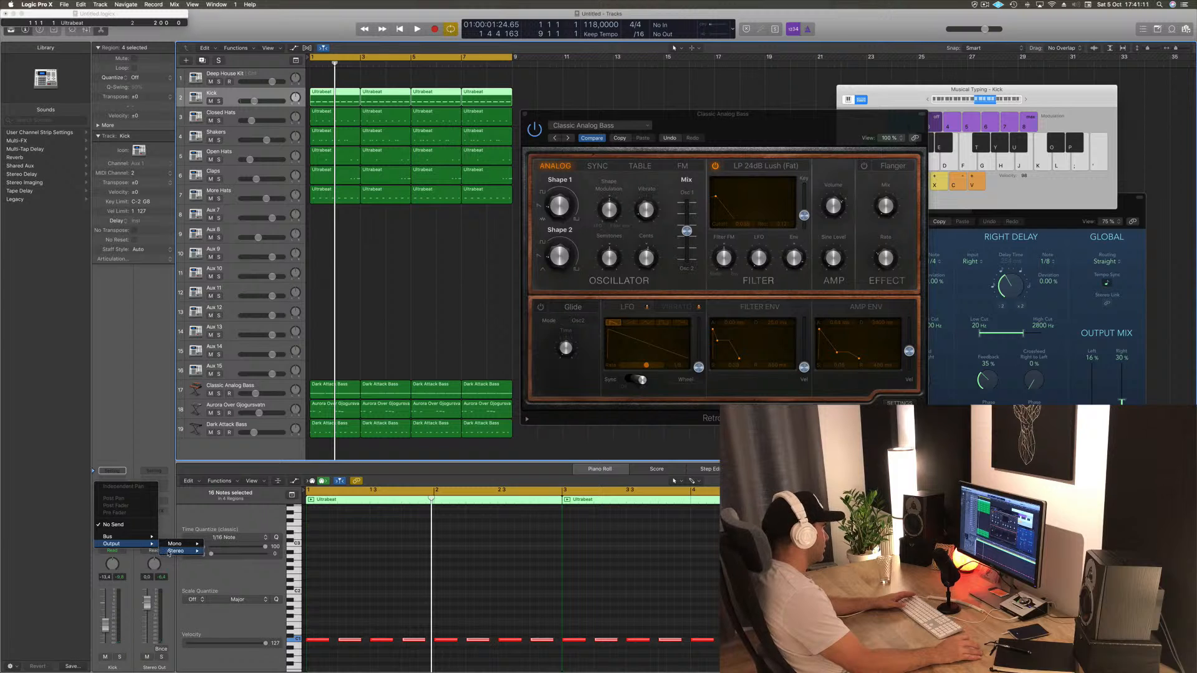
{"action": "mouse_move", "coordinate": [168, 553]}
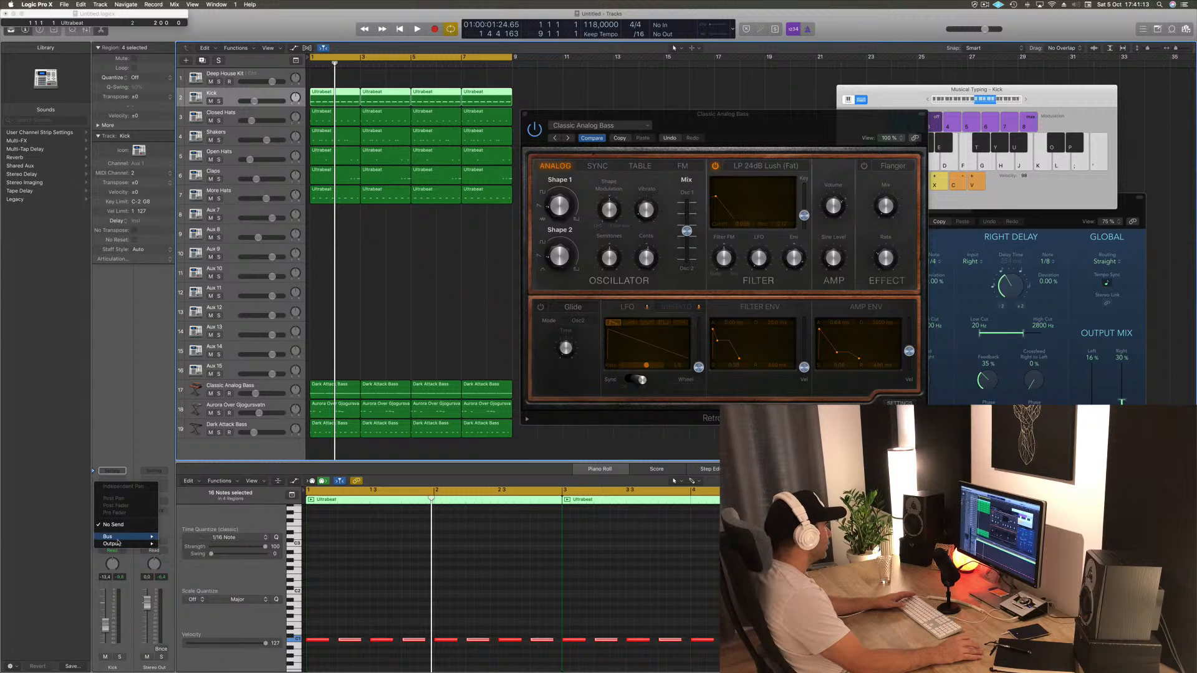
{"action": "mouse_move", "coordinate": [124, 536]}
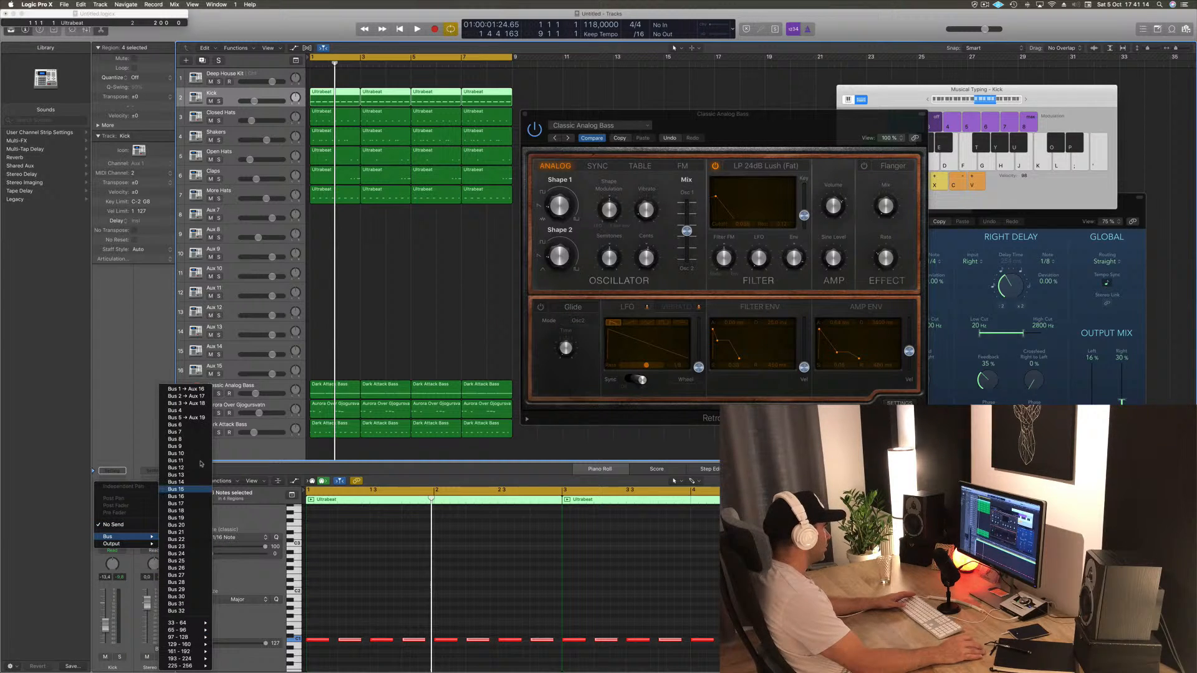
{"action": "left_click", "coordinate": [178, 432]}
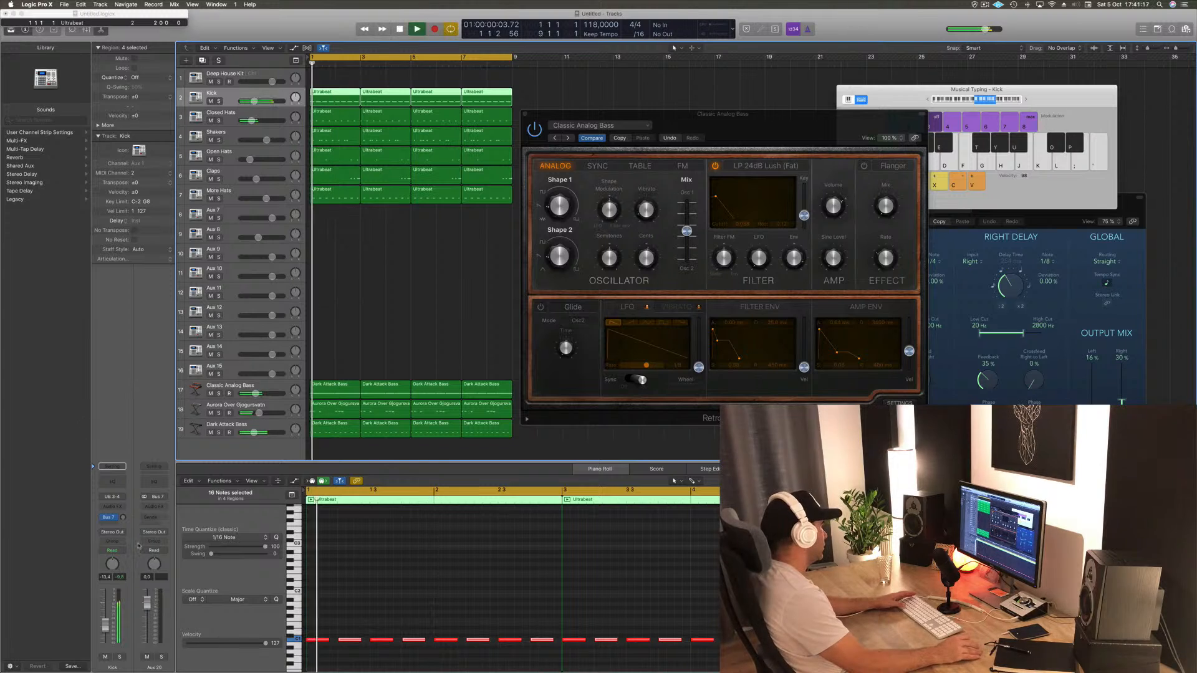
- Set the Bus 7 aux channel to No Output and raise the Kick's send level to nearly 0 dB
{"action": "key", "text": "space"}
{"action": "left_click", "coordinate": [154, 532]}
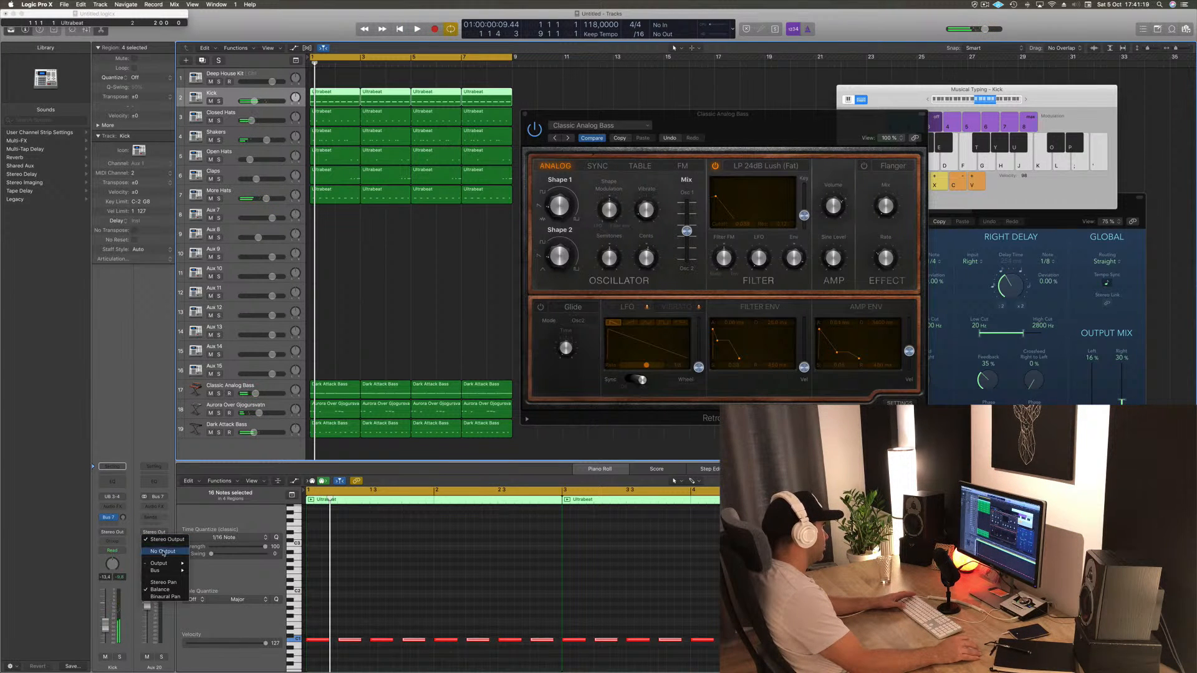
{"action": "left_click", "coordinate": [161, 551]}
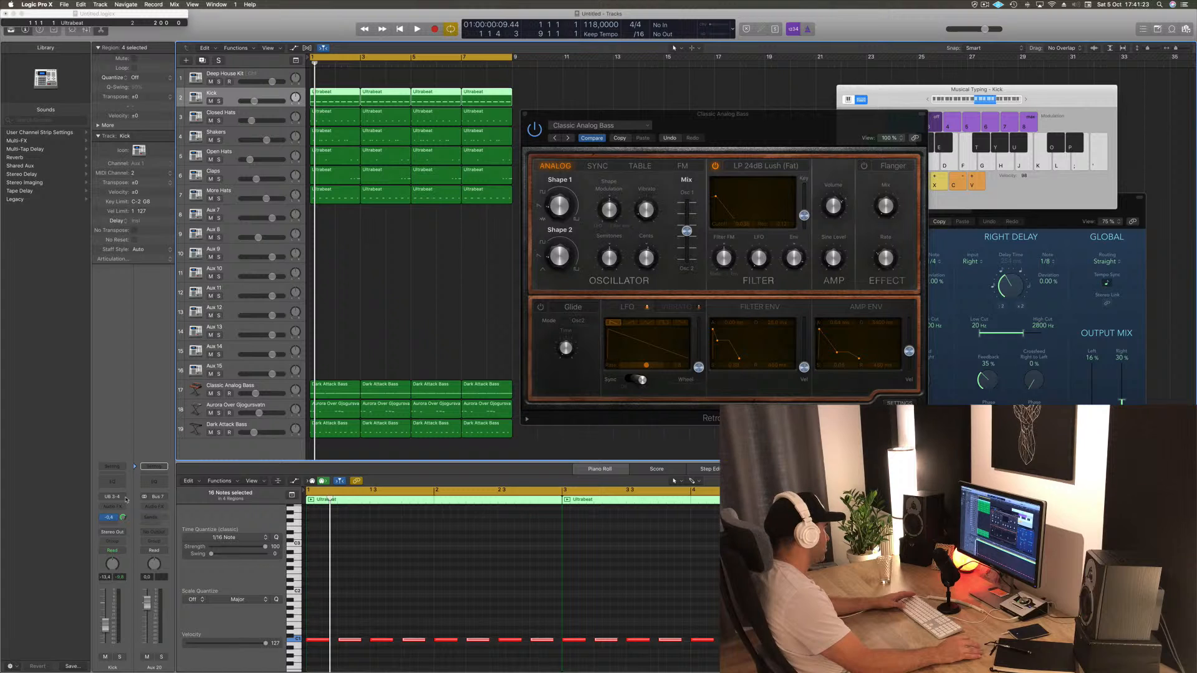
{"action": "left_click_drag", "start_coordinate": [125, 499], "coordinate": [127, 498]}
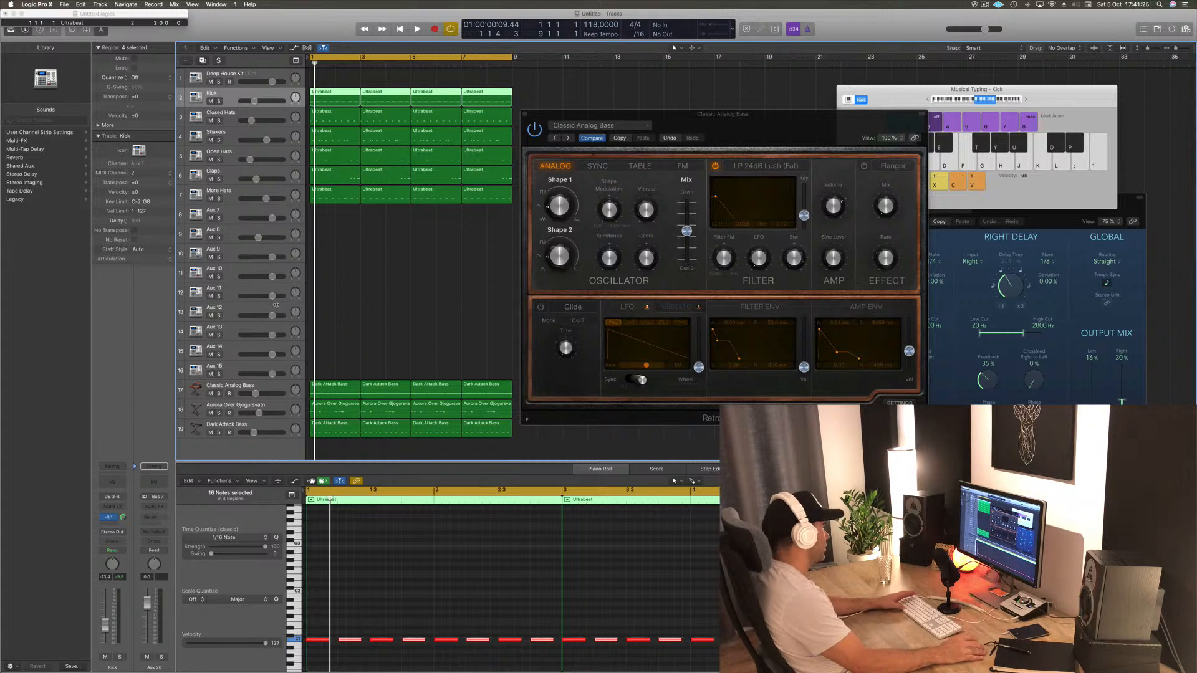
- Insert a stereo Compressor on the Classic Analog Bass track and set its side chain to Bus 7
{"action": "left_click", "coordinate": [201, 380]}
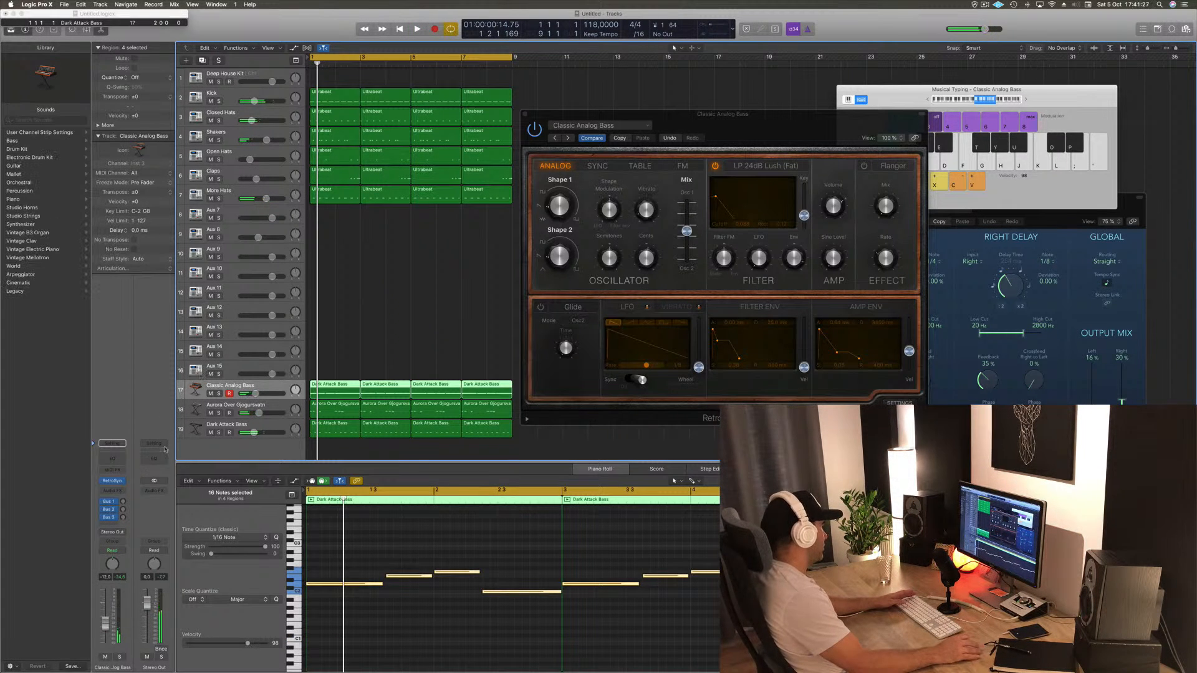
{"action": "left_click", "coordinate": [122, 491]}
{"action": "mouse_move", "coordinate": [131, 537]}
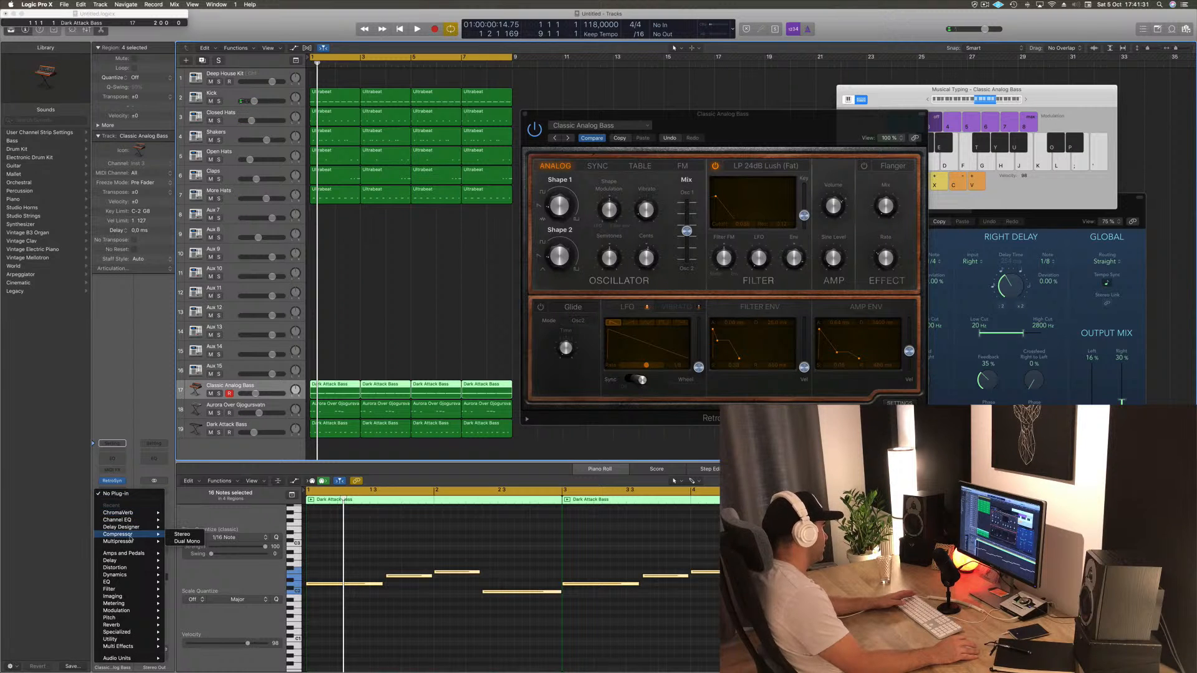
{"action": "left_click", "coordinate": [178, 535]}
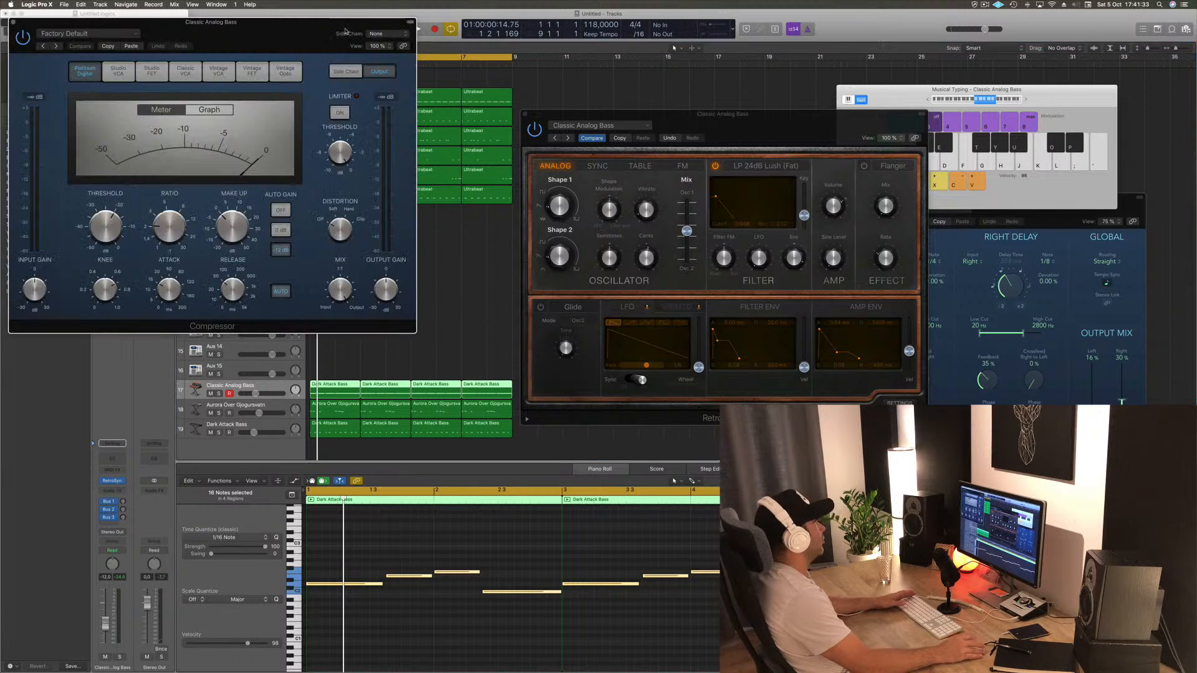
{"action": "left_click_drag", "start_coordinate": [360, 46], "coordinate": [686, 86]}
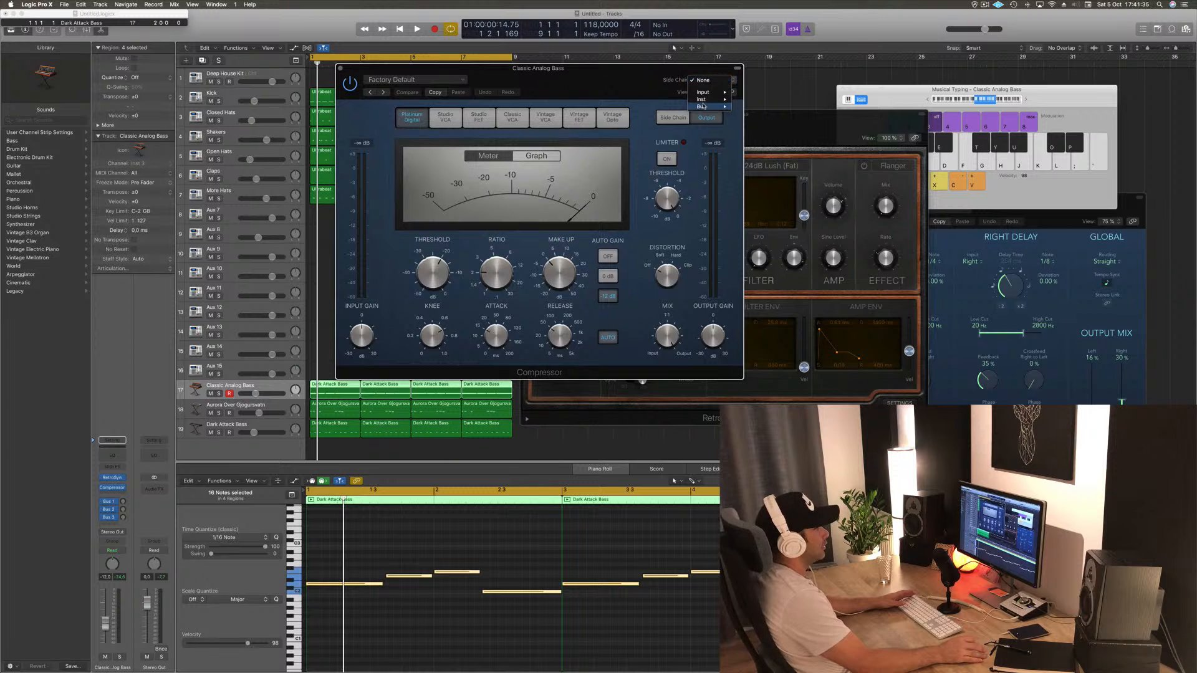
{"action": "mouse_move", "coordinate": [702, 106]}
{"action": "left_click", "coordinate": [769, 136]}
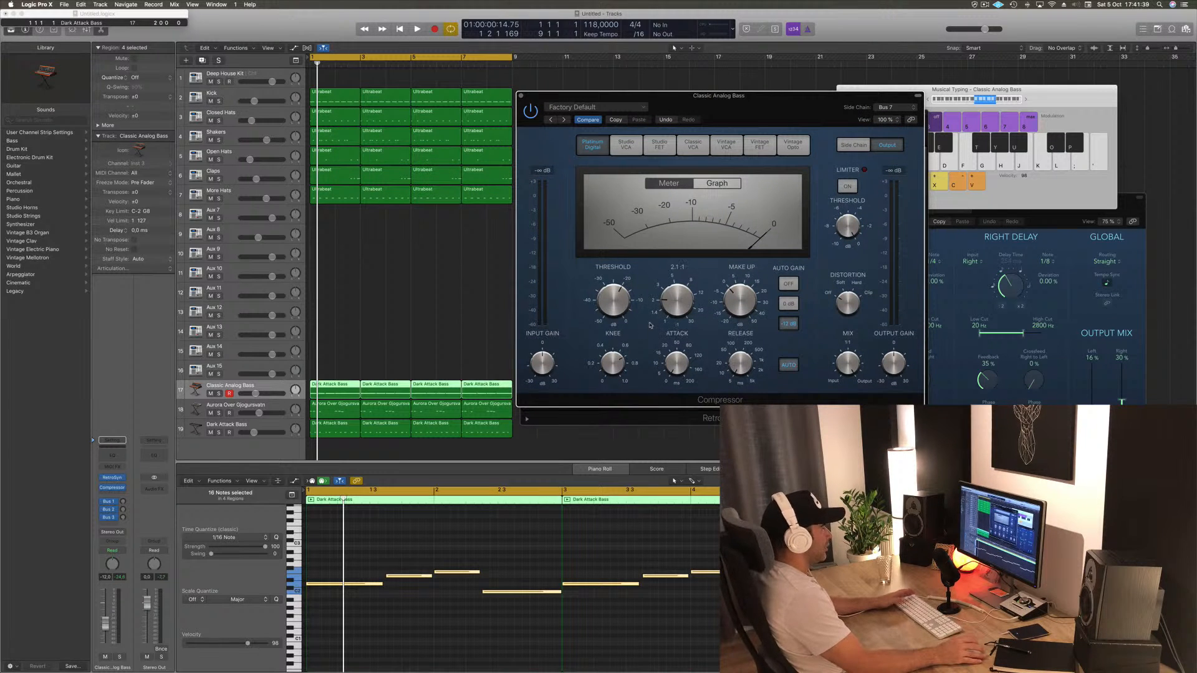
- Play the loop with the side-chained Compressor and close the Compressor and Retro Synth windows
{"action": "key", "text": "space"}
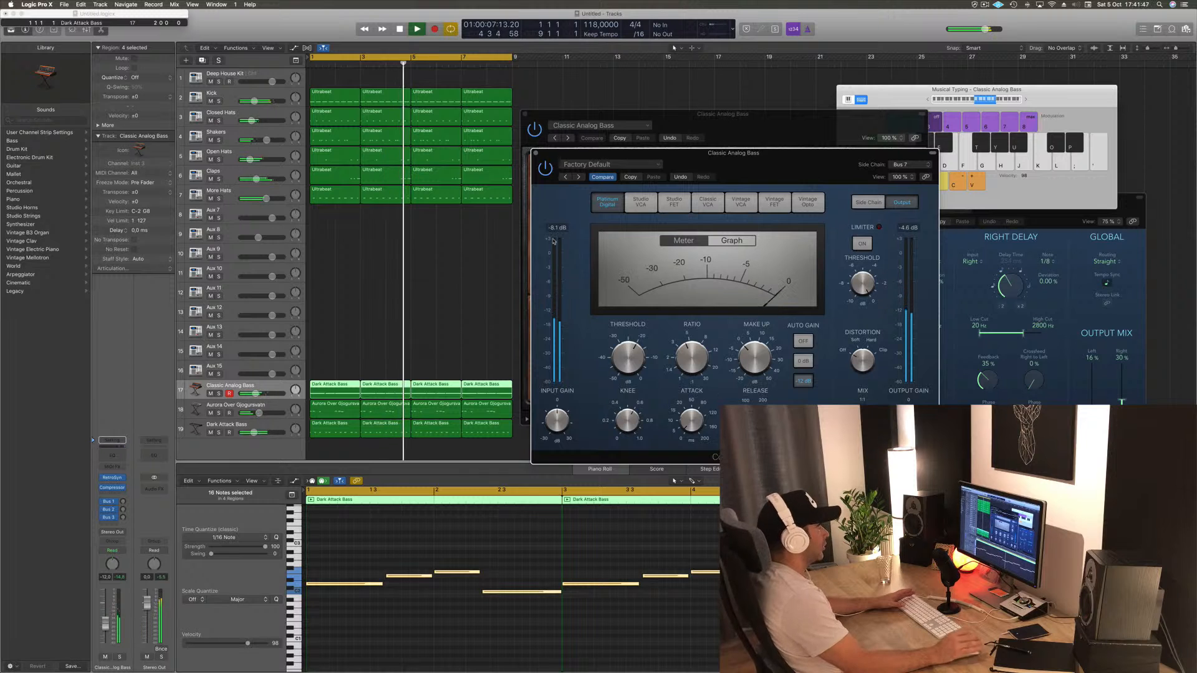
{"action": "key", "text": "Return"}
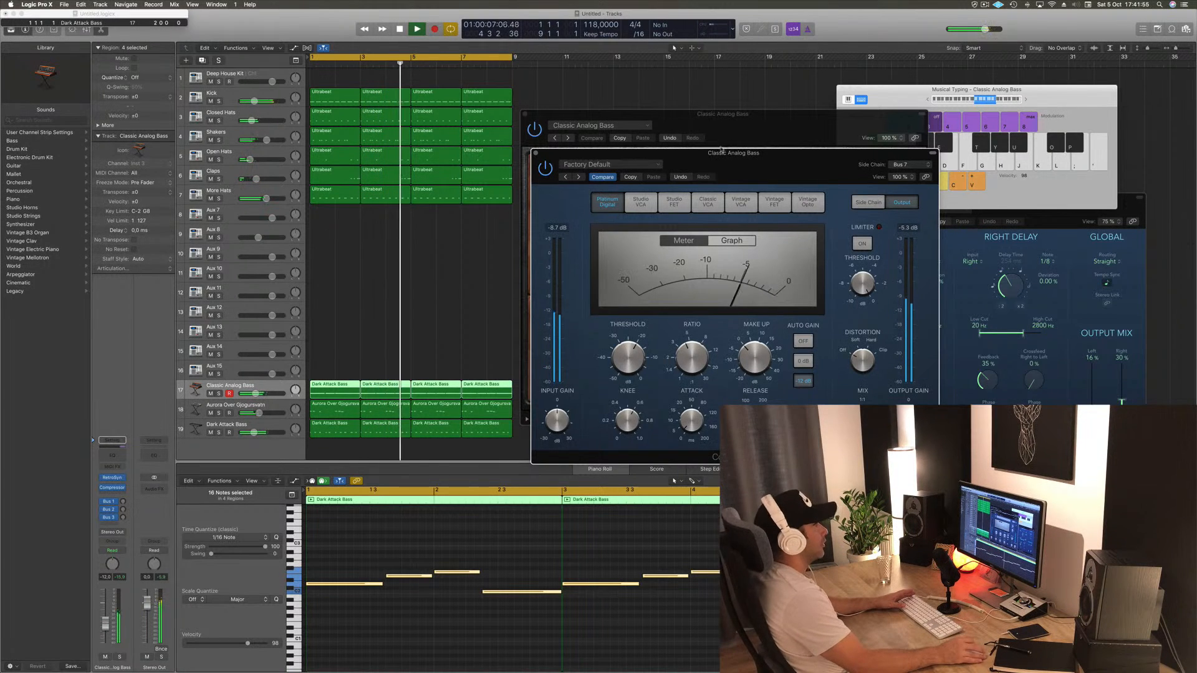
{"action": "left_click_drag", "start_coordinate": [742, 153], "coordinate": [668, 154]}
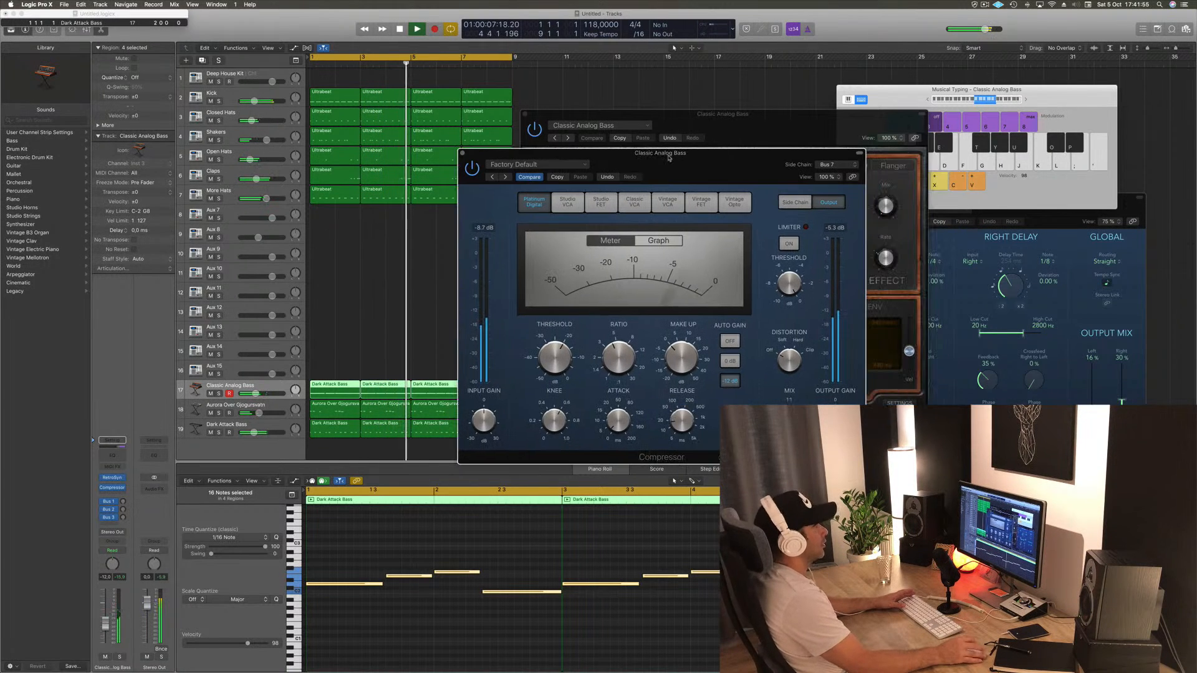
{"action": "left_click", "coordinate": [462, 153]}
{"action": "left_click_drag", "start_coordinate": [536, 114], "coordinate": [507, 119]}
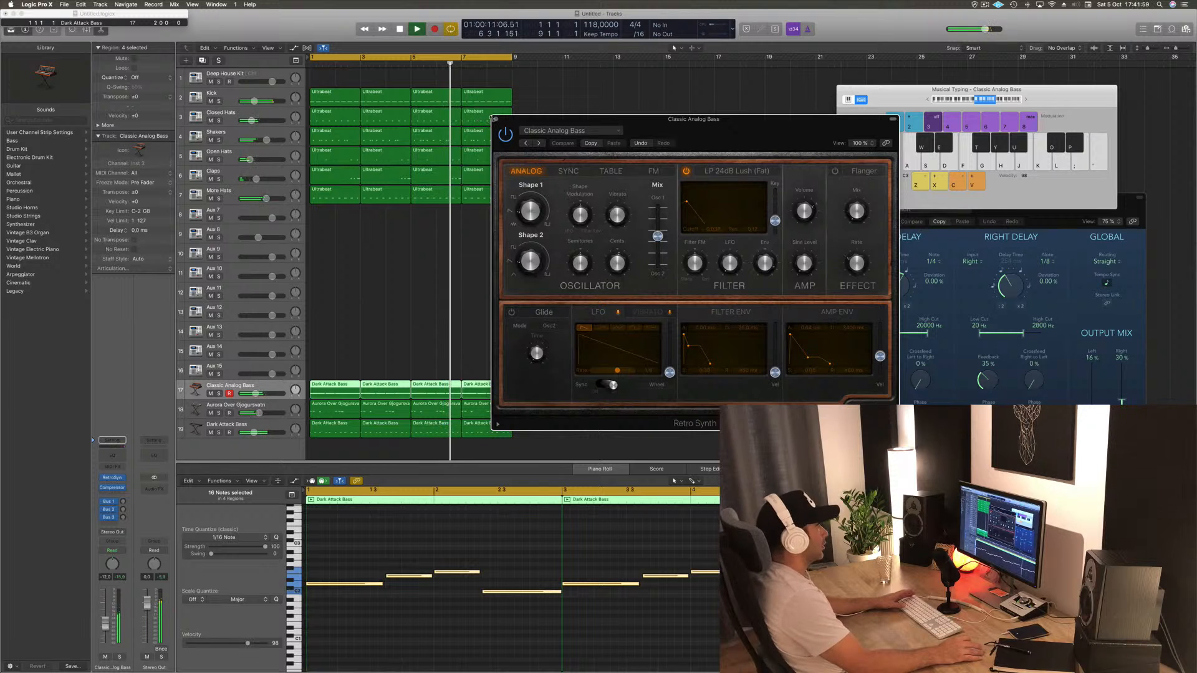
{"action": "left_click", "coordinate": [496, 119]}
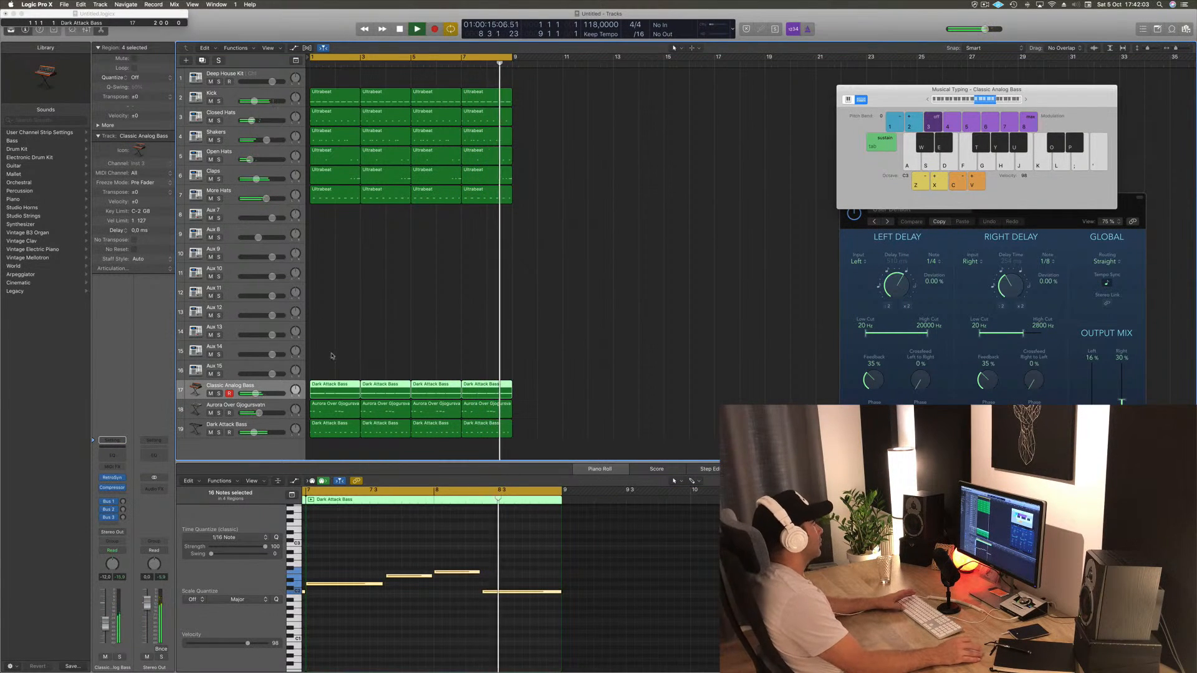
{"action": "key", "text": "space"}
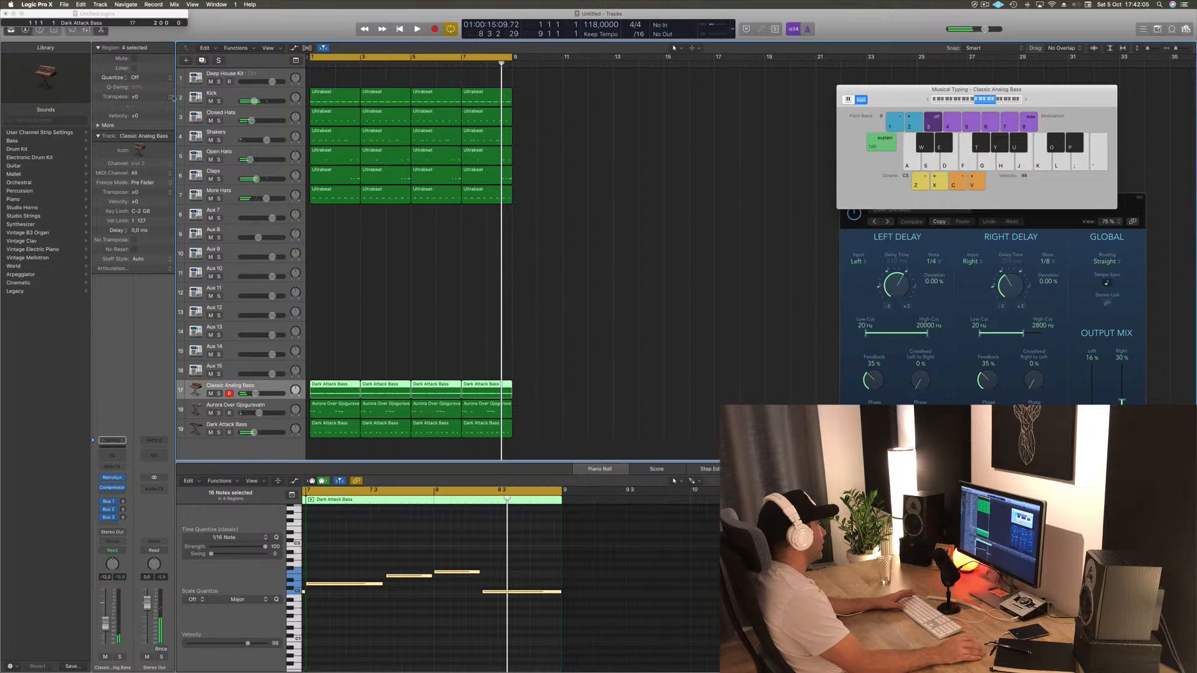
- Duplicate the Classic Analog Bass track above the original and copy only the first two-bar region onto the duplicate
{"action": "key", "text": "super+d"}
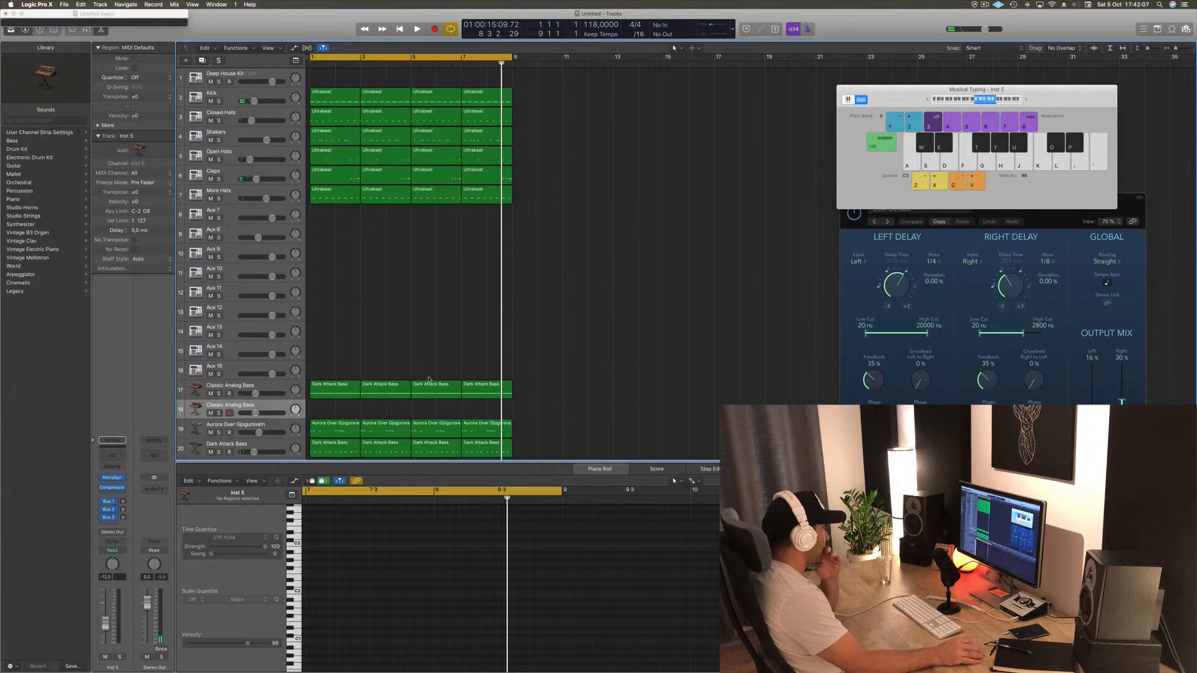
{"action": "left_click_drag", "start_coordinate": [281, 412], "coordinate": [332, 386]}
{"action": "left_click", "coordinate": [328, 410]}
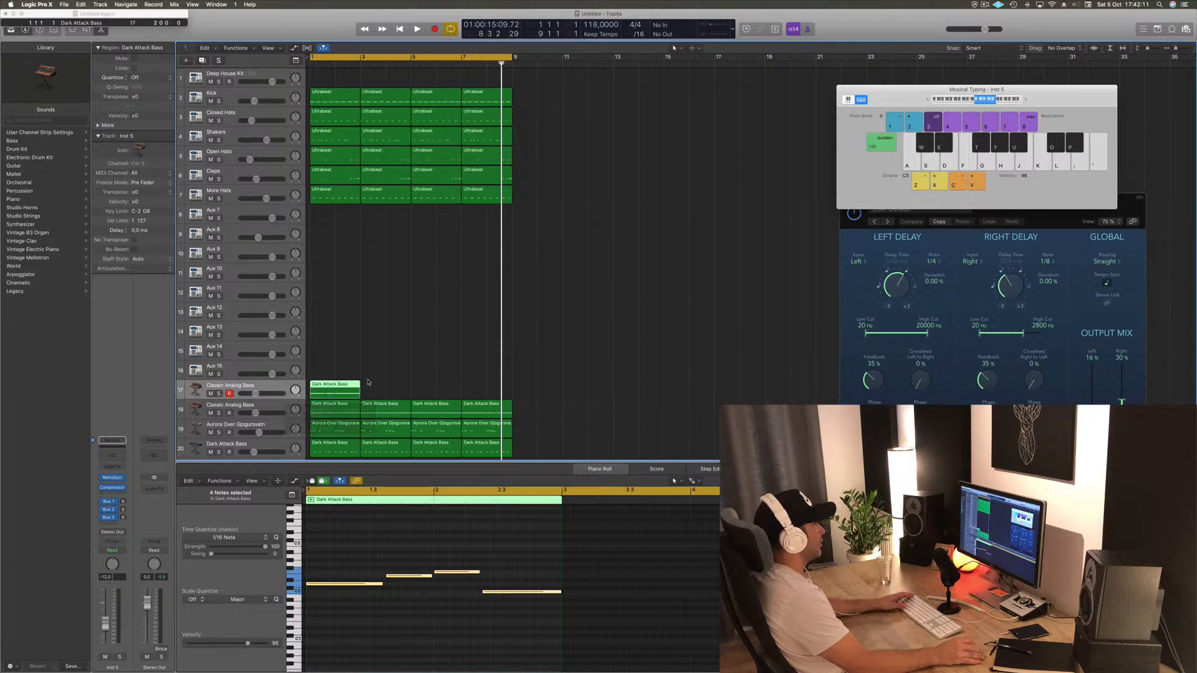
- Insert the Chord Trigger MIDI effect on the duplicated Classic Analog Bass track
{"action": "key", "text": "space"}
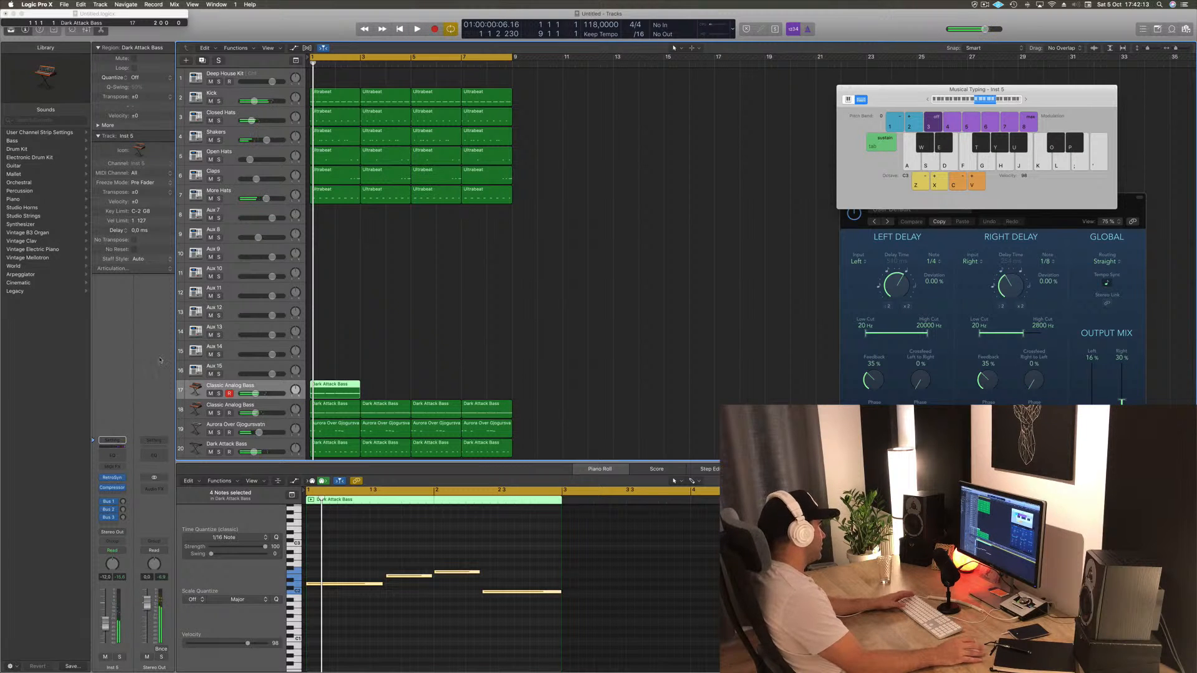
{"action": "left_click", "coordinate": [110, 466]}
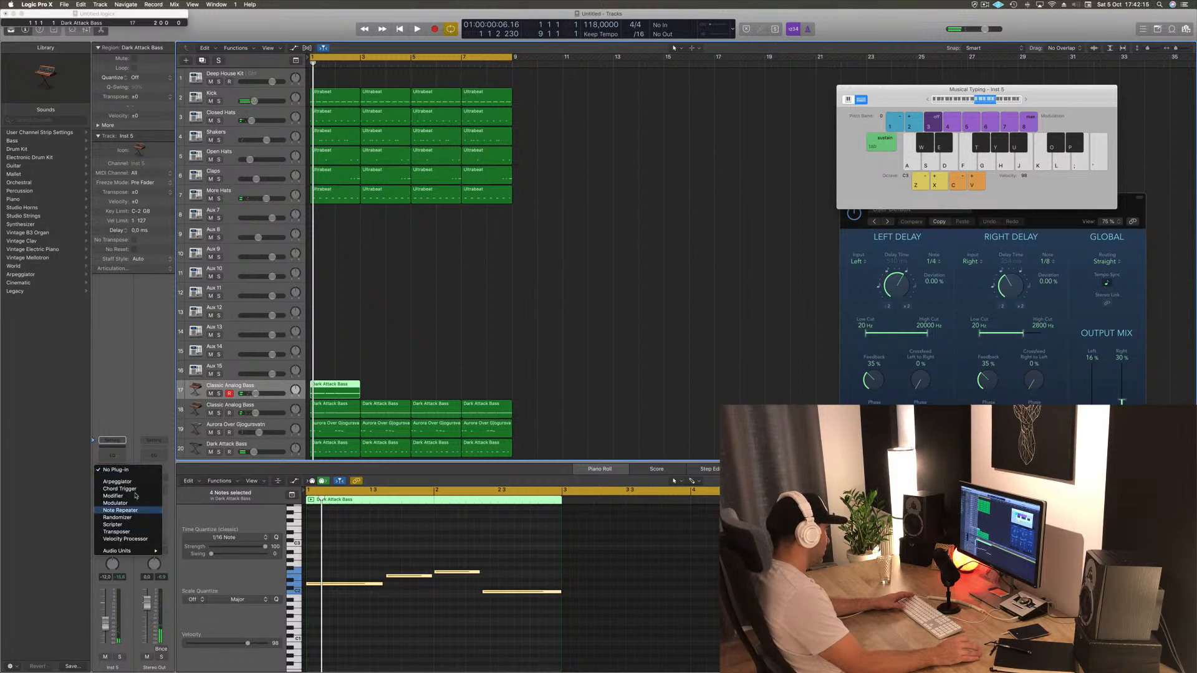
{"action": "left_click", "coordinate": [118, 490]}
{"action": "key", "text": "space"}
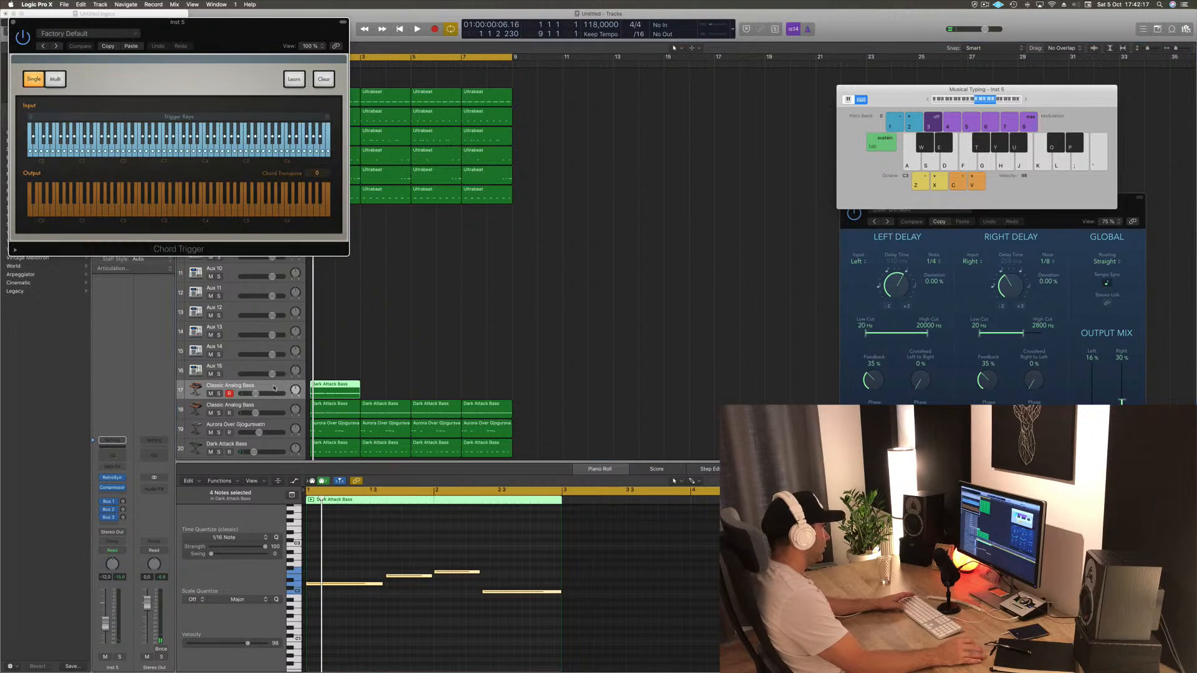
- Replace the duplicated Classic Analog Bass track's instrument with Alchemy and load the Dark Universe pad preset
{"action": "left_click_drag", "start_coordinate": [224, 32], "coordinate": [802, 46]}
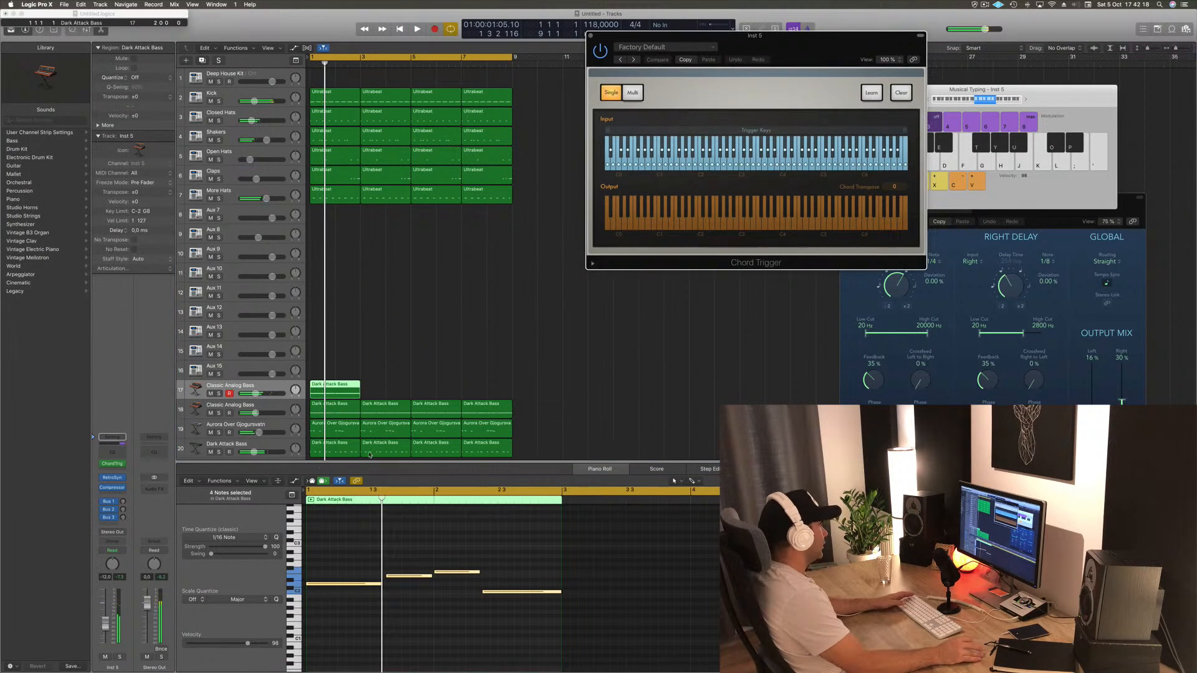
{"action": "left_click", "coordinate": [124, 480]}
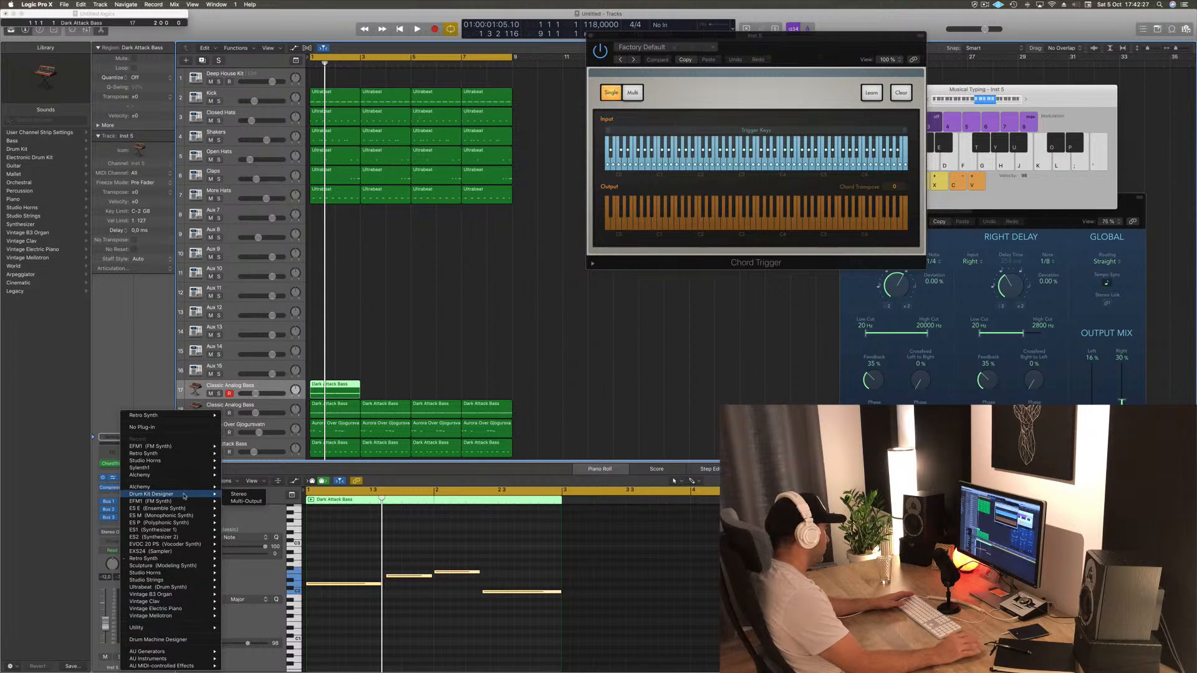
{"action": "left_click", "coordinate": [238, 487]}
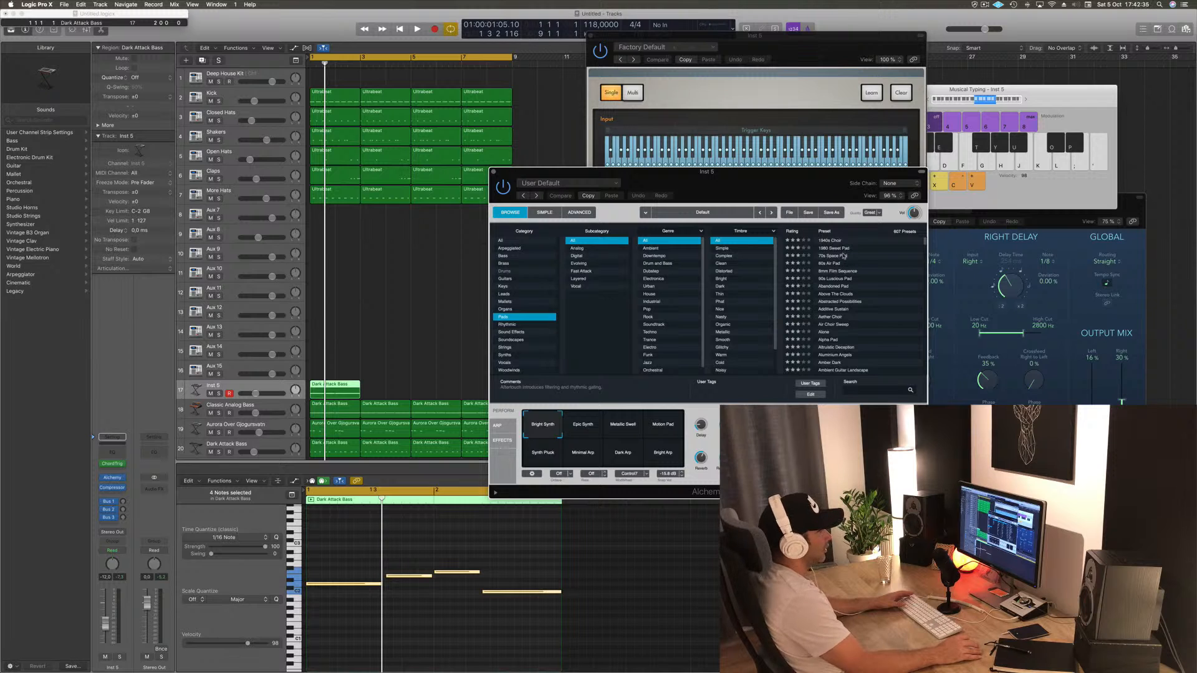
{"action": "scroll", "coordinate": [879, 294], "scroll_direction": "down", "scroll_amount": 10}
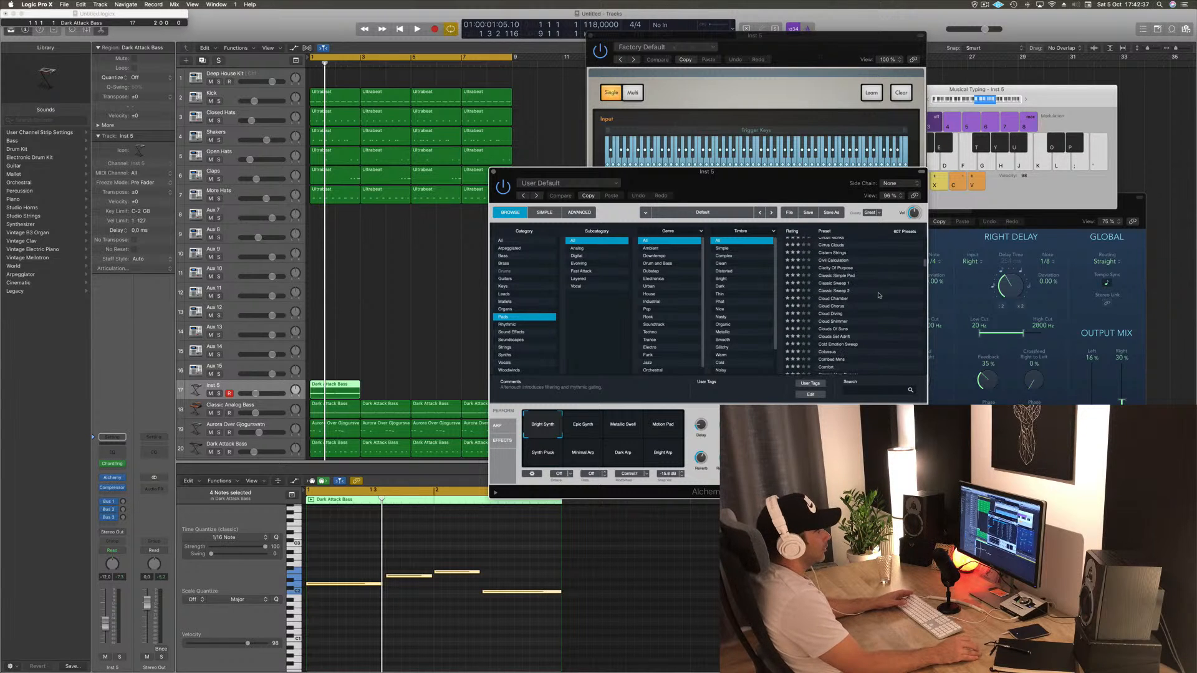
{"action": "scroll", "coordinate": [884, 296], "scroll_direction": "down", "scroll_amount": 8}
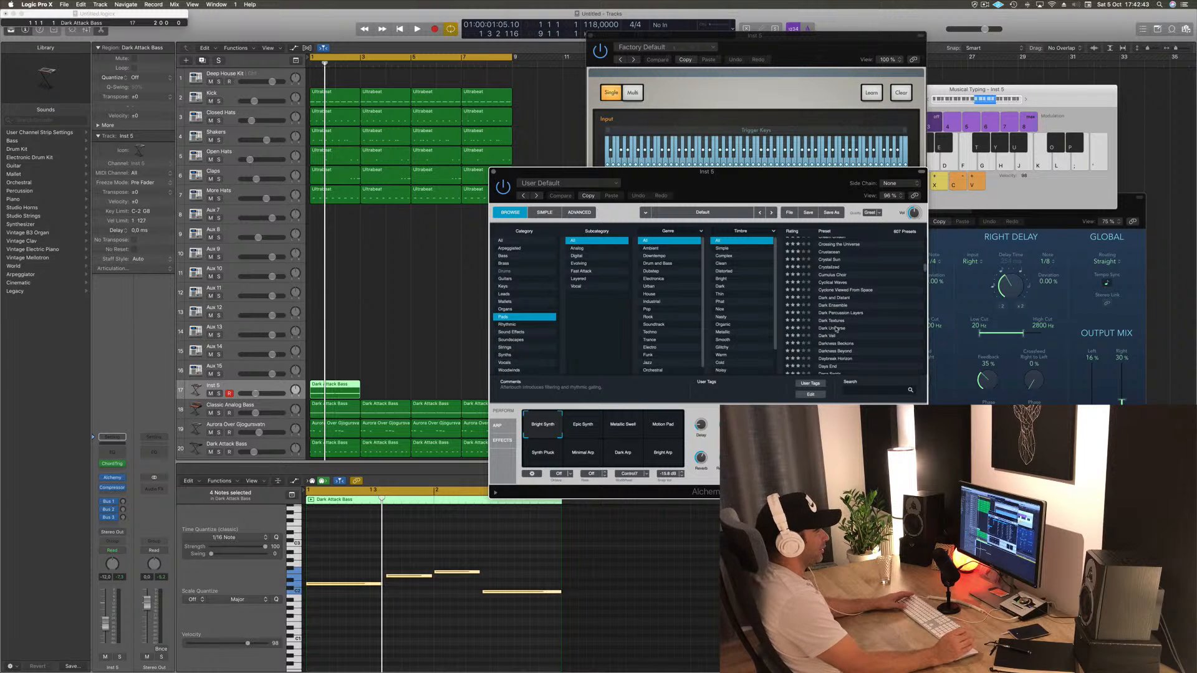
{"action": "left_click_drag", "start_coordinate": [776, 168], "coordinate": [861, 128]}
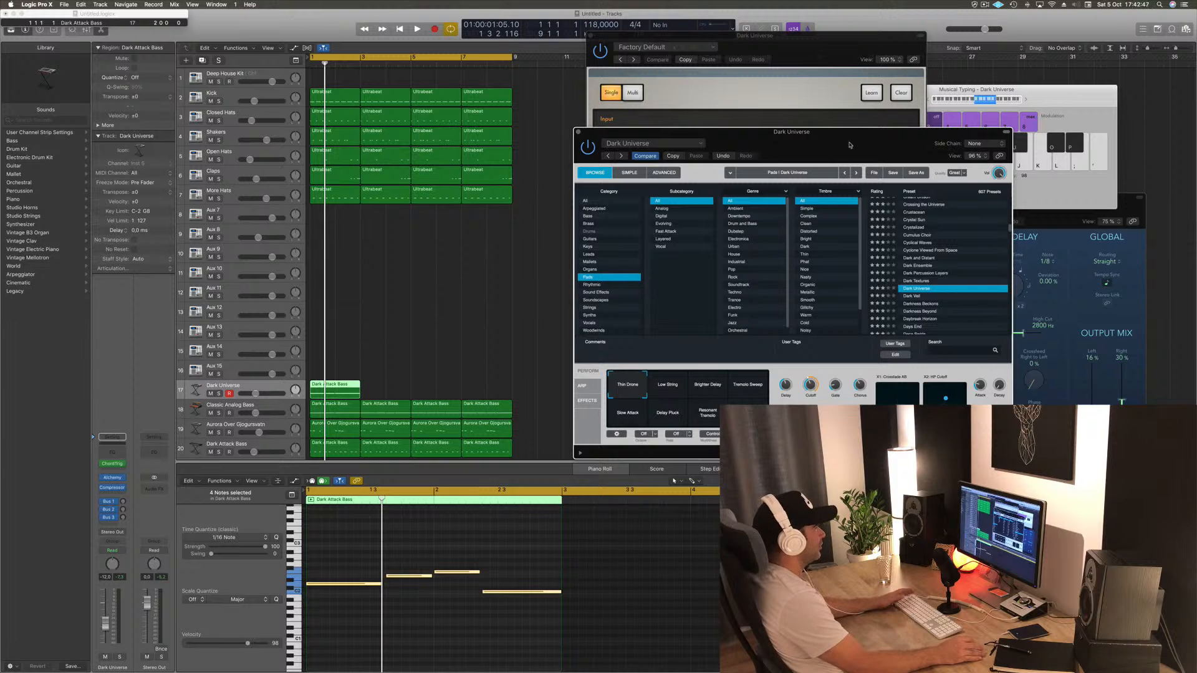
- Play the loop and lower the Dark Universe track's volume to about -21 dB
{"action": "key", "text": "space"}
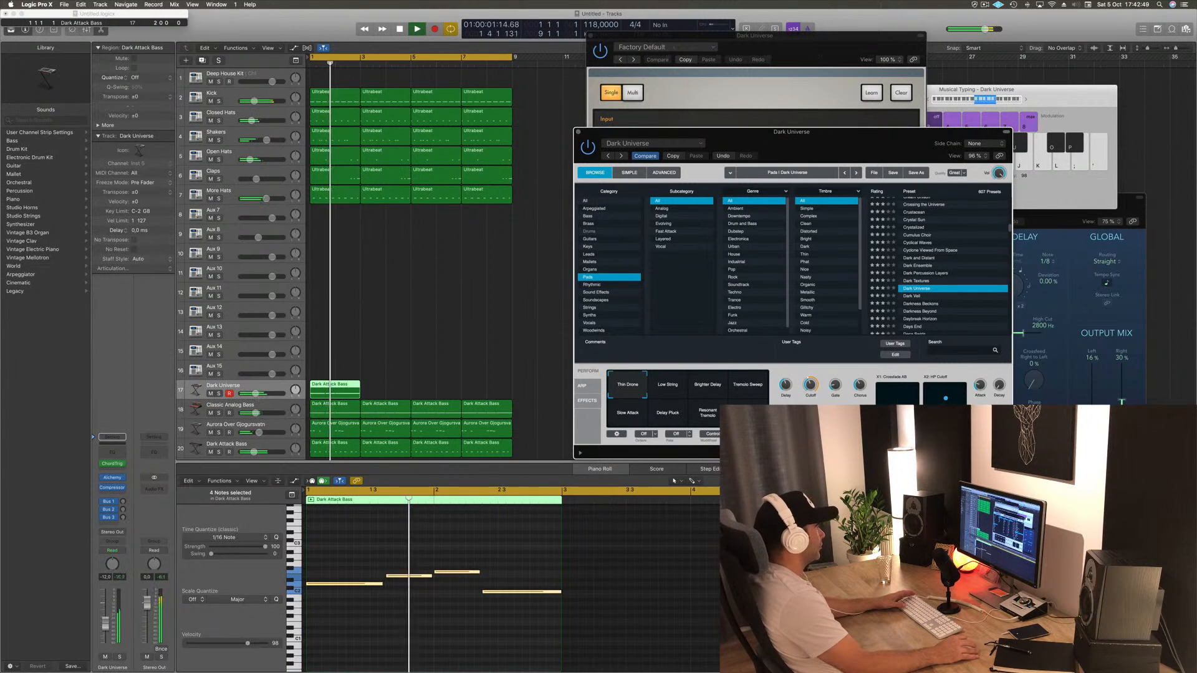
{"action": "left_click_drag", "start_coordinate": [258, 394], "coordinate": [252, 397]}
{"action": "key", "text": "space"}
{"action": "key", "text": "space"}
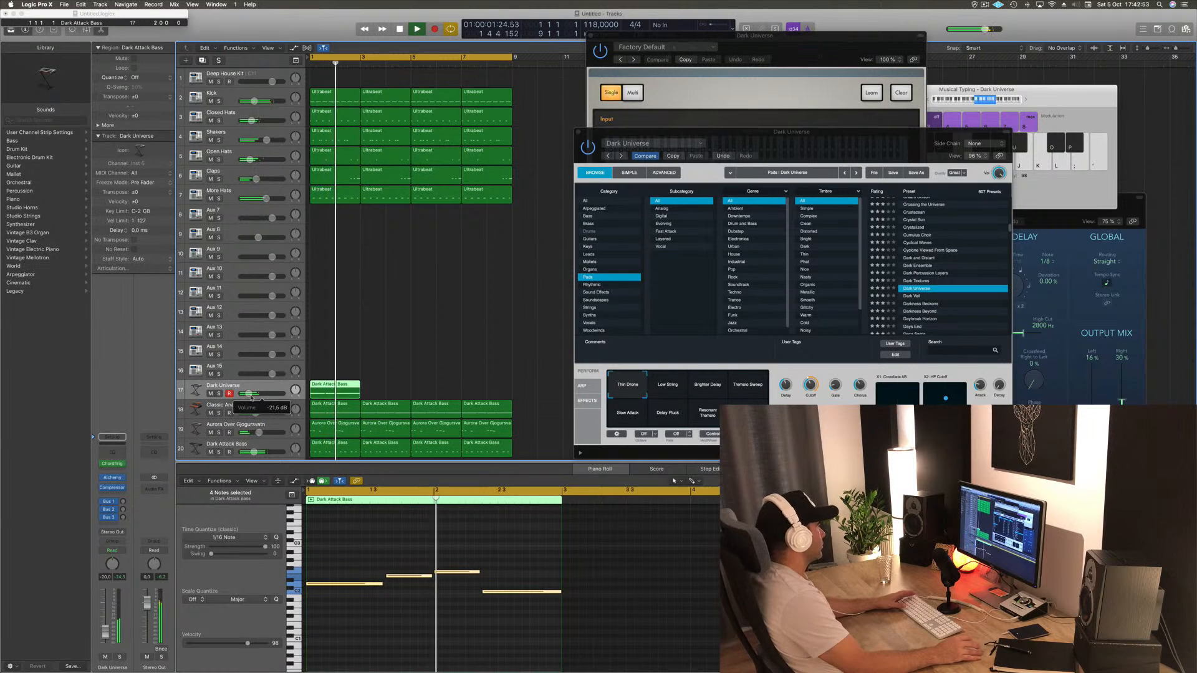
{"action": "key", "text": "space"}
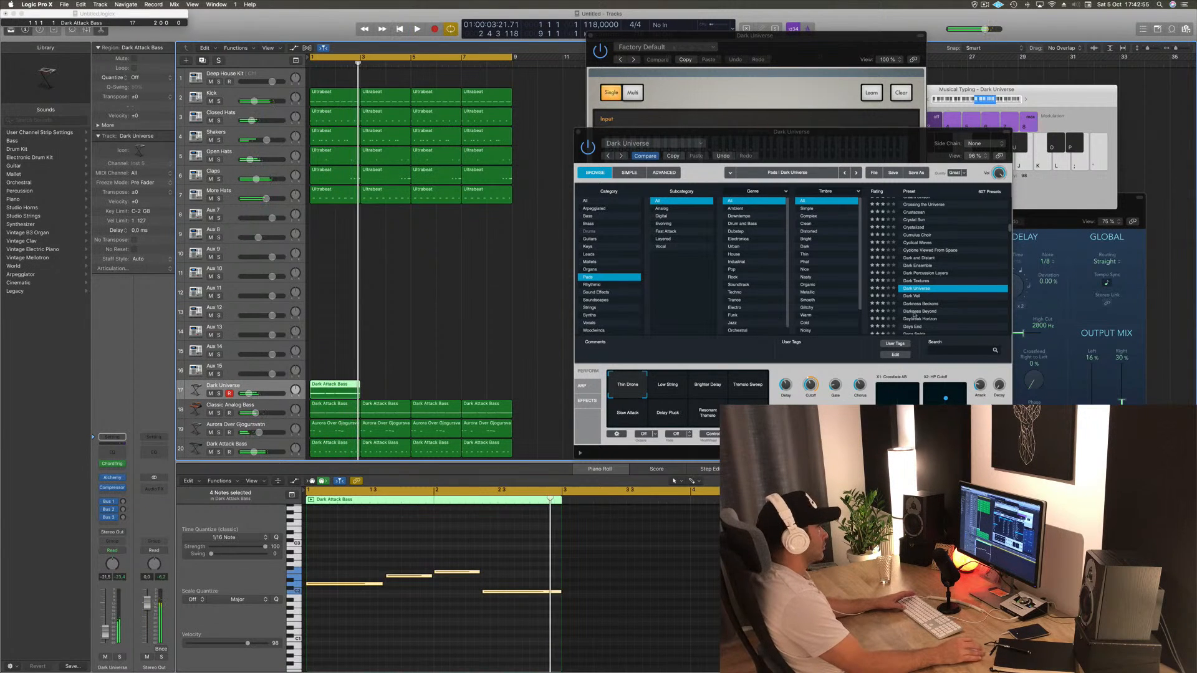
{"action": "key", "text": "space"}
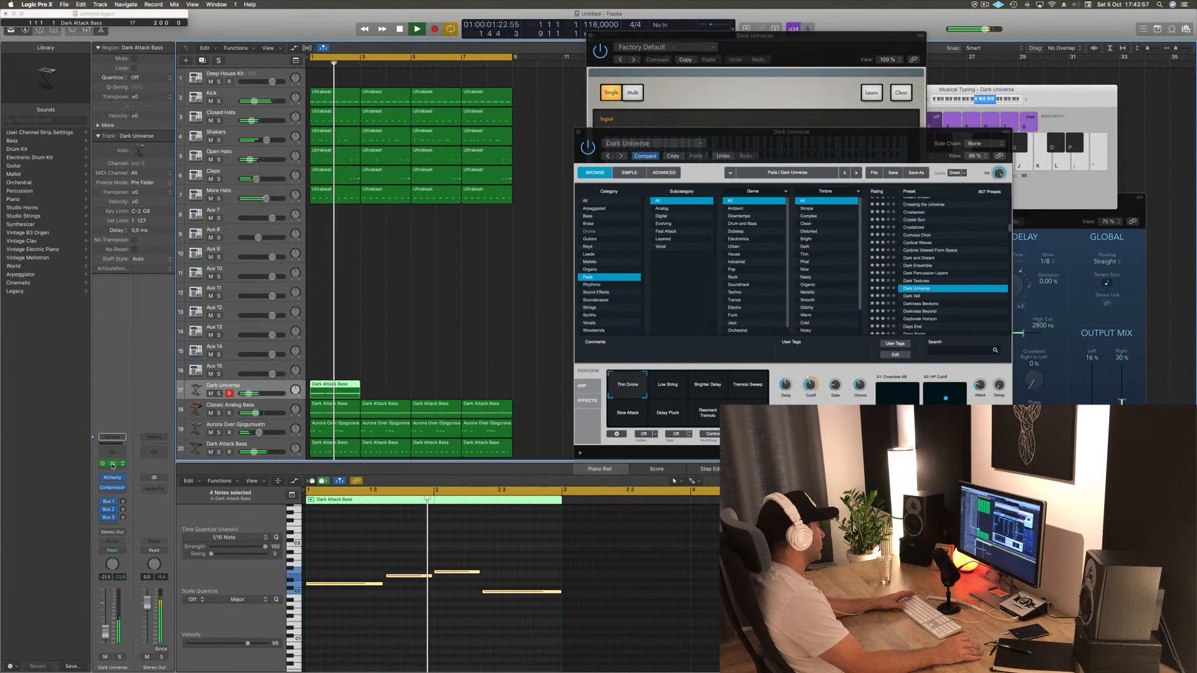
- Bring the Chord Trigger window forward, move it clear of Alchemy, and check its trigger keys while the loop plays
{"action": "left_click", "coordinate": [756, 54]}
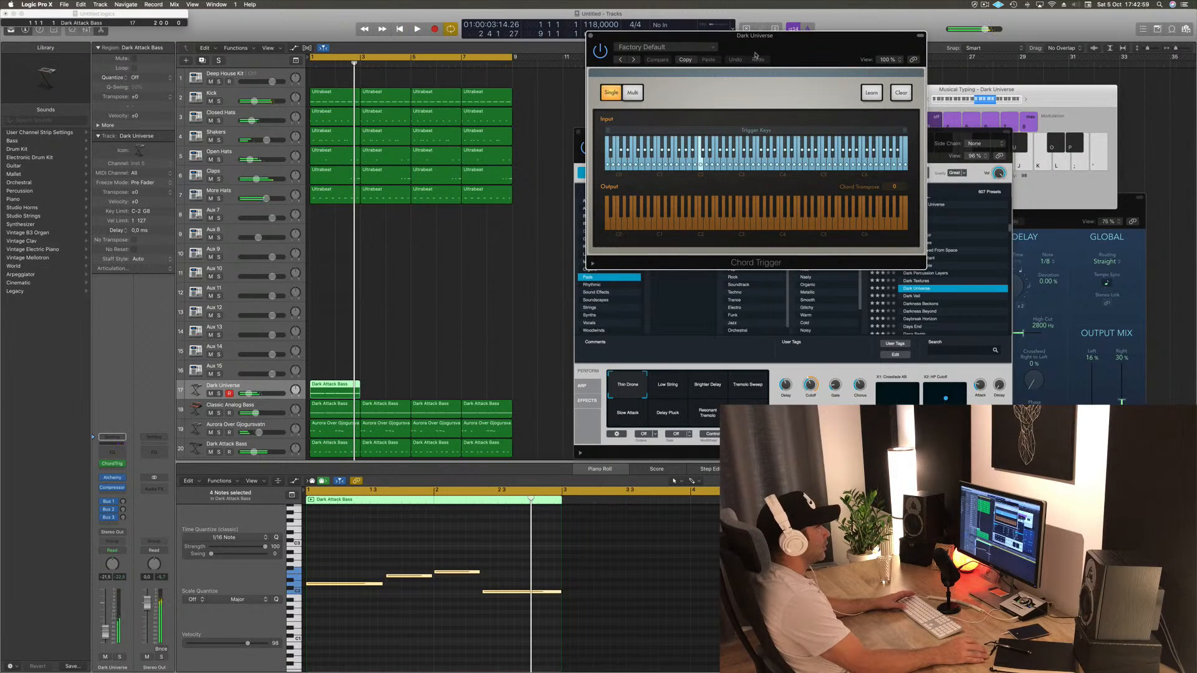
{"action": "left_click_drag", "start_coordinate": [756, 55], "coordinate": [468, 114]}
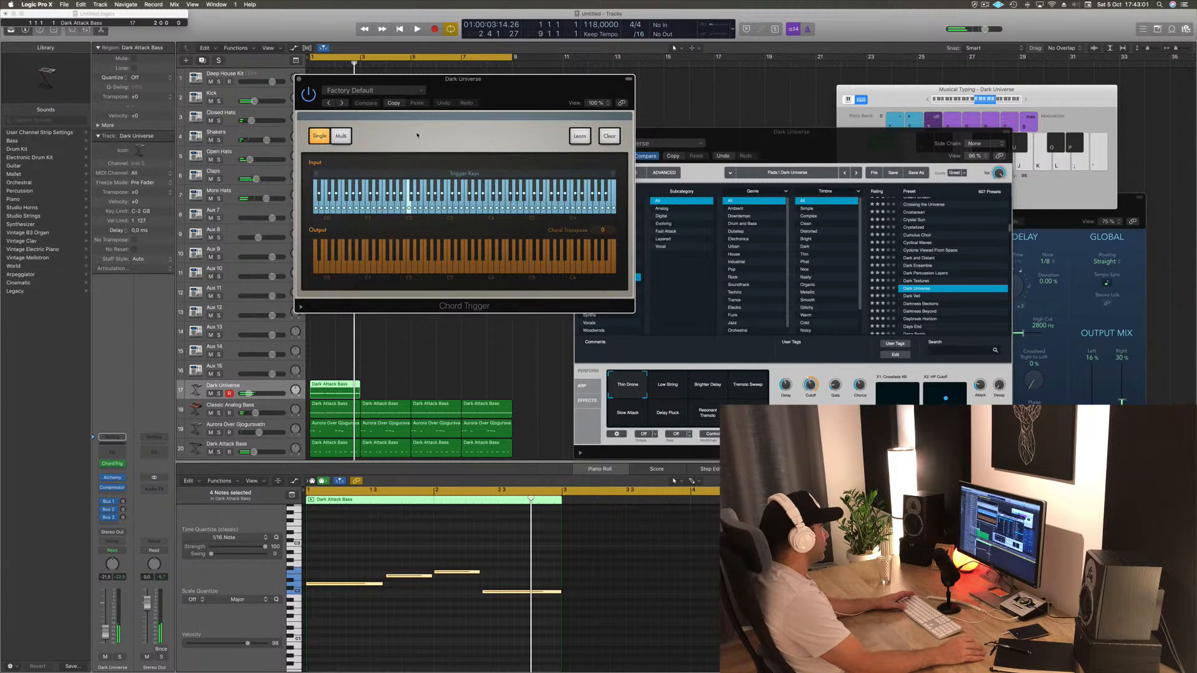
{"action": "left_click", "coordinate": [299, 307]}
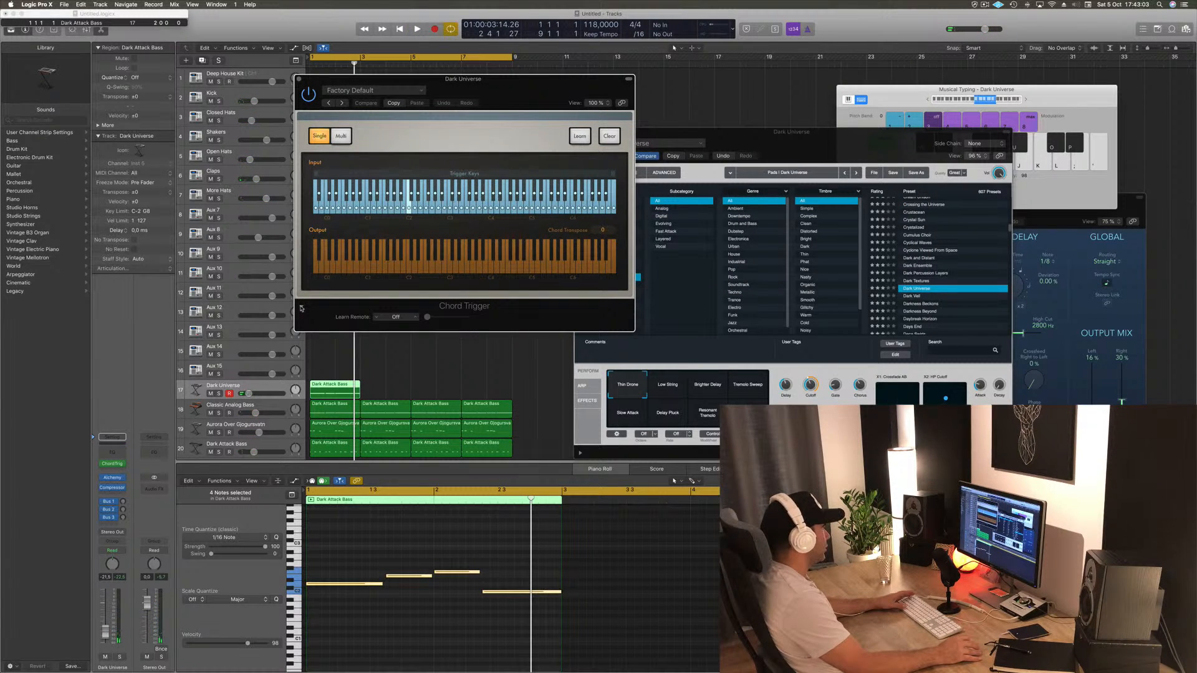
{"action": "left_click", "coordinate": [302, 308]}
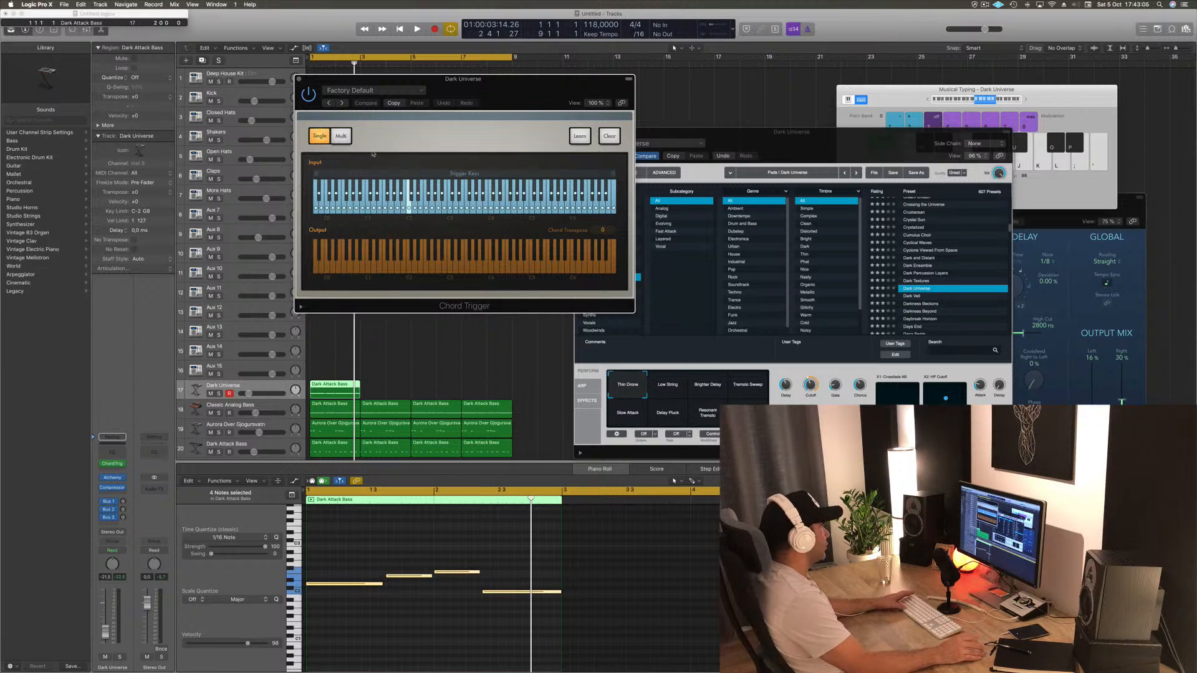
{"action": "key", "text": "space"}
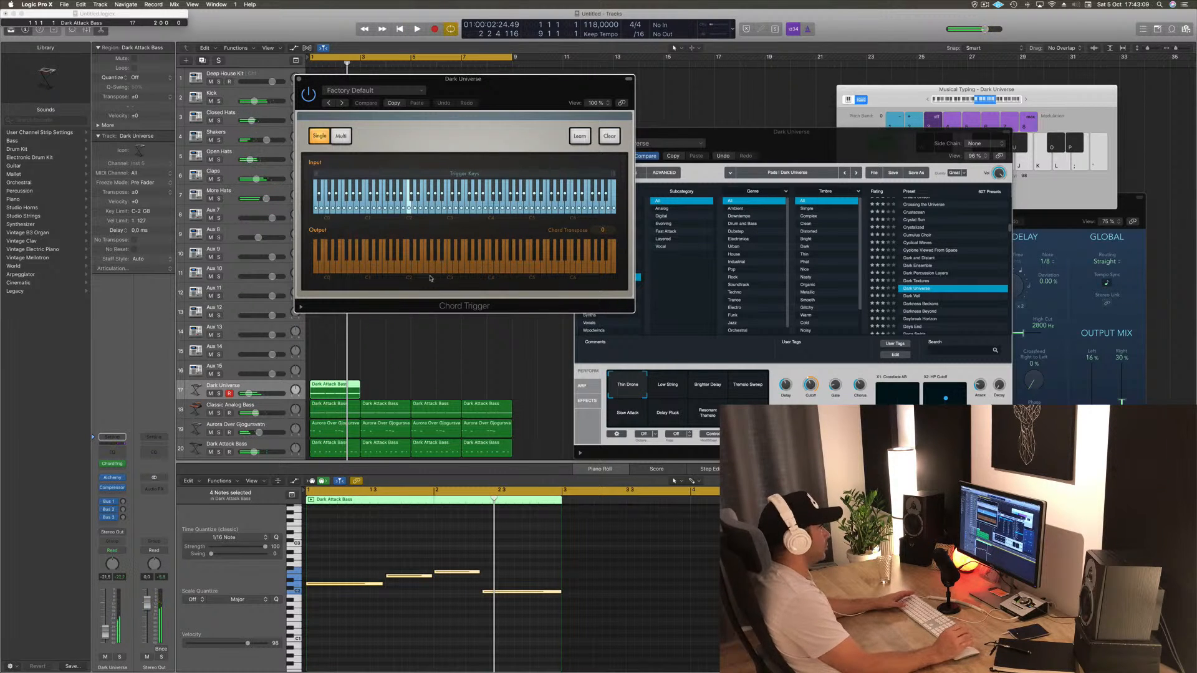
{"action": "key", "text": "space"}
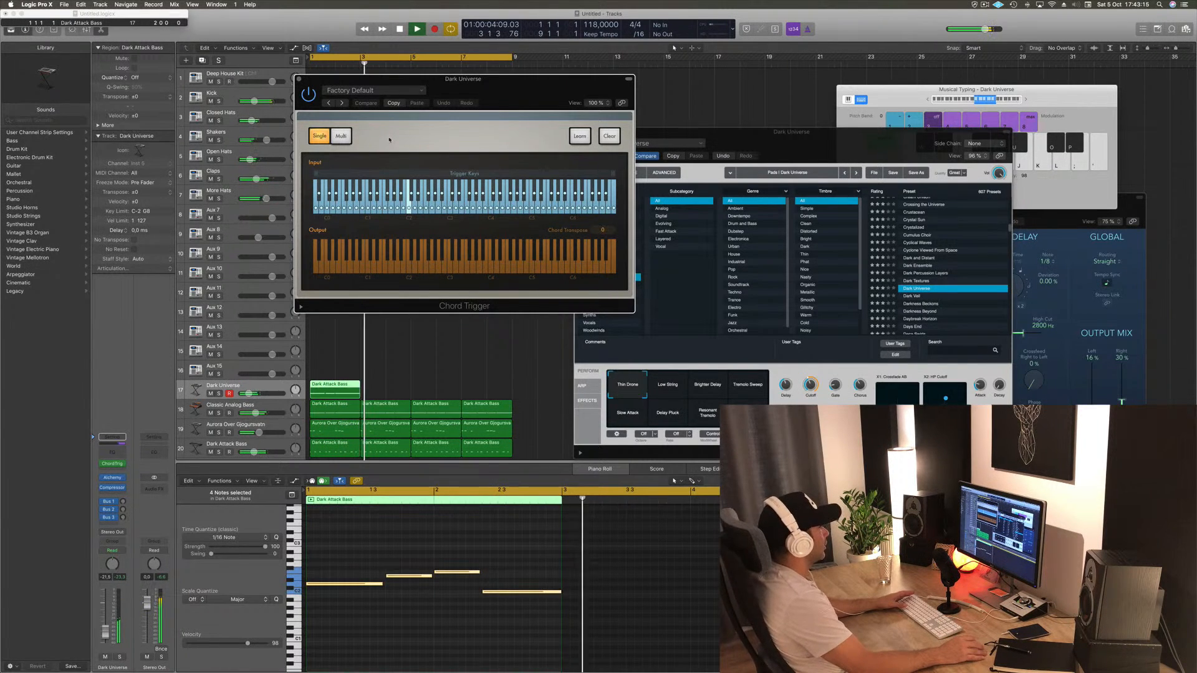
{"action": "key", "text": "space"}
- Try Chord Trigger's Multi mode, and a trigger key range limited to the lower keys in Single mode
{"action": "left_click", "coordinate": [340, 136]}
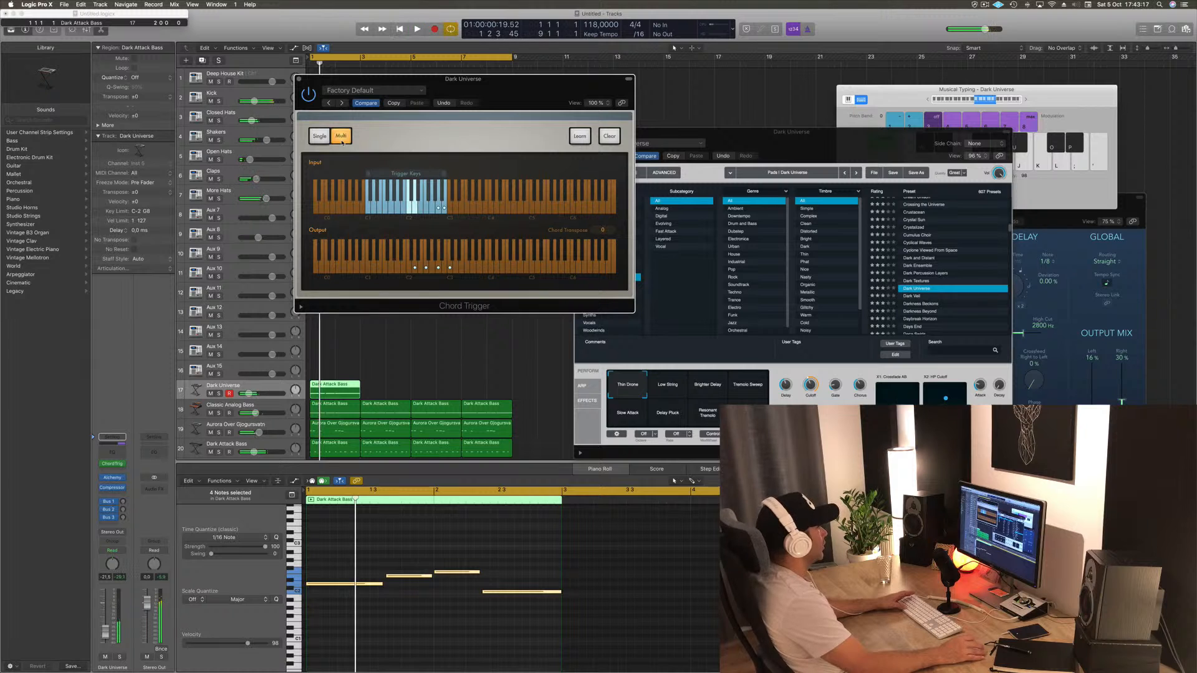
{"action": "key", "text": "space"}
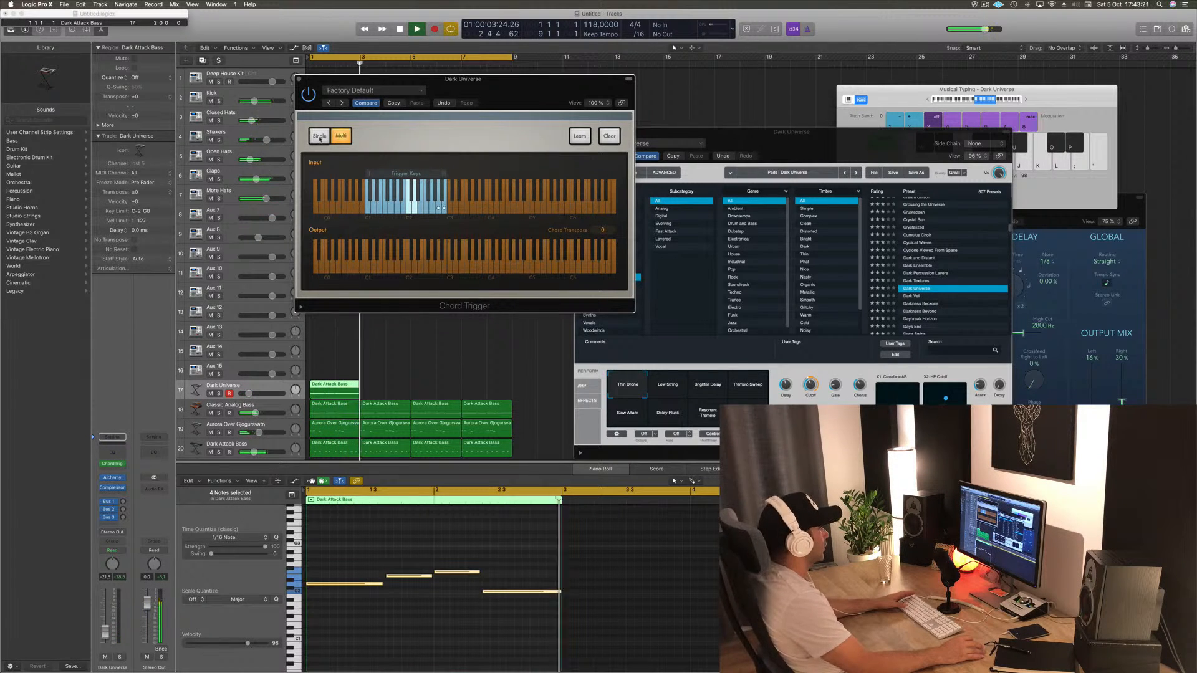
{"action": "left_click", "coordinate": [320, 137]}
{"action": "key", "text": "space"}
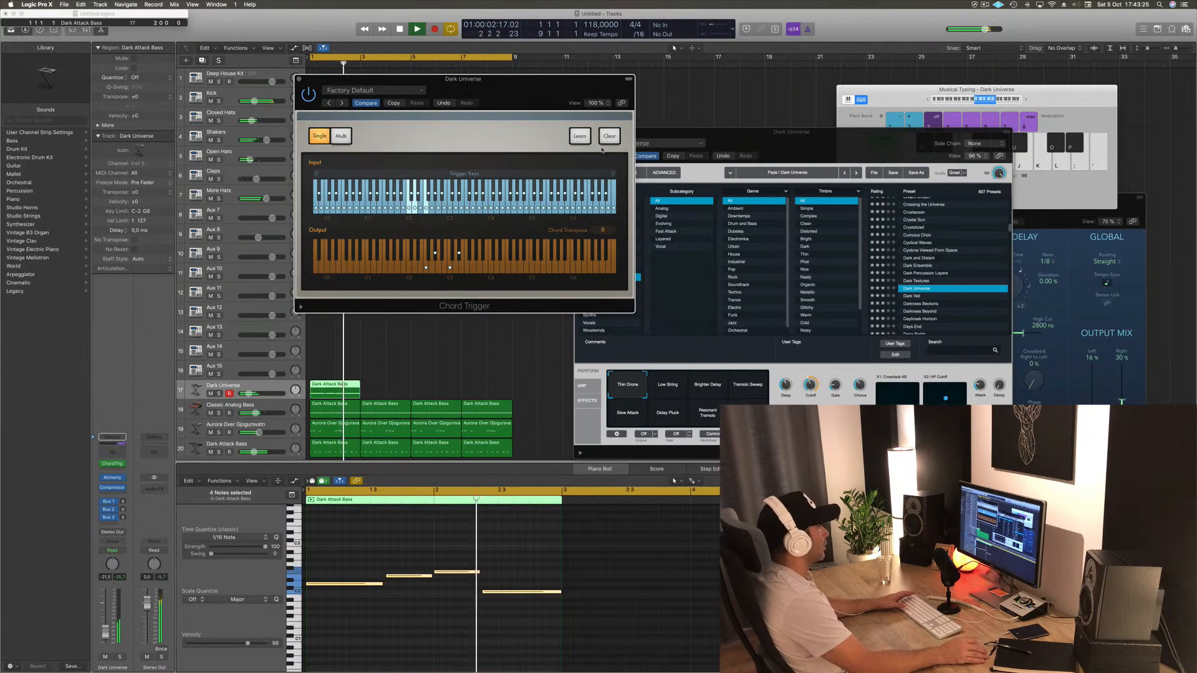
{"action": "left_click_drag", "start_coordinate": [614, 174], "coordinate": [413, 176]}
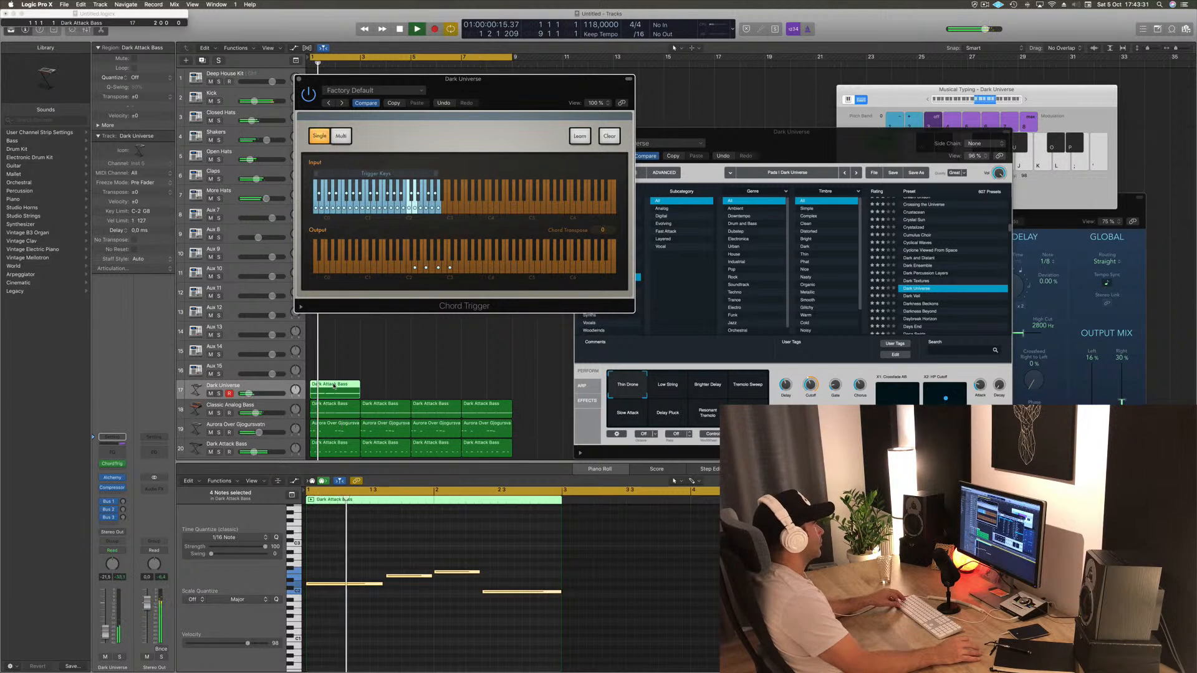
- Copy the two-bar Dark Universe region along its track to fill the eight-bar loop
{"action": "mouse_move", "coordinate": [333, 386]}
{"action": "left_mouse_down"}
{"action": "mouse_move", "coordinate": [363, 395]}
{"action": "mouse_move", "coordinate": [340, 396]}
{"action": "left_mouse_up"}
{"action": "left_click_drag", "start_coordinate": [336, 395], "coordinate": [429, 394]}
{"action": "key", "text": "Return"}
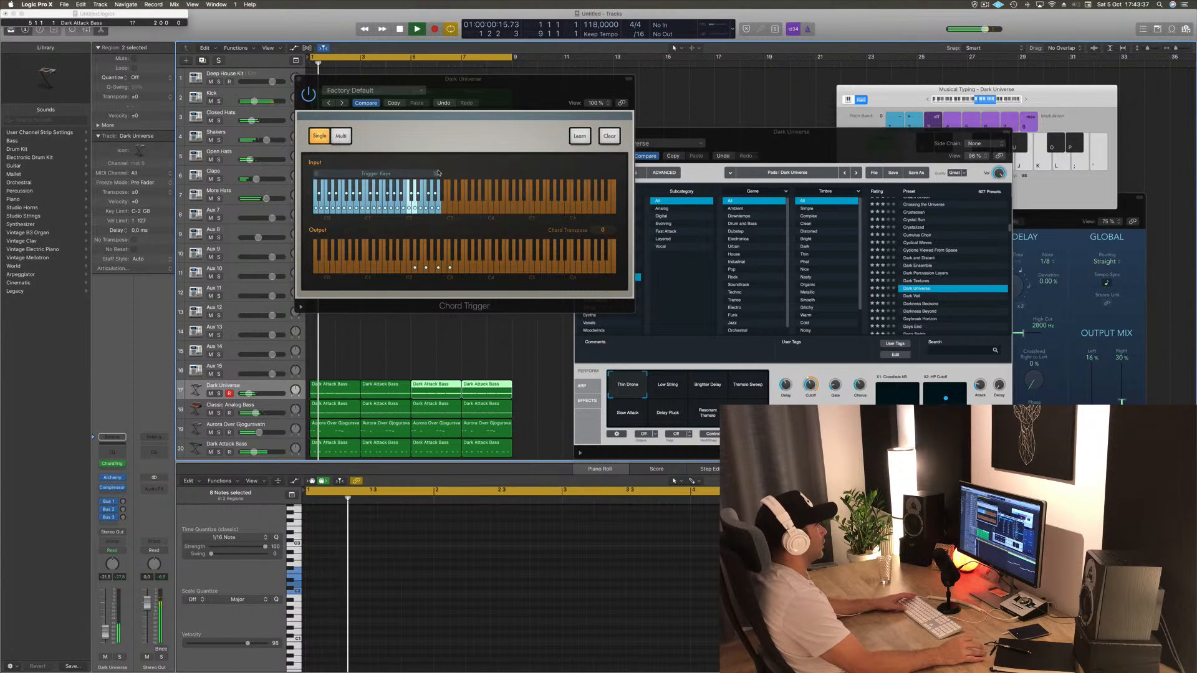
- Restore Chord Trigger's full trigger key range and try learning a chord in Single mode while the loop plays
{"action": "left_click_drag", "start_coordinate": [438, 172], "coordinate": [615, 173]}
{"action": "key", "text": "space"}
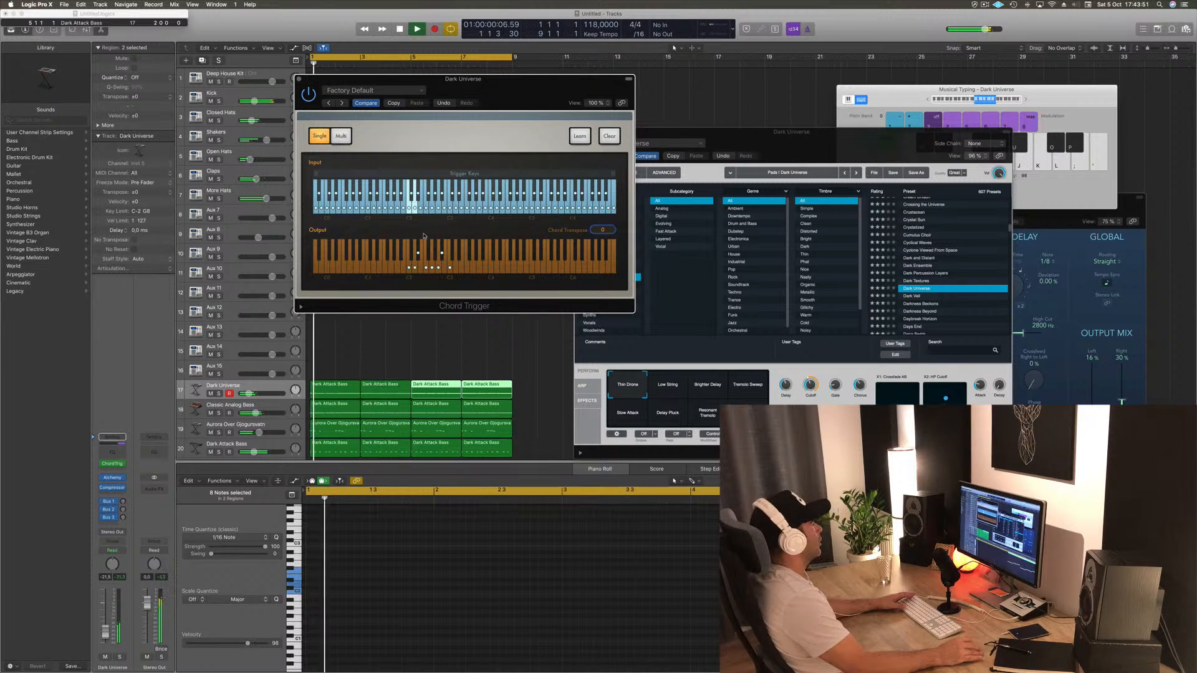
{"action": "left_click_drag", "start_coordinate": [495, 100], "coordinate": [596, 97]}
{"action": "left_click", "coordinate": [680, 132]}
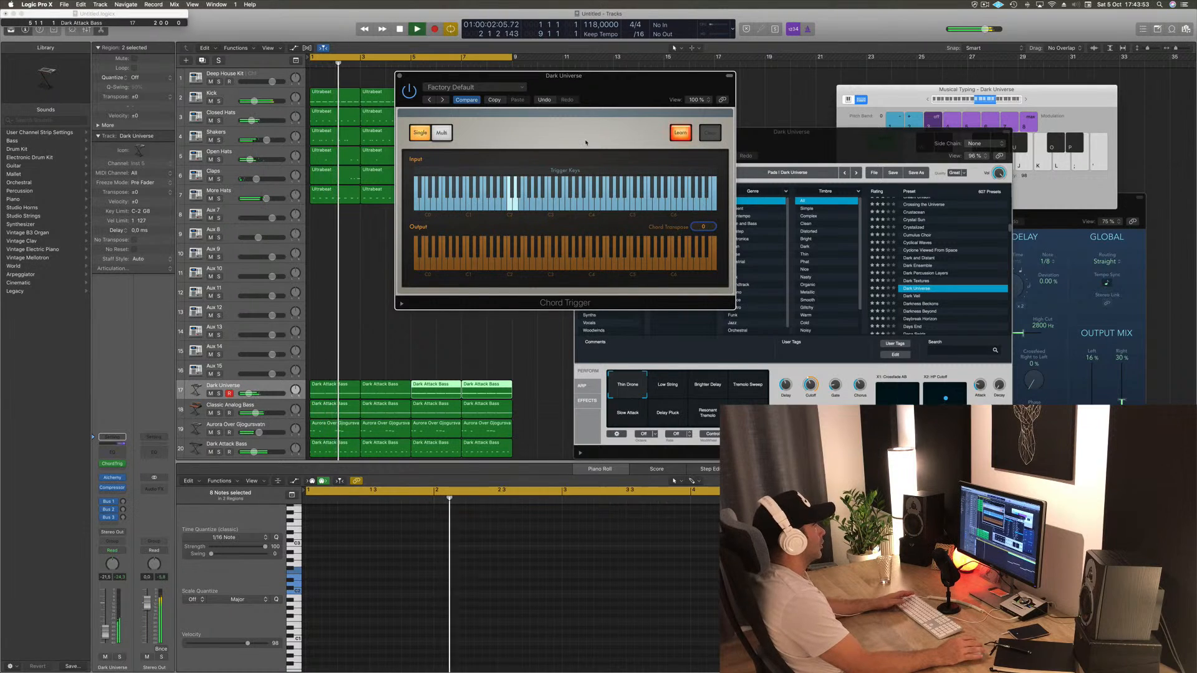
{"action": "key", "text": "space"}
{"action": "key", "text": "space"}
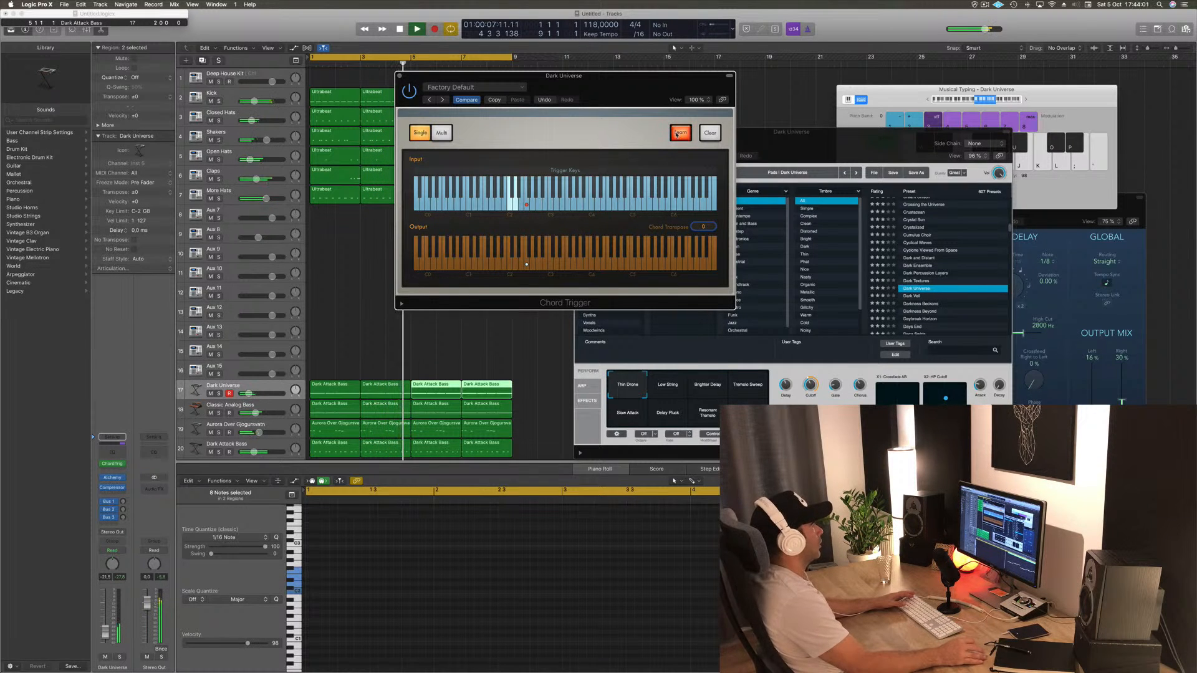
{"action": "key", "text": "space"}
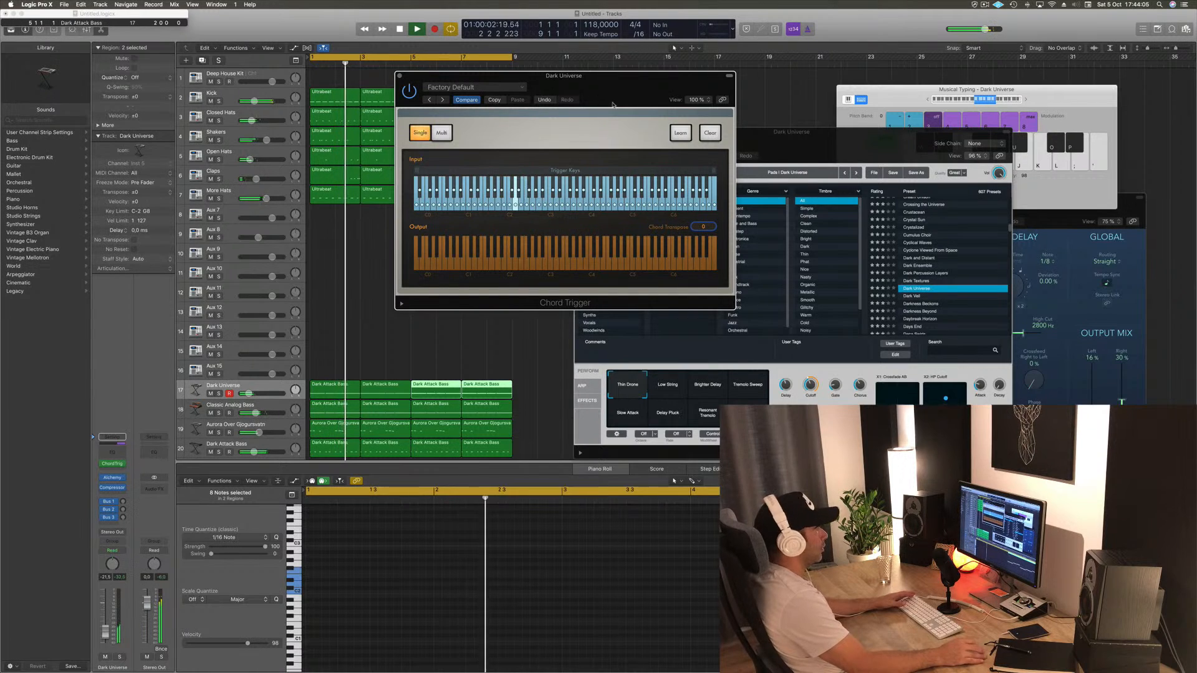
{"action": "key", "text": "space"}
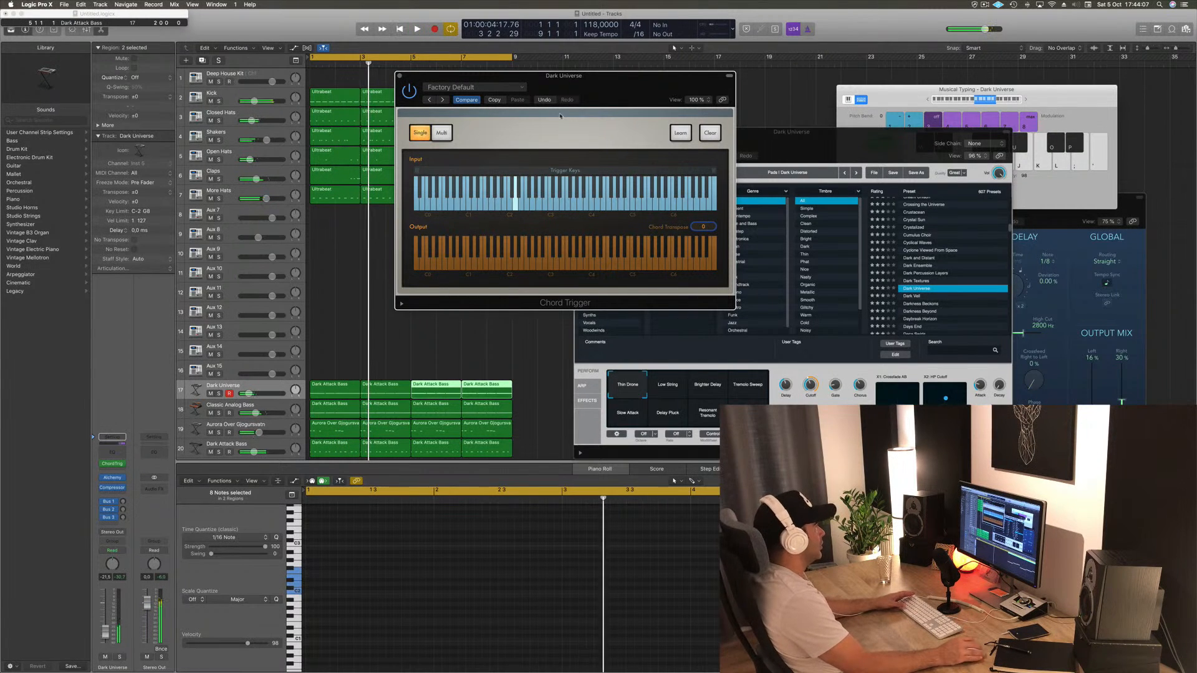
{"action": "key", "text": "space"}
- Load the Guitar Open Chords preset in Chord Trigger and listen to it with the loop
{"action": "left_click_drag", "start_coordinate": [555, 112], "coordinate": [627, 70]}
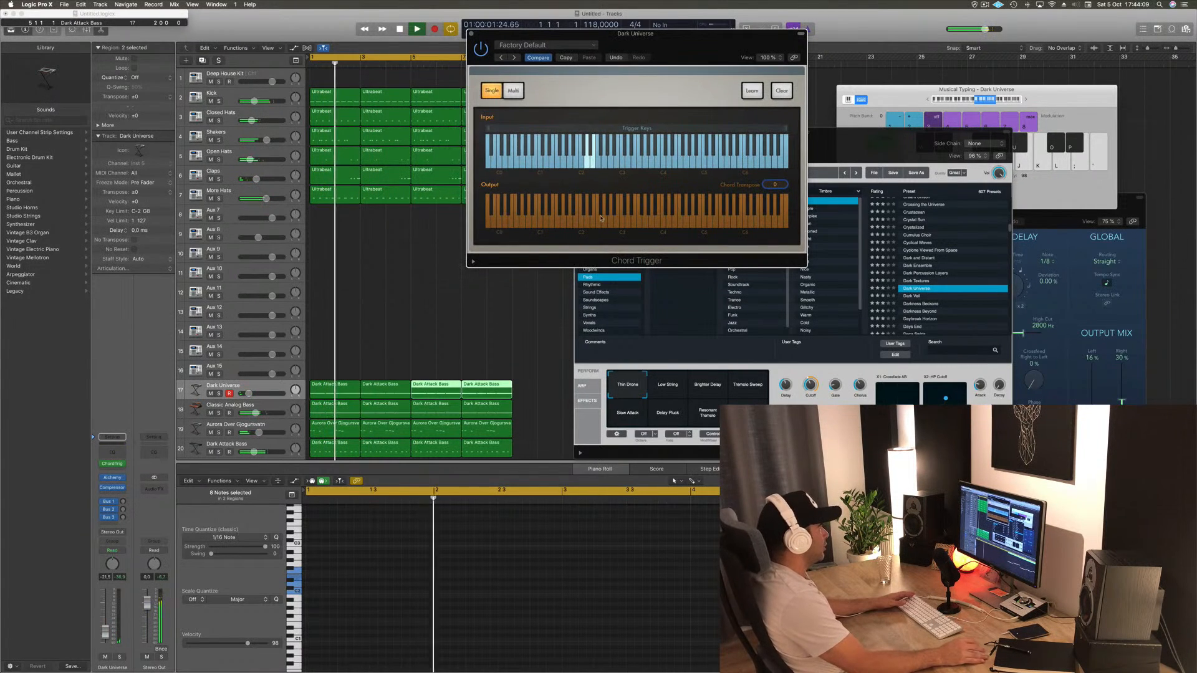
{"action": "left_click", "coordinate": [513, 57]}
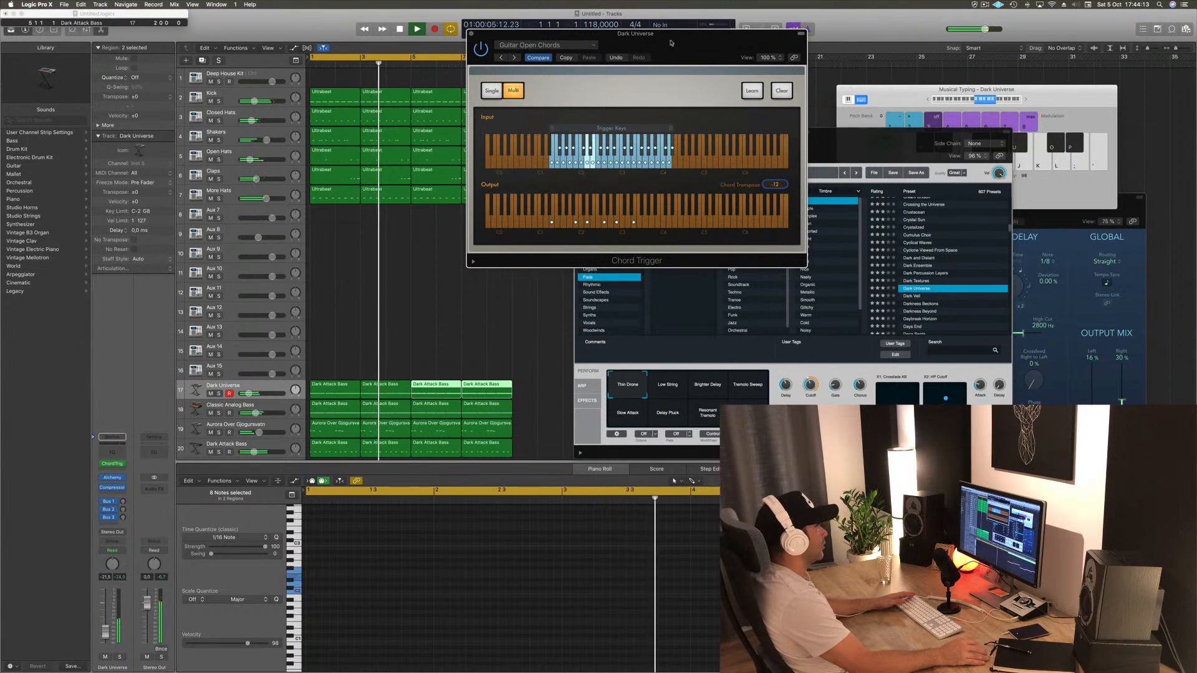
{"action": "left_click_drag", "start_coordinate": [494, 67], "coordinate": [515, 69]}
{"action": "left_click_drag", "start_coordinate": [700, 49], "coordinate": [699, 59]}
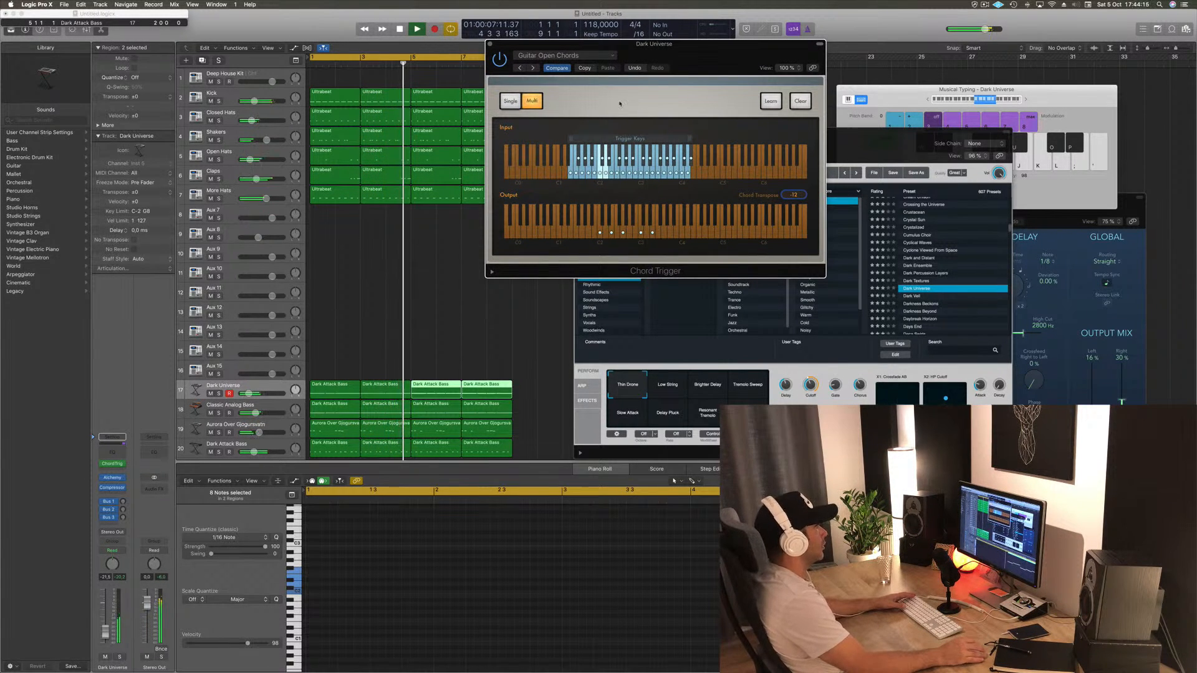
{"action": "key", "text": "space"}
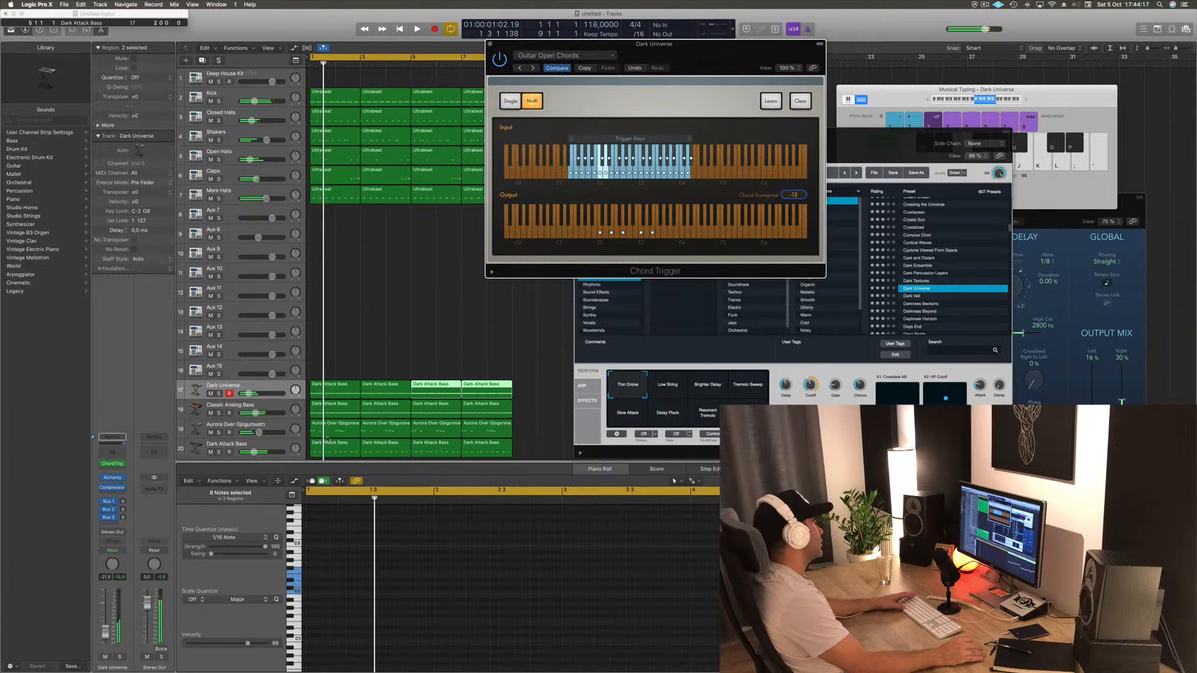
- Solo the Dark Universe track, select all its regions and enlarge the track
{"action": "left_click", "coordinate": [219, 393]}
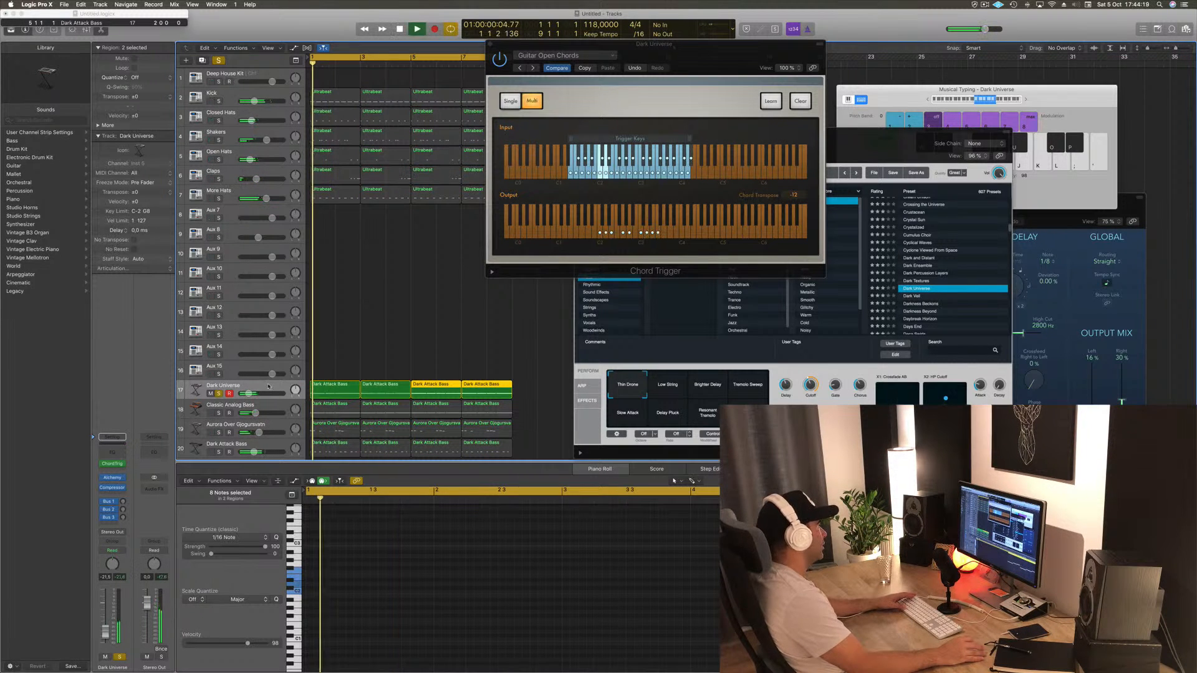
{"action": "left_click", "coordinate": [265, 387]}
{"action": "key", "text": "ctrl+z"}
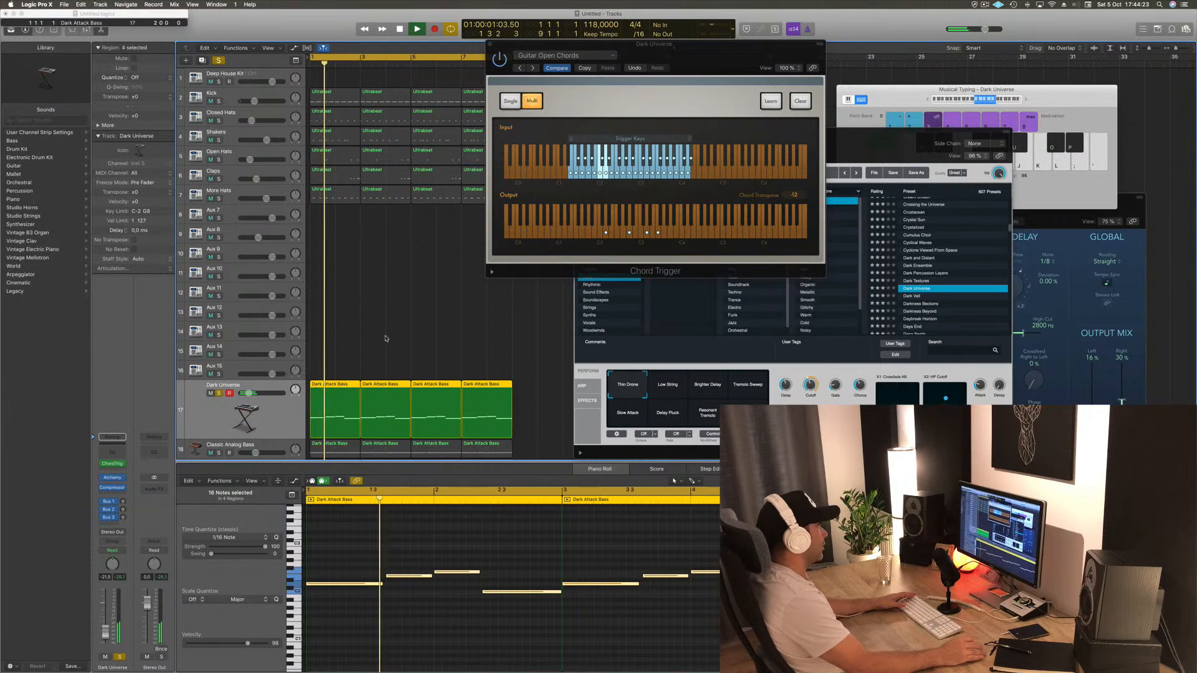
- Audition the Major Barre Chords and Minor Barre Chords presets in Chord Trigger and return to Guitar Open Chords
{"action": "left_click", "coordinate": [533, 68]}
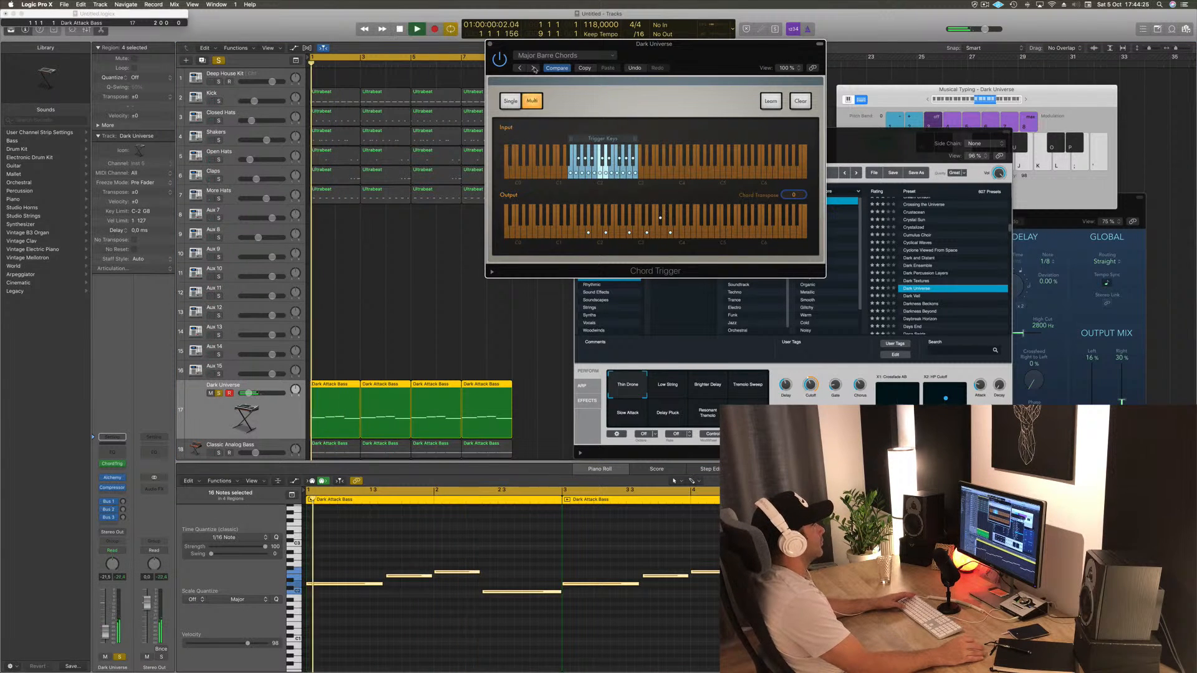
{"action": "left_click", "coordinate": [533, 69]}
{"action": "key", "text": "space"}
{"action": "key", "text": "space"}
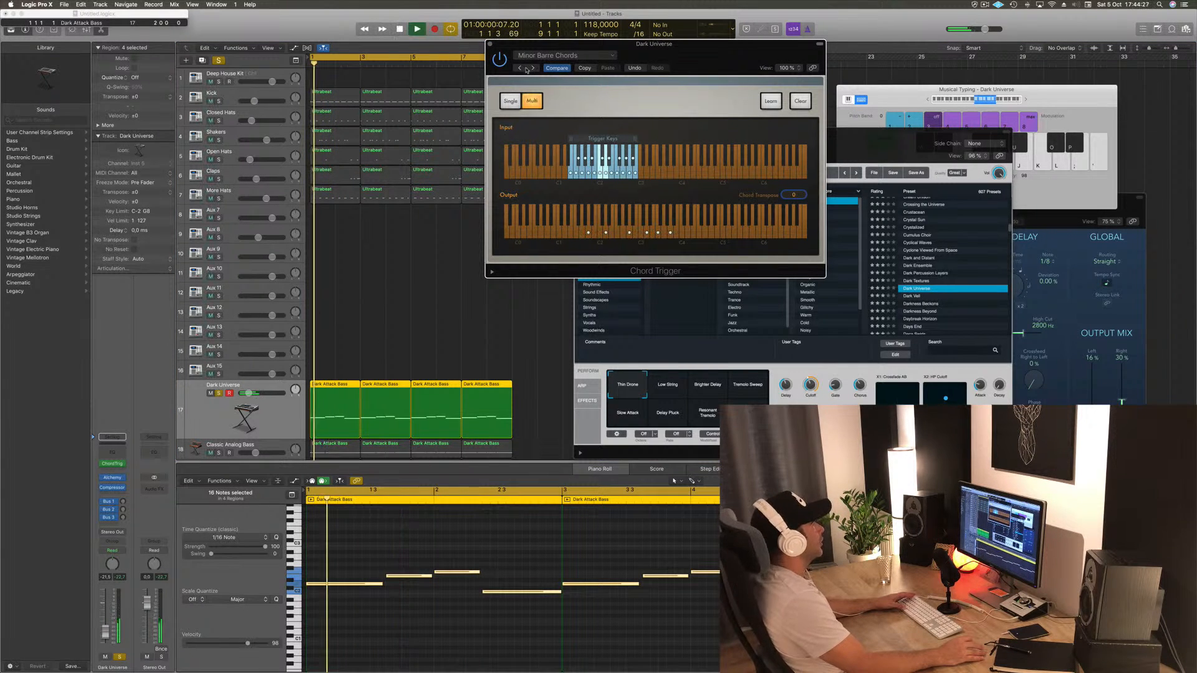
{"action": "left_click", "coordinate": [521, 68]}
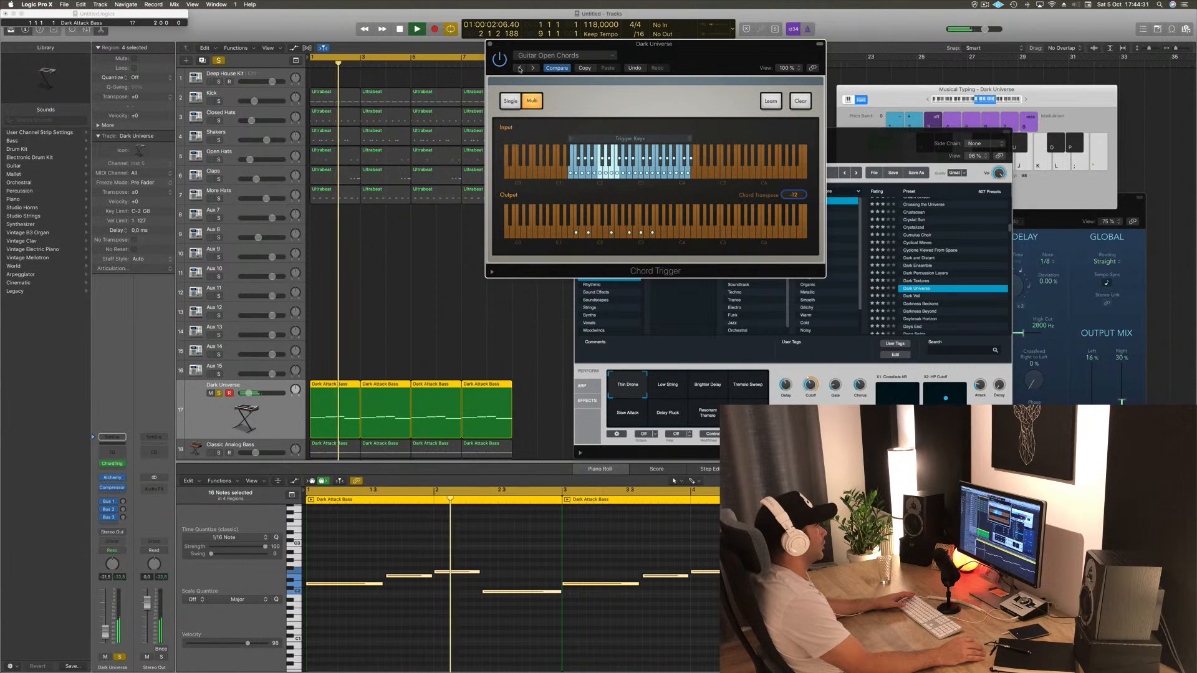
- Load the Diatonic Left Hand keyboard voicing preset in Chord Trigger and move its window clear of Alchemy
{"action": "left_click", "coordinate": [581, 57]}
{"action": "mouse_move", "coordinate": [561, 214]}
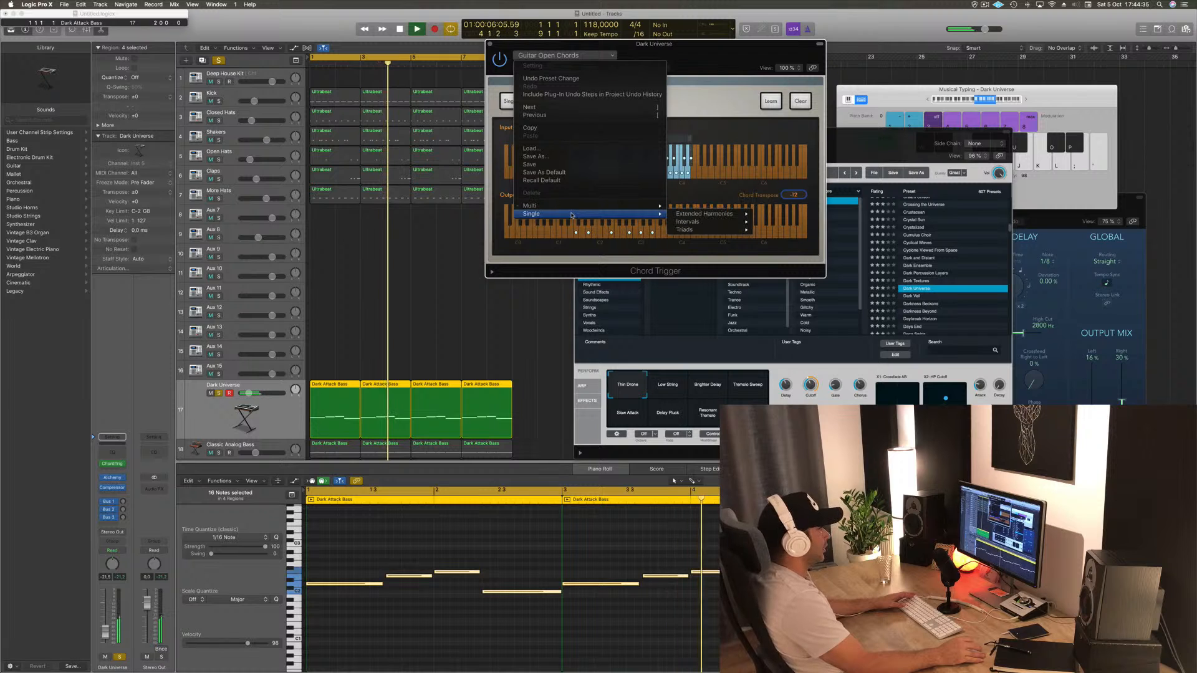
{"action": "mouse_move", "coordinate": [698, 214]}
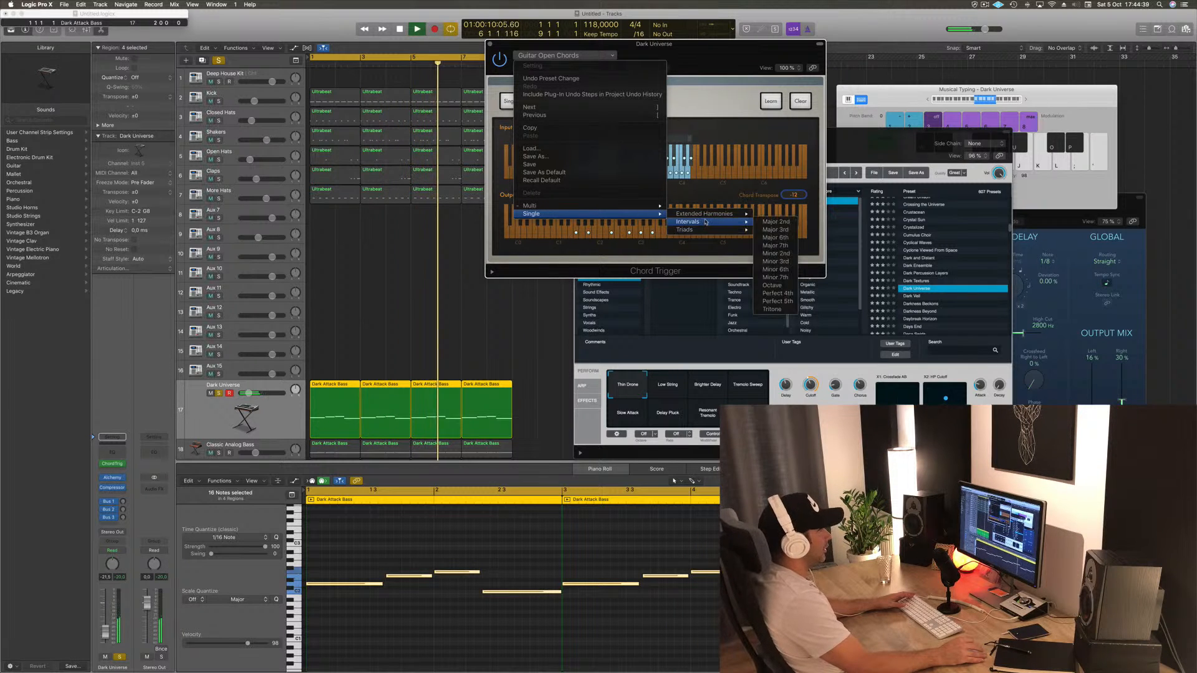
{"action": "mouse_move", "coordinate": [601, 208]}
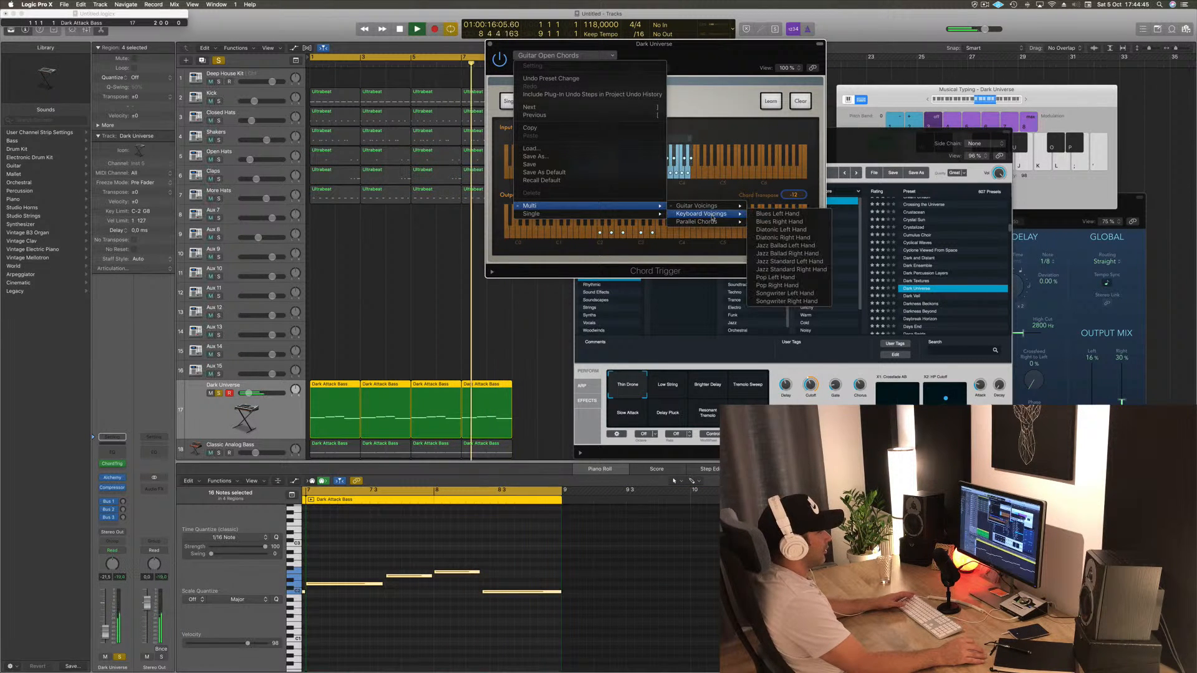
{"action": "left_click", "coordinate": [805, 231]}
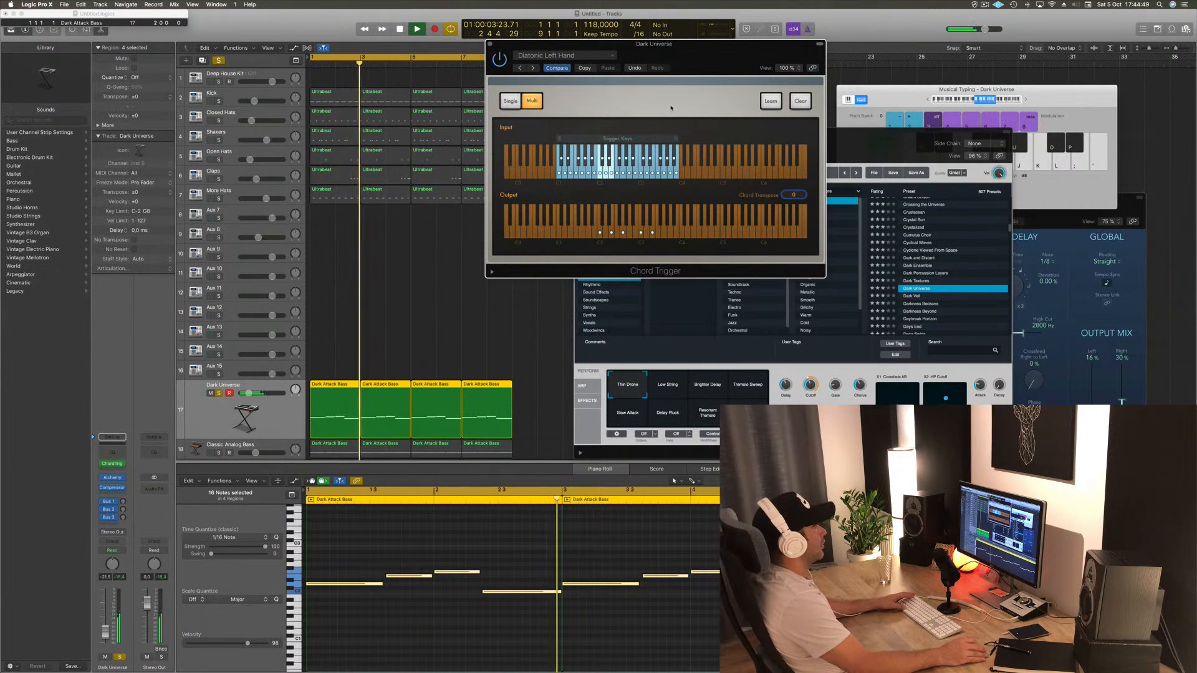
{"action": "left_click_drag", "start_coordinate": [676, 52], "coordinate": [1136, 21]}
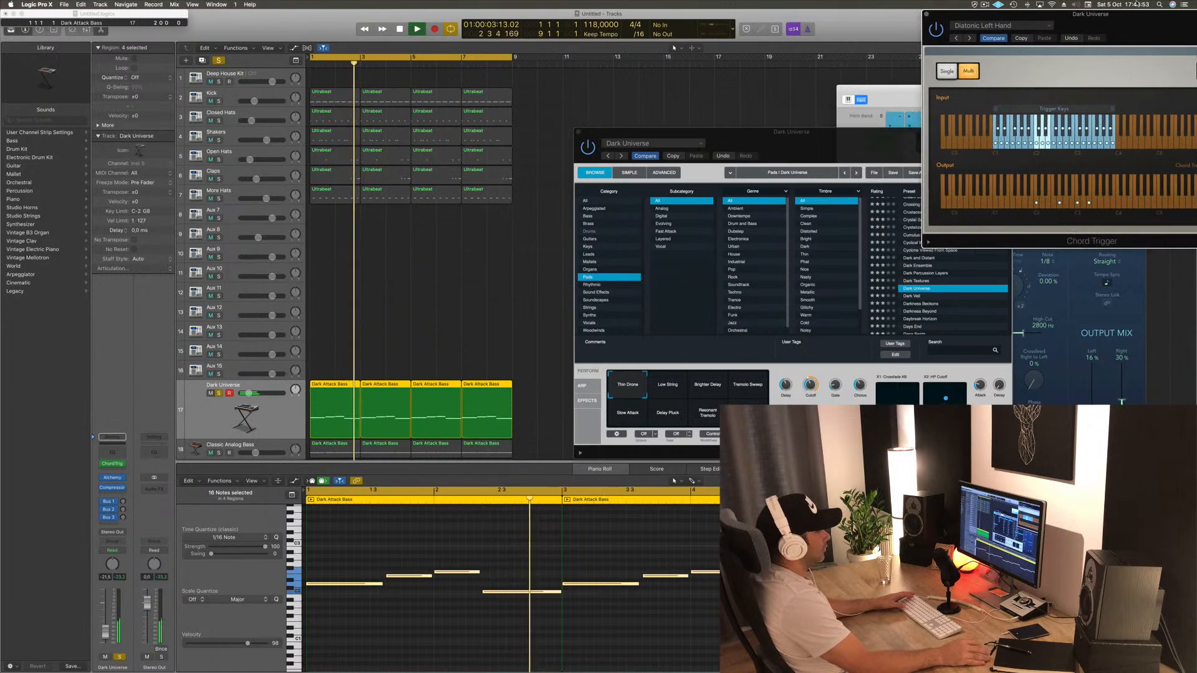
- Try the Darkness Beckons pad in Alchemy, unsolo the track and load the Deep Pulsating River preset while the loop plays
{"action": "left_click_drag", "start_coordinate": [810, 131], "coordinate": [776, 107]}
{"action": "left_click", "coordinate": [892, 280]}
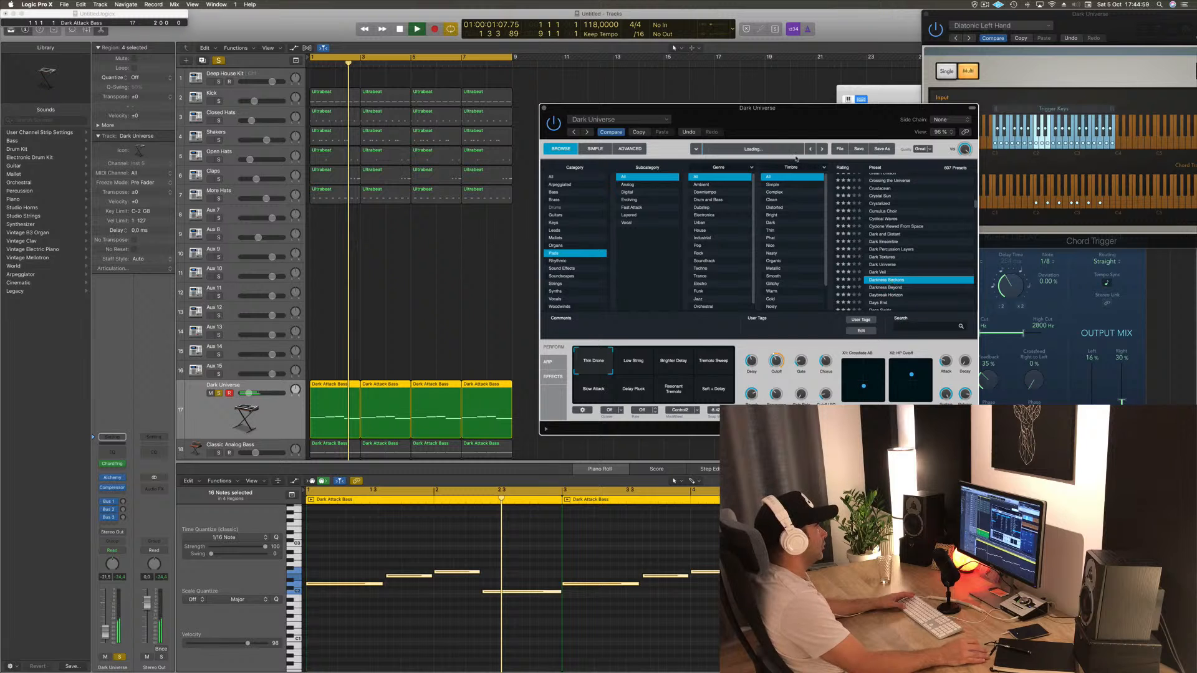
{"action": "left_click_drag", "start_coordinate": [810, 126], "coordinate": [741, 86]}
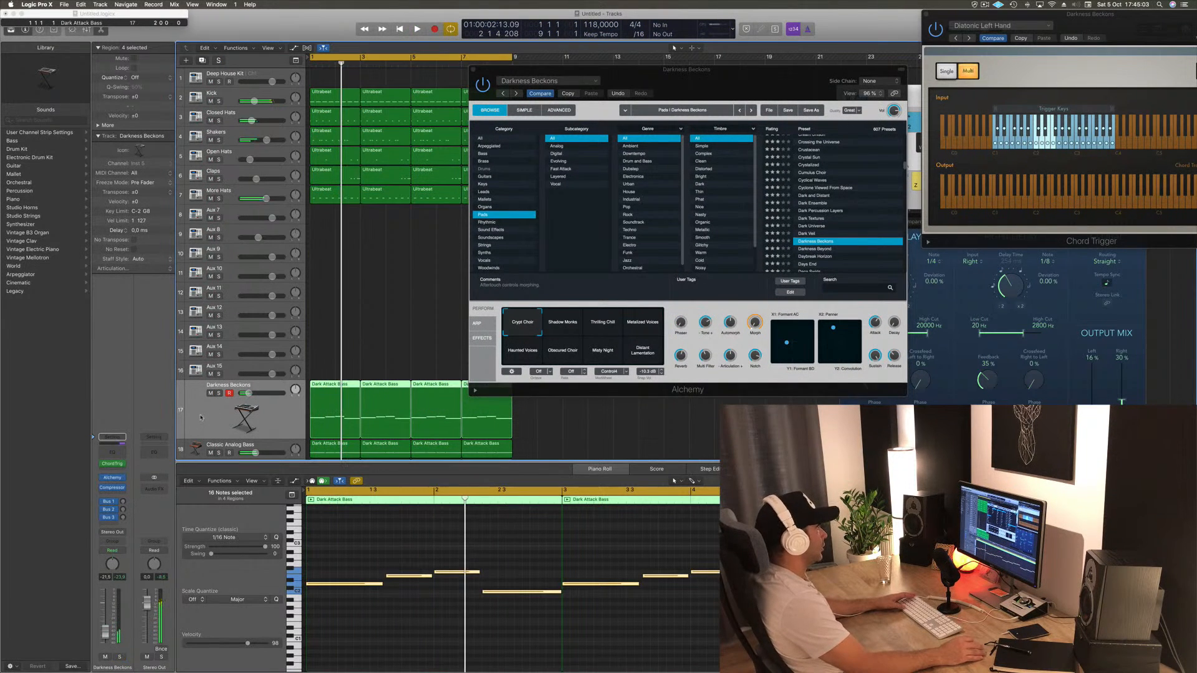
{"action": "scroll", "coordinate": [809, 206], "scroll_direction": "down", "scroll_amount": 4}
{"action": "left_click", "coordinate": [809, 203]}
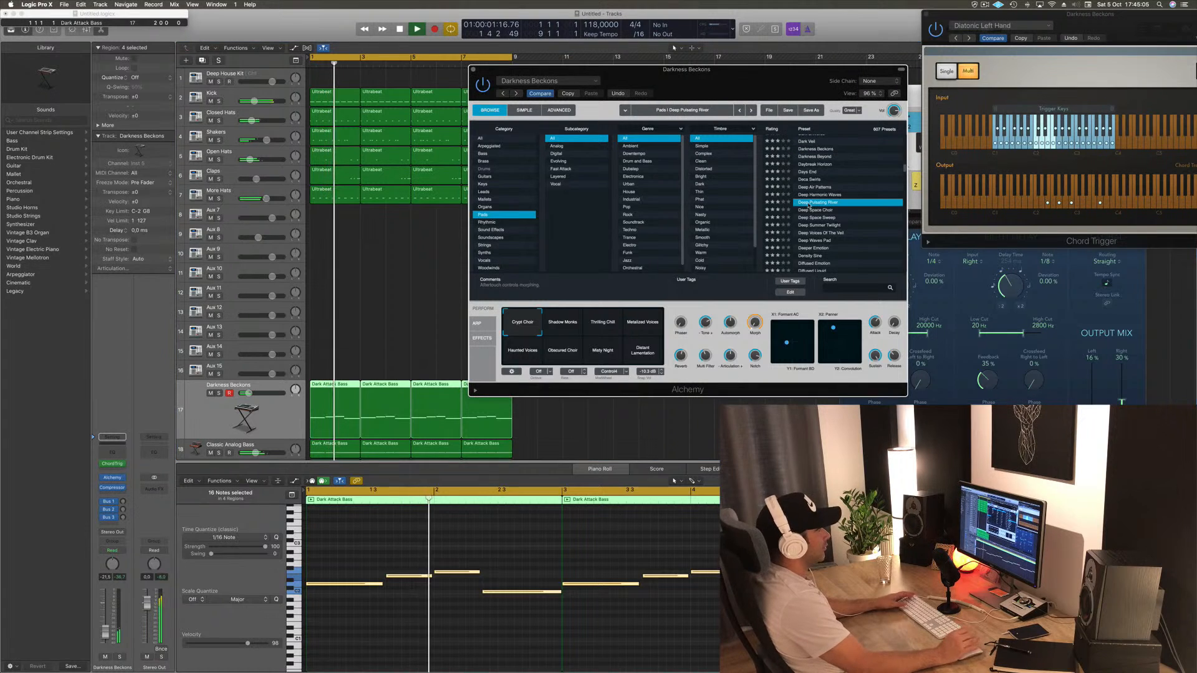
{"action": "key", "text": "space"}
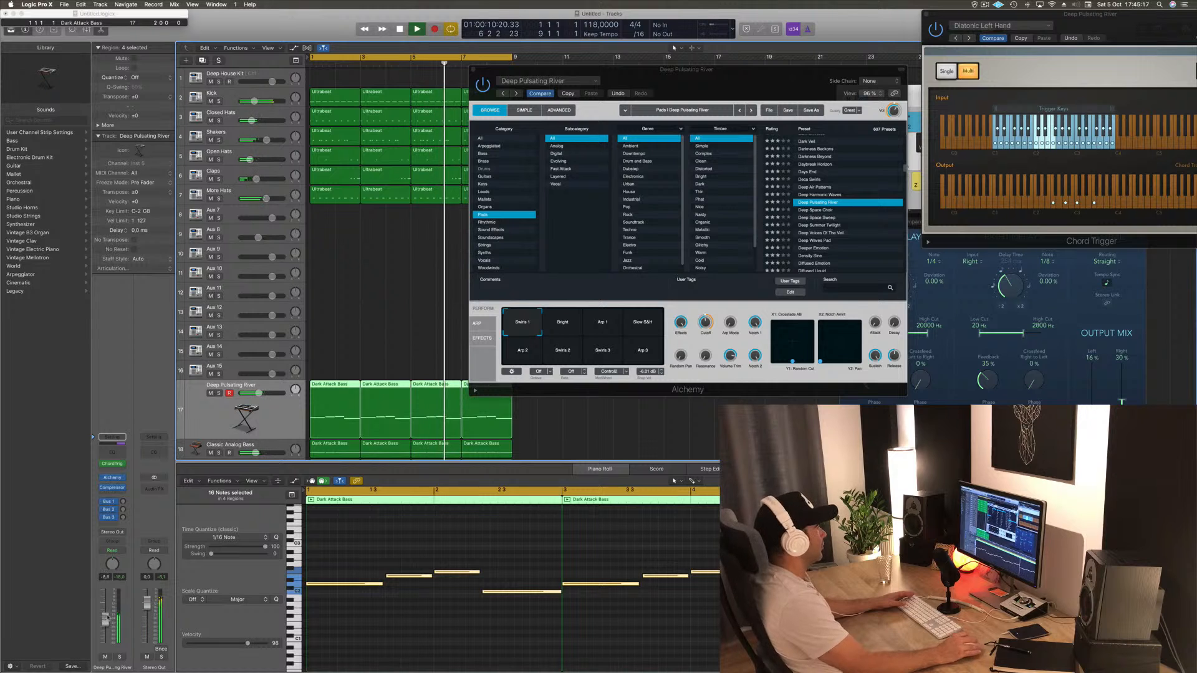
- Audition Deep Pulsating River's performance snapshots in Alchemy with the loop playing and settle on Swirls 2
{"action": "left_click", "coordinate": [558, 329]}
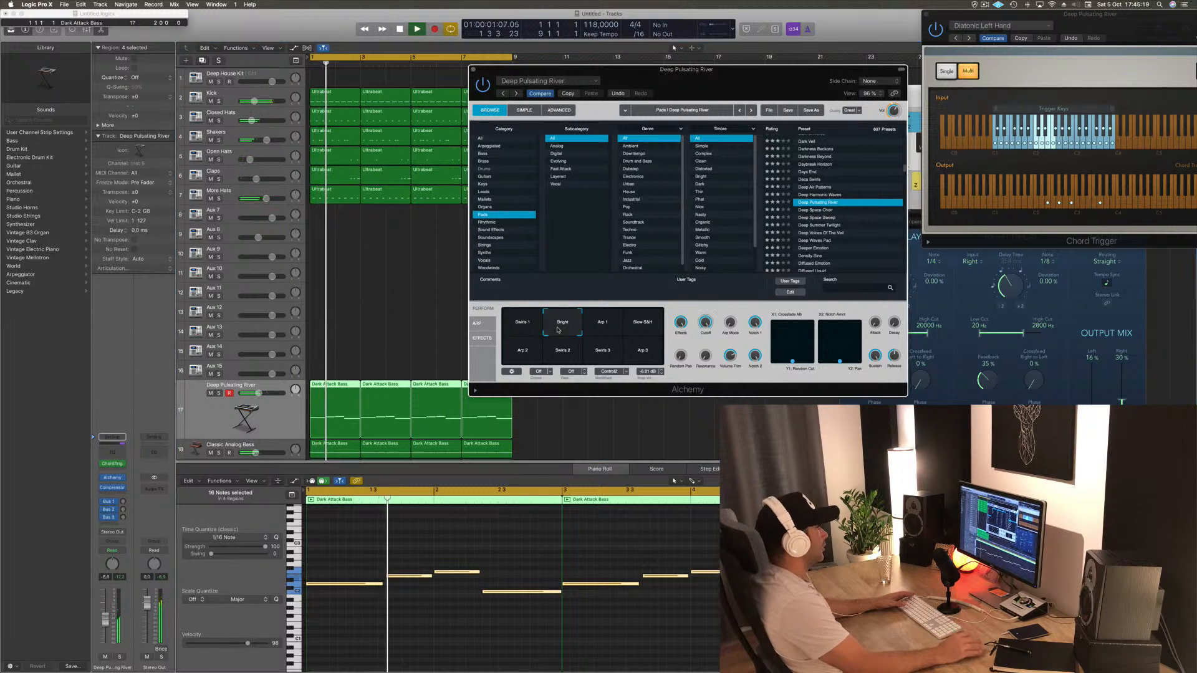
{"action": "left_click", "coordinate": [602, 322]}
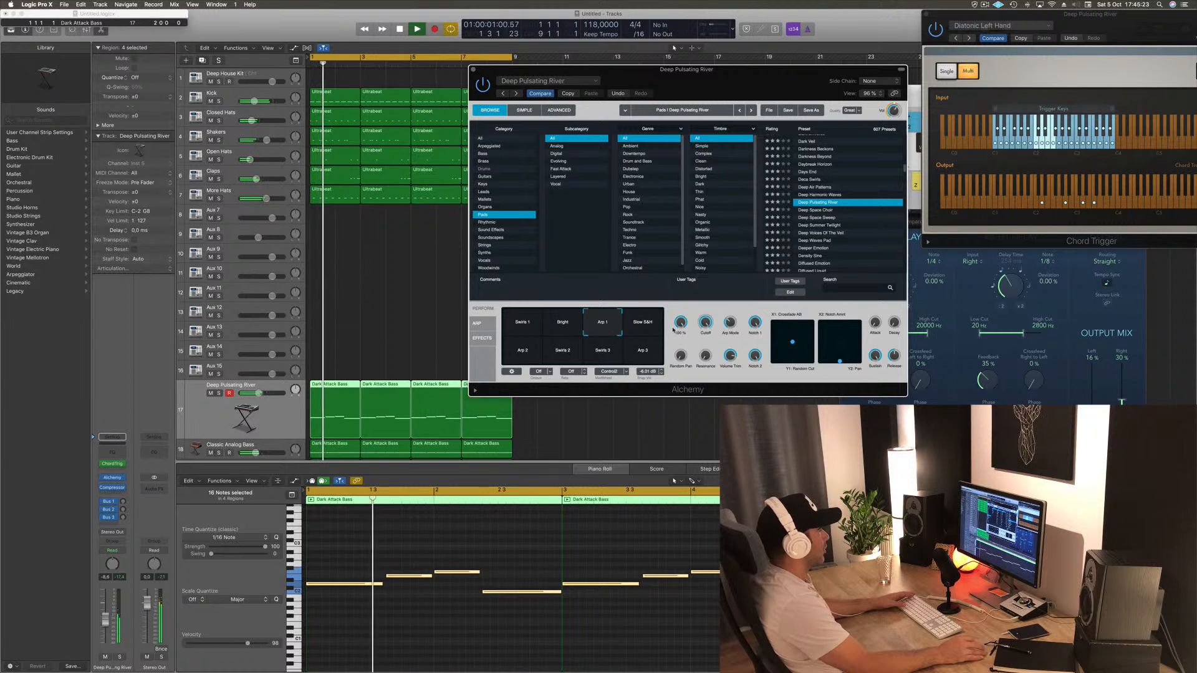
{"action": "left_click_drag", "start_coordinate": [745, 86], "coordinate": [820, 89]}
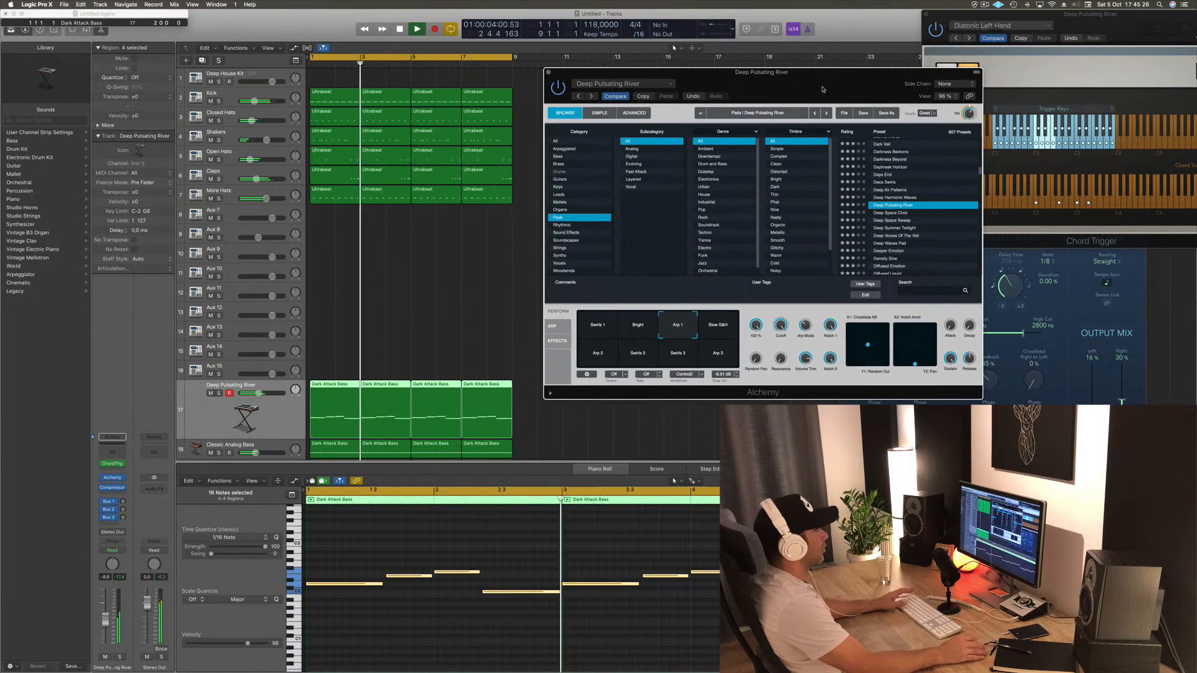
{"action": "left_click", "coordinate": [723, 327]}
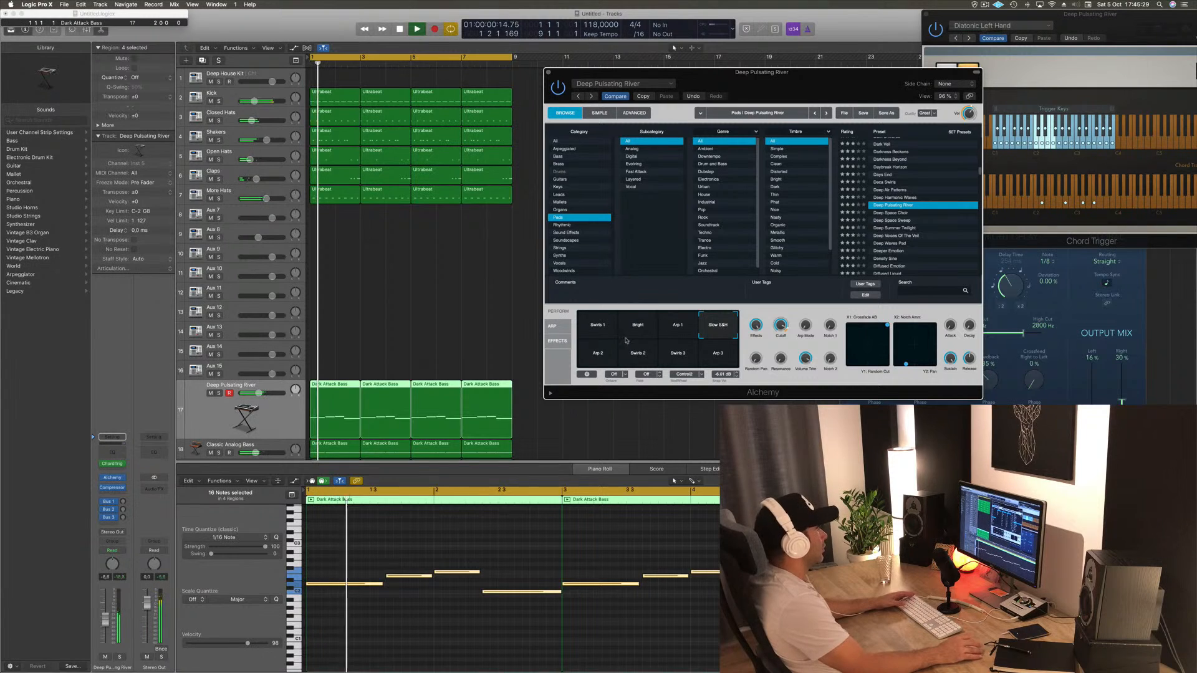
{"action": "left_click", "coordinate": [599, 352]}
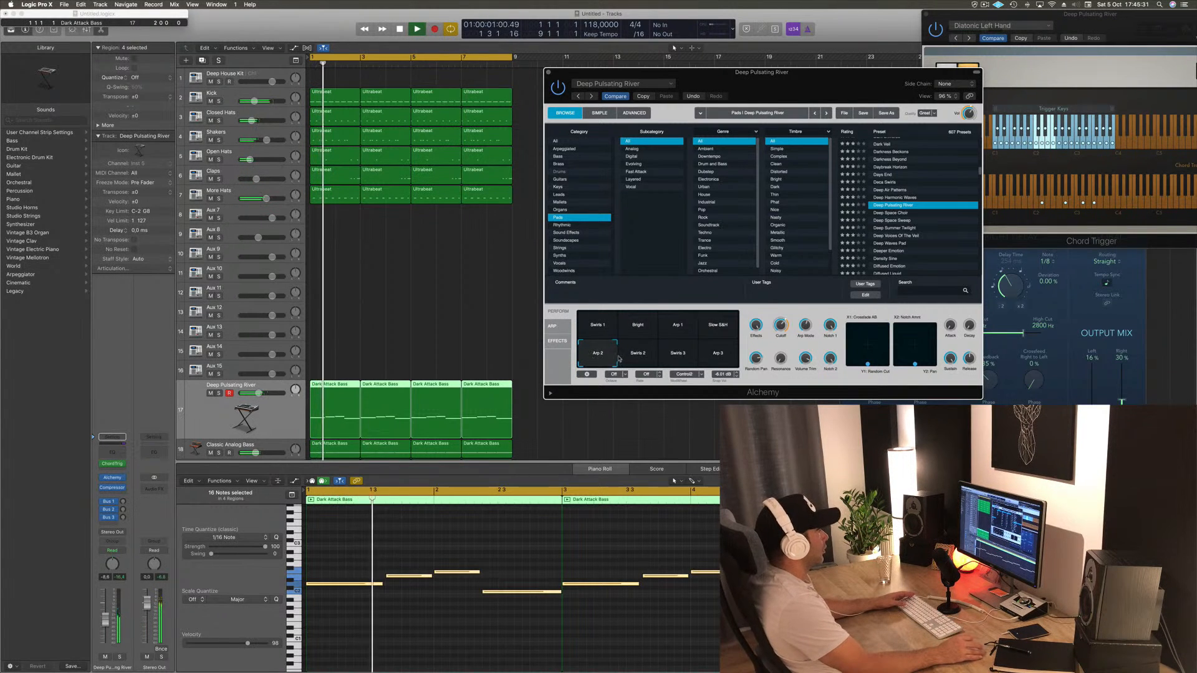
{"action": "left_click", "coordinate": [644, 355]}
{"action": "key", "text": "space"}
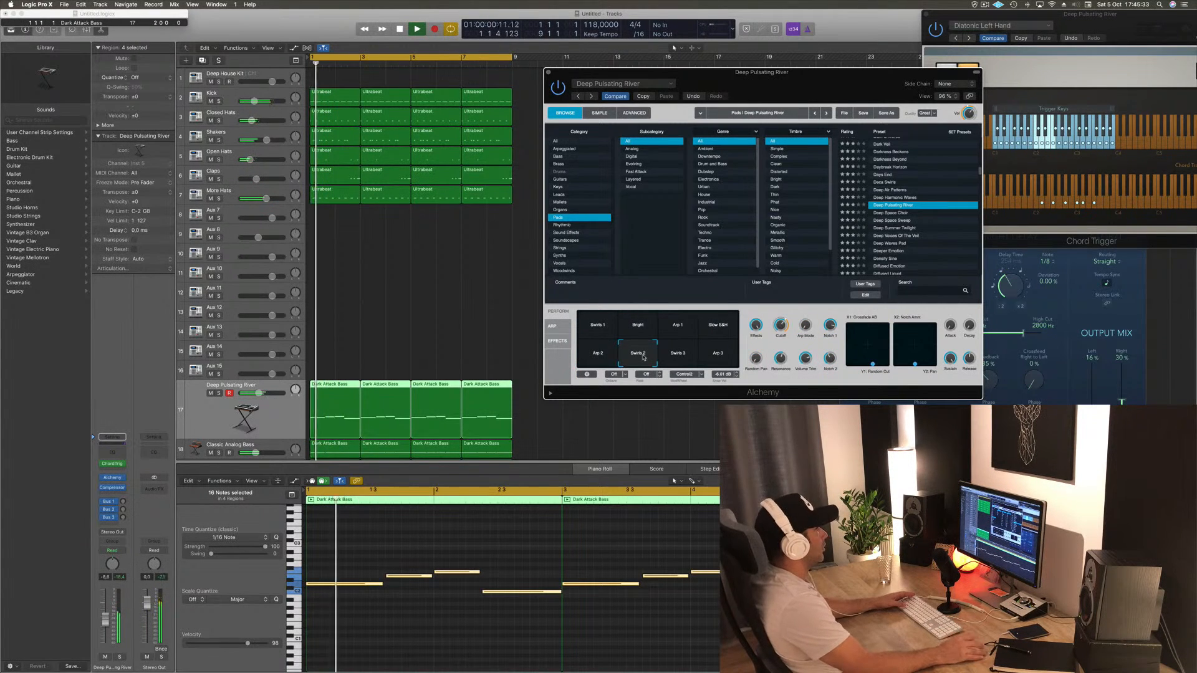
{"action": "left_click", "coordinate": [682, 354]}
{"action": "key", "text": "space"}
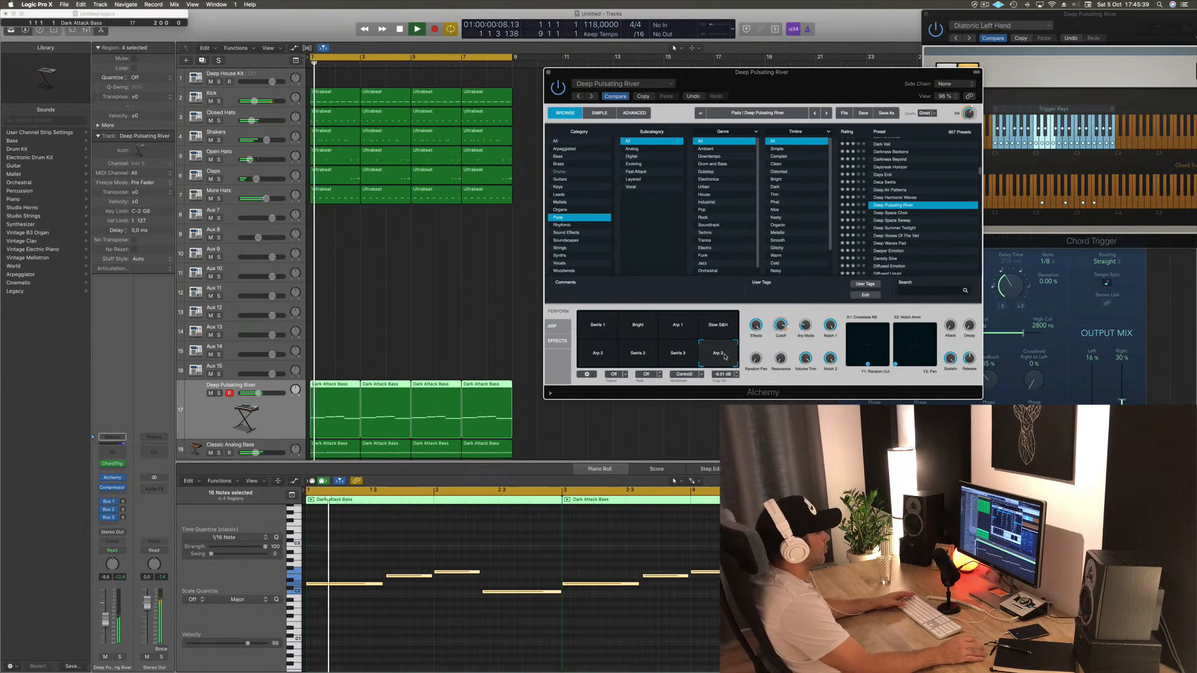
{"action": "left_click", "coordinate": [599, 328]}
{"action": "key", "text": "space"}
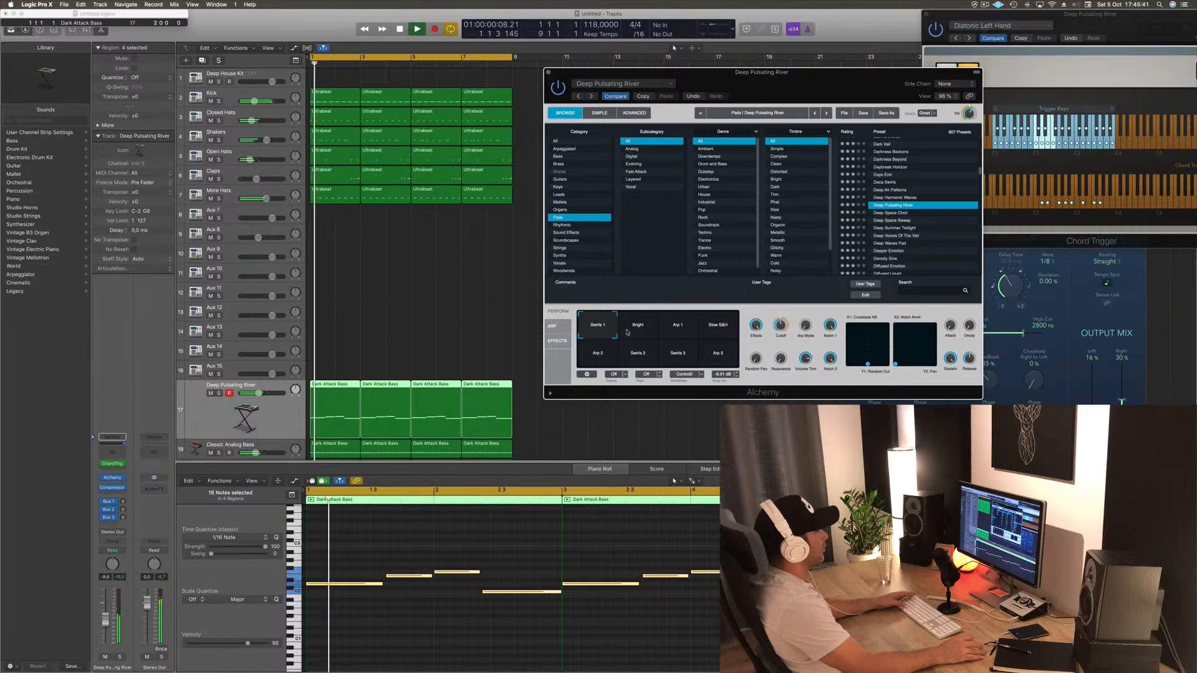
{"action": "left_click", "coordinate": [642, 353]}
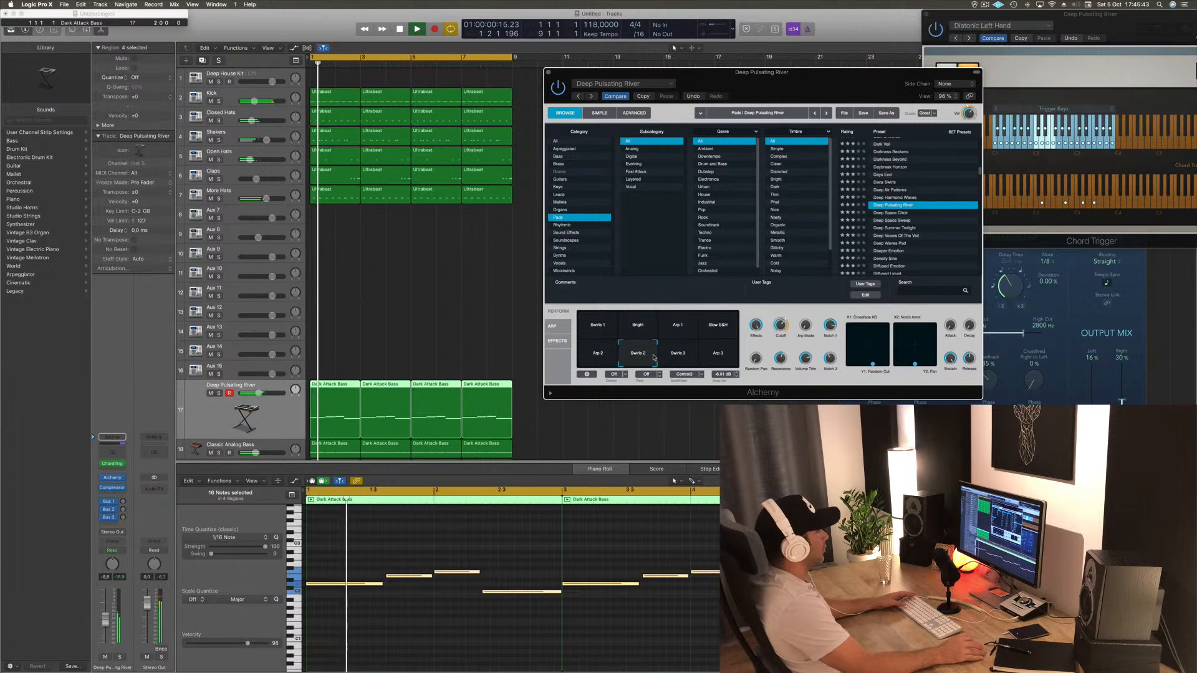
- Check the Deep Pulsating River track in solo, return to the full loop and lower its volume to about -11.2 dB
{"action": "left_click", "coordinate": [218, 393]}
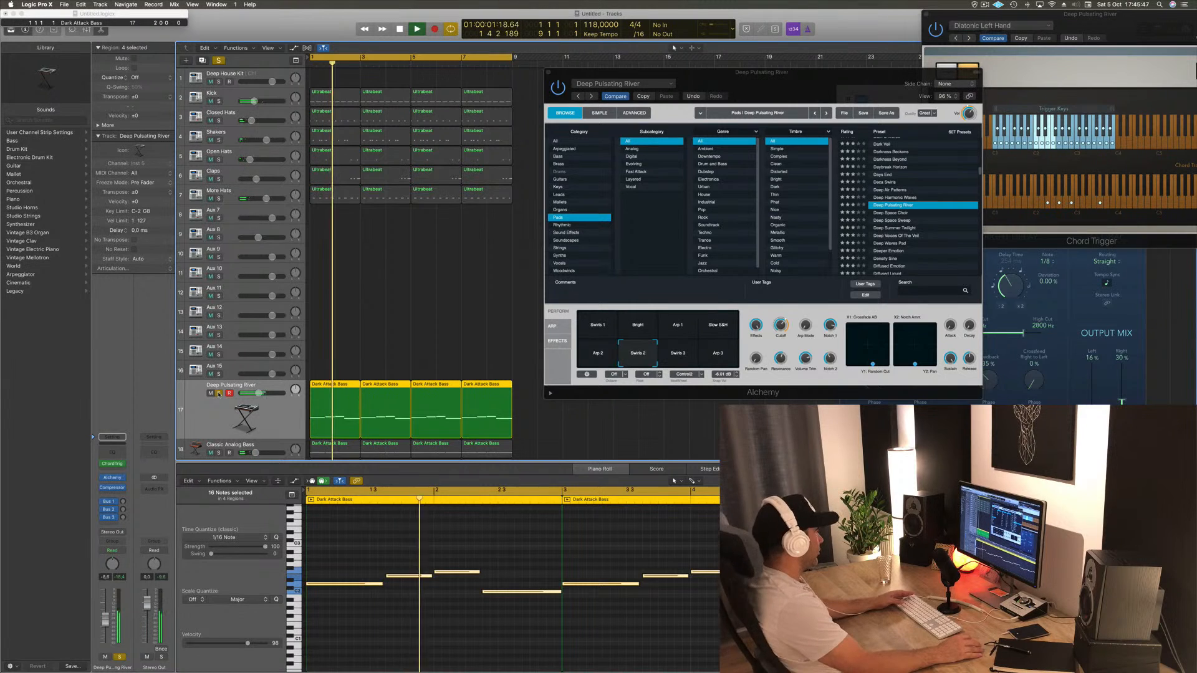
{"action": "key", "text": "s"}
{"action": "key", "text": "space"}
{"action": "key", "text": "space"}
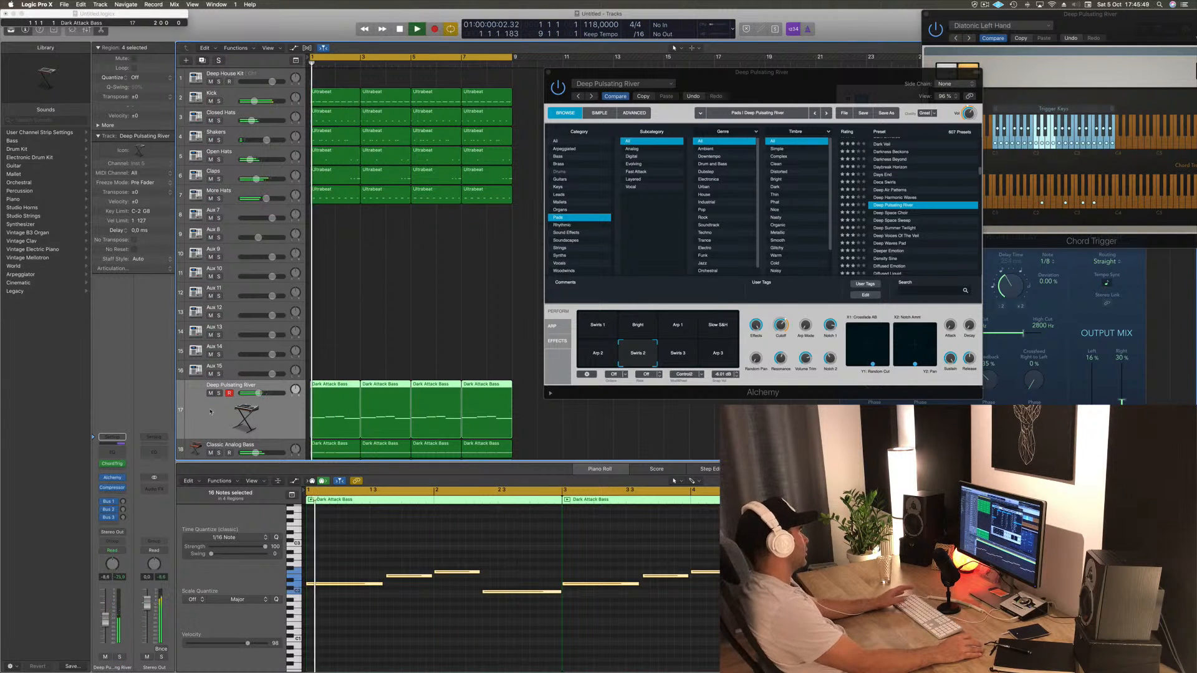
{"action": "left_click_drag", "start_coordinate": [105, 625], "coordinate": [106, 622]}
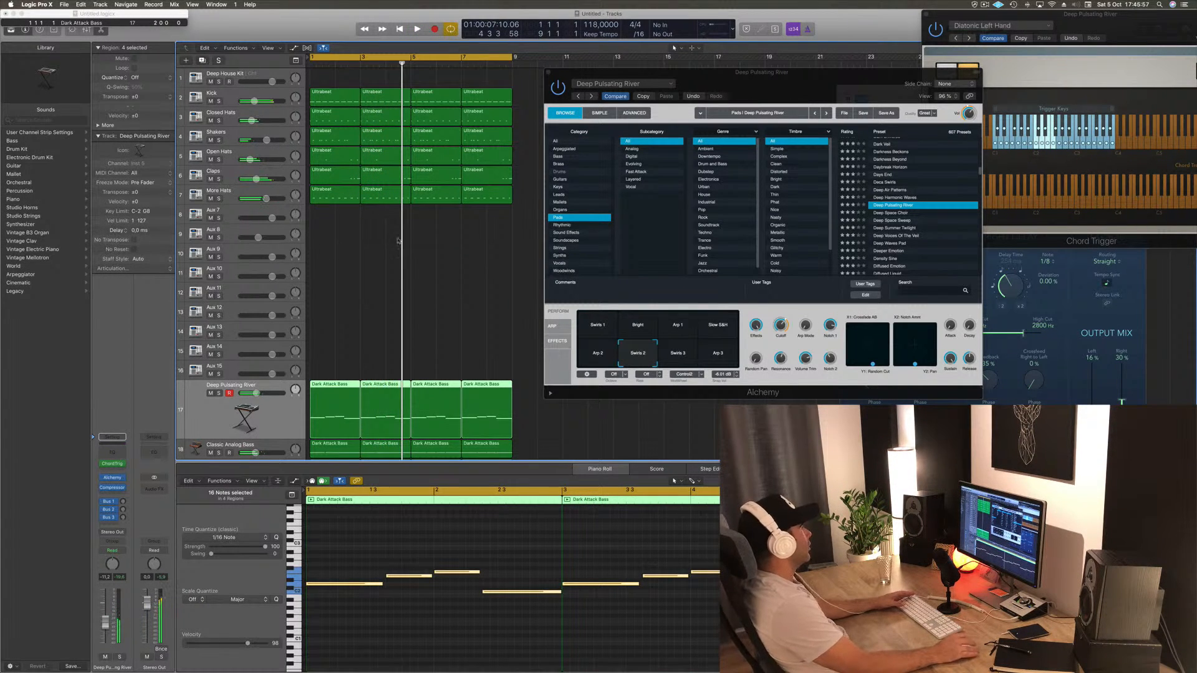
- Duplicate the Deep Pulsating River track and copy its four Dark Attack Bass regions onto the new track
{"action": "key", "text": "super+d"}
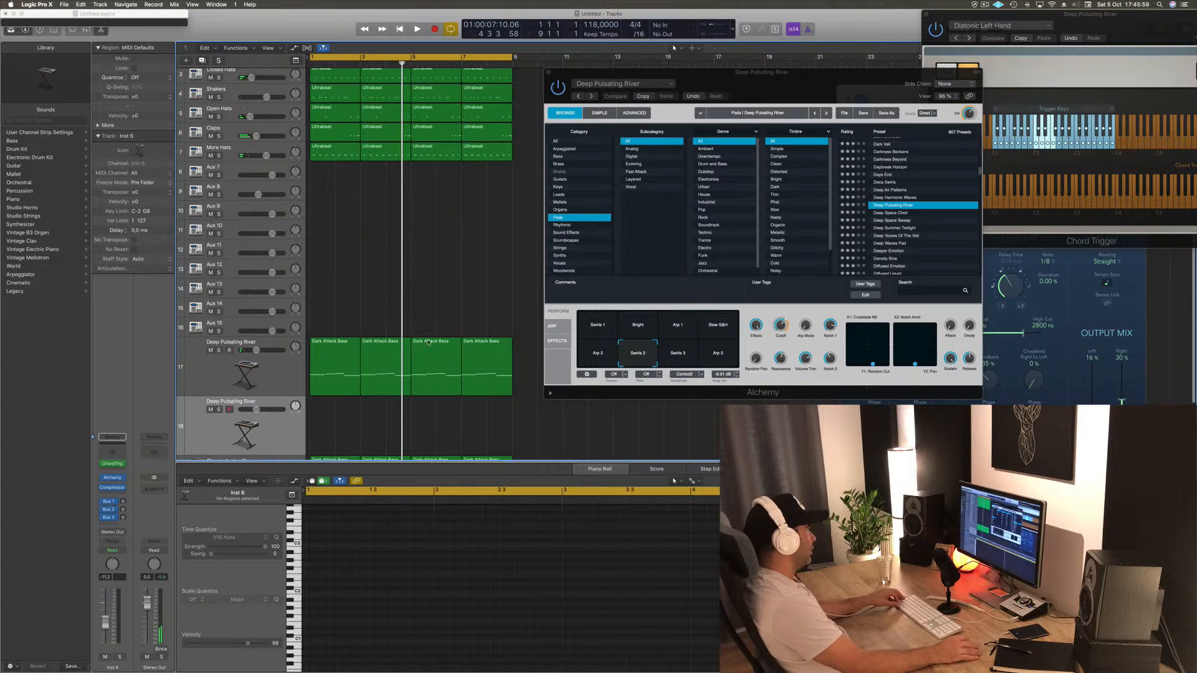
{"action": "left_click_drag", "start_coordinate": [346, 363], "coordinate": [327, 409]}
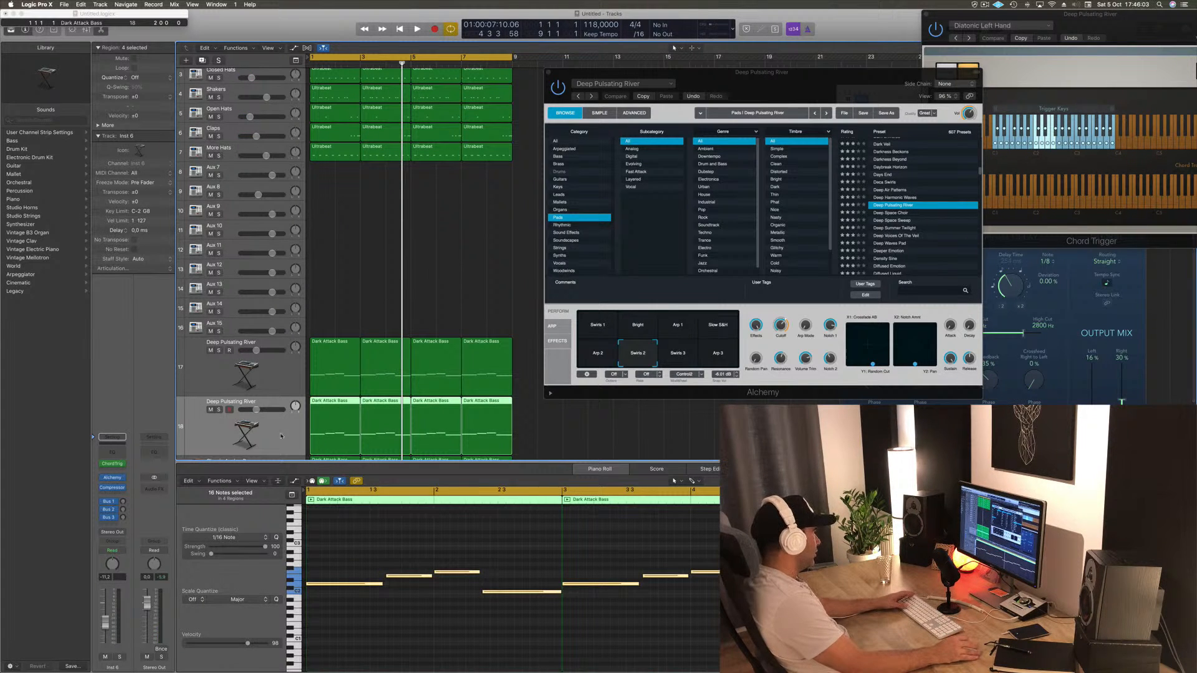
{"action": "key", "text": "space"}
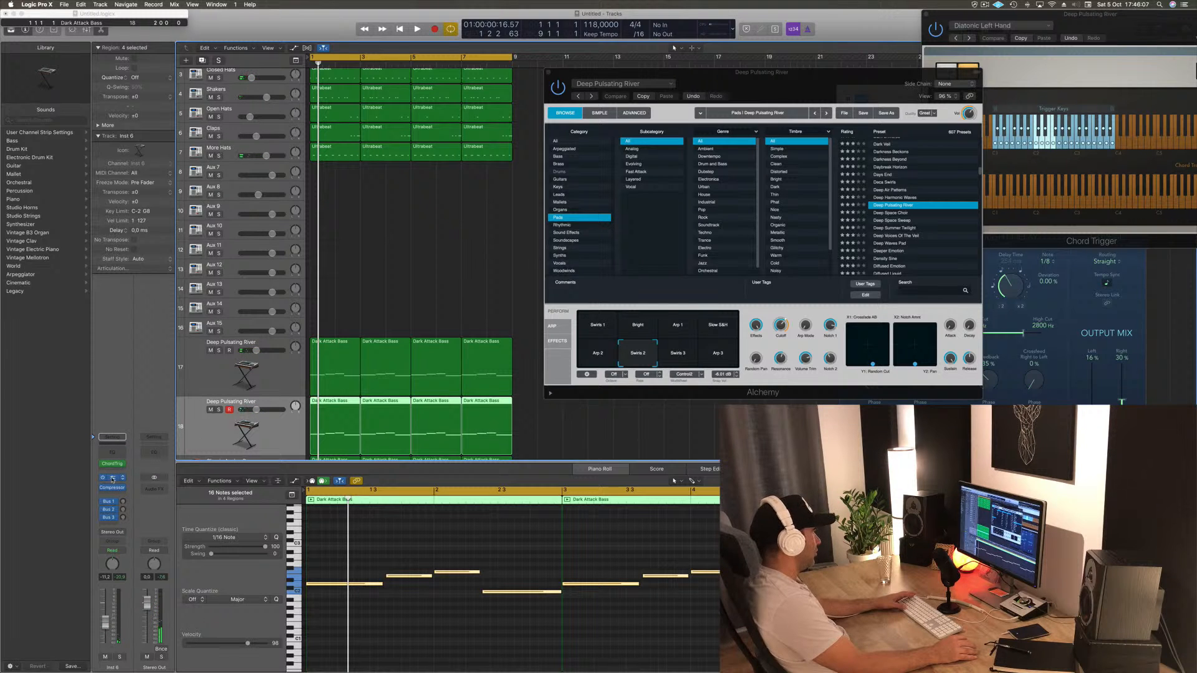
- Open the duplicate track's Alchemy beside the original and choose the Arp 1 snapshot, listening with the loop
{"action": "left_click", "coordinate": [113, 479]}
{"action": "left_click_drag", "start_coordinate": [311, 35], "coordinate": [1035, 103]}
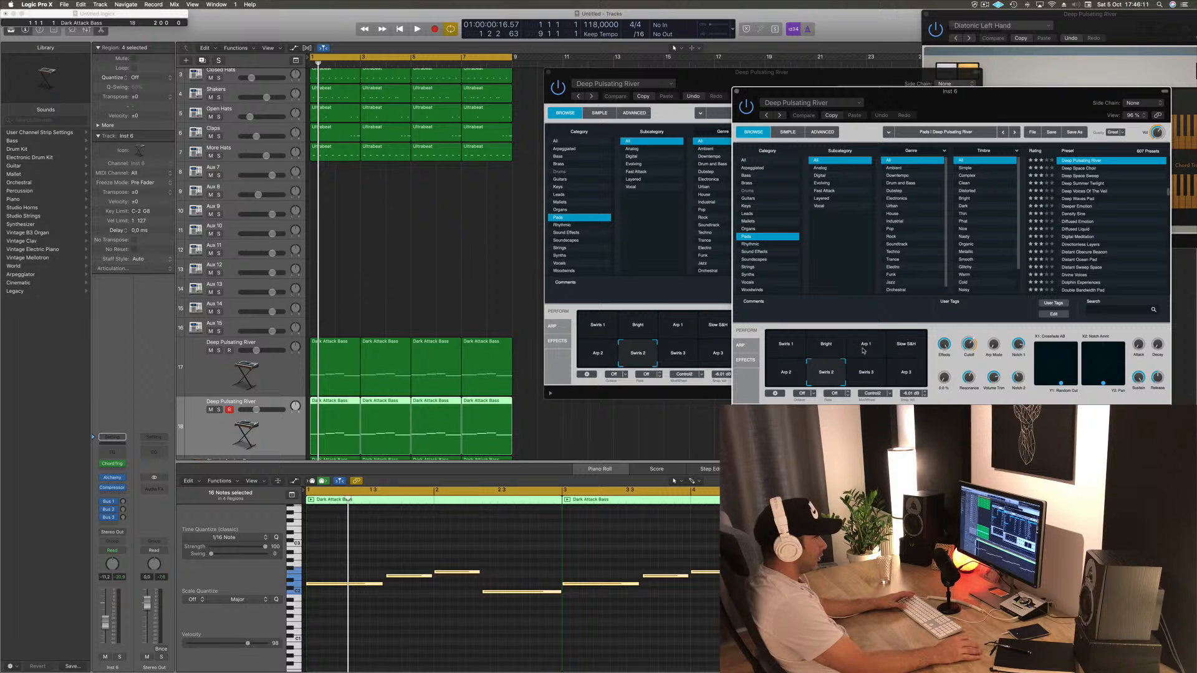
{"action": "key", "text": "space"}
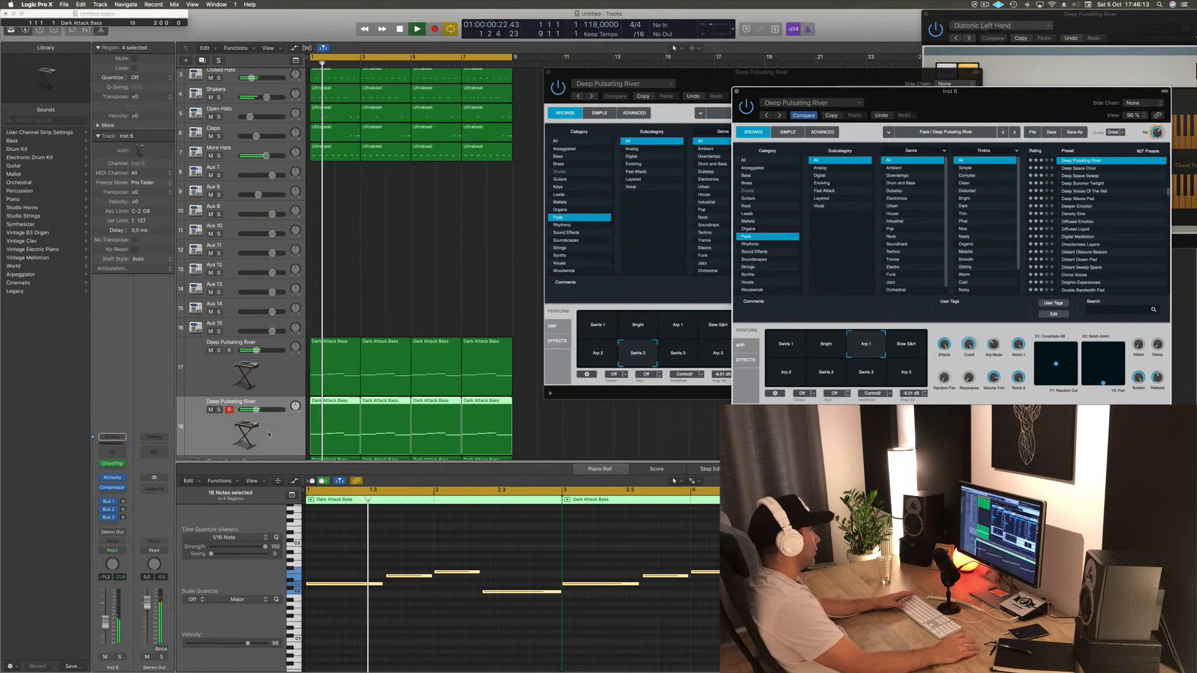
{"action": "left_click", "coordinate": [268, 434]}
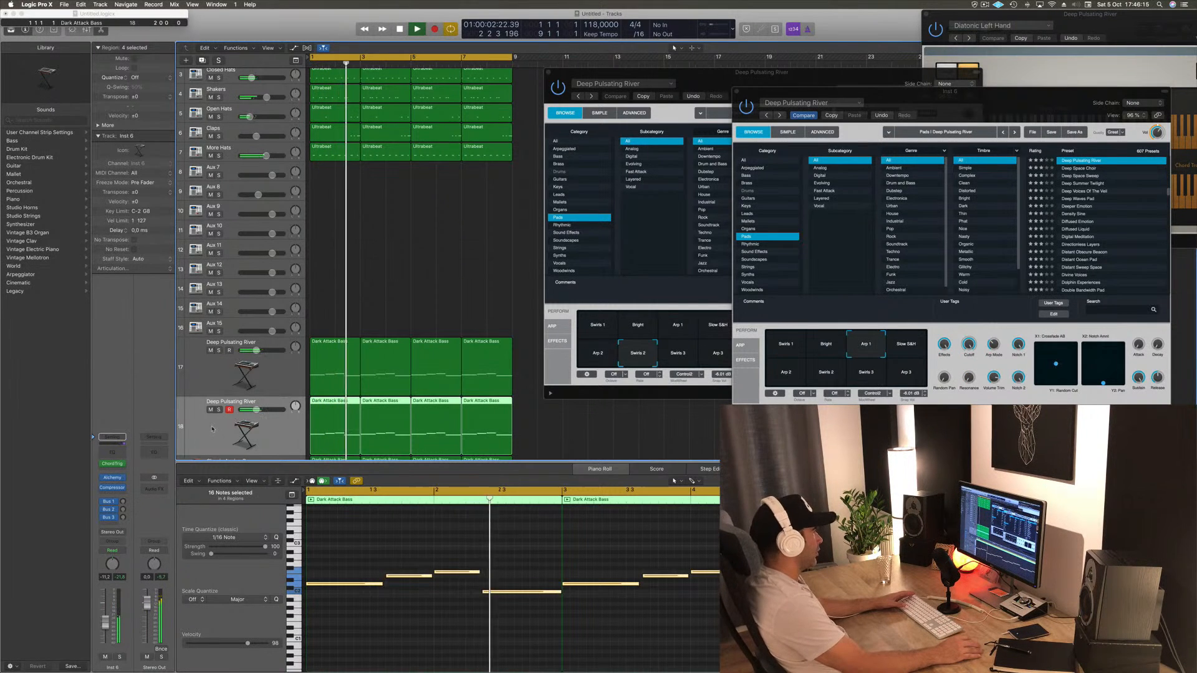
- Switch the original track's Alchemy to the Arp 1 snapshot and lower the duplicate track's volume to about -14 dB
{"action": "left_click", "coordinate": [610, 340]}
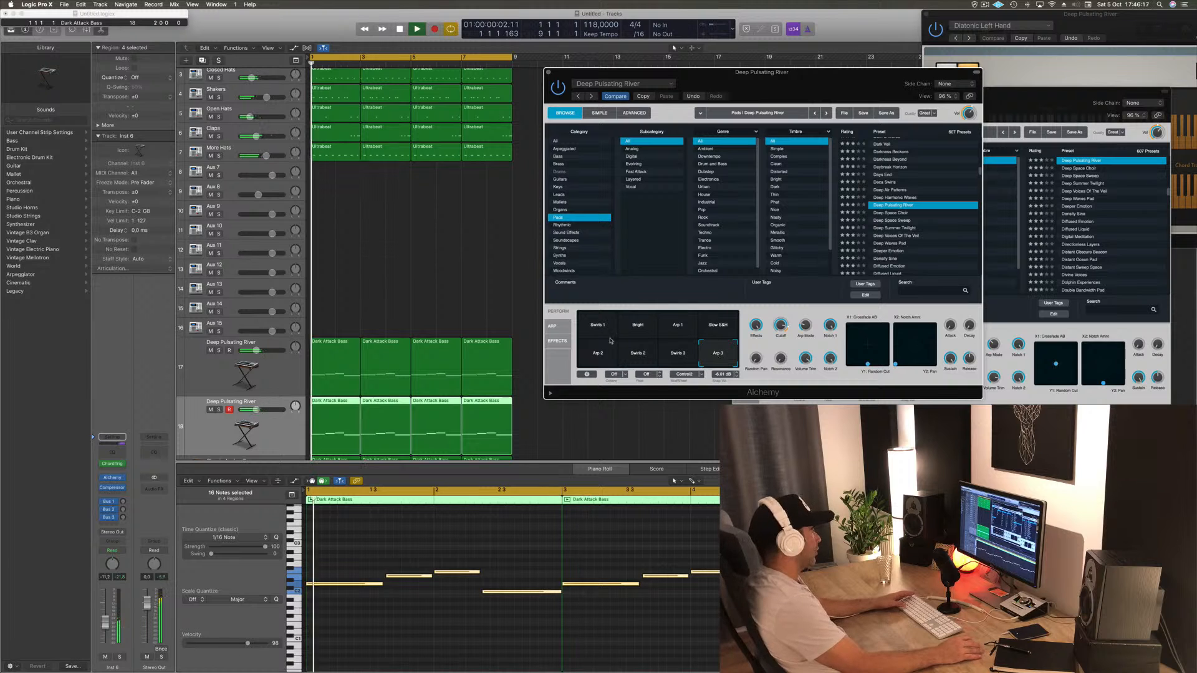
{"action": "left_click", "coordinate": [676, 325]}
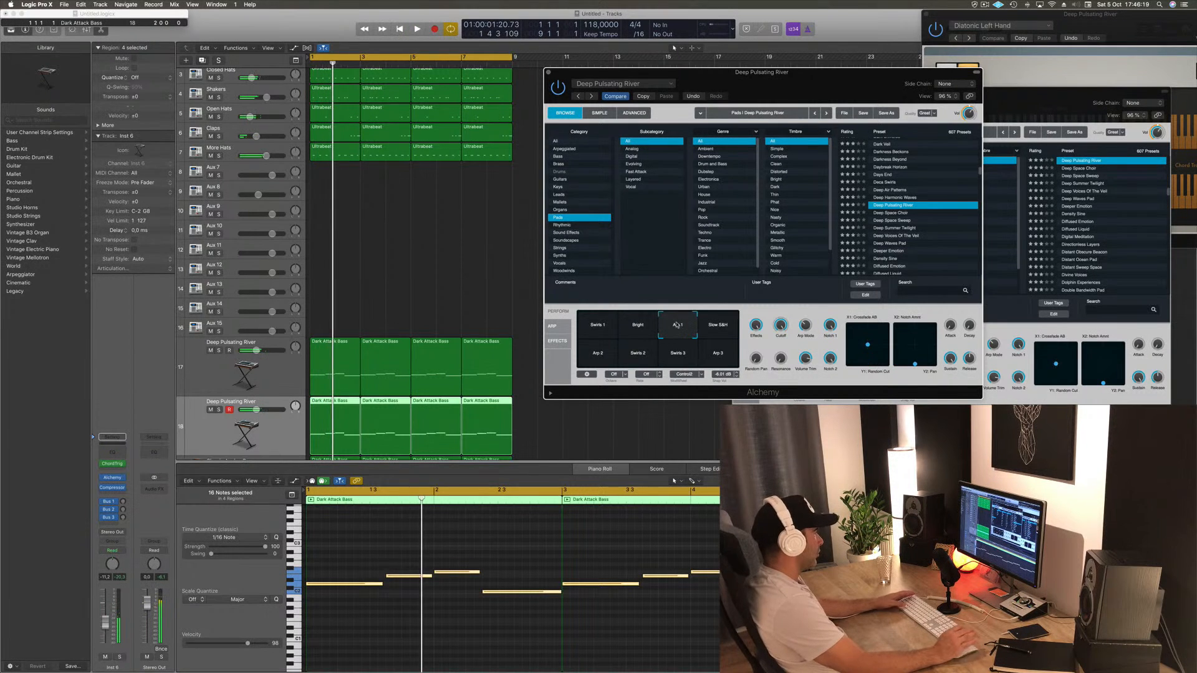
{"action": "left_click", "coordinate": [72, 587]}
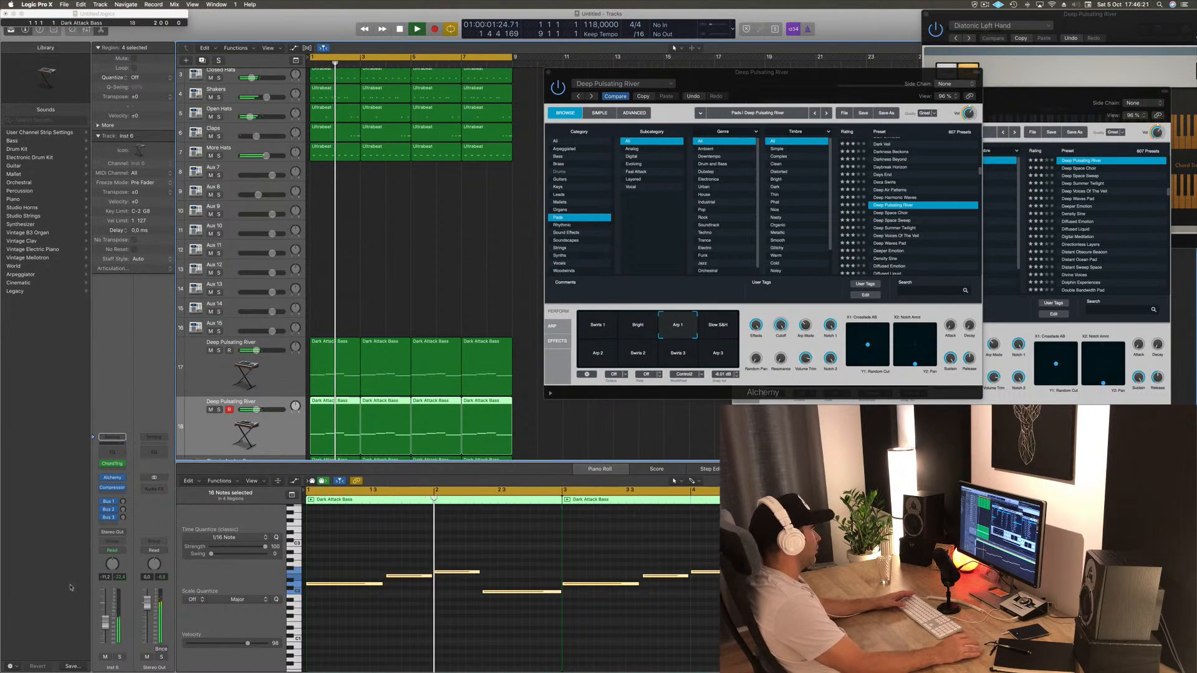
{"action": "left_click_drag", "start_coordinate": [105, 620], "coordinate": [106, 627]}
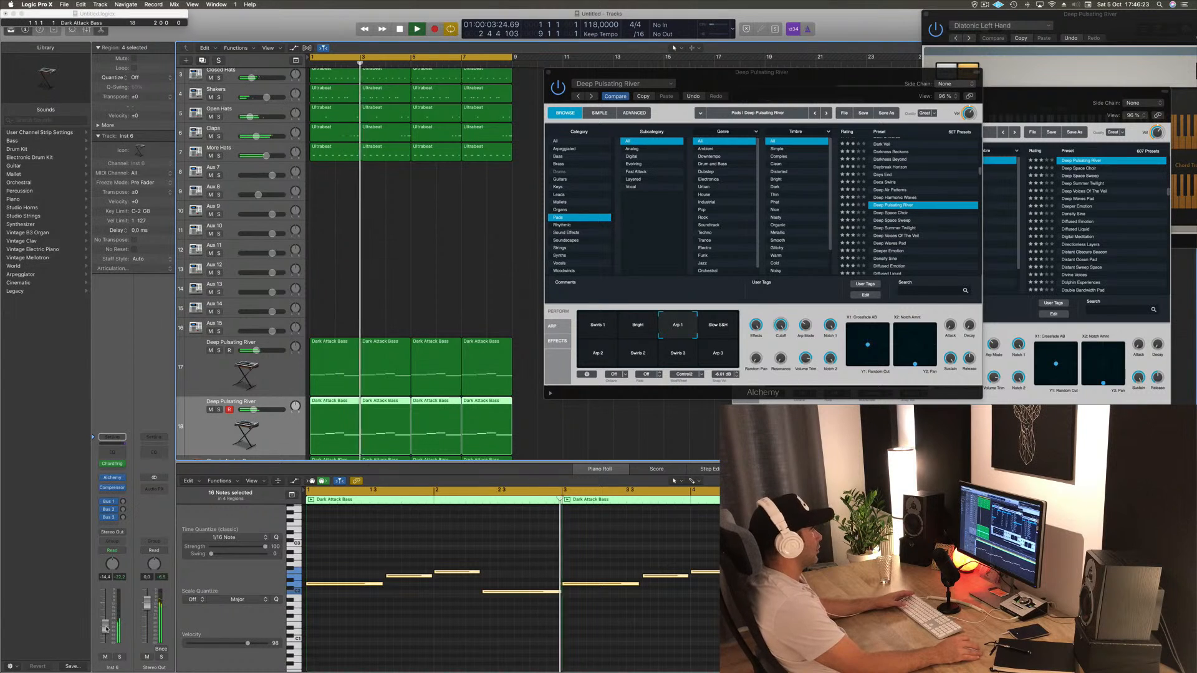
- Adjust the Cutoff in the duplicate track's Alchemy and audition the Bright and Arp 2 snapshots before choosing Swirls 3
{"action": "left_click", "coordinate": [781, 343]}
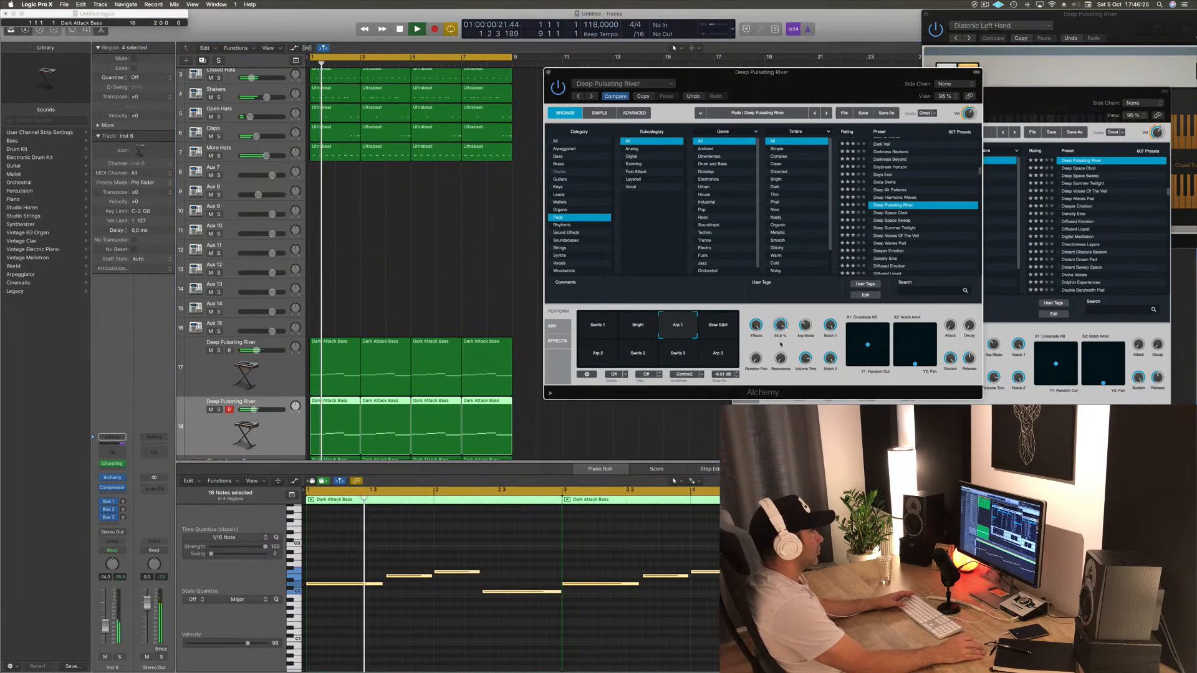
{"action": "left_click_drag", "start_coordinate": [780, 344], "coordinate": [780, 449]}
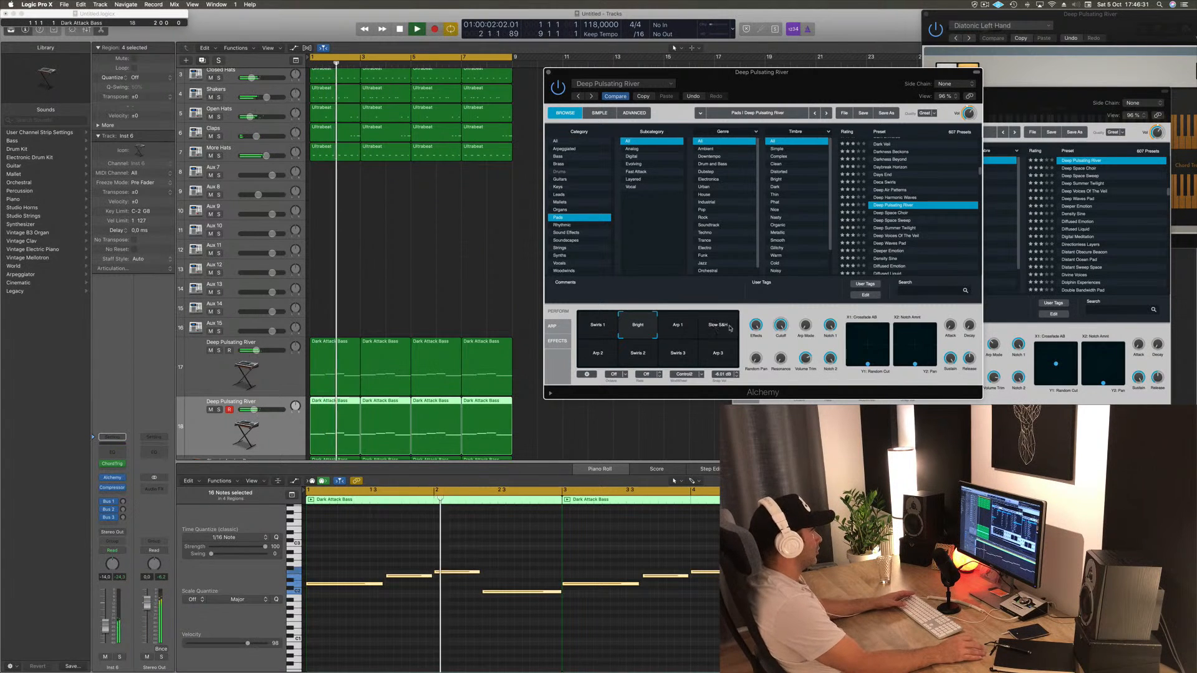
{"action": "left_click", "coordinate": [602, 354]}
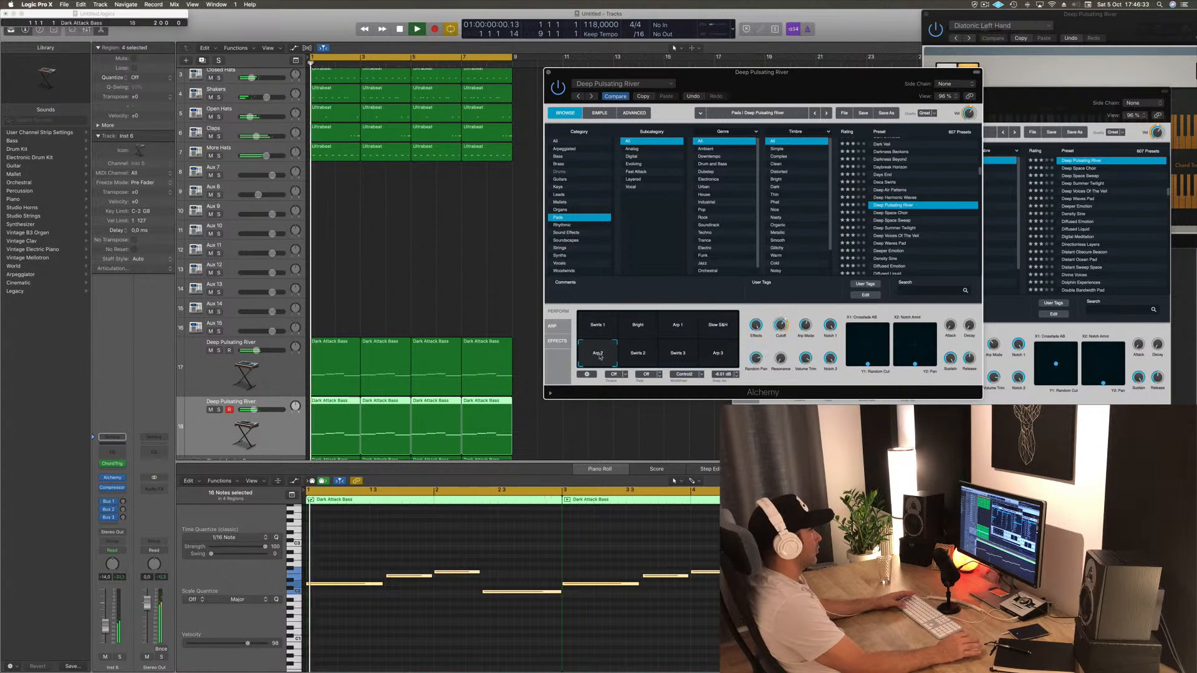
{"action": "left_click", "coordinate": [679, 353]}
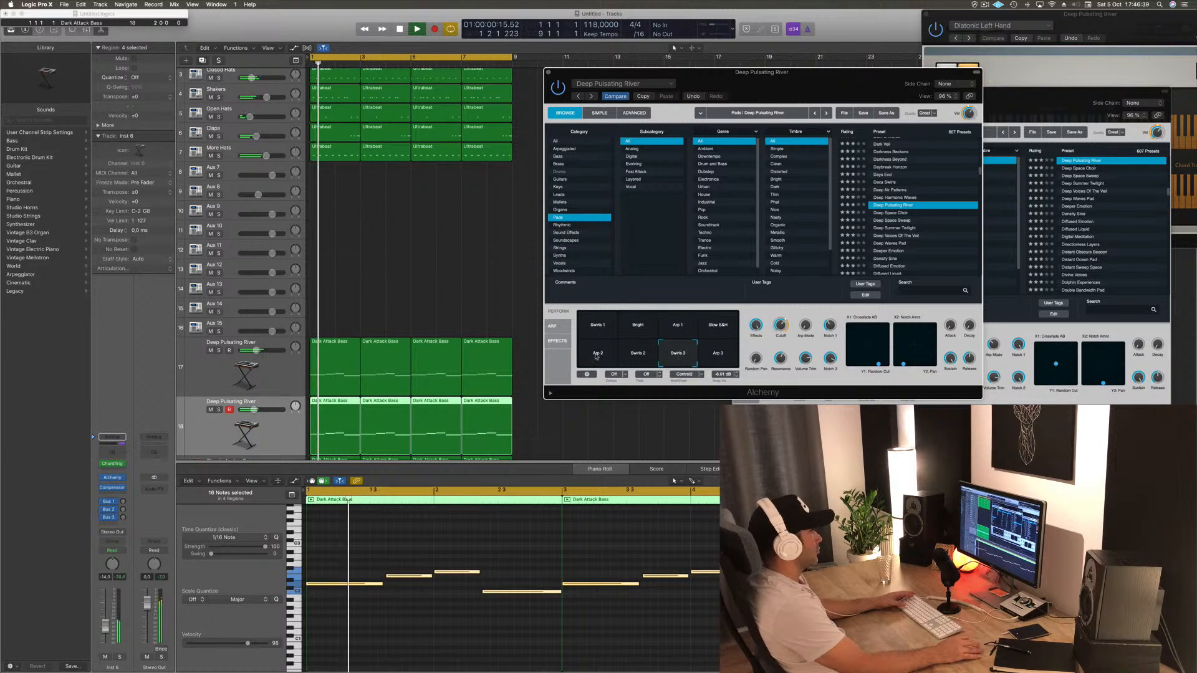
- Set the arpeggiator mode of the duplicate track's Alchemy to Chord and move its window clear of the arrangement
{"action": "left_click", "coordinate": [554, 327]}
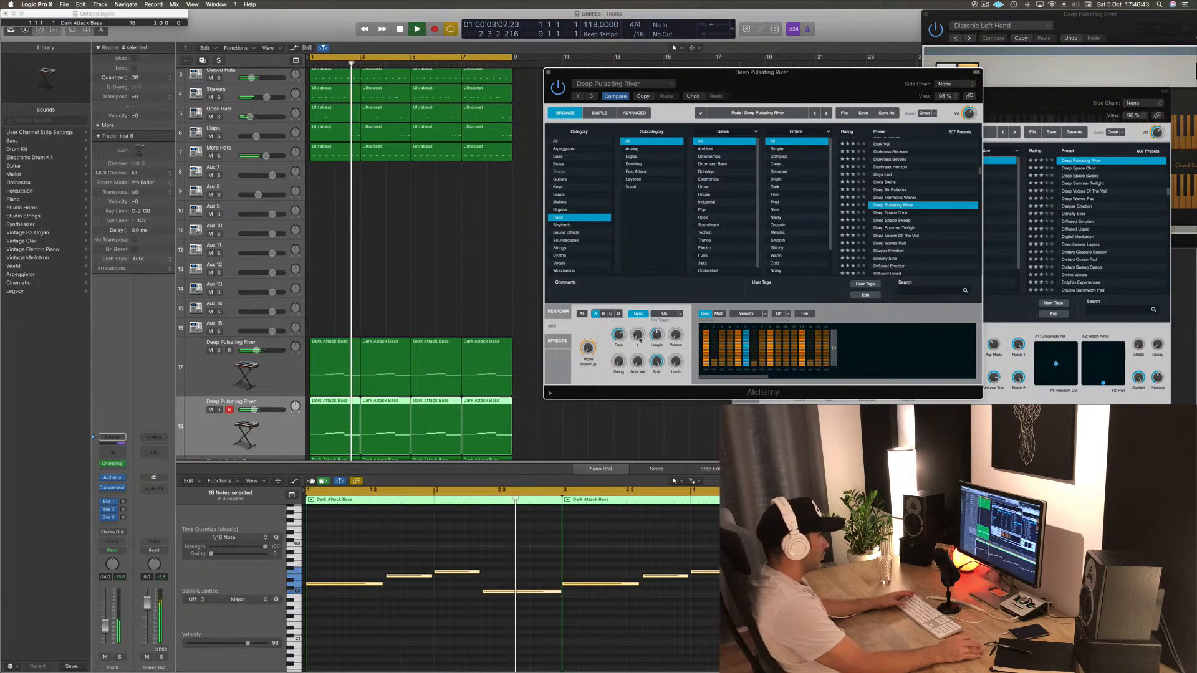
{"action": "left_click_drag", "start_coordinate": [587, 348], "coordinate": [589, 314]}
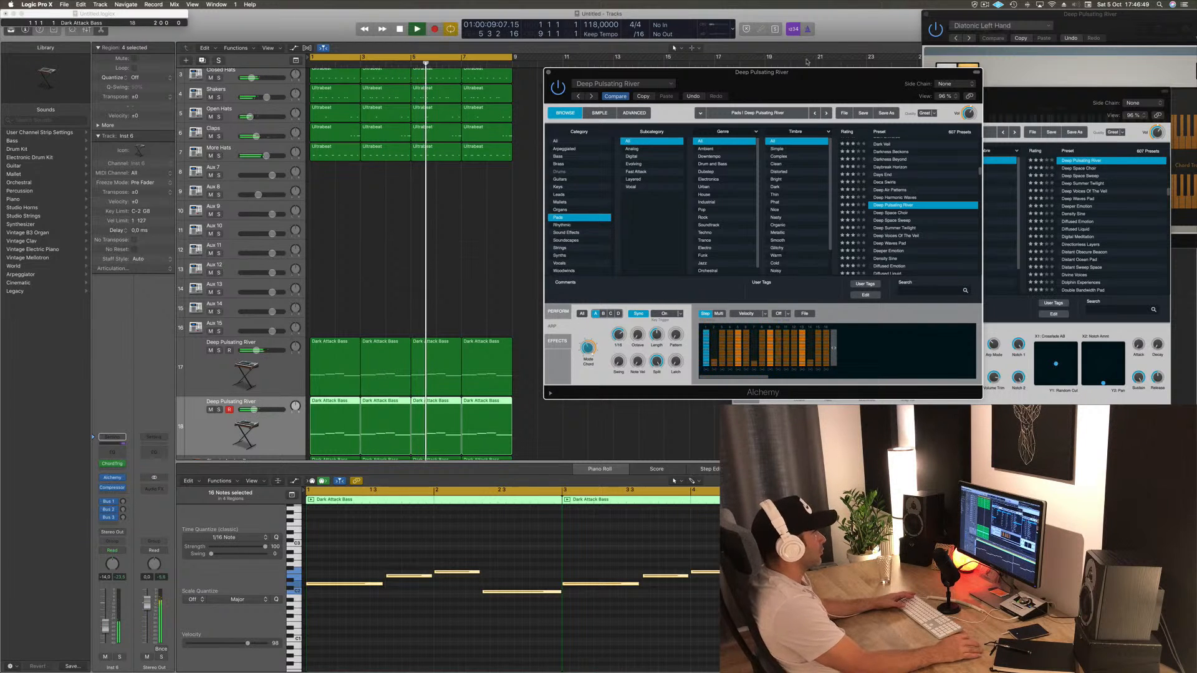
{"action": "left_click_drag", "start_coordinate": [817, 80], "coordinate": [789, 23]}
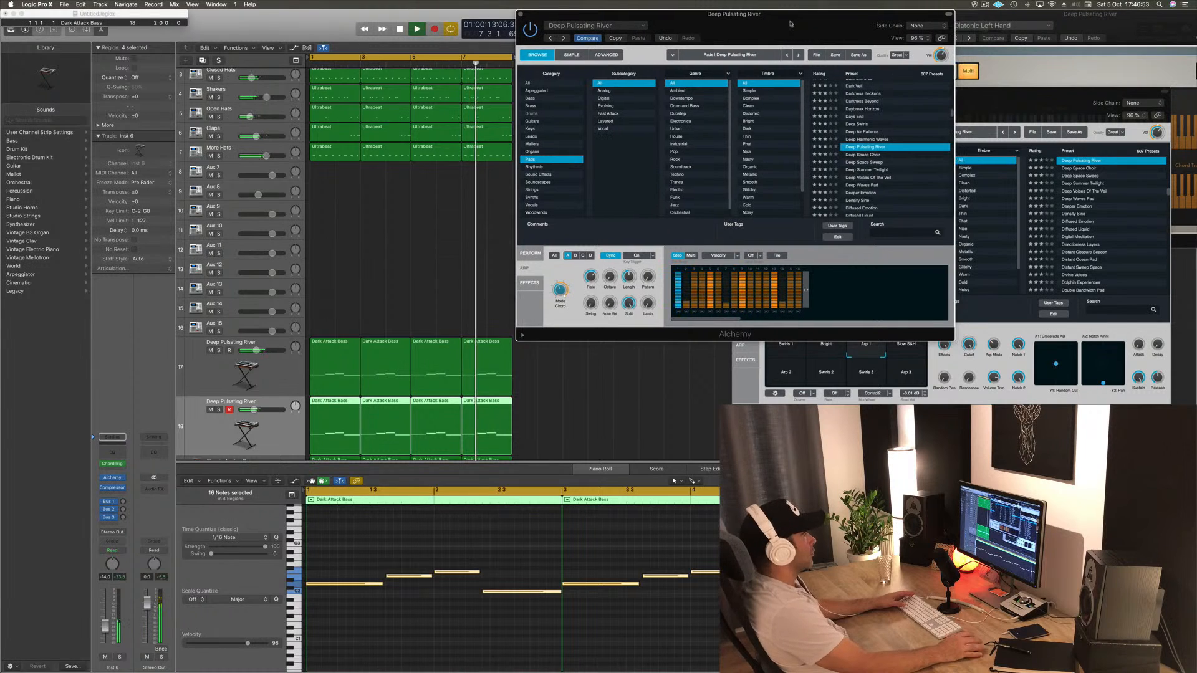
- Solo both Deep Pulsating River tracks together and lower the original track's volume to about -14.3 dB
{"action": "left_click", "coordinate": [219, 410]}
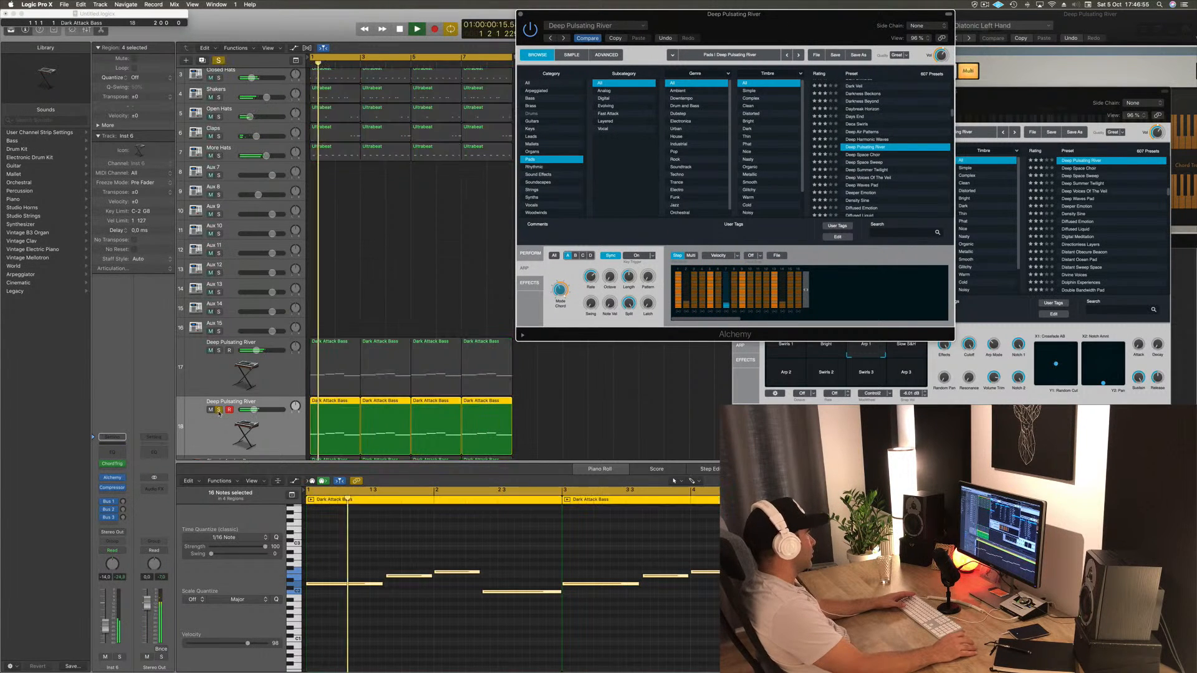
{"action": "left_click", "coordinate": [219, 350]}
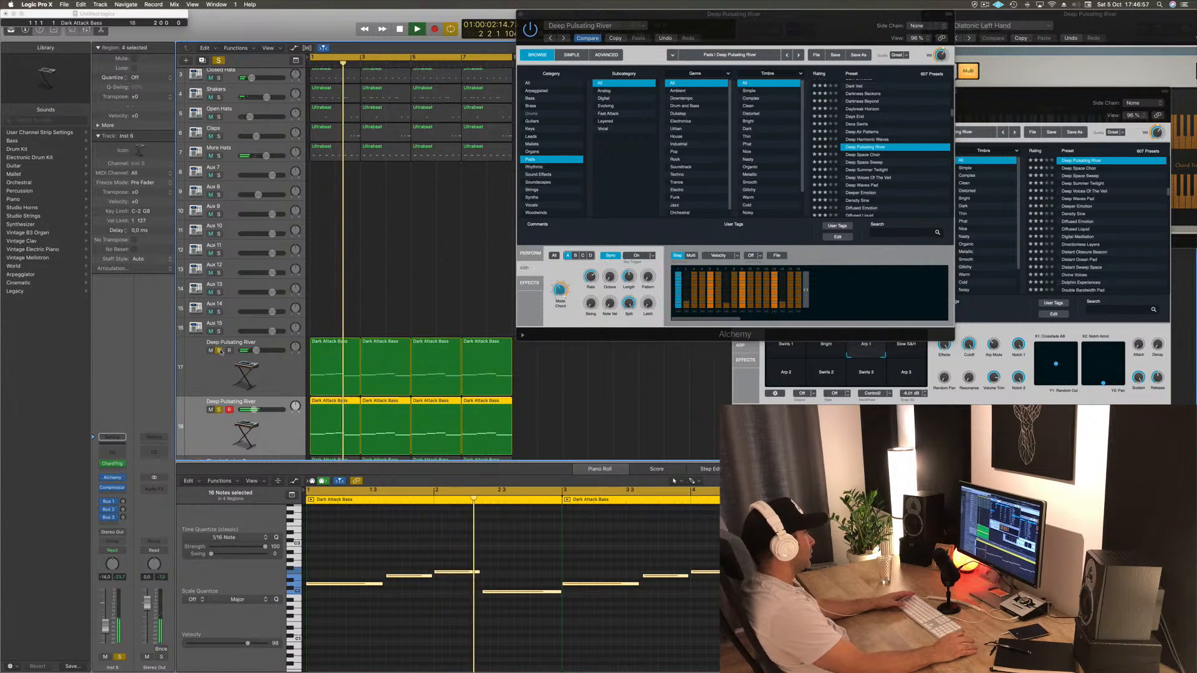
{"action": "left_click_drag", "start_coordinate": [256, 350], "coordinate": [253, 351]}
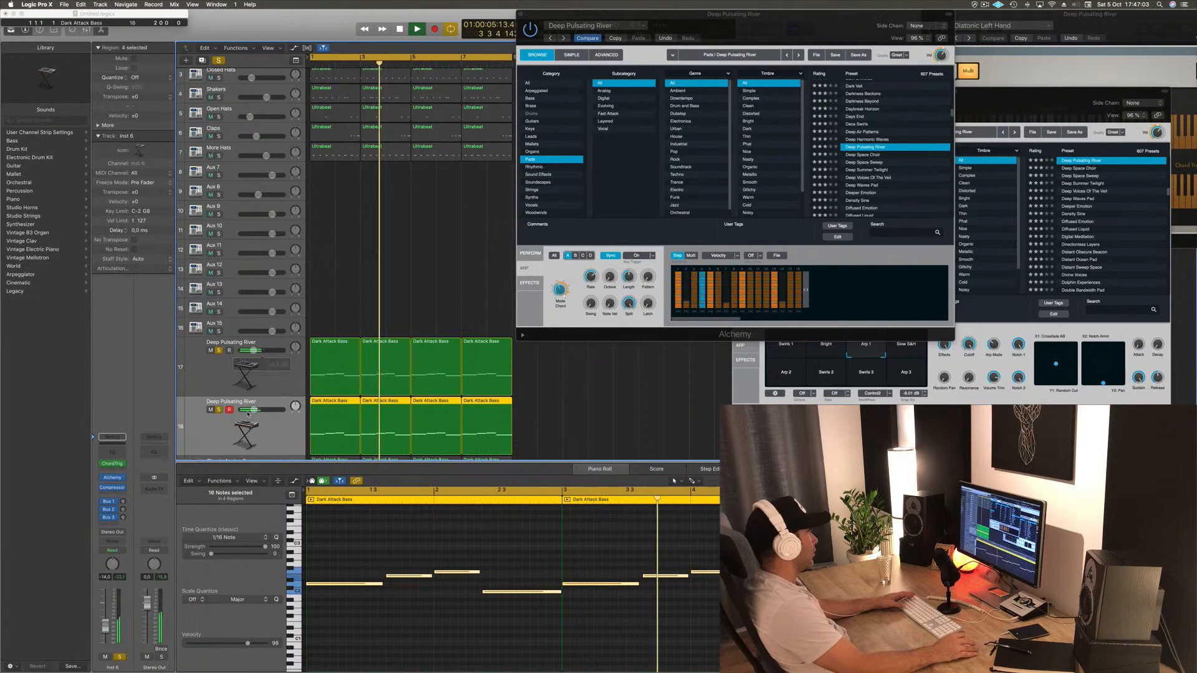
- Add a Channel EQ to the duplicate track with a 24 dB/Oct low cut at about 220 Hz, and close it
{"action": "left_click", "coordinate": [111, 452]}
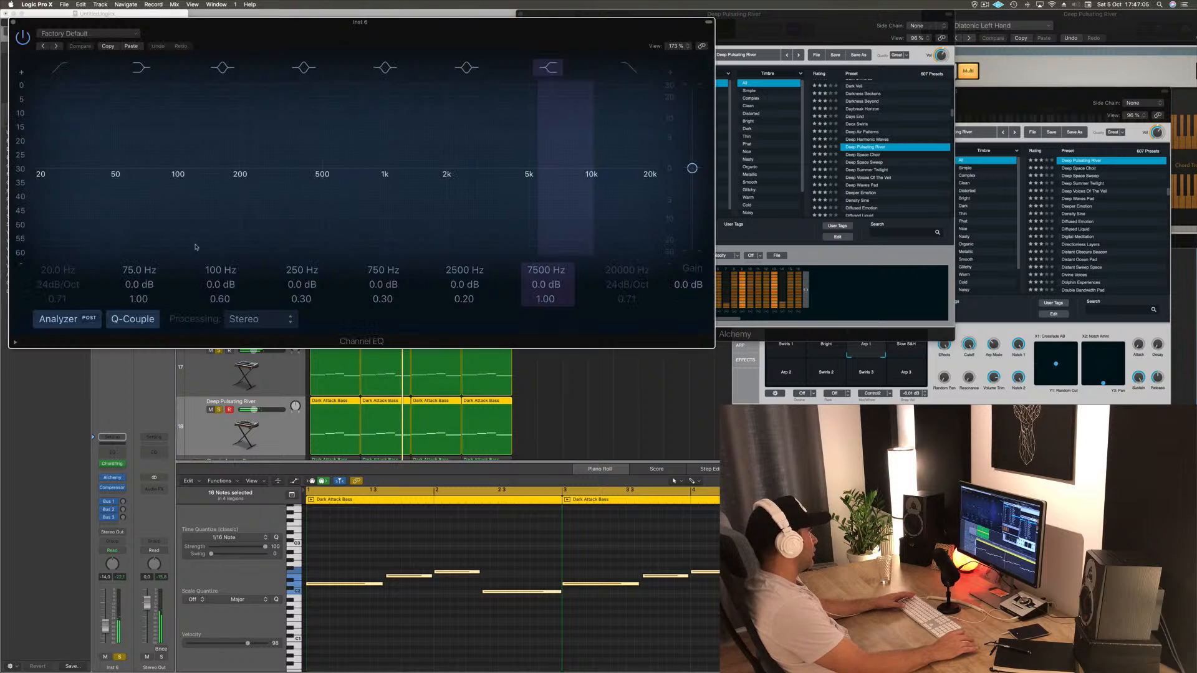
{"action": "left_click", "coordinate": [60, 67]}
{"action": "left_click_drag", "start_coordinate": [40, 187], "coordinate": [327, 186]}
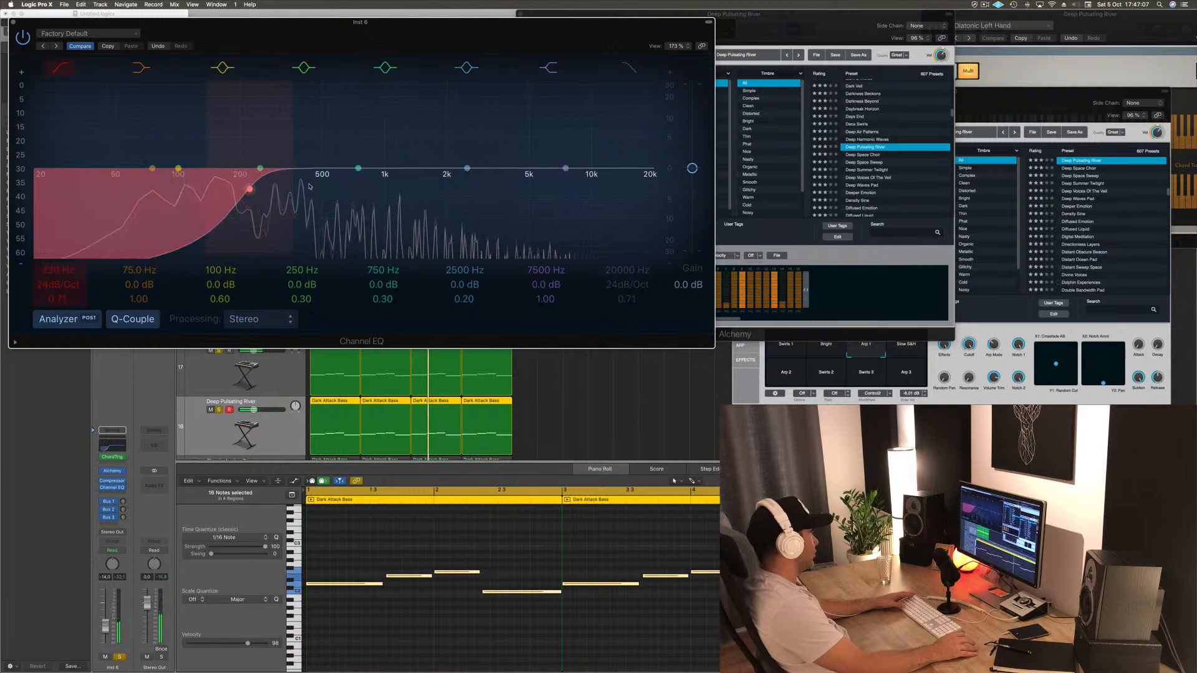
{"action": "left_click_drag", "start_coordinate": [14, 24], "coordinate": [592, 88]}
{"action": "left_click", "coordinate": [592, 88]}
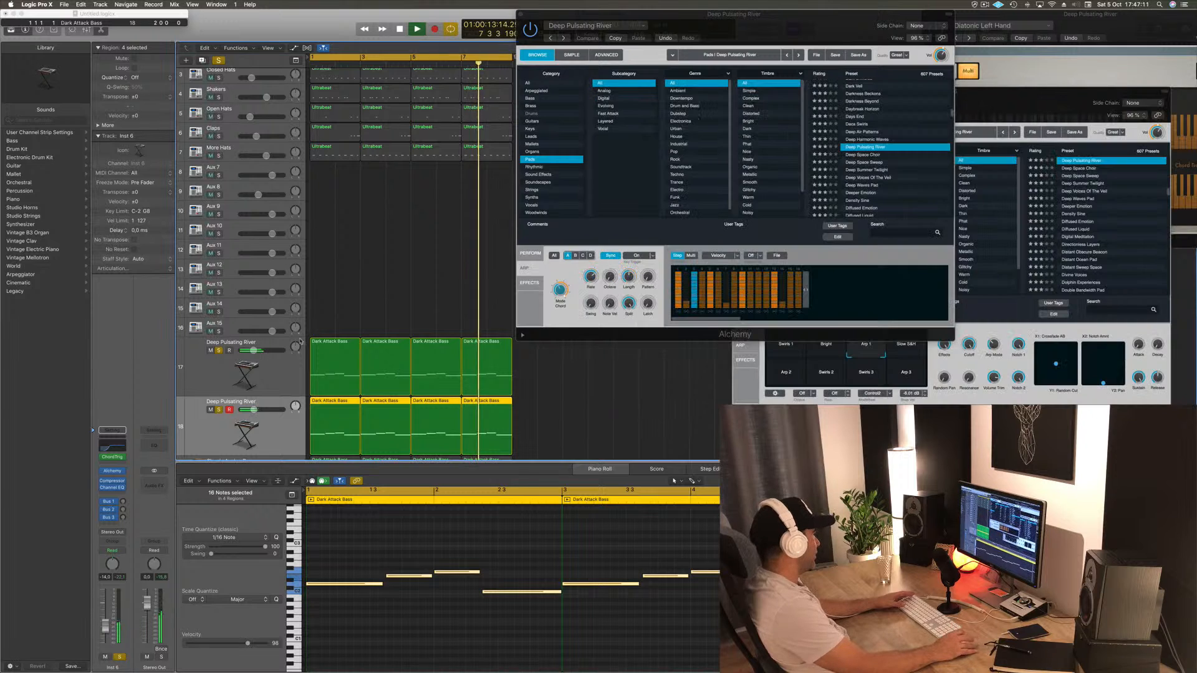
- Compare the original and duplicate Deep Pulsating River tracks individually in solo, and return to the full loop
{"action": "left_click", "coordinate": [218, 409]}
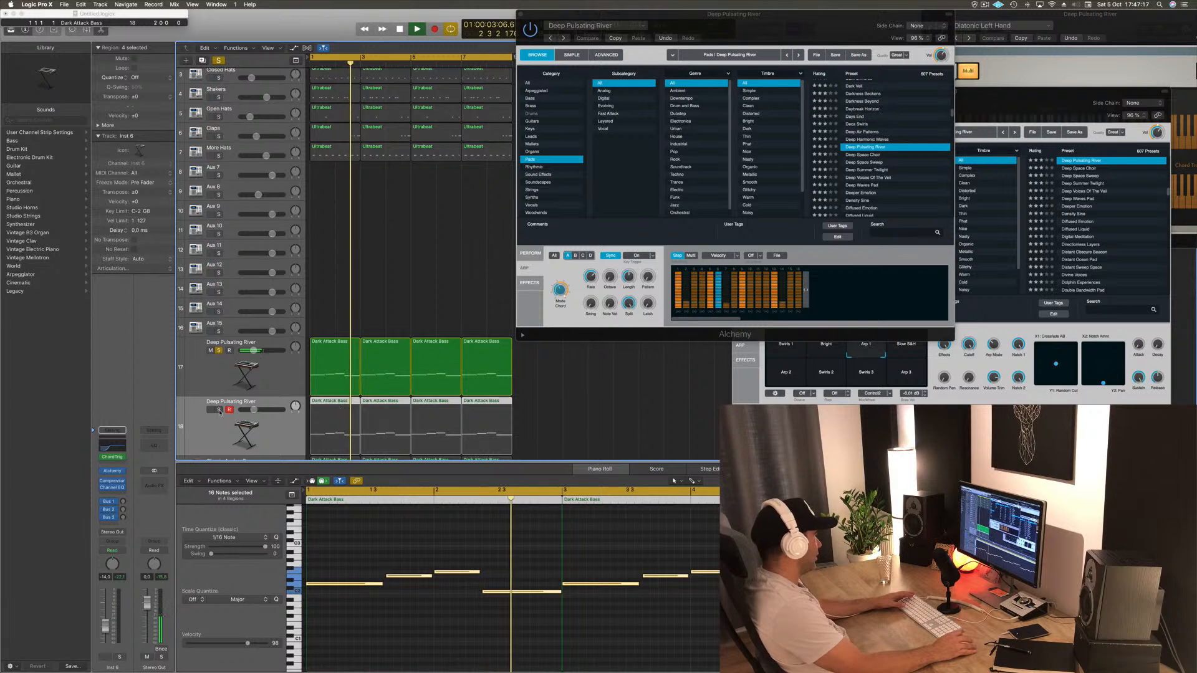
{"action": "key", "text": "s"}
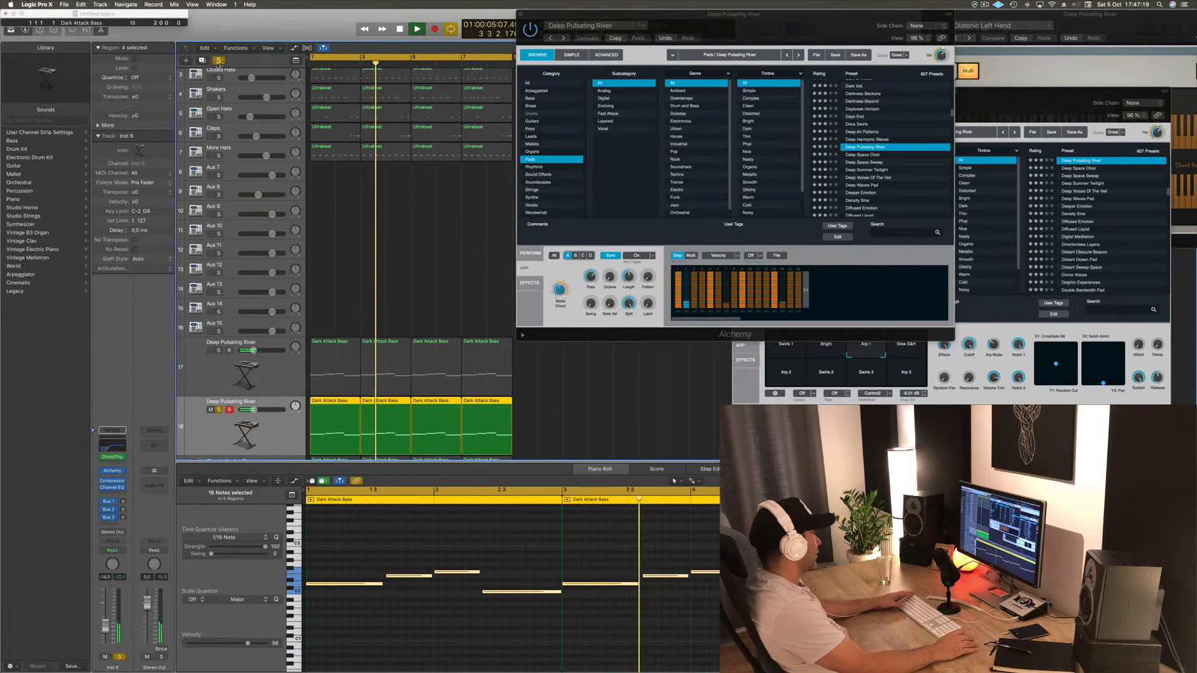
{"action": "key", "text": "s"}
{"action": "key", "text": "space"}
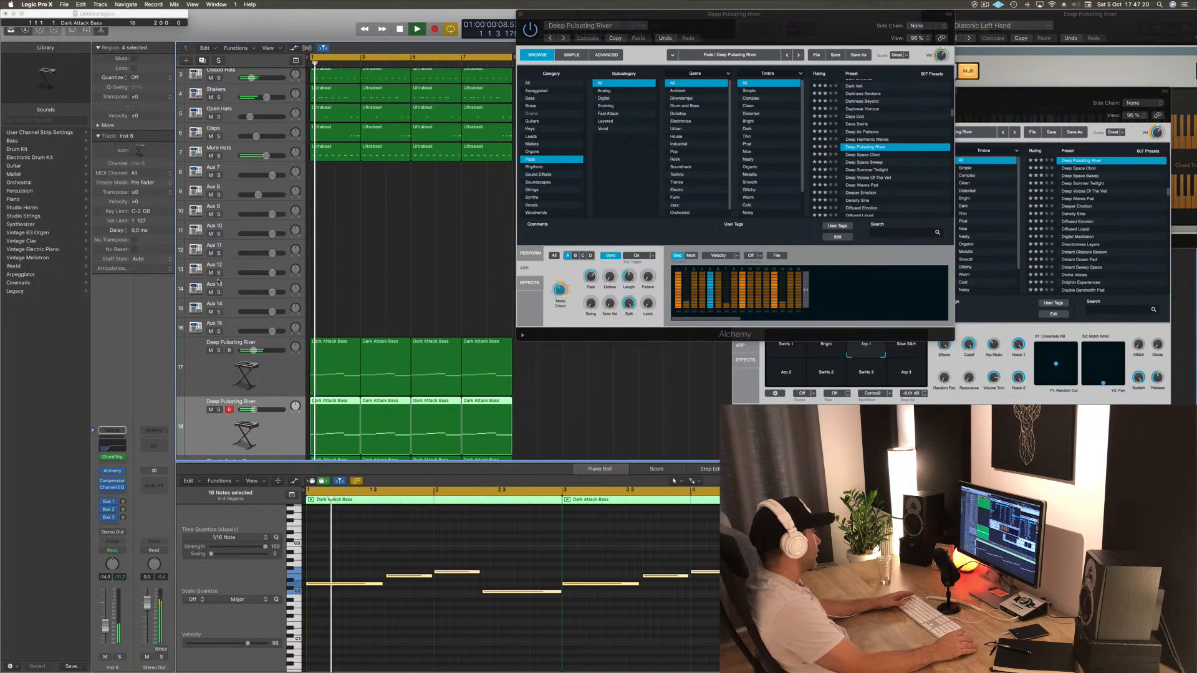
- Restart loop playback, mute the Aurora Over melody track and deselect the regions
{"action": "left_click", "coordinate": [205, 373]}
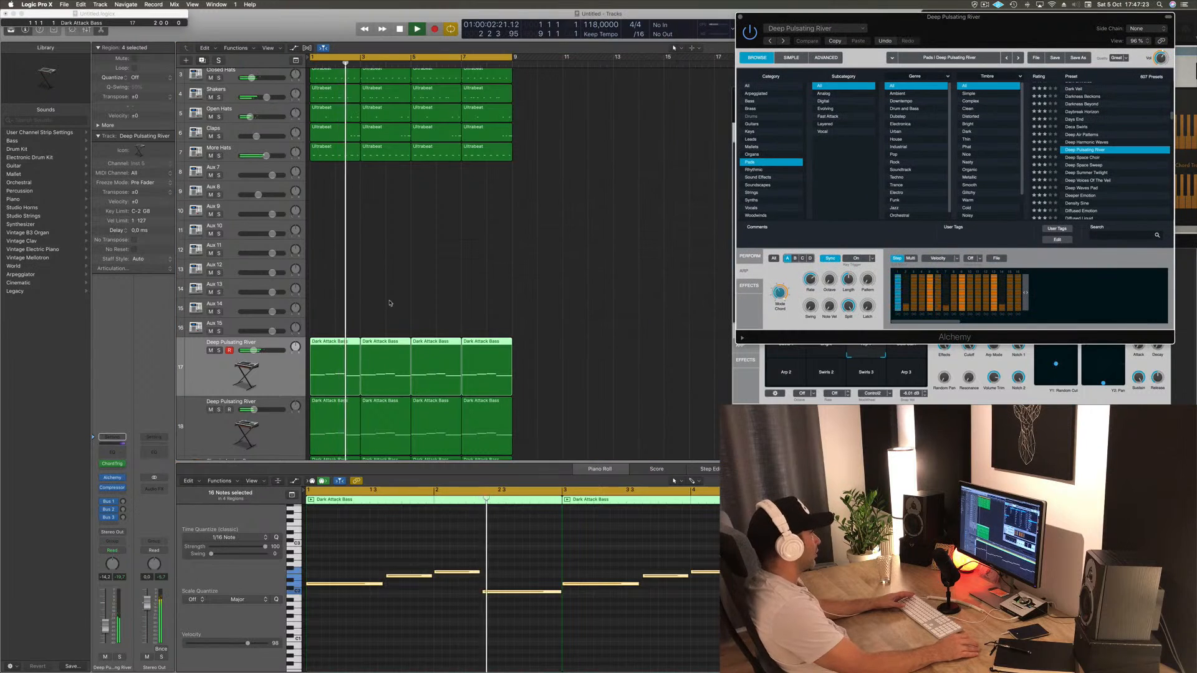
{"action": "scroll", "coordinate": [399, 296], "scroll_direction": "down", "scroll_amount": 4}
{"action": "key", "text": "space"}
{"action": "key", "text": "space"}
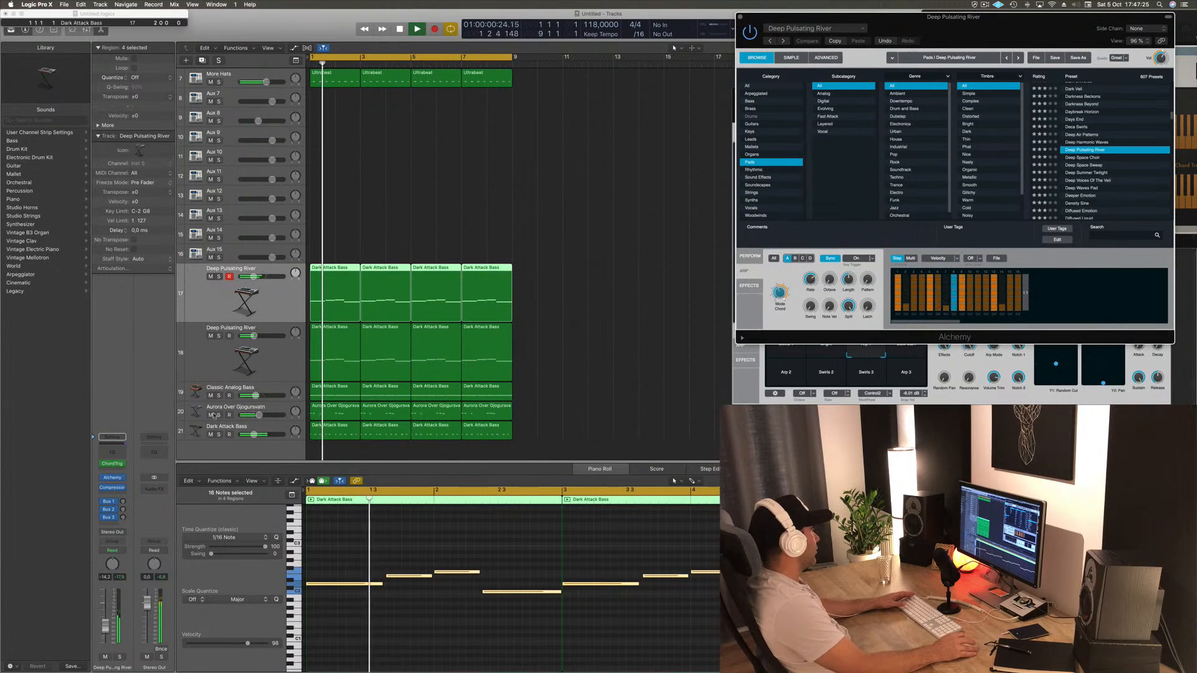
{"action": "left_click", "coordinate": [211, 414]}
{"action": "left_click", "coordinate": [632, 394]}
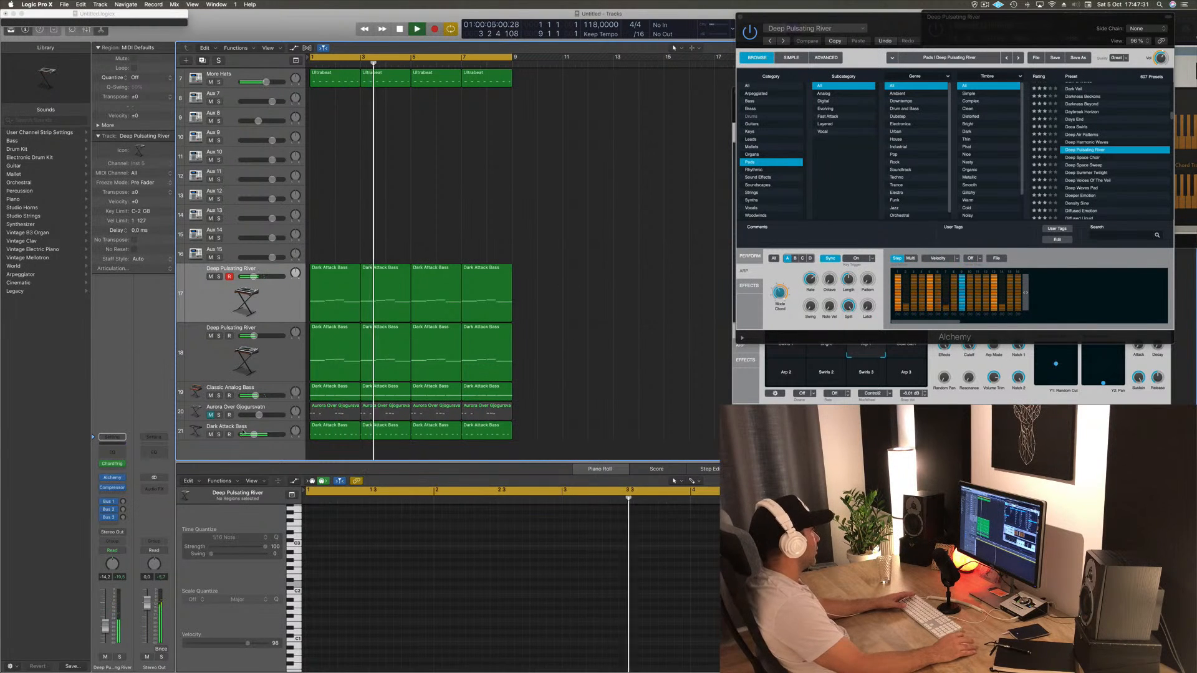
- Check the duplicate Deep Pulsating River track in solo, return to the full loop and lower its volume slightly
{"action": "left_click", "coordinate": [242, 432]}
{"action": "key", "text": "Return"}
{"action": "left_click", "coordinate": [218, 336]}
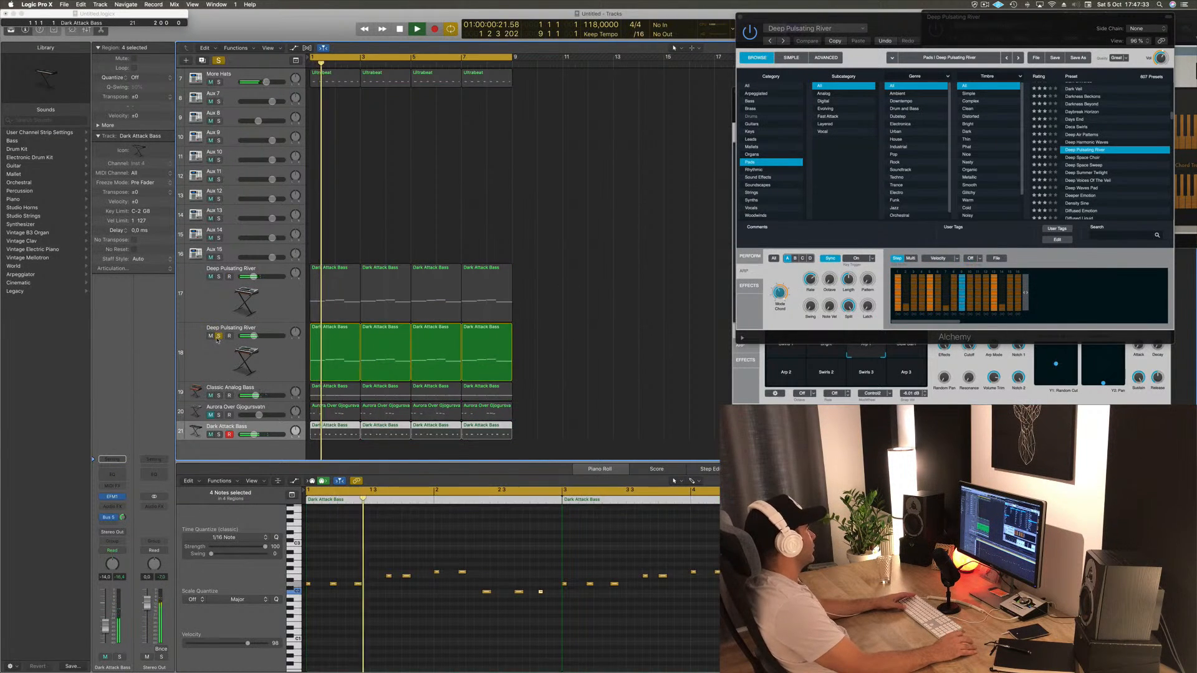
{"action": "left_click", "coordinate": [218, 336]}
{"action": "key", "text": "Return"}
{"action": "left_click", "coordinate": [216, 354]}
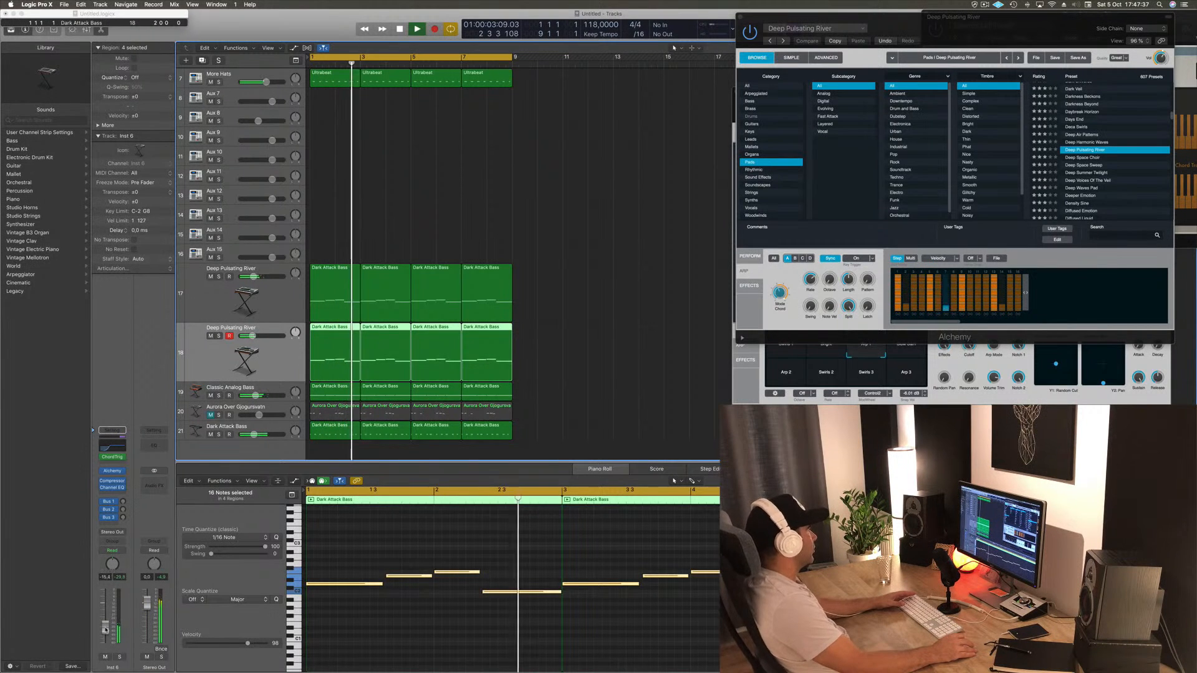
- Close the Alchemy windows of both Deep Pulsating River tracks
{"action": "left_click_drag", "start_coordinate": [746, 20], "coordinate": [551, 51]}
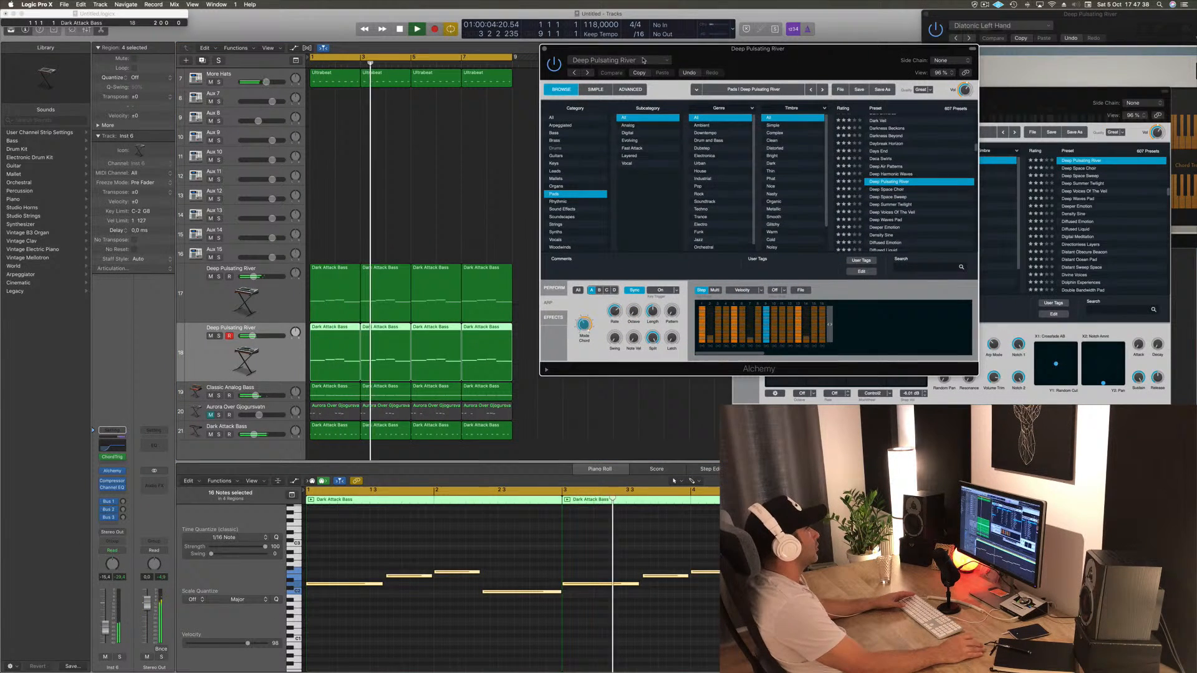
{"action": "left_click", "coordinate": [544, 49]}
{"action": "left_click_drag", "start_coordinate": [925, 102], "coordinate": [700, 107]}
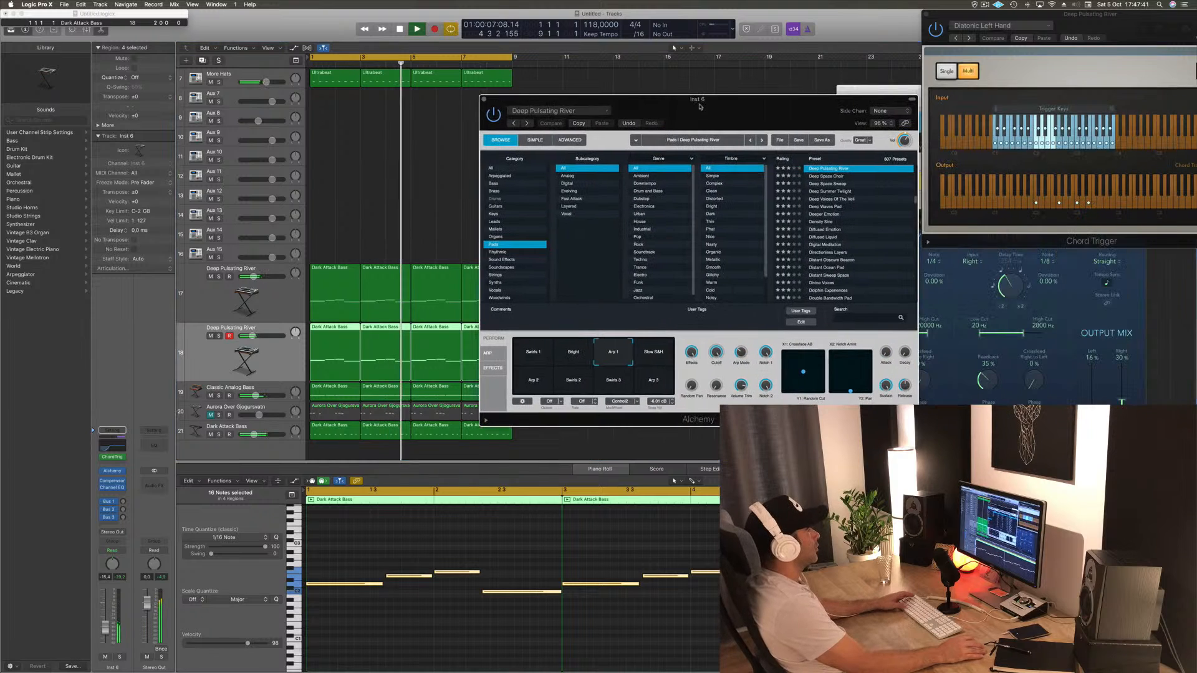
{"action": "left_click", "coordinate": [483, 100]}
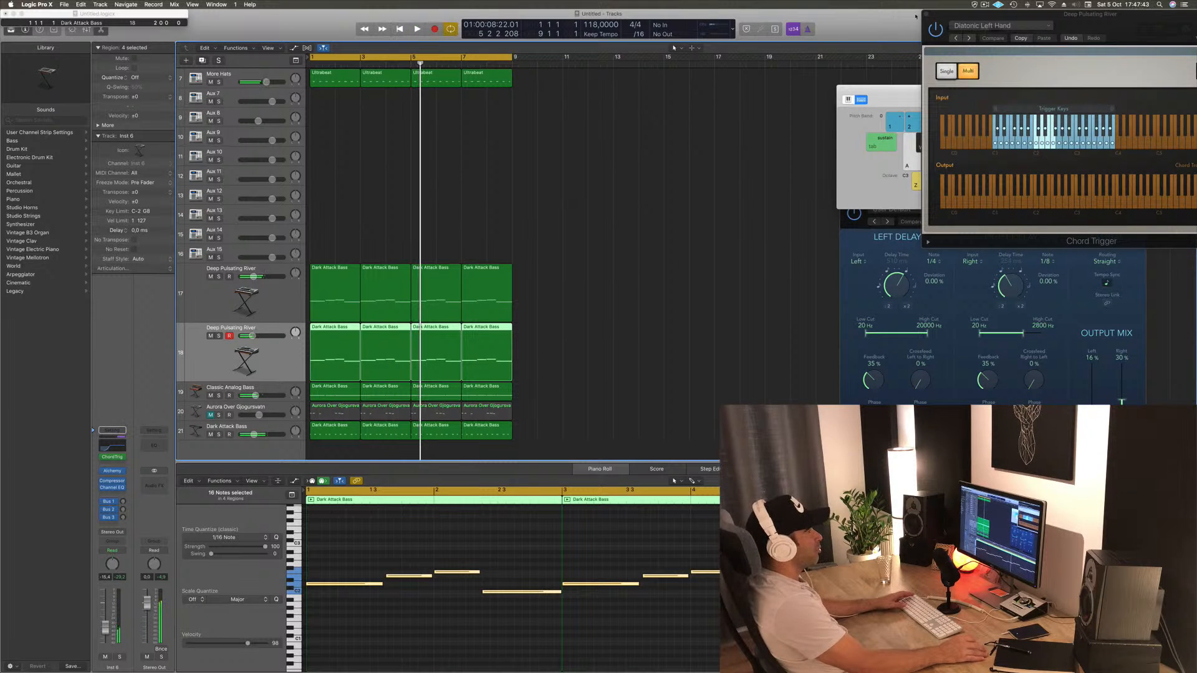
- Close the Chord Trigger plug-in window and move the Musical Typing keyboard clear of the arrangement
{"action": "left_click_drag", "start_coordinate": [930, 15], "coordinate": [655, 88]}
{"action": "left_click", "coordinate": [646, 88]}
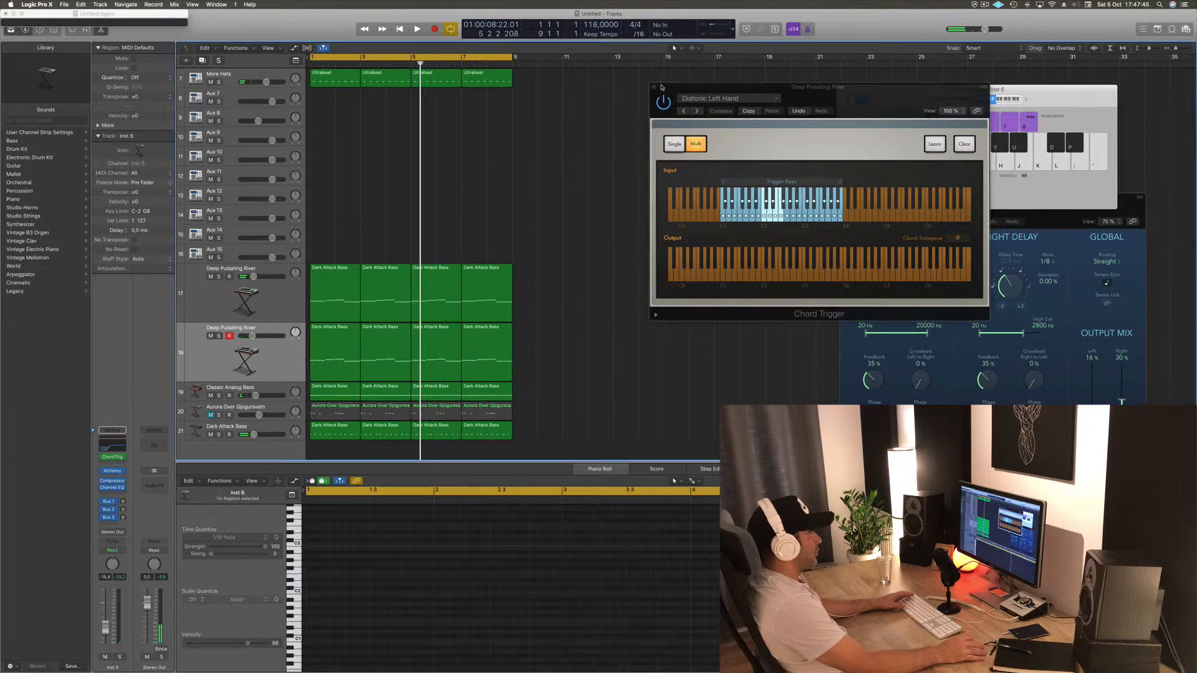
{"action": "left_click", "coordinate": [655, 88]}
{"action": "left_click_drag", "start_coordinate": [1052, 105], "coordinate": [1125, 74]}
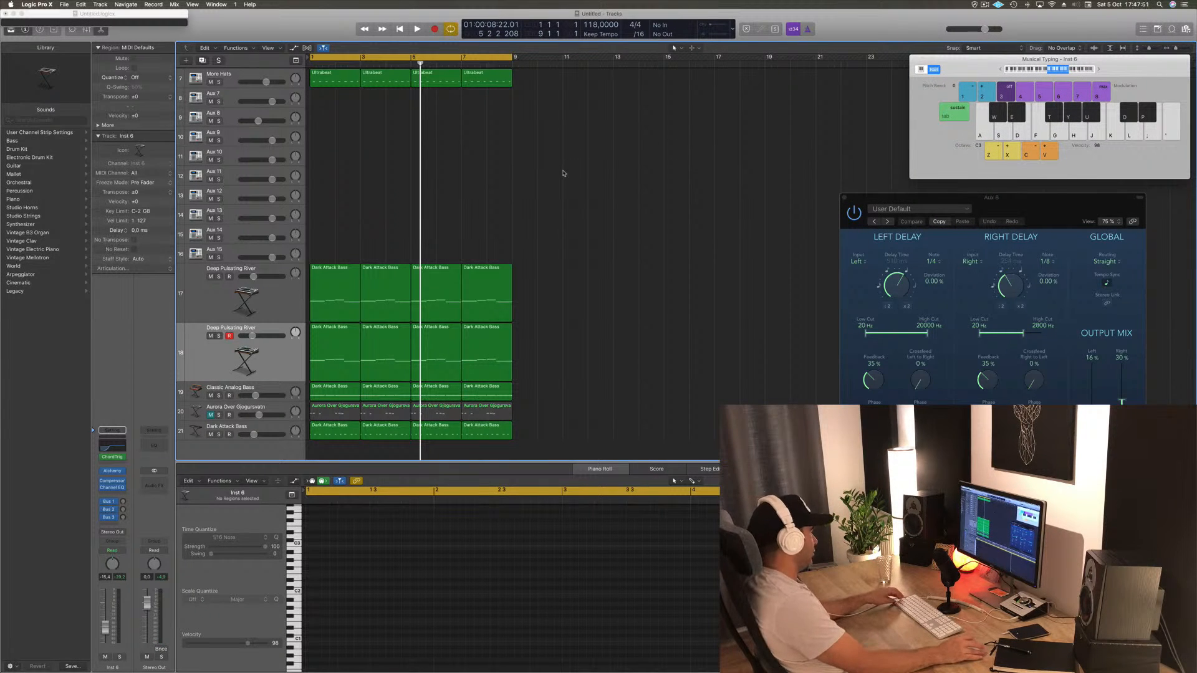
- Select all regions on every track and copy them to bar 9, directly after the originals
{"action": "key", "text": "super+a"}
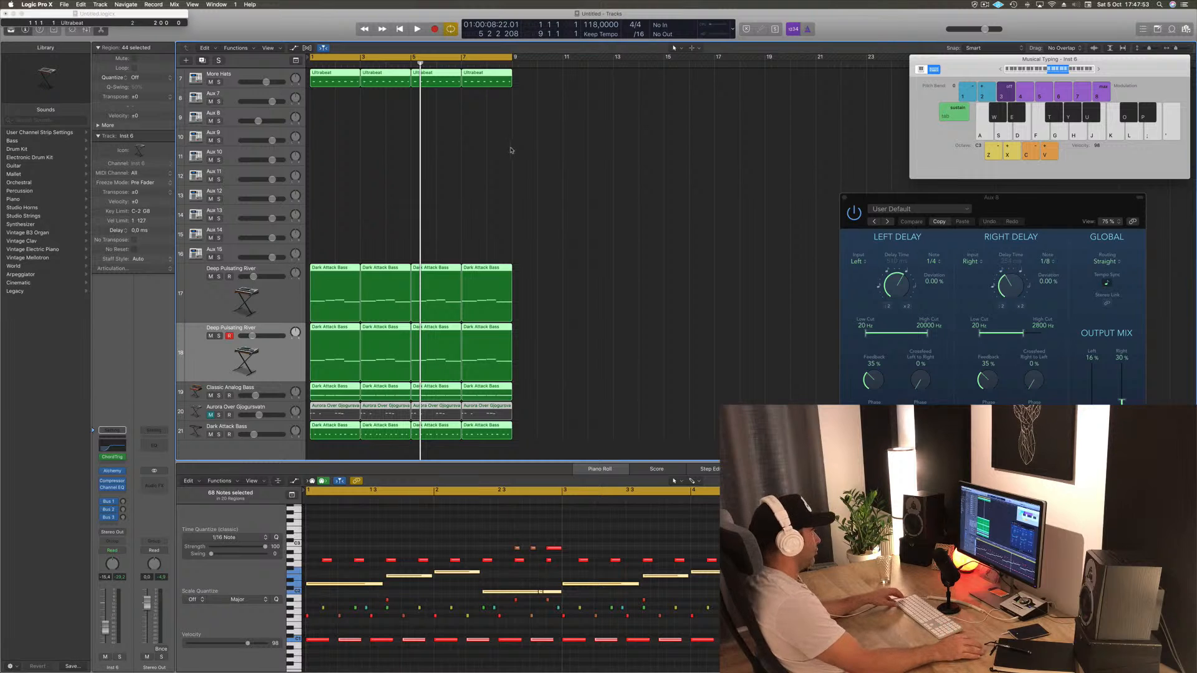
{"action": "left_click", "coordinate": [511, 150]}
{"action": "scroll", "coordinate": [594, 221], "scroll_direction": "up", "scroll_amount": 3}
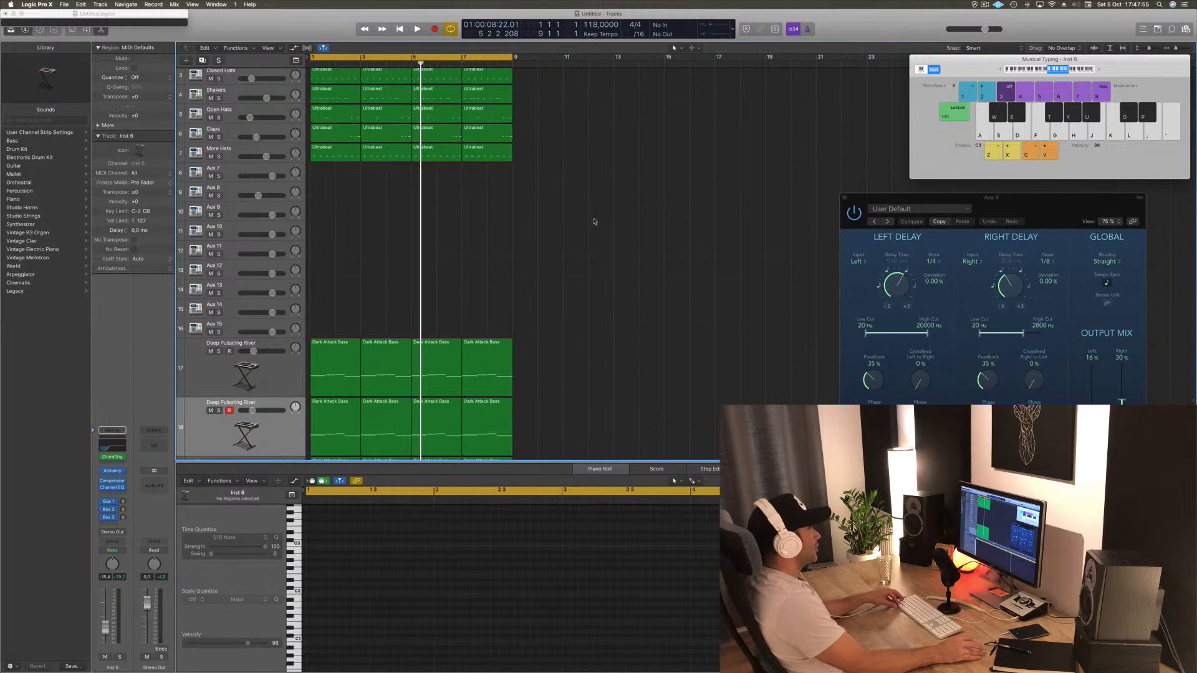
{"action": "scroll", "coordinate": [597, 212], "scroll_direction": "up", "scroll_amount": 2}
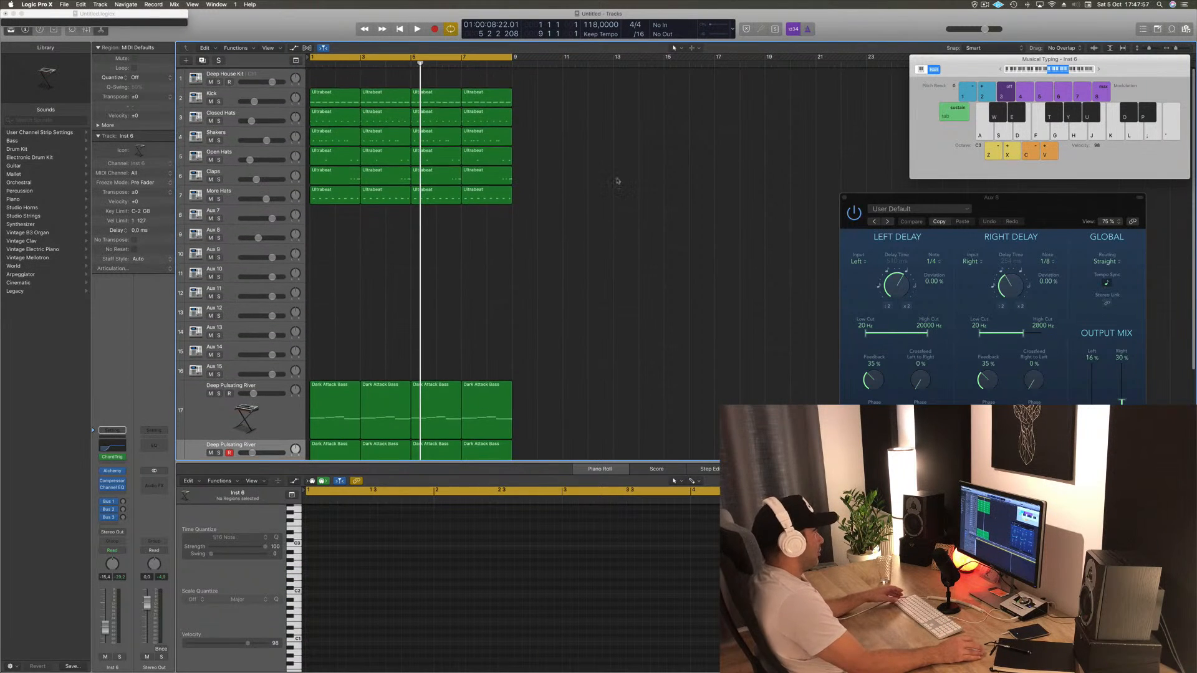
{"action": "key", "text": "super+a"}
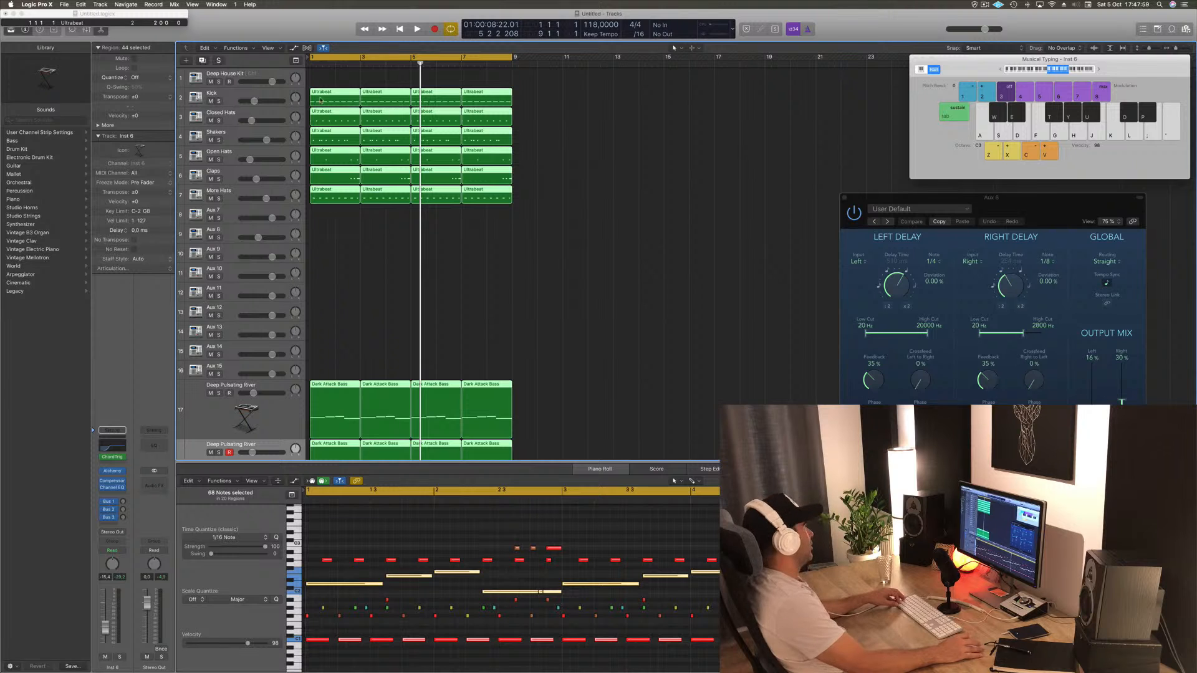
{"action": "right_click", "coordinate": [325, 96]}
{"action": "left_click", "coordinate": [457, 95]}
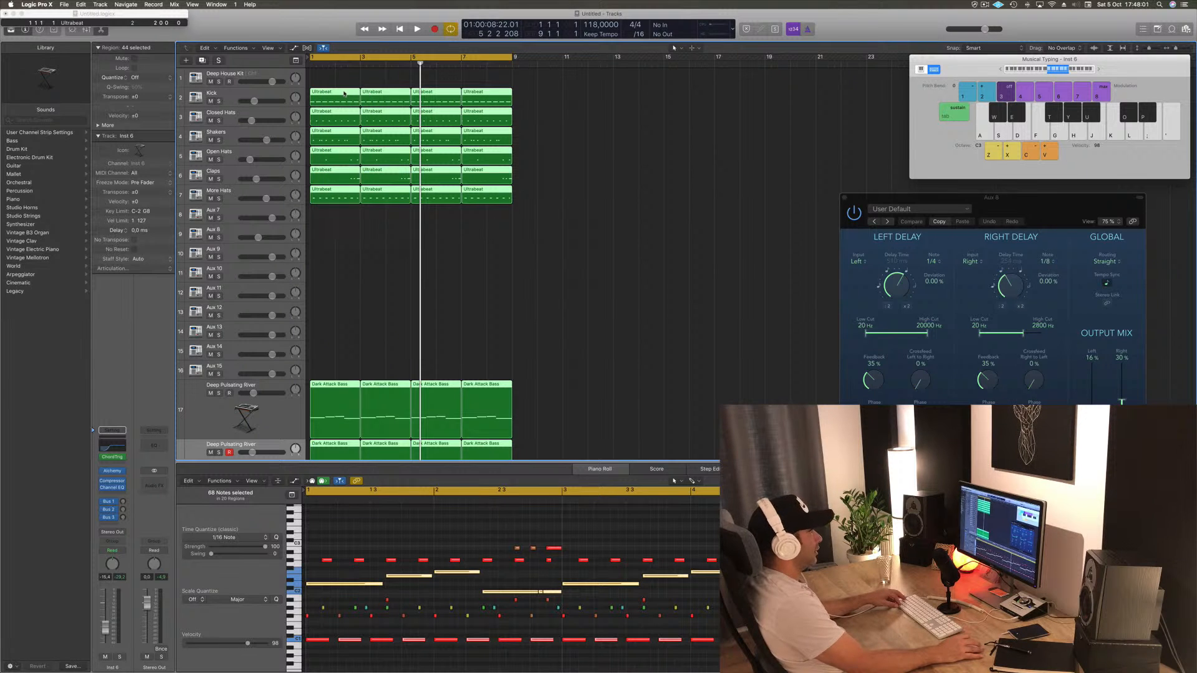
{"action": "left_click_drag", "start_coordinate": [344, 94], "coordinate": [546, 103]}
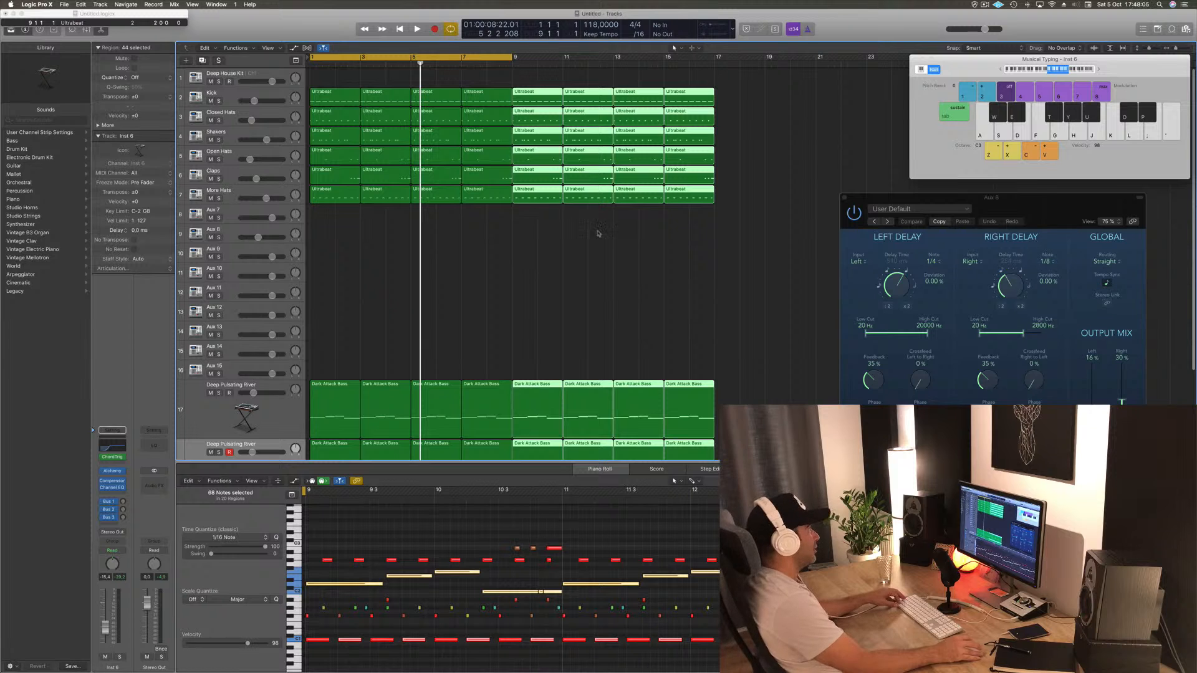
- Close the delay plug-in window of Aux 8
{"action": "left_click_drag", "start_coordinate": [1034, 214], "coordinate": [1003, 202]}
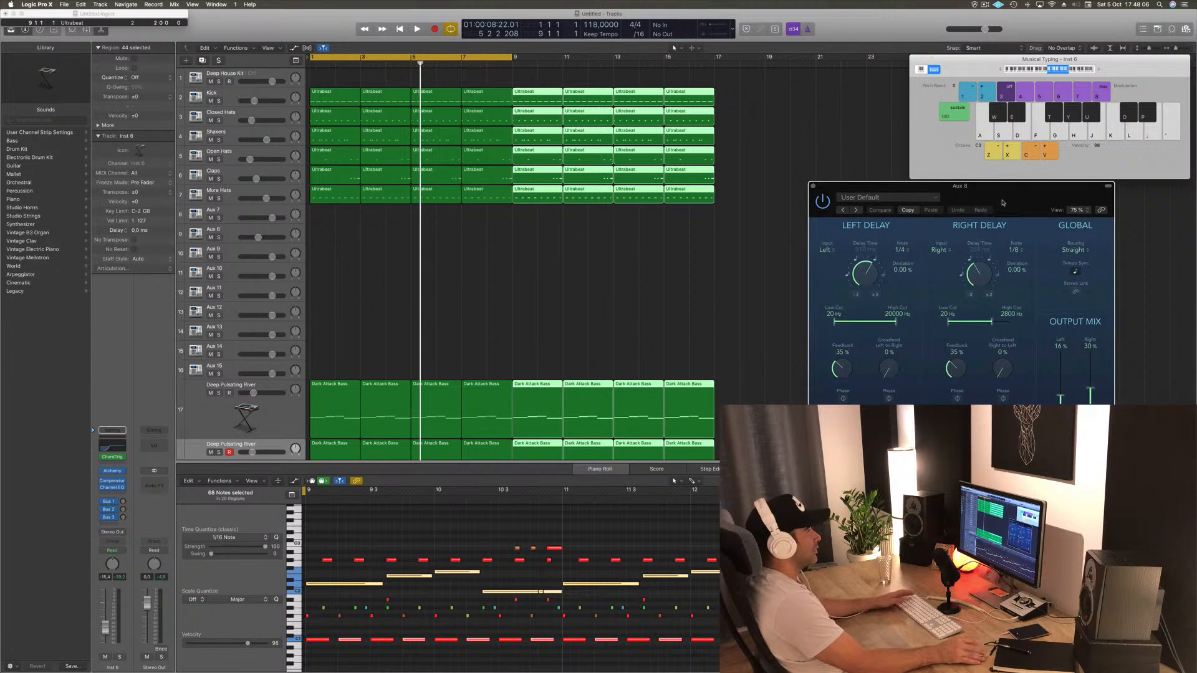
{"action": "left_click", "coordinate": [813, 186]}
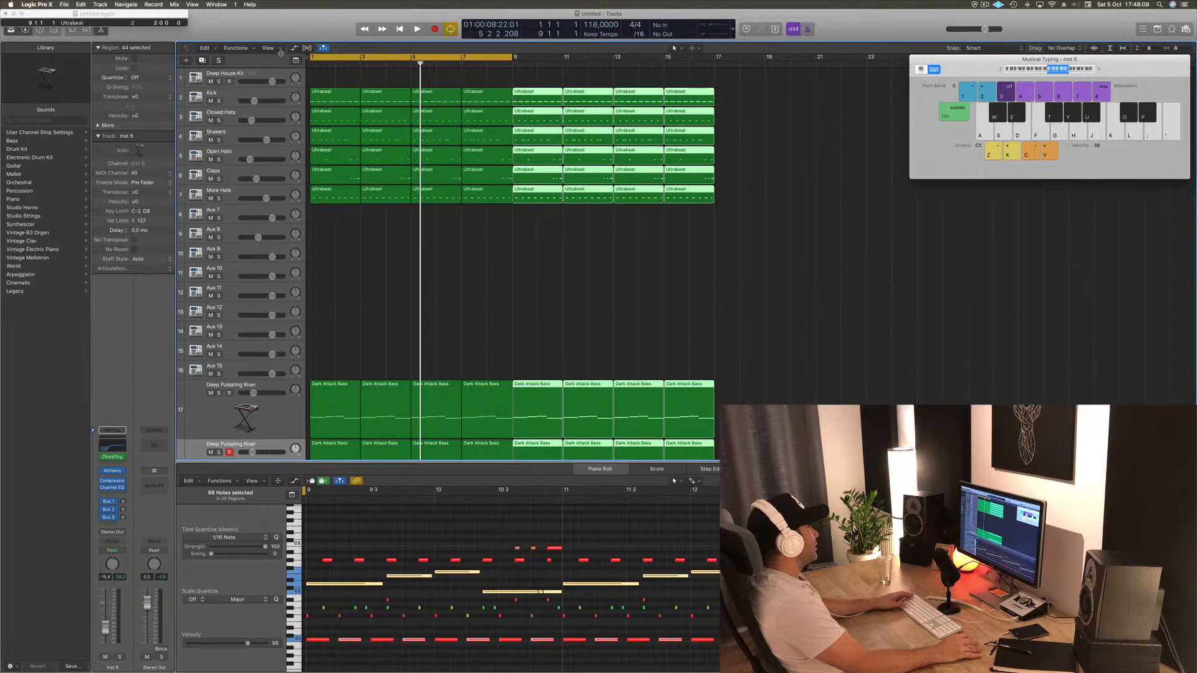
- Show the toolbar and turn on the secondary ruler in the Tracks area
{"action": "key", "text": "ctrl+alt+super+t"}
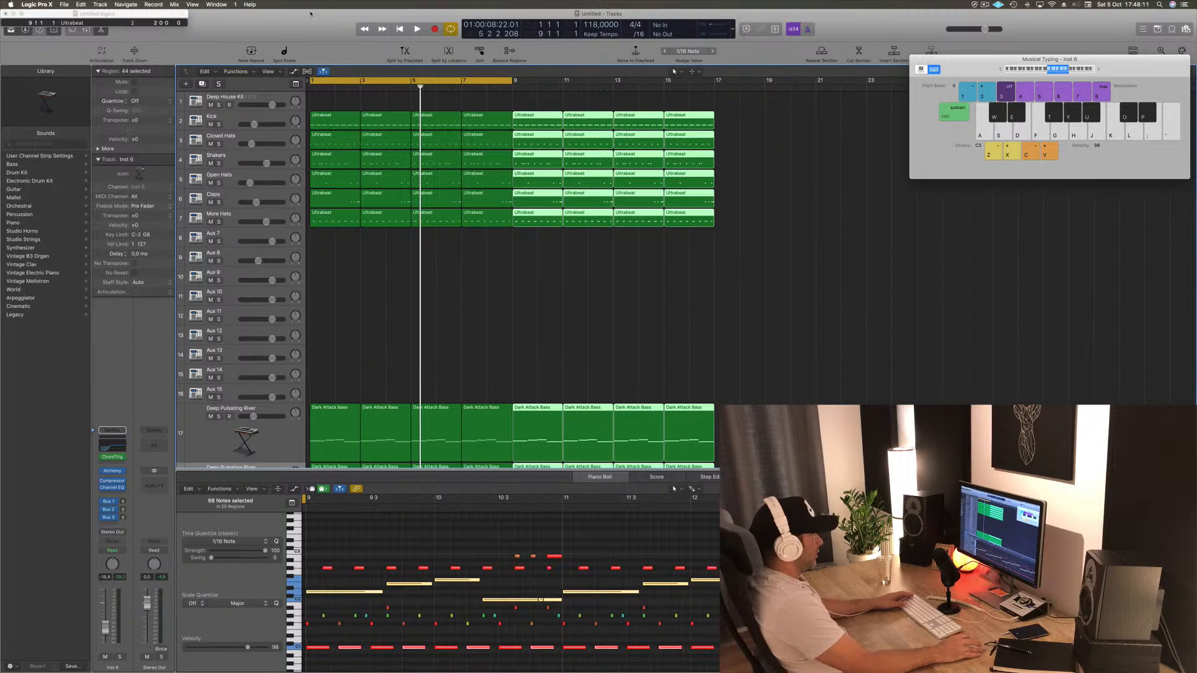
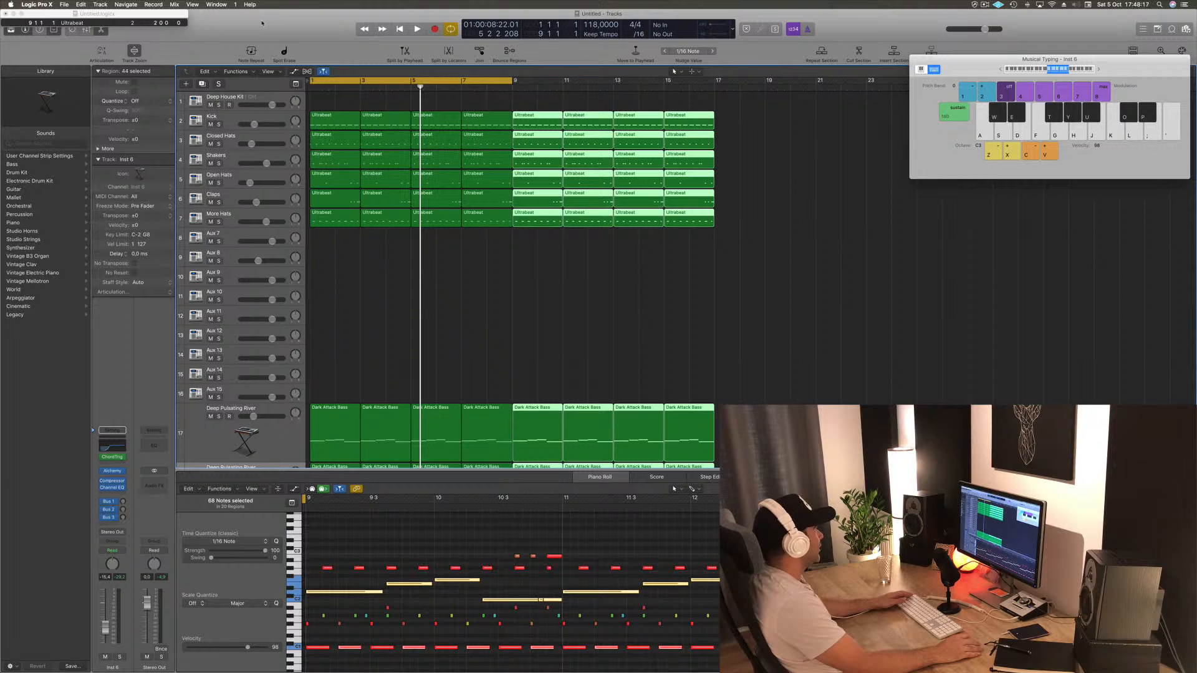
{"action": "left_click", "coordinate": [278, 72]}
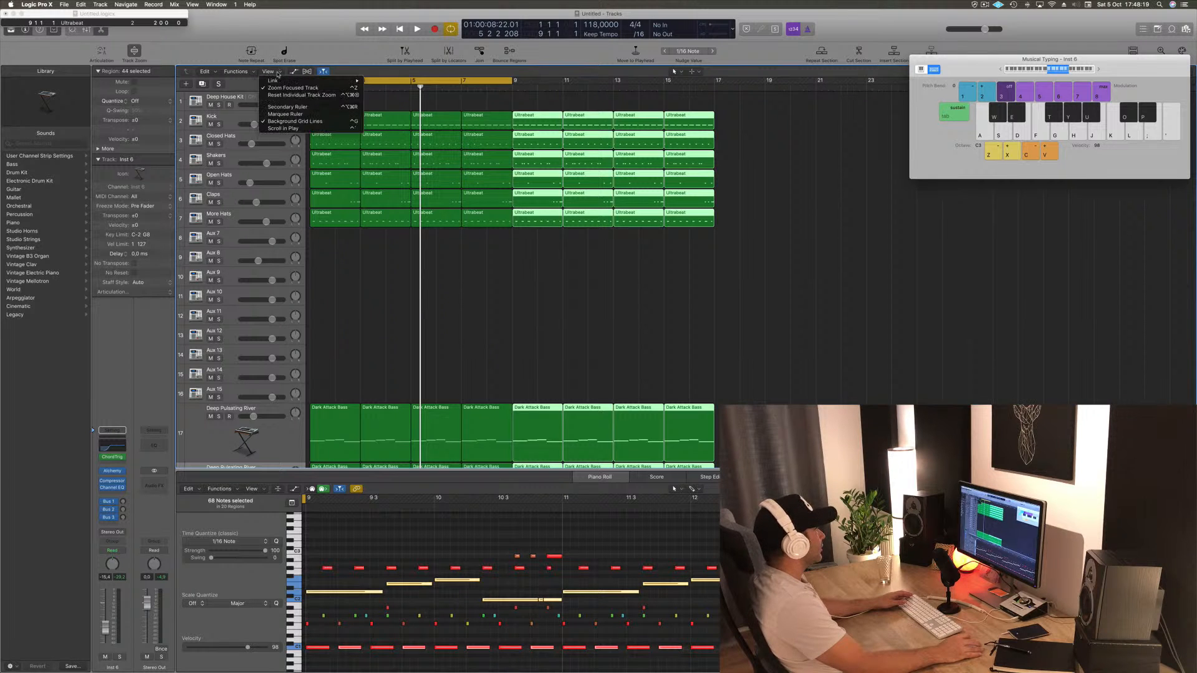
{"action": "left_click", "coordinate": [292, 112]}
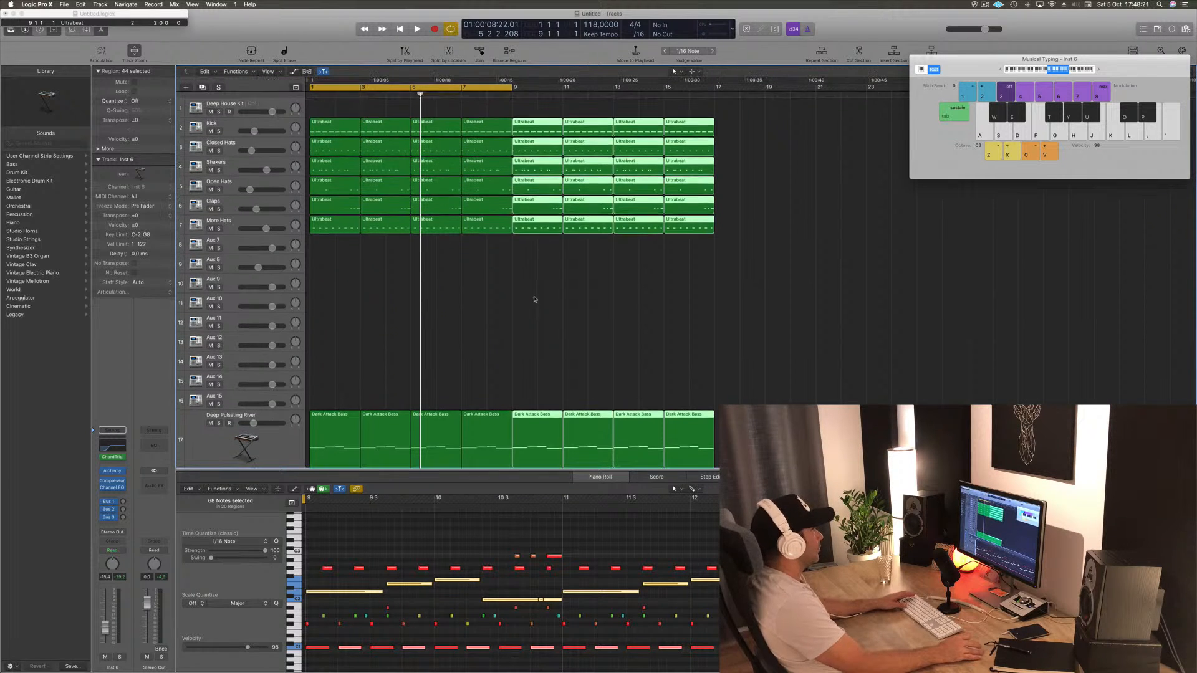
- Deselect the copied regions and play the project from the beginning
{"action": "left_click", "coordinate": [528, 316]}
{"action": "key", "text": "Return"}
{"action": "key", "text": "space"}
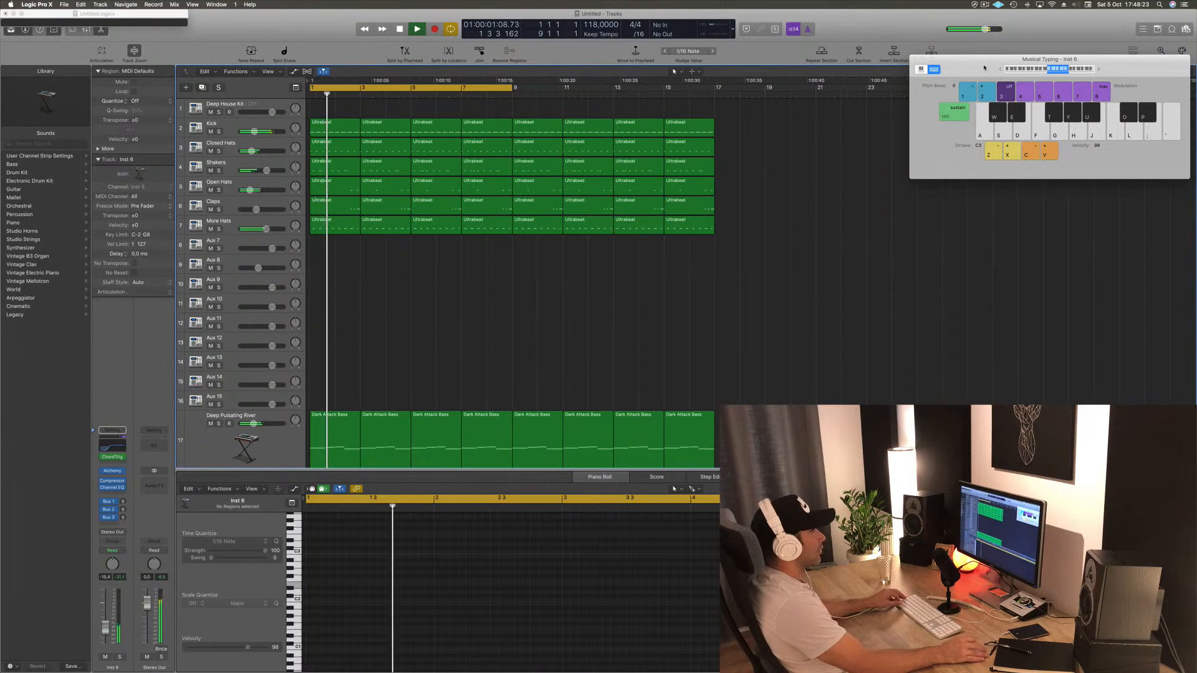
- Stop playback and close the Musical Typing keyboard
{"action": "left_click_drag", "start_coordinate": [986, 67], "coordinate": [873, 119]}
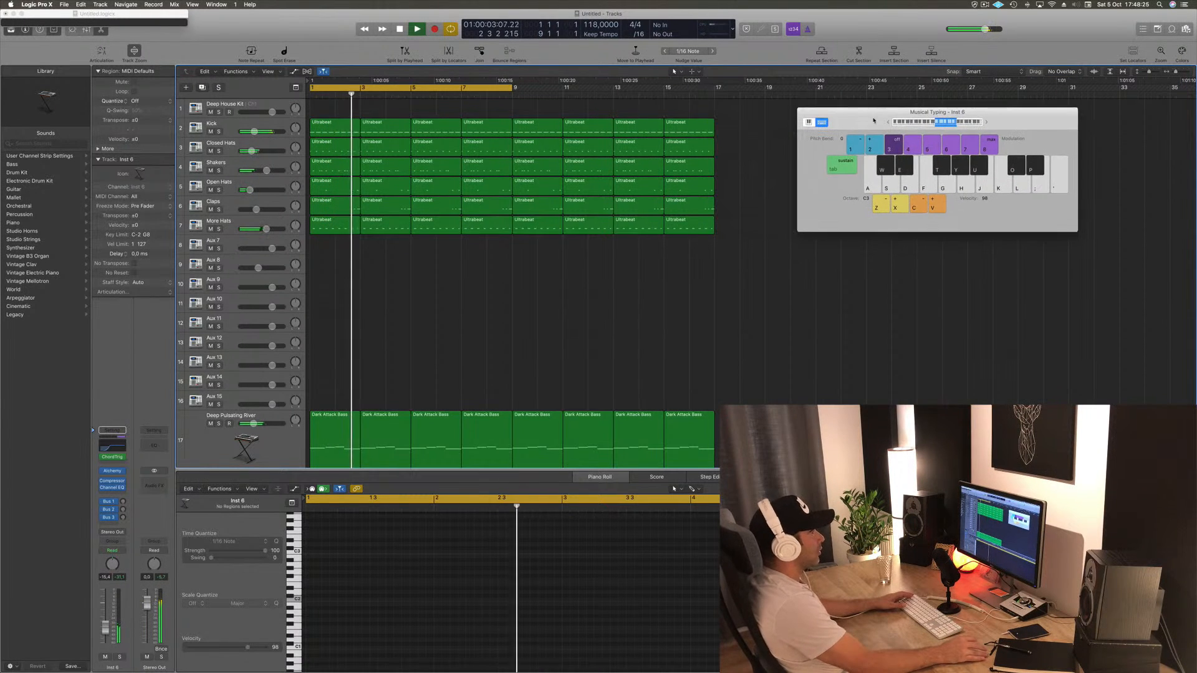
{"action": "left_click", "coordinate": [997, 4]}
{"action": "left_click", "coordinate": [926, 19]}
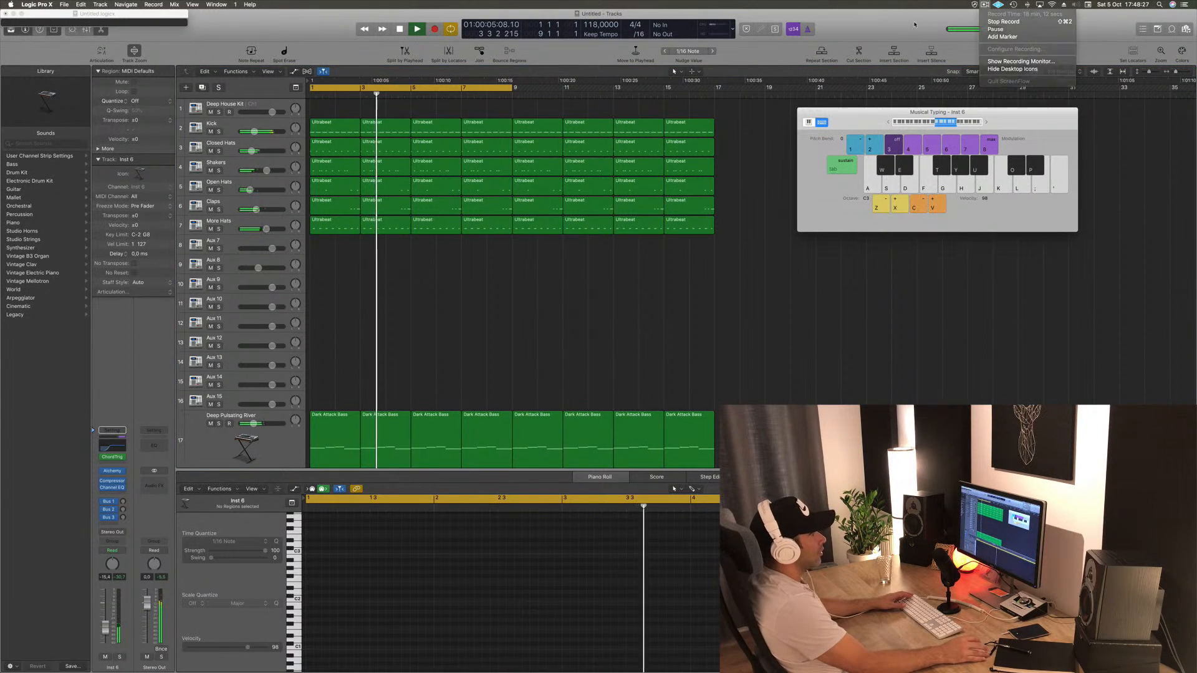
{"action": "left_click_drag", "start_coordinate": [874, 116], "coordinate": [853, 132]}
{"action": "key", "text": "space"}
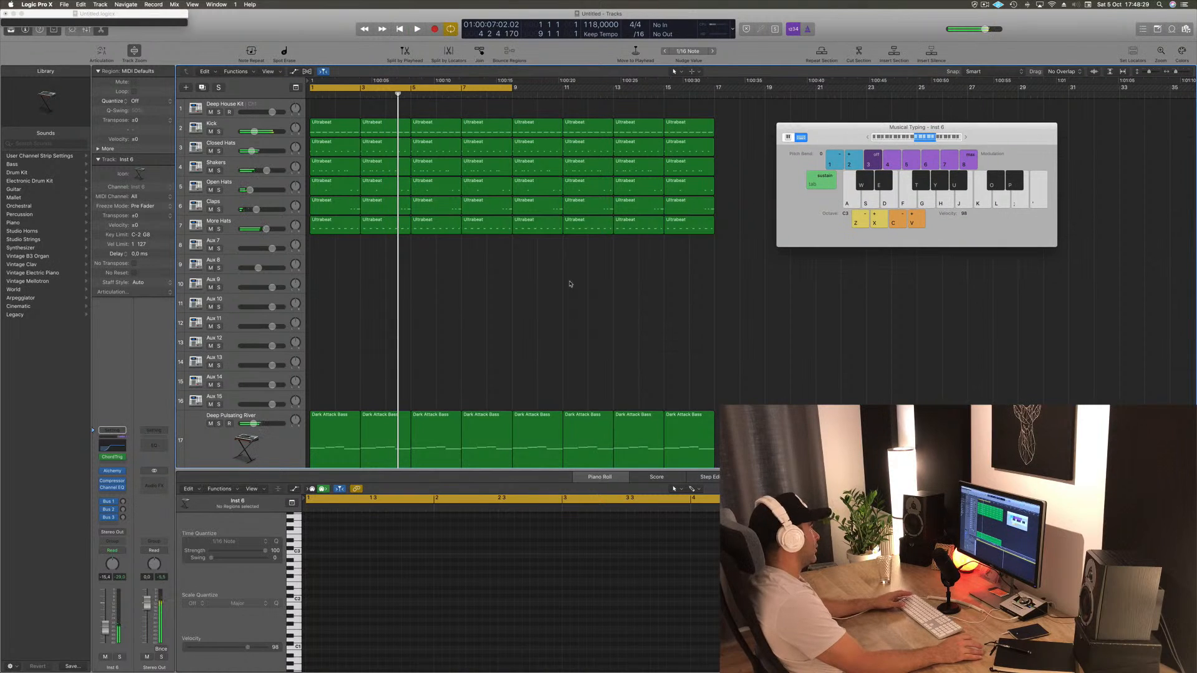
{"action": "key", "text": "super+k"}
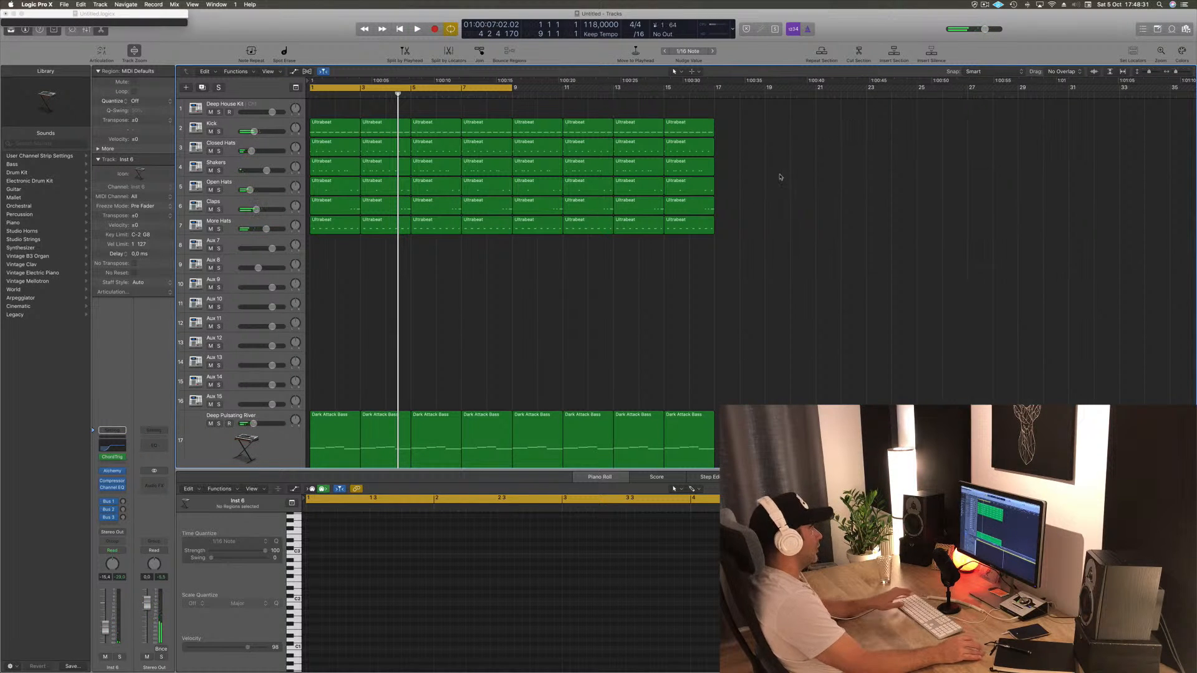
- Briefly play the arrangement from the start and extend the cycle range to bar 17
{"action": "key", "text": "z"}
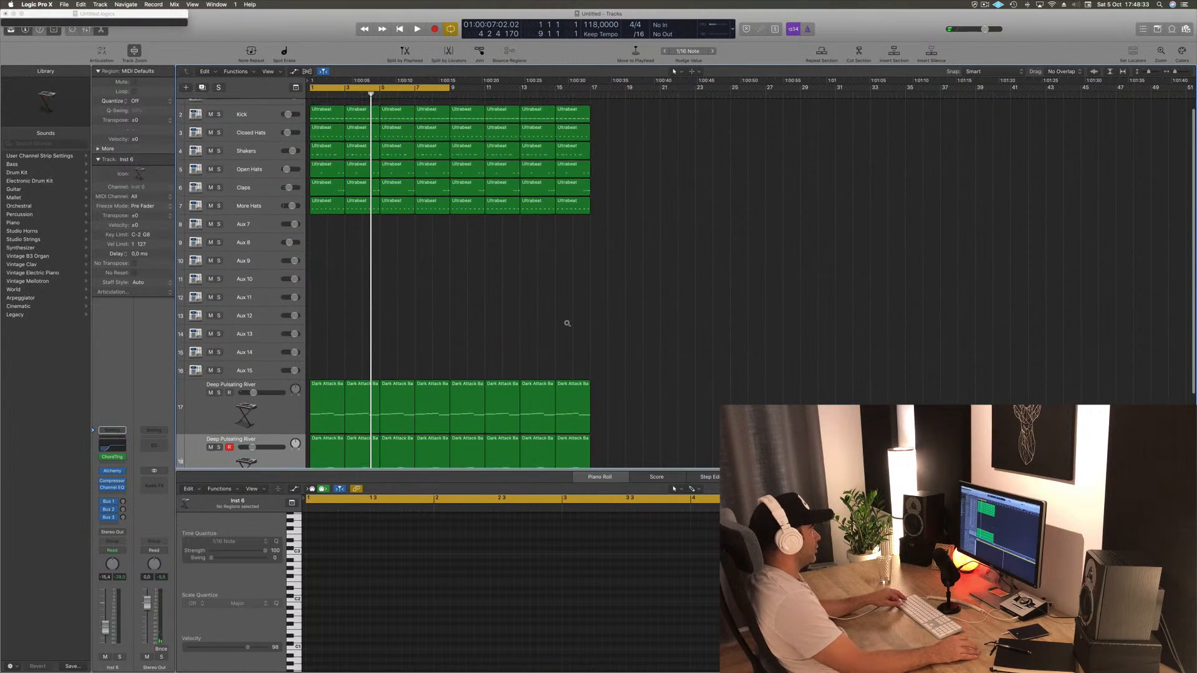
{"action": "key", "text": "Return"}
{"action": "key", "text": "space"}
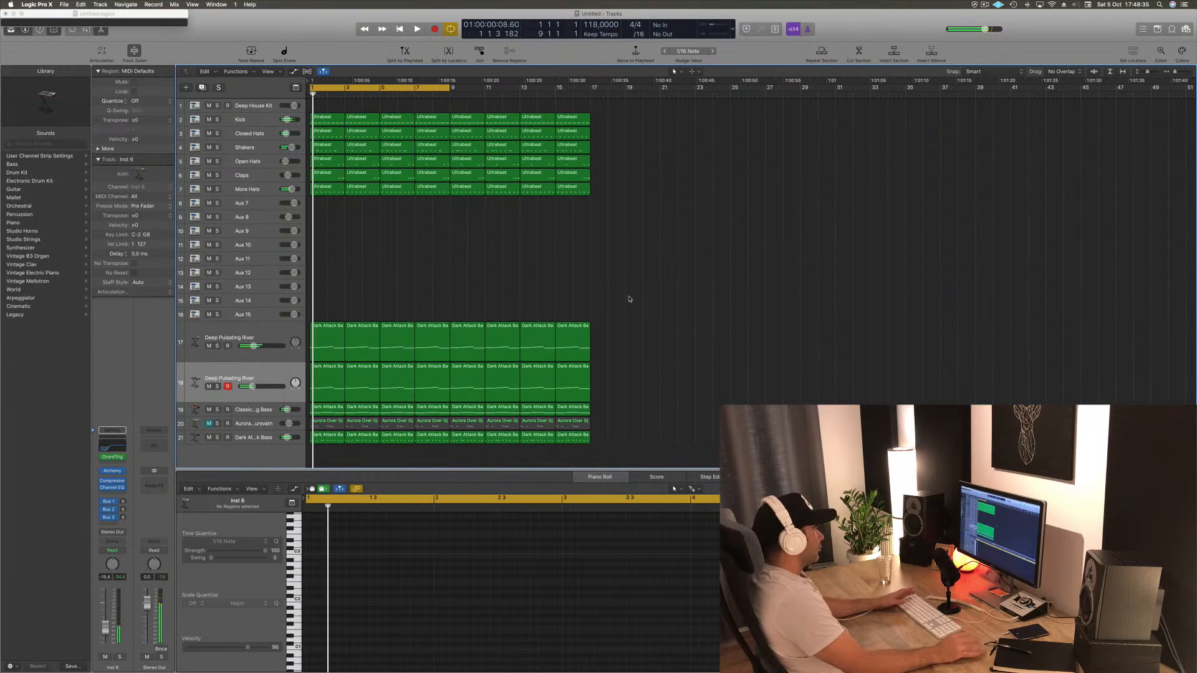
{"action": "left_click_drag", "start_coordinate": [449, 89], "coordinate": [590, 89]}
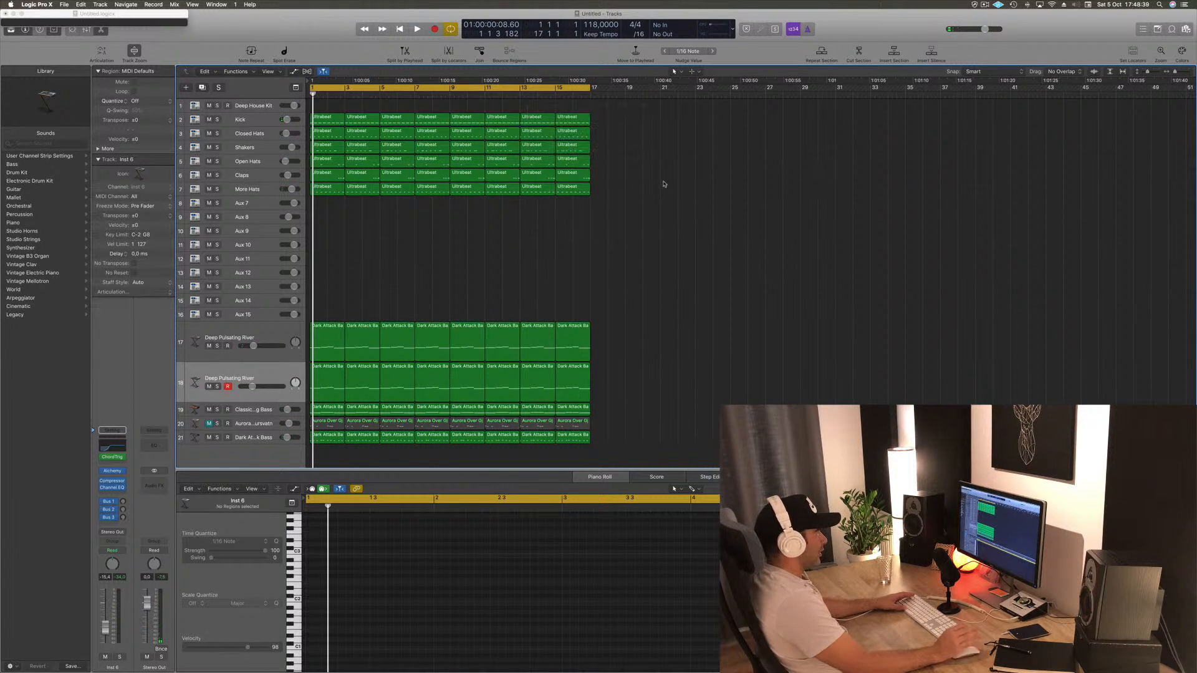
- Copy all regions to bar 17 and extend the cycle range to bar 33
{"action": "key", "text": "super+a"}
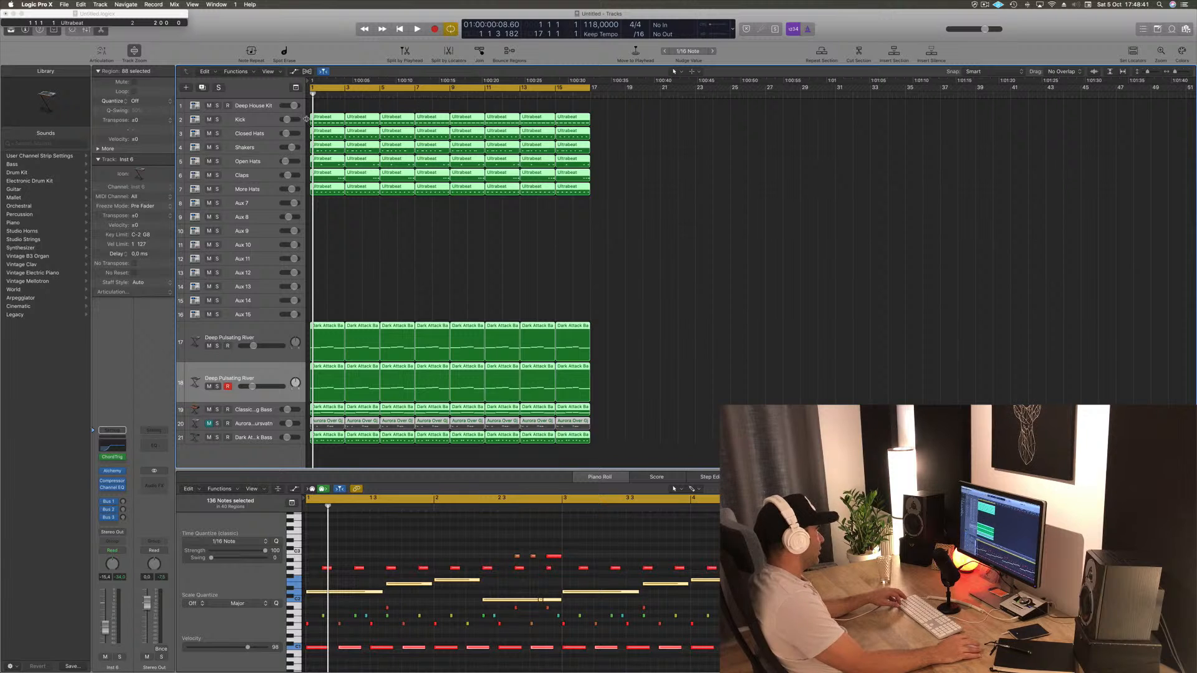
{"action": "left_click_drag", "start_coordinate": [603, 123], "coordinate": [871, 95]}
{"action": "left_click", "coordinate": [734, 233]}
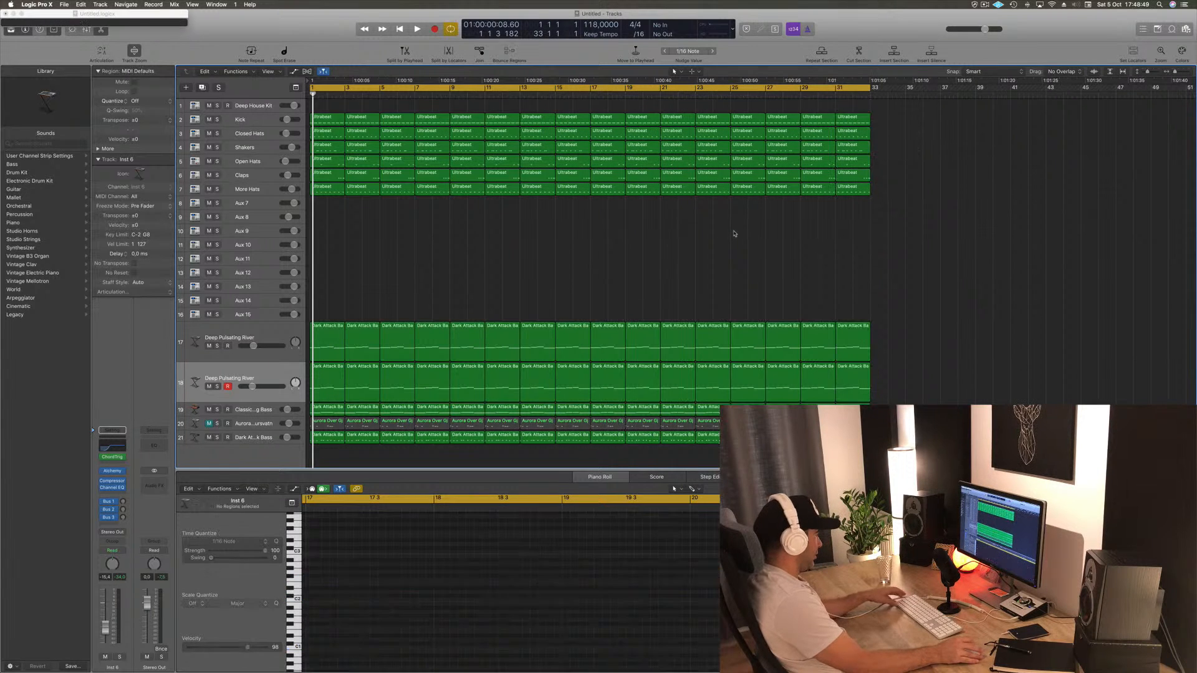
- Select all regions again and copy them to bar 33, directly after the existing ones
{"action": "key", "text": "super+a"}
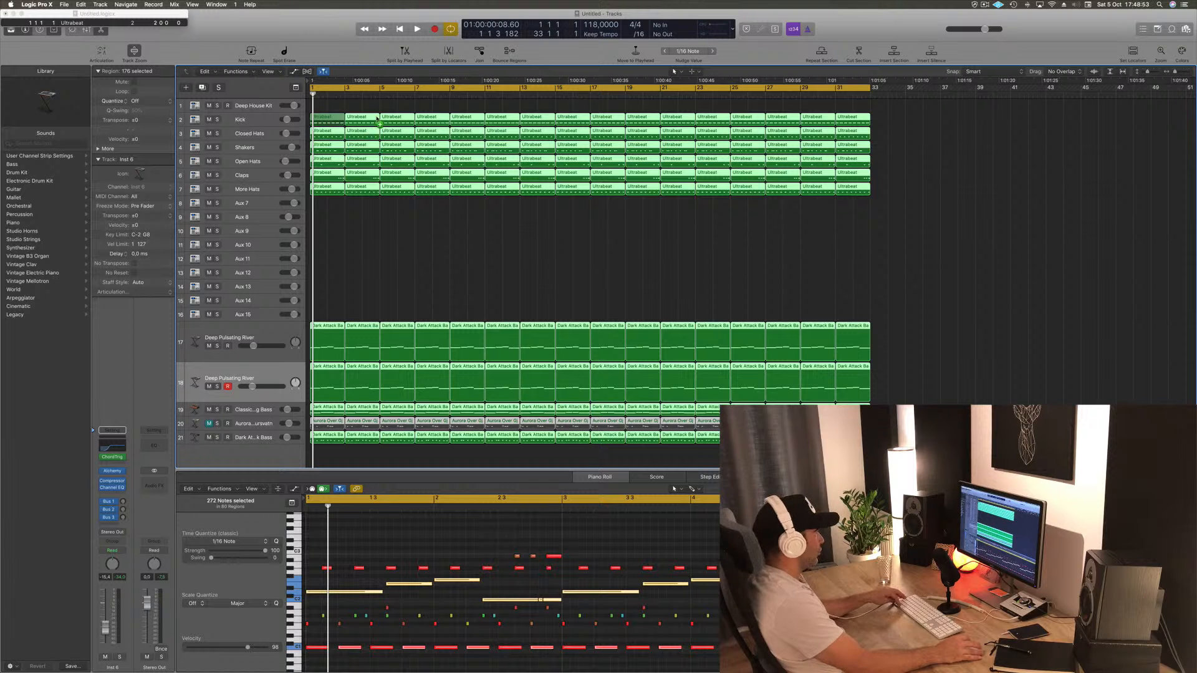
{"action": "left_click_drag", "start_coordinate": [798, 112], "coordinate": [886, 143]}
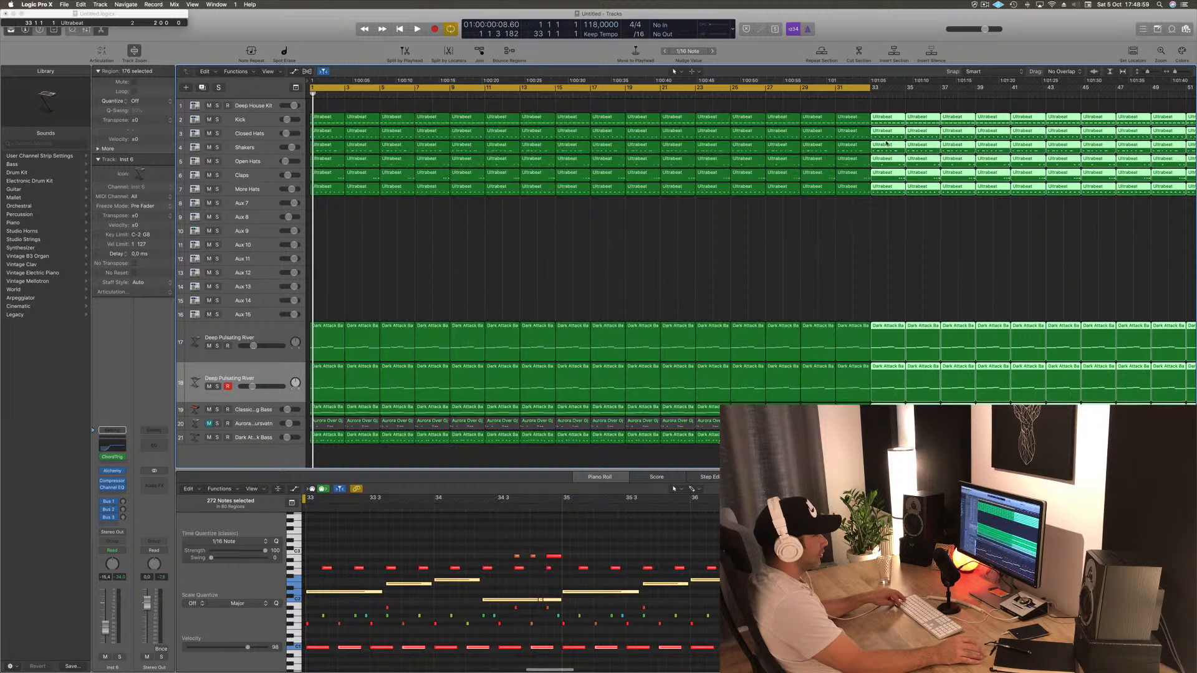
{"action": "left_click", "coordinate": [828, 256], "text": "ctrl+alt"}
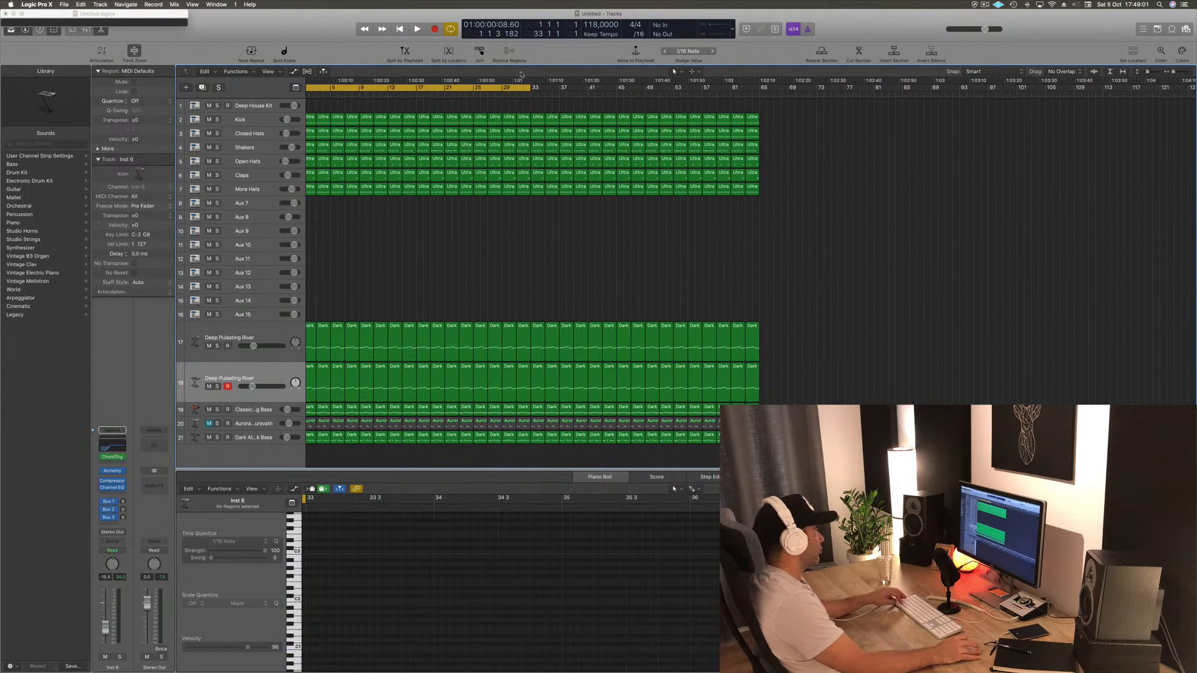
- Extend the cycle range to bar 66 and pull the project end marker back to just after the last regions
{"action": "left_click_drag", "start_coordinate": [528, 91], "coordinate": [767, 96]}
{"action": "left_click", "coordinate": [776, 114], "text": "ctrl+alt"}
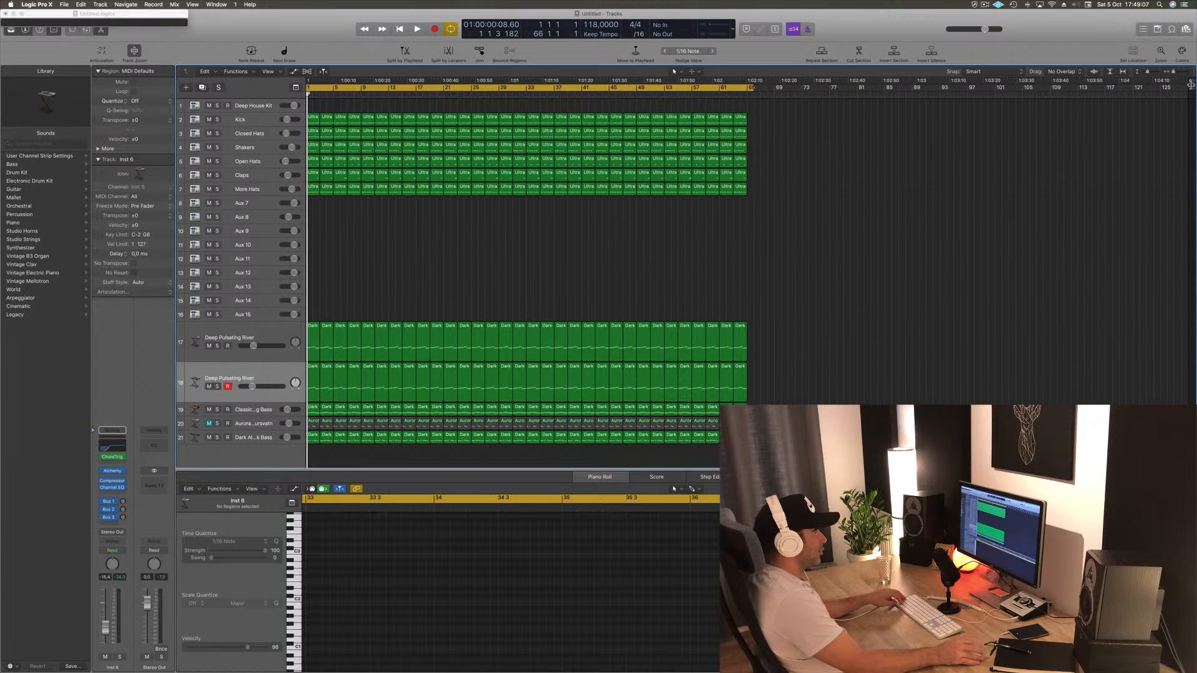
{"action": "left_click_drag", "start_coordinate": [1091, 98], "coordinate": [766, 137]}
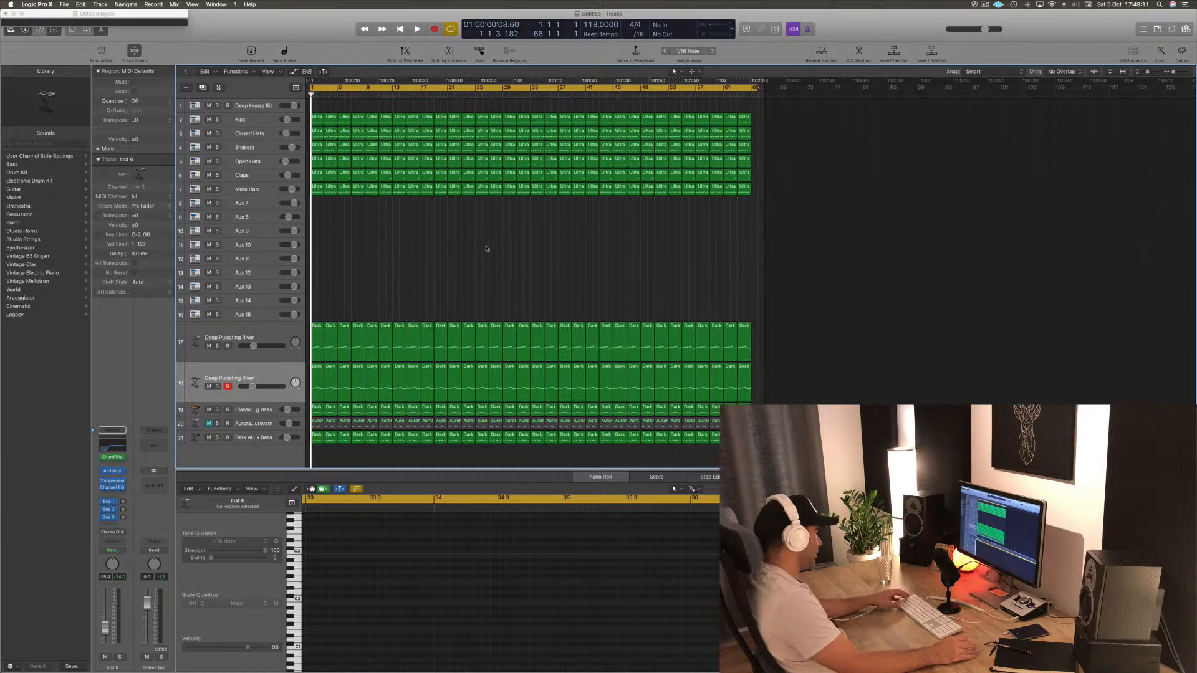
- Fit the whole arrangement in view and play it from the beginning
{"action": "key", "text": "z"}
{"action": "key", "text": "space"}
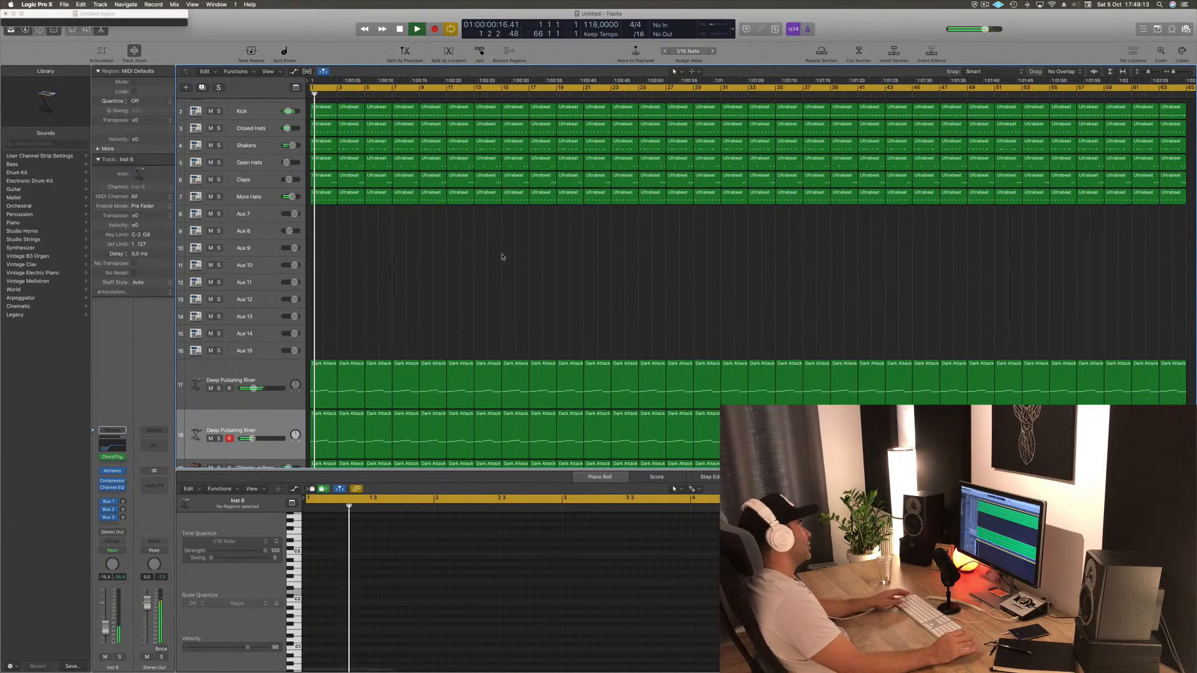
{"action": "scroll", "coordinate": [437, 268], "scroll_direction": "down", "scroll_amount": 3}
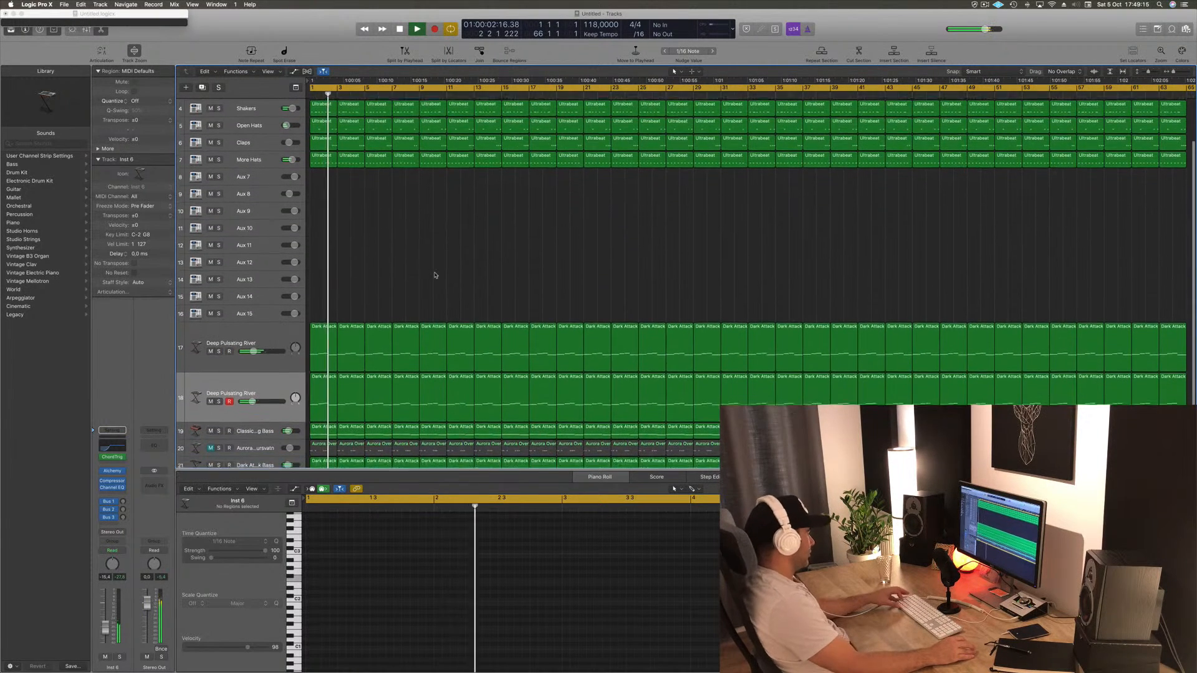
{"action": "scroll", "coordinate": [453, 258], "scroll_direction": "down", "scroll_amount": 1}
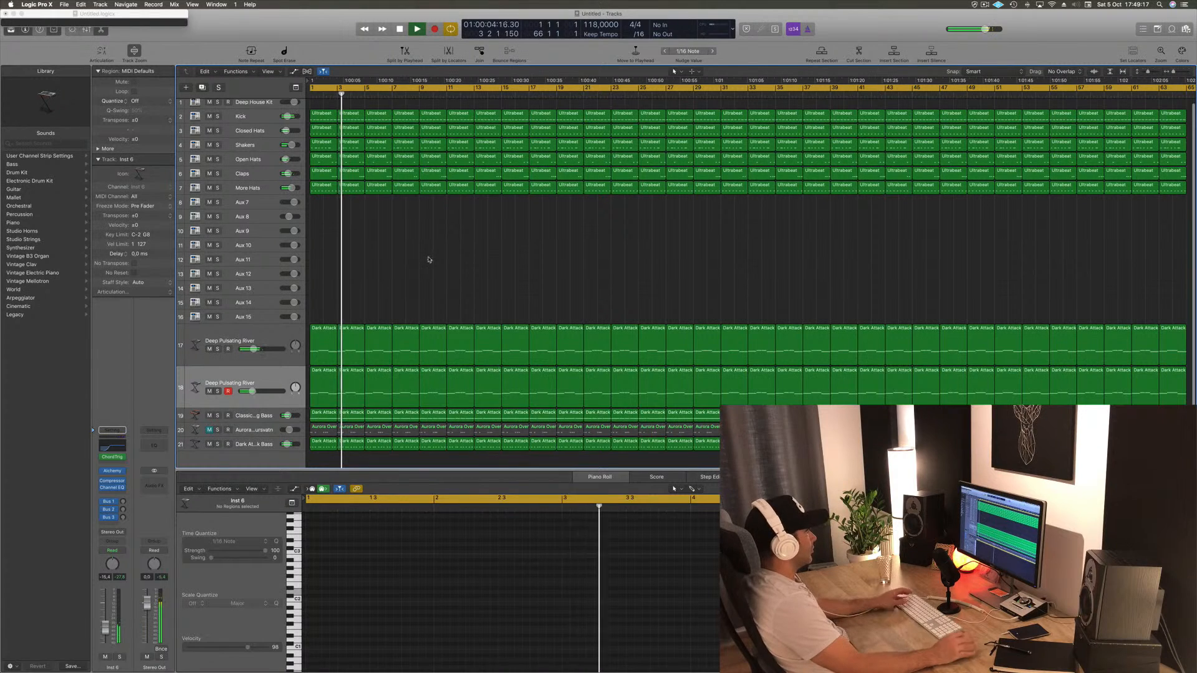
{"action": "key", "text": "Return"}
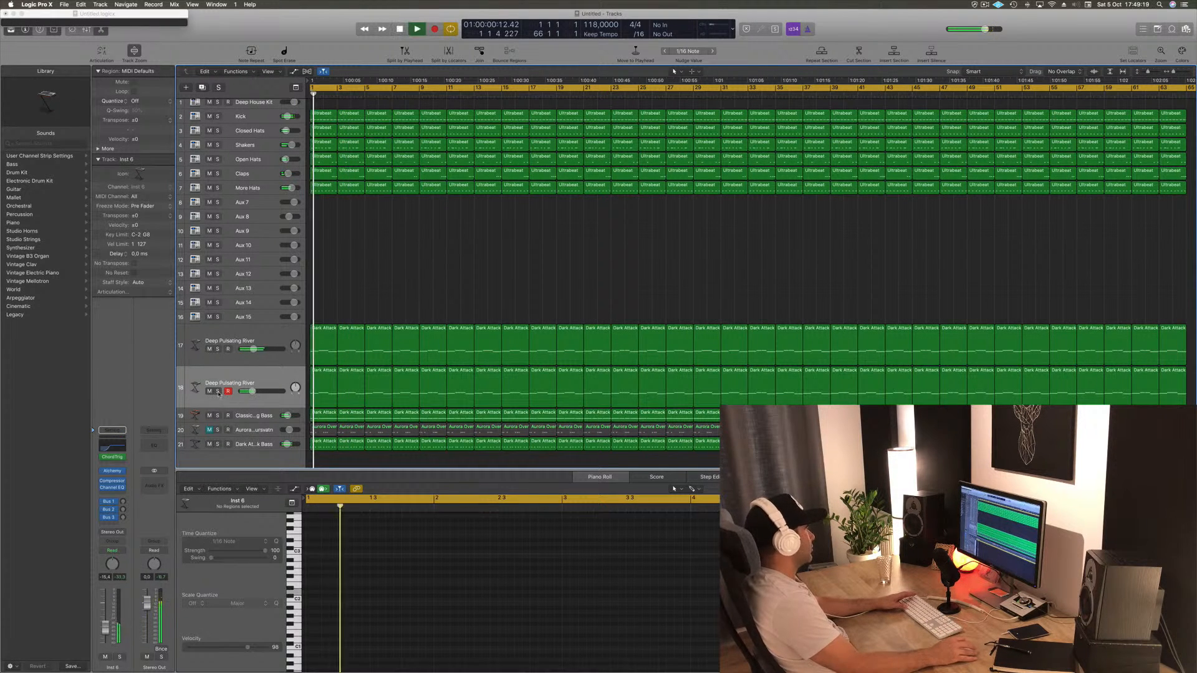
- Mute the second Deep Pulsating River track (track 18) and restart playback from the beginning
{"action": "left_click", "coordinate": [218, 392]}
{"action": "left_click", "coordinate": [218, 392]}
{"action": "key", "text": "Return"}
{"action": "left_click", "coordinate": [209, 392]}
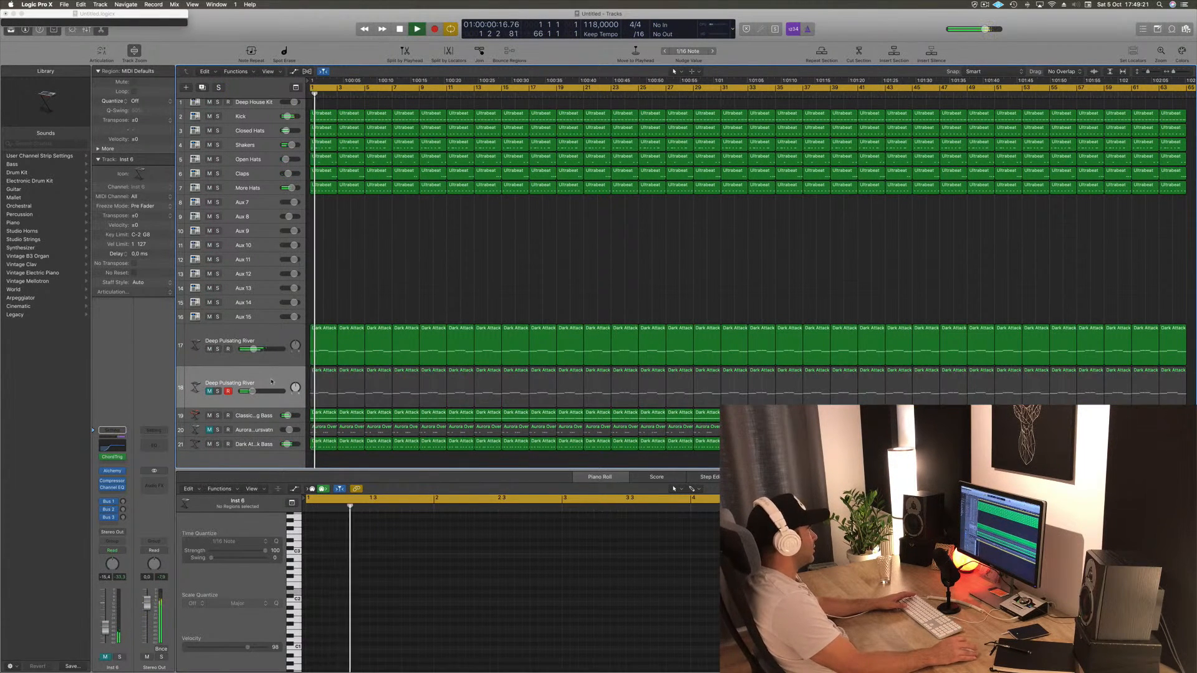
{"action": "left_click", "coordinate": [209, 400]}
{"action": "left_click", "coordinate": [483, 239]}
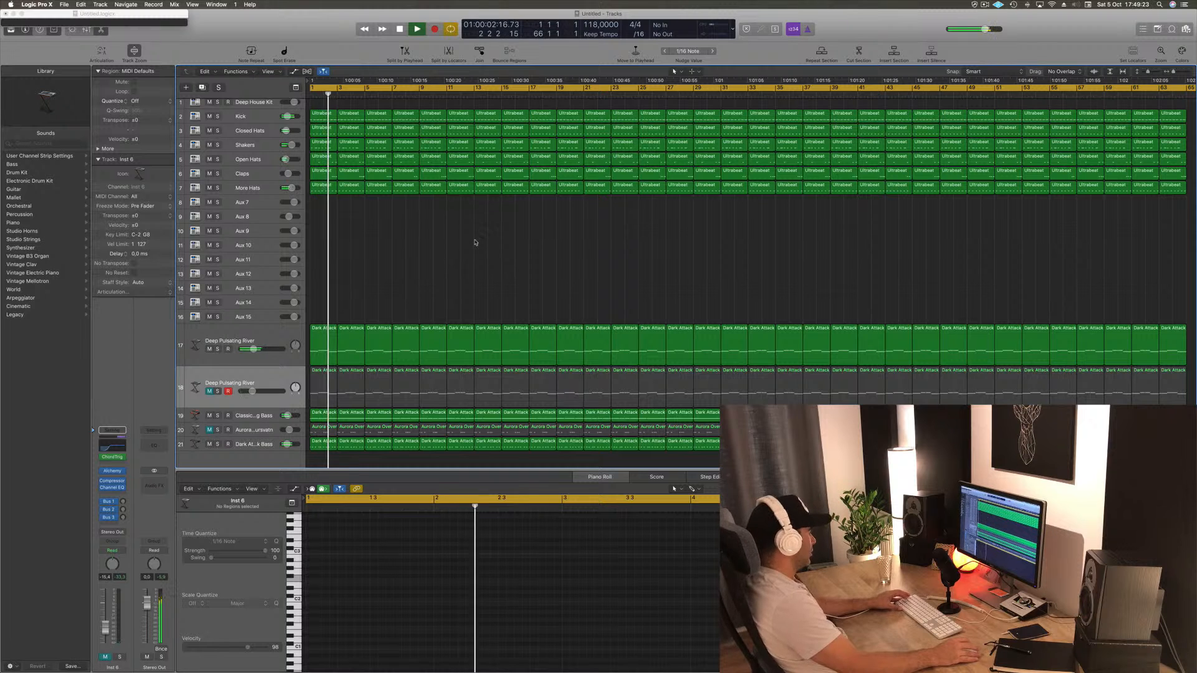
- Save the project as EPISODE 11 and play the arrangement from the beginning
{"action": "key", "text": "super+s"}
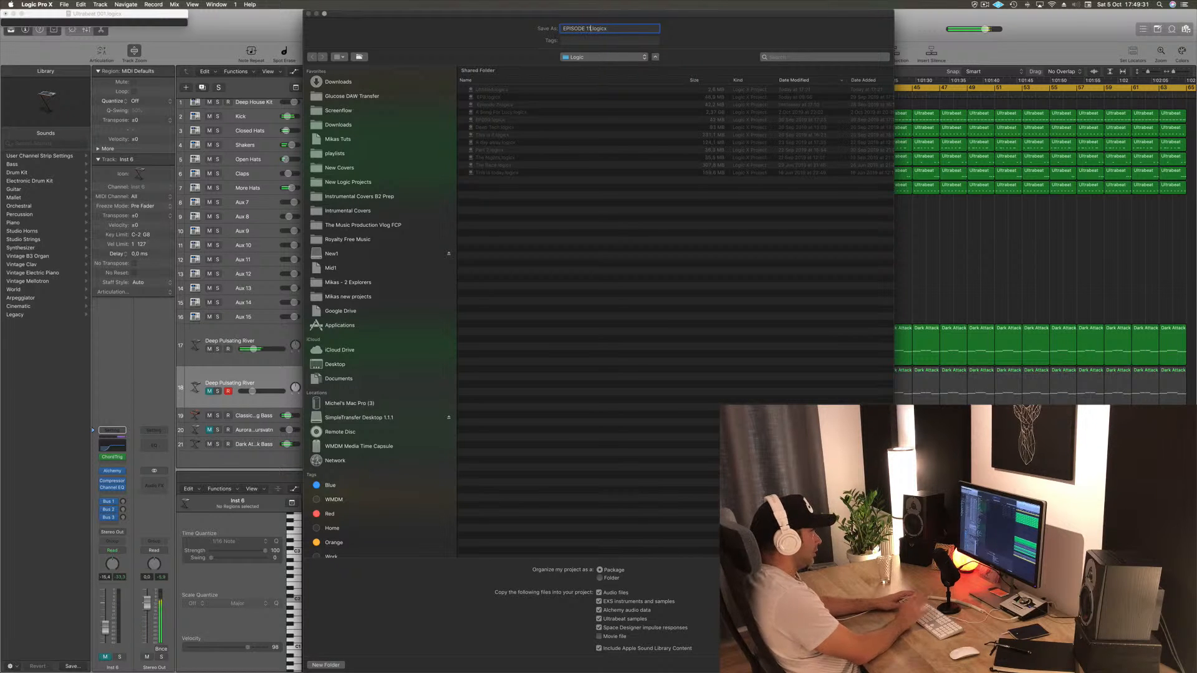
{"action": "key", "text": "Return"}
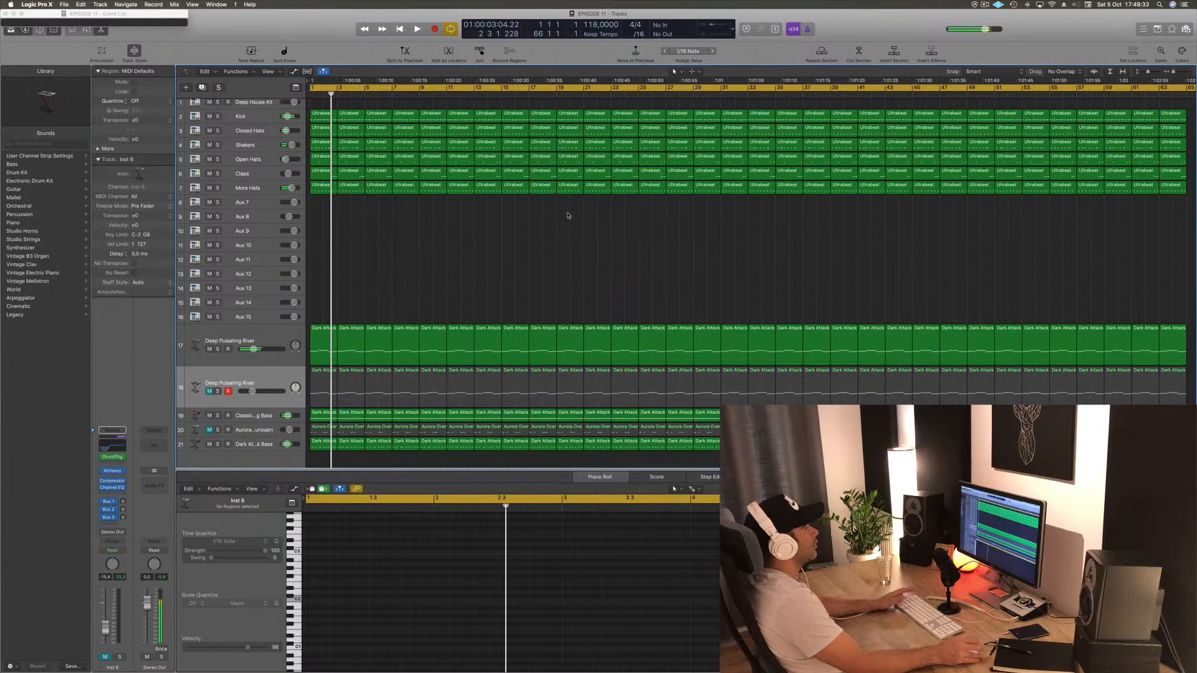
{"action": "key", "text": "space"}
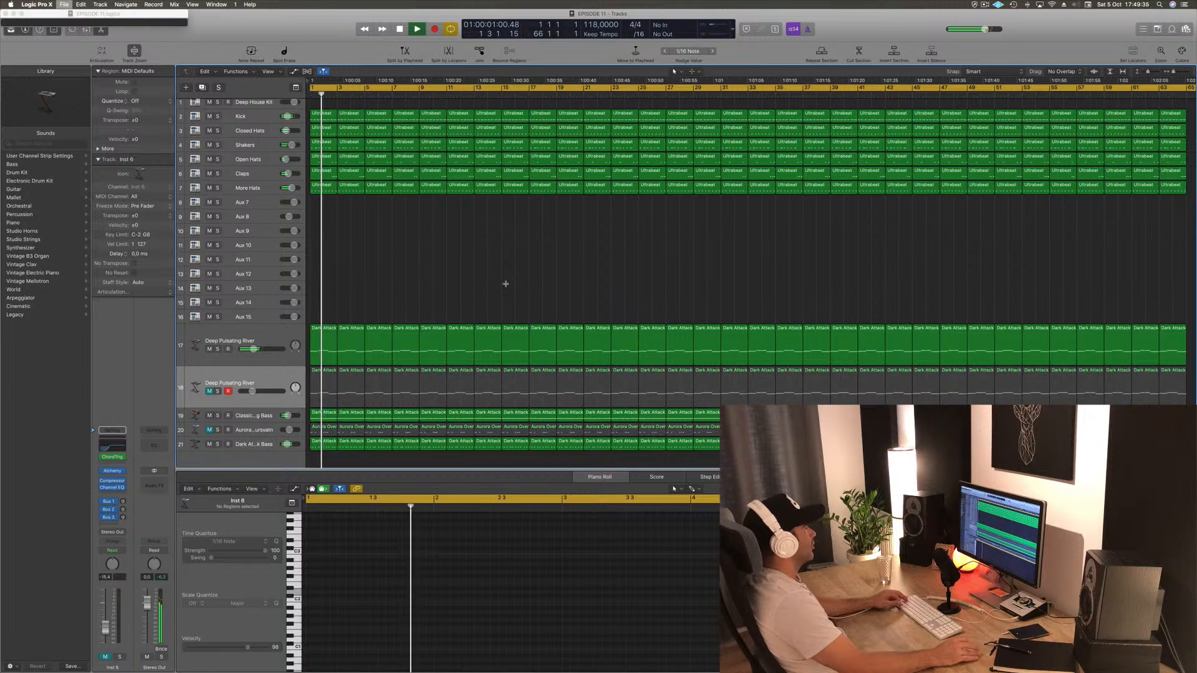
{"action": "scroll", "coordinate": [420, 262], "scroll_direction": "left", "scroll_amount": 1}
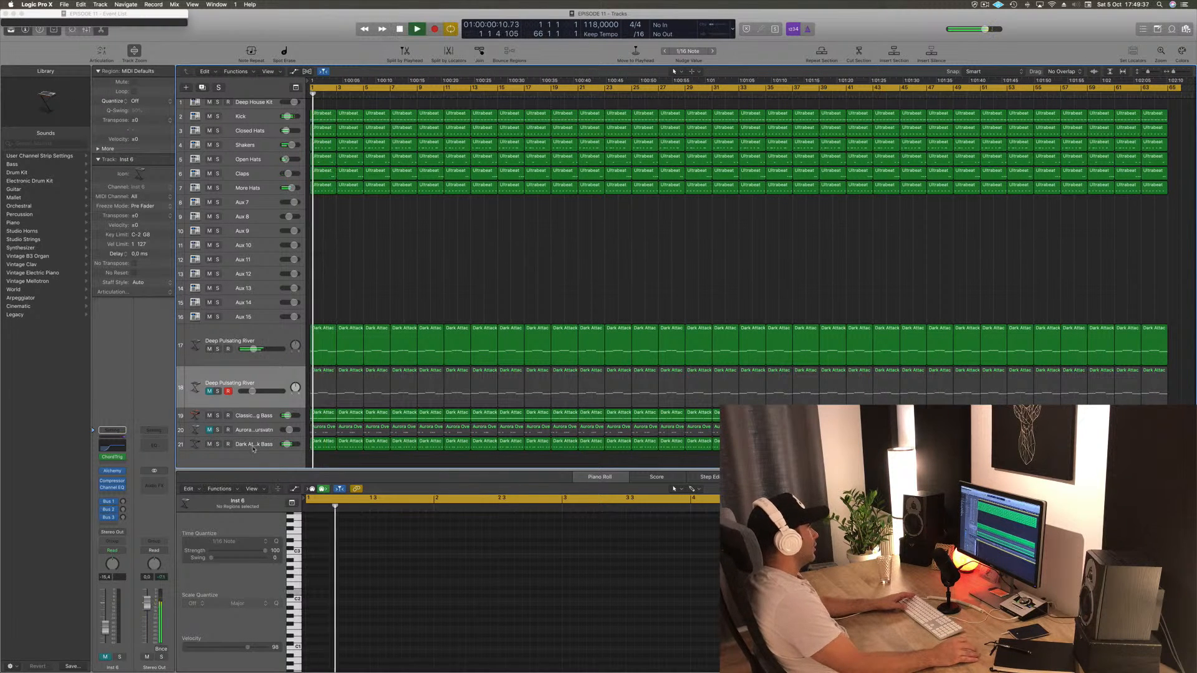
- Compare the mix with the Dark Attack Bass track (track 21) muted and unmuted, and lower its volume slightly
{"action": "left_click", "coordinate": [231, 444]}
{"action": "left_click", "coordinate": [210, 406]}
{"action": "scroll", "coordinate": [228, 402], "scroll_direction": "up", "scroll_amount": 1}
{"action": "key", "text": "space"}
{"action": "key", "text": "space"}
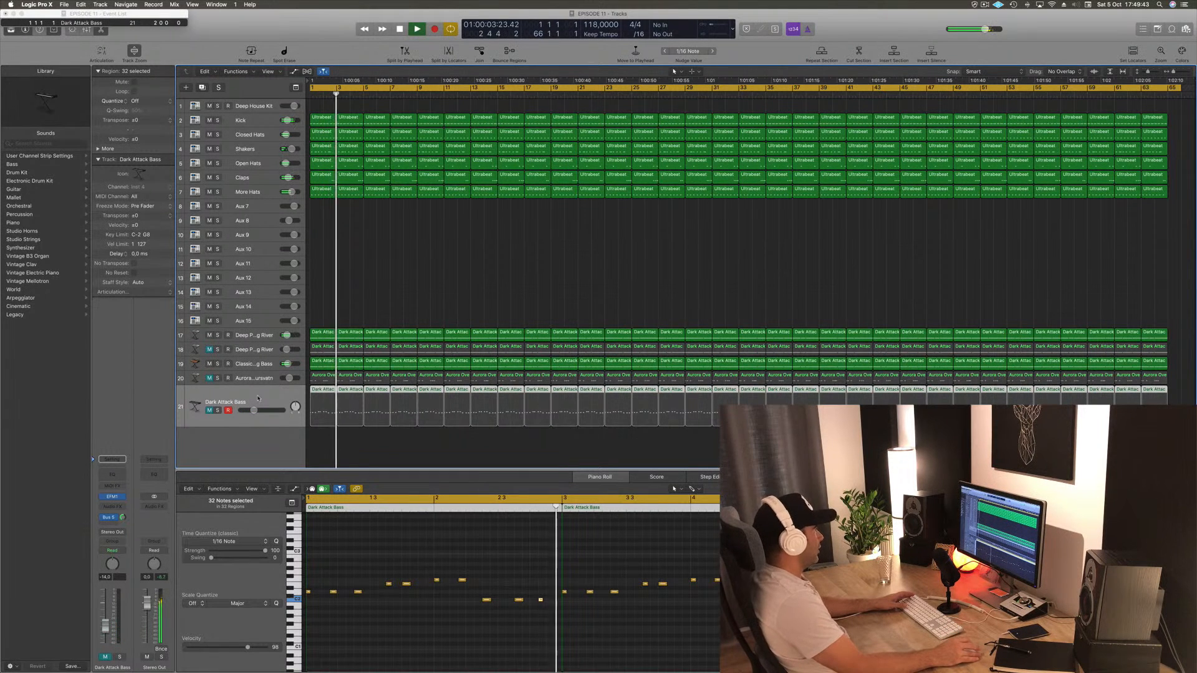
{"action": "left_click", "coordinate": [210, 410]}
{"action": "left_click_drag", "start_coordinate": [252, 412], "coordinate": [251, 410]}
{"action": "key", "text": "Return"}
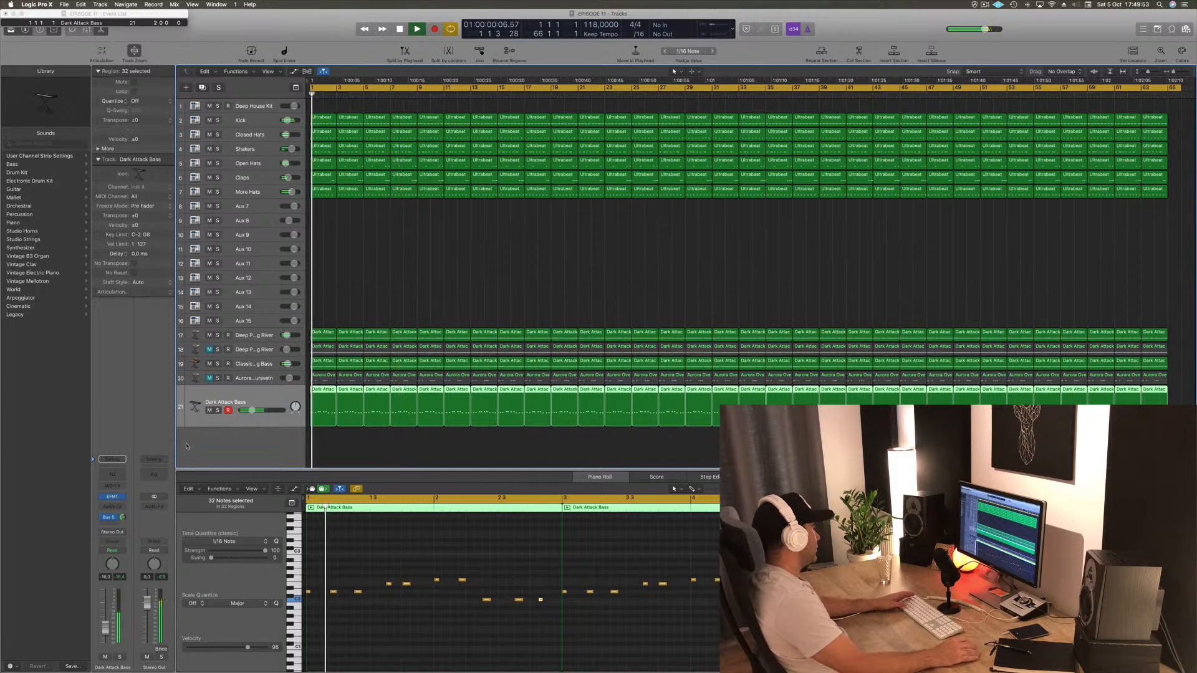
- Open ChromaVerb on the bass track's Bus 5 return (Aux 19) and set its decay to 4.30 s
{"action": "left_click", "coordinate": [123, 516]}
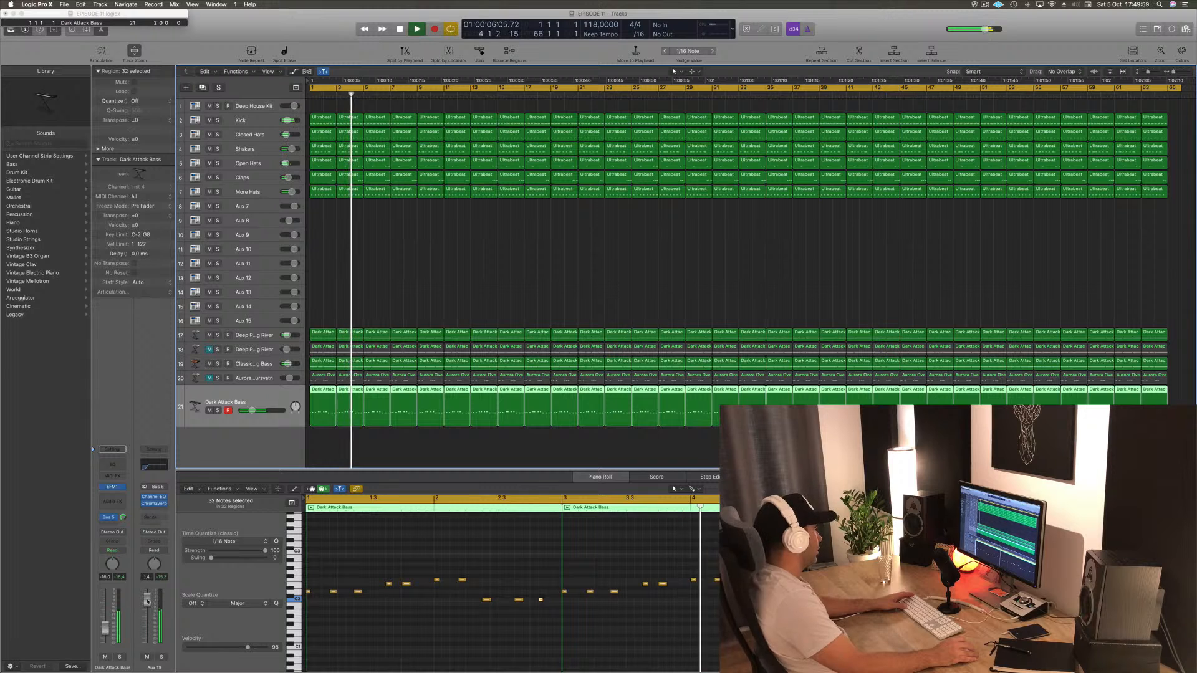
{"action": "left_click", "coordinate": [154, 503]}
{"action": "left_click_drag", "start_coordinate": [724, 98], "coordinate": [612, 139]}
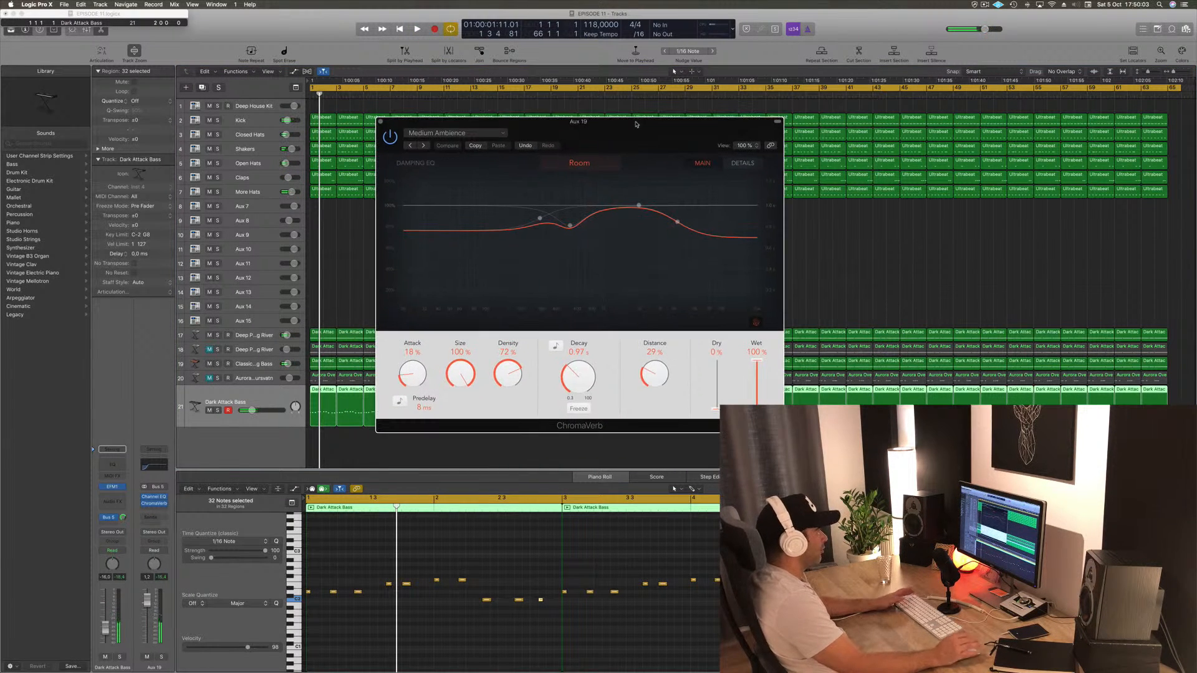
{"action": "key", "text": "space"}
{"action": "mouse_move", "coordinate": [568, 375]}
{"action": "left_mouse_down"}
{"action": "mouse_move", "coordinate": [589, 364]}
{"action": "mouse_move", "coordinate": [582, 380]}
{"action": "left_mouse_up"}
{"action": "key", "text": "Return"}
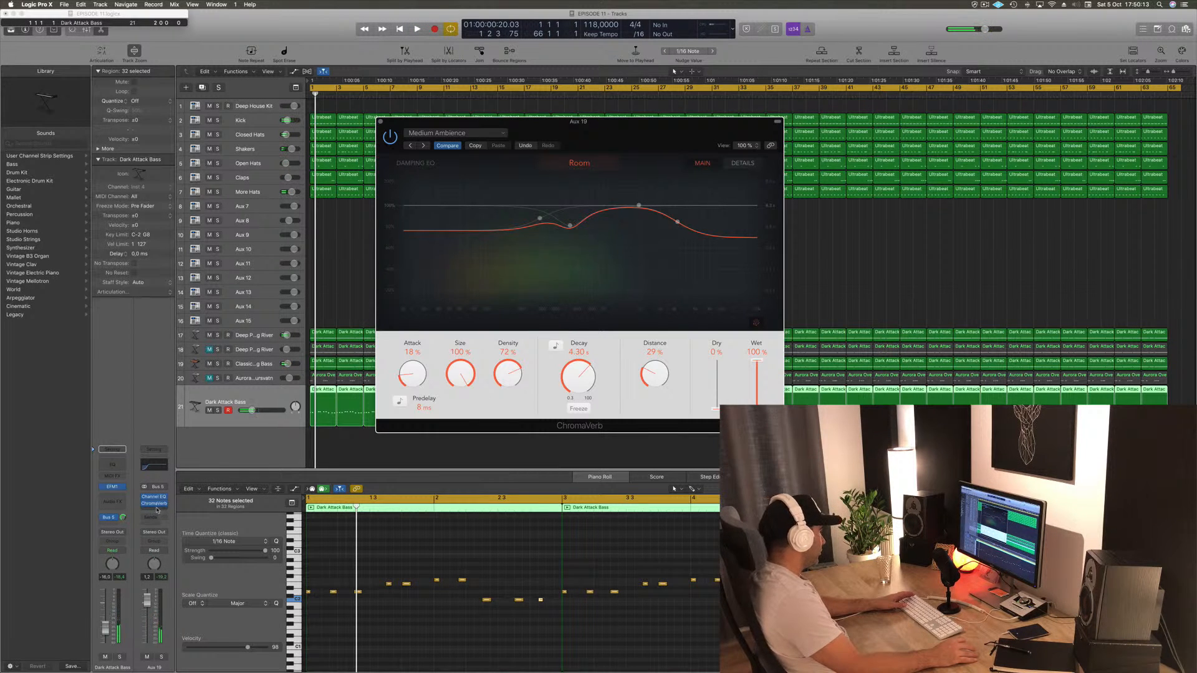
- Insert a stereo Compressor after ChromaVerb on the Aux 19 reverb return
{"action": "left_click", "coordinate": [156, 508]}
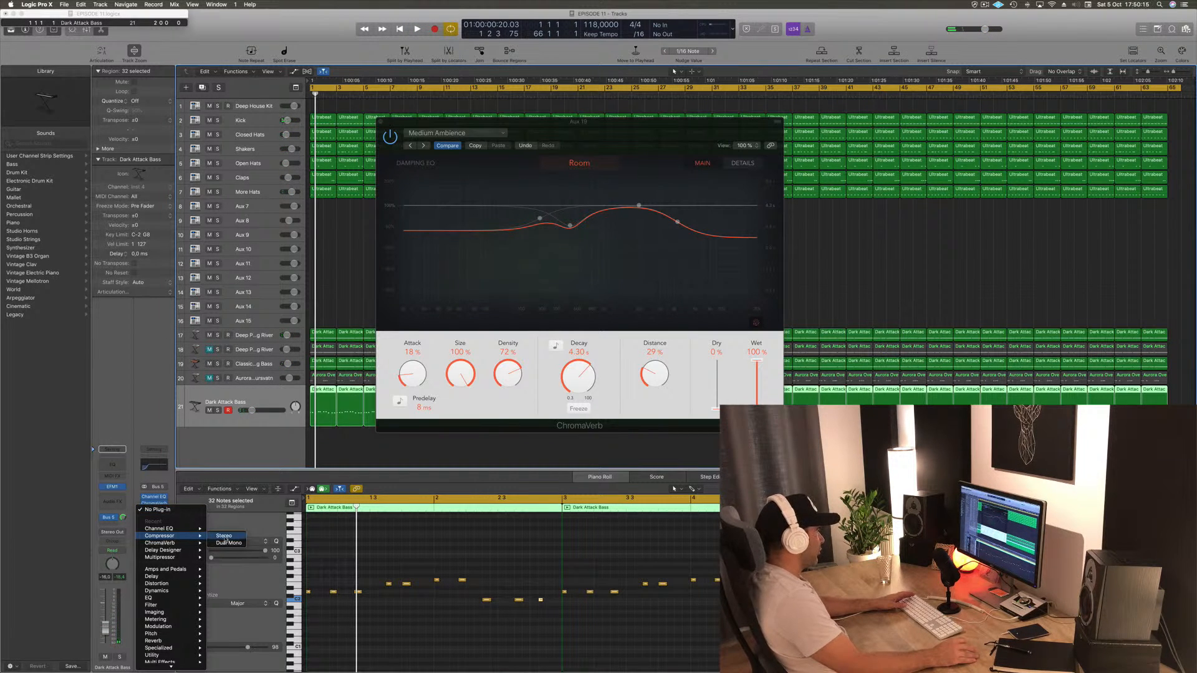
{"action": "left_click", "coordinate": [223, 536]}
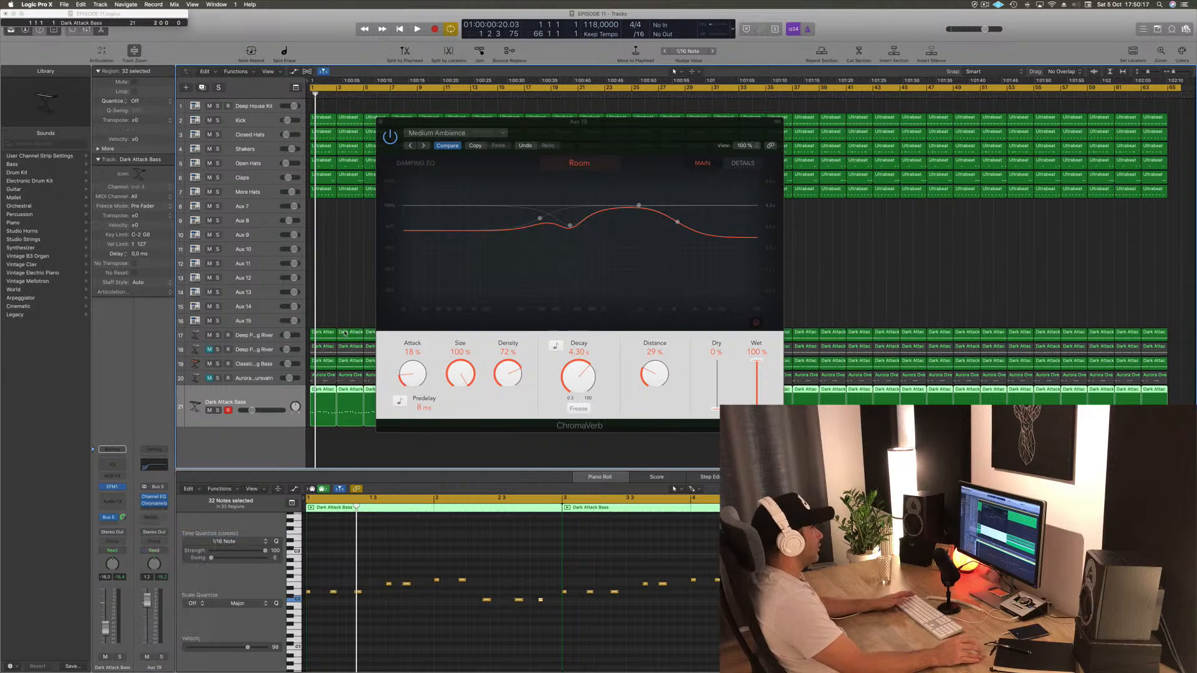
{"action": "left_click_drag", "start_coordinate": [285, 32], "coordinate": [851, 248]}
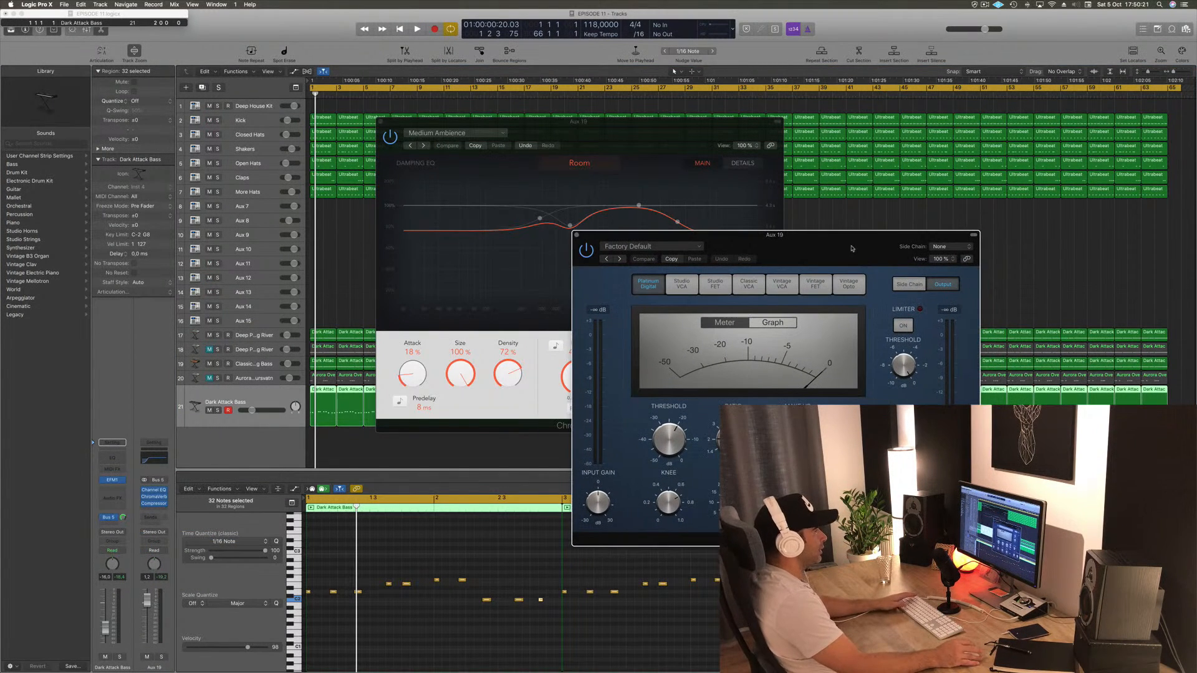
- Set the compressor's side chain to Bus 7 (Kick) and its threshold to about -21 dB, and close the compressor
{"action": "key", "text": "space"}
{"action": "left_click", "coordinate": [953, 247]}
{"action": "mouse_move", "coordinate": [943, 273]}
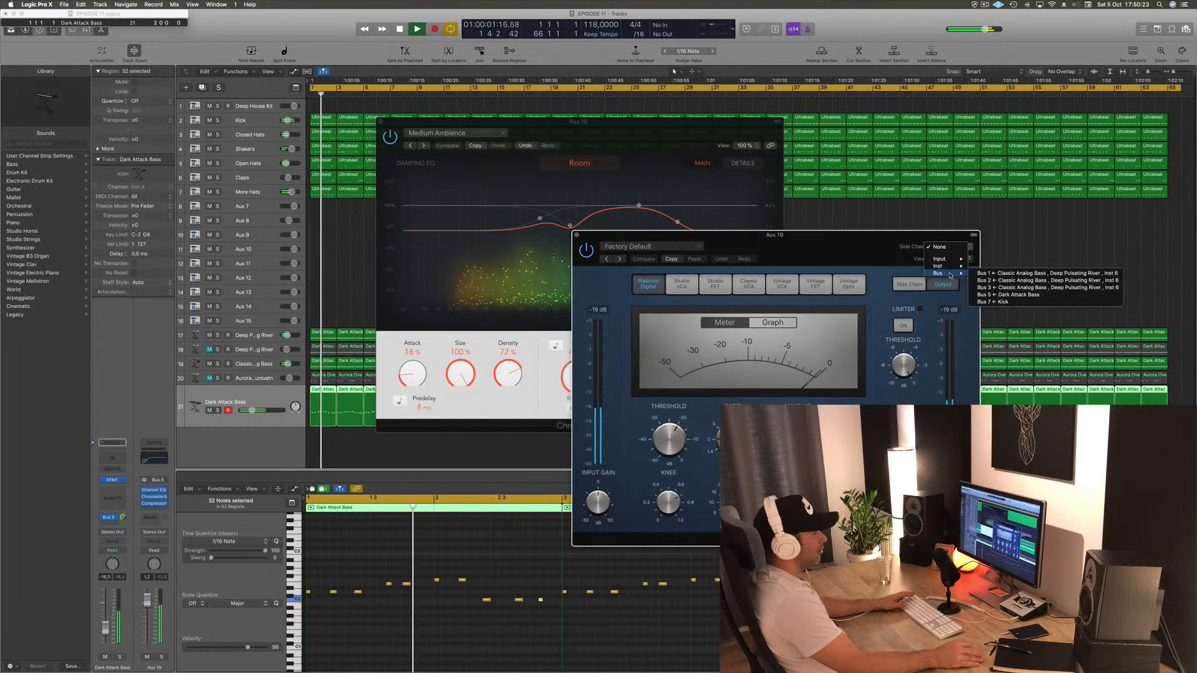
{"action": "left_click", "coordinate": [997, 298]}
{"action": "left_click_drag", "start_coordinate": [783, 261], "coordinate": [794, 226]}
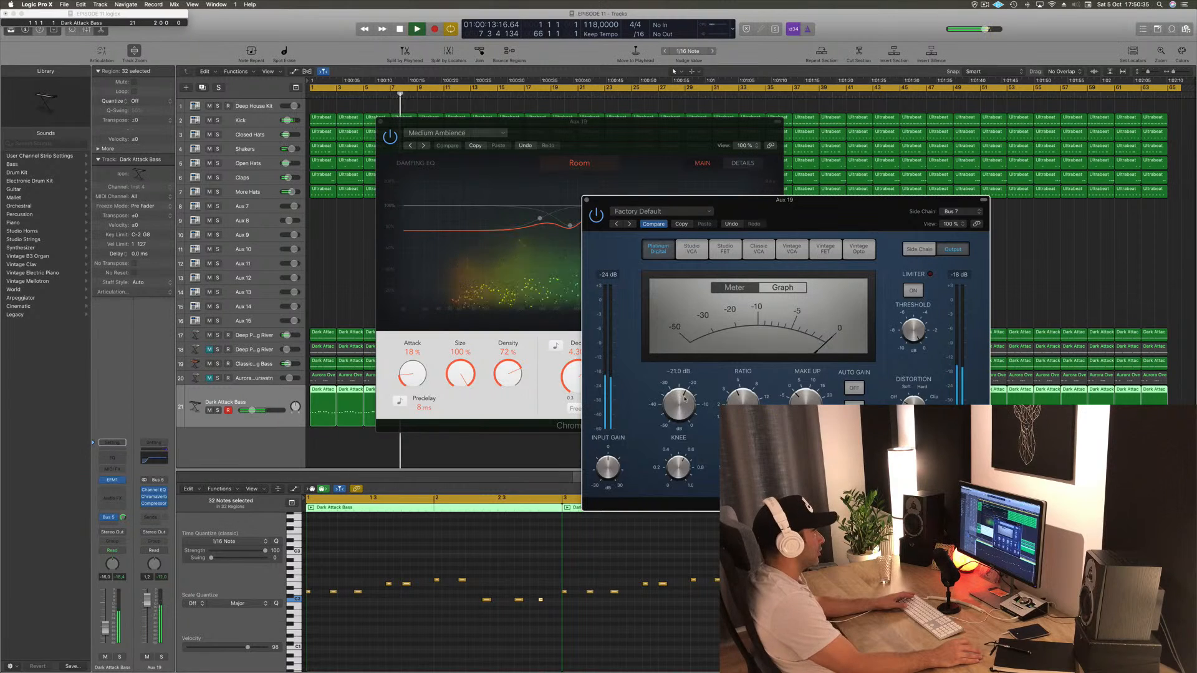
{"action": "left_click_drag", "start_coordinate": [592, 202], "coordinate": [506, 195]}
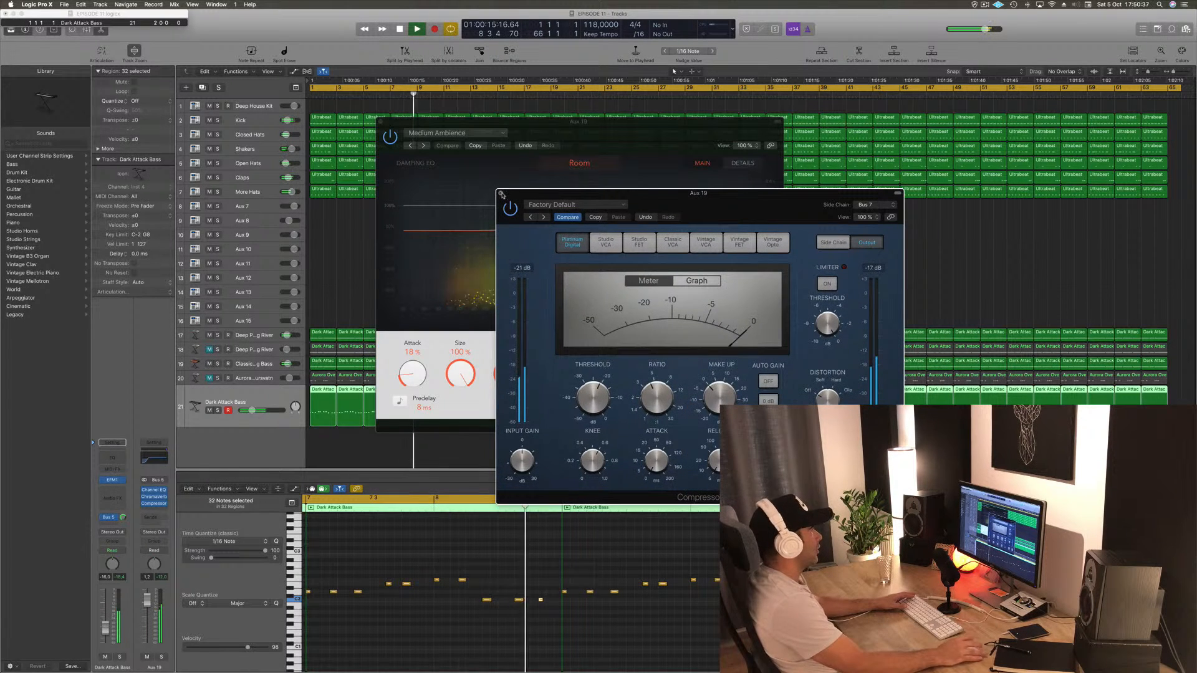
{"action": "left_click", "coordinate": [501, 194]}
- Lower the Aux 19 reverb return's volume slightly during playback and close ChromaVerb
{"action": "key", "text": "space"}
{"action": "left_click_drag", "start_coordinate": [643, 123], "coordinate": [844, 183]}
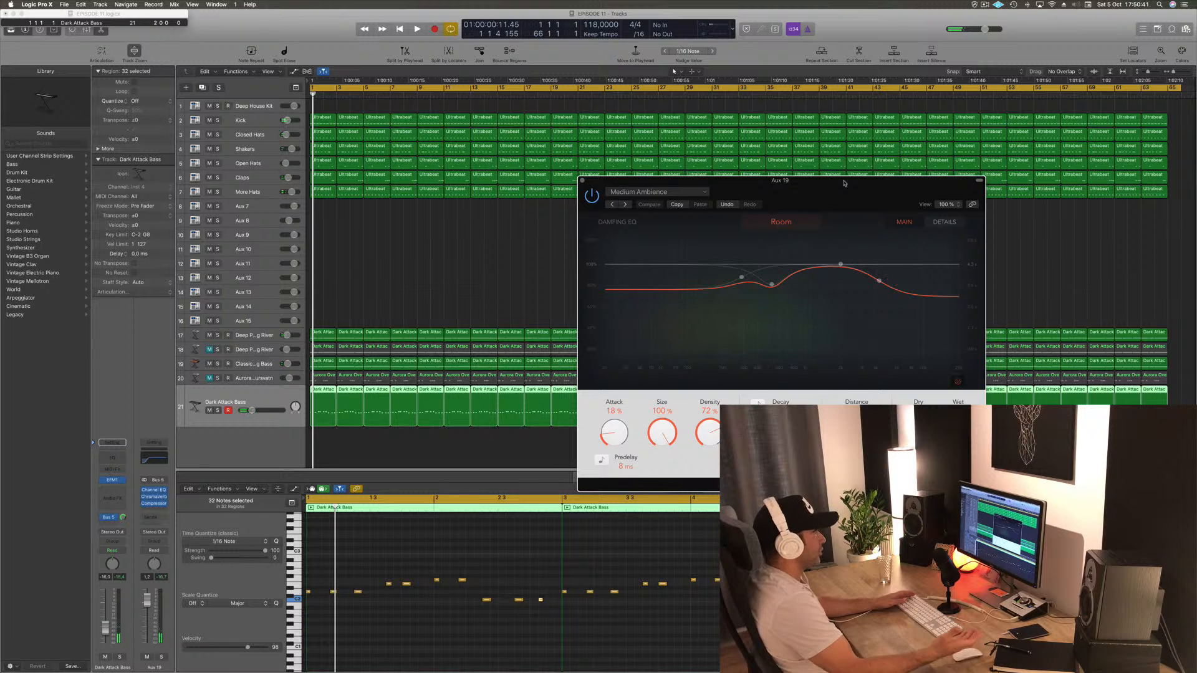
{"action": "left_click_drag", "start_coordinate": [844, 182], "coordinate": [801, 184]}
{"action": "key", "text": "space"}
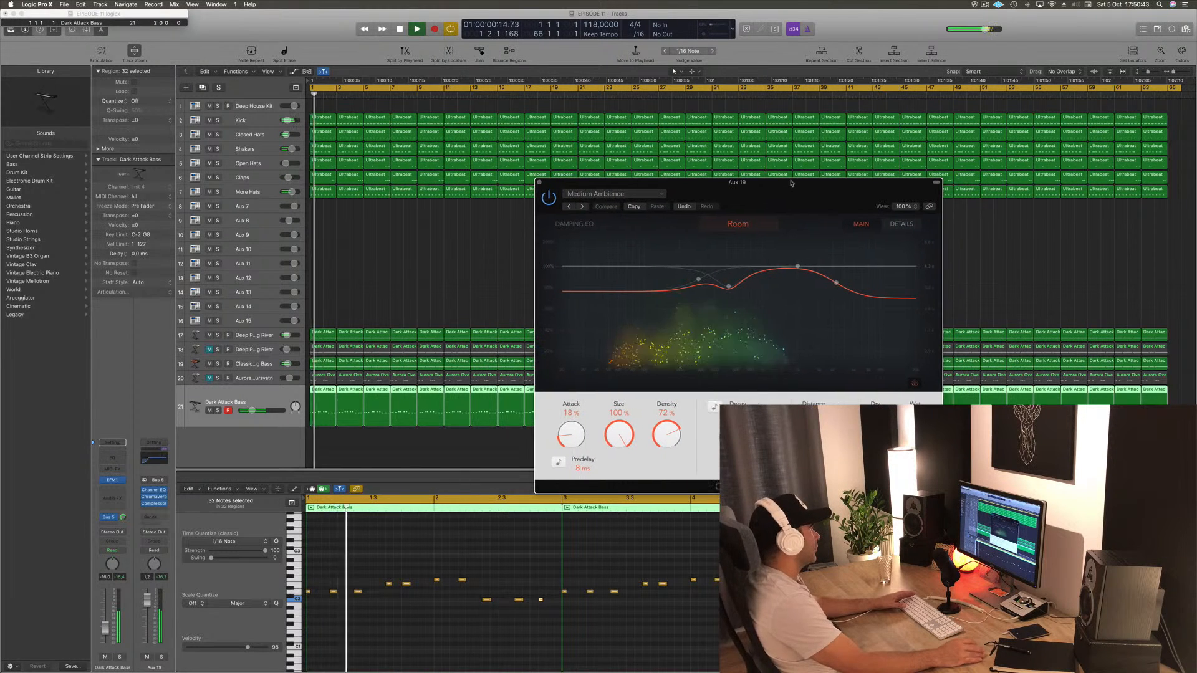
{"action": "left_click_drag", "start_coordinate": [147, 604], "coordinate": [146, 612]}
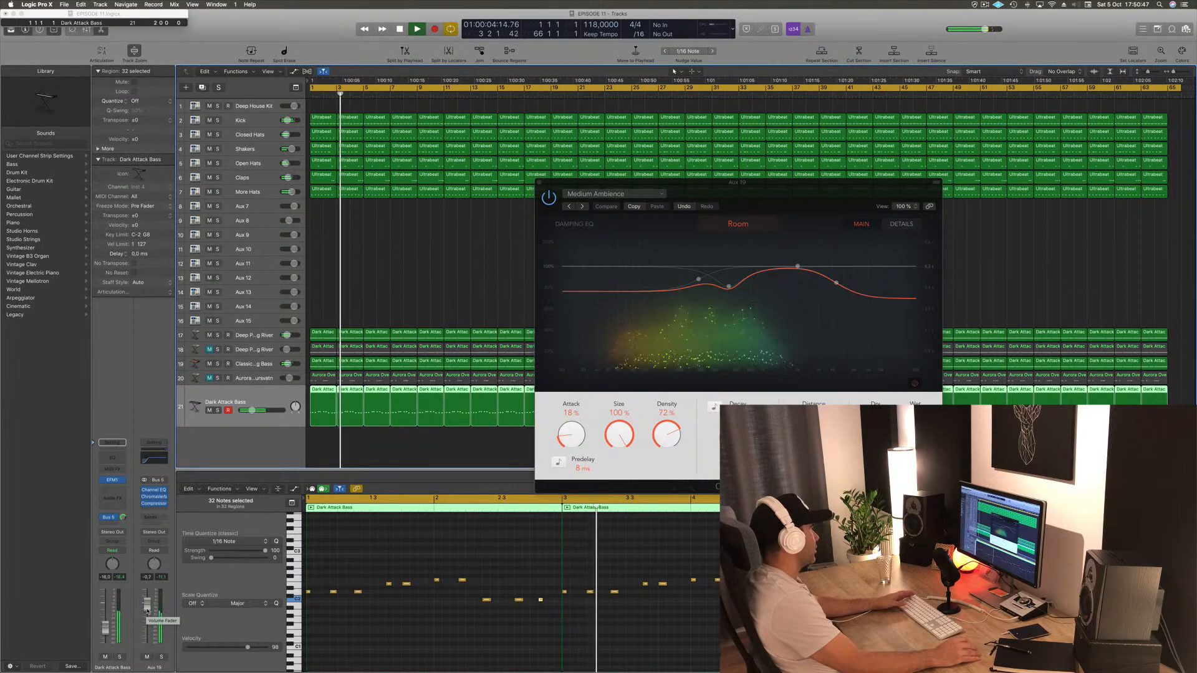
{"action": "key", "text": "Return"}
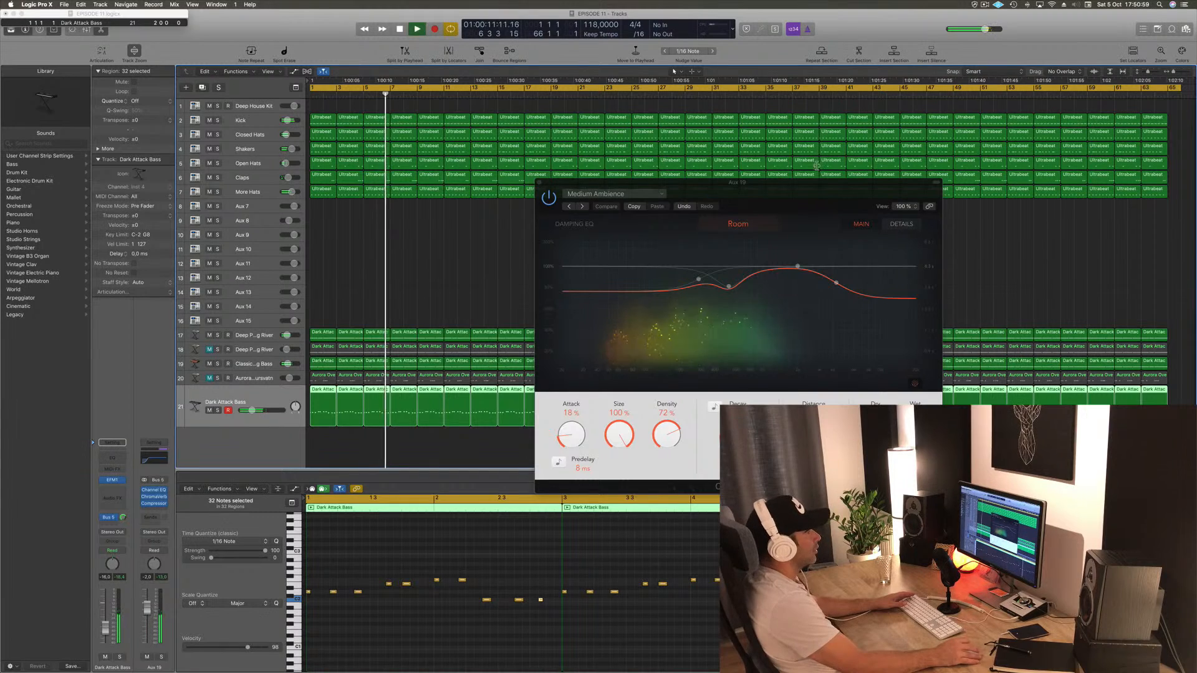
{"action": "left_click_drag", "start_coordinate": [553, 188], "coordinate": [359, 197]}
{"action": "left_click", "coordinate": [344, 192]}
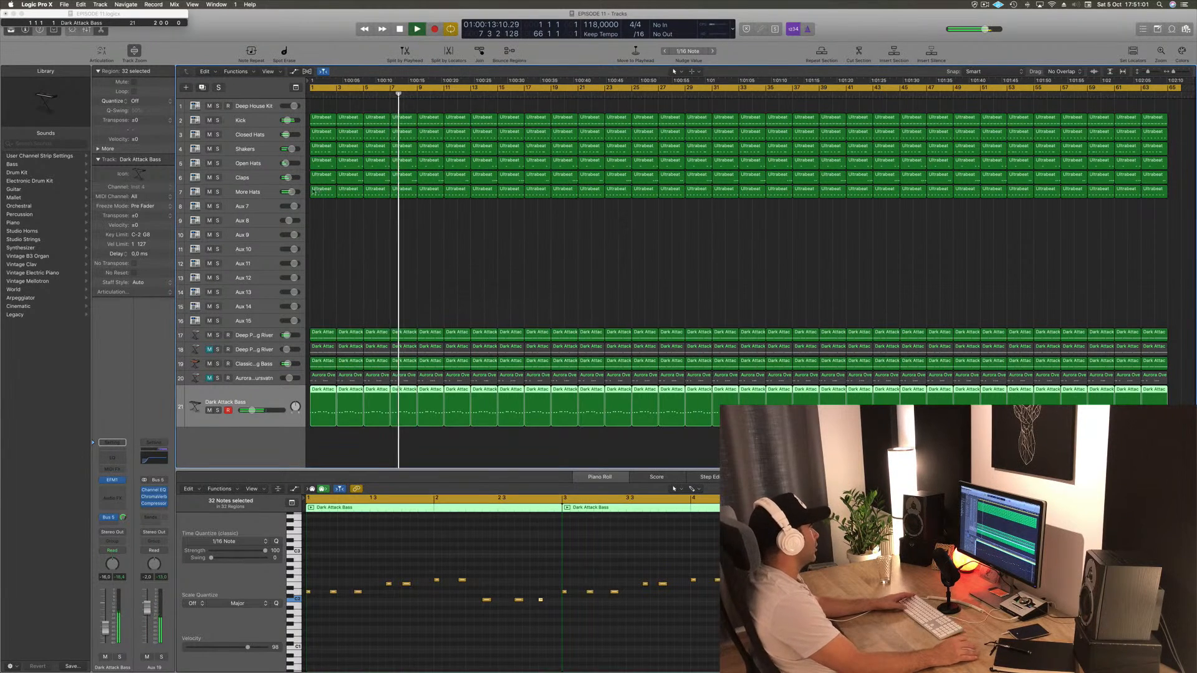
- Solo the first Deep Pulsating River track (track 17) briefly to listen to it alone
{"action": "left_click", "coordinate": [241, 341]}
{"action": "left_click", "coordinate": [218, 353]}
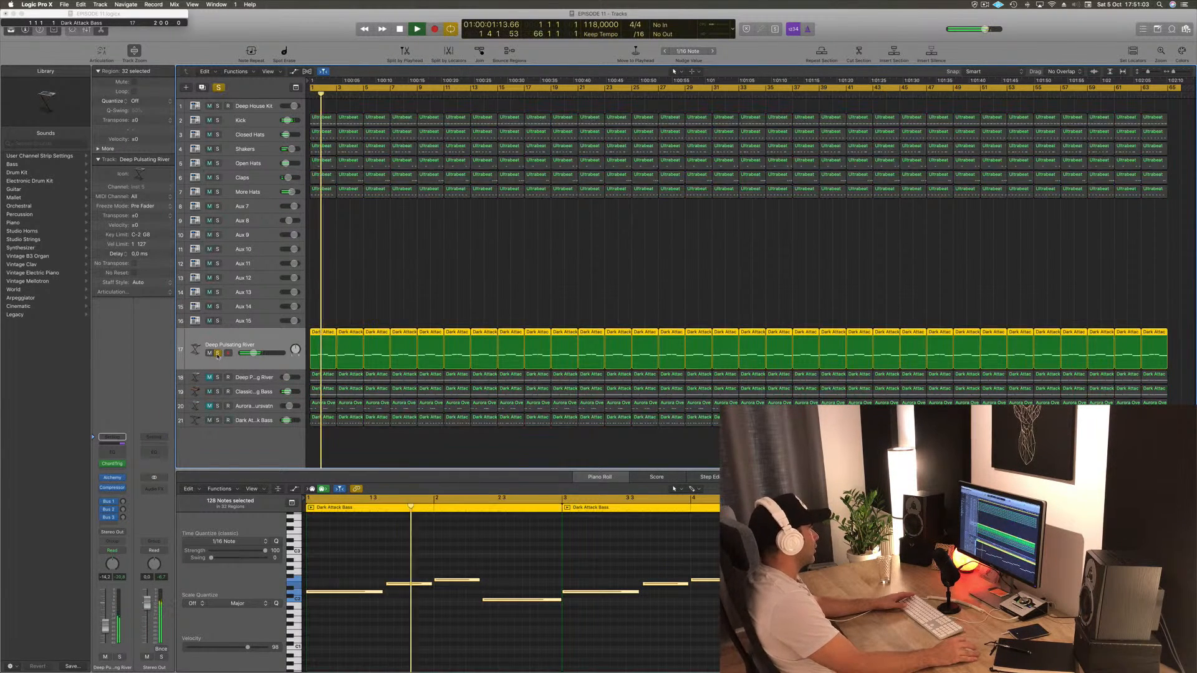
{"action": "left_click", "coordinate": [217, 353]}
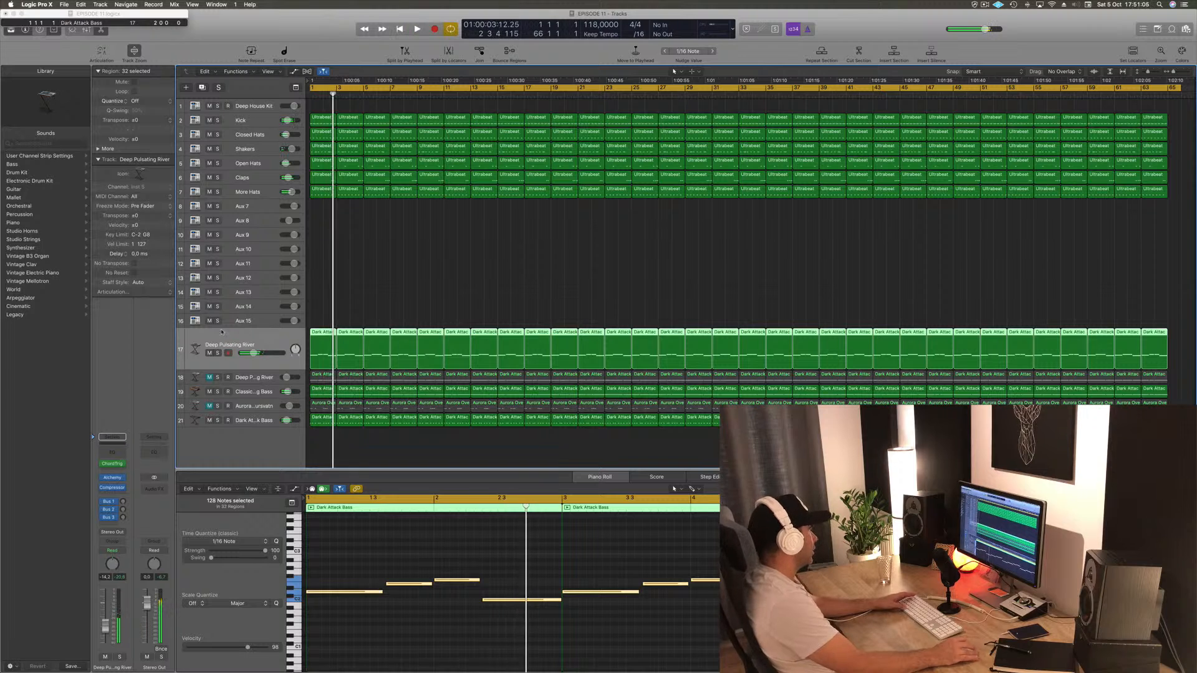
- Adjust the cutoff in Alchemy's performance controls on the first Deep Pulsating River track and raise the track's volume
{"action": "left_click", "coordinate": [113, 479]}
{"action": "left_click_drag", "start_coordinate": [760, 65], "coordinate": [584, 191]}
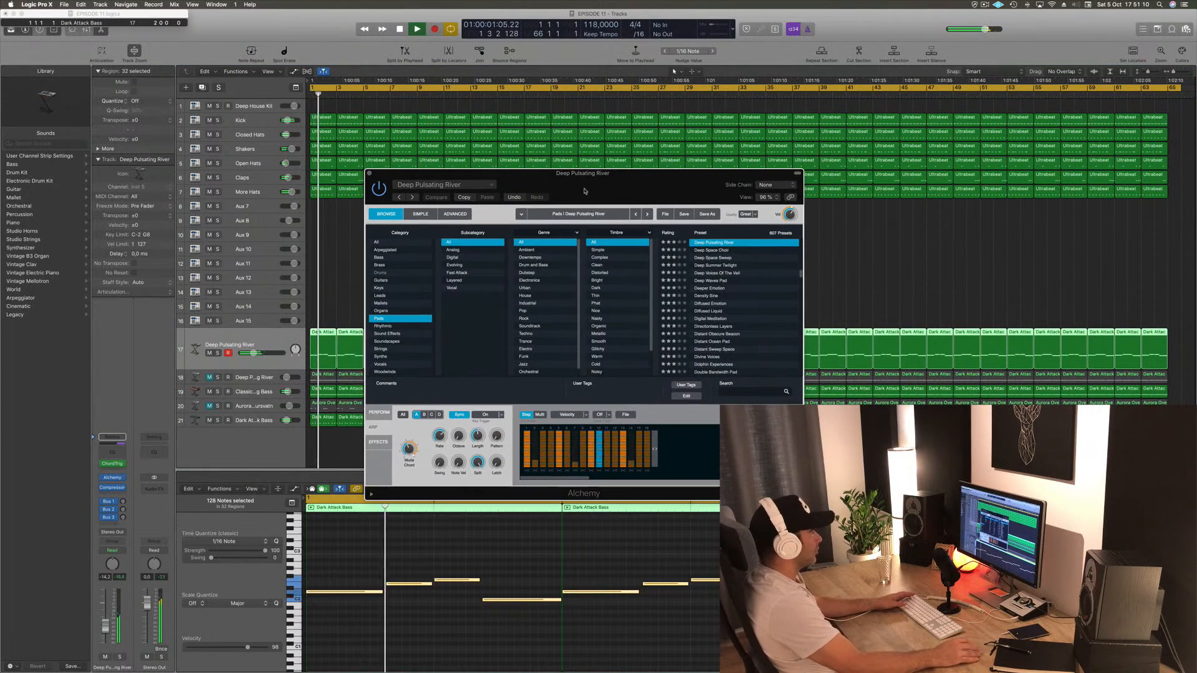
{"action": "left_click", "coordinate": [379, 413]}
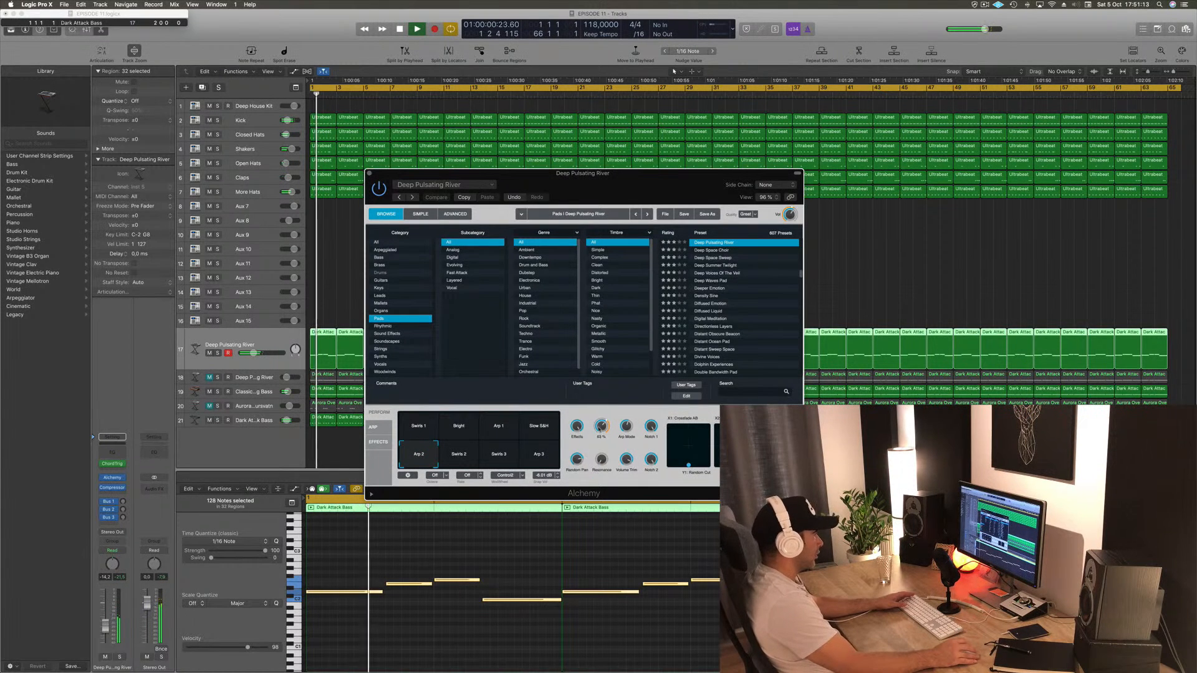
{"action": "left_click_drag", "start_coordinate": [601, 428], "coordinate": [600, 437]}
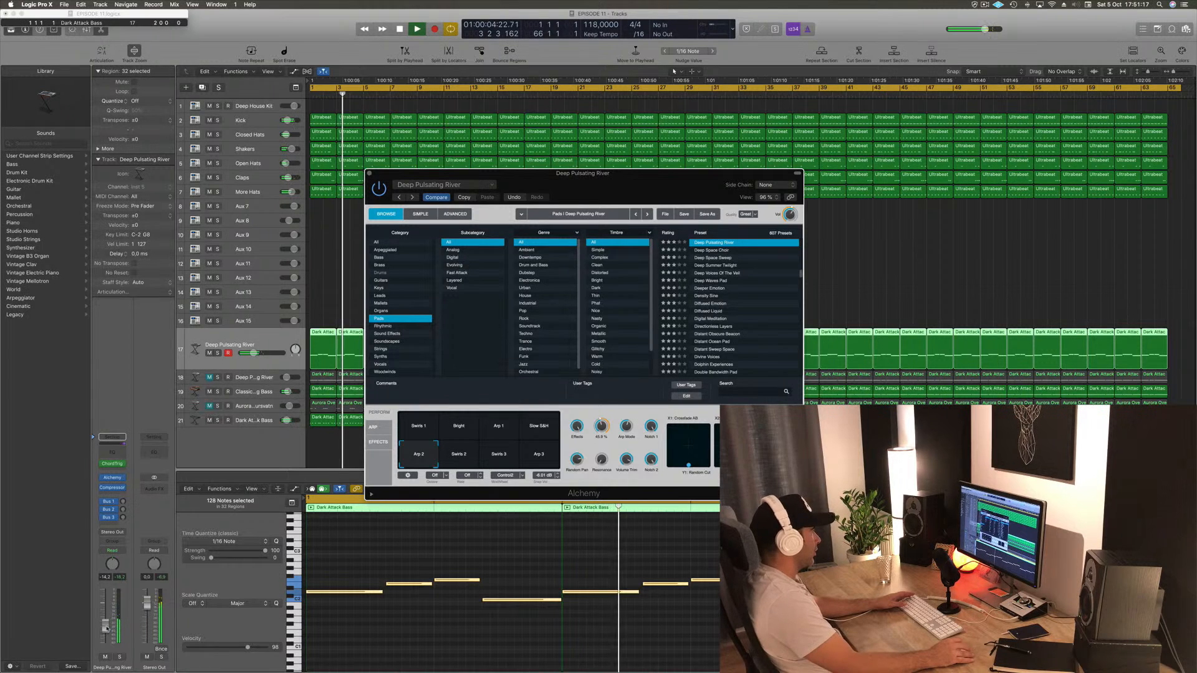
{"action": "left_click_drag", "start_coordinate": [107, 626], "coordinate": [107, 620]}
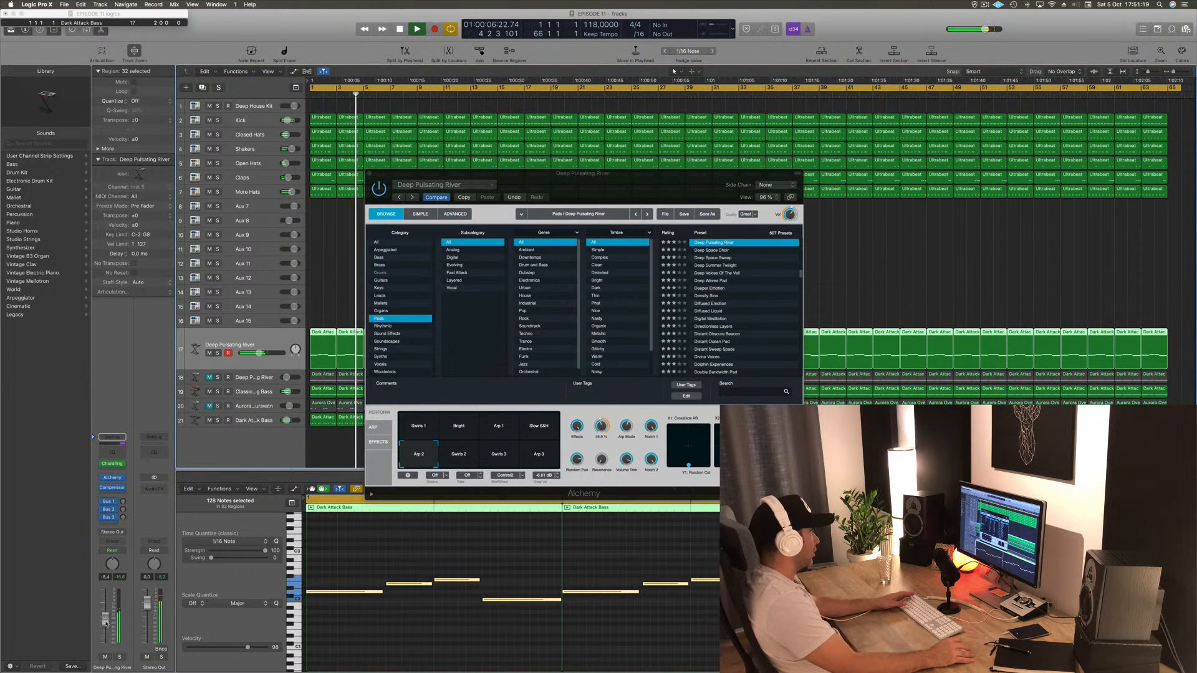
- Add a 118 Hz, 24 dB/Oct low cut in a Channel EQ on the first Deep Pulsating River track and close its plug-in windows
{"action": "left_click", "coordinate": [114, 453]}
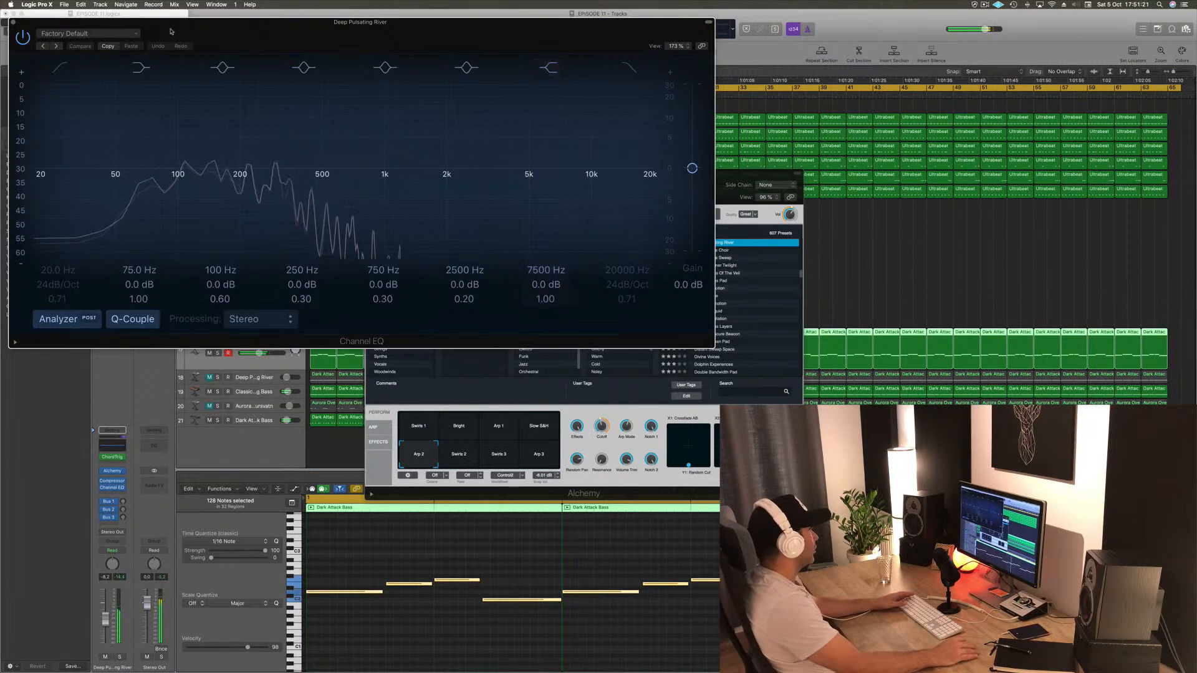
{"action": "left_click_drag", "start_coordinate": [52, 111], "coordinate": [225, 137]}
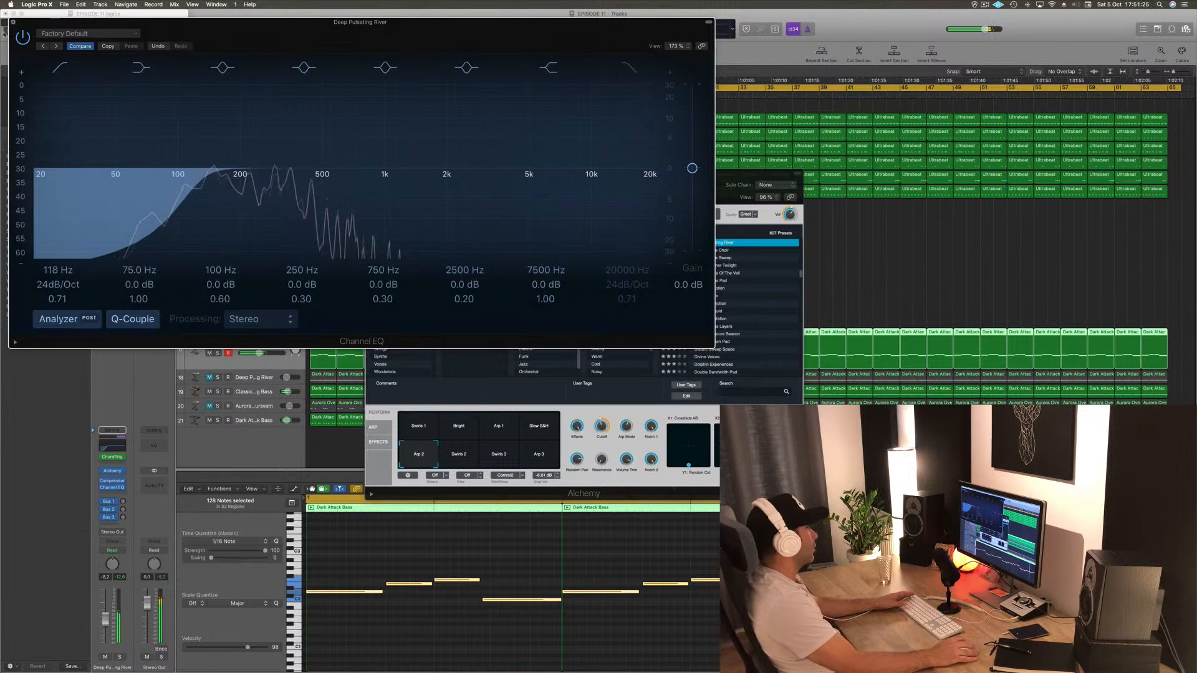
{"action": "left_click", "coordinate": [14, 22]}
{"action": "left_click_drag", "start_coordinate": [630, 179], "coordinate": [678, 159]}
{"action": "left_click", "coordinate": [418, 154]}
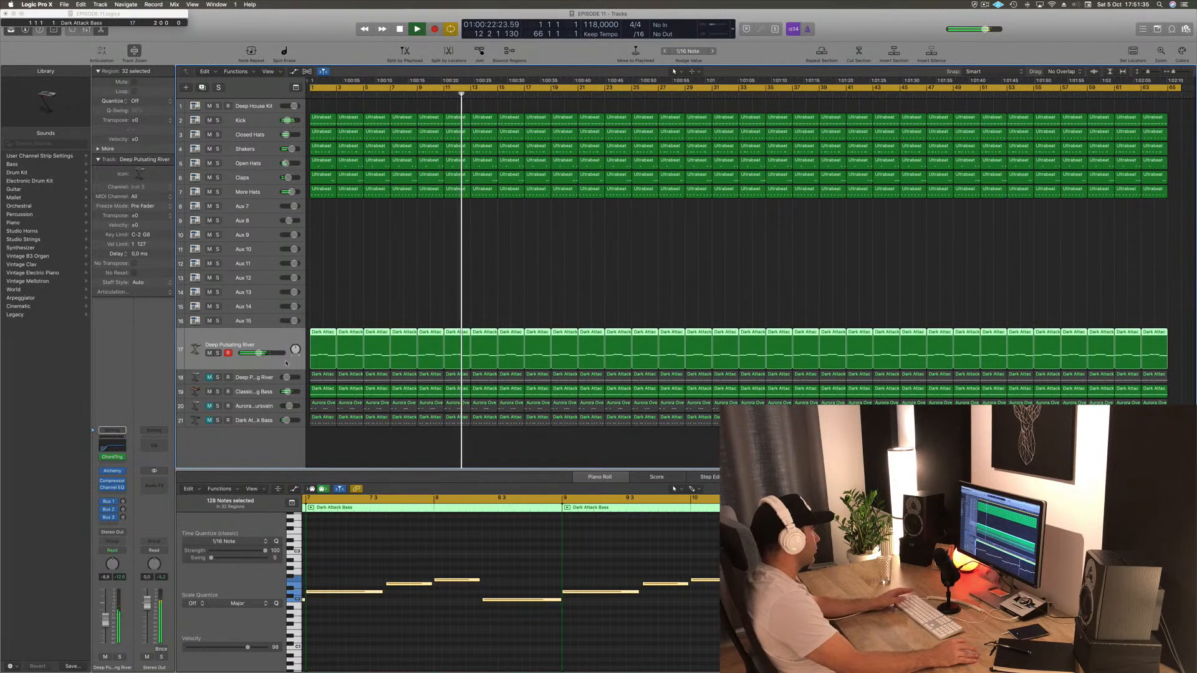
- Unmute the Aurora track (track 20) and raise its volume slightly
{"action": "left_click", "coordinate": [210, 406]}
{"action": "left_click", "coordinate": [257, 405]}
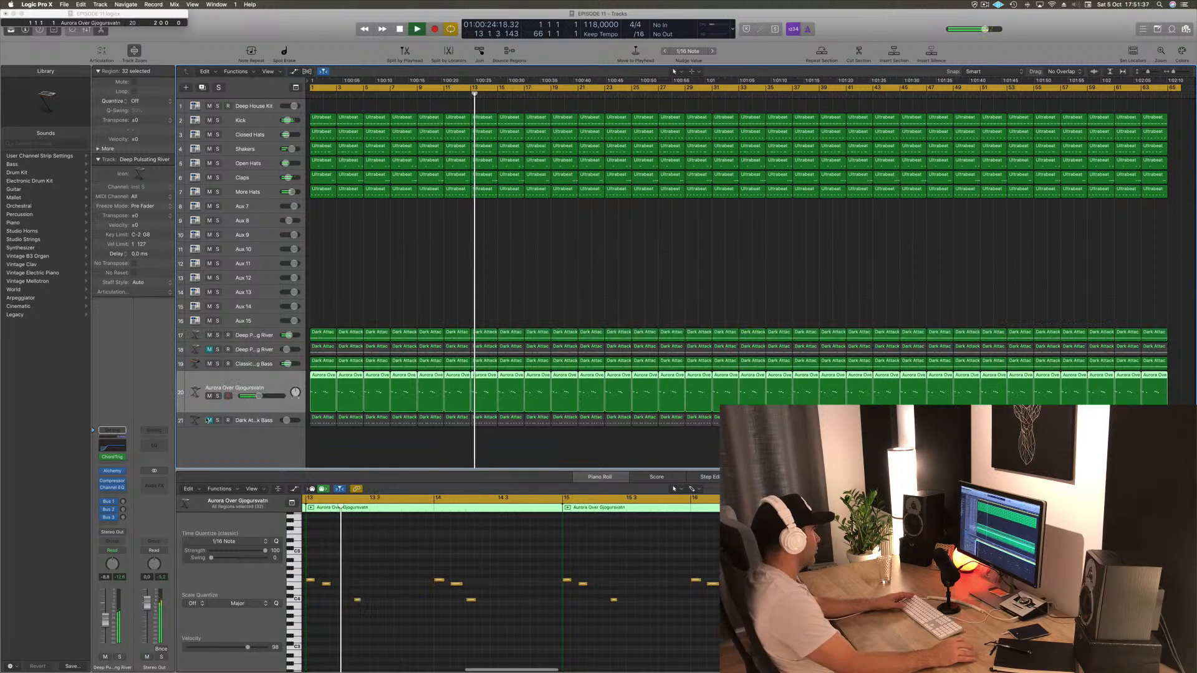
{"action": "left_click_drag", "start_coordinate": [106, 623], "coordinate": [110, 620]}
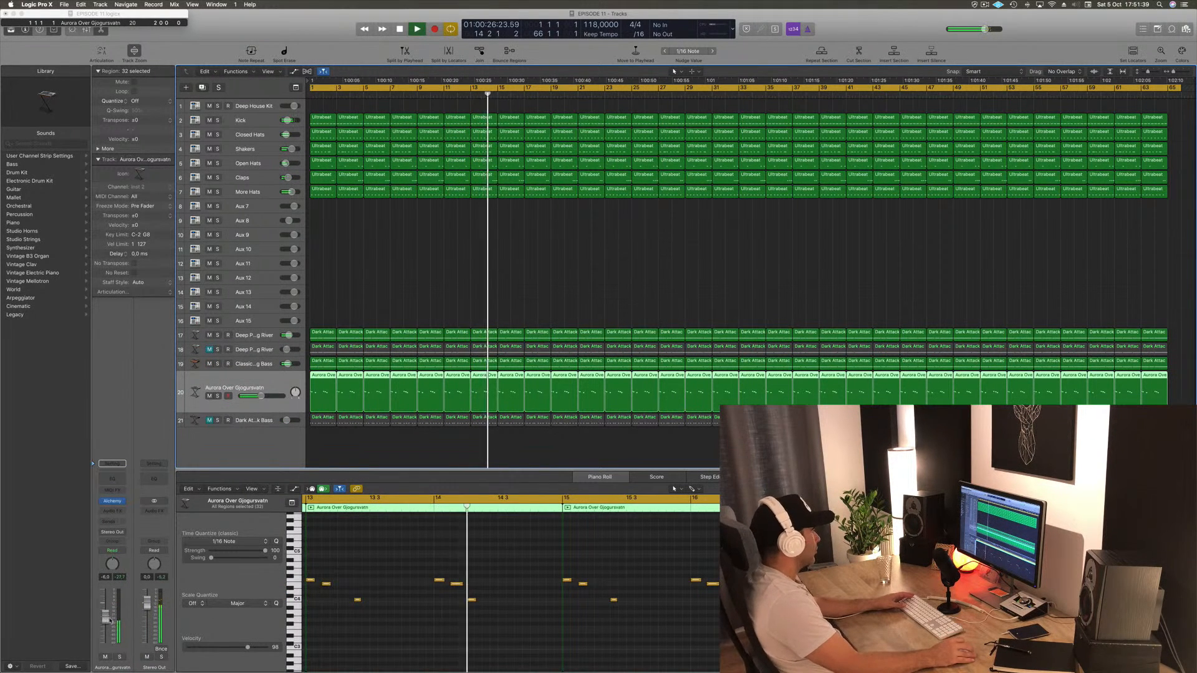
{"action": "left_click", "coordinate": [415, 237]}
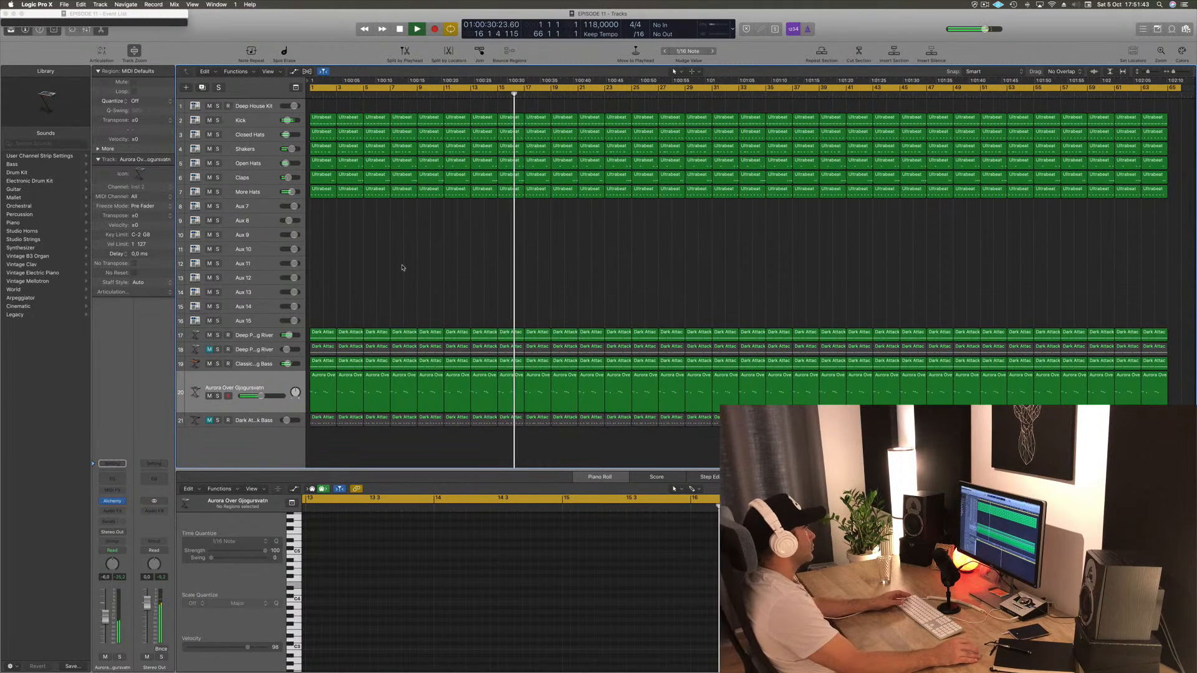
- Restart playback from the beginning and select the first region on the Aurora track
{"action": "key", "text": "space"}
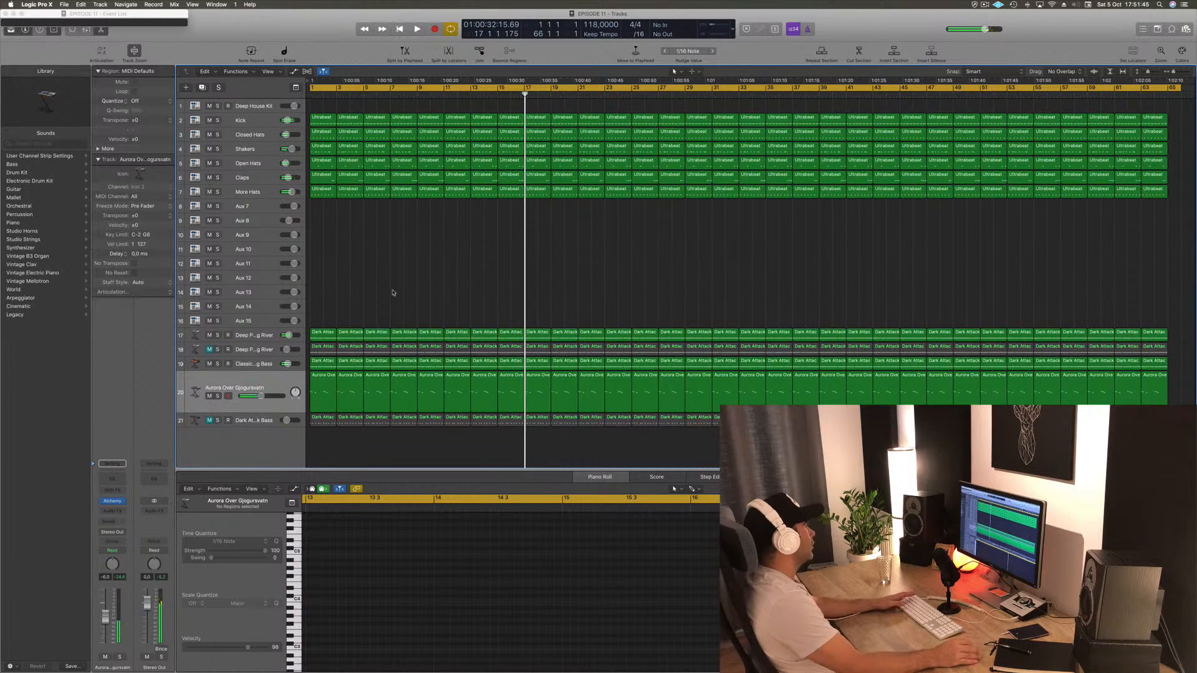
{"action": "key", "text": "Return"}
{"action": "key", "text": "r"}
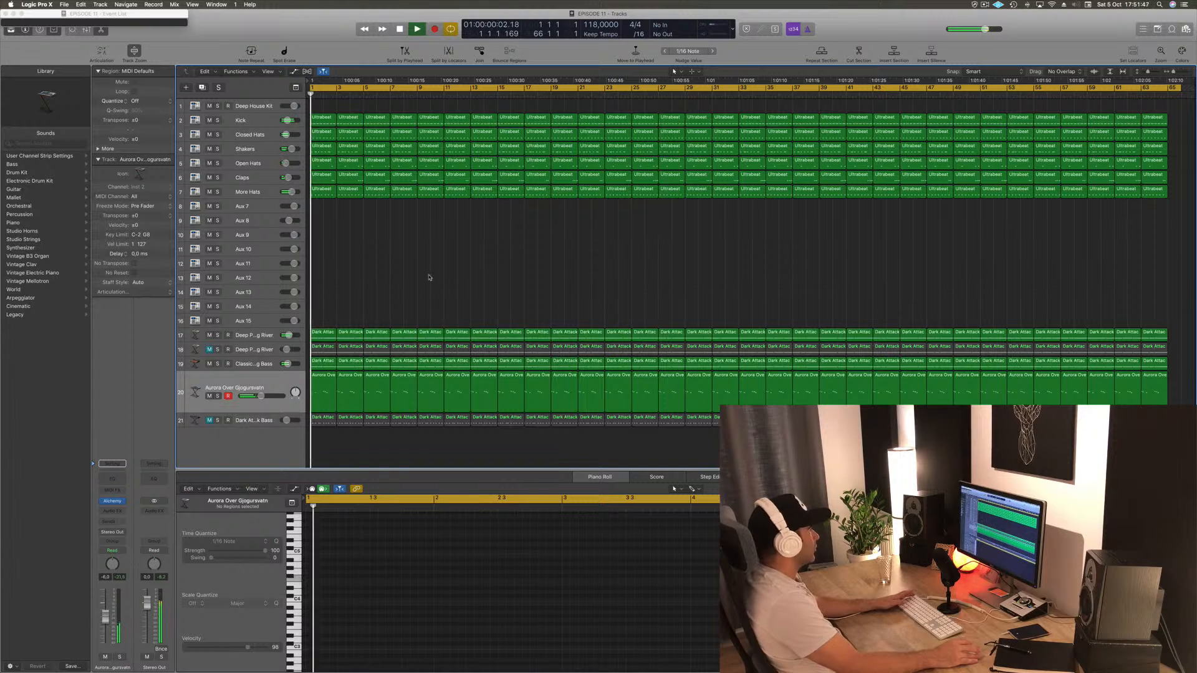
{"action": "left_click", "coordinate": [318, 384]}
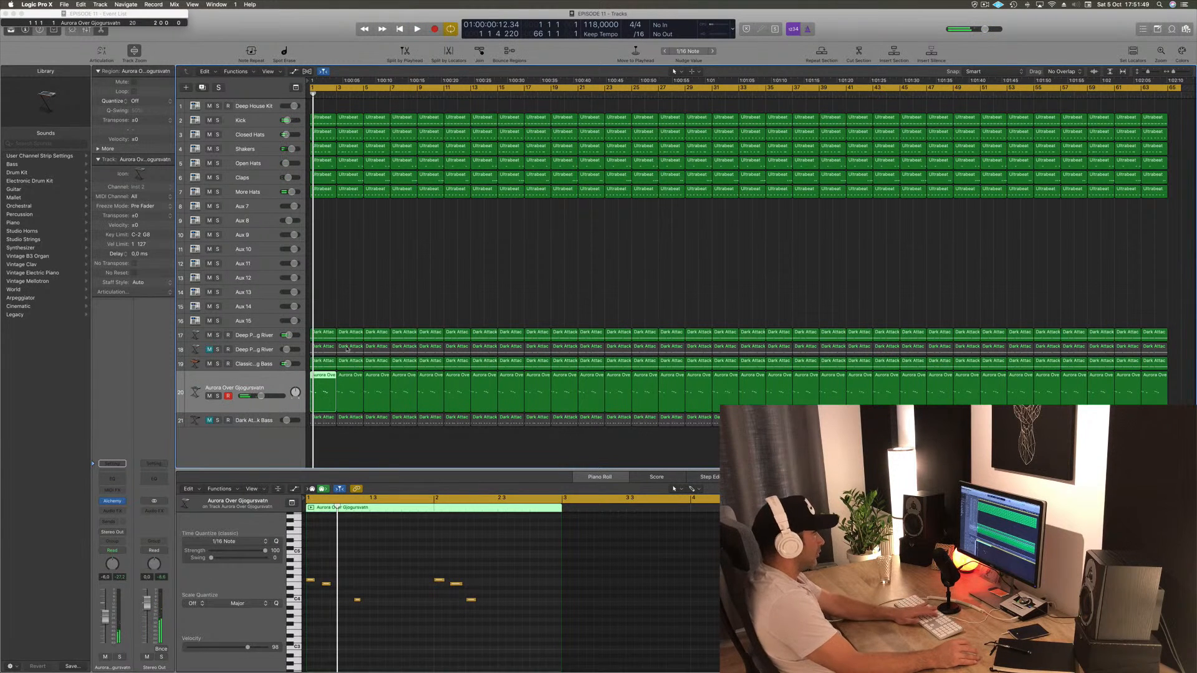
- Delete the Aurora track's regions before bar 17 and play the arrangement
{"action": "key", "text": "Delete"}
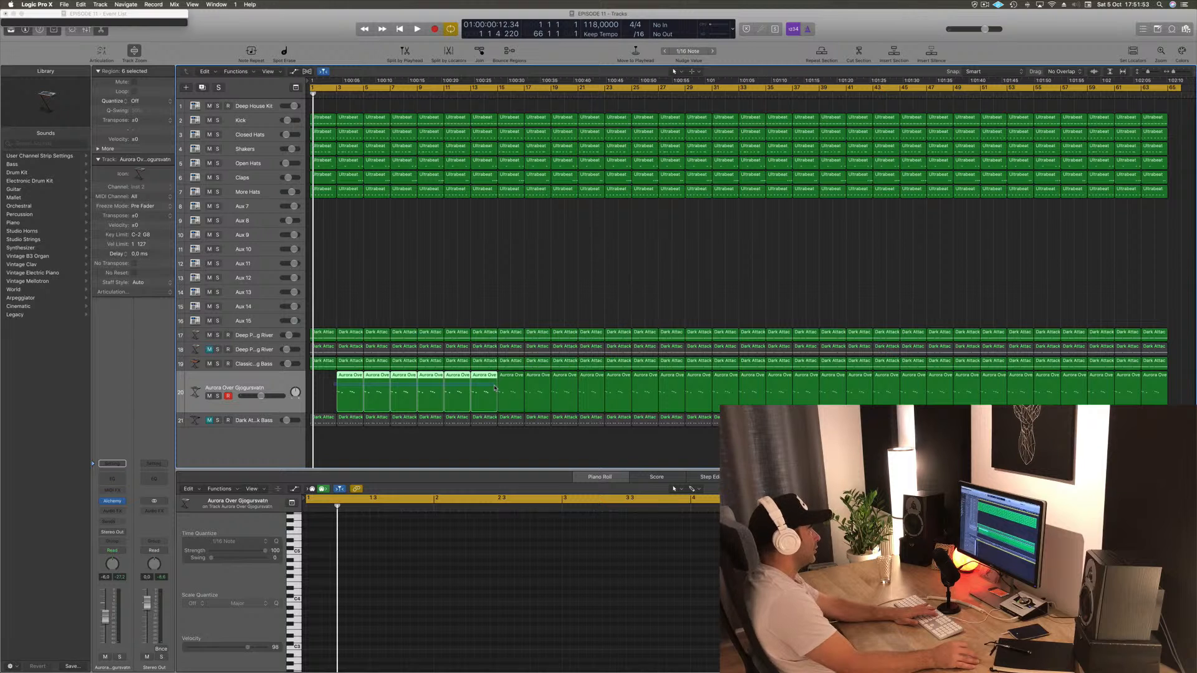
{"action": "key", "text": "Delete"}
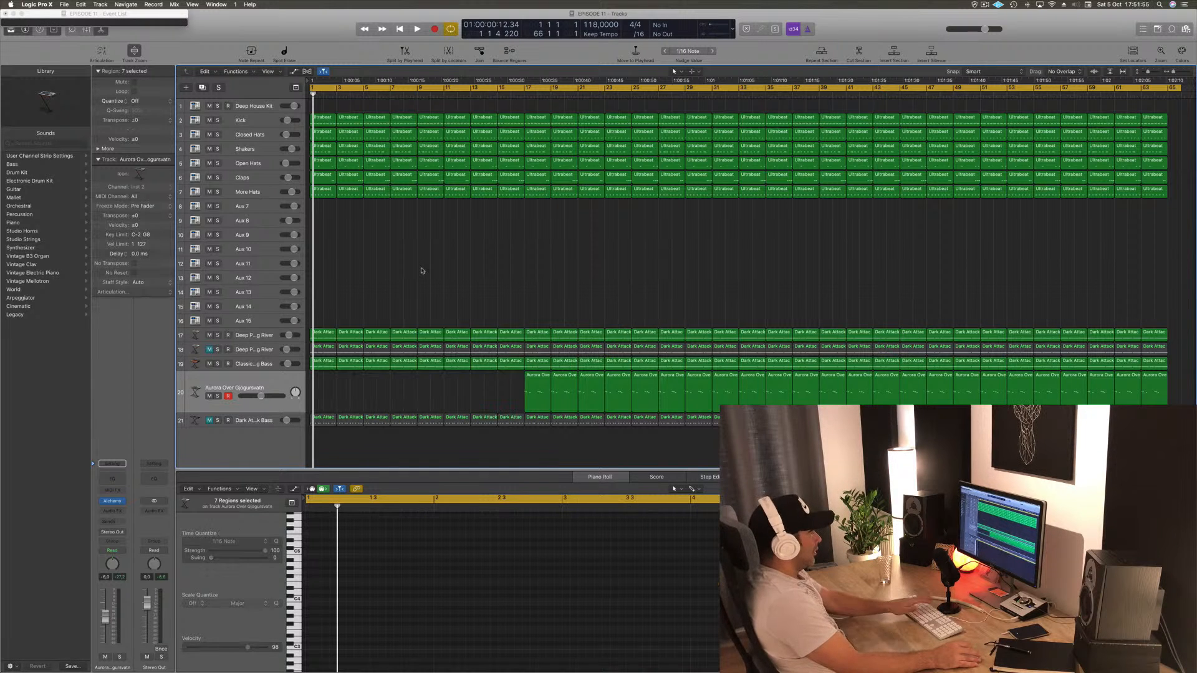
{"action": "key", "text": "space"}
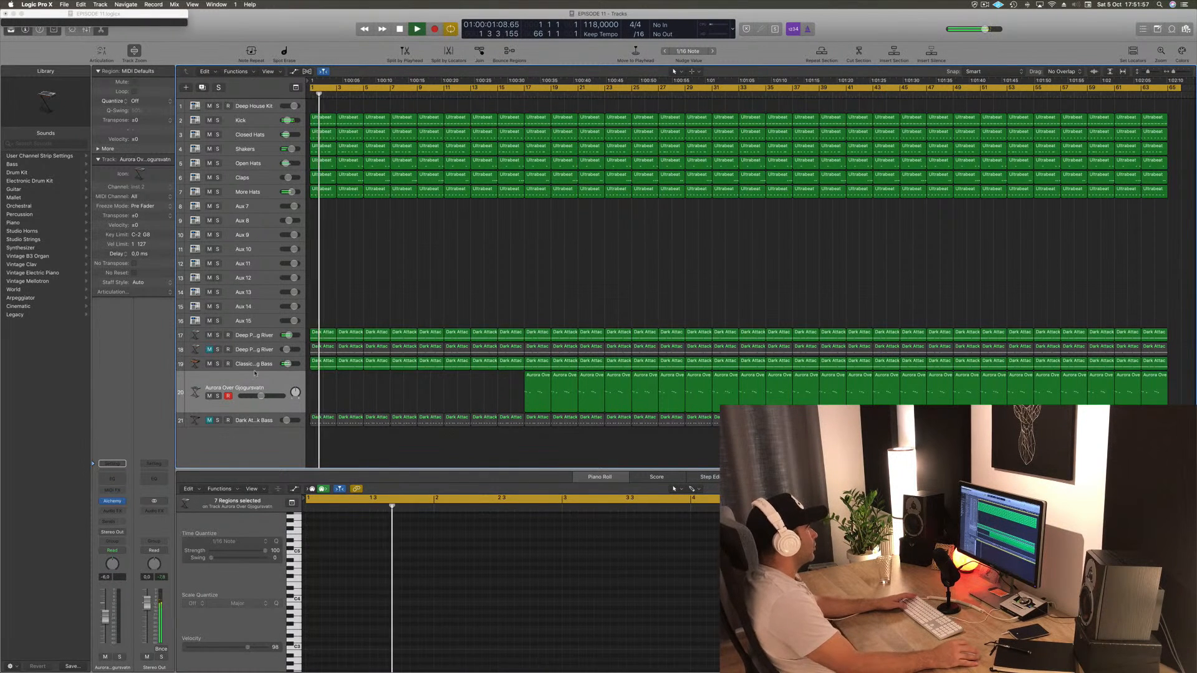
- Solo the Classic Analog Bass track briefly to hear it alone, and turn the solo off again
{"action": "left_click", "coordinate": [228, 367]}
{"action": "left_click", "coordinate": [218, 382]}
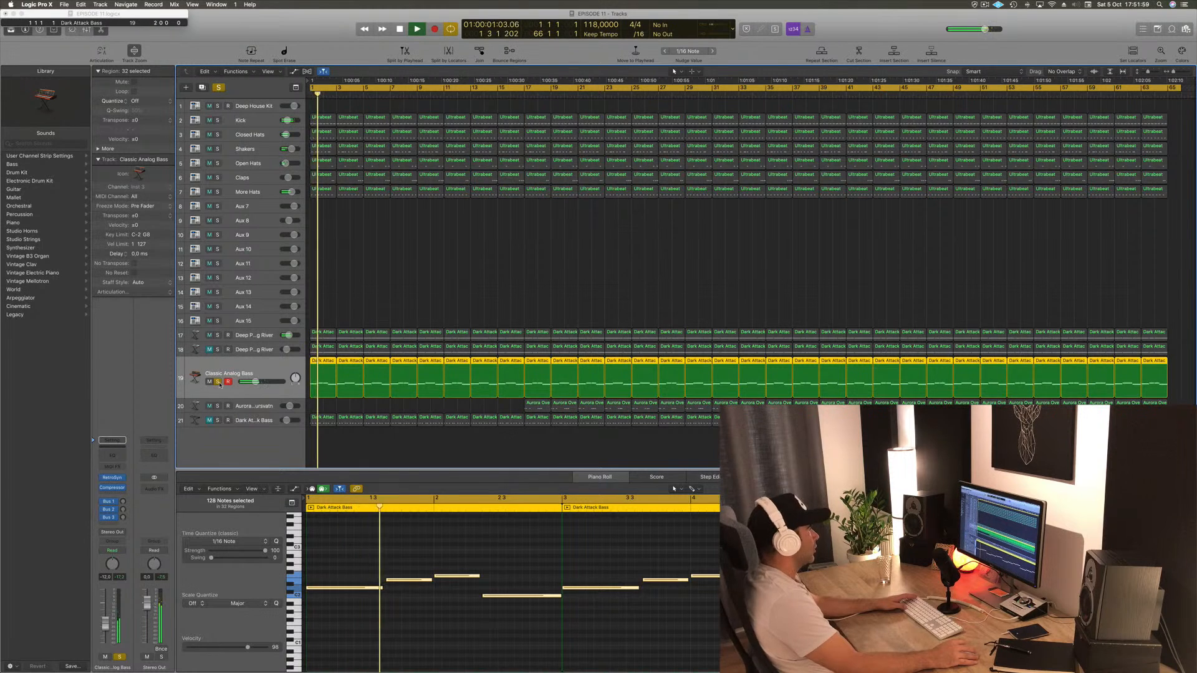
{"action": "left_click", "coordinate": [219, 382]}
- Delete all regions before bar 17 on the second Deep Pulsating River track and restart playback
{"action": "left_click", "coordinate": [321, 353]}
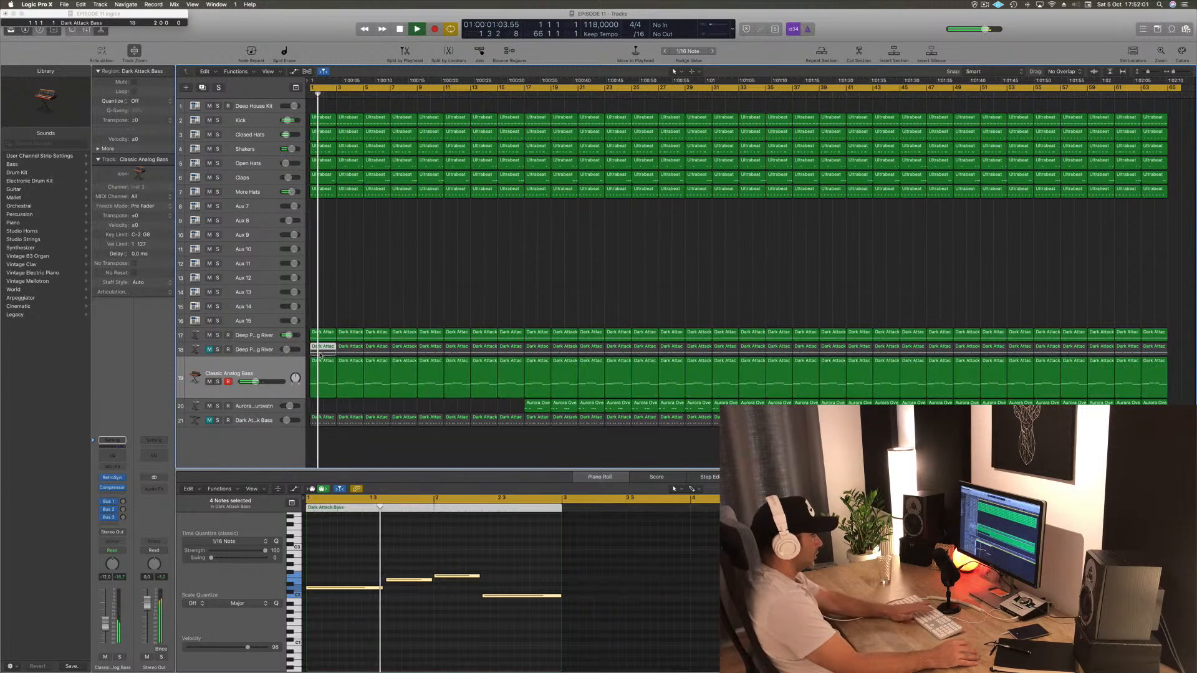
{"action": "left_click_drag", "start_coordinate": [319, 348], "coordinate": [510, 349]}
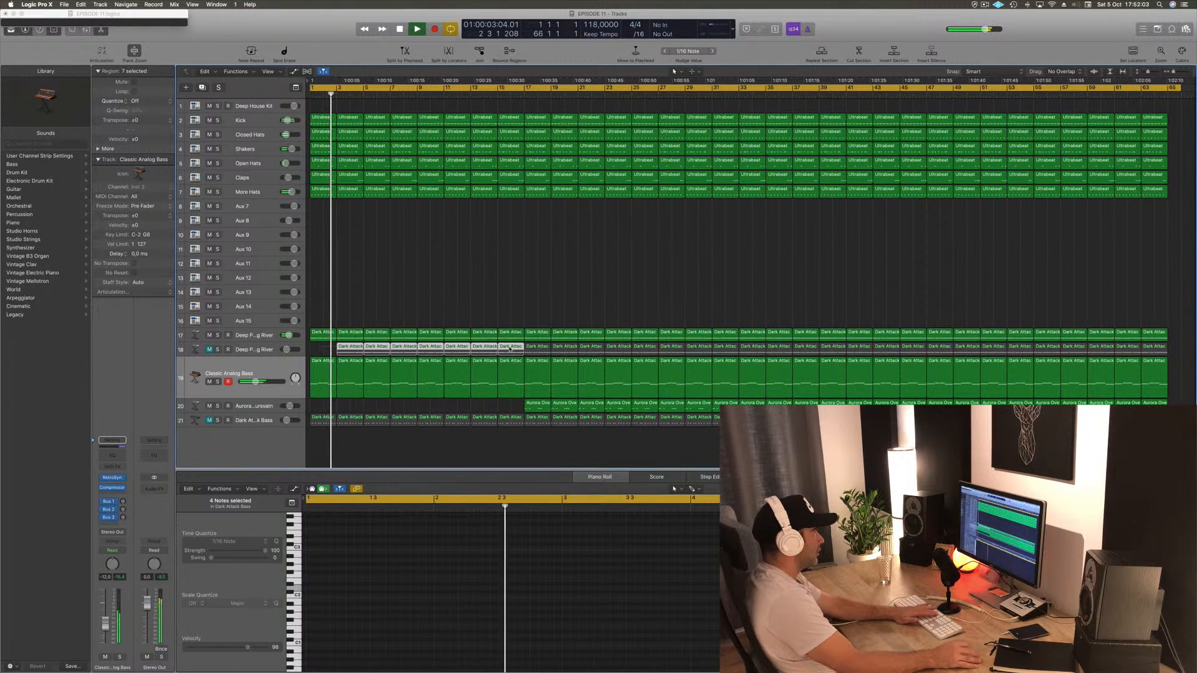
{"action": "key", "text": "Delete"}
{"action": "key", "text": "Return"}
{"action": "key", "text": "space"}
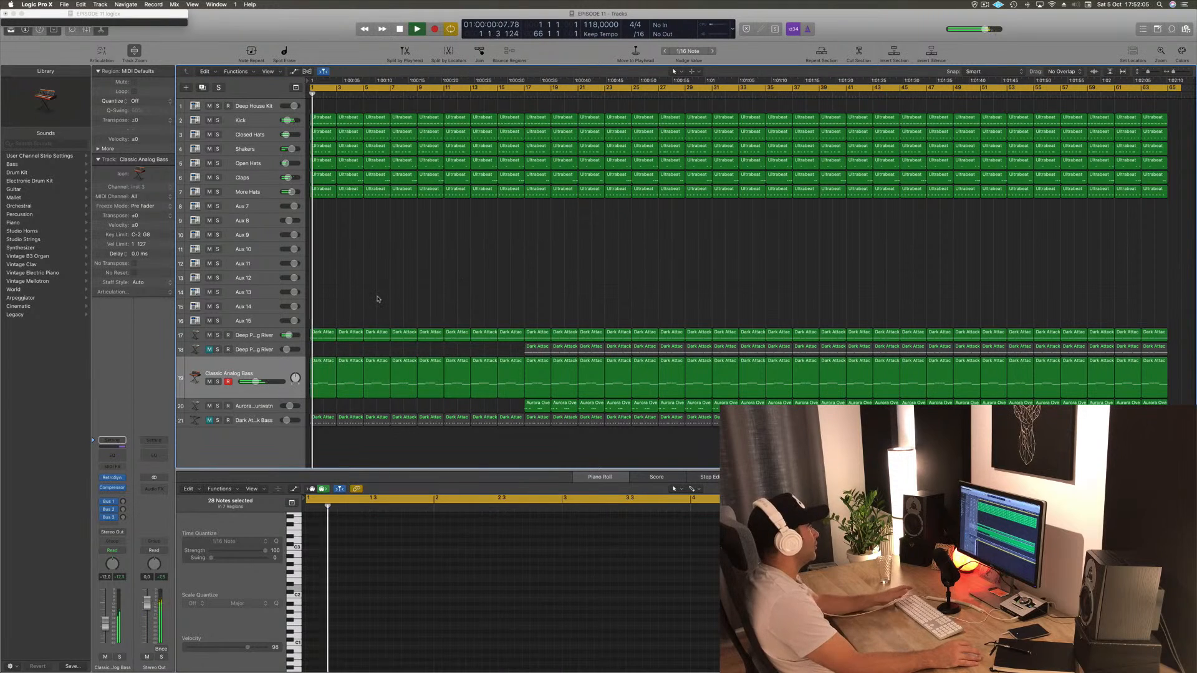
- Delete the Shakers, Open Hats, Claps and More Hats regions from bar 1 to bar 9
{"action": "left_click", "coordinate": [269, 334]}
{"action": "key", "text": "Return"}
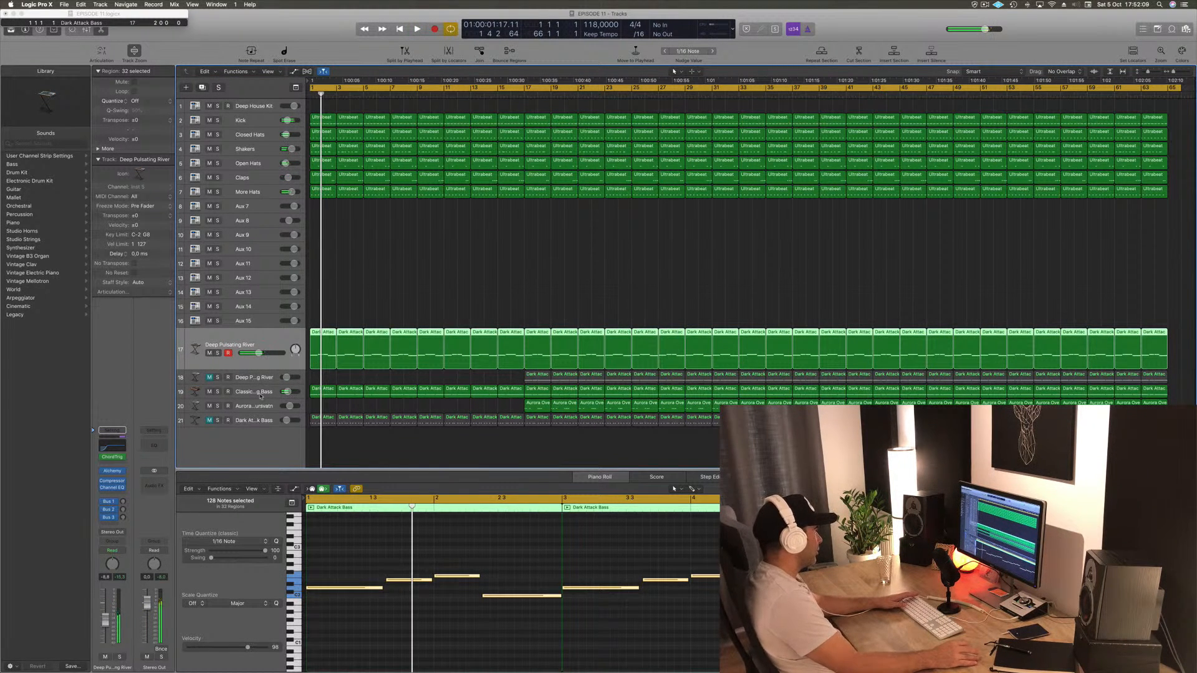
{"action": "left_click", "coordinate": [370, 292]}
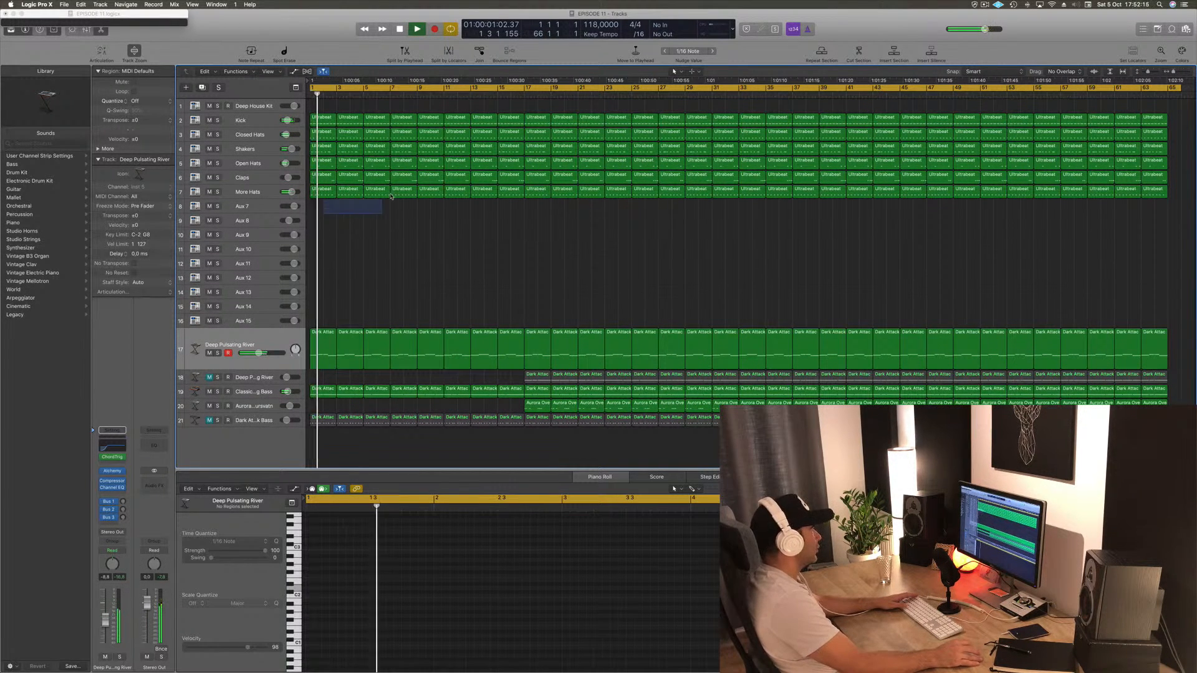
{"action": "left_click_drag", "start_coordinate": [392, 197], "coordinate": [419, 143]}
{"action": "key", "text": "Delete"}
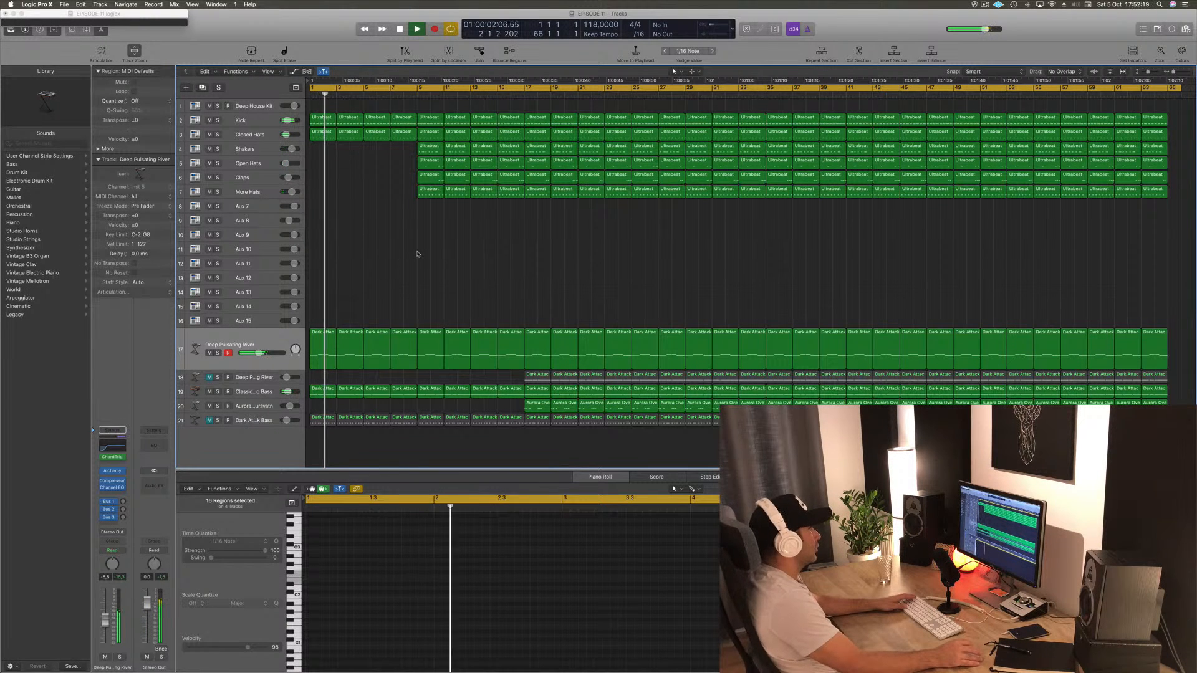
- Reduce the first region on the first Deep Pulsating River track to two one-bar notes at the opening note's pitch
{"action": "left_click", "coordinate": [324, 346]}
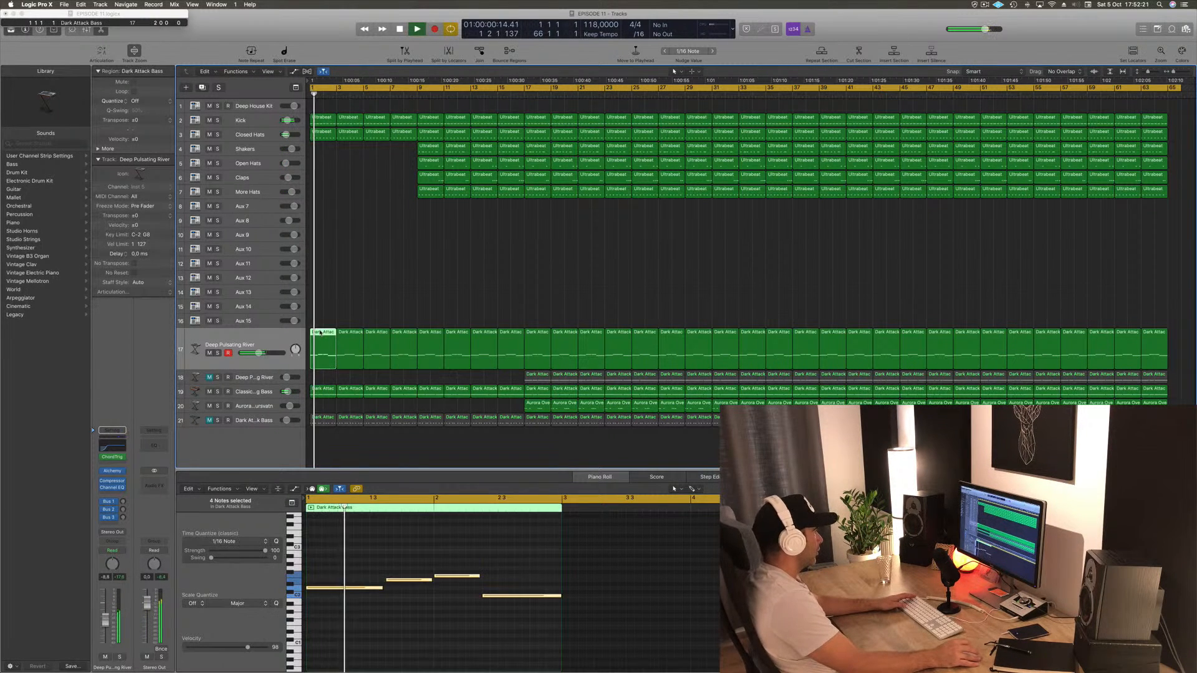
{"action": "key", "text": "space"}
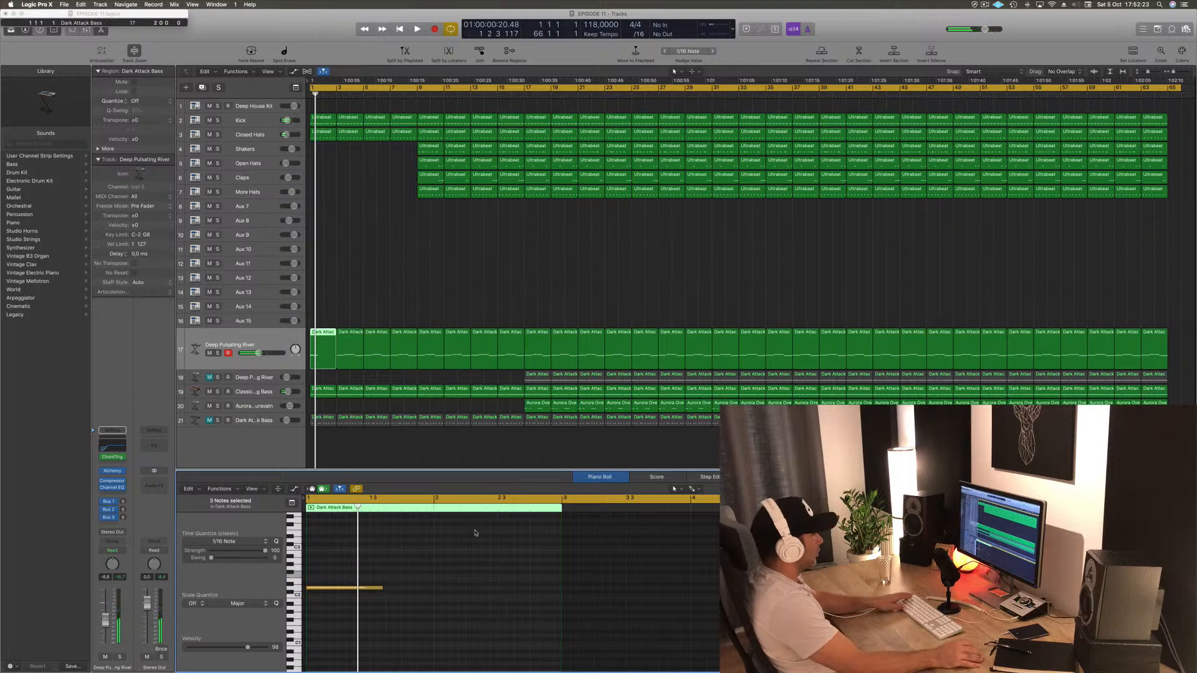
{"action": "left_click_drag", "start_coordinate": [382, 587], "coordinate": [512, 589]}
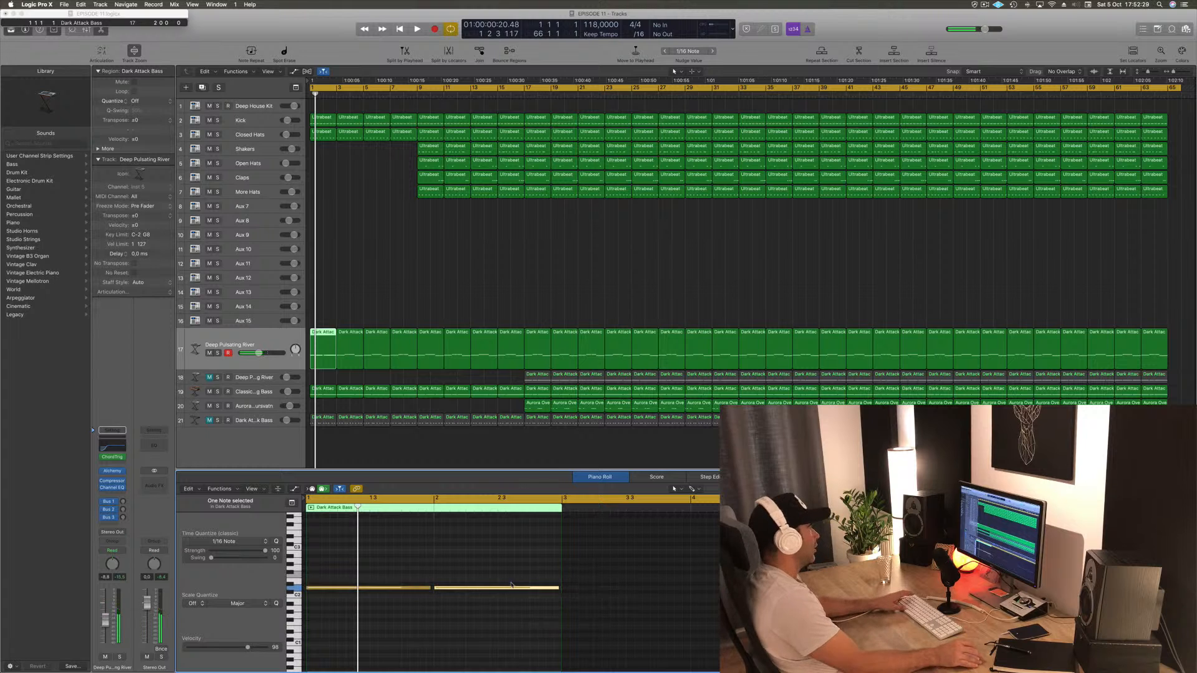
{"action": "key", "text": "space"}
{"action": "key", "text": "space"}
- Delete the regions from bar 3 to bar 9 on the first Deep Pulsating River track and restart playback
{"action": "left_click", "coordinate": [356, 345]}
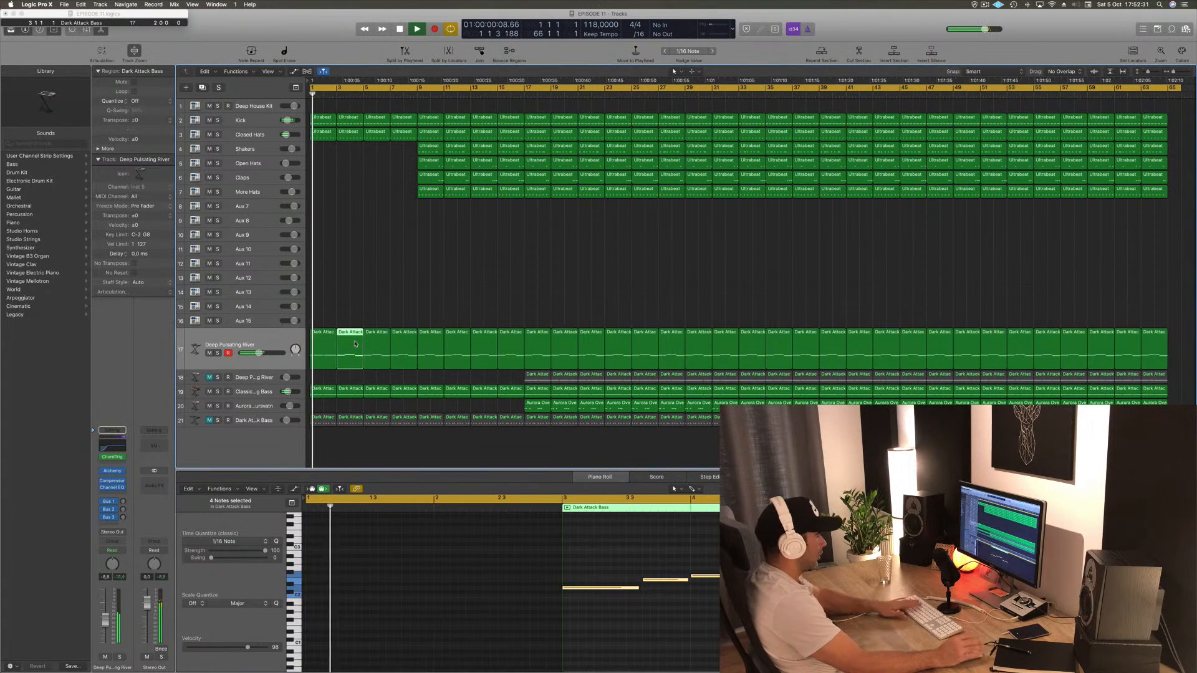
{"action": "key", "text": "Delete"}
{"action": "left_click_drag", "start_coordinate": [372, 312], "coordinate": [402, 346]}
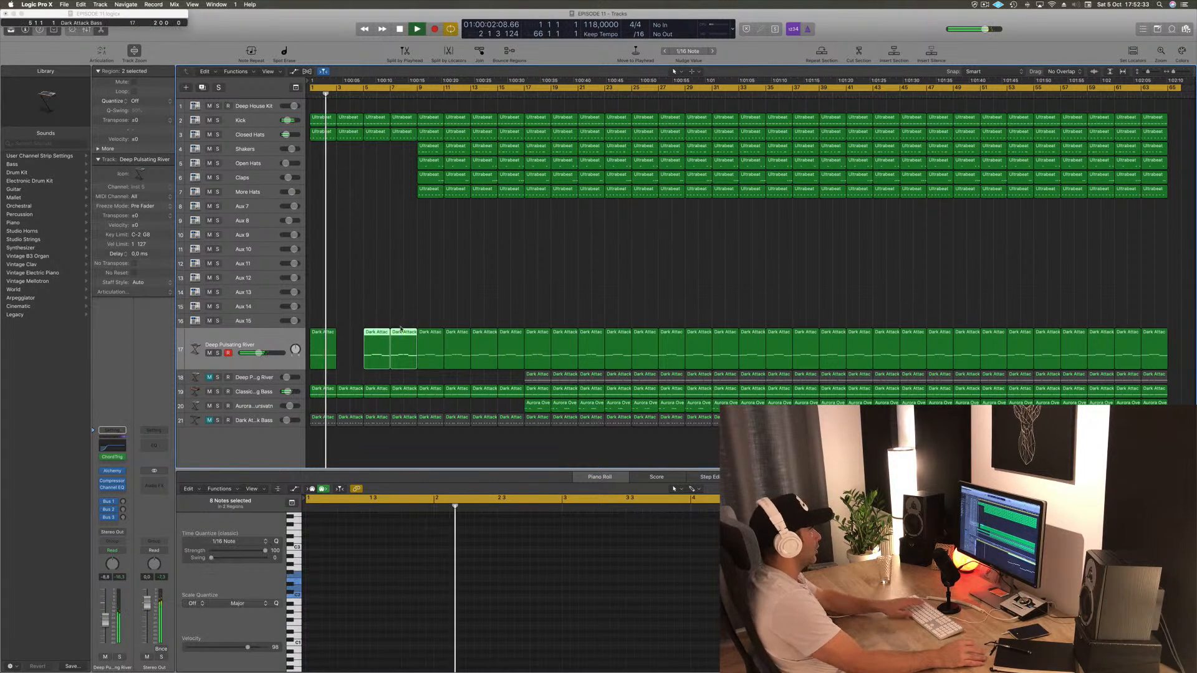
{"action": "key", "text": "Delete"}
{"action": "key", "text": "space"}
{"action": "key", "text": "space"}
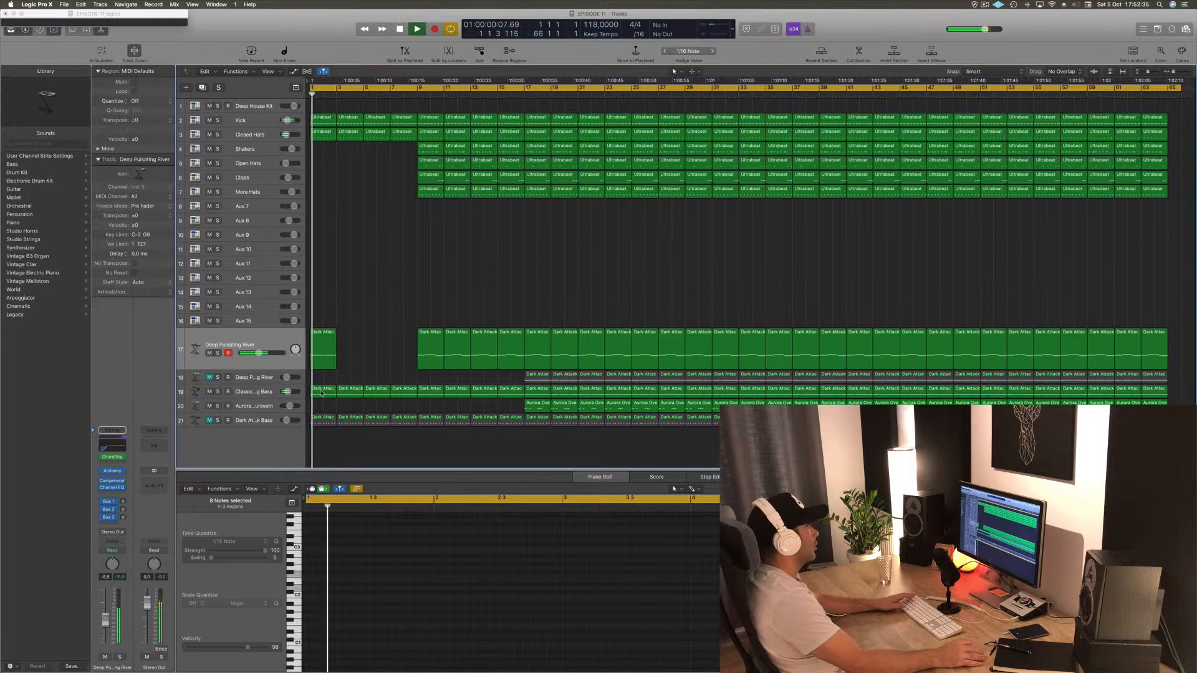
- Replace the melody in the first Classic Analog Bass region with four half-bar notes at the opening note's pitch
{"action": "left_click", "coordinate": [325, 391]}
{"action": "key", "text": "space"}
{"action": "left_click_drag", "start_coordinate": [424, 572], "coordinate": [535, 622]}
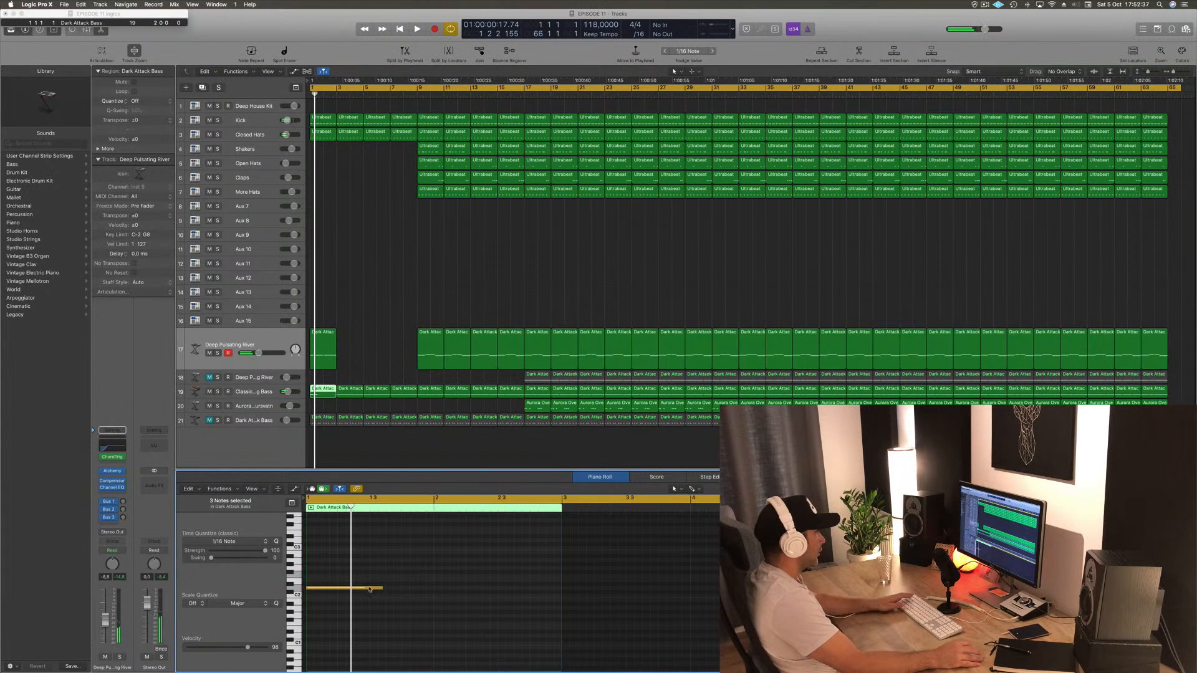
{"action": "left_click_drag", "start_coordinate": [382, 588], "coordinate": [458, 591]}
{"action": "key", "text": "space"}
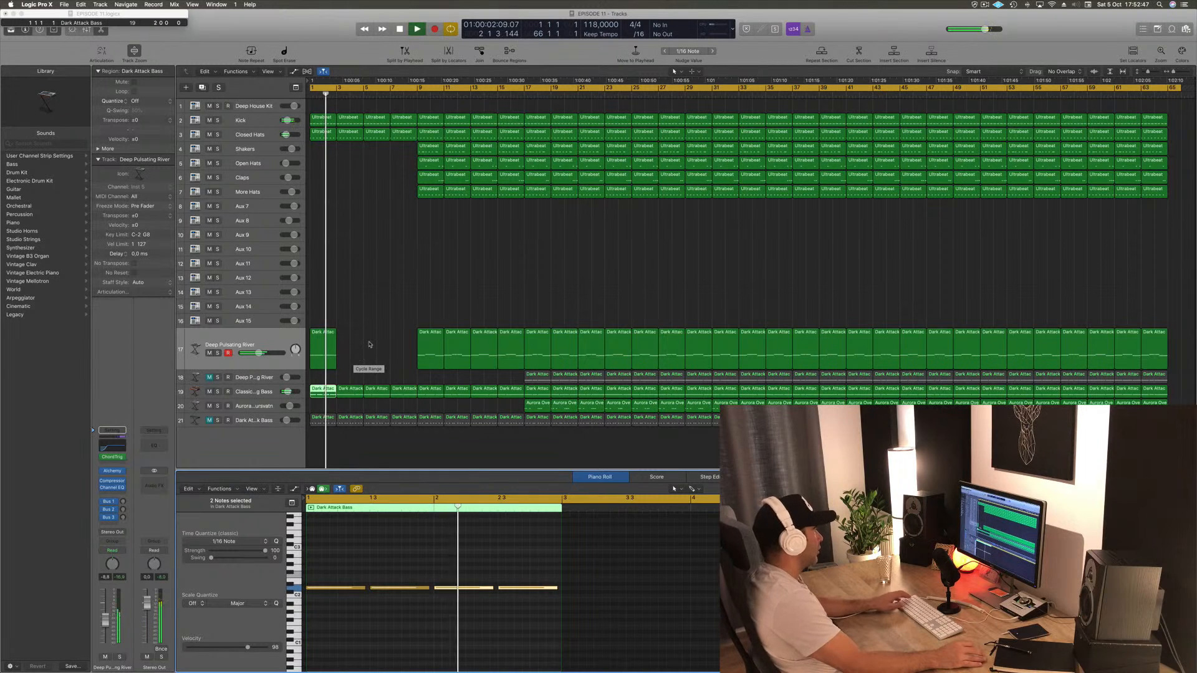
- Copy the simplified first region of the first Deep Pulsating River track into the gap from bar 3 to bar 9
{"action": "key", "text": "space"}
{"action": "left_click", "coordinate": [321, 337]}
{"action": "left_click_drag", "start_coordinate": [320, 337], "coordinate": [405, 341]}
{"action": "left_click", "coordinate": [395, 300]}
{"action": "key", "text": "space"}
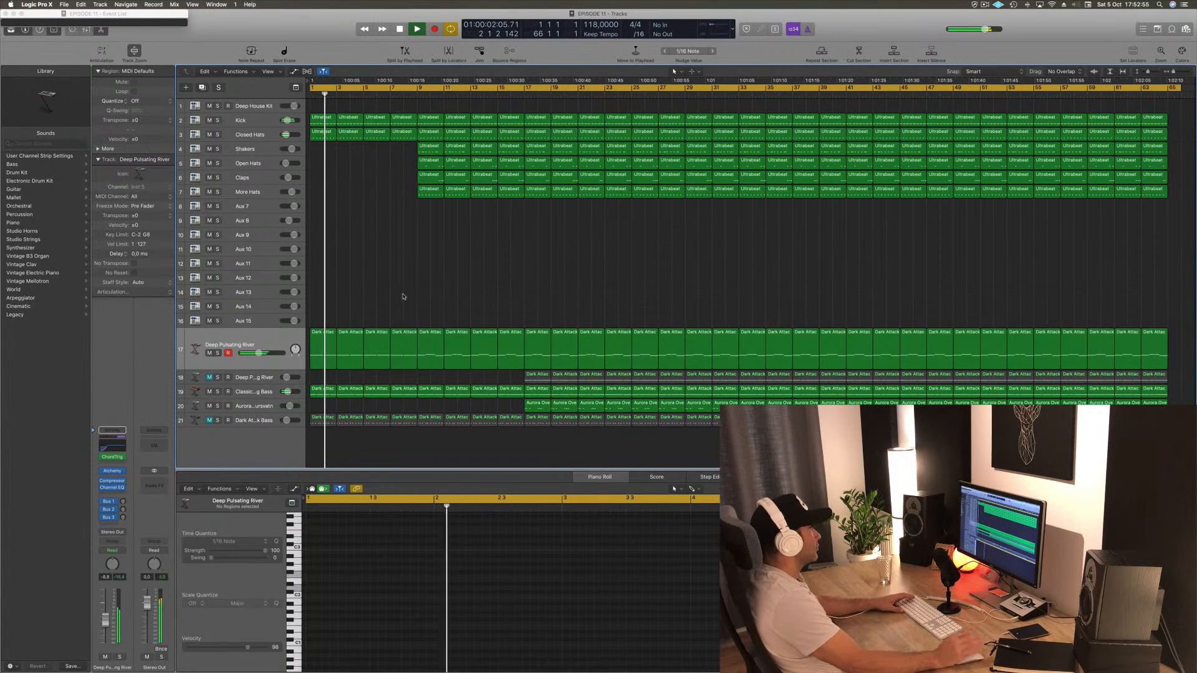
- Delete the Classic Analog Bass regions at bars 3 and 5
{"action": "left_click", "coordinate": [250, 391]}
{"action": "left_click", "coordinate": [320, 288]}
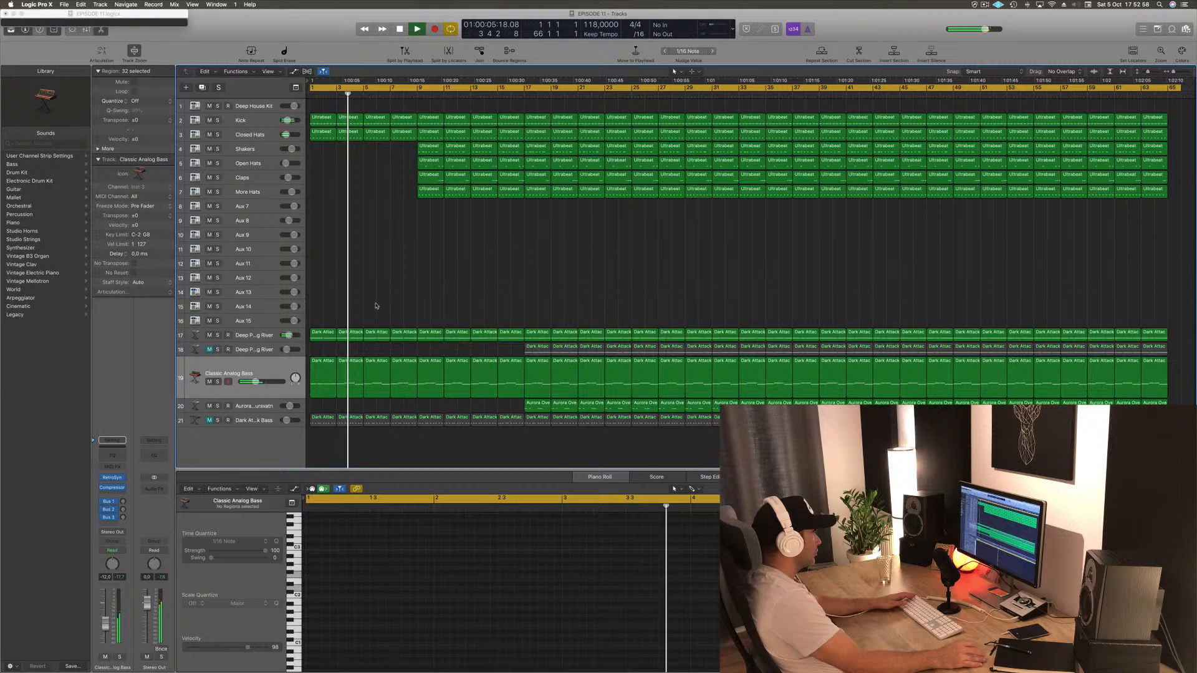
{"action": "key", "text": "space"}
{"action": "left_click", "coordinate": [352, 371]}
{"action": "key", "text": "Delete"}
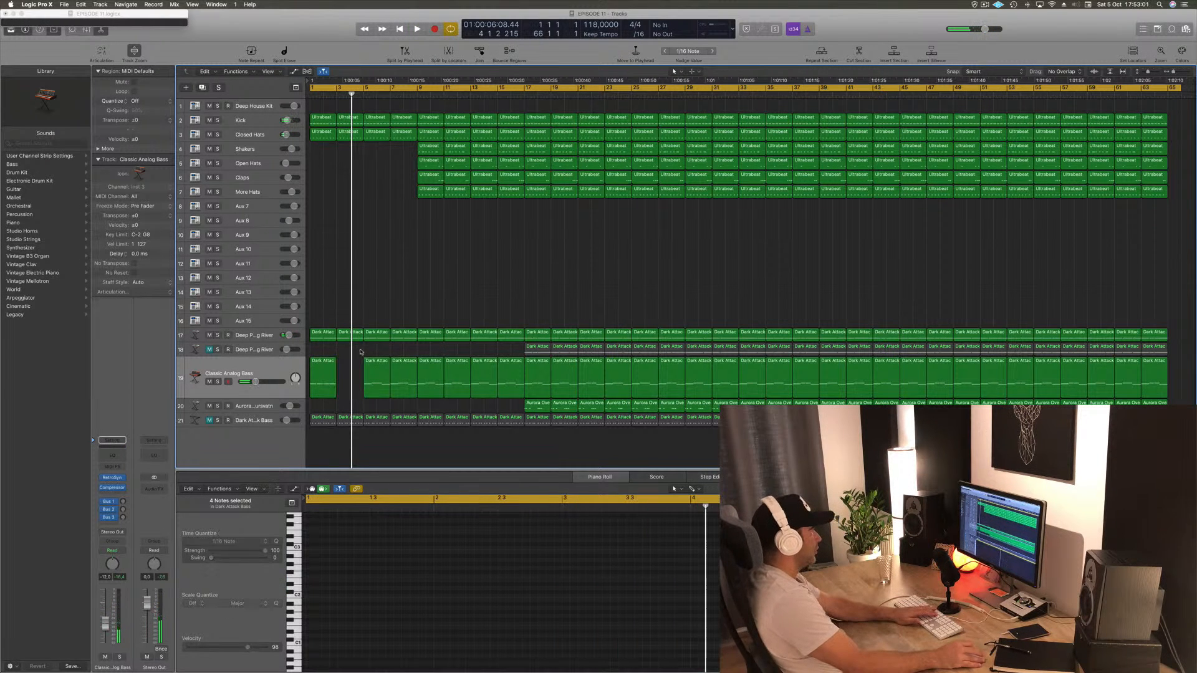
{"action": "left_click", "coordinate": [383, 378]}
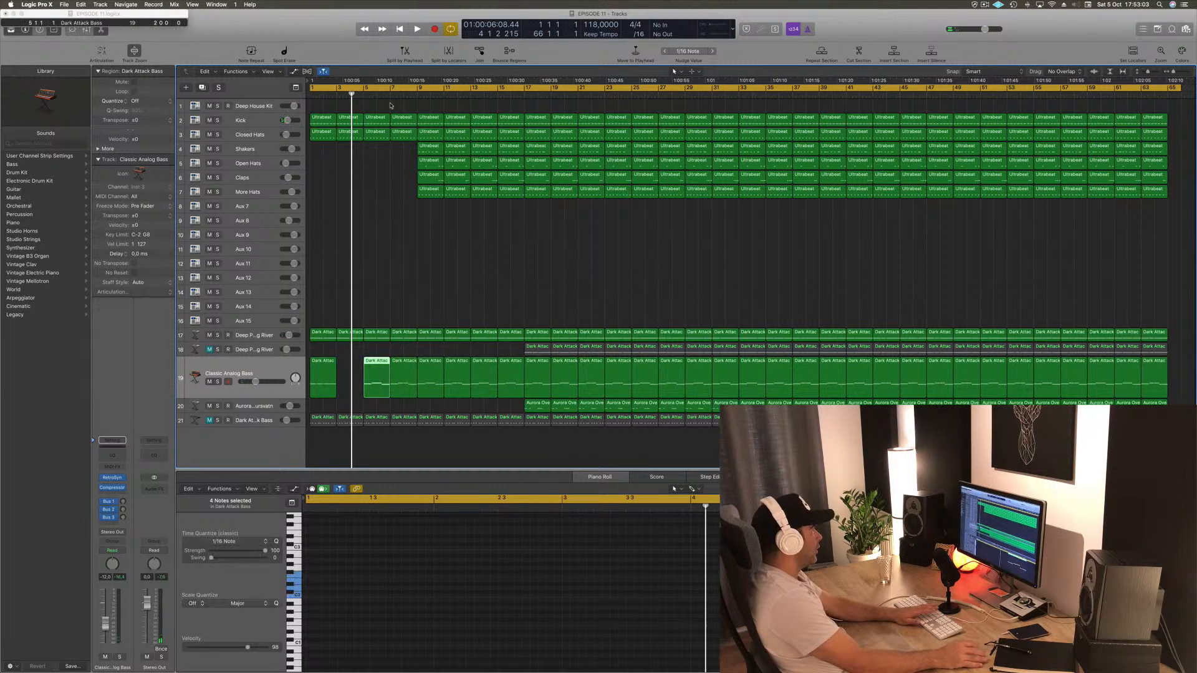
{"action": "key", "text": "Delete"}
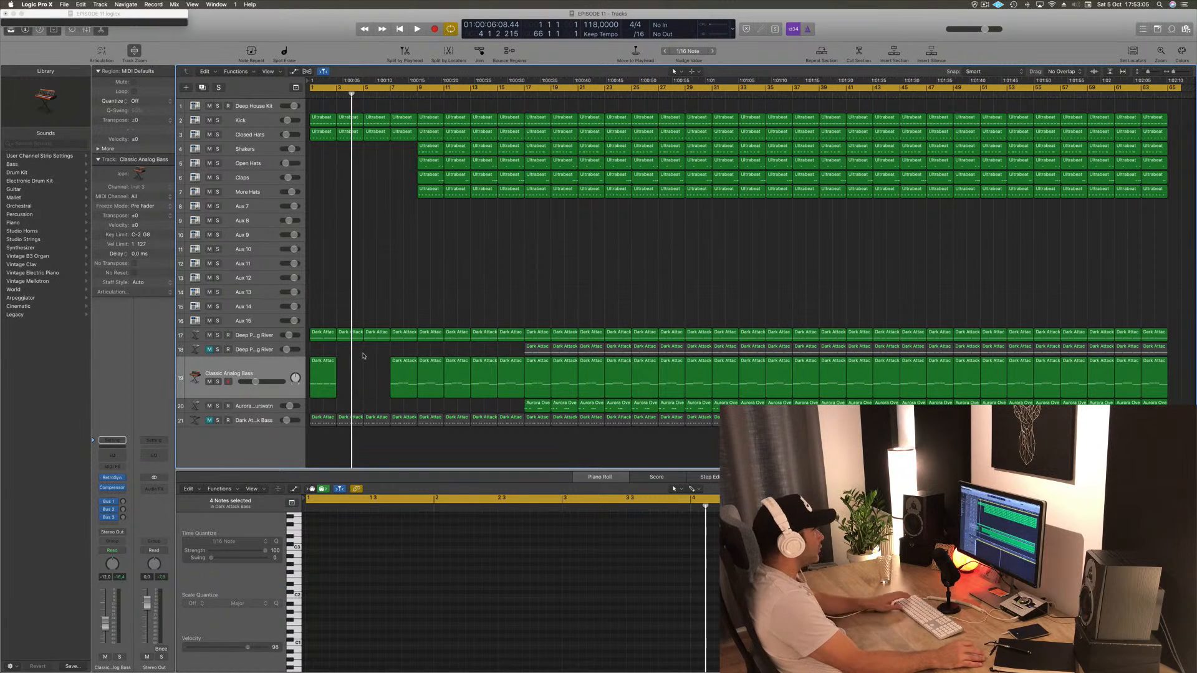
- Copy the simplified first Classic Analog Bass region into the gap after bar 3 and play the result
{"action": "left_click", "coordinate": [324, 368]}
{"action": "left_click_drag", "start_coordinate": [321, 363], "coordinate": [374, 364]}
{"action": "left_click", "coordinate": [393, 289]}
{"action": "key", "text": "space"}
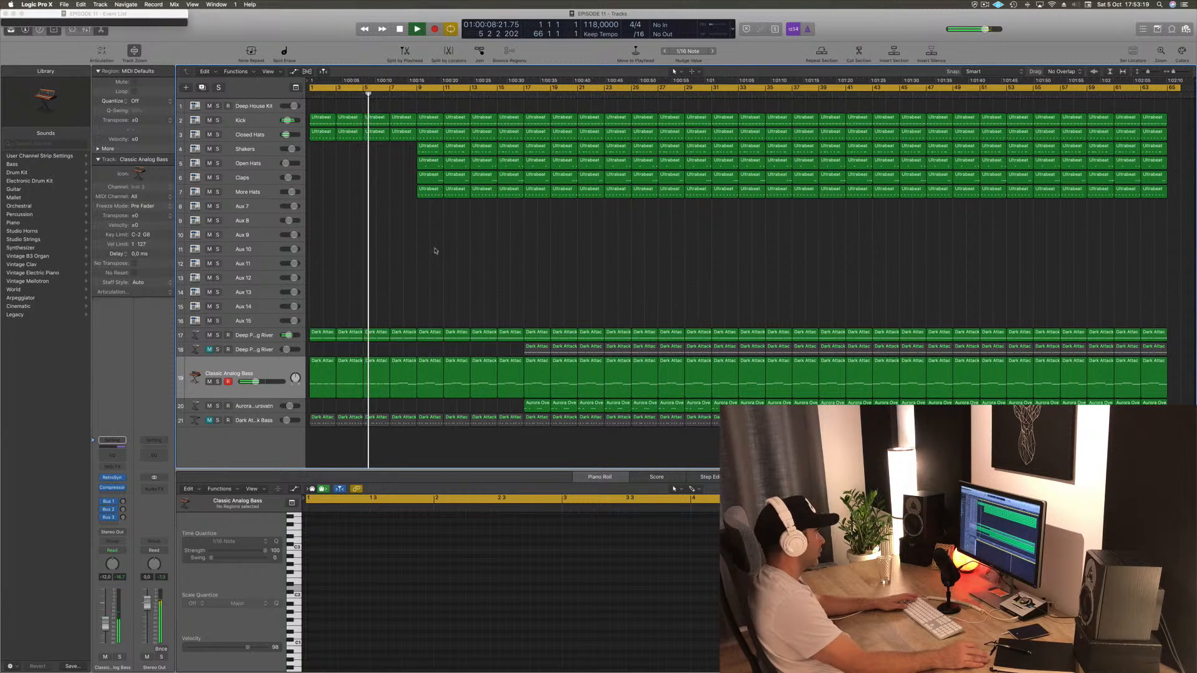
- Delete the regions before bar 9 on the Dark Attack Bass track (track 21) and restart playback
{"action": "left_click_drag", "start_coordinate": [326, 441], "coordinate": [411, 428]}
{"action": "key", "text": "Delete"}
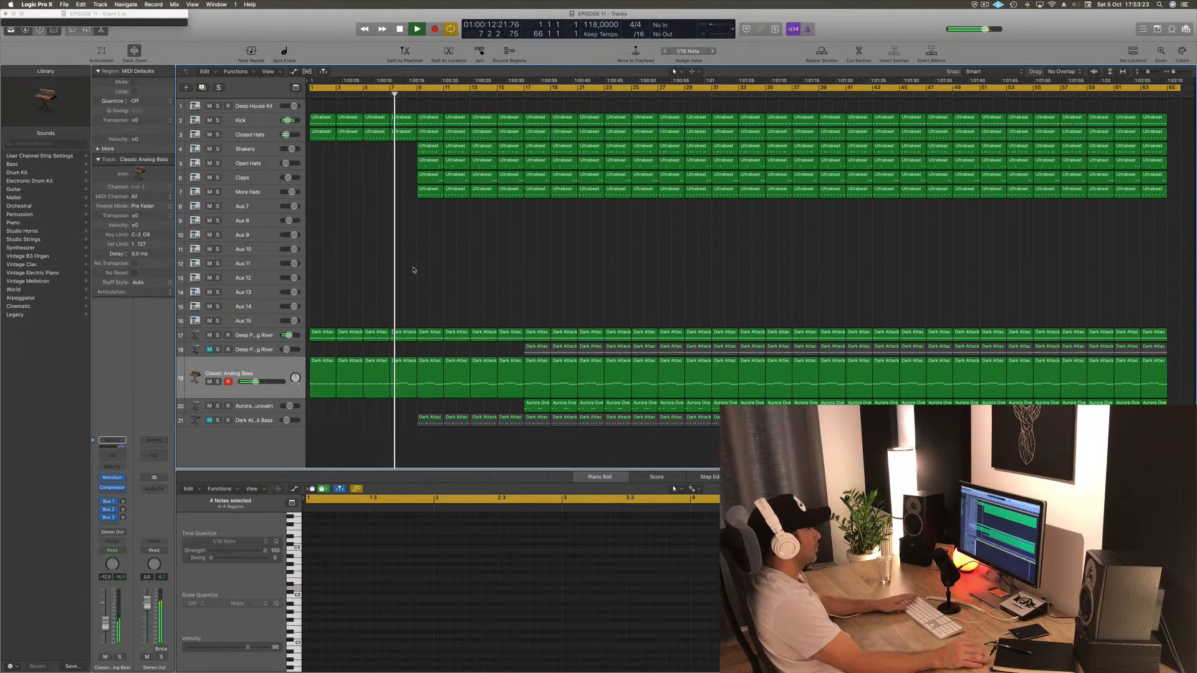
{"action": "key", "text": "Return"}
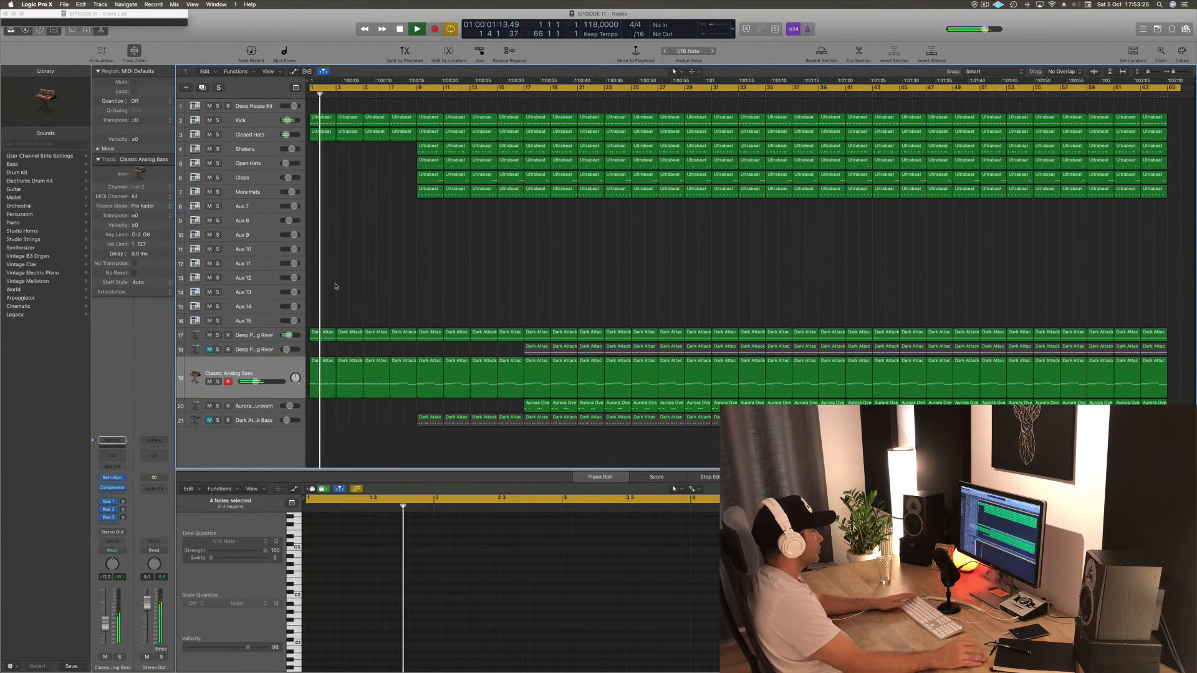
- Solo the first Deep Pulsating River track briefly, turn the solo off and replay the intro from the beginning
{"action": "key", "text": "space"}
{"action": "left_click", "coordinate": [269, 333]}
{"action": "key", "text": "space"}
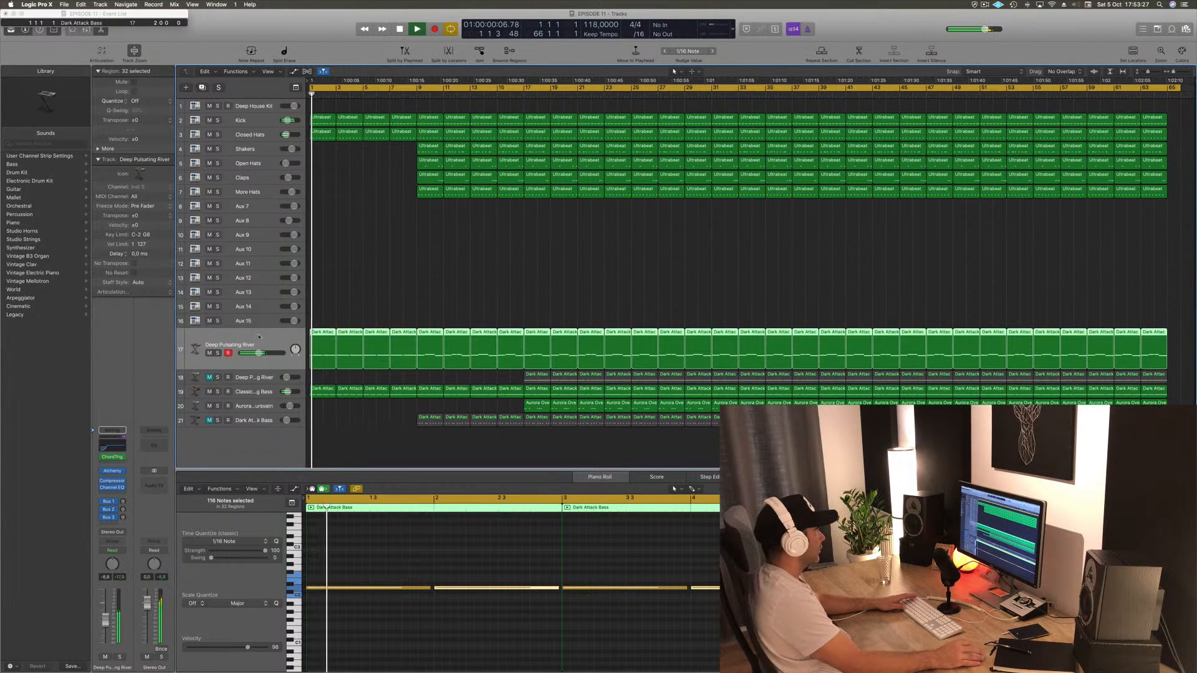
{"action": "left_click", "coordinate": [218, 353]}
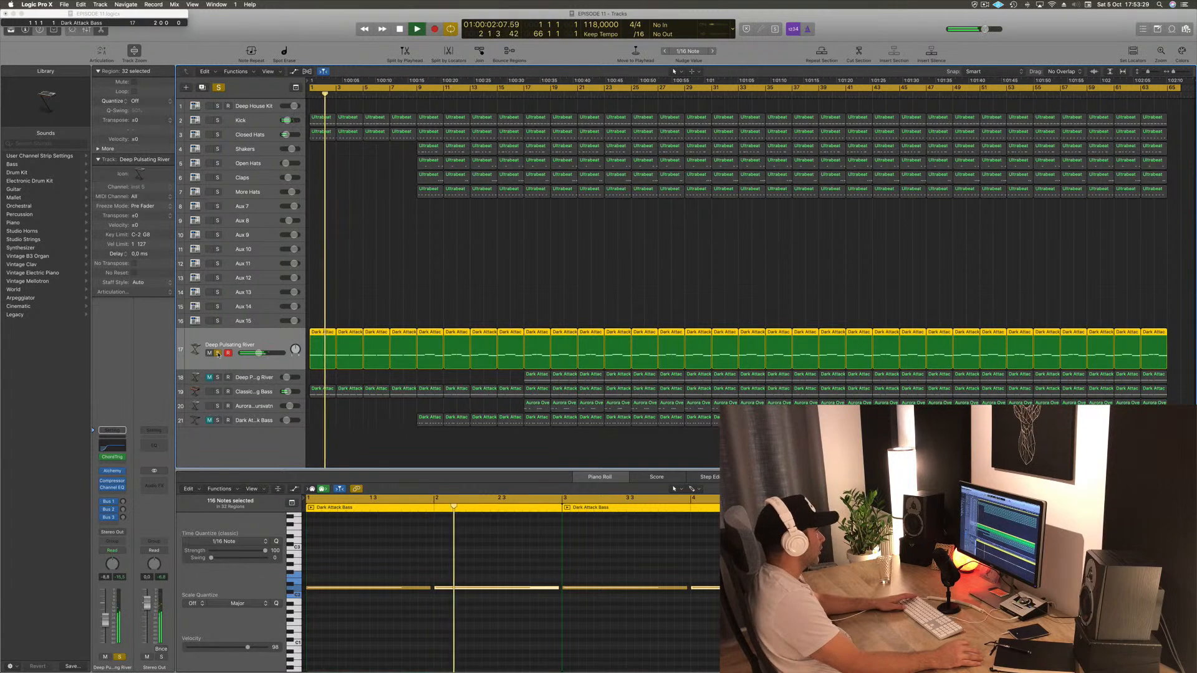
{"action": "left_click", "coordinate": [218, 354]}
{"action": "key", "text": "Return"}
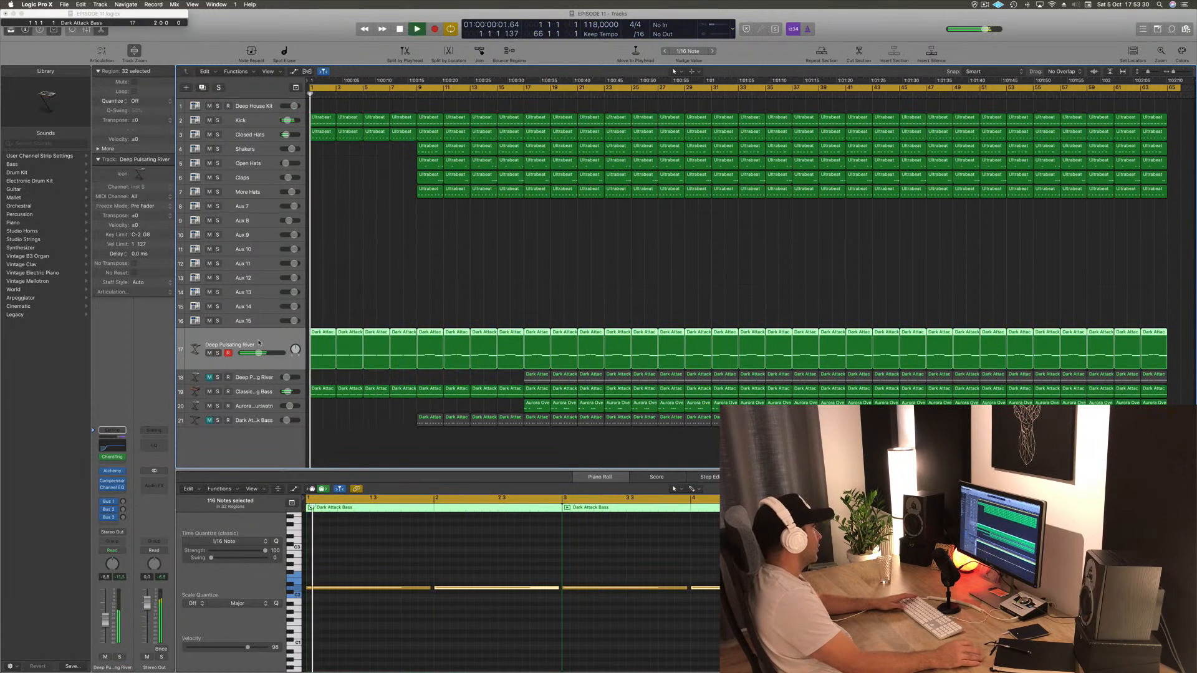
- Open Alchemy on the first Deep Pulsating River track and audition the pad from the beginning of the arrangement
{"action": "left_click", "coordinate": [113, 472]}
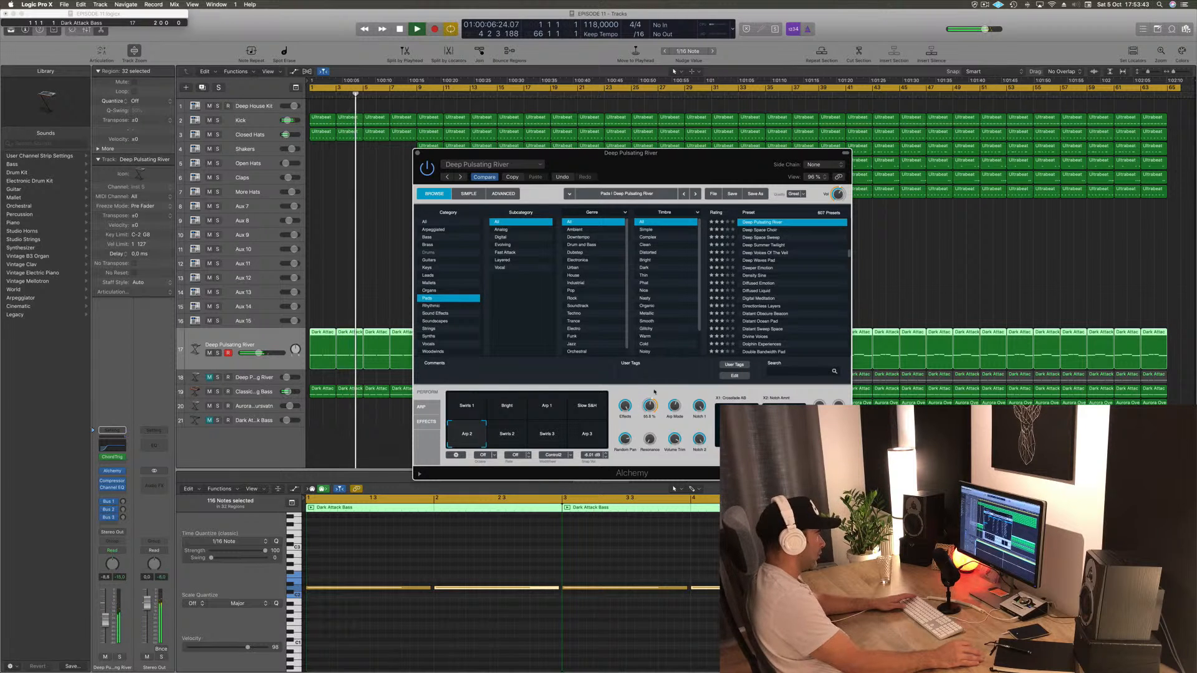
{"action": "key", "text": "Return"}
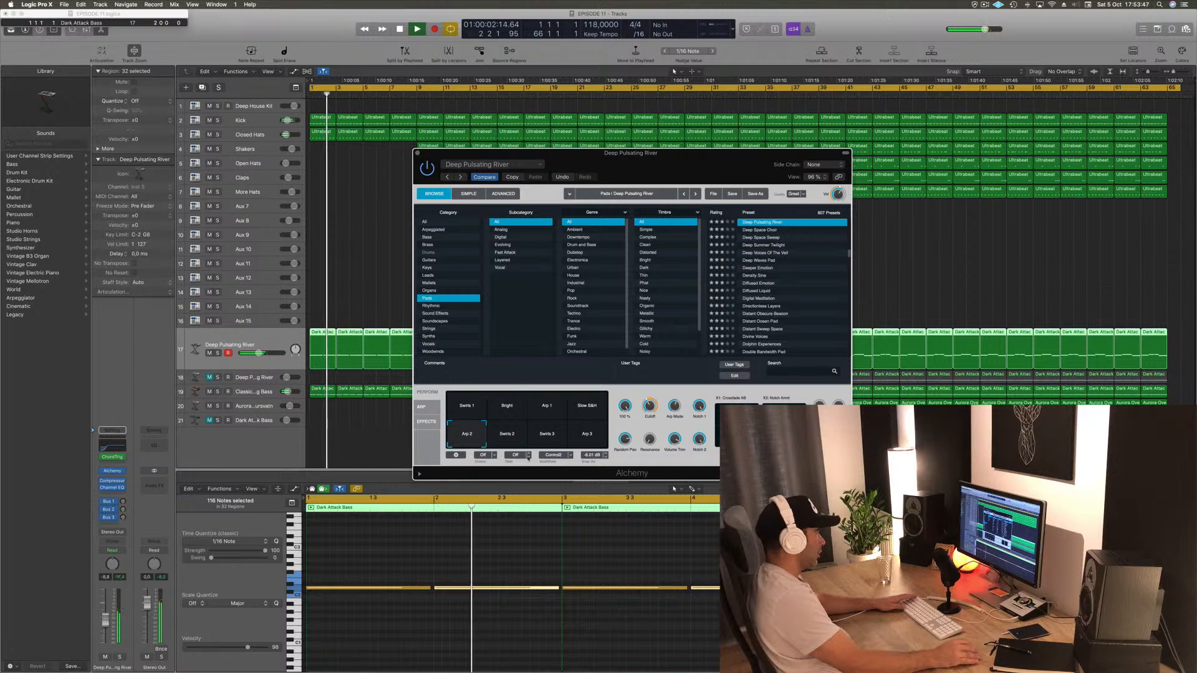
{"action": "left_click_drag", "start_coordinate": [727, 152], "coordinate": [1034, 146]}
{"action": "key", "text": "Return"}
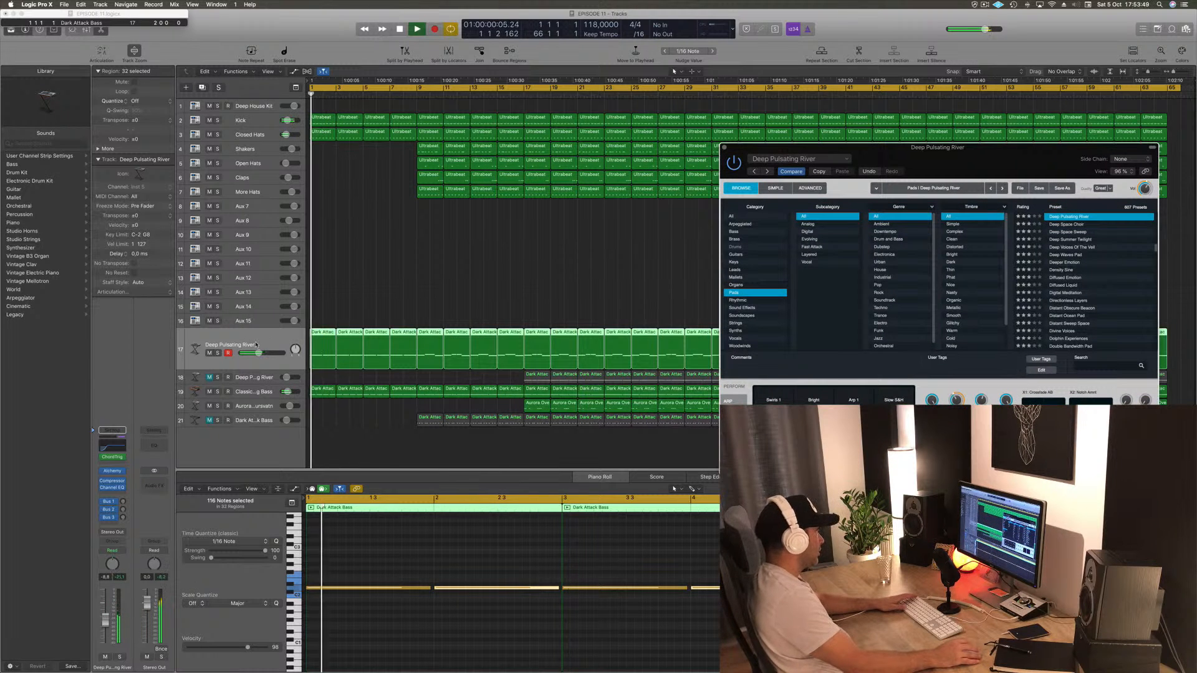
{"action": "key", "text": "Return"}
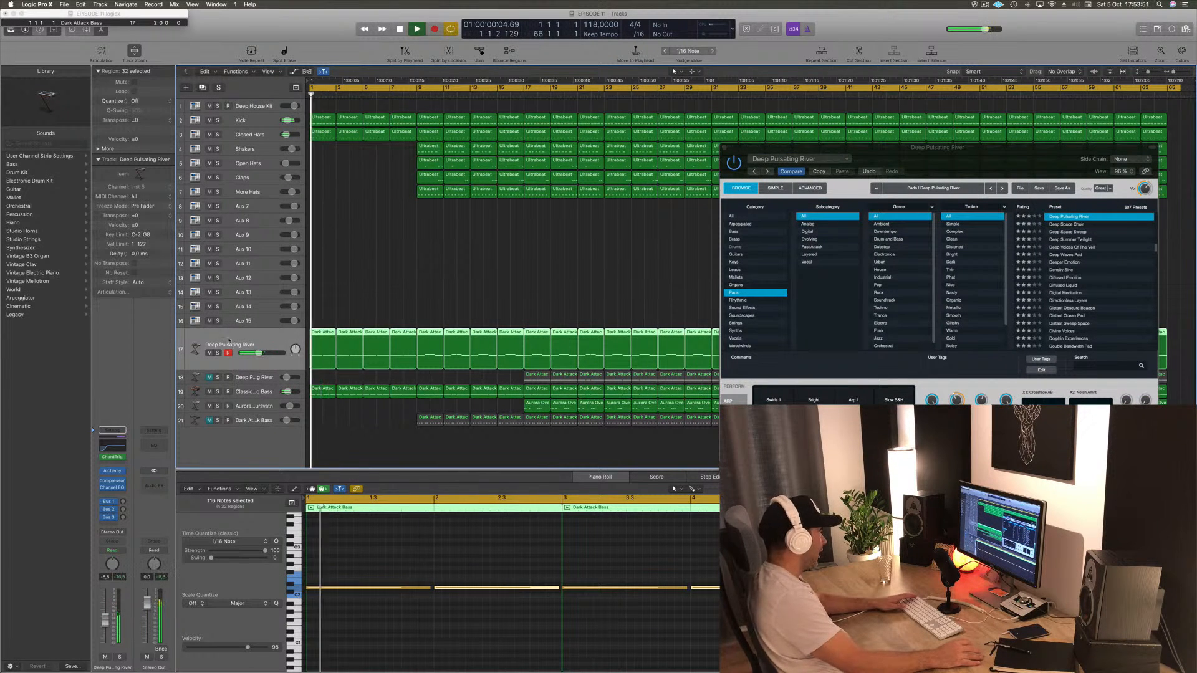
{"action": "left_click", "coordinate": [261, 378]}
{"action": "left_click", "coordinate": [266, 336]}
{"action": "key", "text": "Return"}
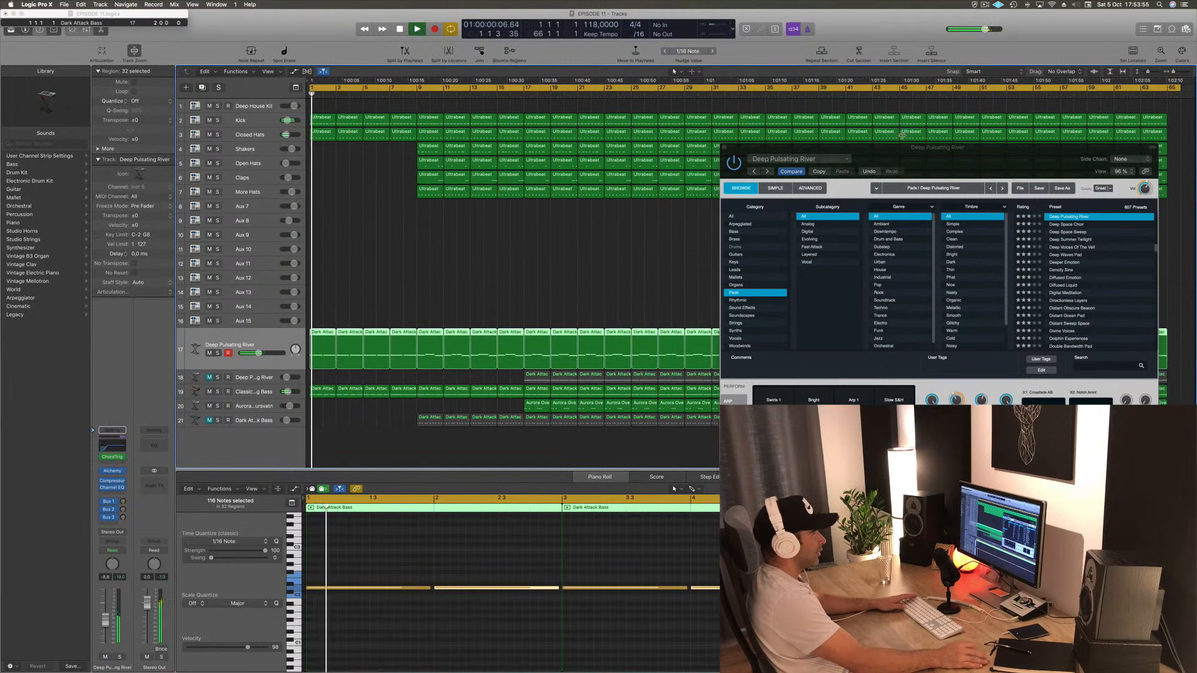
{"action": "left_click_drag", "start_coordinate": [966, 153], "coordinate": [665, 182]}
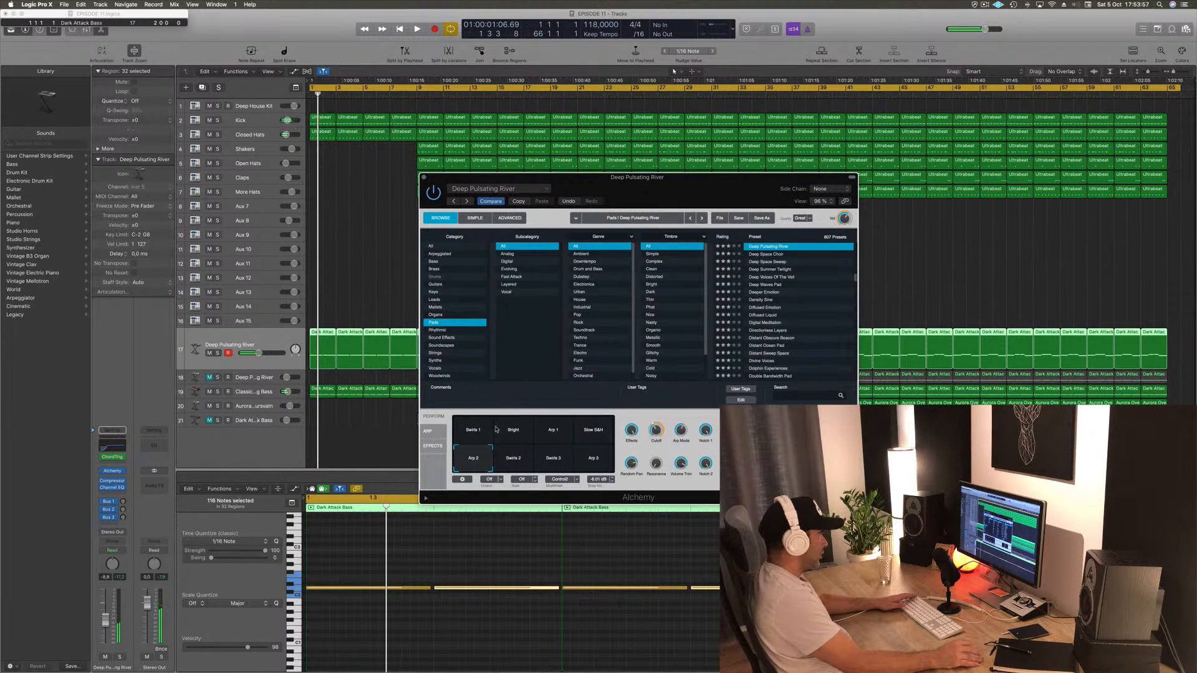
- Try the Swells 1 snapshot on the pad in Alchemy, briefly soloing the track and replaying from the beginning
{"action": "left_click", "coordinate": [474, 432]}
{"action": "key", "text": "Return"}
{"action": "key", "text": "space"}
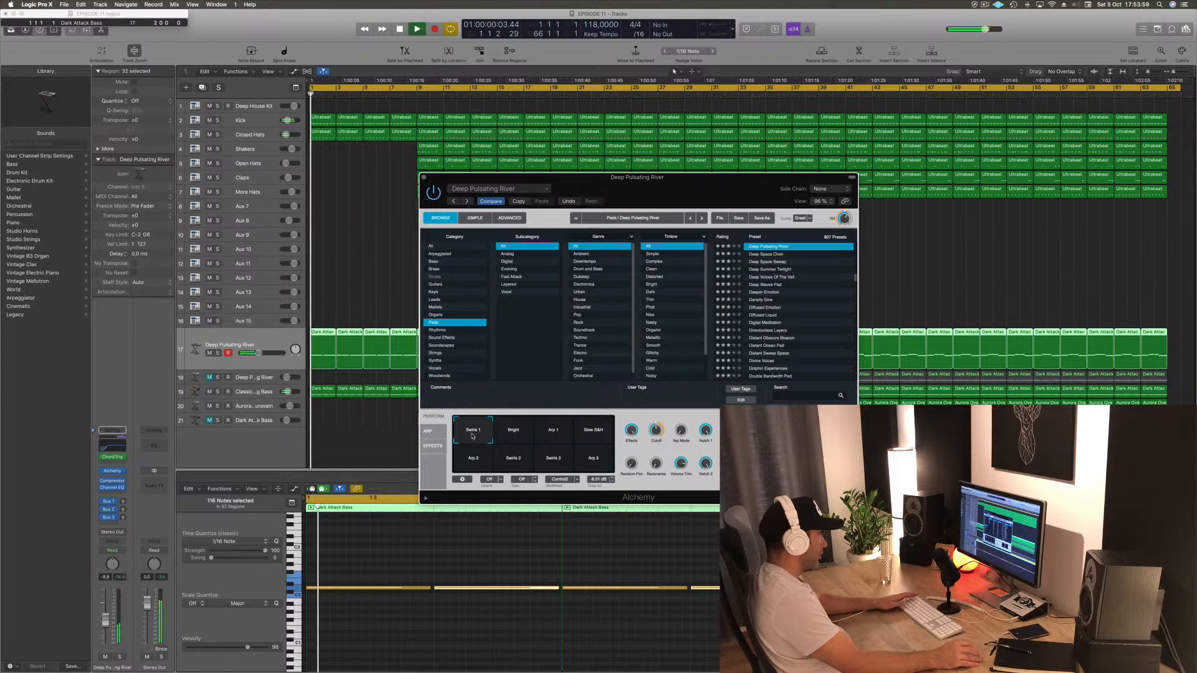
{"action": "left_click_drag", "start_coordinate": [673, 177], "coordinate": [845, 130]}
{"action": "left_click", "coordinate": [216, 353]}
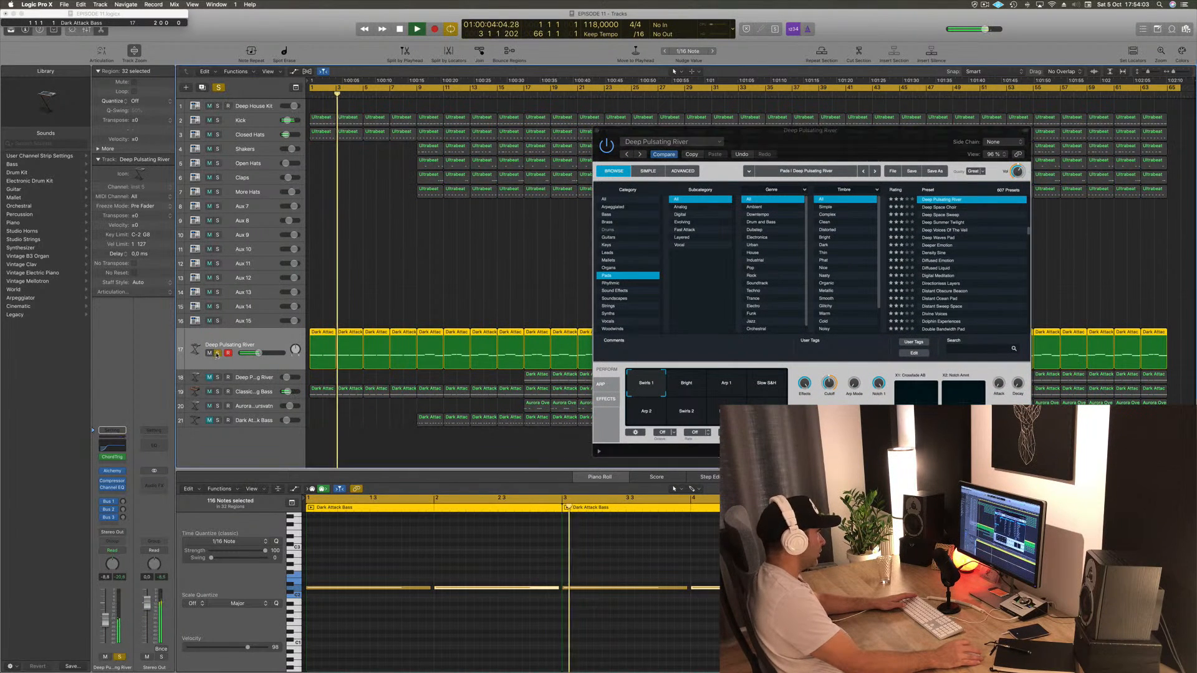
{"action": "left_click", "coordinate": [216, 353]}
{"action": "key", "text": "Return"}
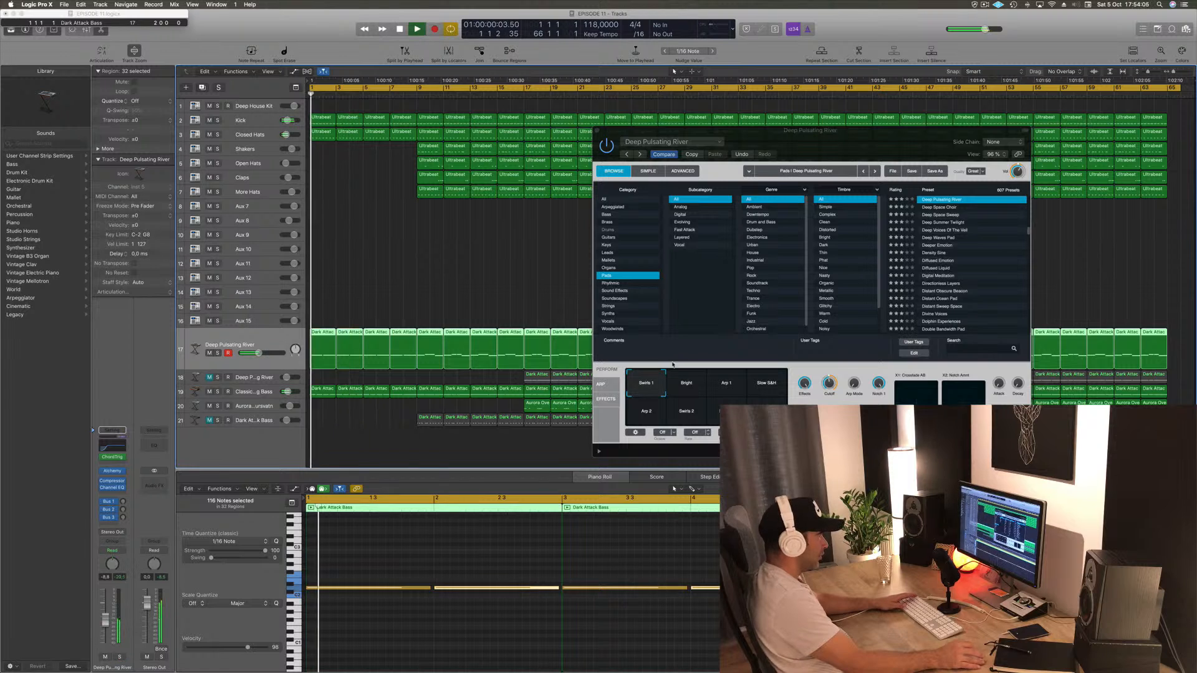
- Audition the Bright, Slow S&H, Arp 2 and Swells 2 snapshots in Alchemy and choose Swells 3 for the pad
{"action": "left_click", "coordinate": [689, 384]}
{"action": "left_click", "coordinate": [766, 383]}
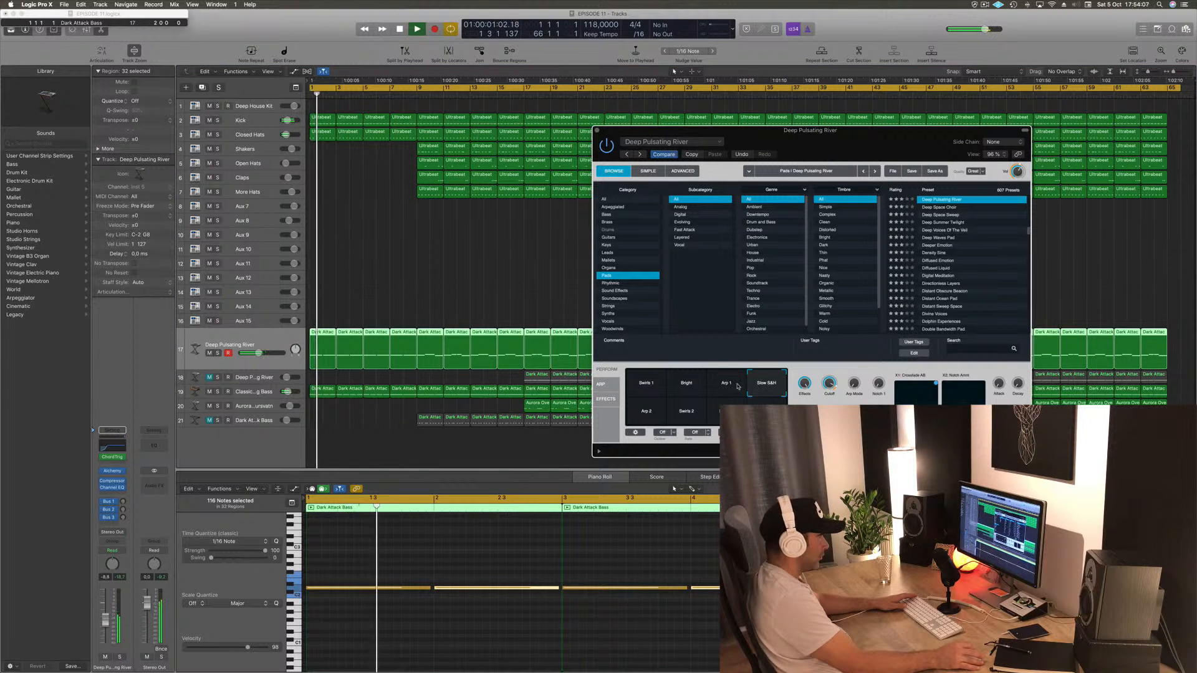
{"action": "key", "text": "space"}
{"action": "left_click", "coordinate": [643, 420]}
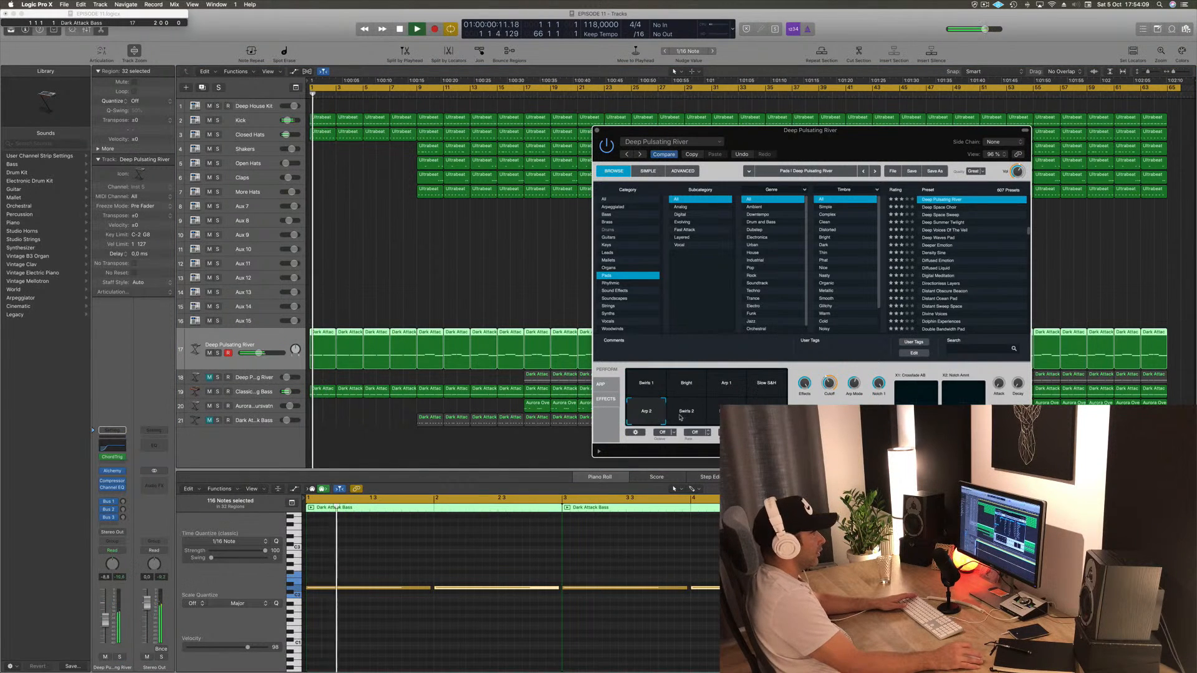
{"action": "left_click", "coordinate": [695, 419]}
{"action": "key", "text": "space"}
{"action": "key", "text": "space"}
{"action": "left_click", "coordinate": [728, 415]}
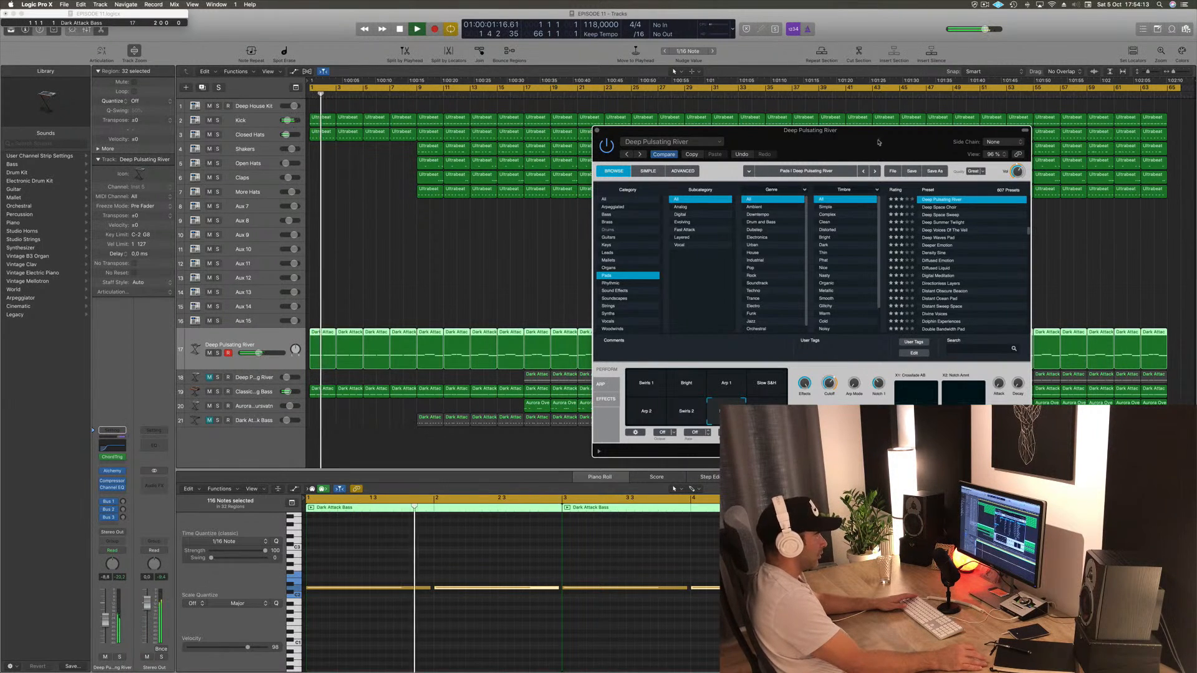
{"action": "left_click_drag", "start_coordinate": [878, 142], "coordinate": [832, 155]}
{"action": "key", "text": "space"}
{"action": "key", "text": "space"}
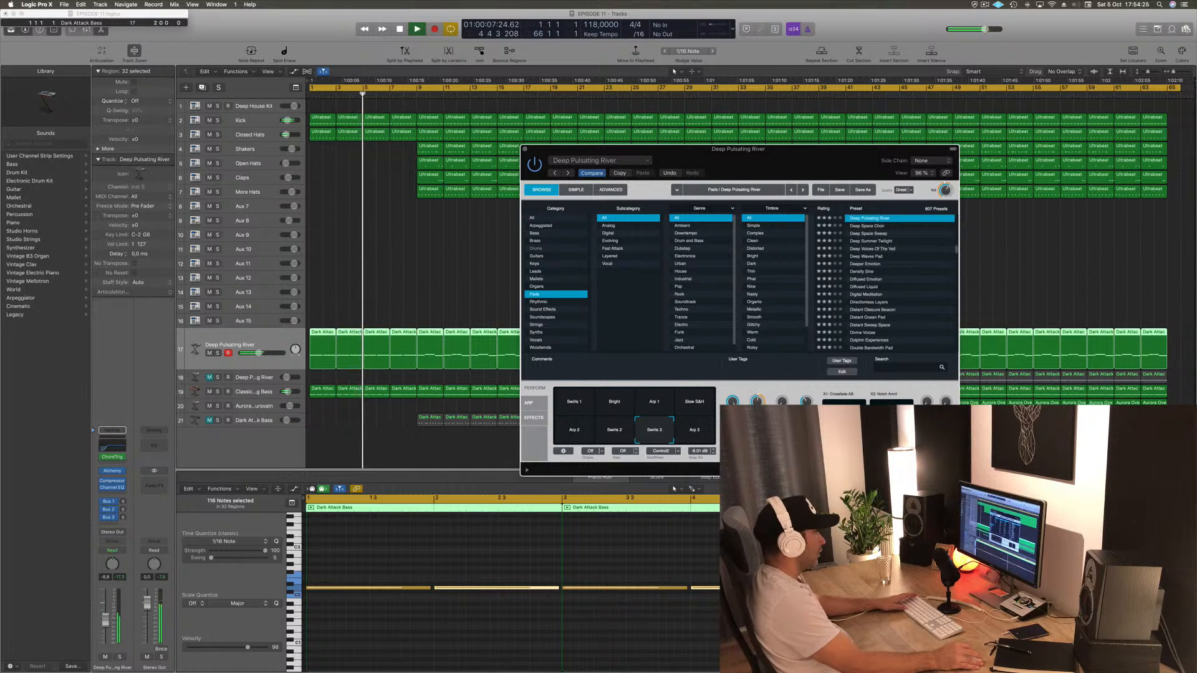
{"action": "key", "text": "space"}
- Reroute the pad's first send to Bus 5 → Aux 19, replay from the beginning and close the Alchemy window
{"action": "left_click", "coordinate": [275, 342]}
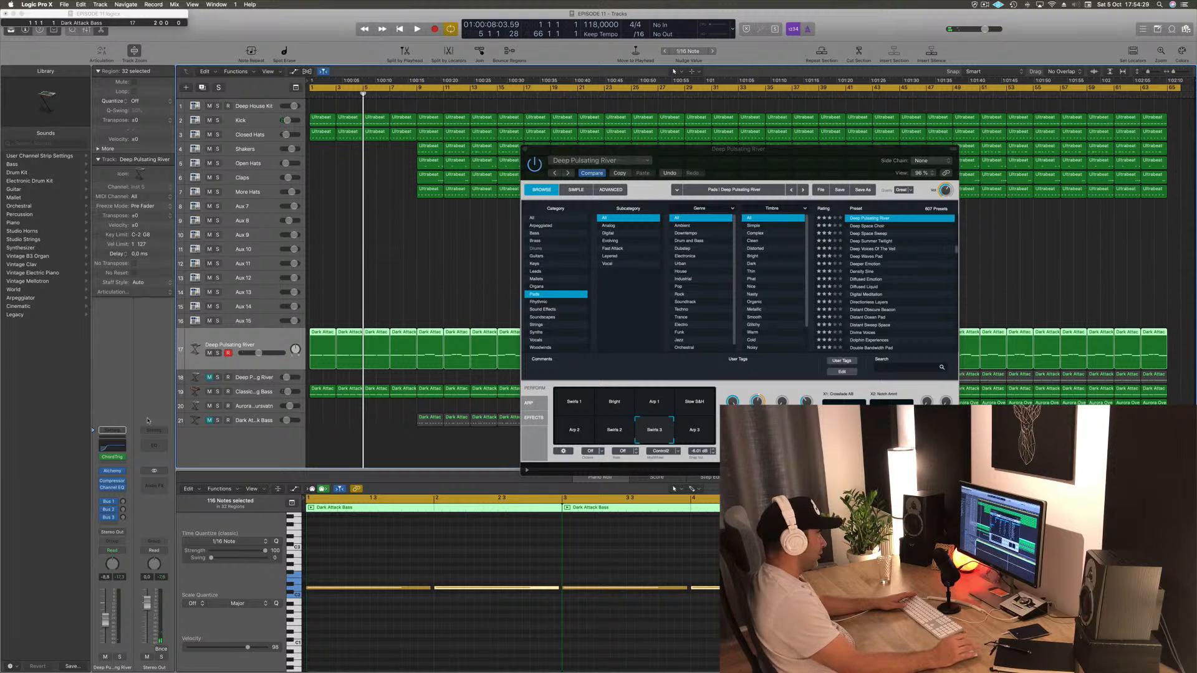
{"action": "left_click", "coordinate": [115, 503]}
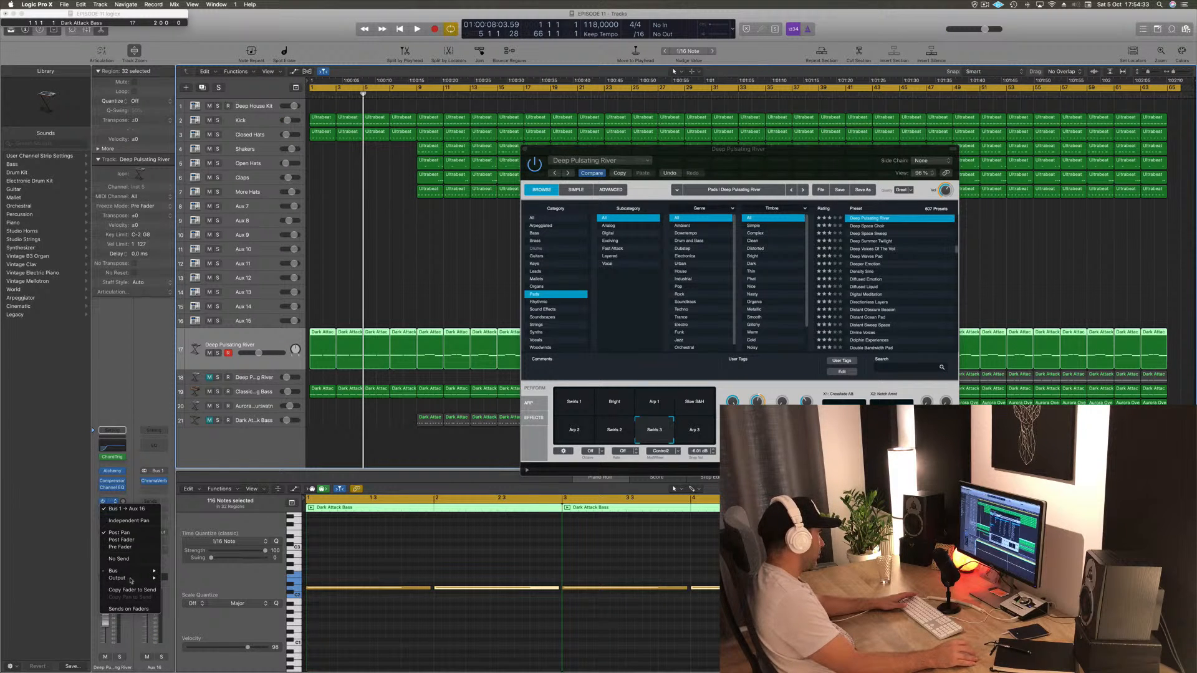
{"action": "mouse_move", "coordinate": [134, 574]}
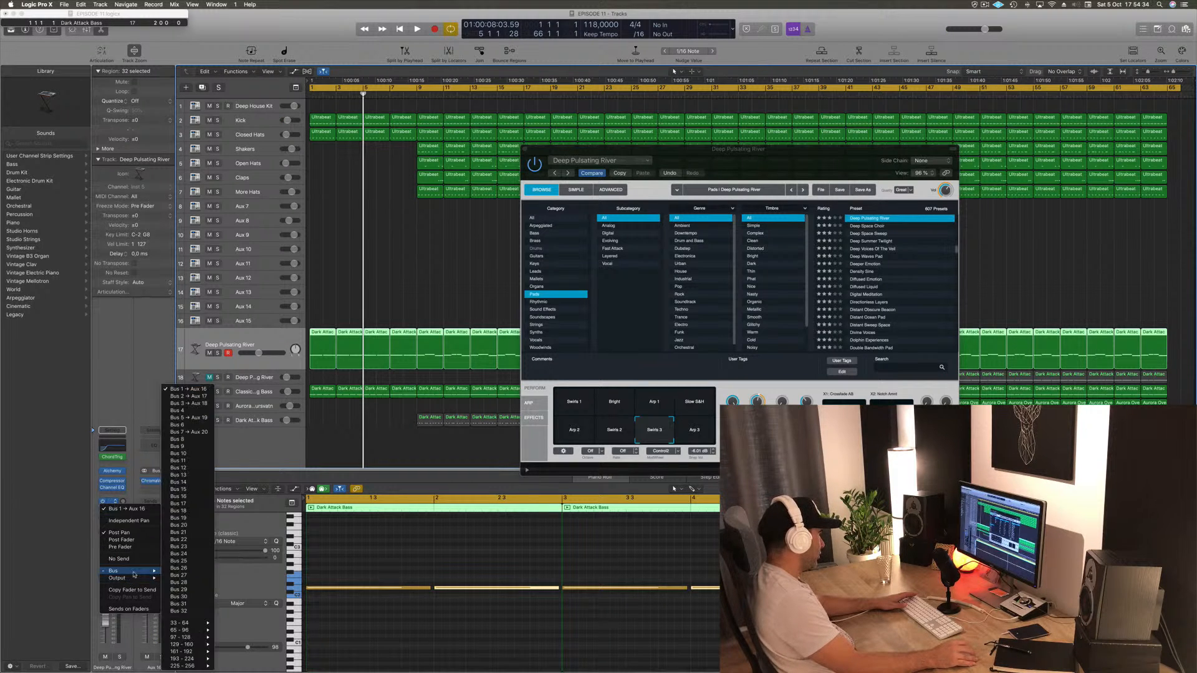
{"action": "left_click", "coordinate": [200, 418]}
{"action": "key", "text": "Return"}
{"action": "key", "text": "space"}
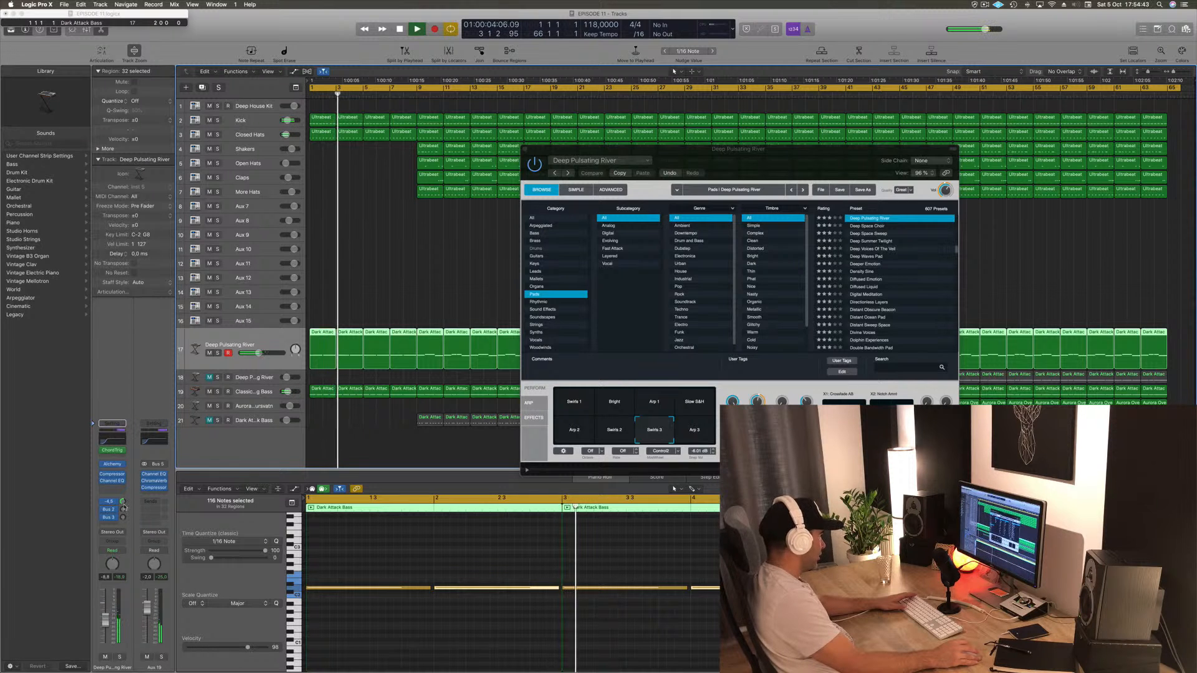
{"action": "key", "text": "Return"}
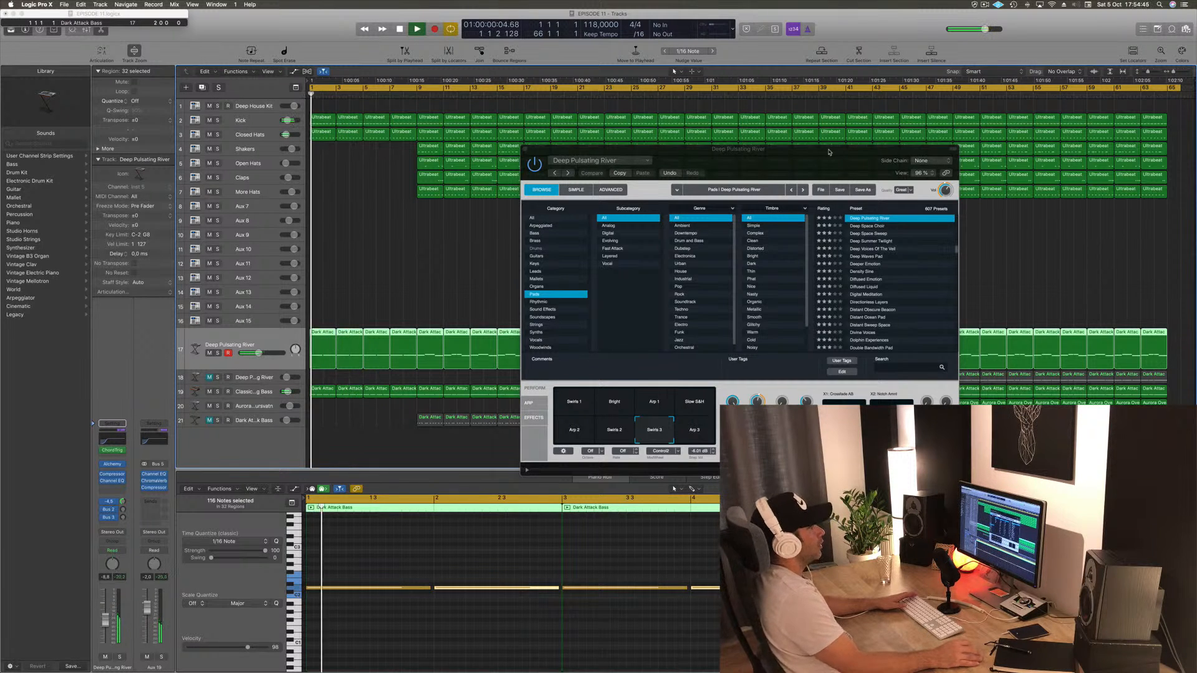
{"action": "left_click_drag", "start_coordinate": [828, 151], "coordinate": [789, 146]}
{"action": "left_click", "coordinate": [484, 144]}
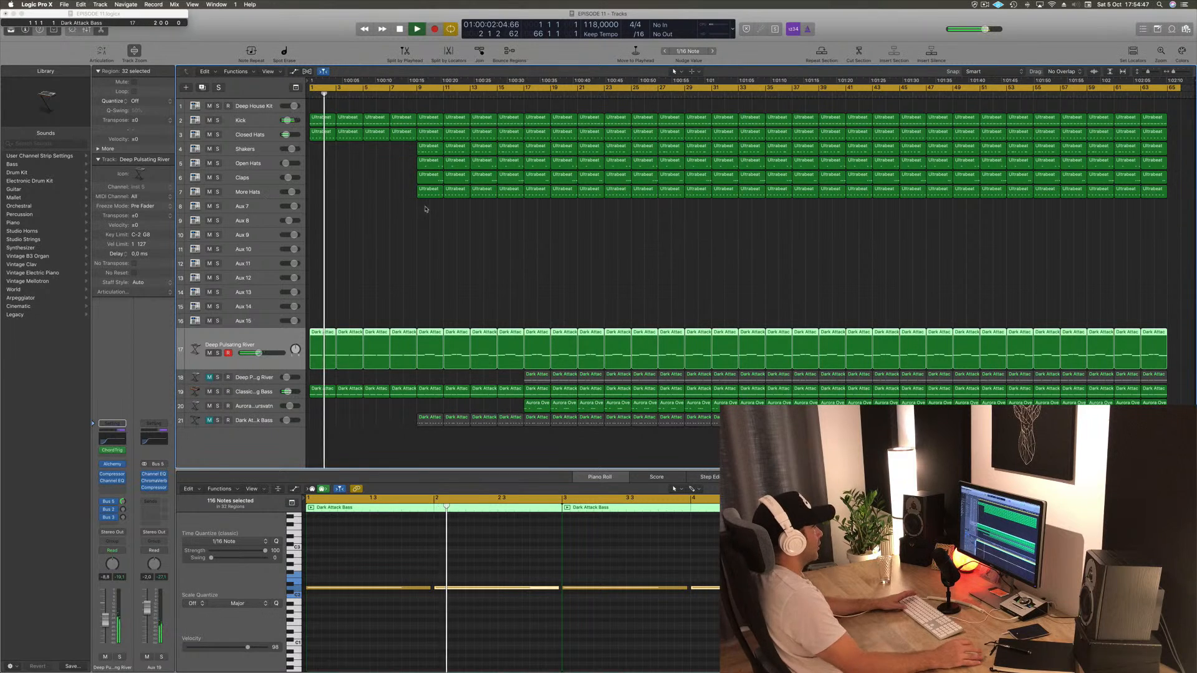
{"action": "key", "text": "Return"}
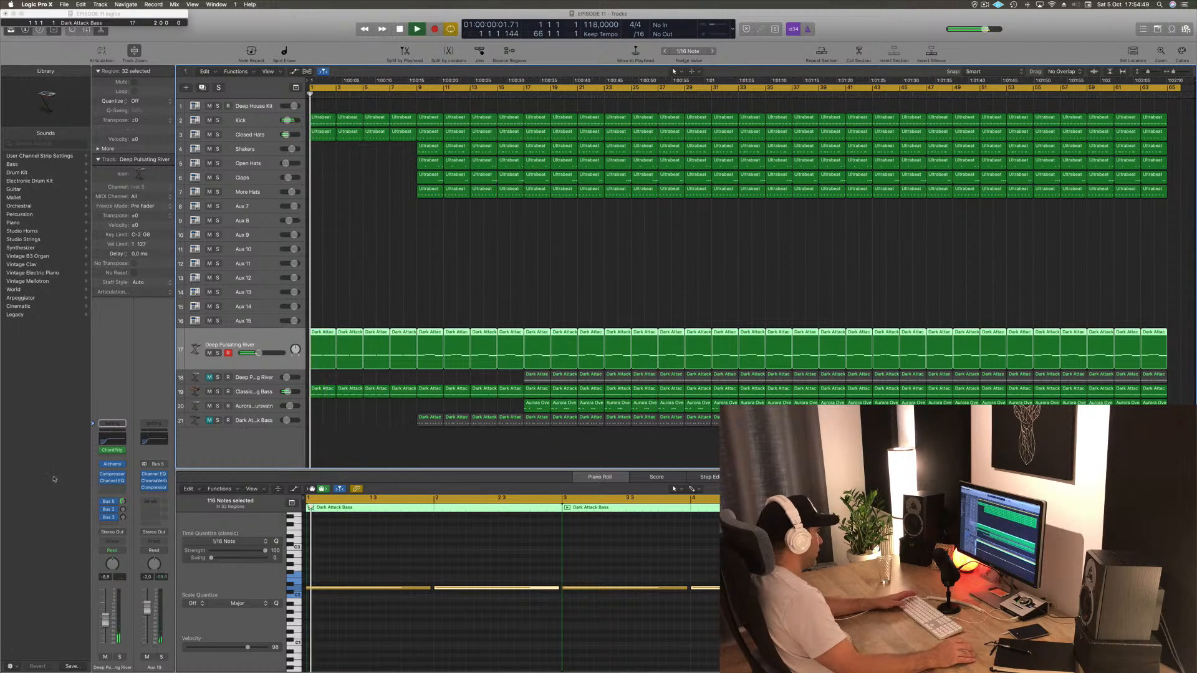
- Set the first Deep Pulsating River track's automation mode to Touch and record a movement of Alchemy's Cutoff knob during playback
{"action": "left_click", "coordinate": [121, 553]}
{"action": "left_click", "coordinate": [116, 562]}
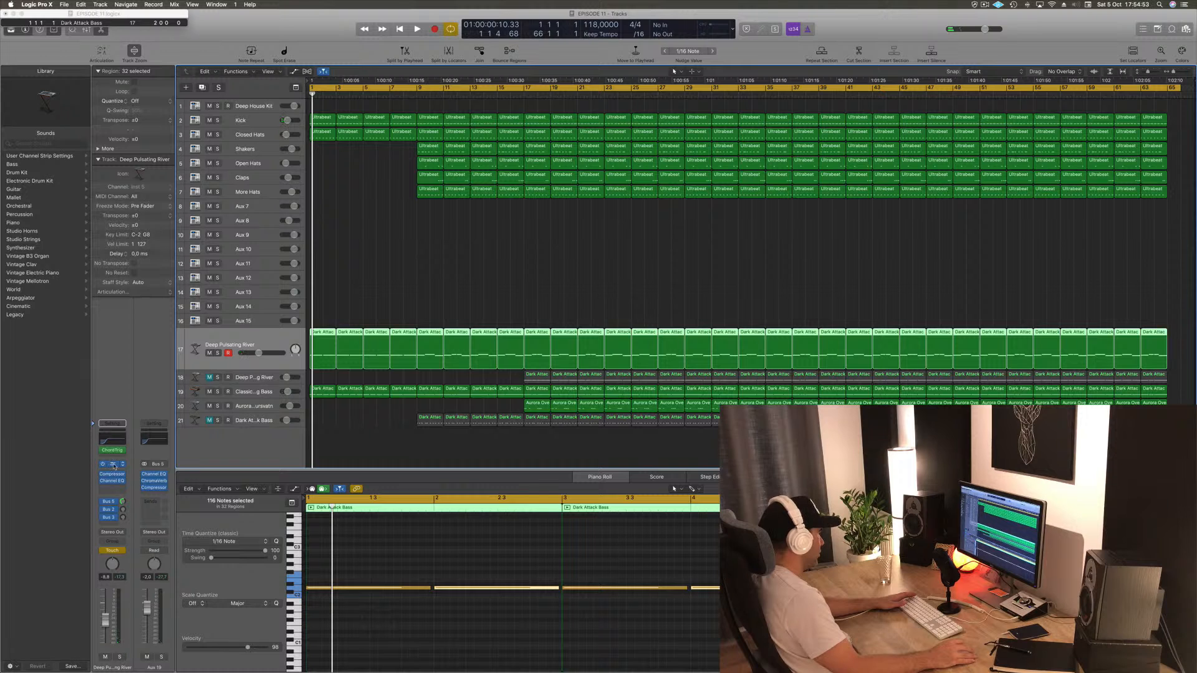
{"action": "left_click", "coordinate": [112, 464]}
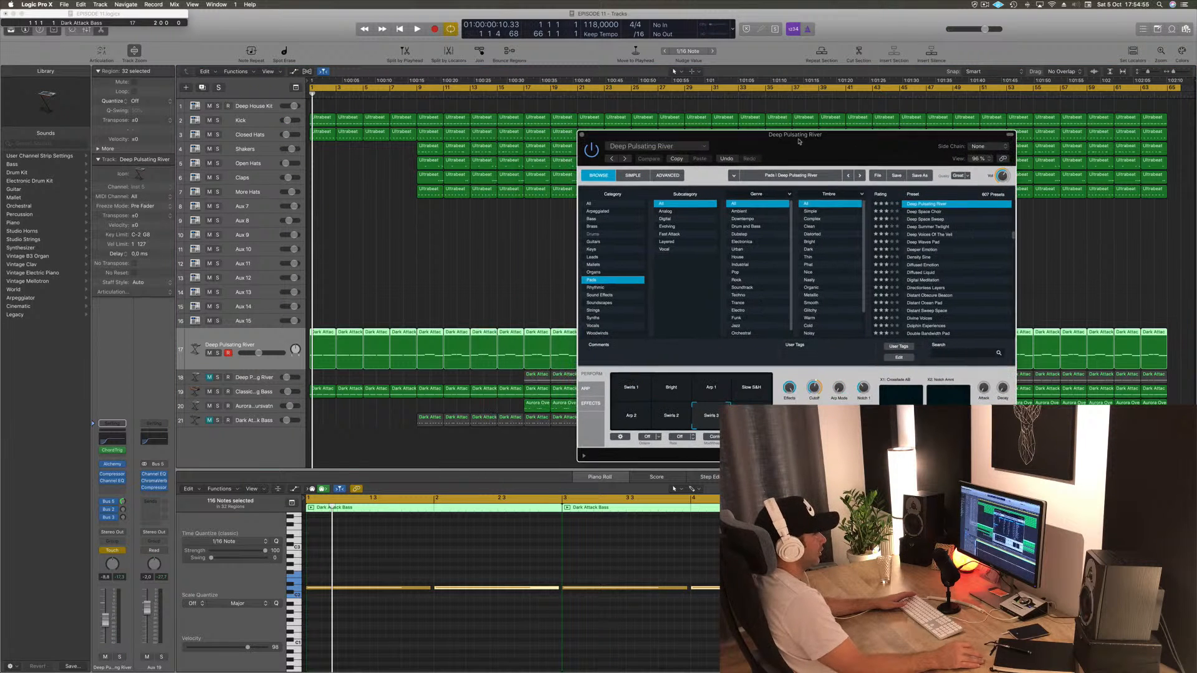
{"action": "key", "text": "space"}
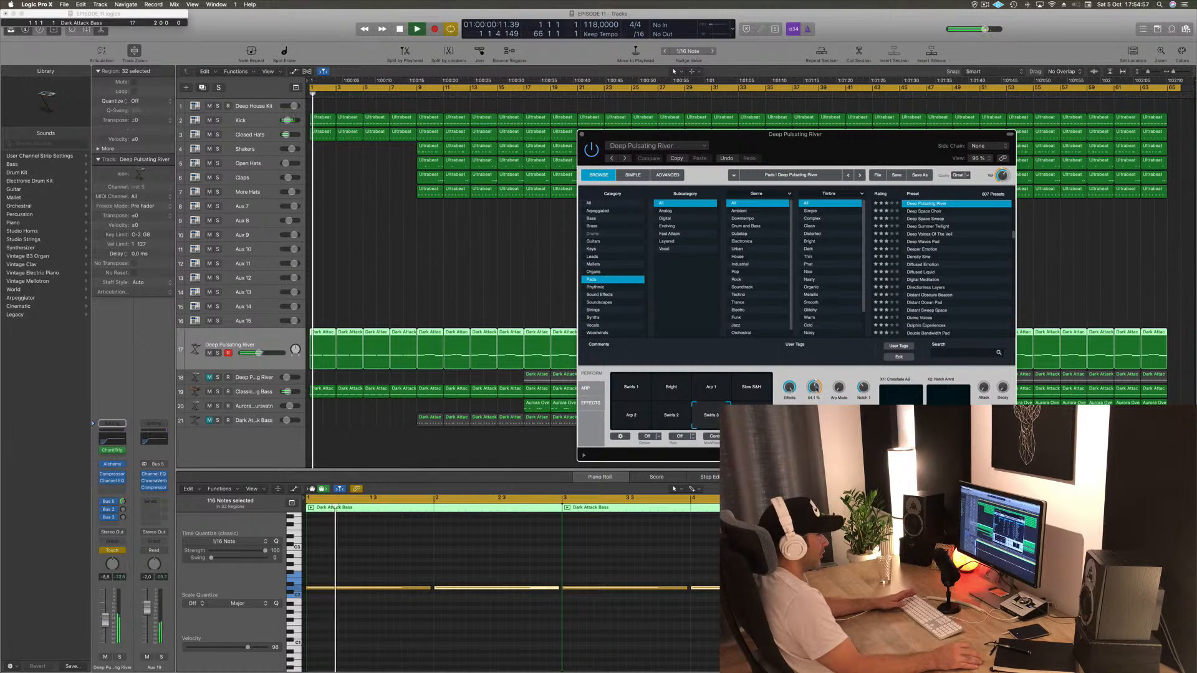
{"action": "mouse_move", "coordinate": [814, 388]}
{"action": "left_mouse_down"}
{"action": "mouse_move", "coordinate": [815, 397]}
{"action": "mouse_move", "coordinate": [815, 387]}
{"action": "left_mouse_up"}
{"action": "key", "text": "space"}
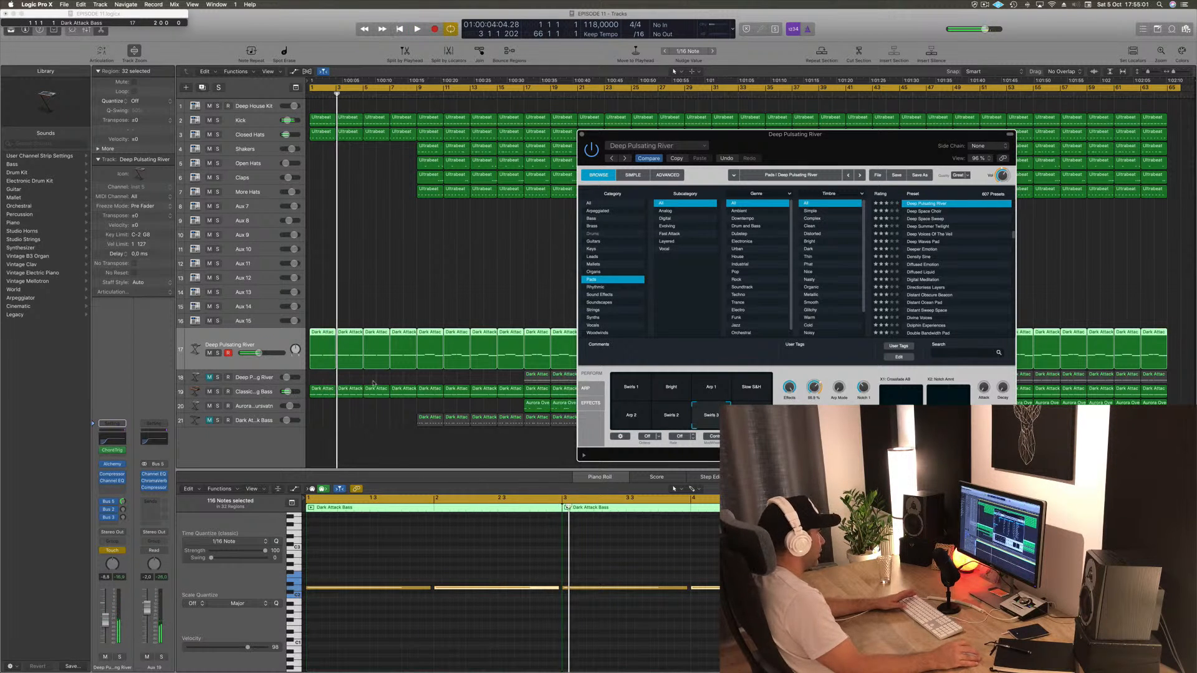
- Show track automation, display the Cutoff curve on the first Deep Pulsating River track and set its automation mode to Read
{"action": "key", "text": "a"}
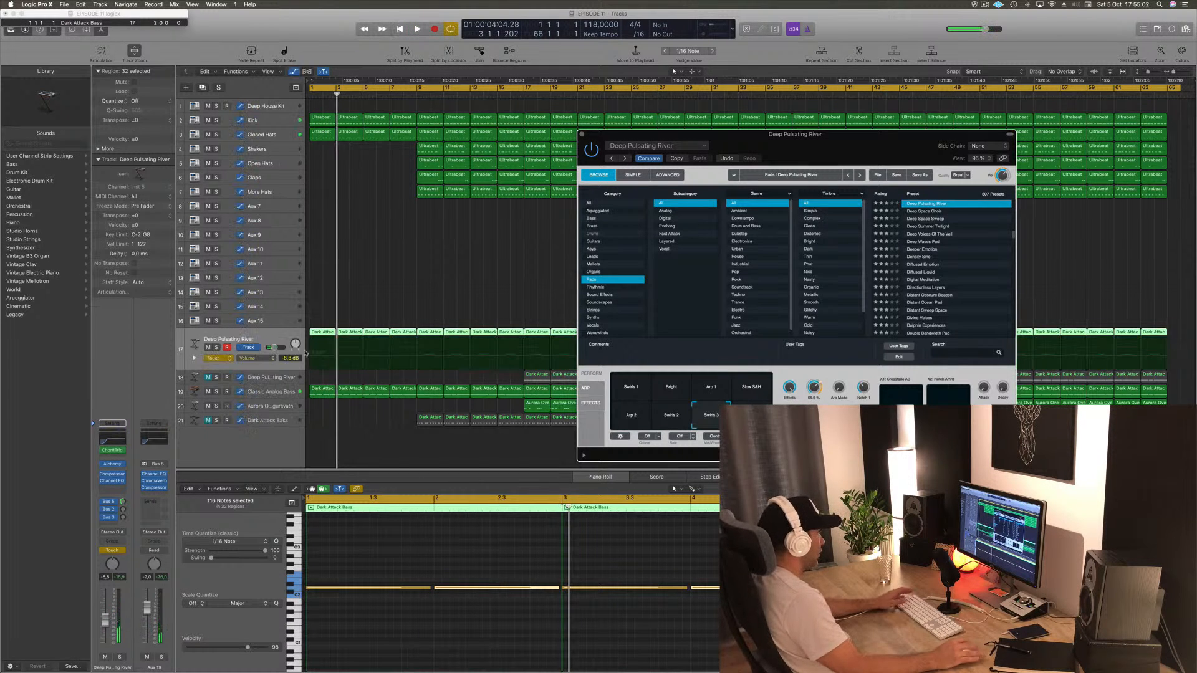
{"action": "left_click", "coordinate": [254, 360]}
{"action": "left_click", "coordinate": [281, 461]}
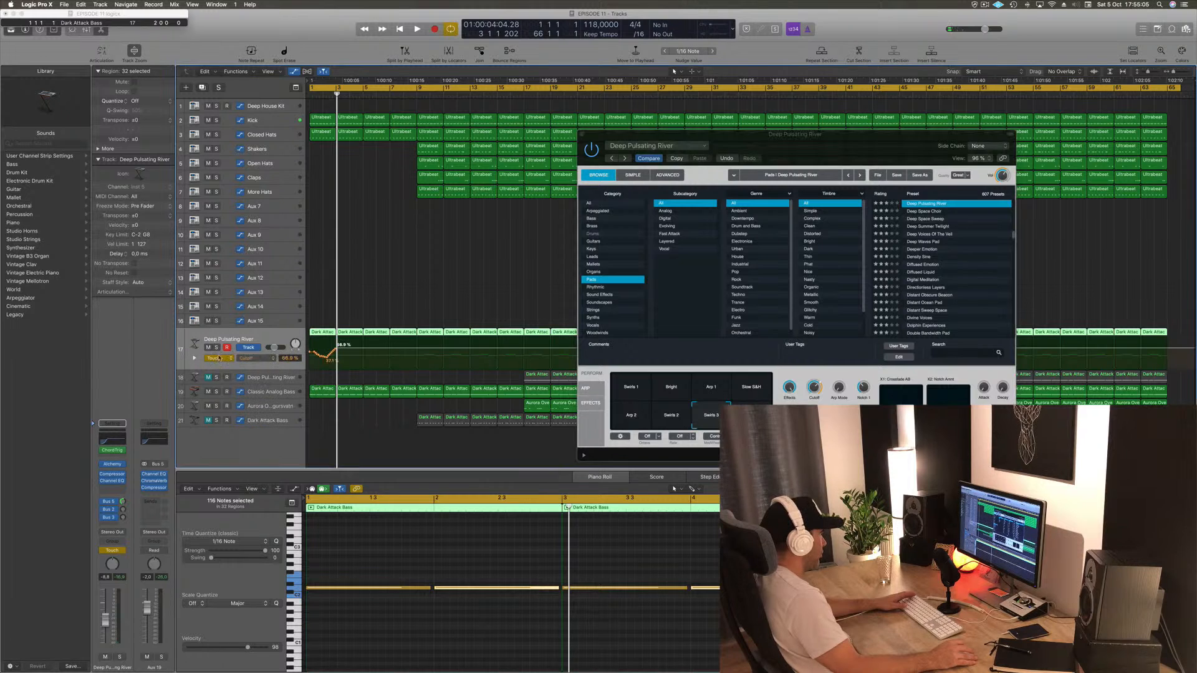
{"action": "left_click", "coordinate": [218, 358]}
{"action": "left_click", "coordinate": [214, 350]}
- Draw Cutoff automation starting at about 22%, rising to about 48% by bar 5, dropping to 27.6% and rising to about 73% near bar 9
{"action": "left_click", "coordinate": [309, 351]}
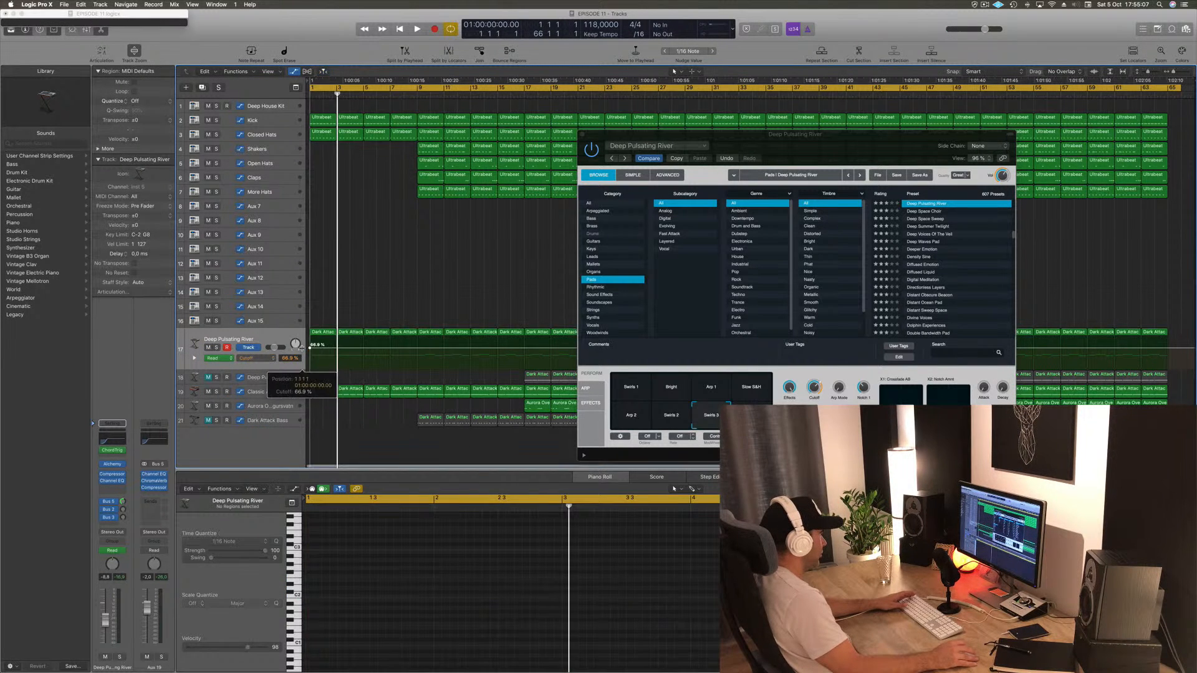
{"action": "left_click_drag", "start_coordinate": [310, 349], "coordinate": [311, 366]}
{"action": "key", "text": "space"}
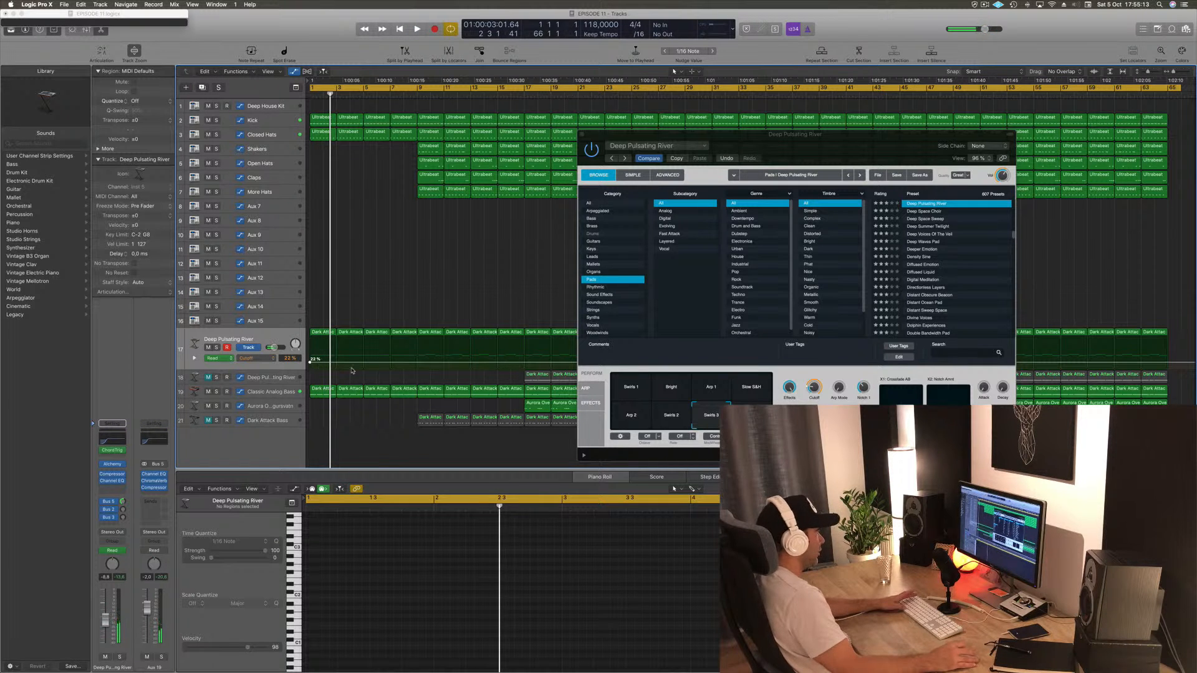
{"action": "key", "text": "space"}
{"action": "left_click_drag", "start_coordinate": [365, 355], "coordinate": [416, 347]}
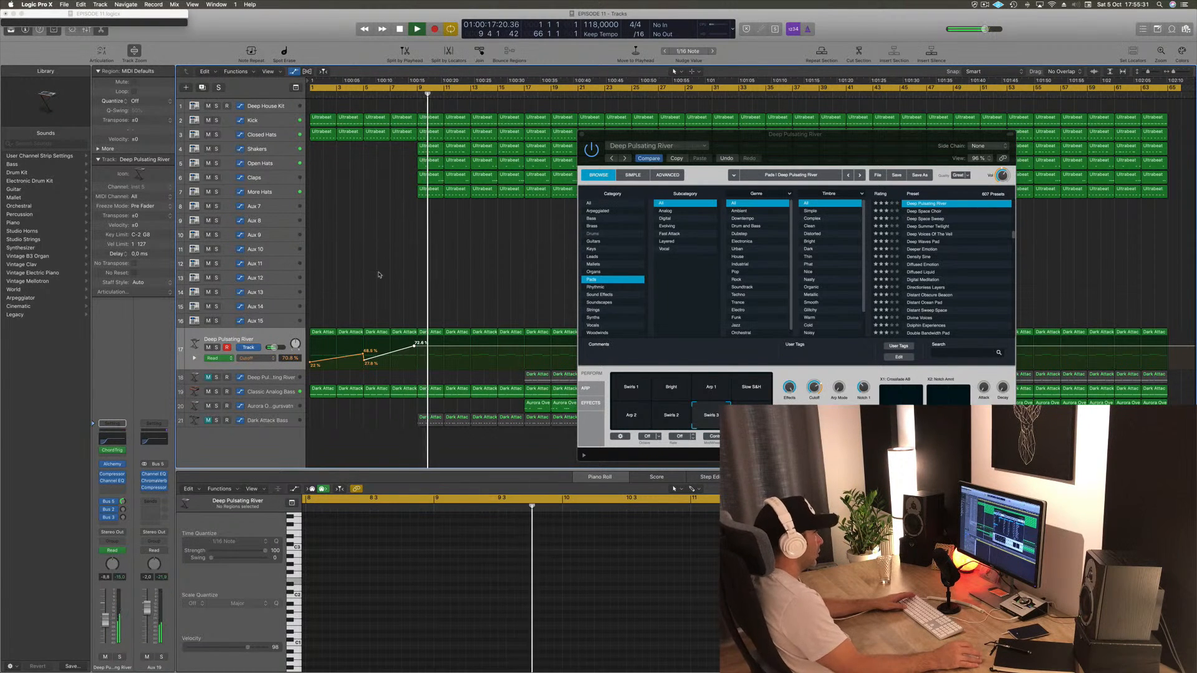
- Solo the pad briefly, replay the intro, raise the Cutoff peak just before bar 9 to 79.5% and save the project
{"action": "left_click", "coordinate": [216, 348]}
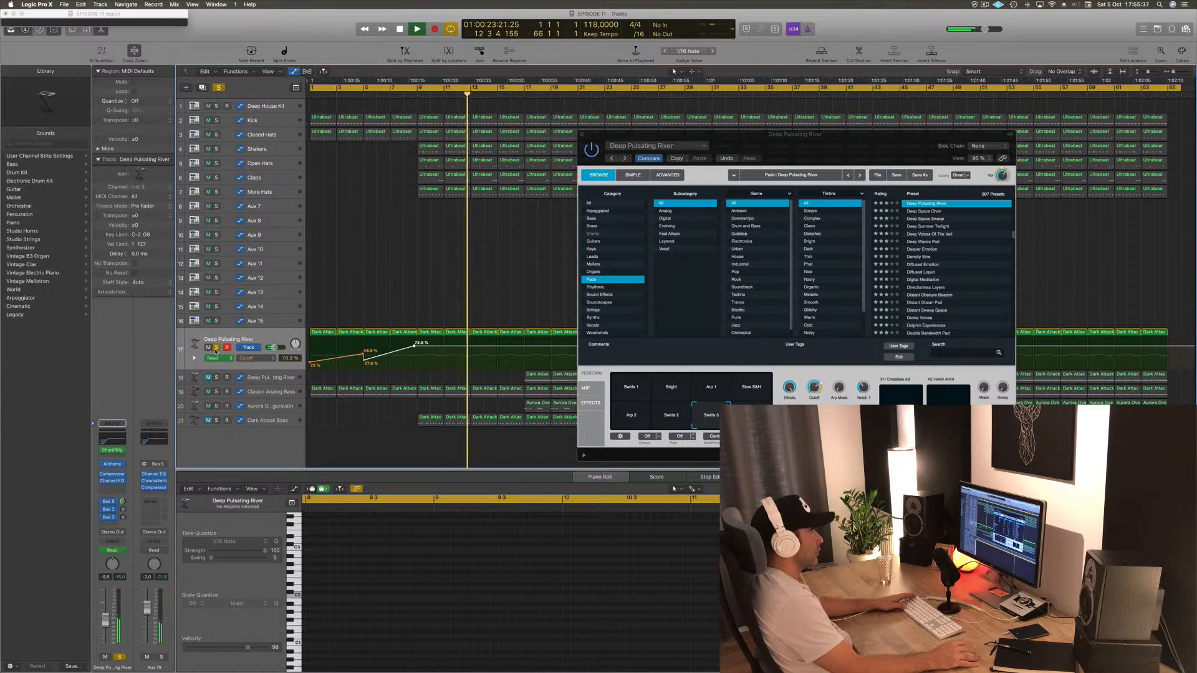
{"action": "left_click", "coordinate": [216, 347]}
{"action": "key", "text": "Return"}
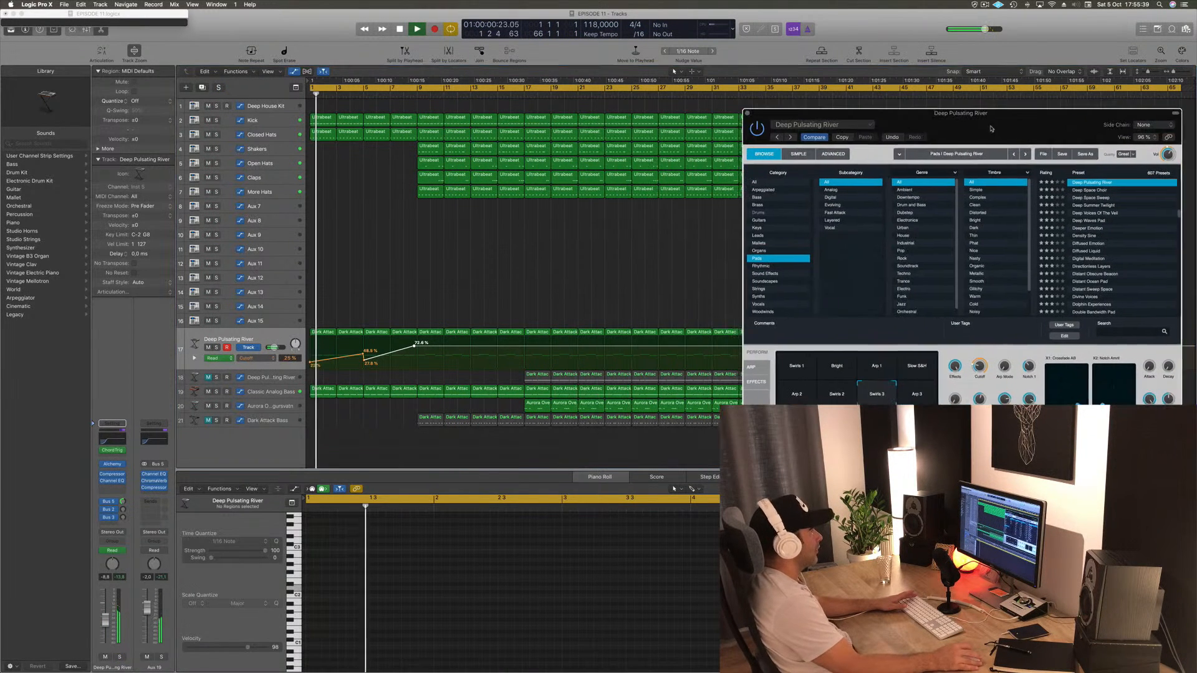
{"action": "left_click_drag", "start_coordinate": [414, 340], "coordinate": [414, 341]}
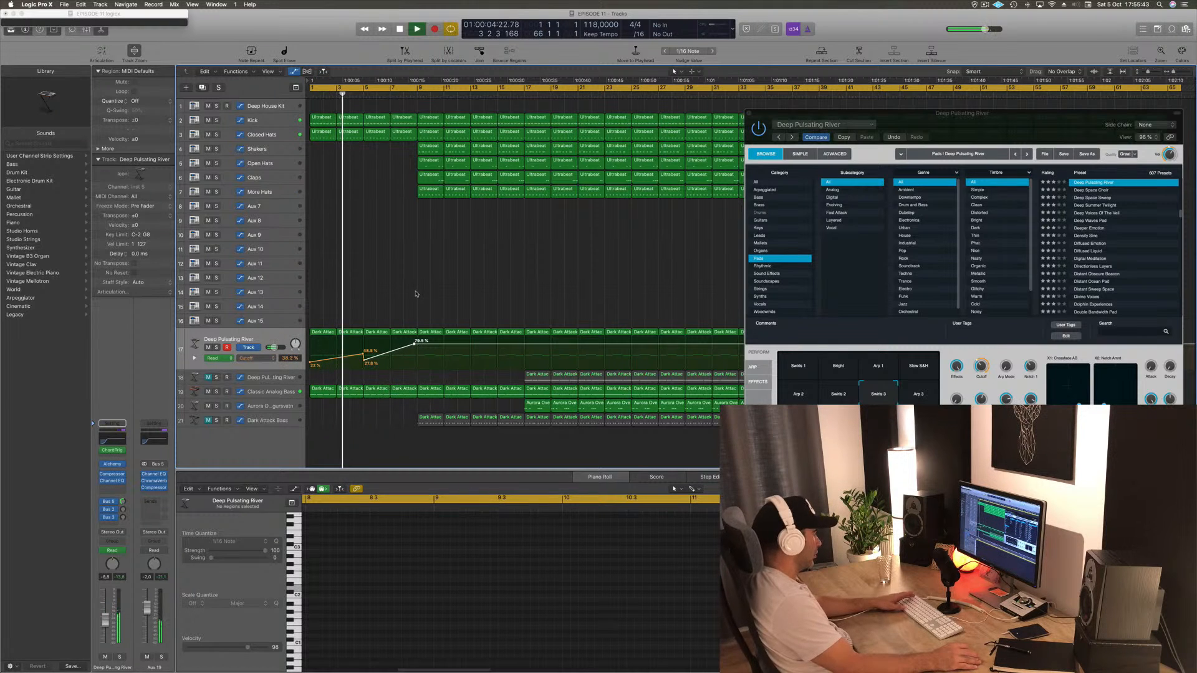
{"action": "key", "text": "super+s"}
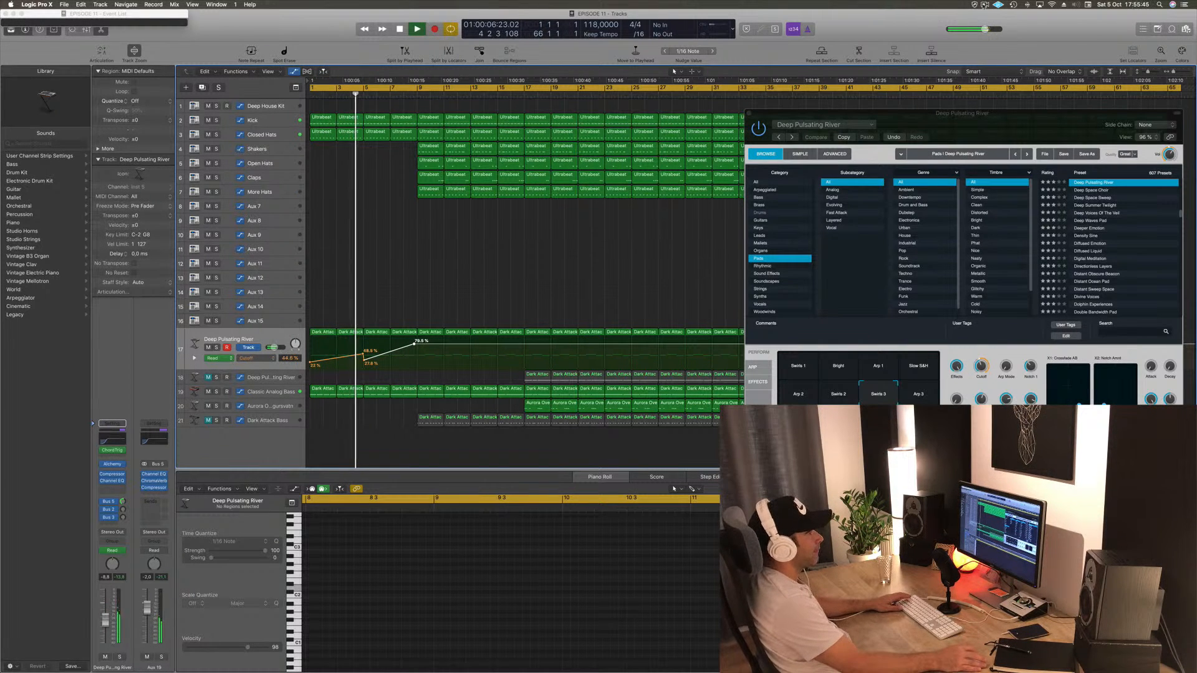
{"action": "left_click", "coordinate": [984, 5]}
{"action": "left_click", "coordinate": [883, 36]}
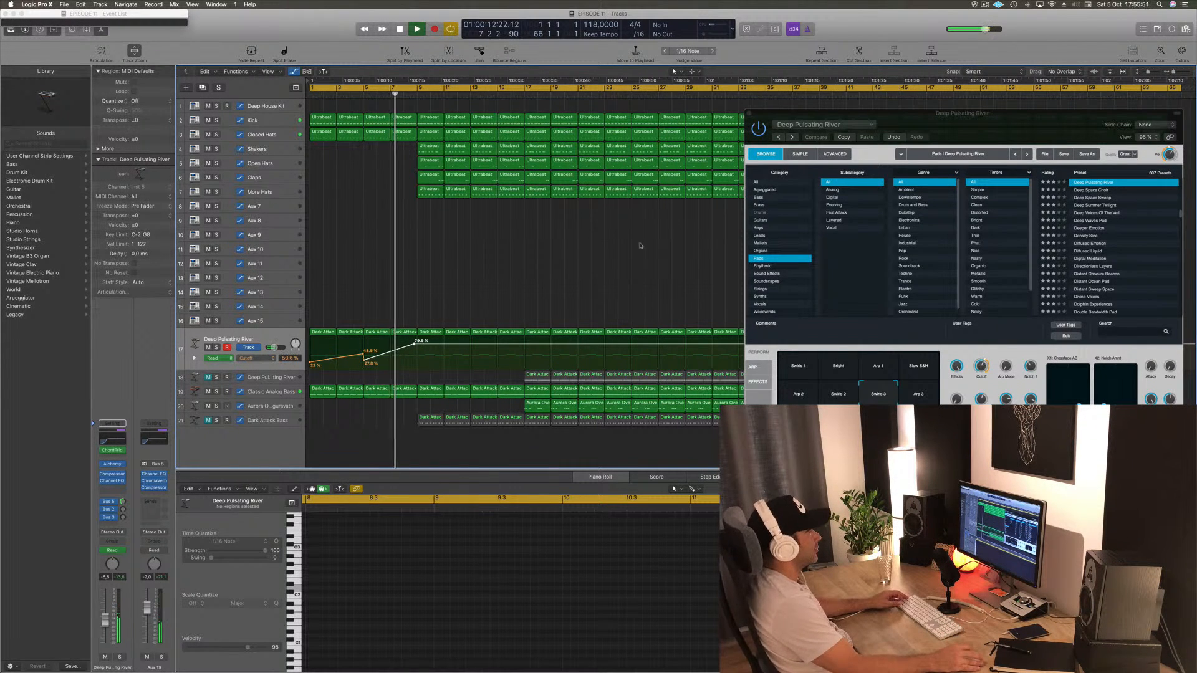
- Add a sharp Cutoff drop after the peak near bar 9 on the pad track and hide the Alchemy window
{"action": "left_click_drag", "start_coordinate": [1010, 121], "coordinate": [898, 96]}
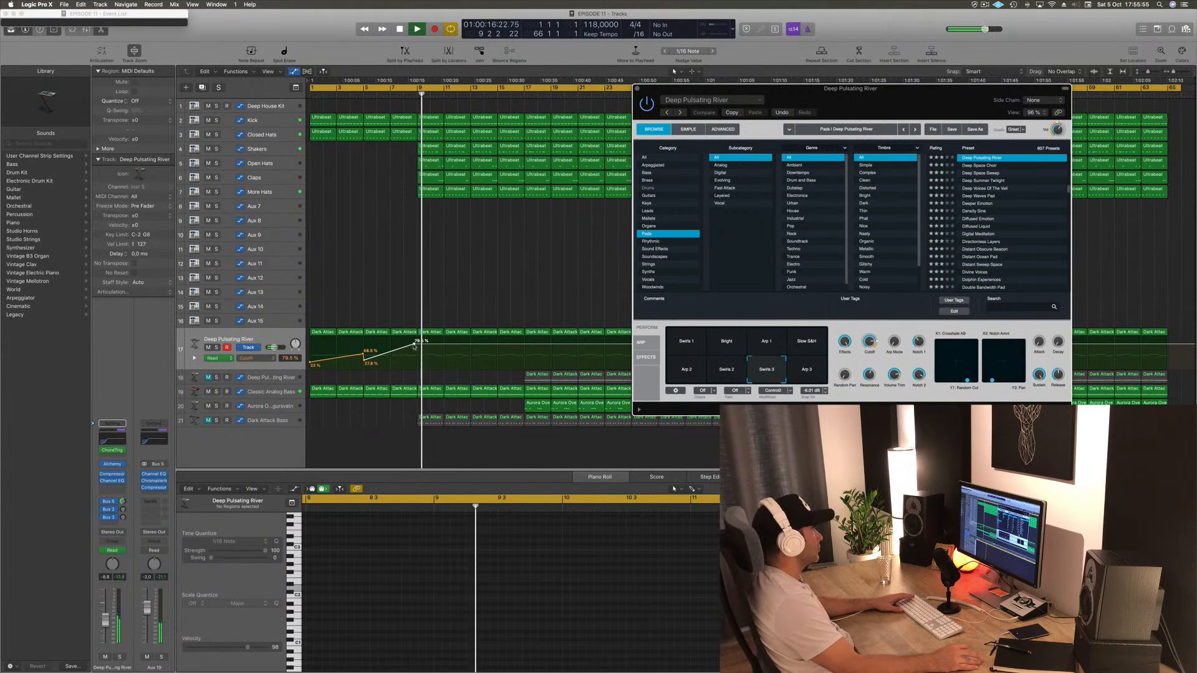
{"action": "left_click_drag", "start_coordinate": [416, 345], "coordinate": [416, 358]}
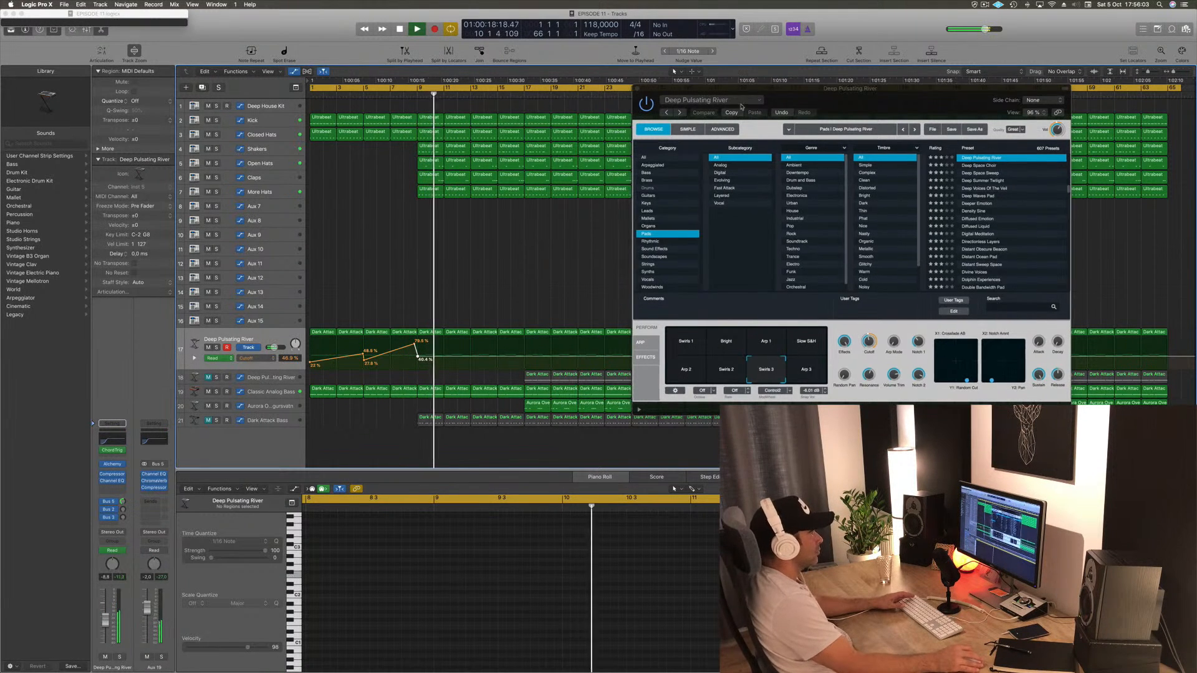
{"action": "left_click_drag", "start_coordinate": [741, 106], "coordinate": [616, 126]}
{"action": "key", "text": "v"}
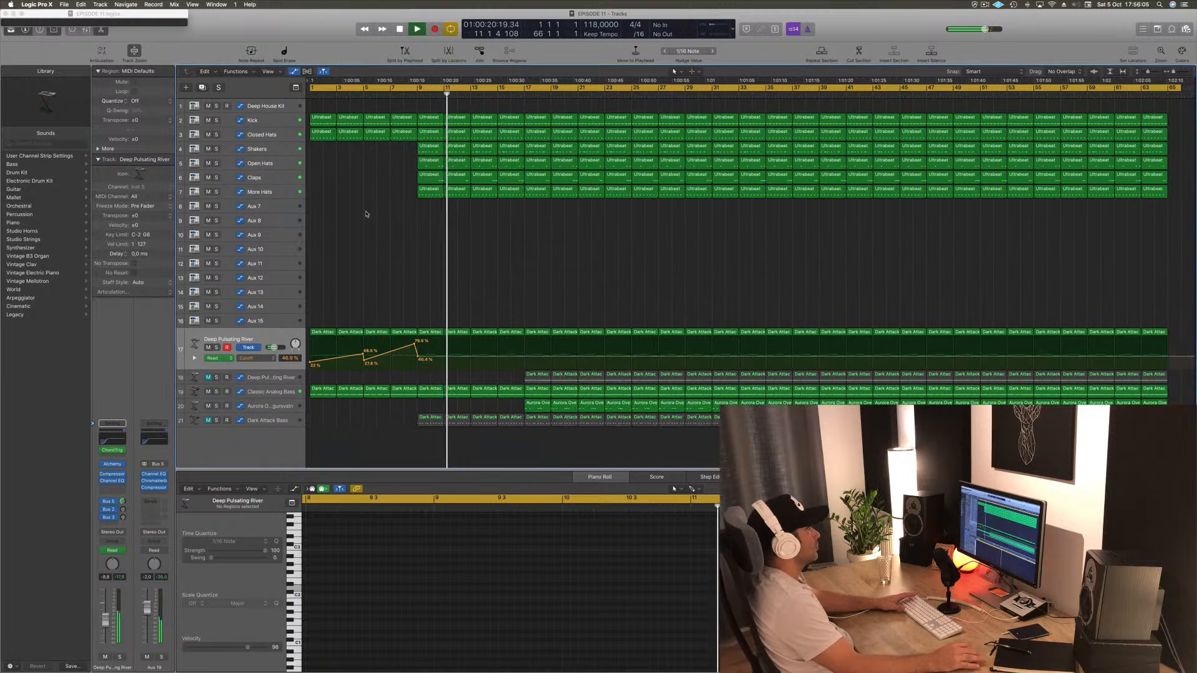
- Select the Shakers track, solo it briefly to check its sound, and replay the arrangement from the beginning
{"action": "left_click", "coordinate": [287, 178]}
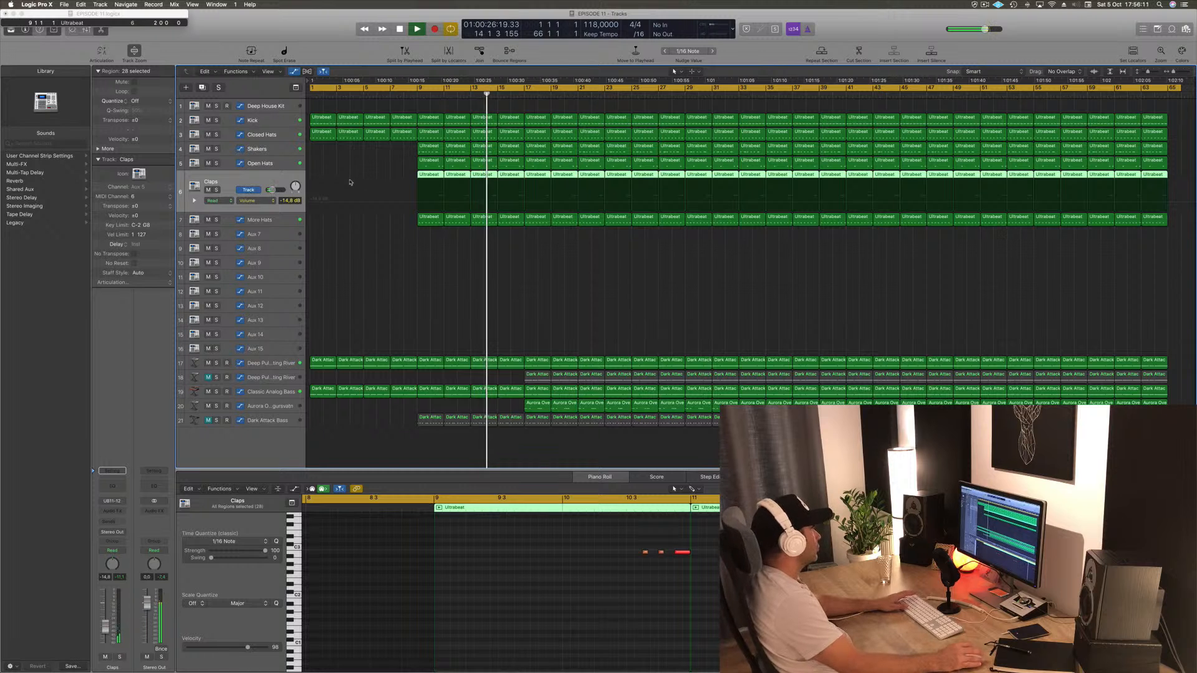
{"action": "left_click", "coordinate": [269, 151]}
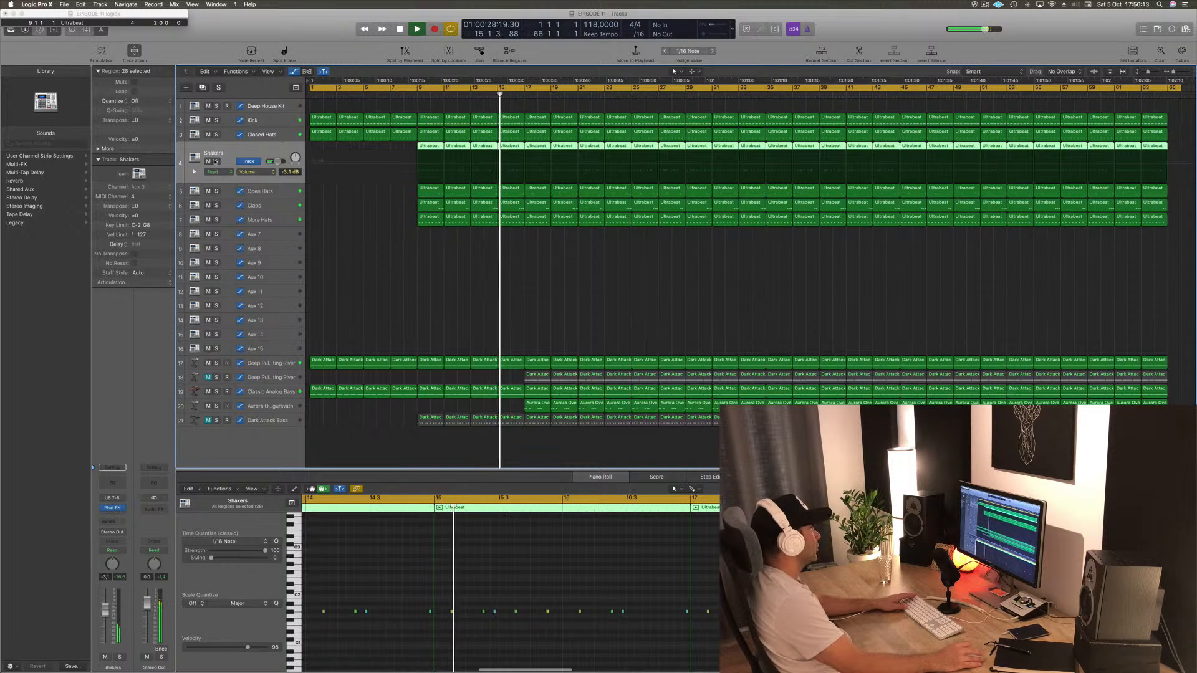
{"action": "left_click", "coordinate": [216, 161]}
{"action": "left_click", "coordinate": [216, 161]}
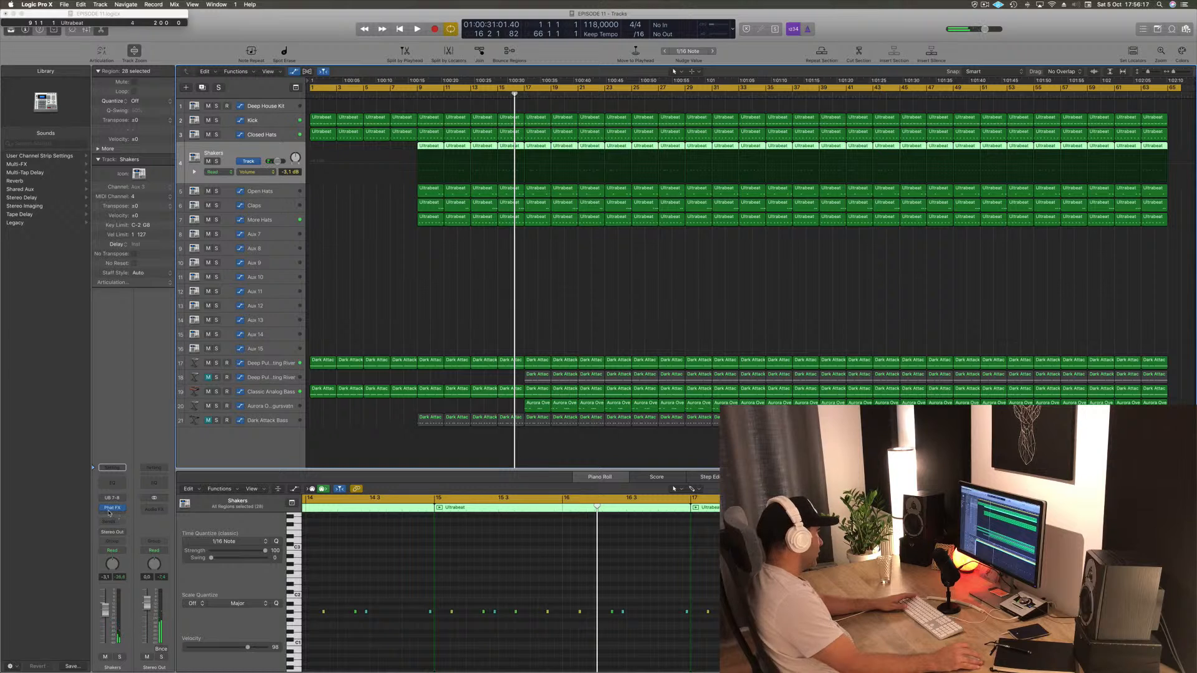
{"action": "key", "text": "Return"}
{"action": "key", "text": "space"}
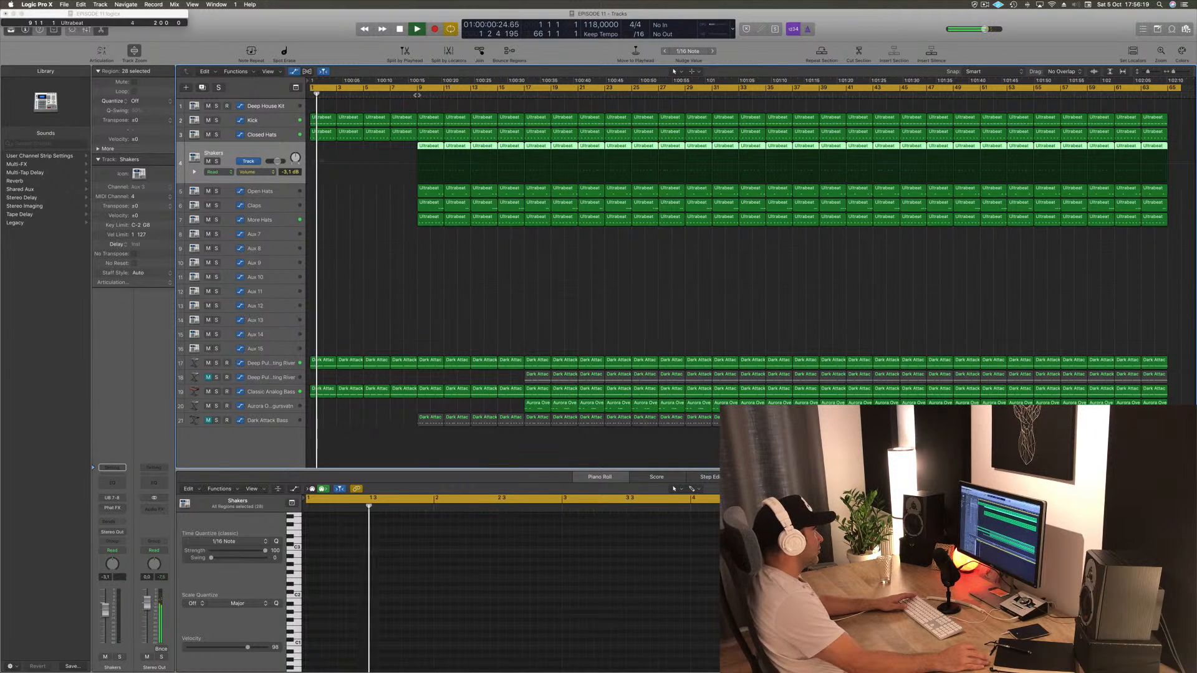
- In the first Shakers region at bar 9, delete every note except the first and move that note to the region's start
{"action": "key", "text": "shift+period"}
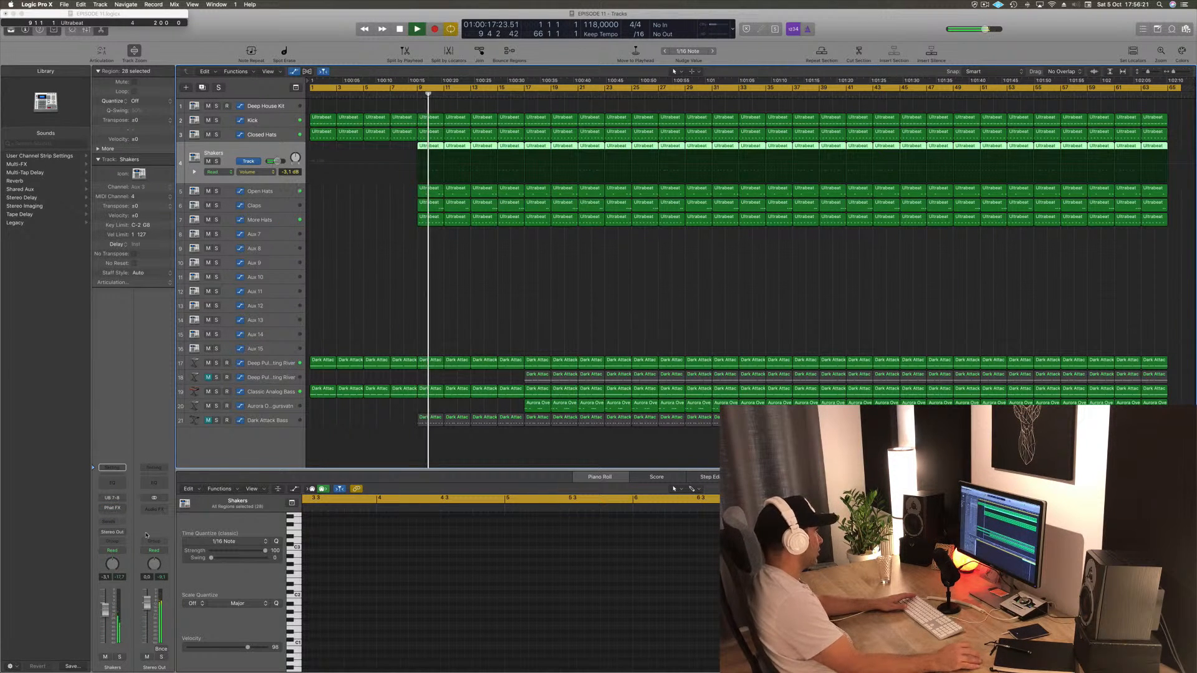
{"action": "key", "text": "space"}
{"action": "left_click", "coordinate": [401, 153]}
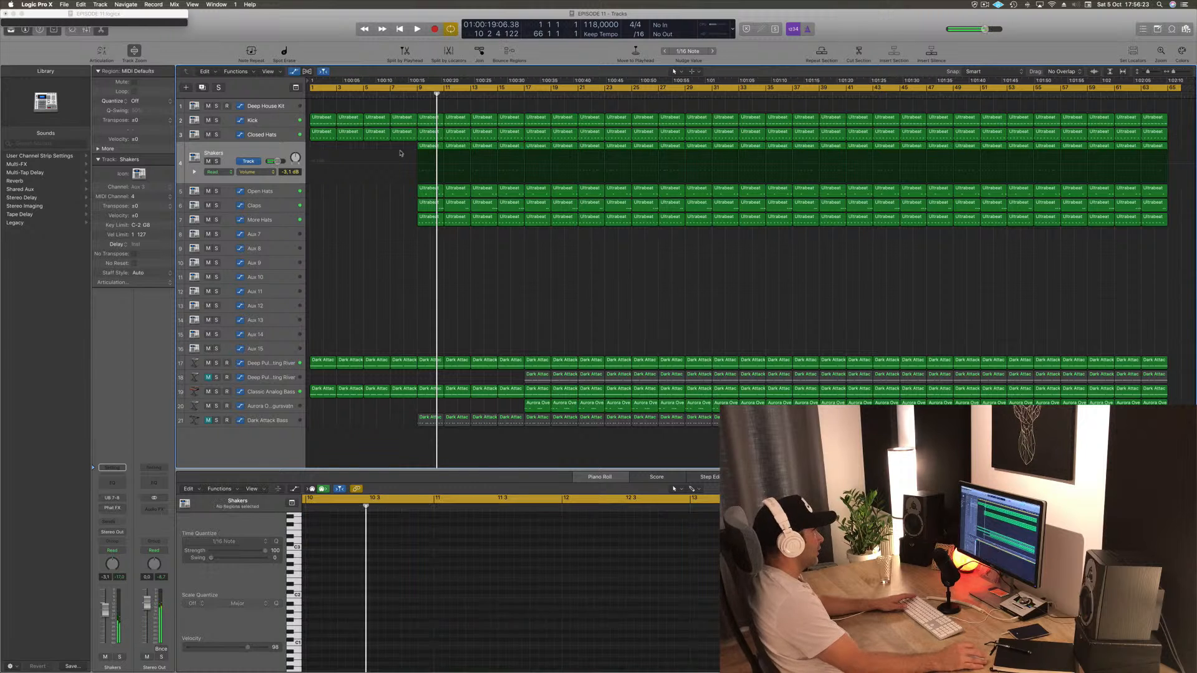
{"action": "left_click", "coordinate": [436, 146]}
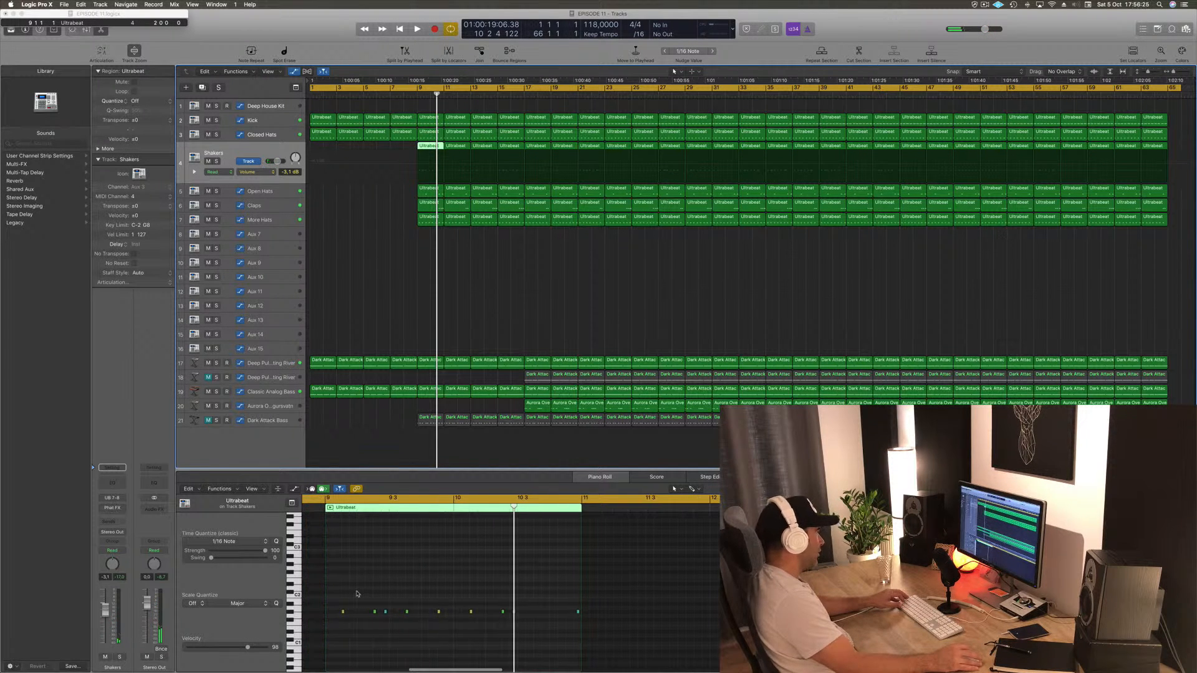
{"action": "left_click_drag", "start_coordinate": [360, 586], "coordinate": [586, 630]}
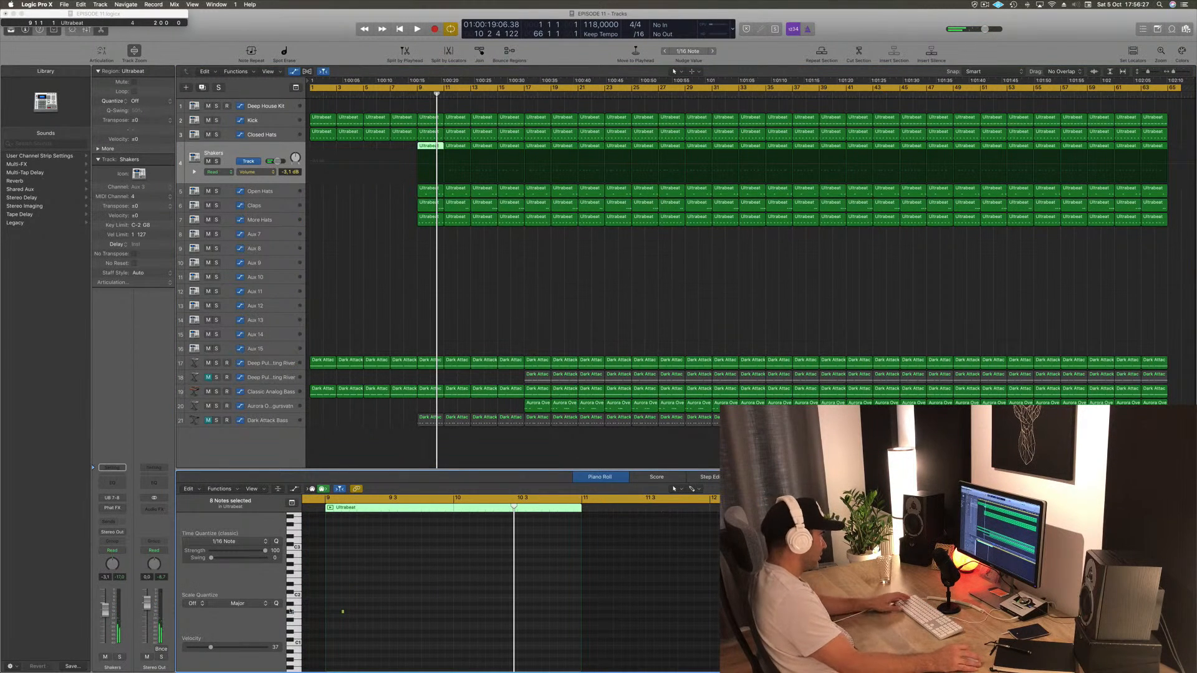
{"action": "left_click_drag", "start_coordinate": [342, 613], "coordinate": [326, 614]}
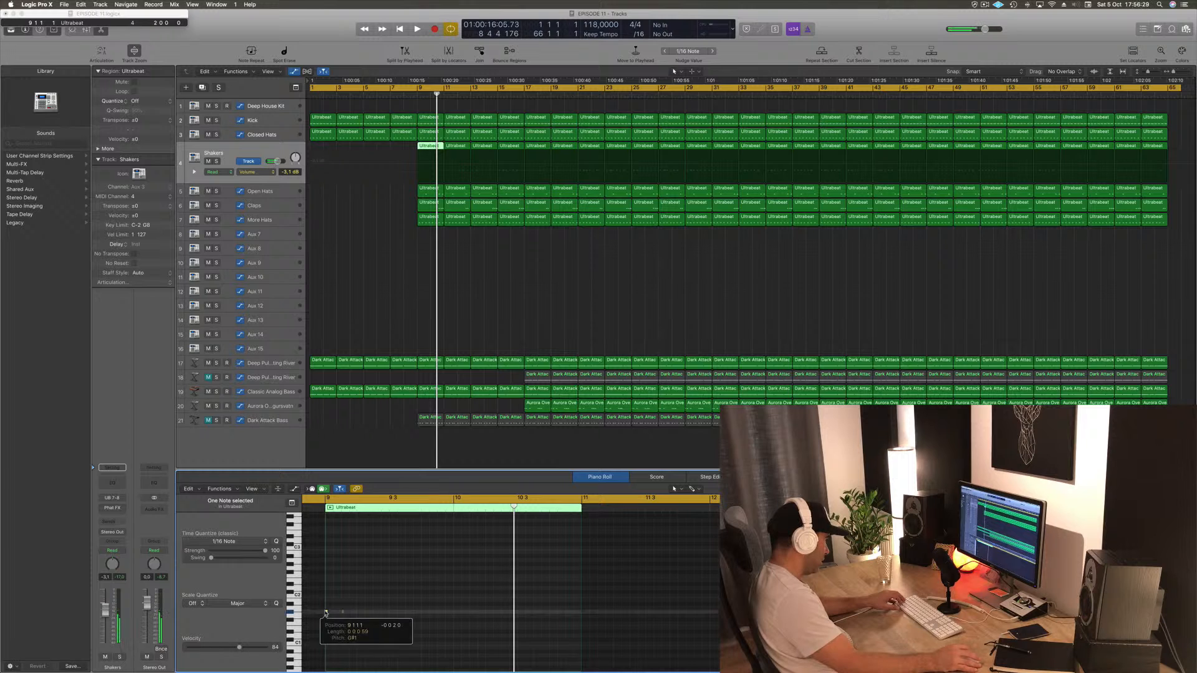
- Move the cycle range's start to bar 9 and play the arrangement from there
{"action": "key", "text": "space"}
{"action": "key", "text": "space"}
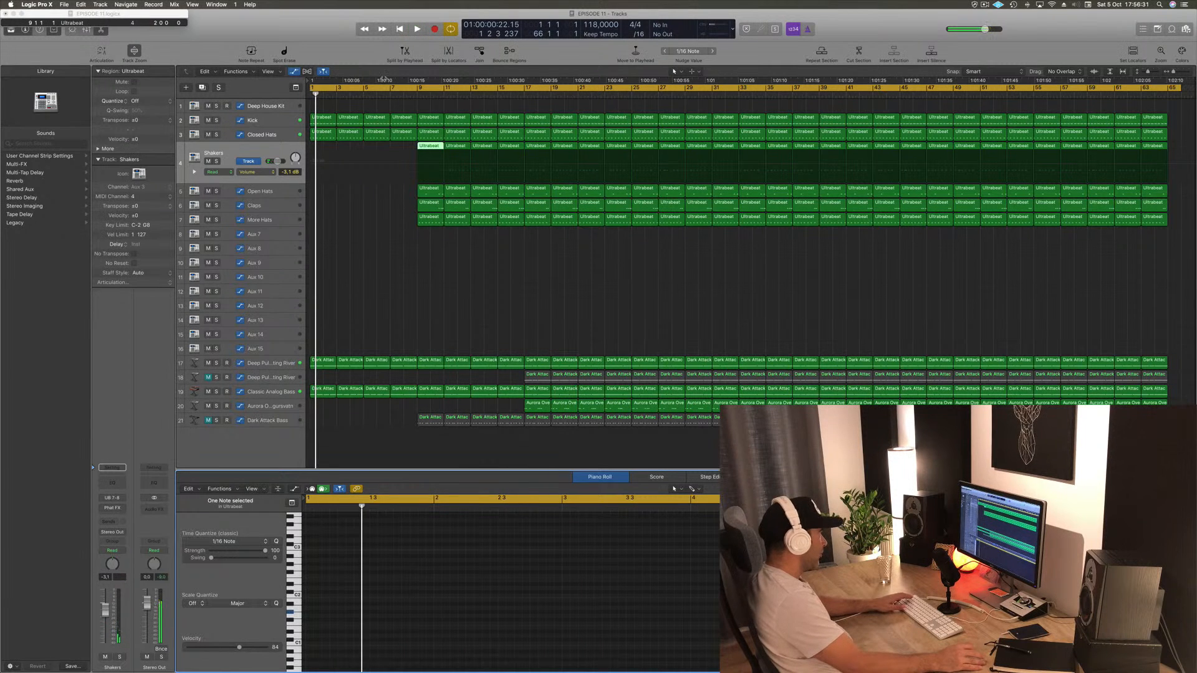
{"action": "left_click_drag", "start_coordinate": [315, 93], "coordinate": [417, 92]}
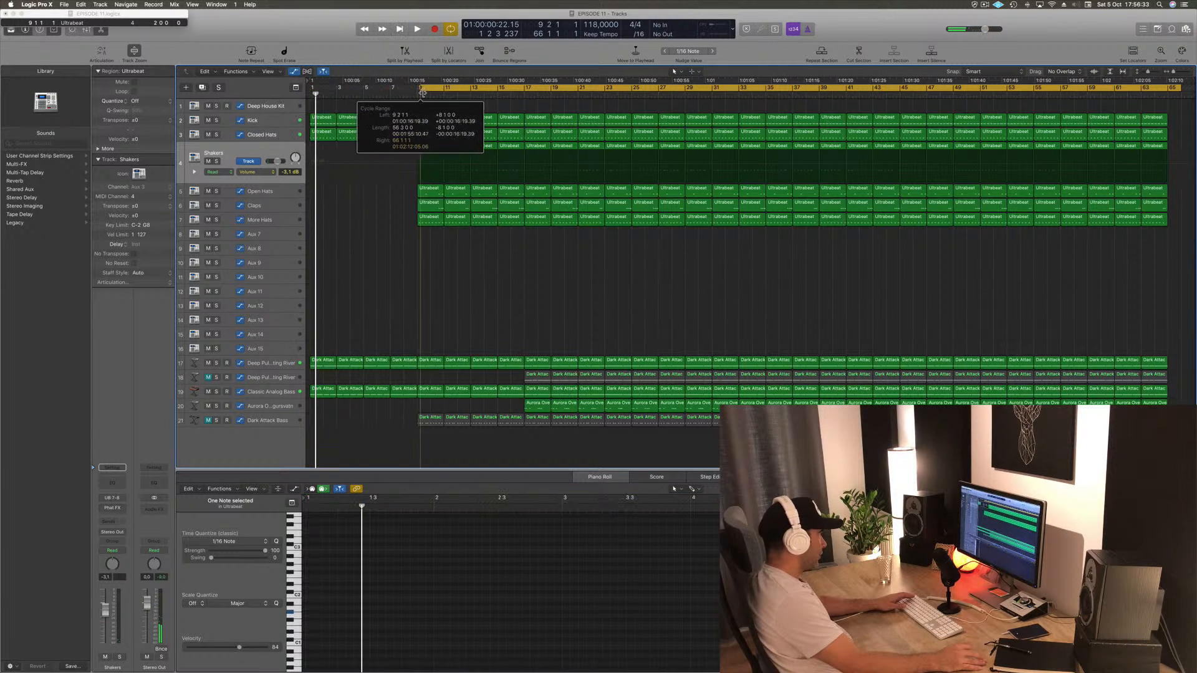
{"action": "key", "text": "space"}
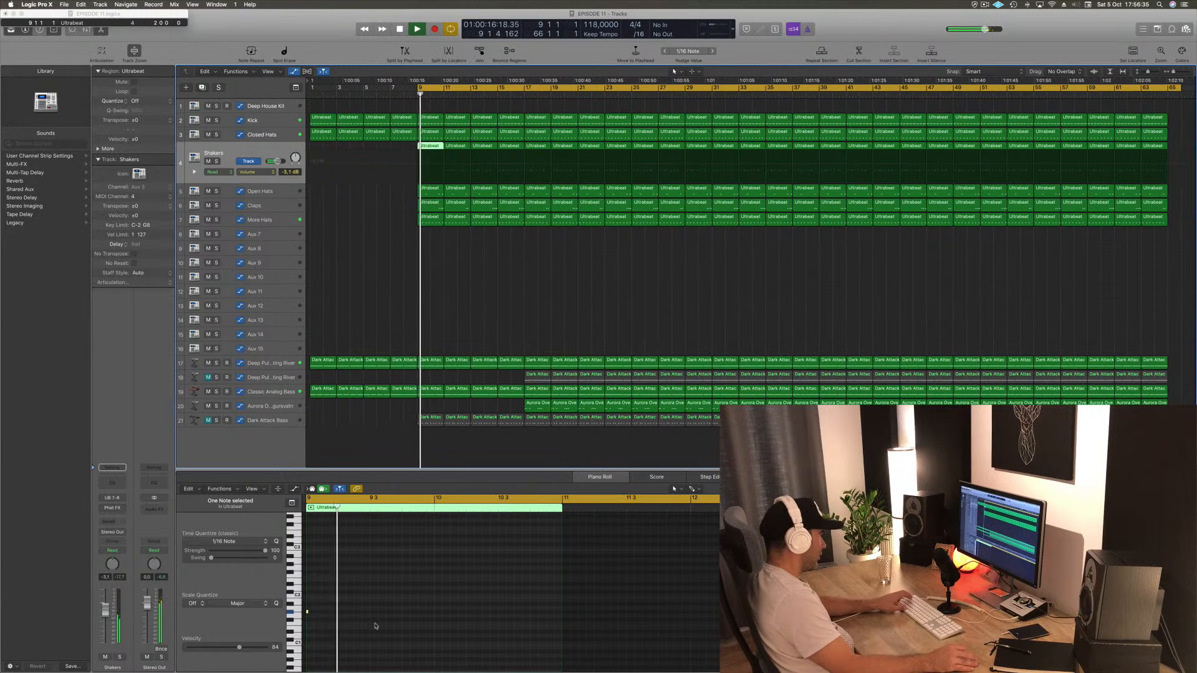
{"action": "scroll", "coordinate": [436, 605], "scroll_direction": "left", "scroll_amount": 5}
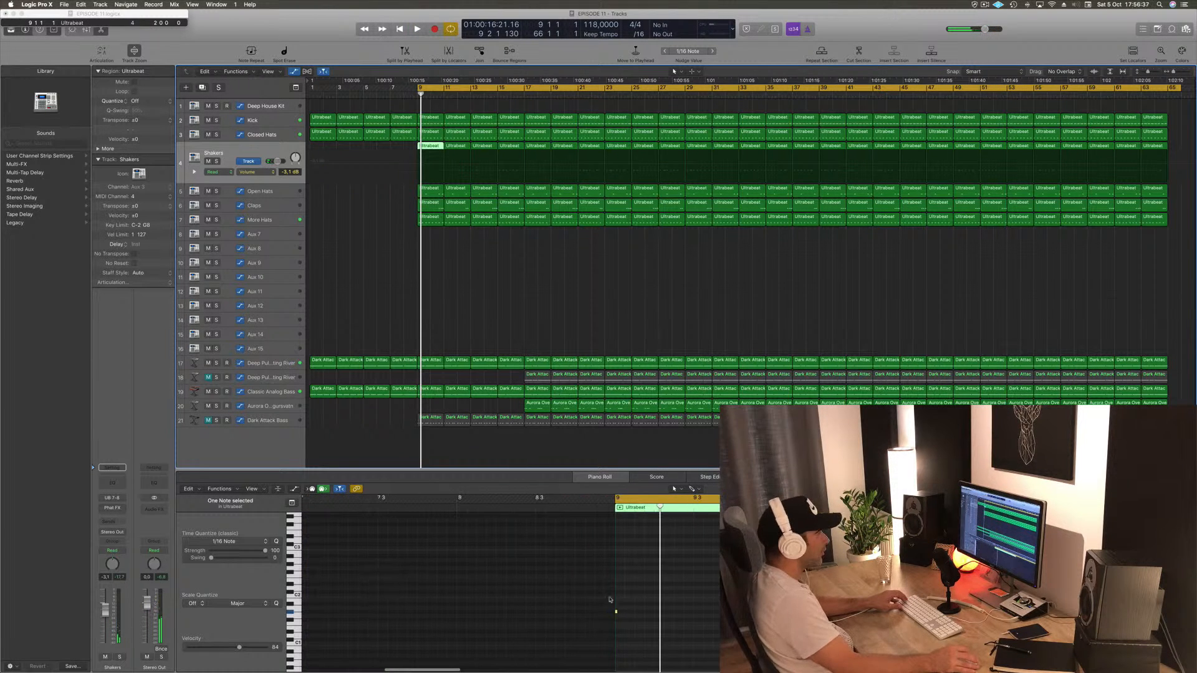
- Lower the remaining Shakers note by one semitone and play it from bar 9
{"action": "left_click_drag", "start_coordinate": [632, 599], "coordinate": [597, 627]}
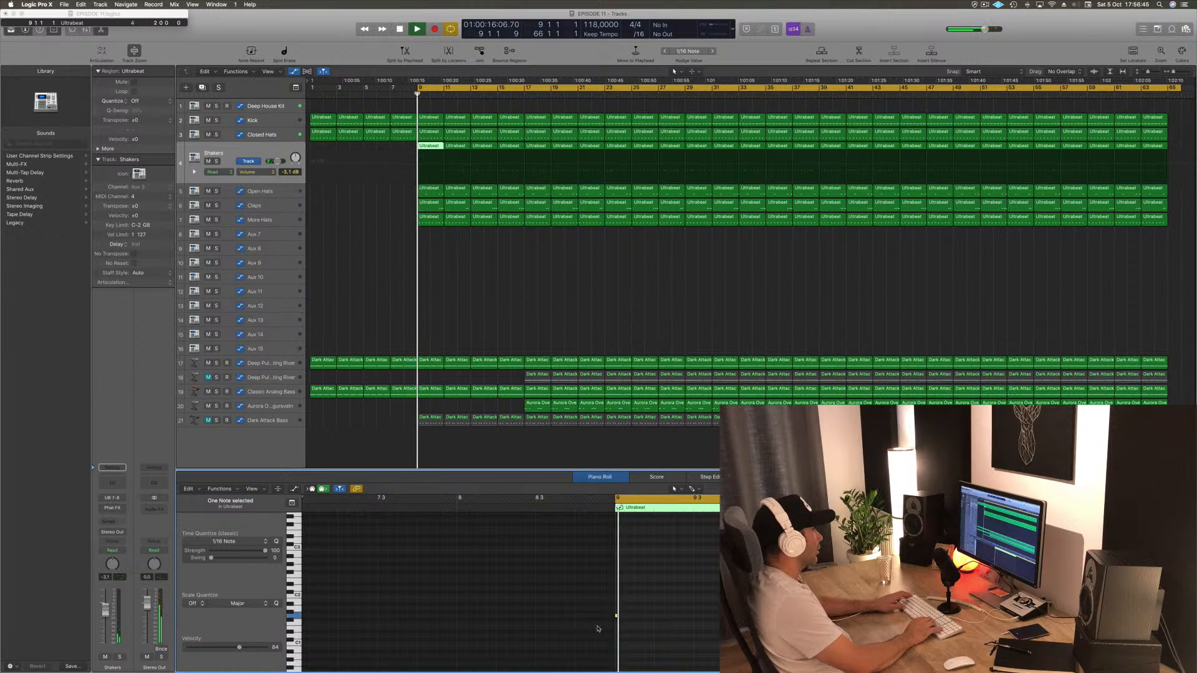
{"action": "key", "text": "shift+space"}
{"action": "key", "text": "space"}
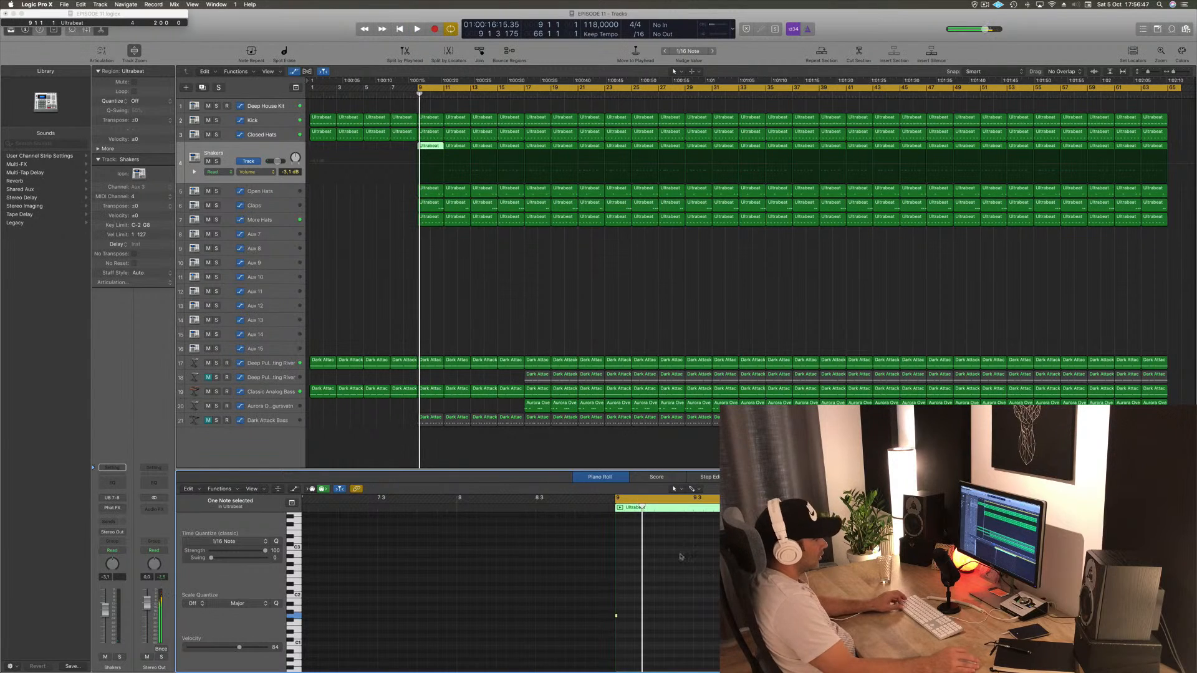
- Shift the remaining Shakers note one sixteenth later and play it back from bar 9
{"action": "key", "text": "super+Right"}
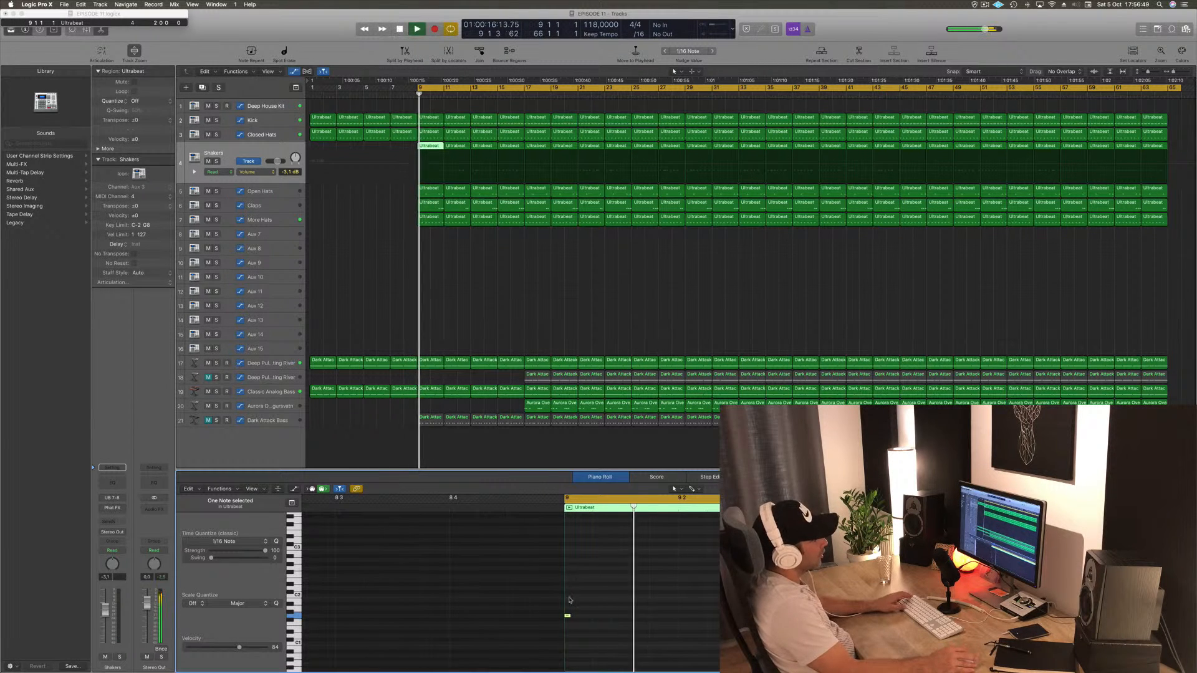
{"action": "left_click_drag", "start_coordinate": [568, 618], "coordinate": [597, 617]}
{"action": "key", "text": "space"}
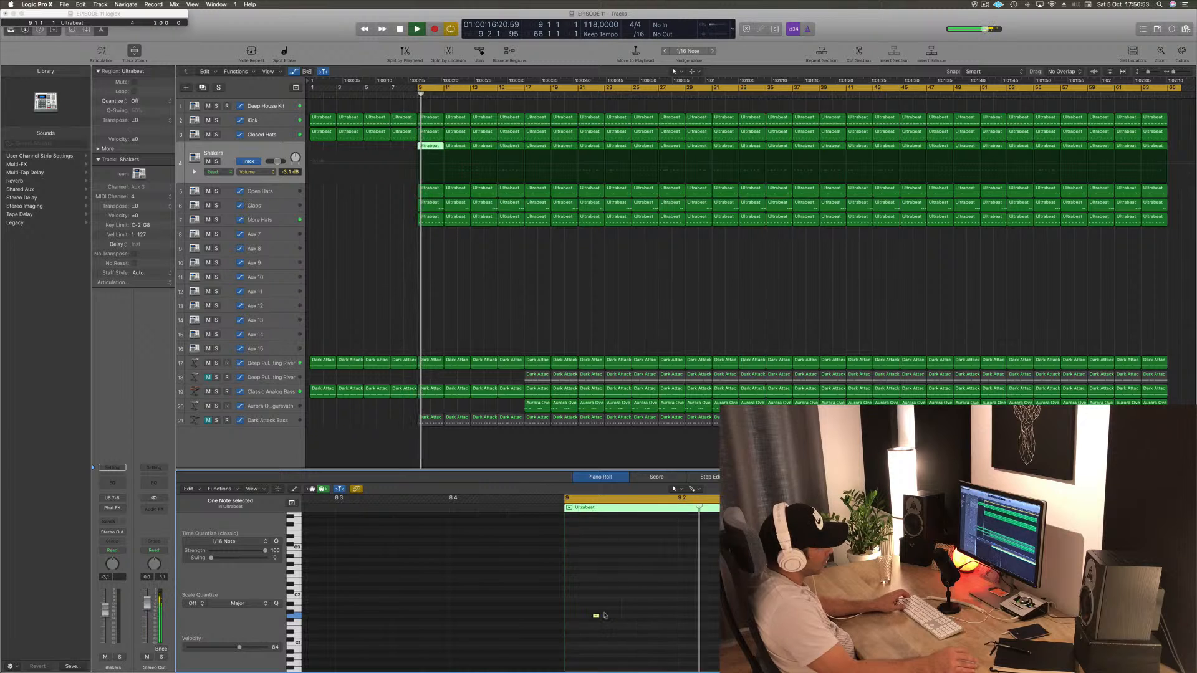
{"action": "scroll", "coordinate": [626, 616], "scroll_direction": "down", "scroll_amount": 2}
{"action": "key", "text": "space"}
{"action": "key", "text": "space"}
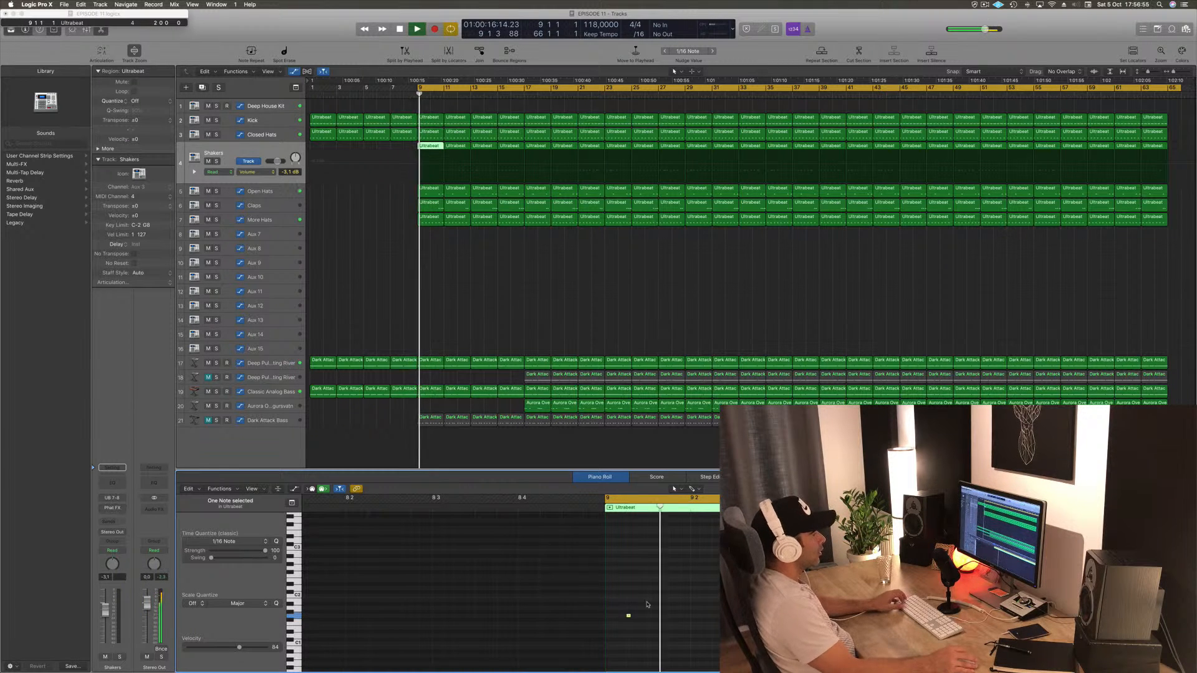
- Replay the start of the cycle at bar 9 several times to judge the shifted shaker hit, with the Shakers track selected
{"action": "key", "text": "space"}
{"action": "key", "text": "space"}
{"action": "key", "text": "space"}
{"action": "key", "text": "space"}
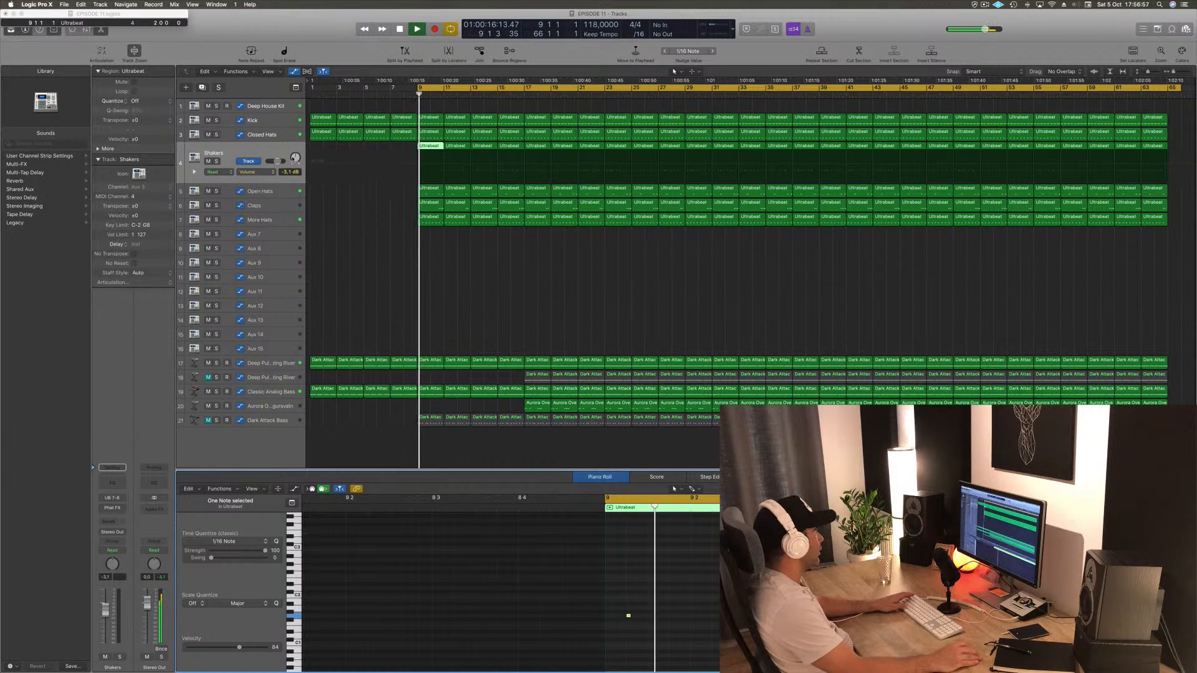
{"action": "left_click", "coordinate": [265, 152]}
{"action": "key", "text": "space"}
{"action": "key", "text": "space"}
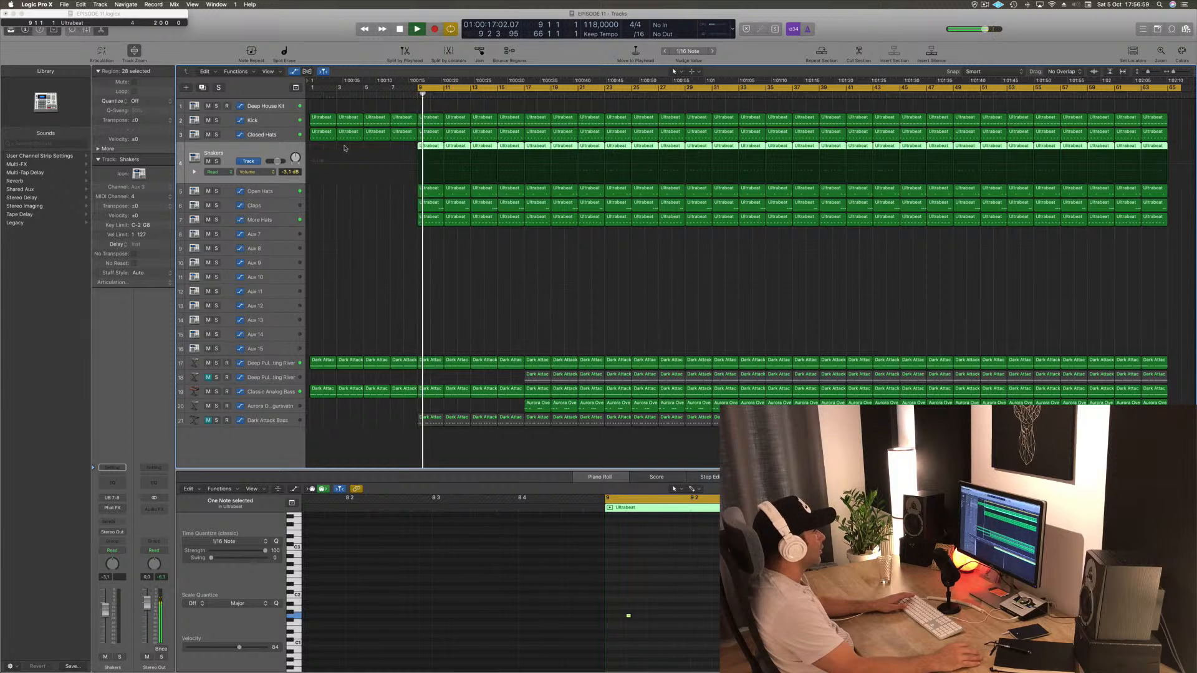
{"action": "key", "text": "space"}
{"action": "key", "text": "space"}
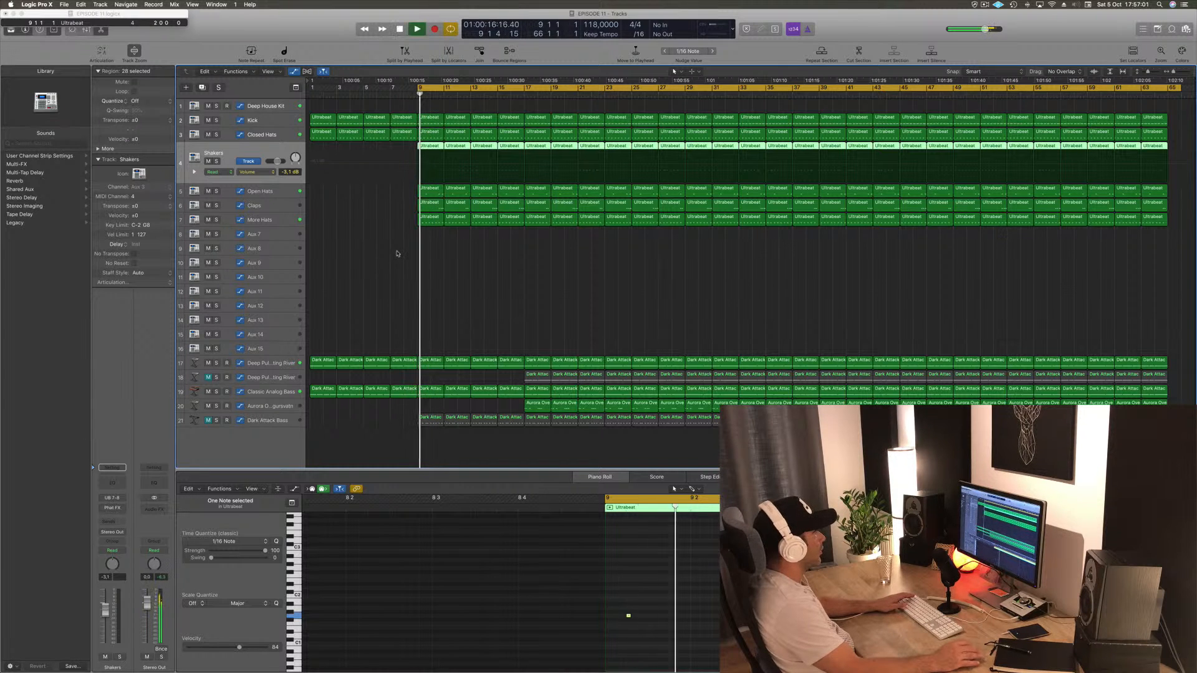
{"action": "key", "text": "space"}
{"action": "key", "text": "space"}
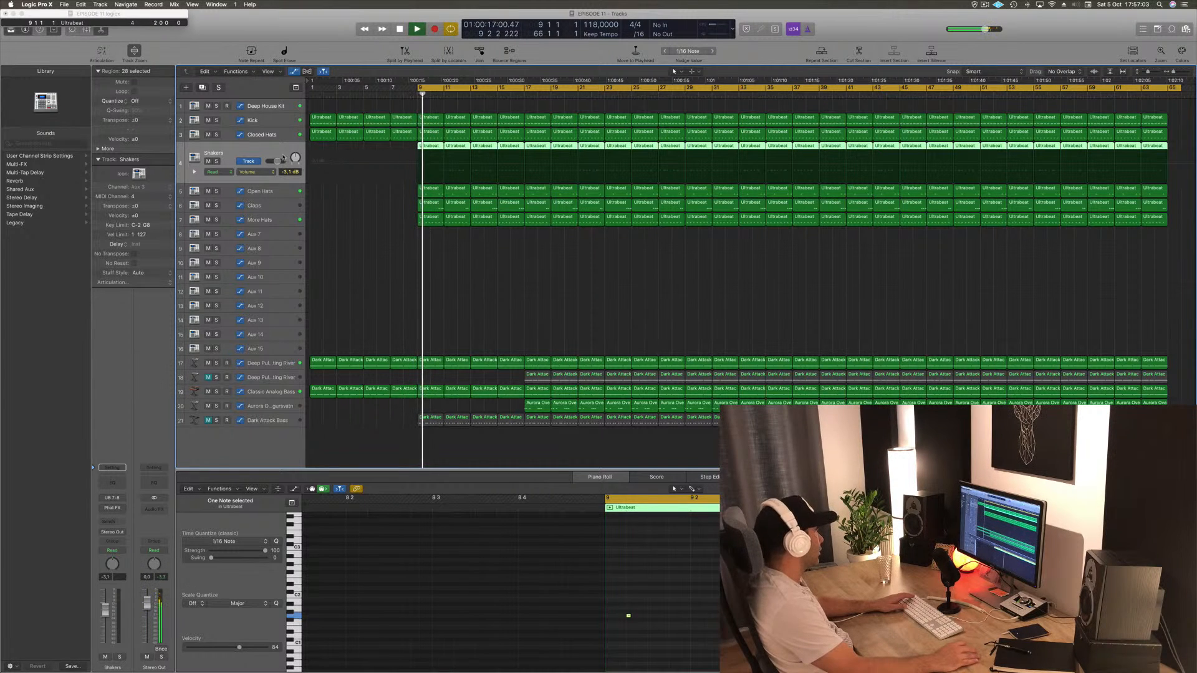
{"action": "key", "text": "space"}
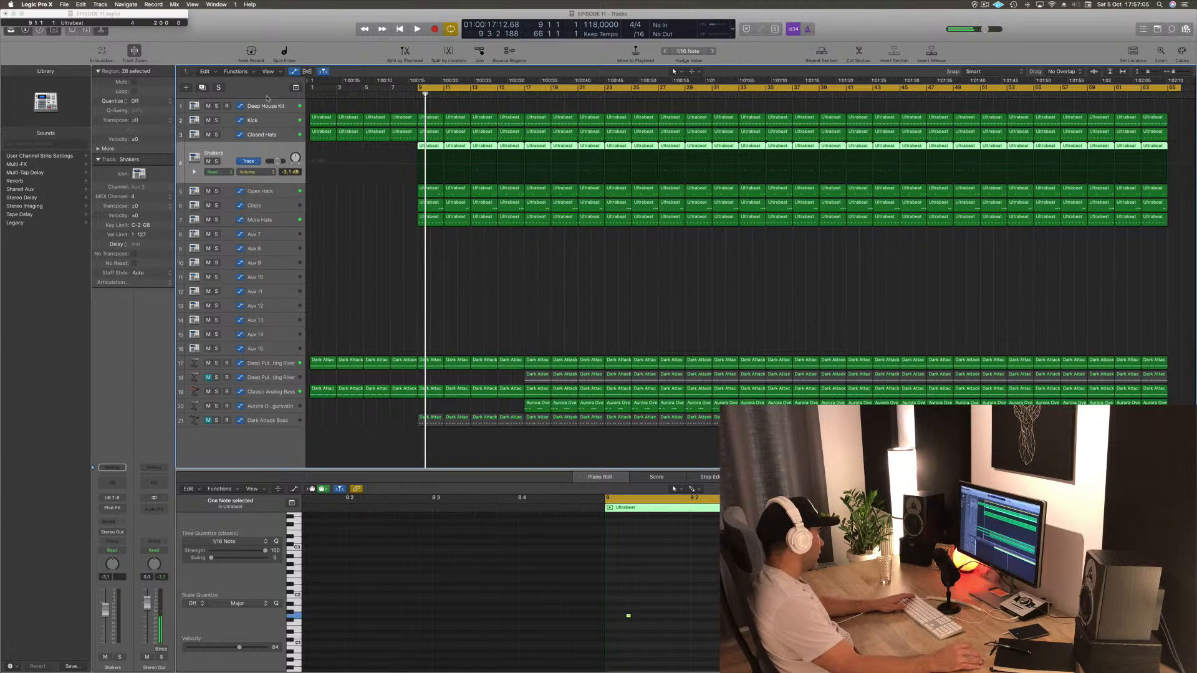
- Open the Ultrabeat instrument on the Deep House Kit track and replay from bar 9 to identify the sound being triggered
{"action": "left_click", "coordinate": [269, 106]}
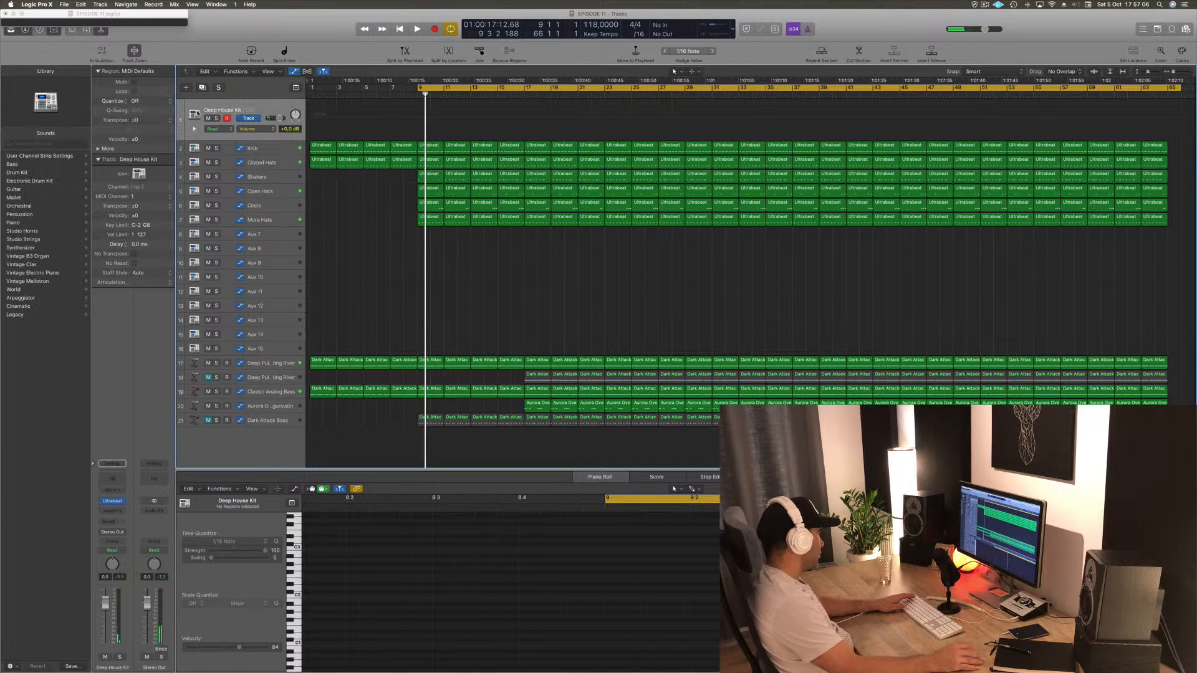
{"action": "left_click", "coordinate": [113, 501]}
{"action": "key", "text": "space"}
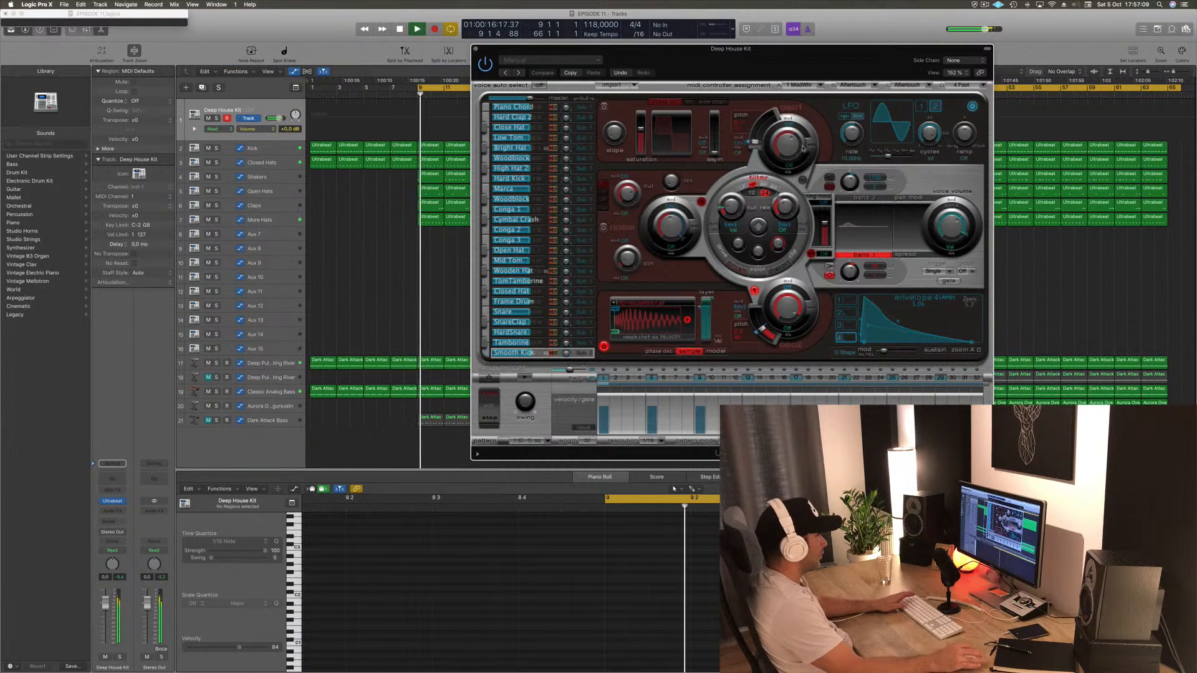
{"action": "key", "text": "space"}
{"action": "key", "text": "space"}
{"action": "key", "text": "space"}
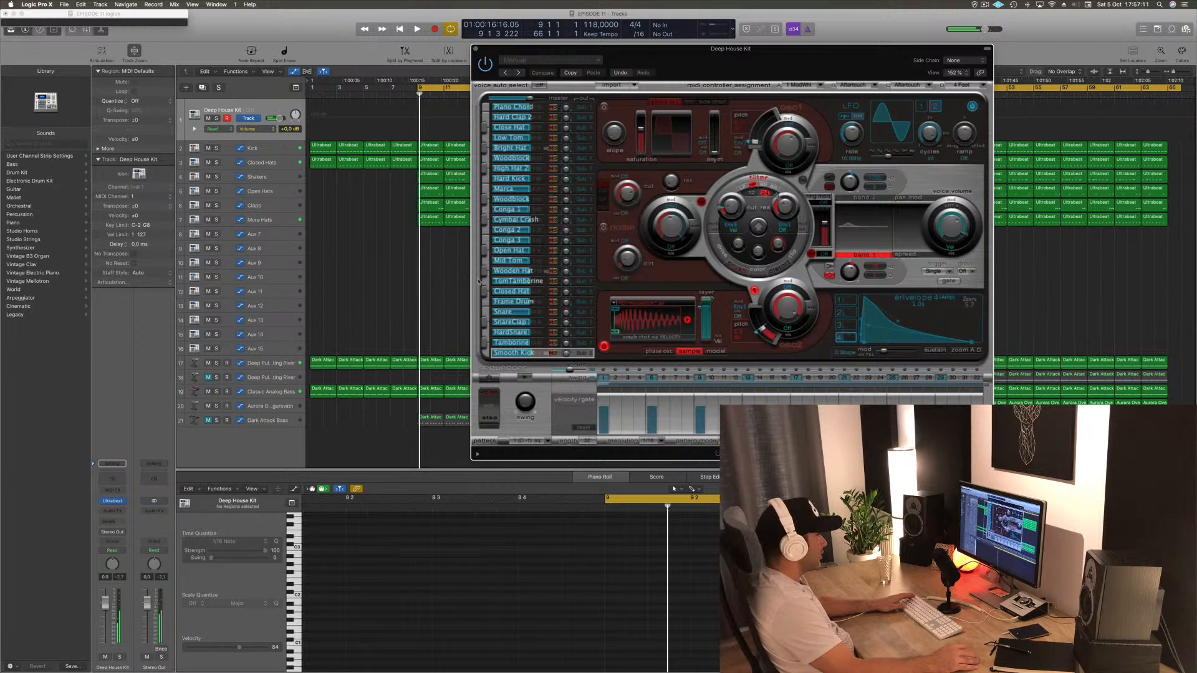
- Check the output sub-group options for the TomTamborine sound in Ultrabeat and replay the drums from bar 9
{"action": "left_click", "coordinate": [577, 282]}
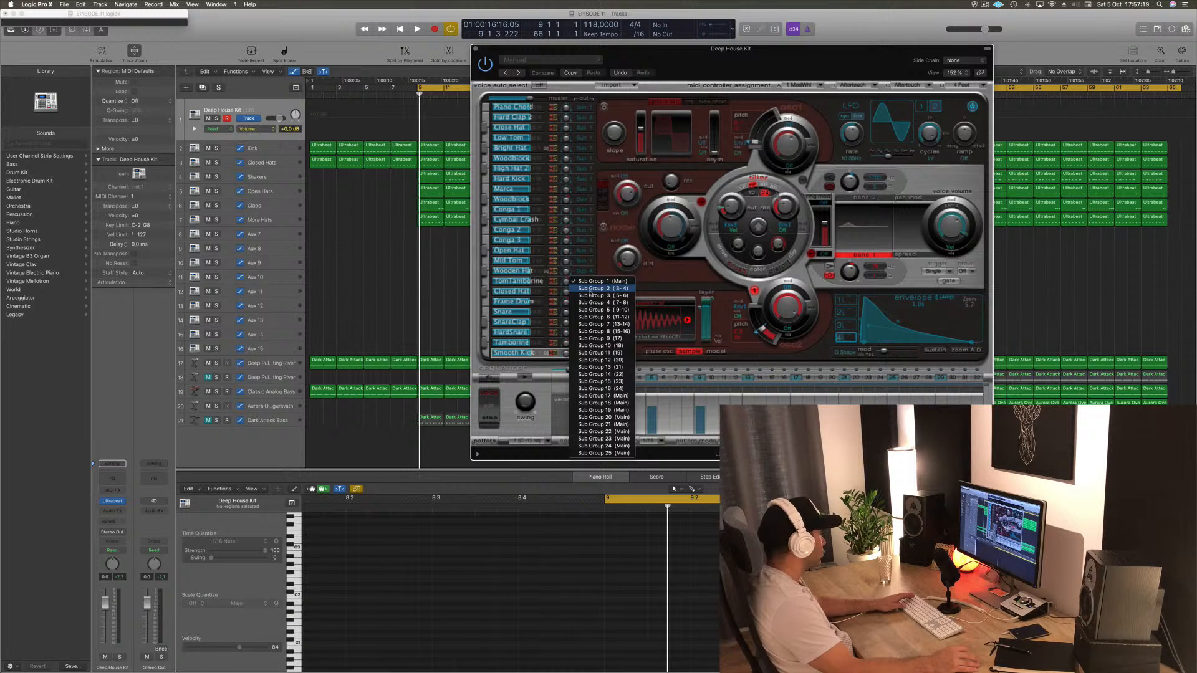
{"action": "left_click", "coordinate": [590, 296]}
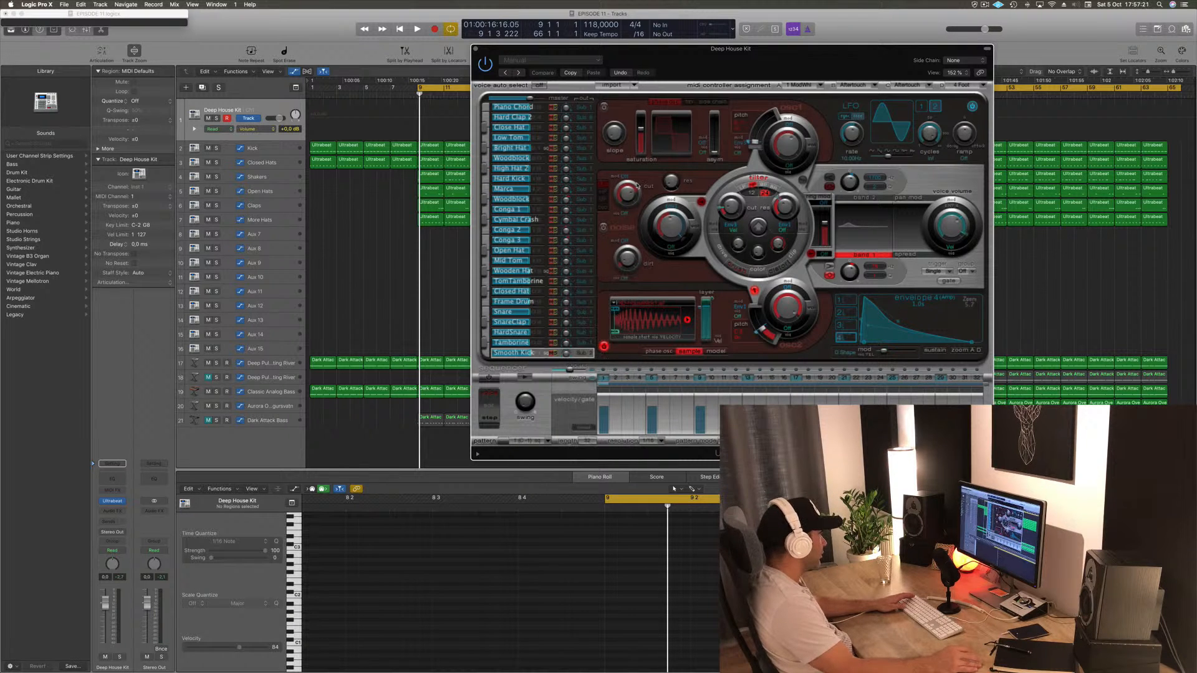
{"action": "key", "text": "space"}
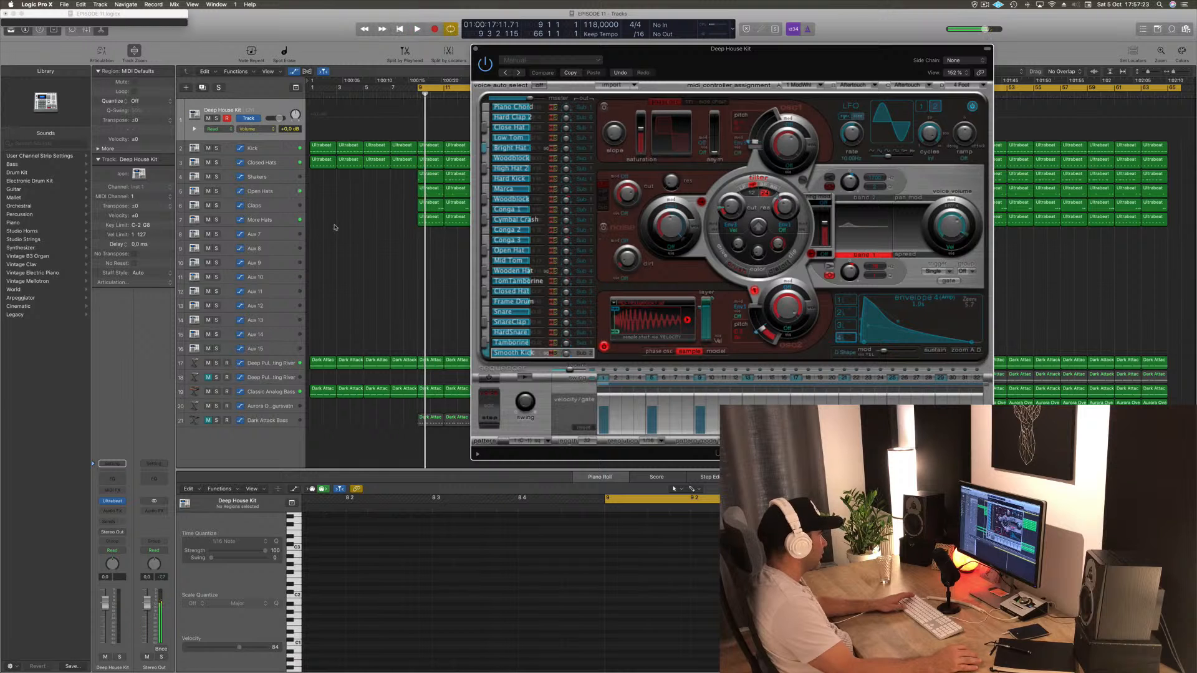
{"action": "key", "text": "space"}
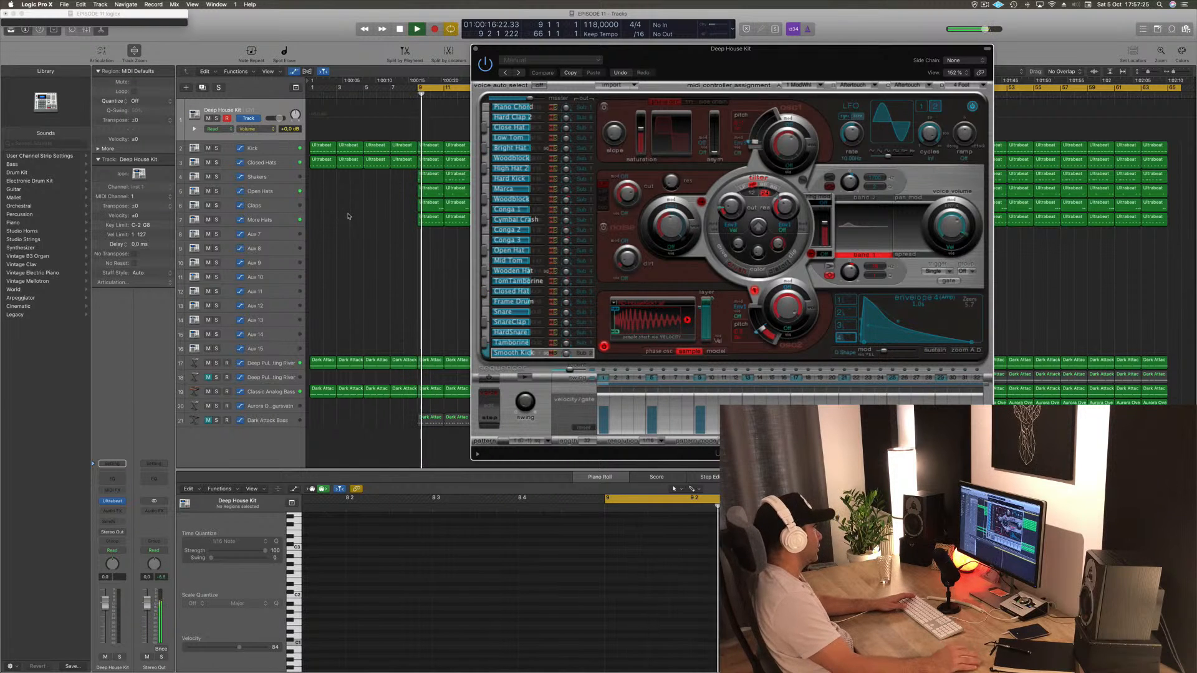
- Move the Ultrabeat window aside and copy the note in the Shakers region at bar 9 to two beats later
{"action": "left_click", "coordinate": [439, 179]}
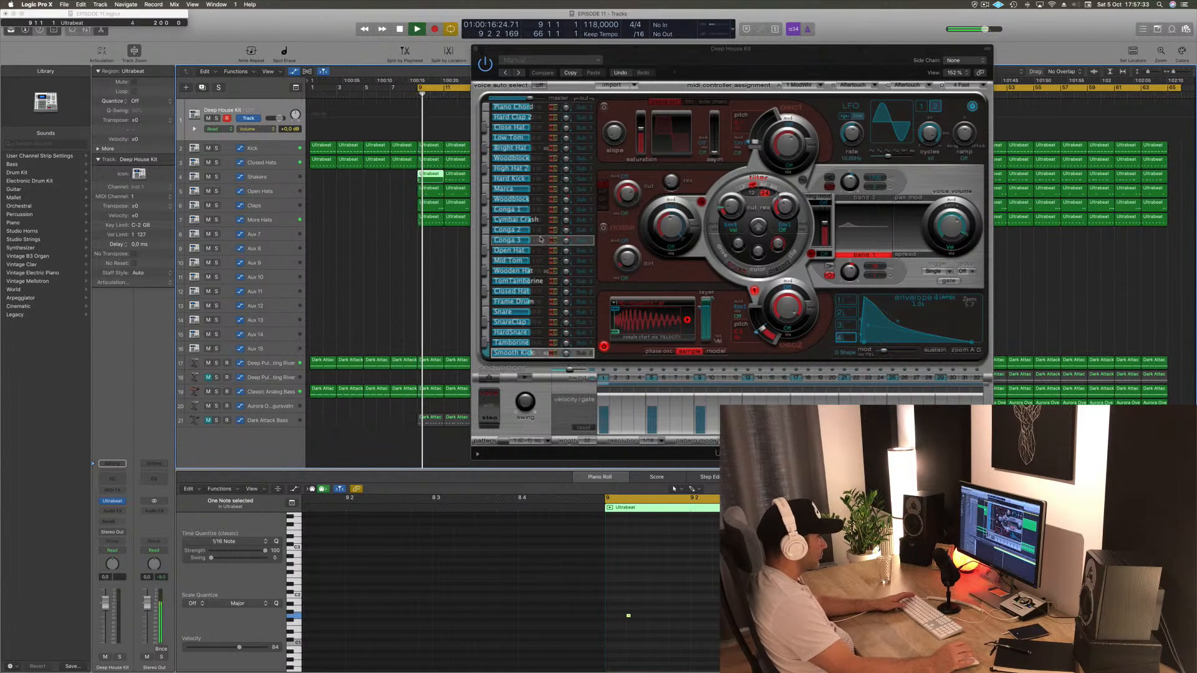
{"action": "left_click_drag", "start_coordinate": [664, 54], "coordinate": [1013, 87]}
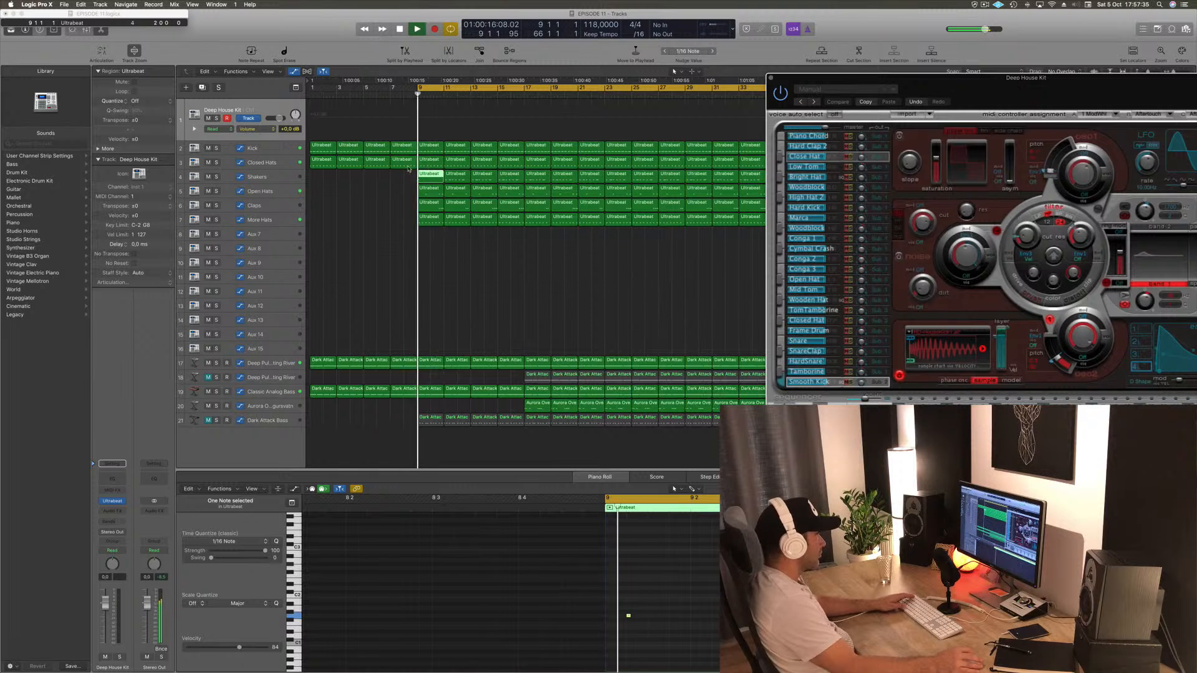
{"action": "left_click", "coordinate": [637, 612]}
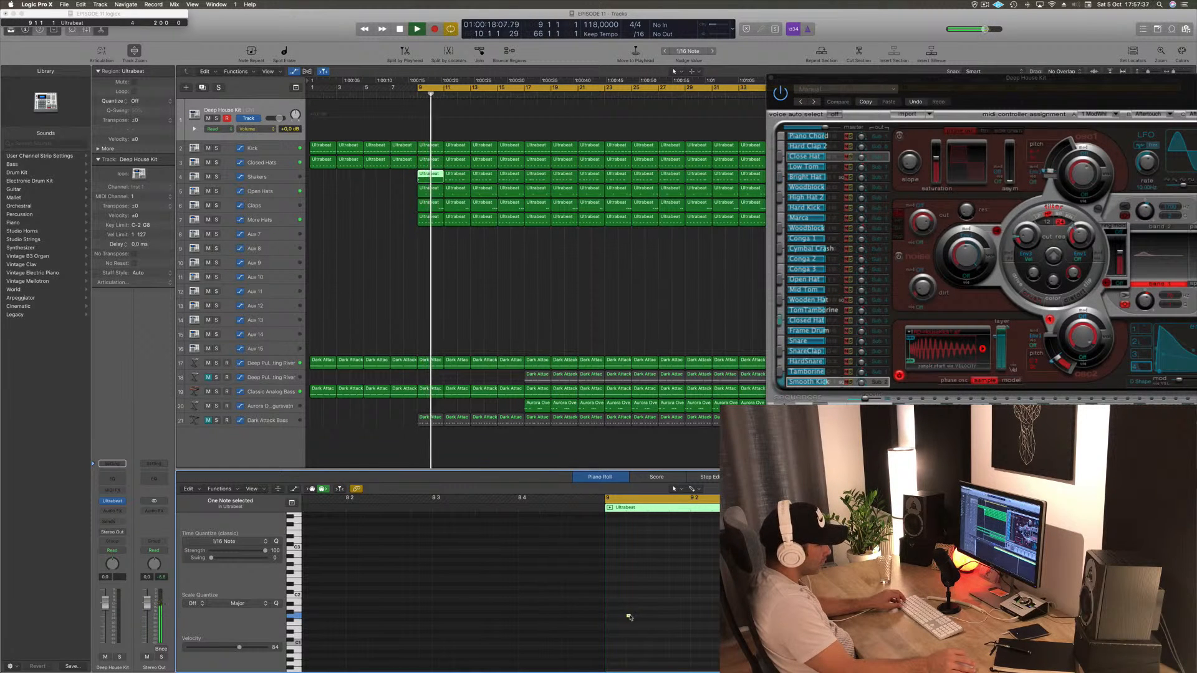
{"action": "left_click_drag", "start_coordinate": [628, 615], "coordinate": [783, 616]}
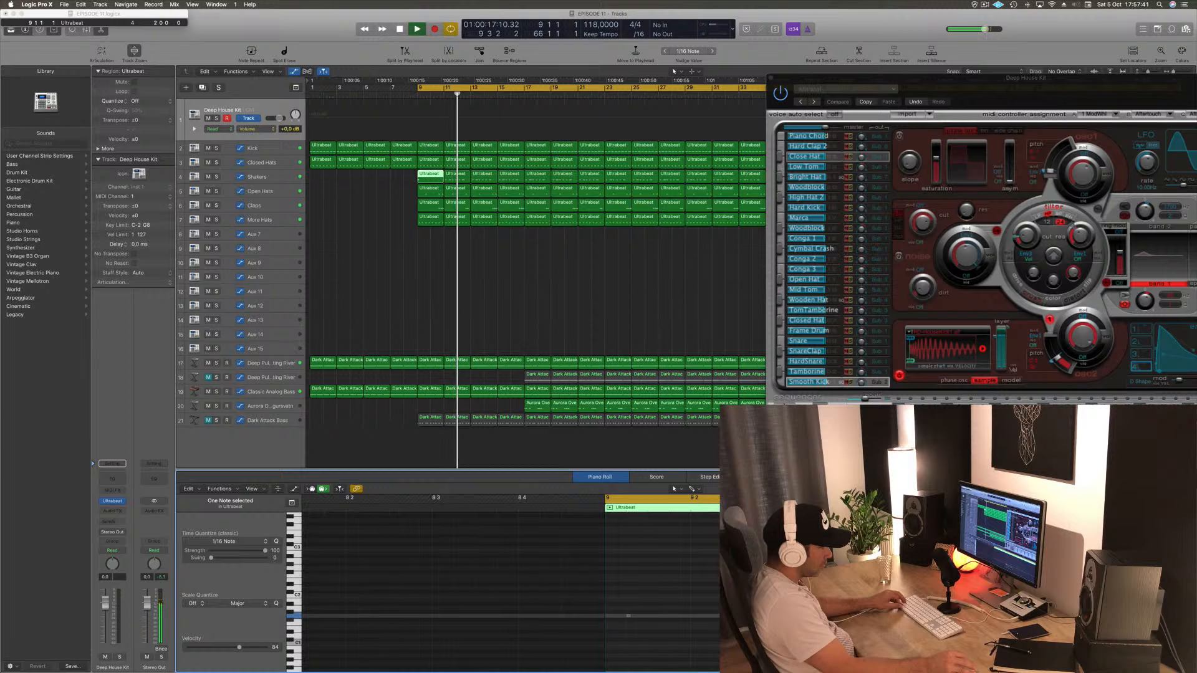
{"action": "left_click_drag", "start_coordinate": [783, 616], "coordinate": [723, 616]}
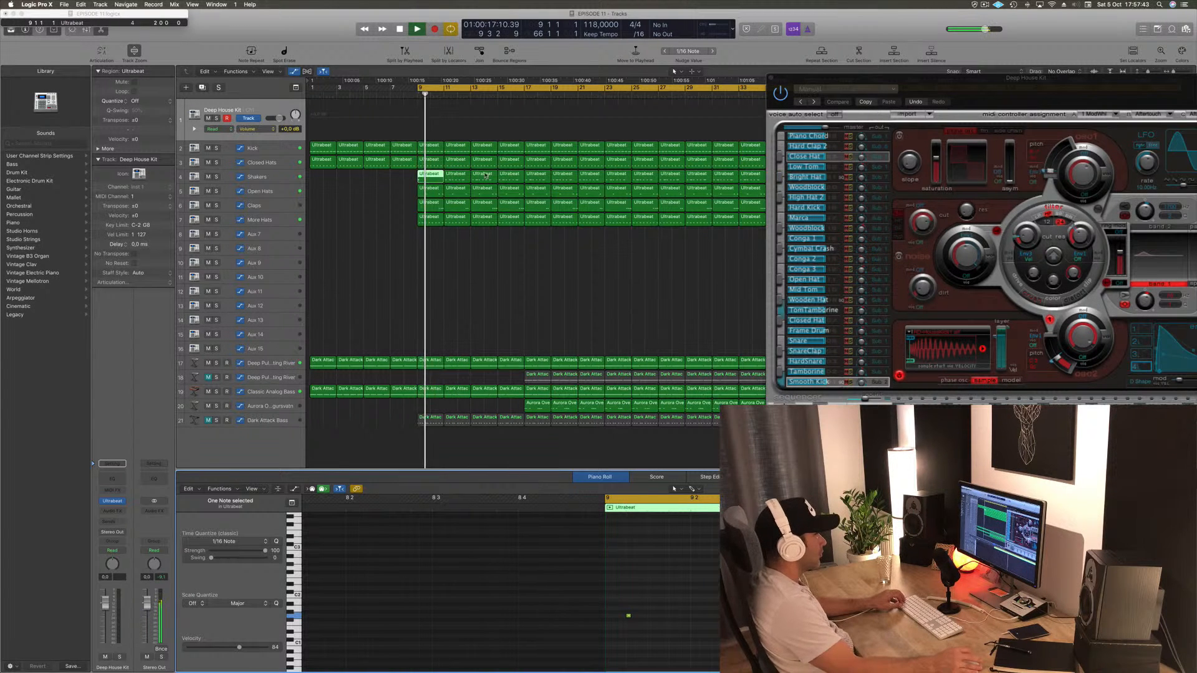
- Delete the Shakers regions from bar 11 through bar 55, moving the Ultrabeat window out of the way and keeping the bar 9 region
{"action": "left_click", "coordinate": [449, 178]}
{"action": "key", "text": "Delete"}
{"action": "key", "text": "space"}
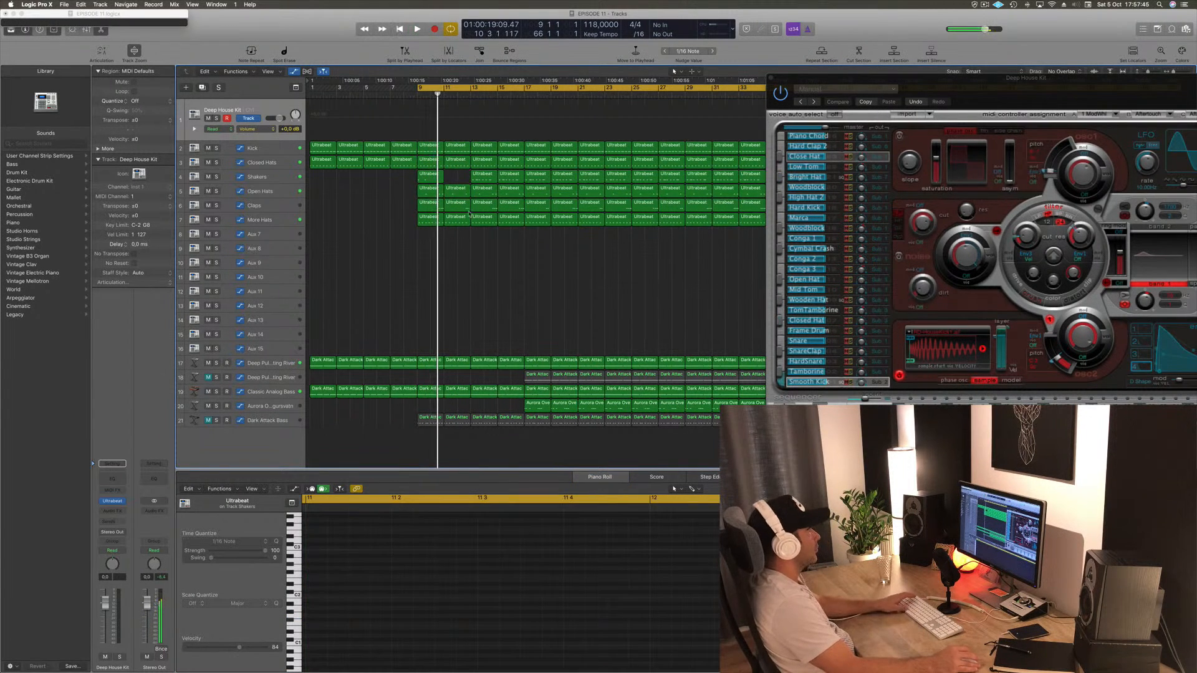
{"action": "left_click_drag", "start_coordinate": [813, 77], "coordinate": [1083, 120]}
{"action": "key", "text": "space"}
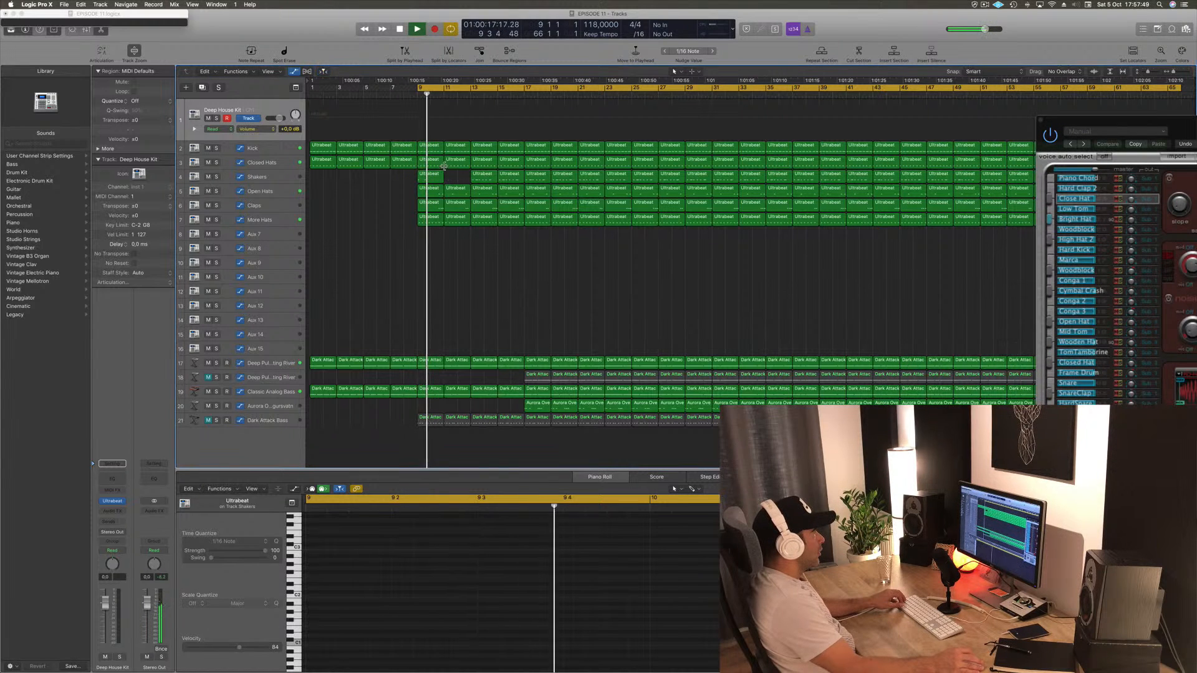
{"action": "left_click_drag", "start_coordinate": [455, 179], "coordinate": [1036, 178]}
{"action": "key", "text": "Delete"}
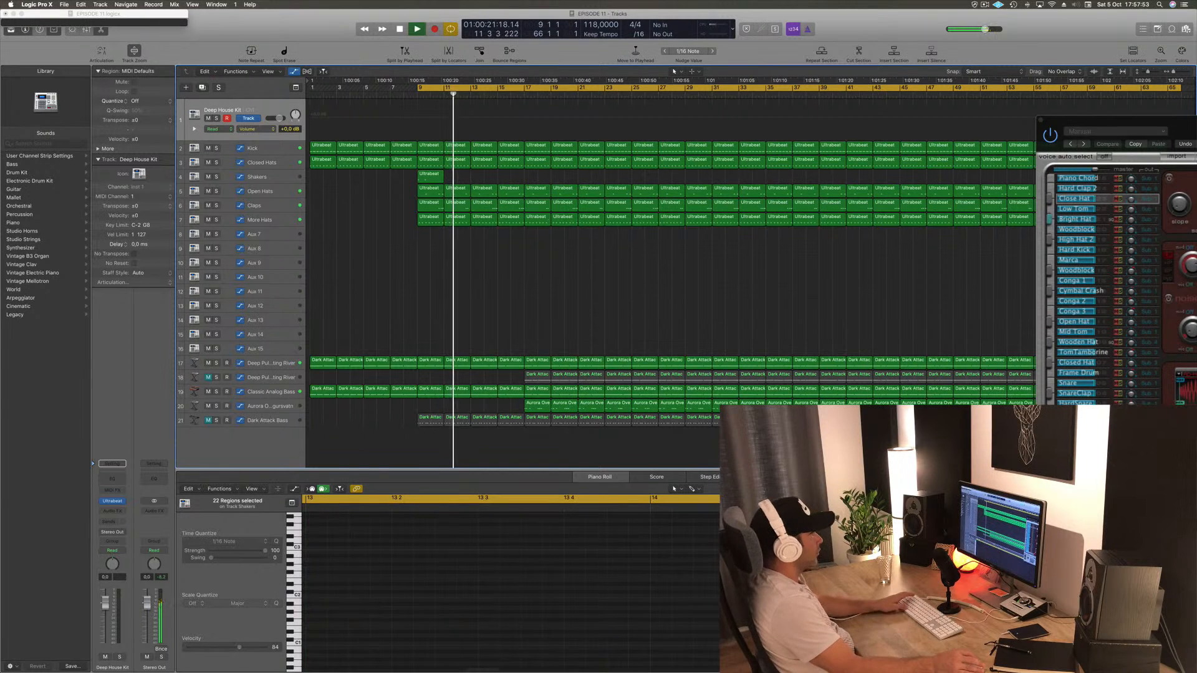
- Select the remaining Shakers region at bar 9 and replay it from the cycle start to check the two-note pattern
{"action": "left_click", "coordinate": [429, 178]}
{"action": "key", "text": "space"}
{"action": "key", "text": "space"}
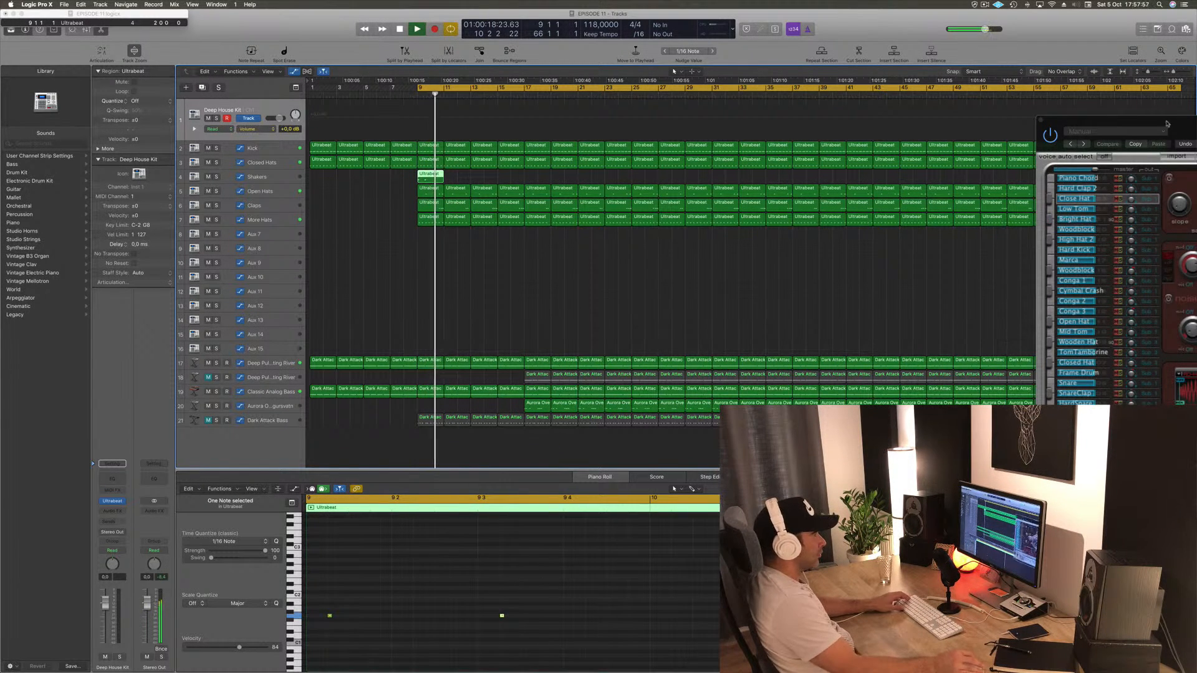
- Look through the drum voices in Ultrabeat, replay the pattern from bar 9 and move the plug-in window aside
{"action": "left_click_drag", "start_coordinate": [1161, 125], "coordinate": [573, 181]}
{"action": "key", "text": "space"}
{"action": "left_click", "coordinate": [480, 282]}
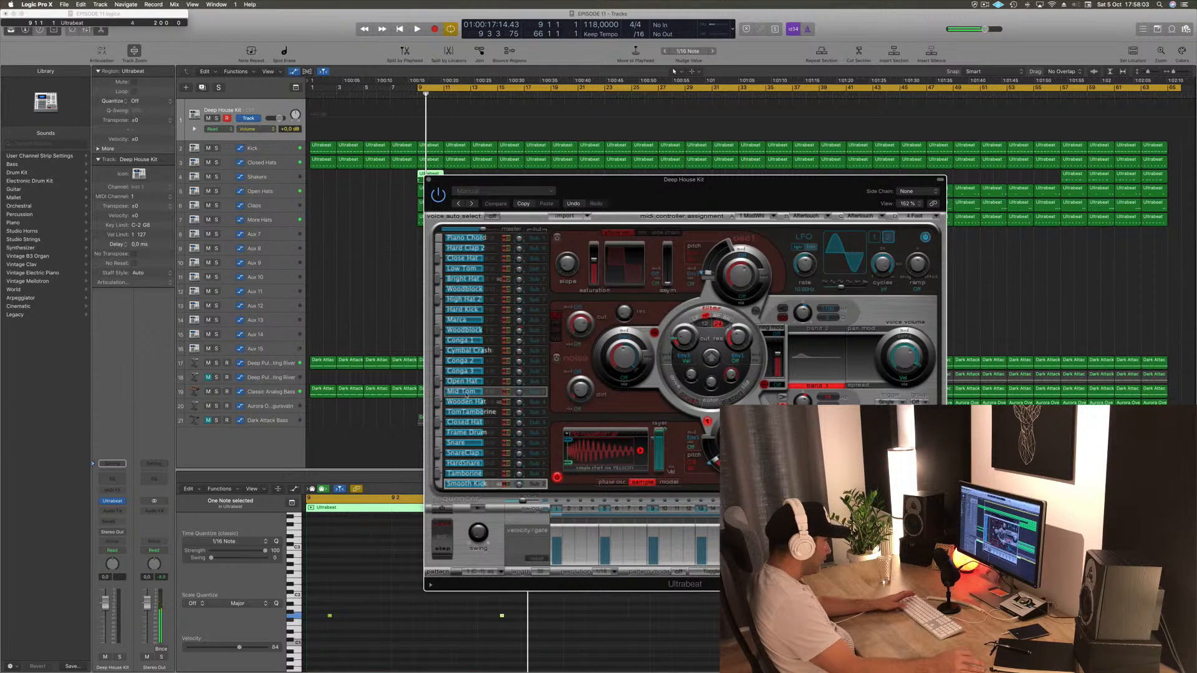
{"action": "left_click", "coordinate": [484, 433]}
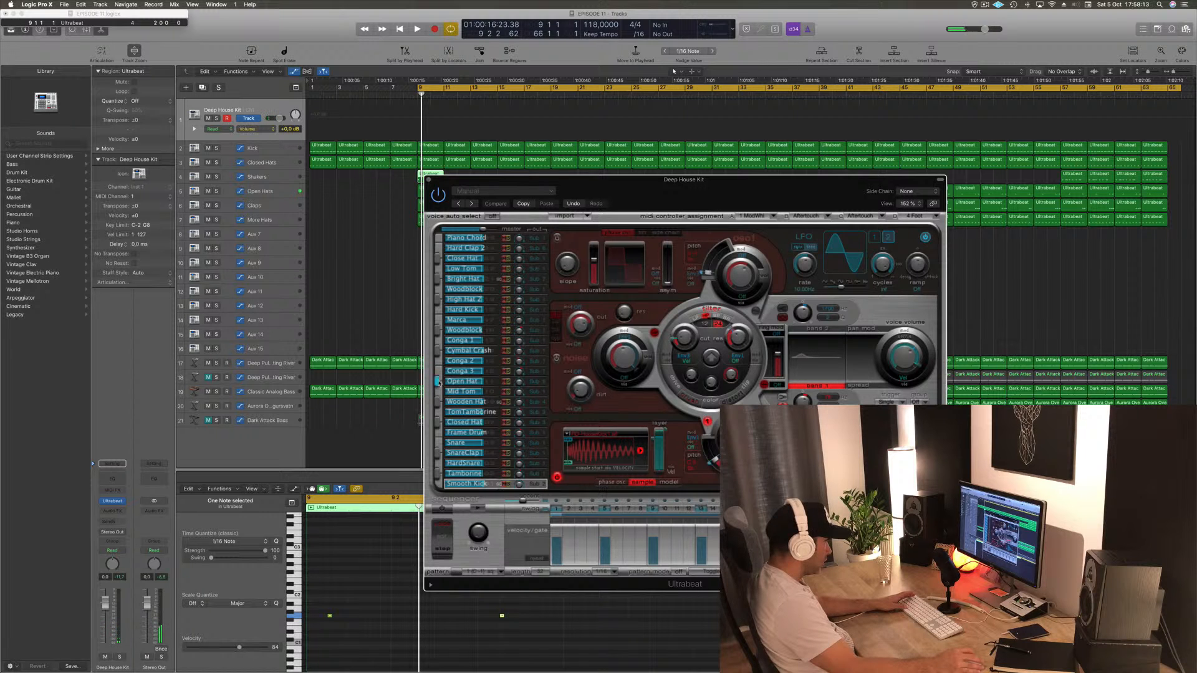
{"action": "key", "text": "space"}
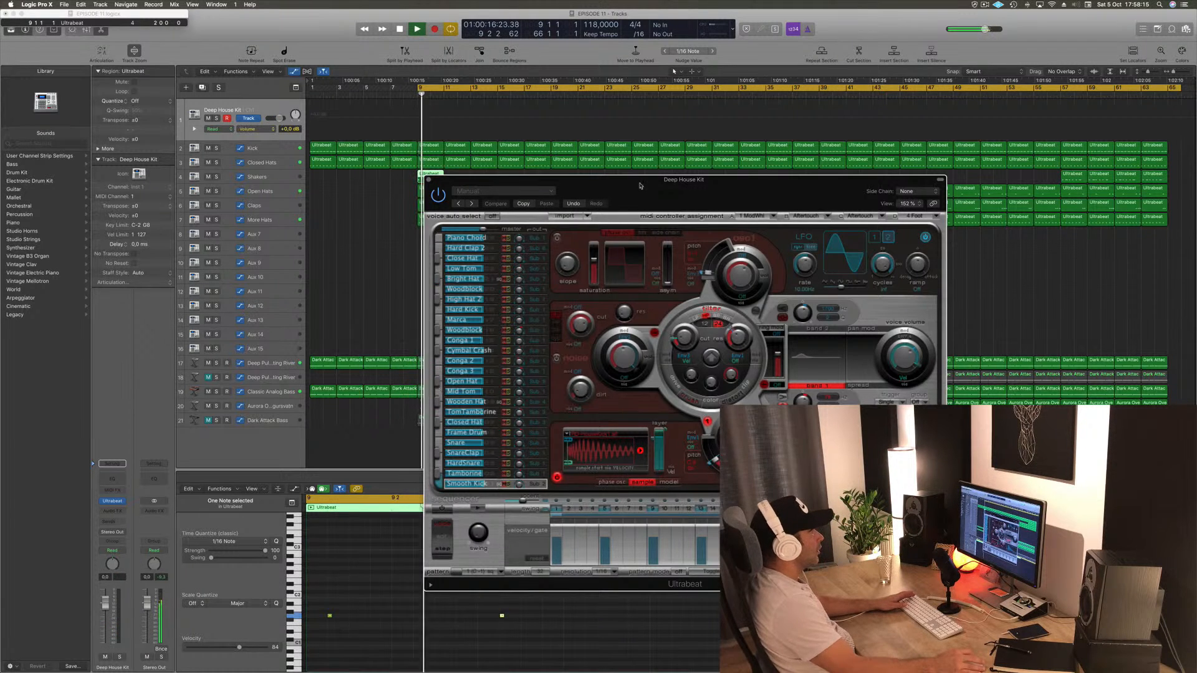
{"action": "left_click_drag", "start_coordinate": [639, 185], "coordinate": [850, 339]}
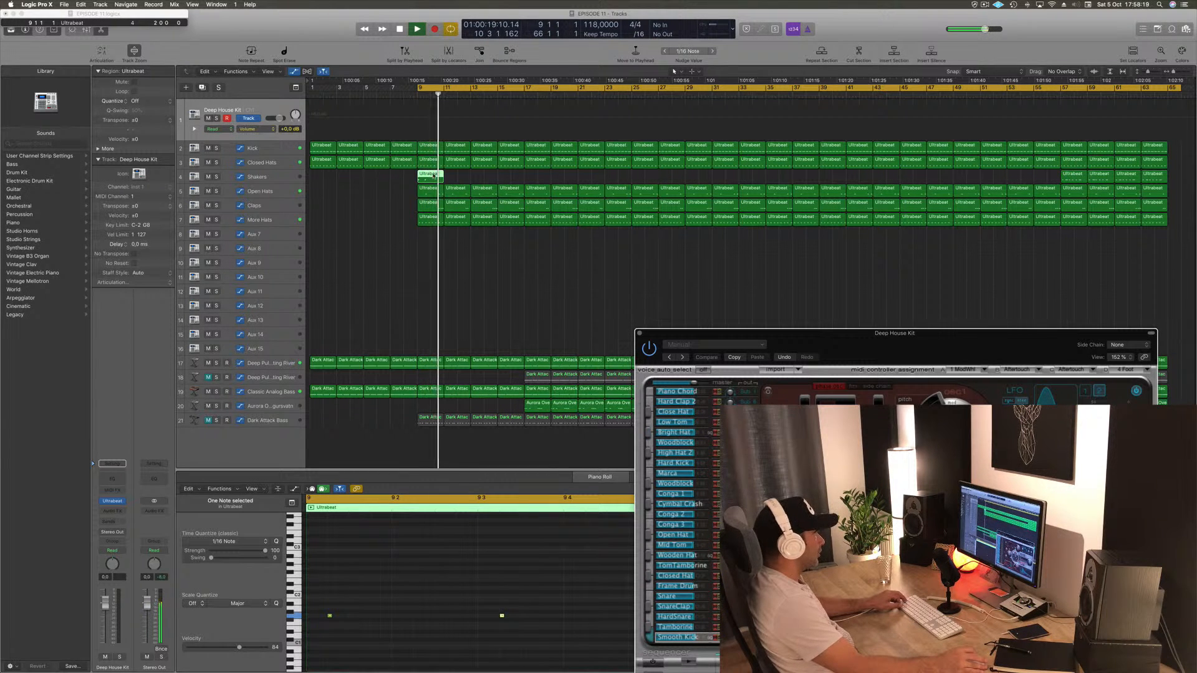
- Copy the two-note Shakers region from bar 9 across the rest of the arrangement, replacing the old regions from bar 57 onward
{"action": "left_click_drag", "start_coordinate": [434, 176], "coordinate": [455, 177]}
{"action": "left_click", "coordinate": [429, 176], "text": "shift"}
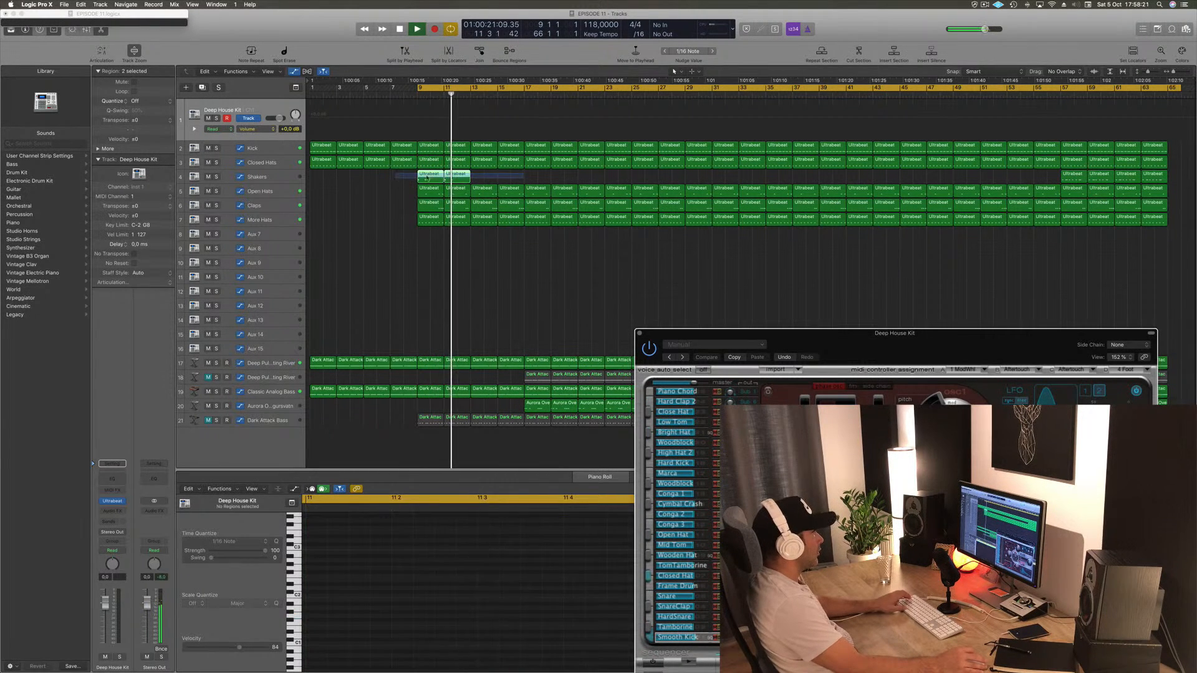
{"action": "left_click_drag", "start_coordinate": [427, 176], "coordinate": [479, 181]}
{"action": "mouse_move", "coordinate": [539, 181]}
{"action": "left_mouse_down"}
{"action": "mouse_move", "coordinate": [431, 177]}
{"action": "mouse_move", "coordinate": [546, 179]}
{"action": "left_mouse_up"}
{"action": "left_click_drag", "start_coordinate": [654, 172], "coordinate": [860, 177]}
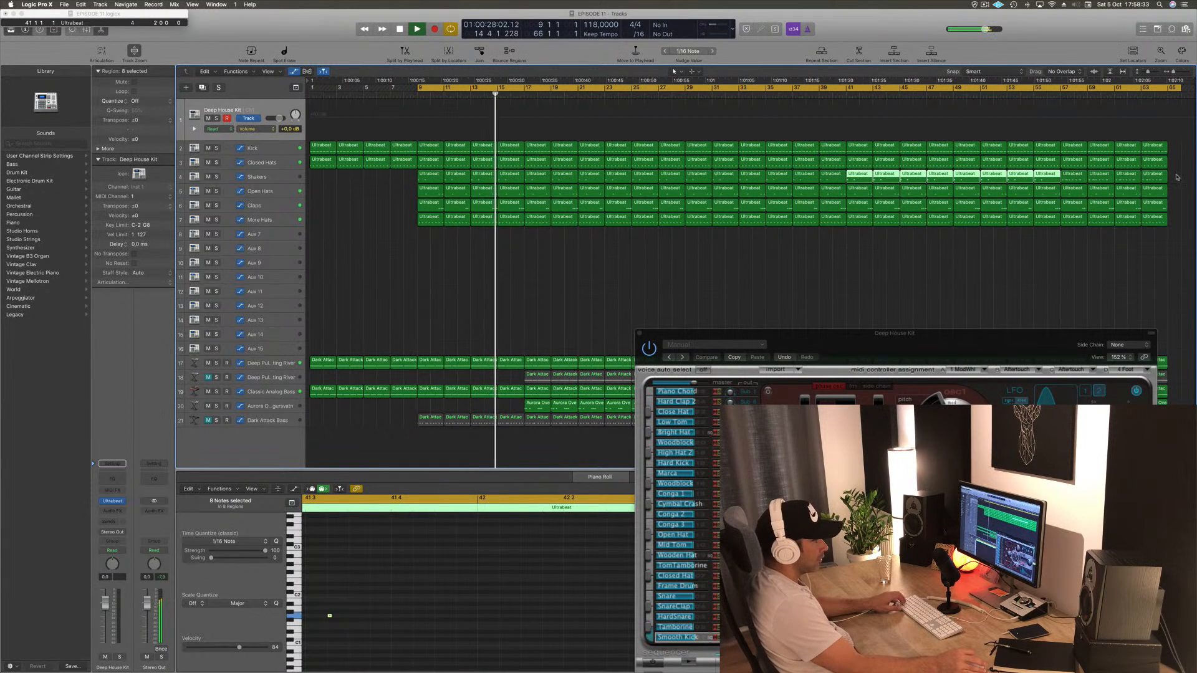
{"action": "left_click_drag", "start_coordinate": [1177, 177], "coordinate": [1072, 180]}
{"action": "key", "text": "Delete"}
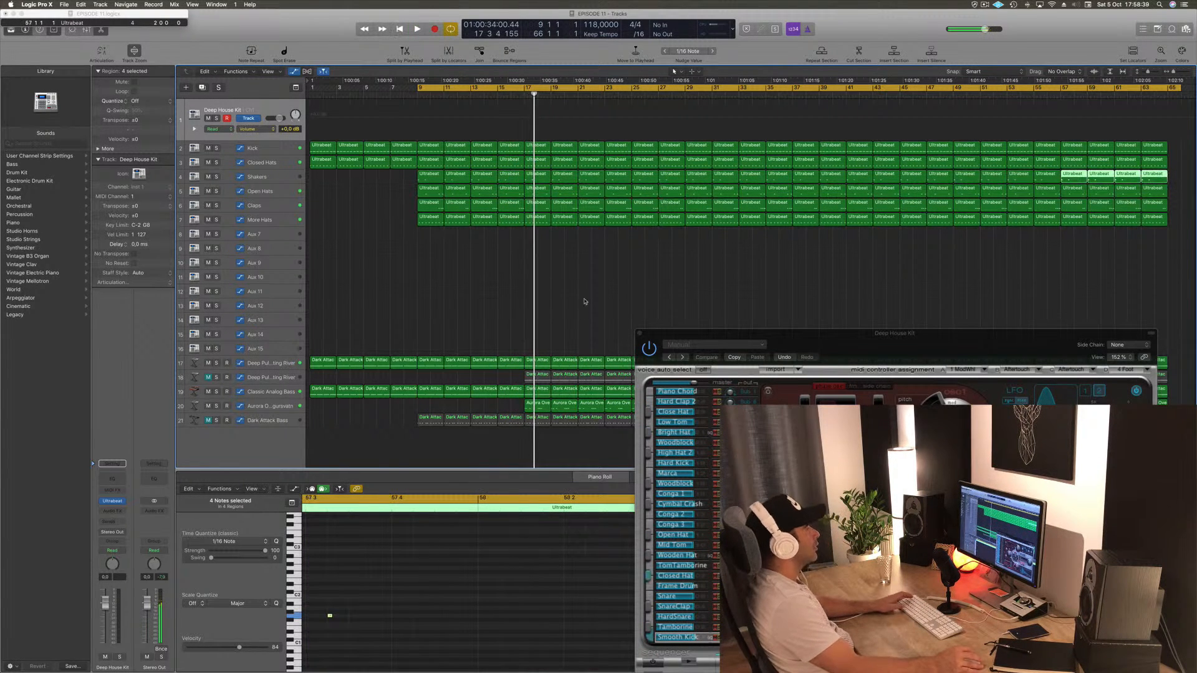
- Replay the drums from bar 9 while checking the Ultrabeat voices, and close the plug-in window
{"action": "left_click_drag", "start_coordinate": [815, 335], "coordinate": [596, 170]}
{"action": "key", "text": "space"}
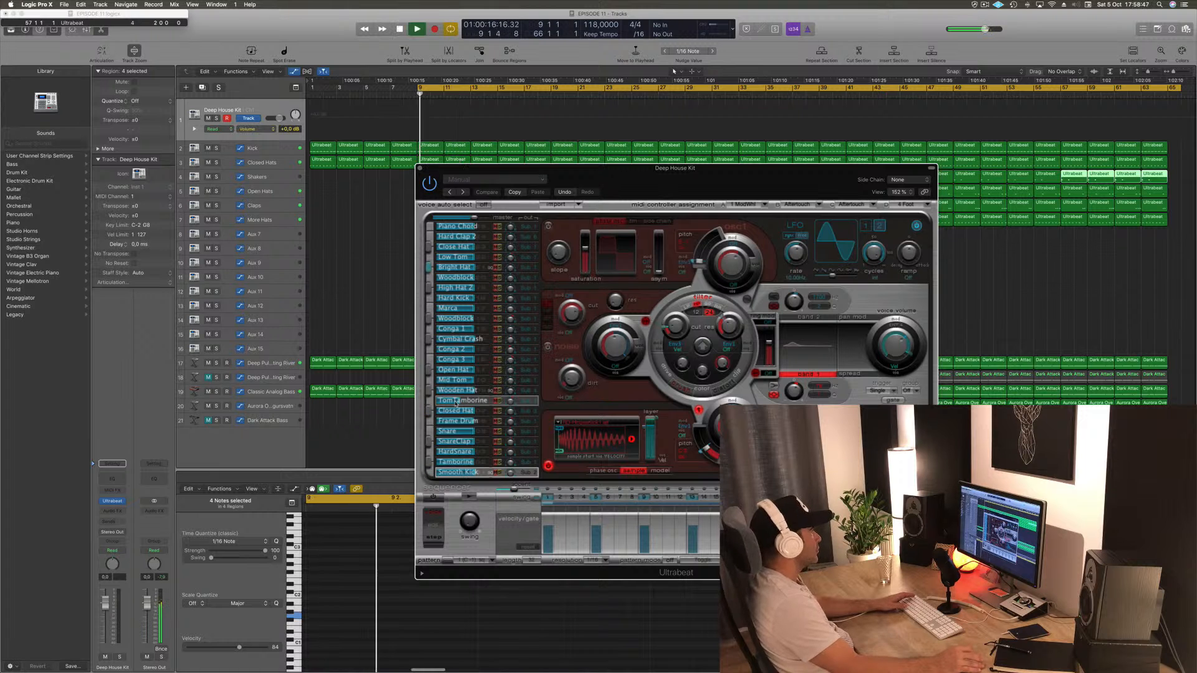
{"action": "left_click_drag", "start_coordinate": [686, 175], "coordinate": [613, 162]}
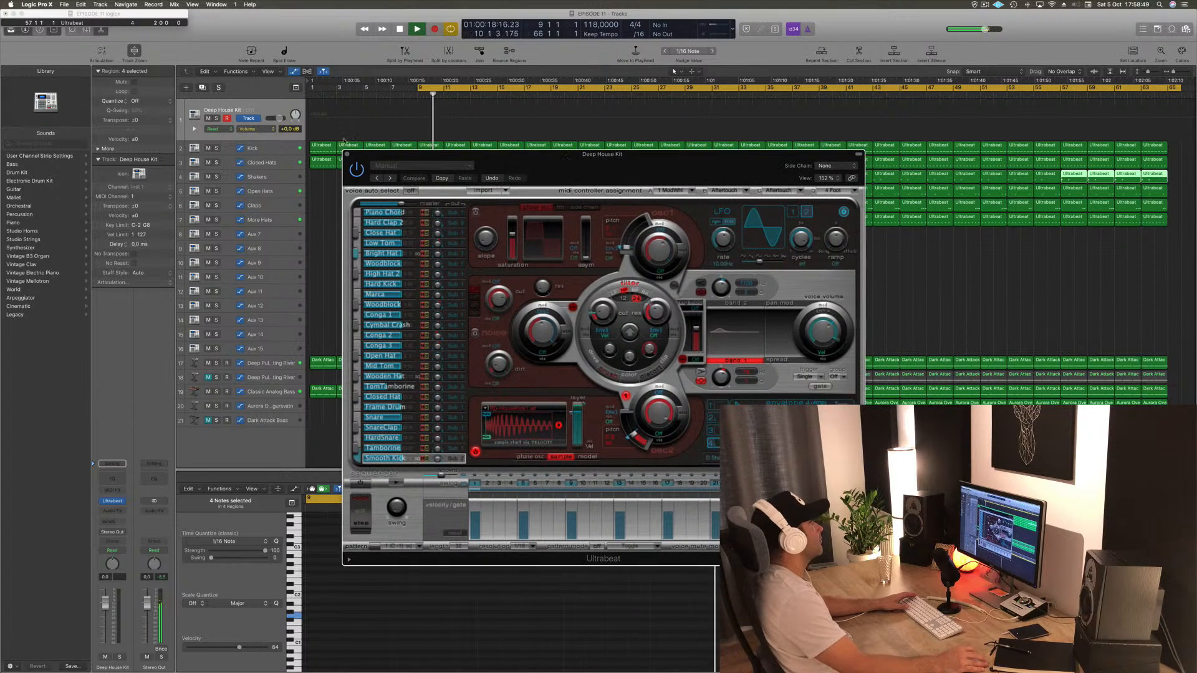
{"action": "left_click", "coordinate": [349, 155]}
{"action": "left_click", "coordinate": [349, 272]}
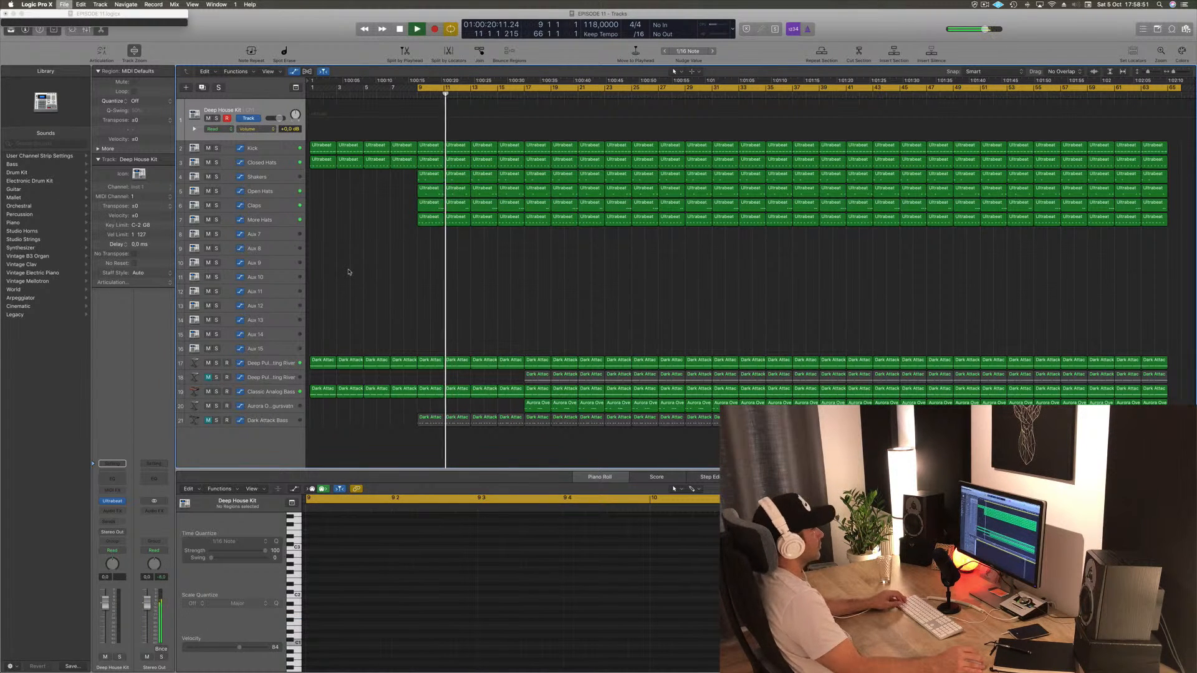
- Ramp the cutoff automation of the first Deep Pulsating River track upward from bar 9 to about 82.5% at bar 17
{"action": "scroll", "coordinate": [454, 340], "scroll_direction": "right", "scroll_amount": 2}
{"action": "scroll", "coordinate": [455, 340], "scroll_direction": "left", "scroll_amount": 2}
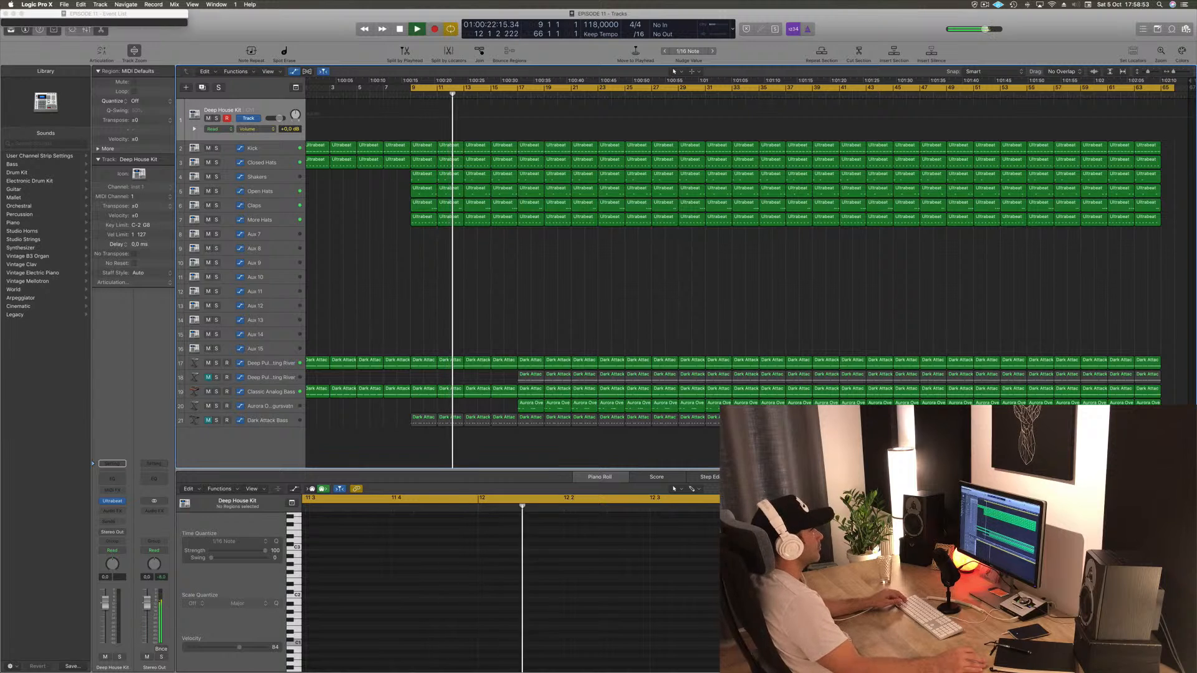
{"action": "key", "text": "x"}
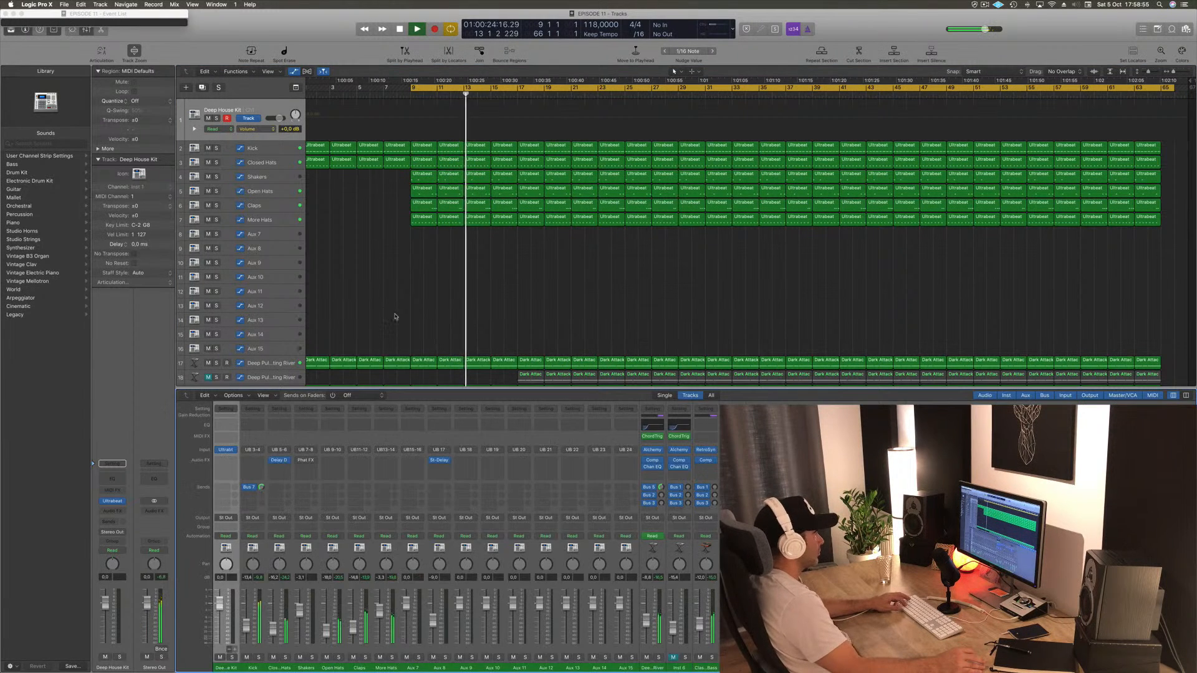
{"action": "key", "text": "x"}
{"action": "scroll", "coordinate": [403, 326], "scroll_direction": "up", "scroll_amount": 5}
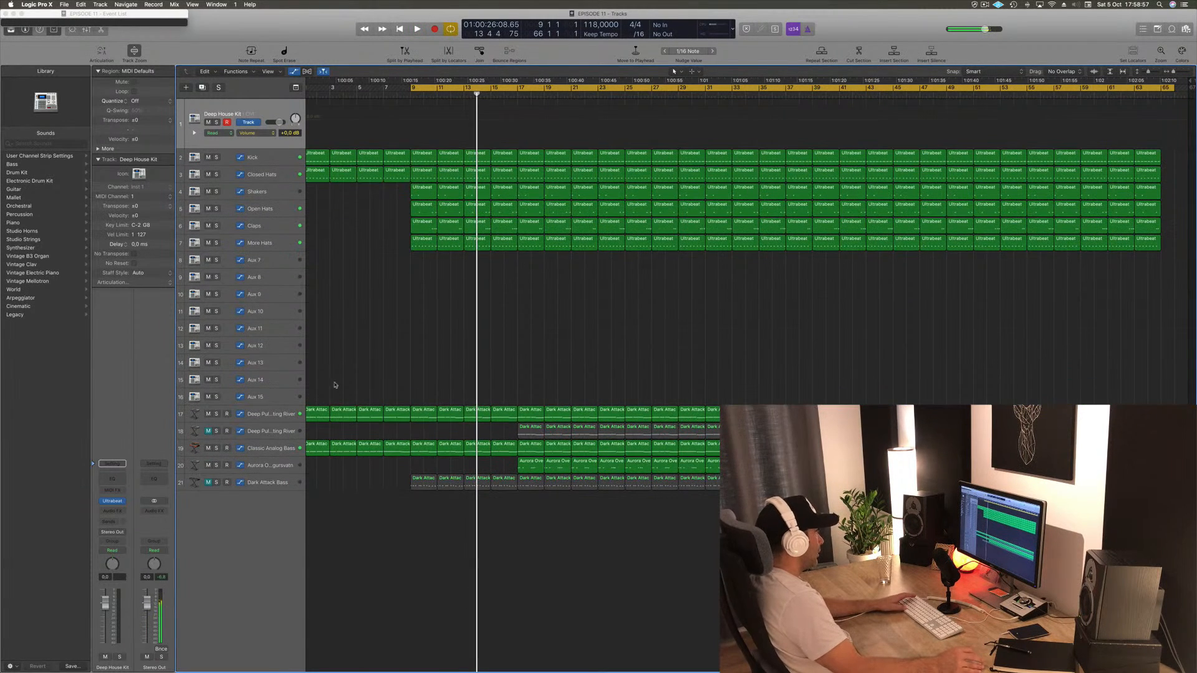
{"action": "key", "text": "space"}
{"action": "key", "text": "space"}
{"action": "left_click", "coordinate": [273, 414]}
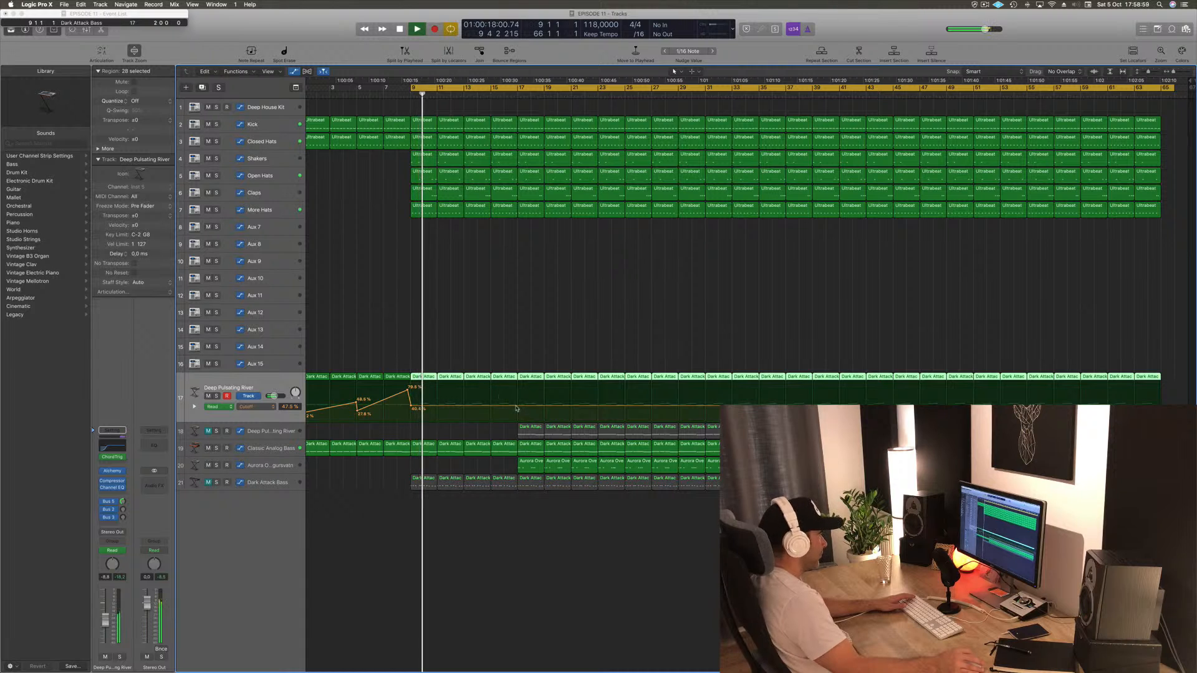
{"action": "left_click_drag", "start_coordinate": [515, 406], "coordinate": [515, 386]}
- Delete the four Aurora regions from bar 17 up to bar 25 and unmute the second Deep Pulsating River track
{"action": "left_click_drag", "start_coordinate": [465, 467], "coordinate": [611, 466]}
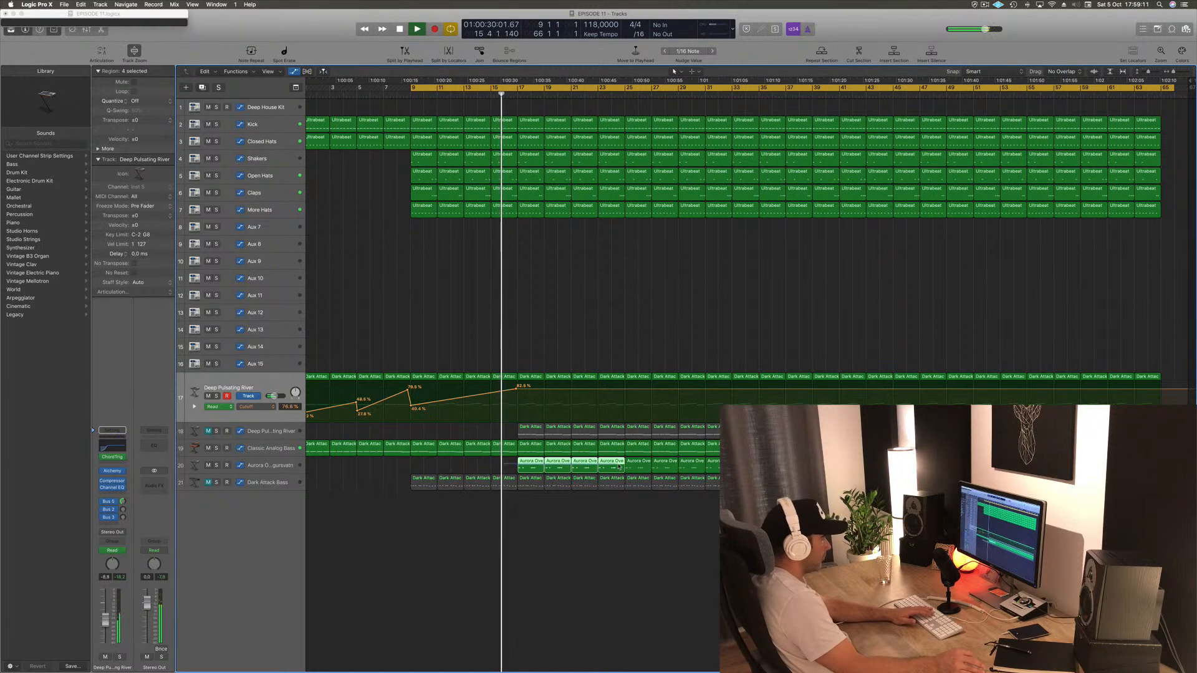
{"action": "key", "text": "Delete"}
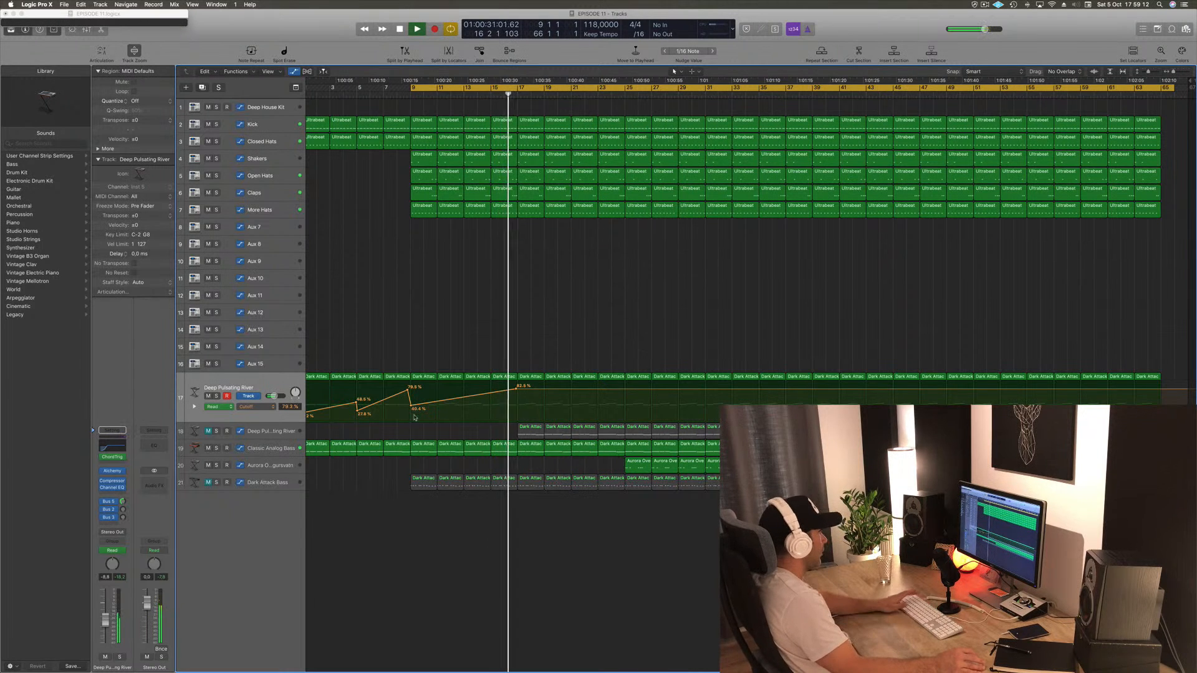
{"action": "left_click", "coordinate": [209, 430]}
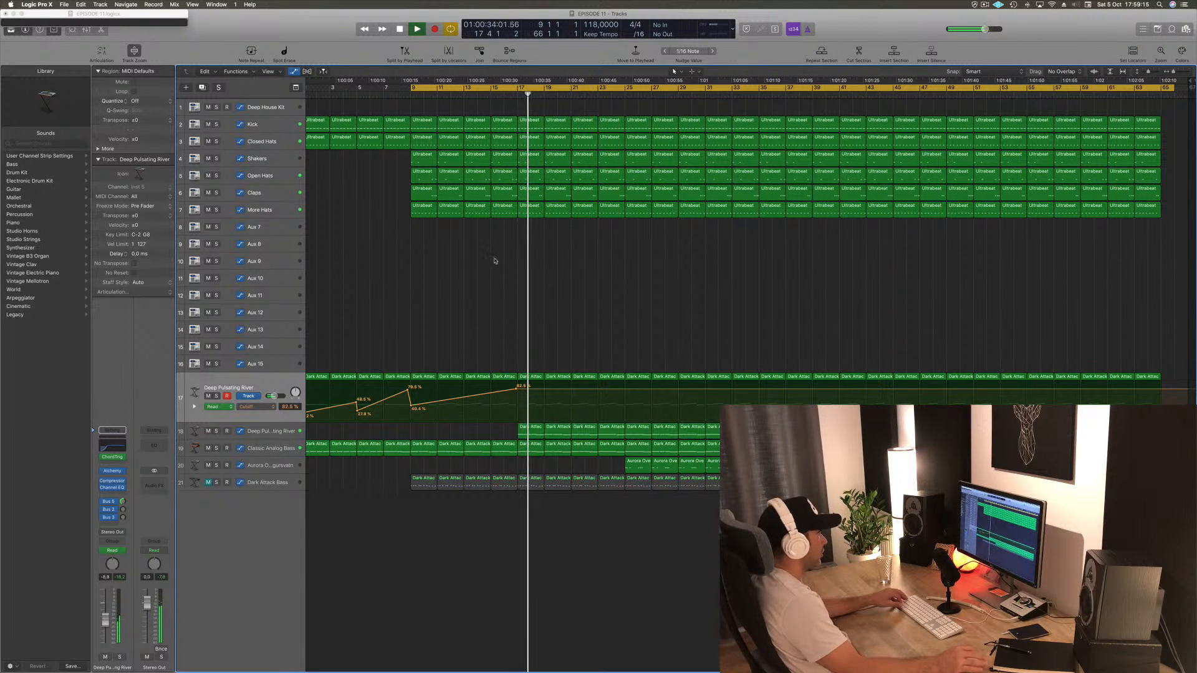
- Replay the entry of the second Deep Pulsating River track from about bar 16, soloing it briefly
{"action": "left_click", "coordinate": [269, 433]}
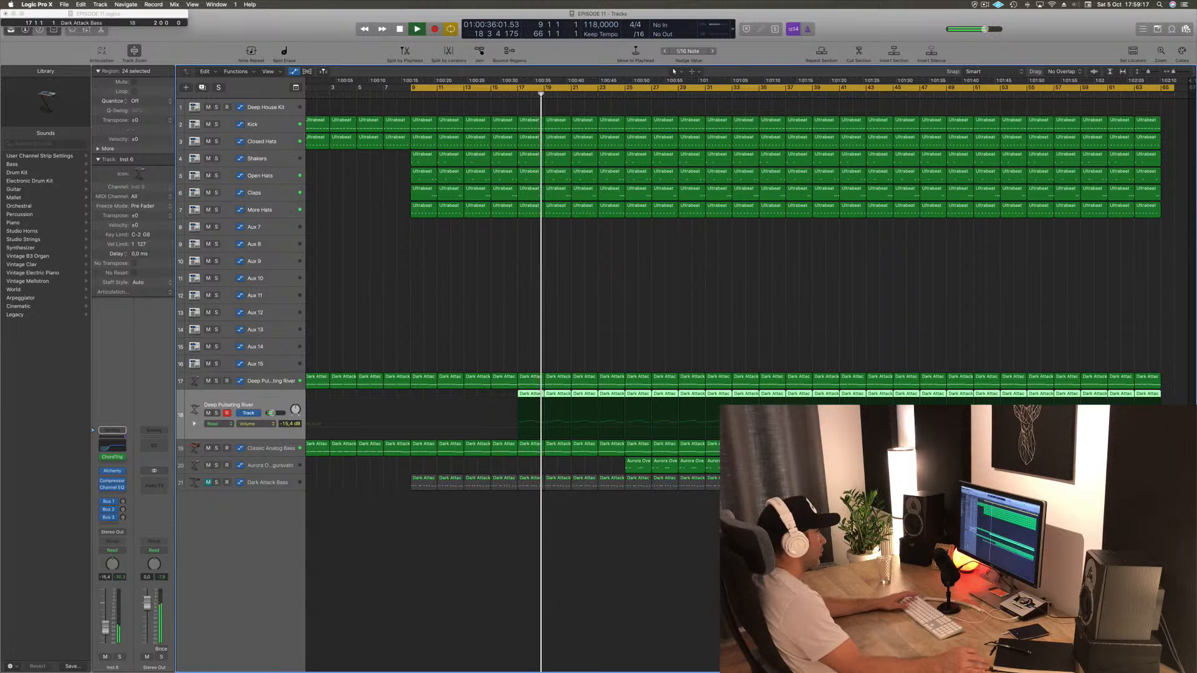
{"action": "left_click", "coordinate": [504, 95]}
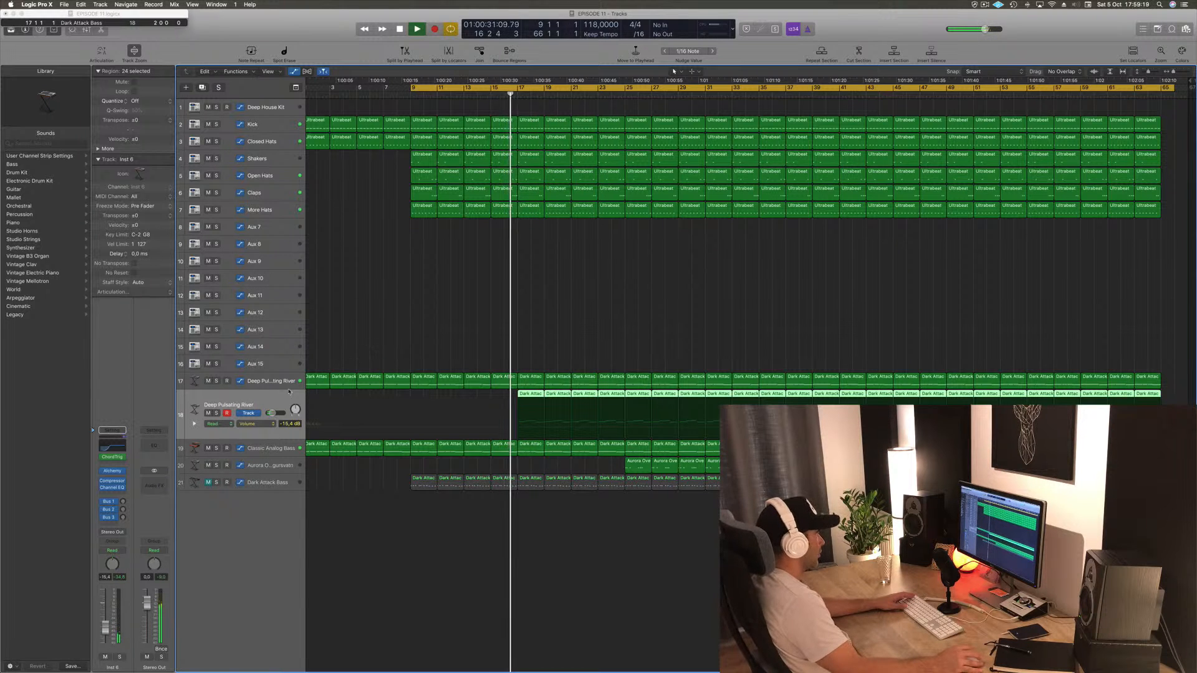
{"action": "left_click", "coordinate": [216, 413]}
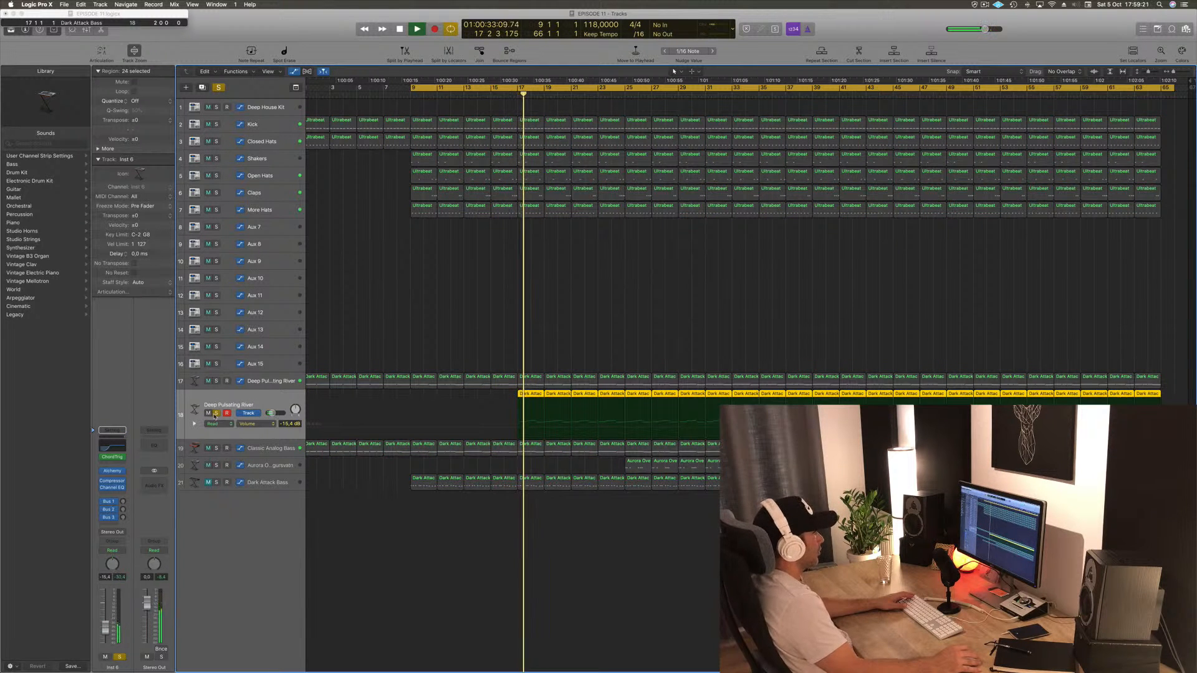
{"action": "left_click", "coordinate": [216, 413]}
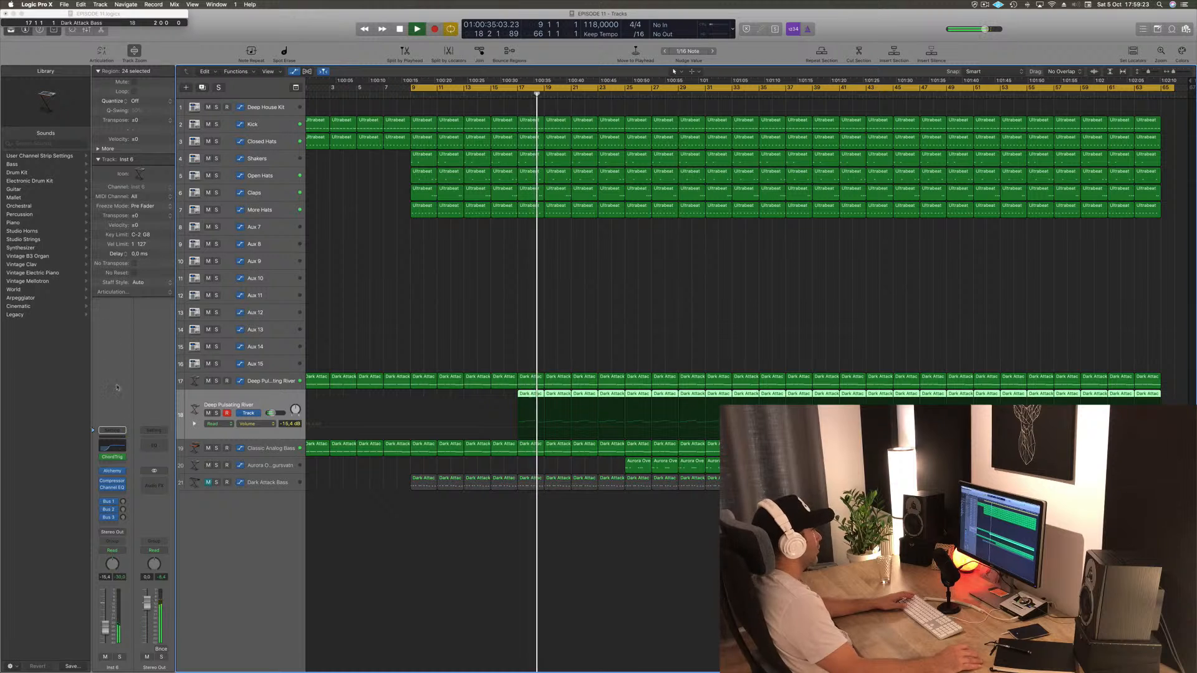
- Set the second Deep Pulsating River track's EQ low cut to 164 Hz and raise its volume to -9.6 dB
{"action": "left_click", "coordinate": [112, 446]}
{"action": "left_click_drag", "start_coordinate": [839, 253], "coordinate": [800, 252]}
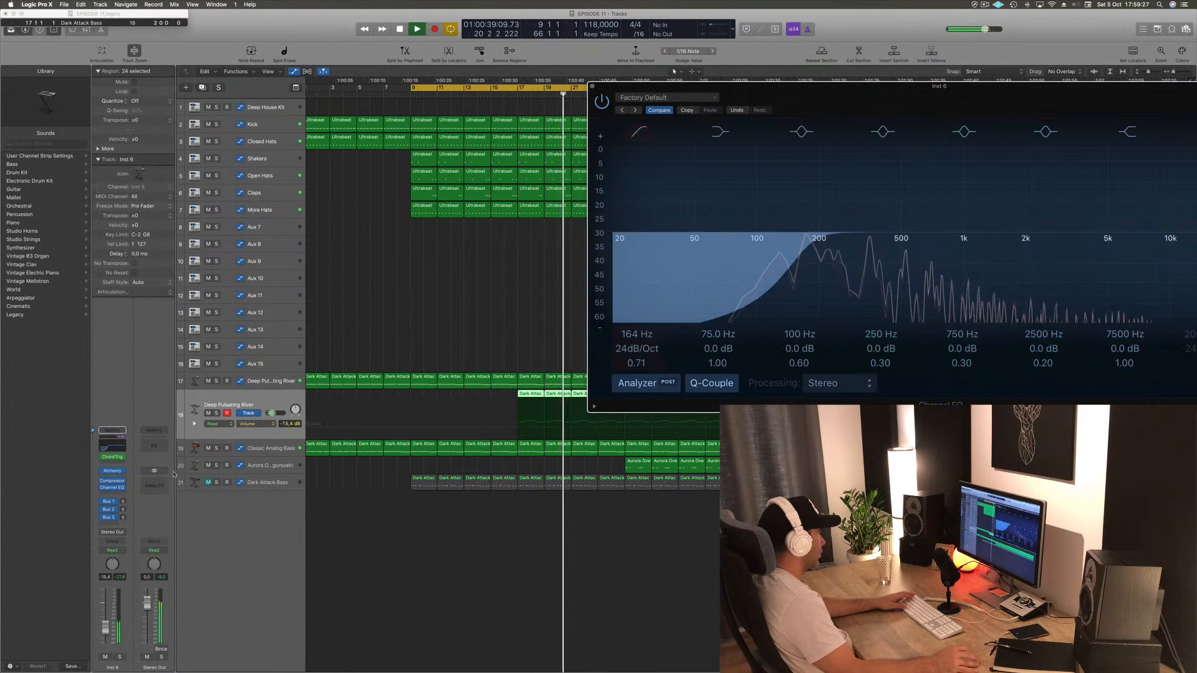
{"action": "left_click_drag", "start_coordinate": [105, 625], "coordinate": [105, 619]}
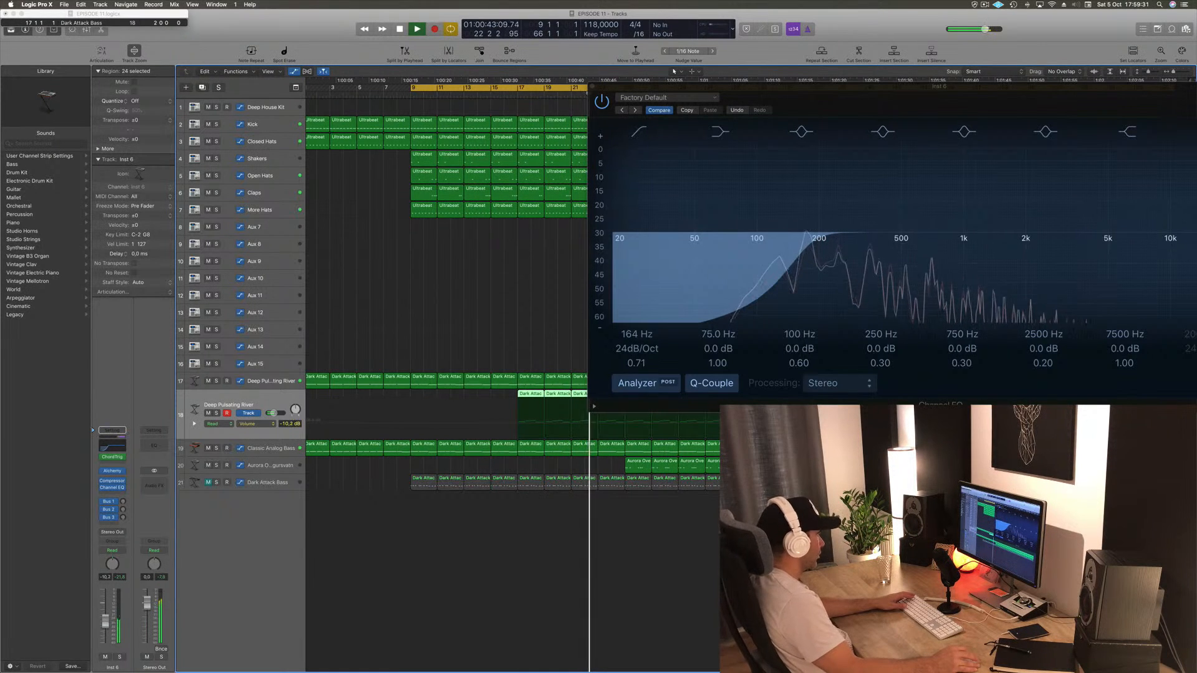
{"action": "left_click_drag", "start_coordinate": [592, 85], "coordinate": [54, 290]}
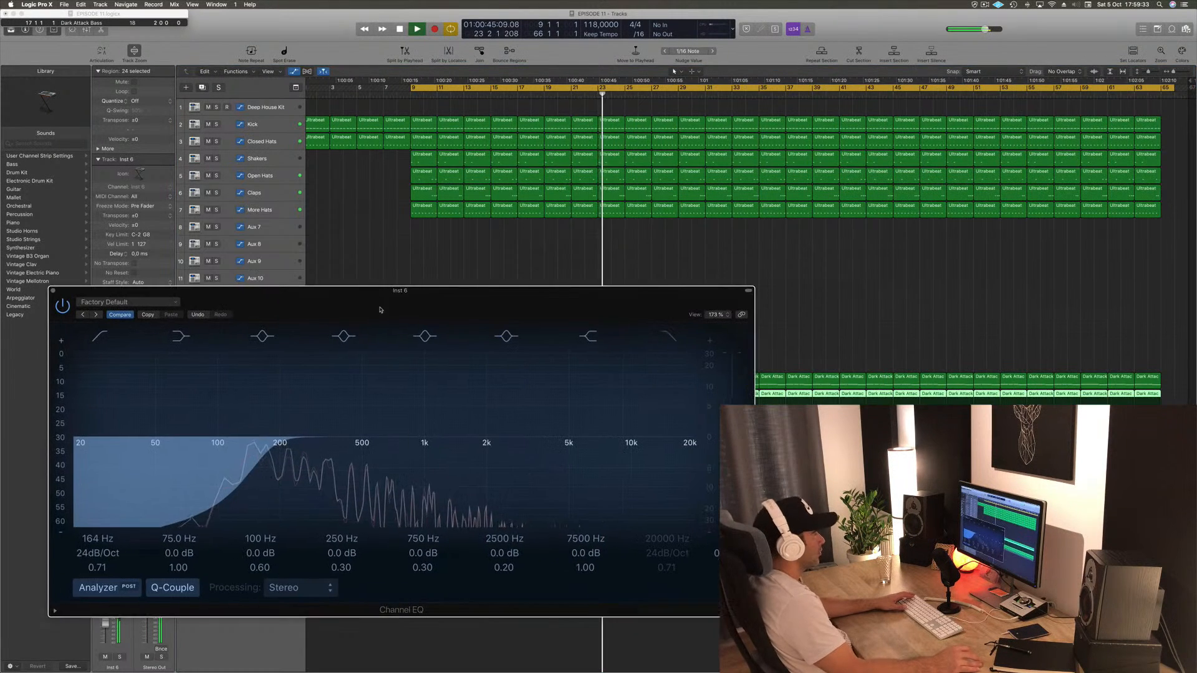
{"action": "left_click", "coordinate": [54, 289]}
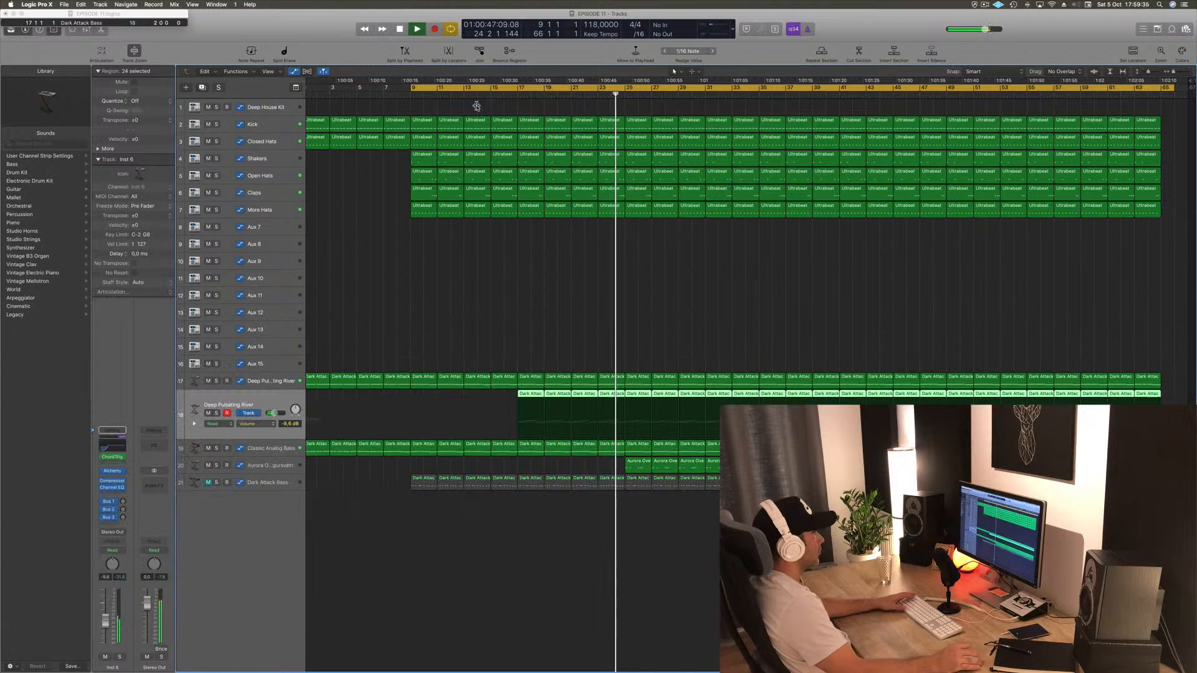
- Drop the first Deep Pulsating River track's cutoff to 52.6% at bar 17 and replay the transition
{"action": "left_click", "coordinate": [516, 91]}
{"action": "key", "text": "Up"}
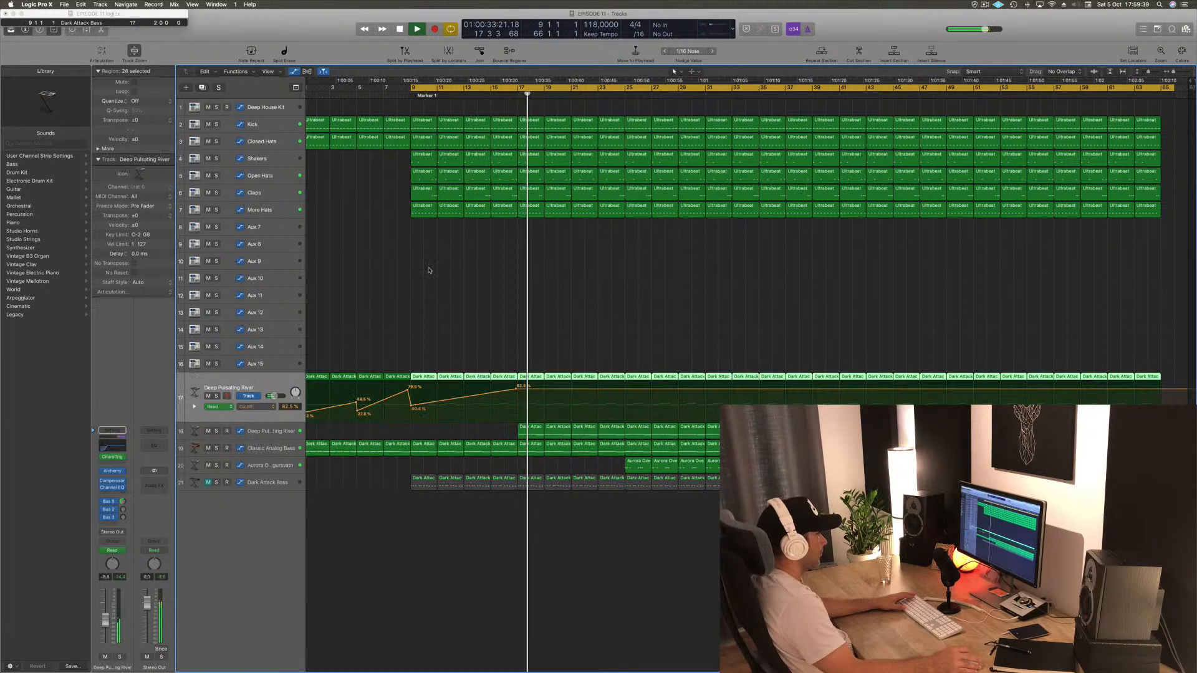
{"action": "left_click_drag", "start_coordinate": [520, 392], "coordinate": [520, 404]}
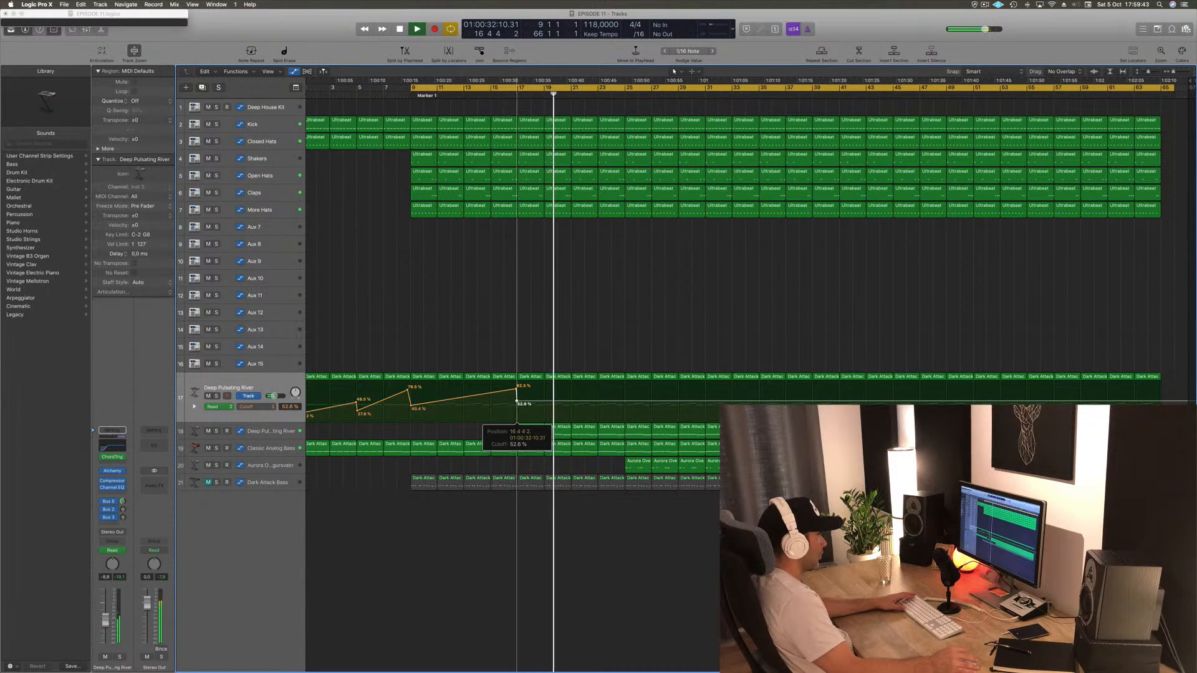
{"action": "left_click", "coordinate": [539, 94]}
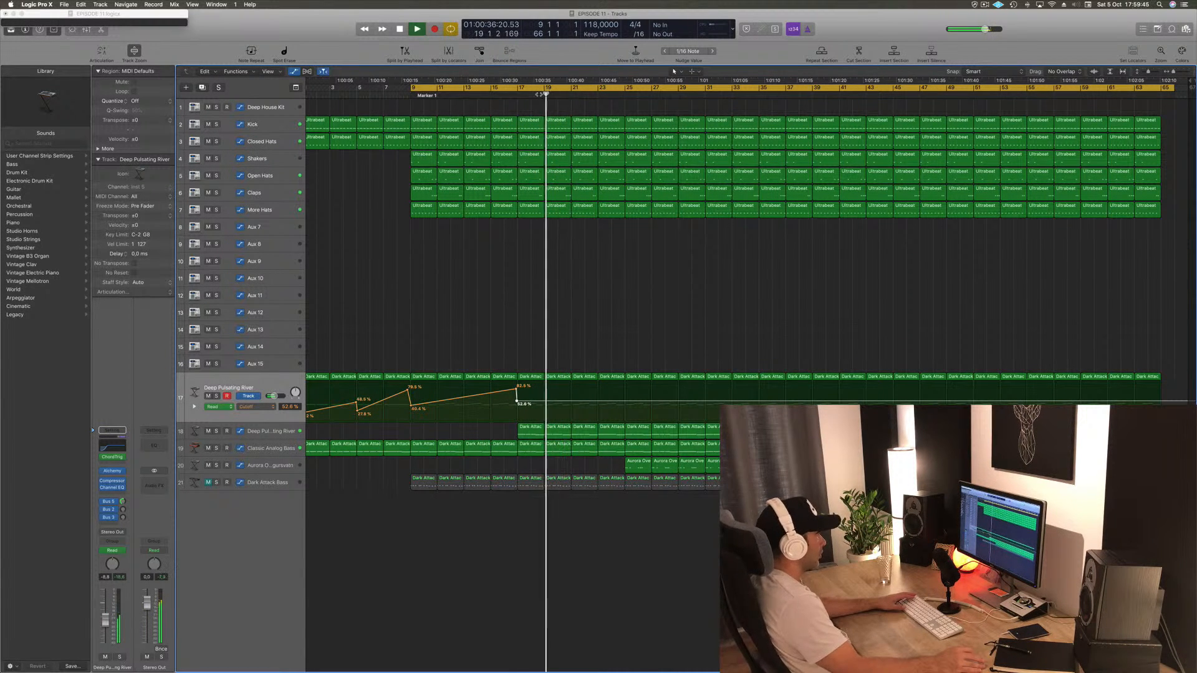
{"action": "left_click", "coordinate": [518, 95]}
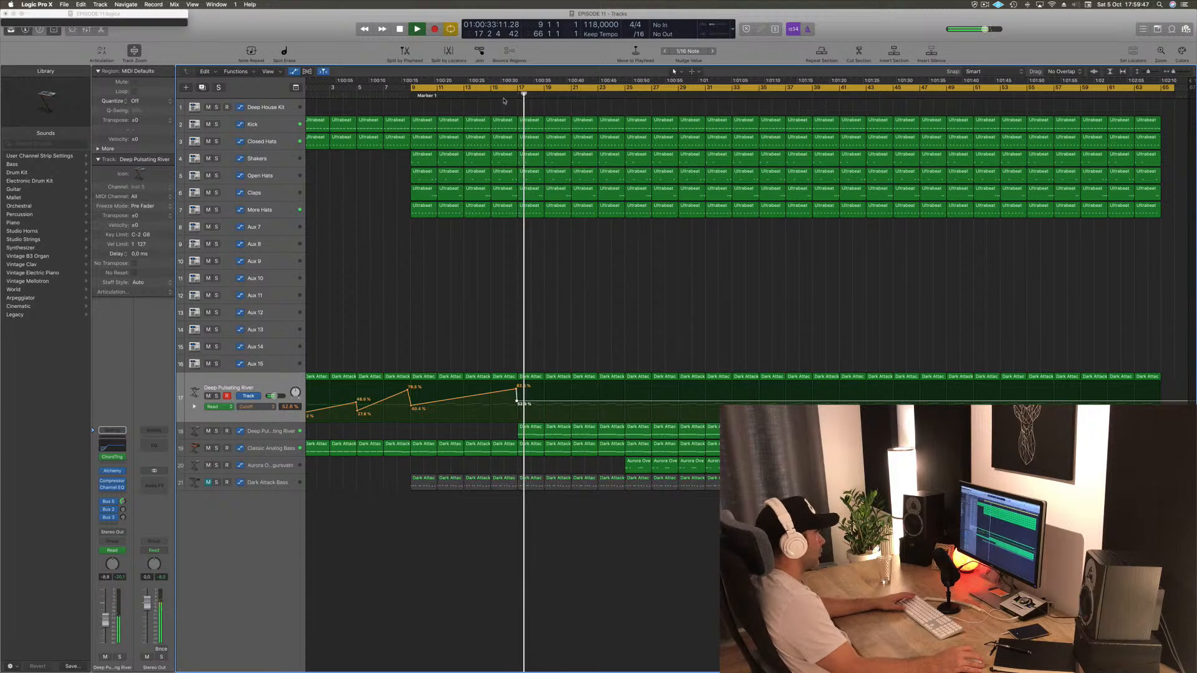
{"action": "left_click", "coordinate": [503, 96]}
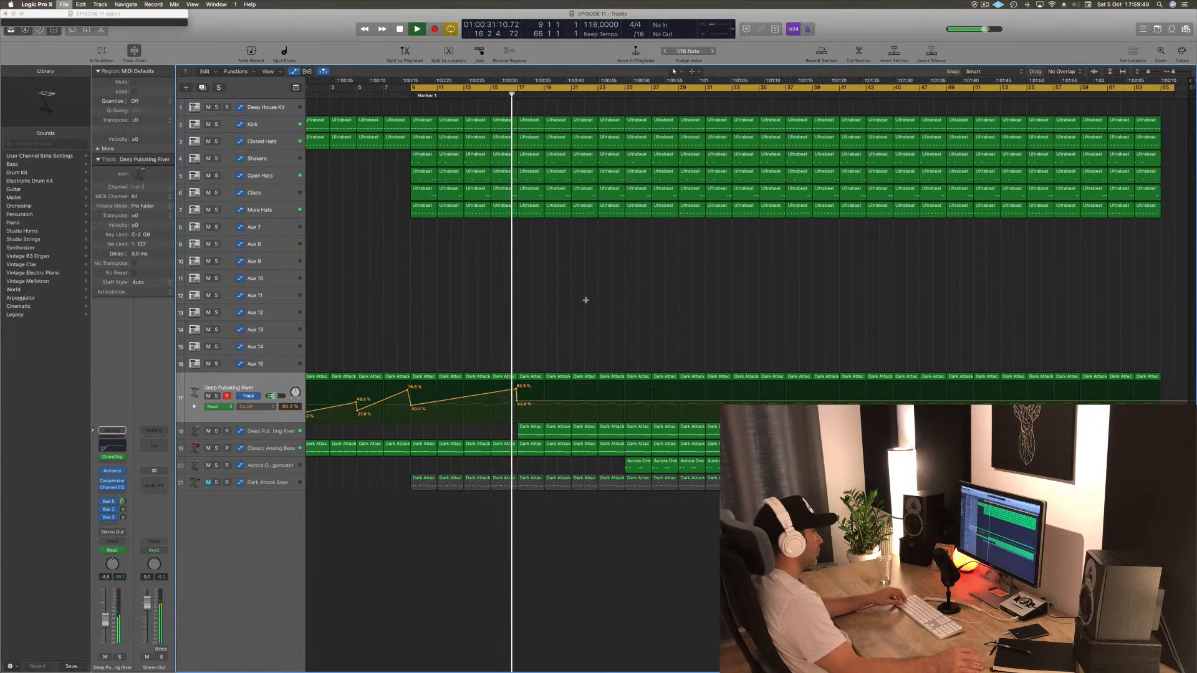
- Reroute the first send of the second Deep Pulsating River track from Bus 1 to Bus 5
{"action": "scroll", "coordinate": [598, 304], "scroll_direction": "up", "scroll_amount": 2}
{"action": "scroll", "coordinate": [599, 306], "scroll_direction": "down", "scroll_amount": 2}
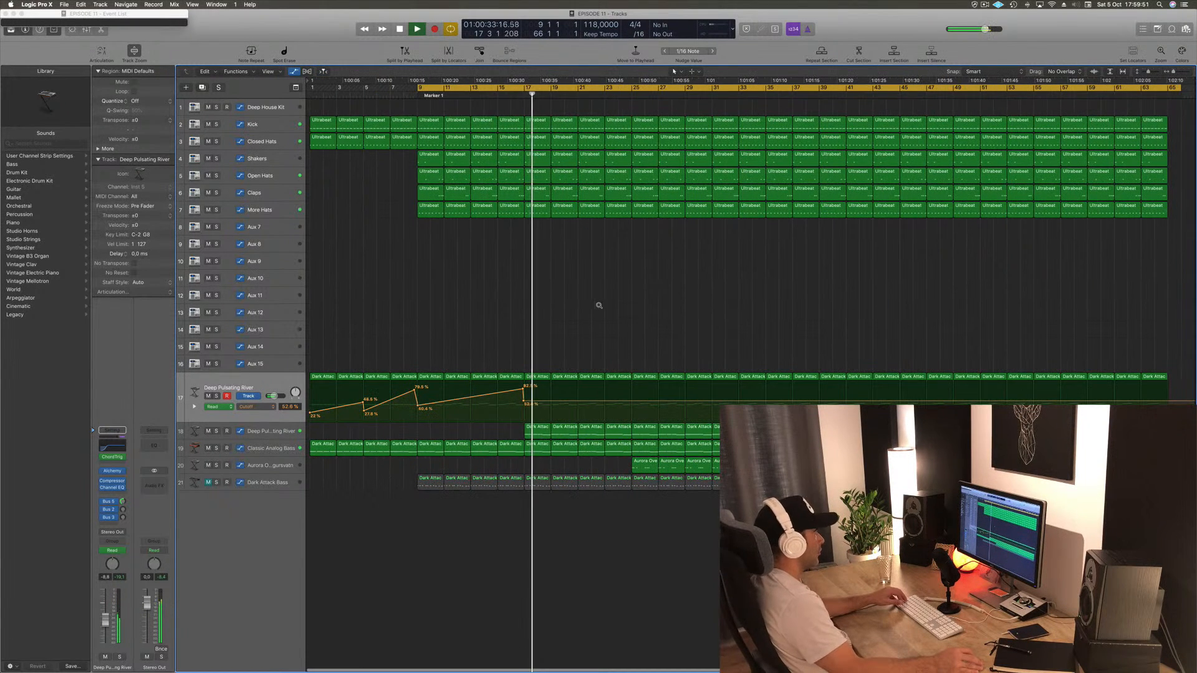
{"action": "left_click", "coordinate": [267, 435]}
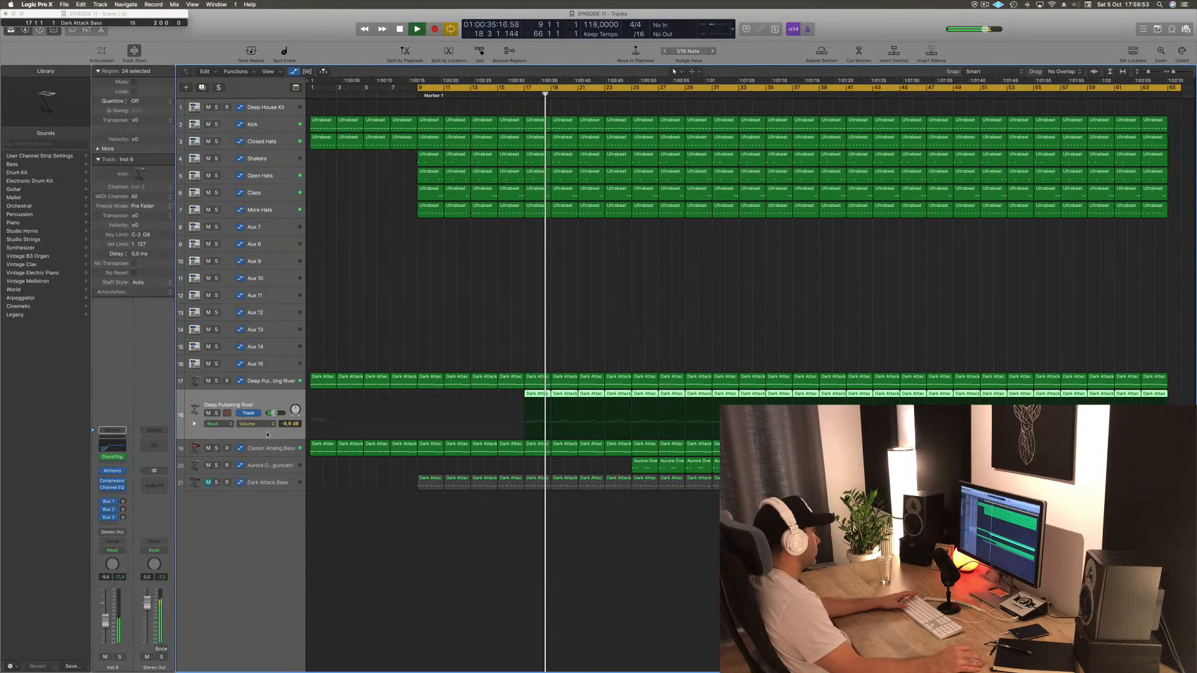
{"action": "left_click", "coordinate": [107, 501]}
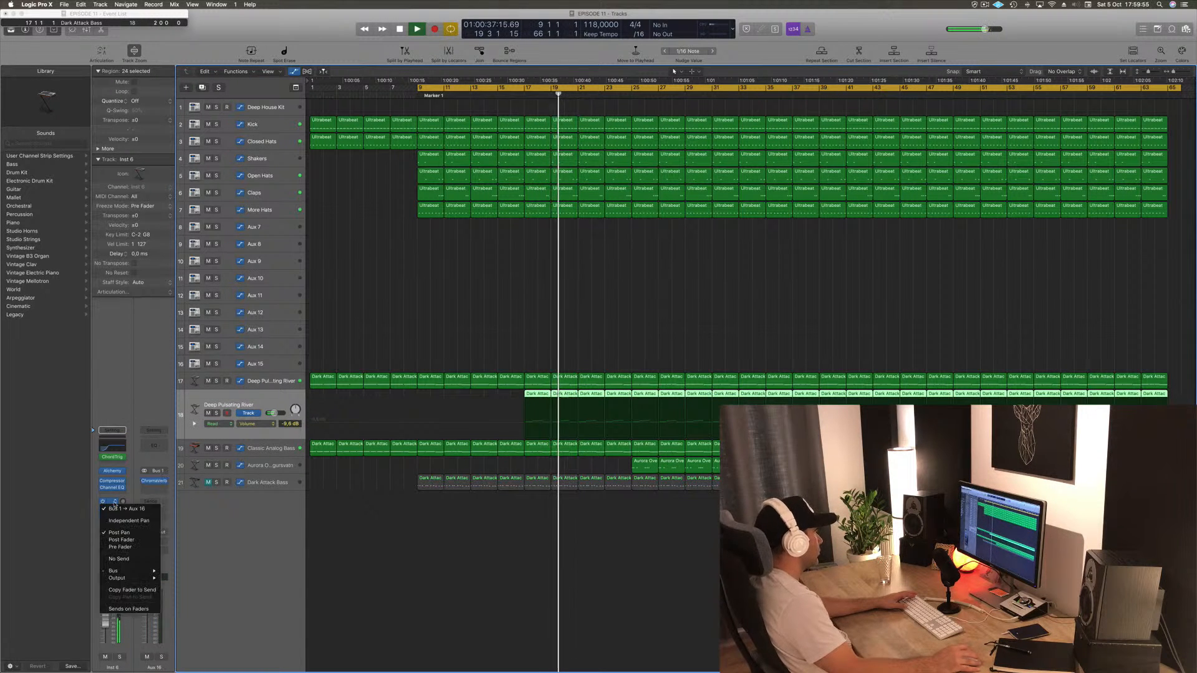
{"action": "mouse_move", "coordinate": [138, 573]}
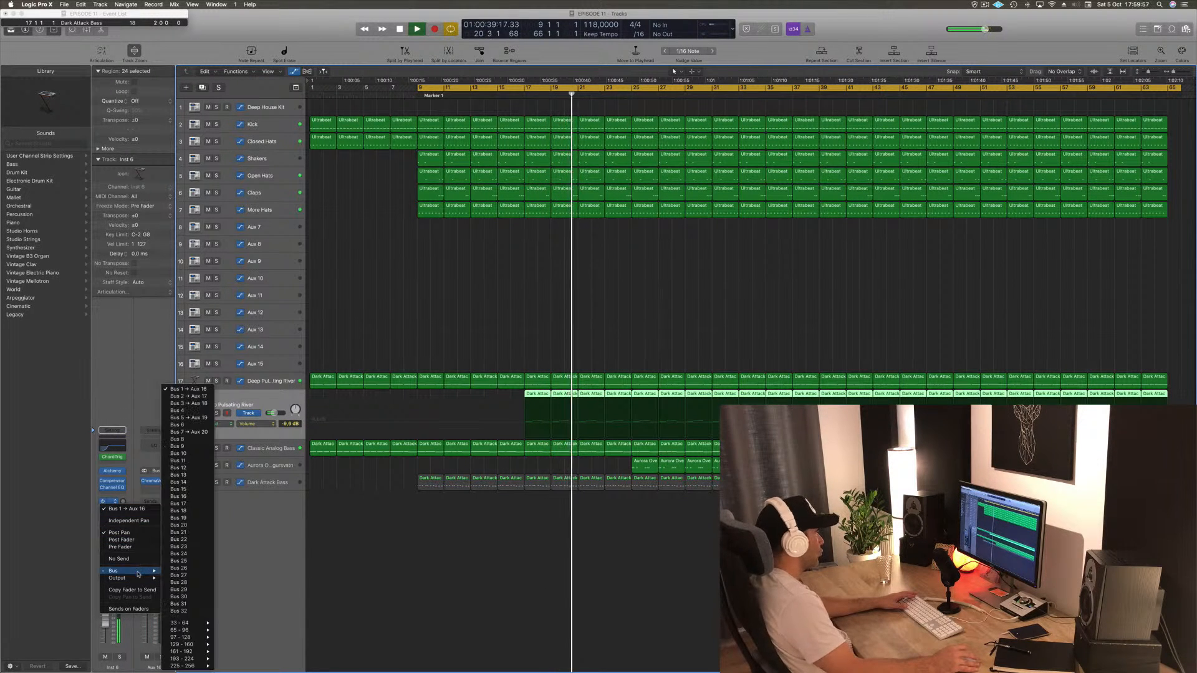
{"action": "left_click", "coordinate": [199, 418]}
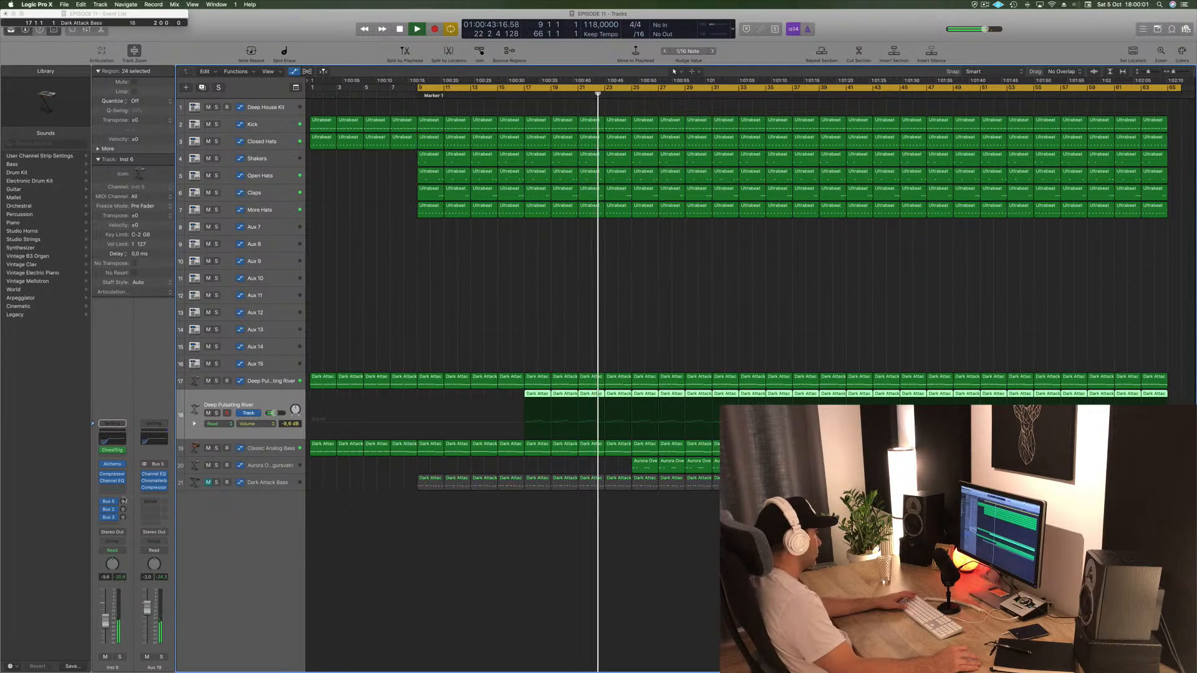
- Raise the Bus 5 send level on the second Deep Pulsating River track and deselect its regions
{"action": "left_click_drag", "start_coordinate": [123, 501], "coordinate": [123, 493]}
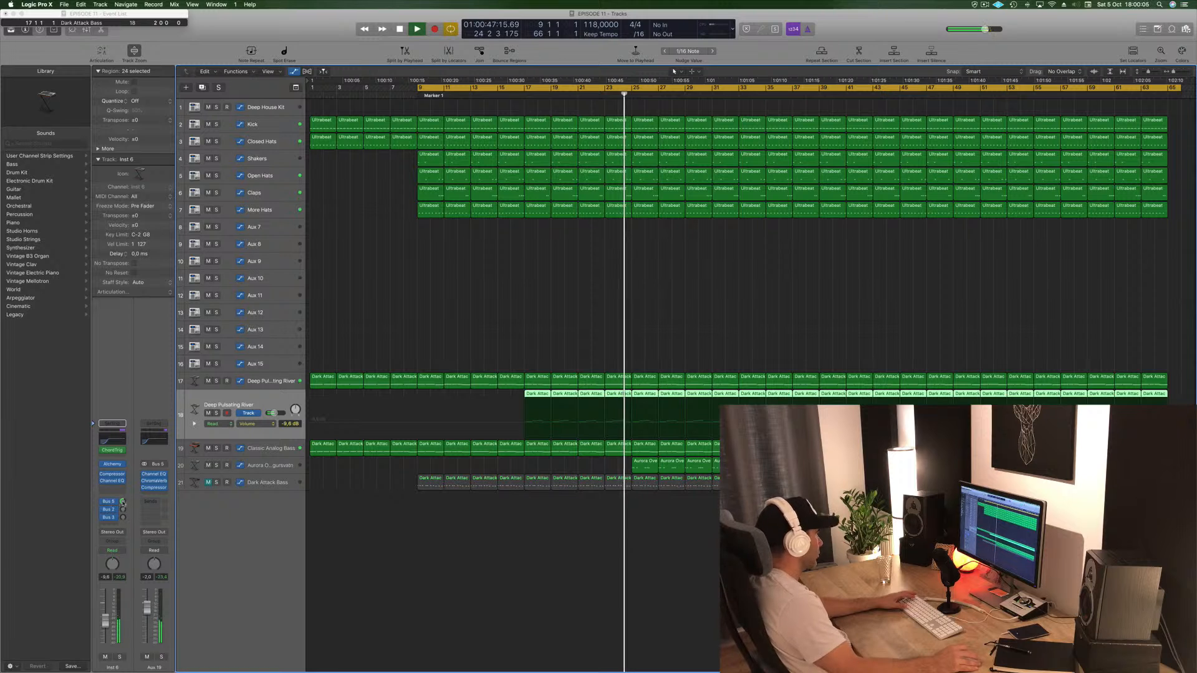
{"action": "left_click_drag", "start_coordinate": [122, 506], "coordinate": [123, 507]}
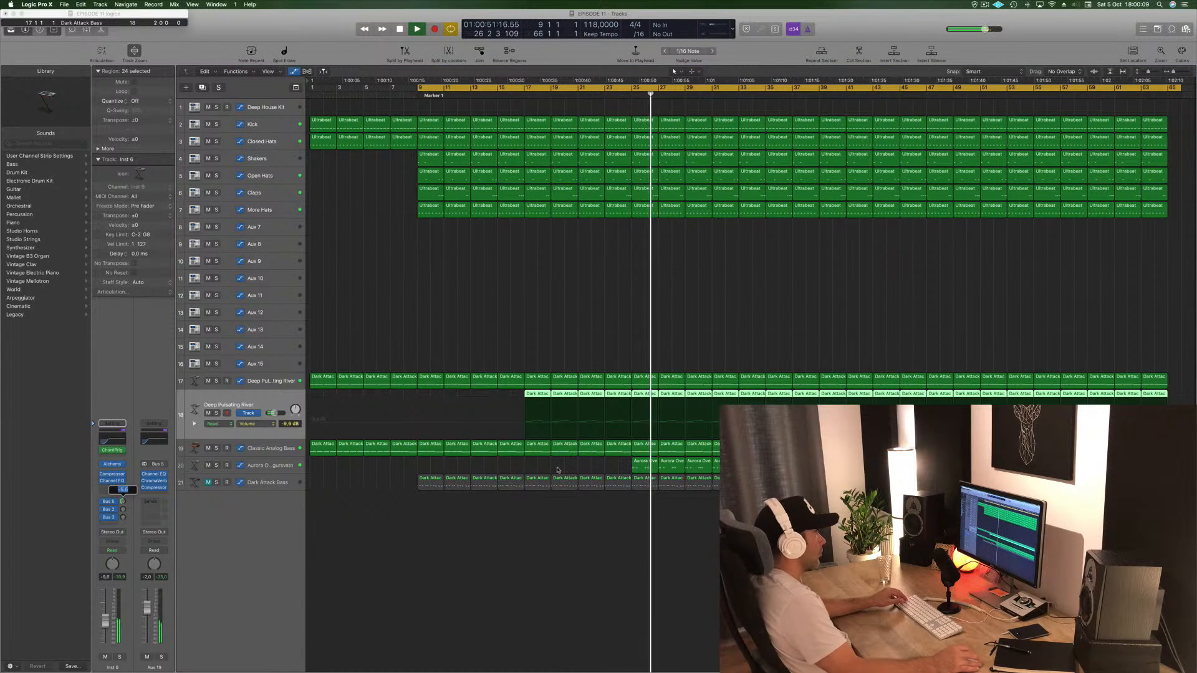
{"action": "left_click", "coordinate": [586, 469]}
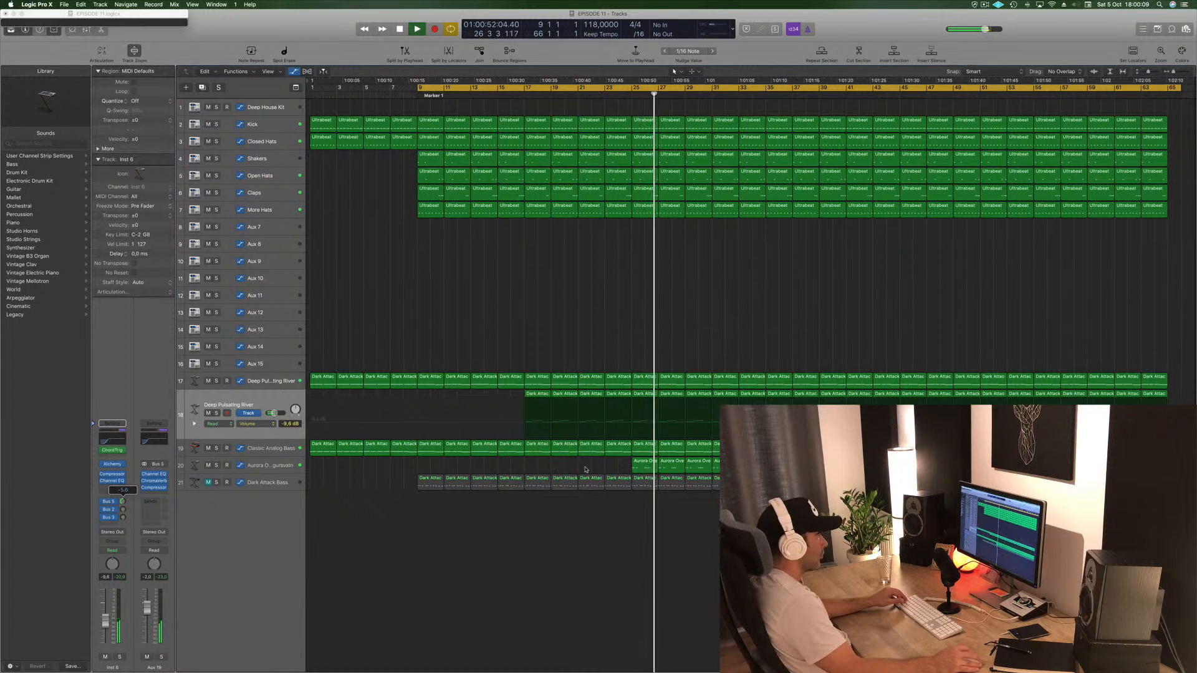
- Delete the early Aurora Over regions starting at bar 25
{"action": "left_click", "coordinate": [644, 466]}
{"action": "left_click_drag", "start_coordinate": [700, 468], "coordinate": [1159, 469]}
{"action": "key", "text": "Delete"}
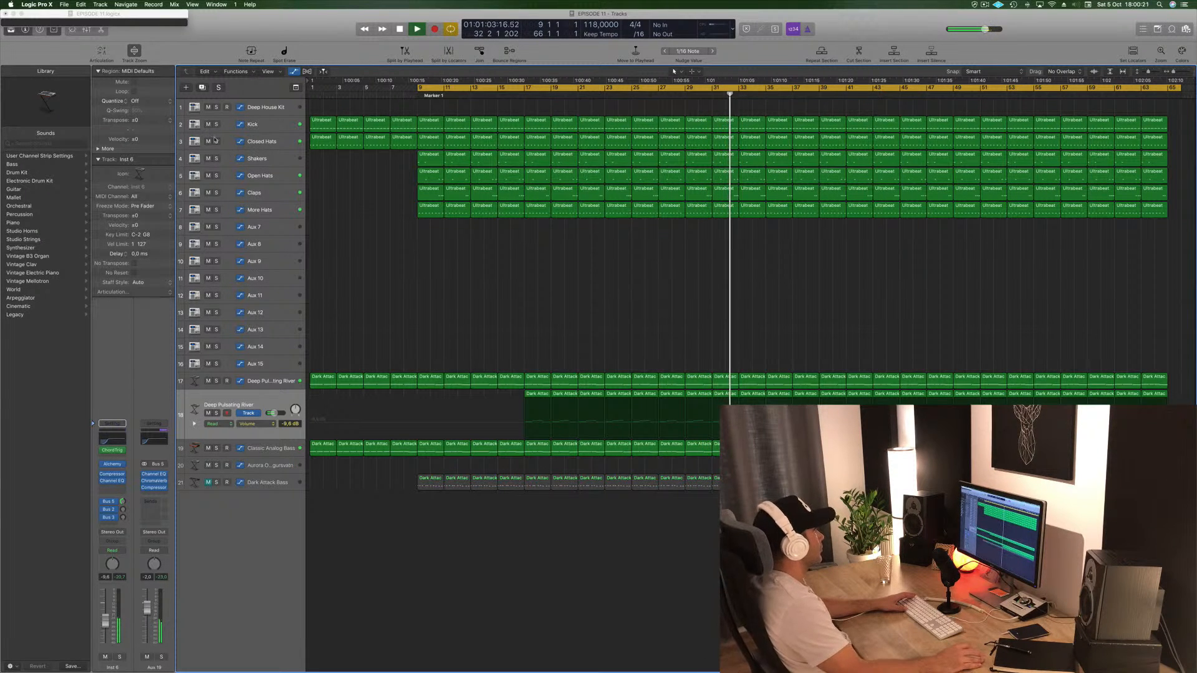
- Audition the tom/tambourine sound in the Deep House Kit's Ultrabeat instrument and close the plug-in
{"action": "left_click", "coordinate": [281, 107]}
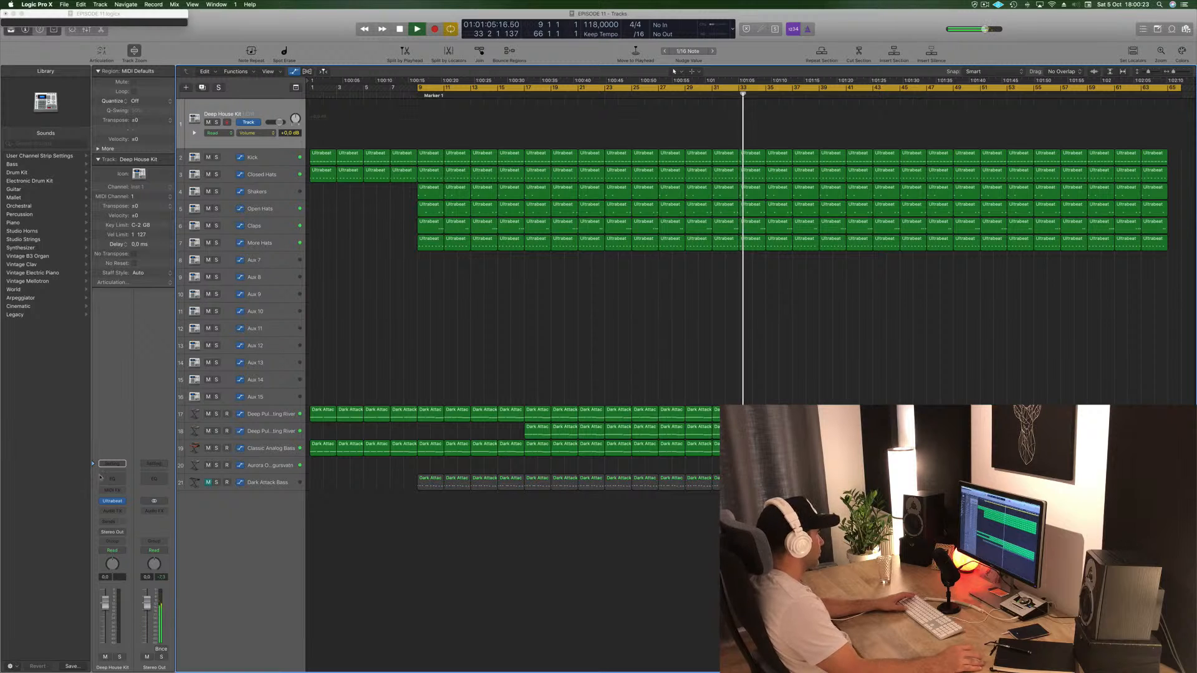
{"action": "left_click", "coordinate": [113, 501]}
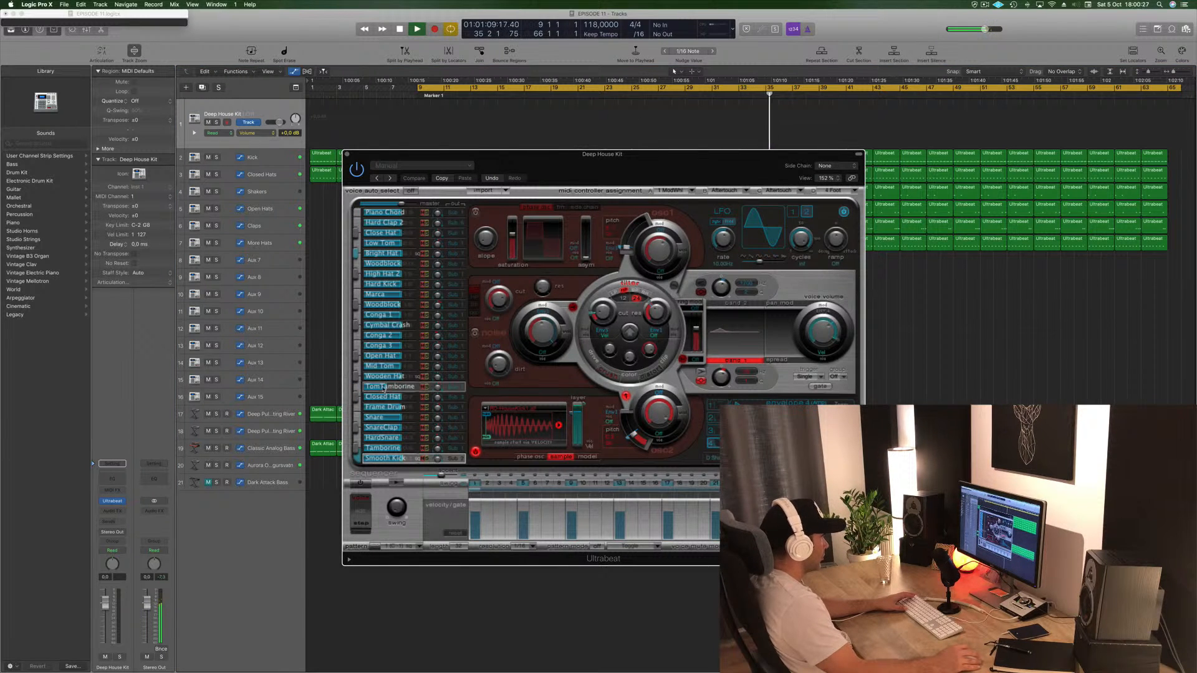
{"action": "left_click", "coordinate": [360, 387]}
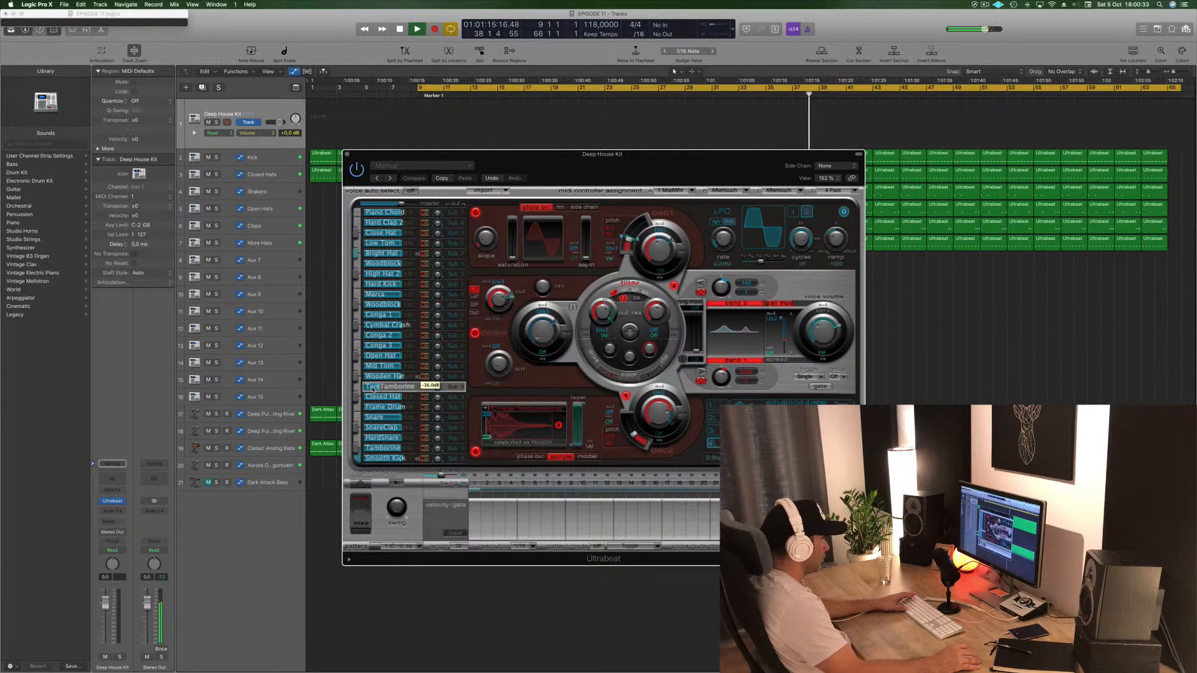
{"action": "left_click_drag", "start_coordinate": [673, 161], "coordinate": [872, 160]}
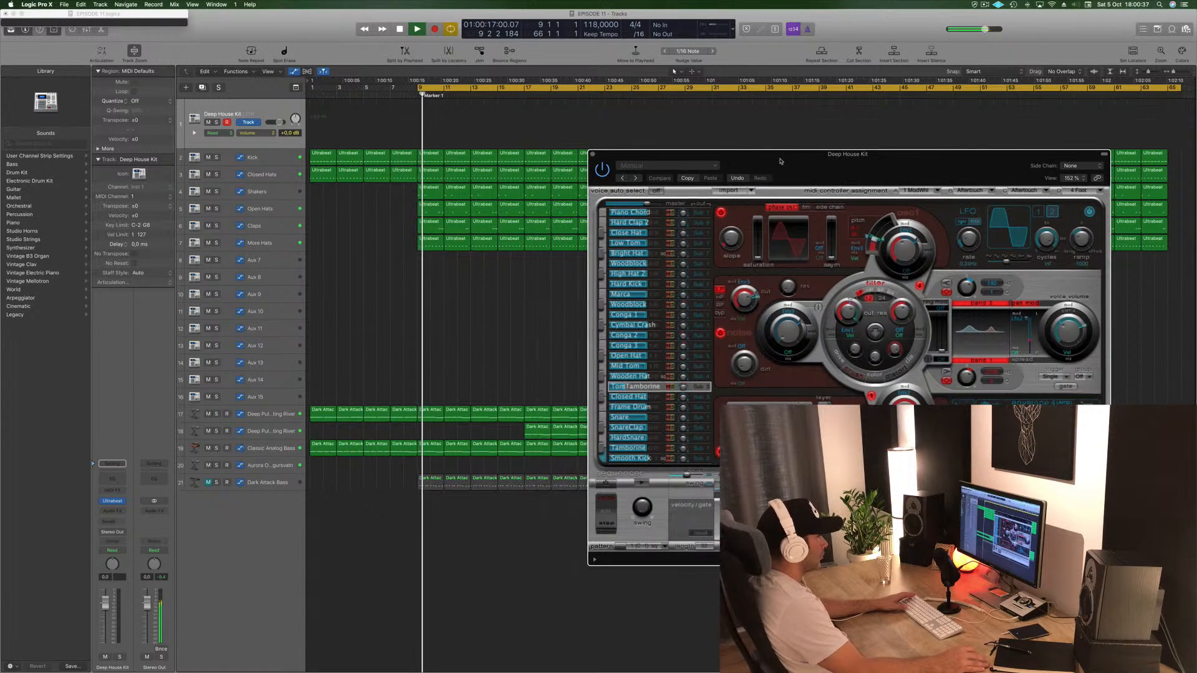
{"action": "left_click_drag", "start_coordinate": [732, 160], "coordinate": [780, 161]}
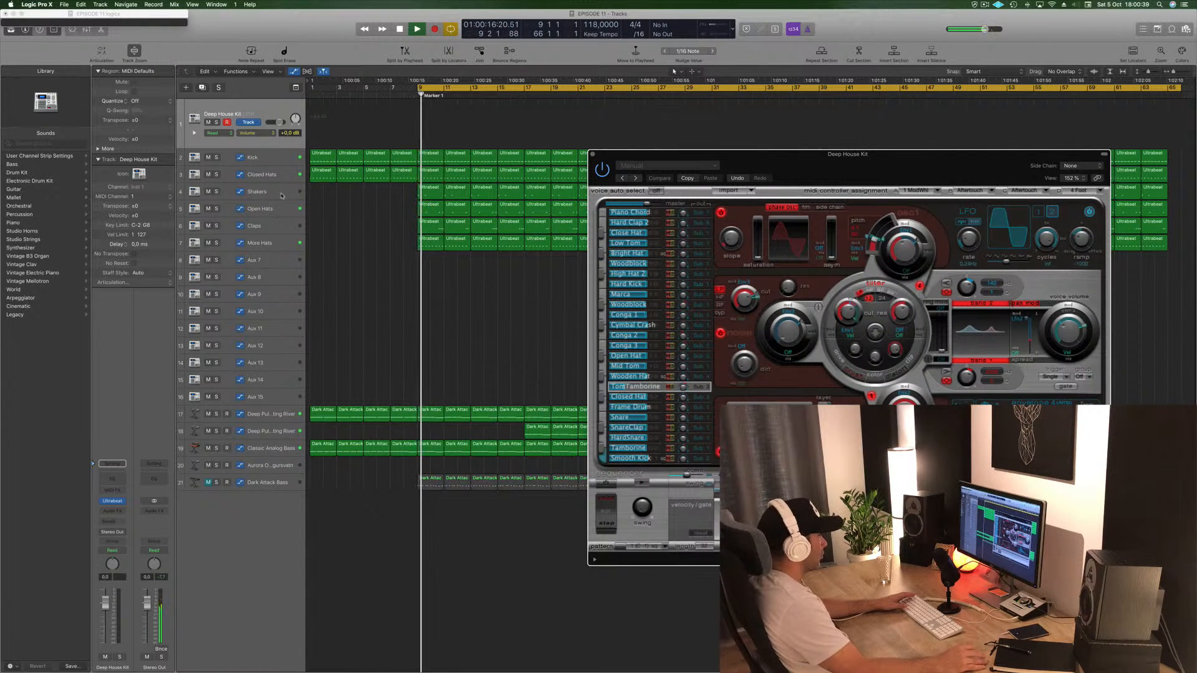
{"action": "left_click", "coordinate": [591, 154]}
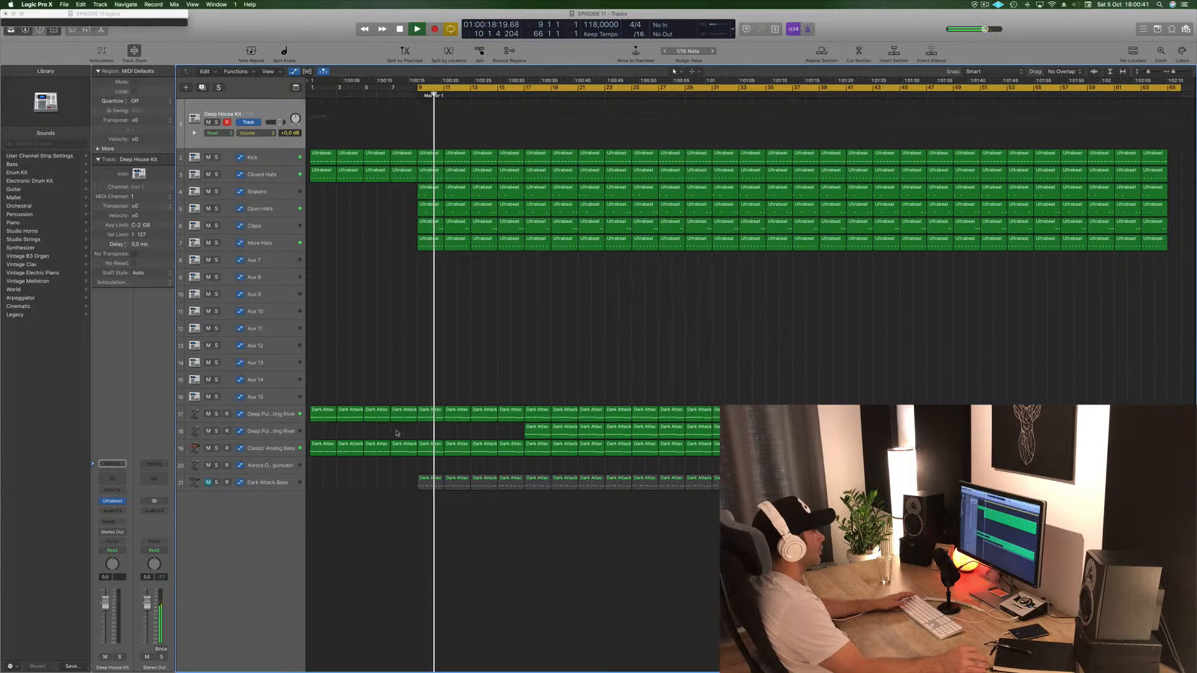
- Replay from bar 17, briefly soloing the second Deep Pulsating River track and unmuting the Dark Attack Bass for comparison
{"action": "left_click", "coordinate": [522, 99]}
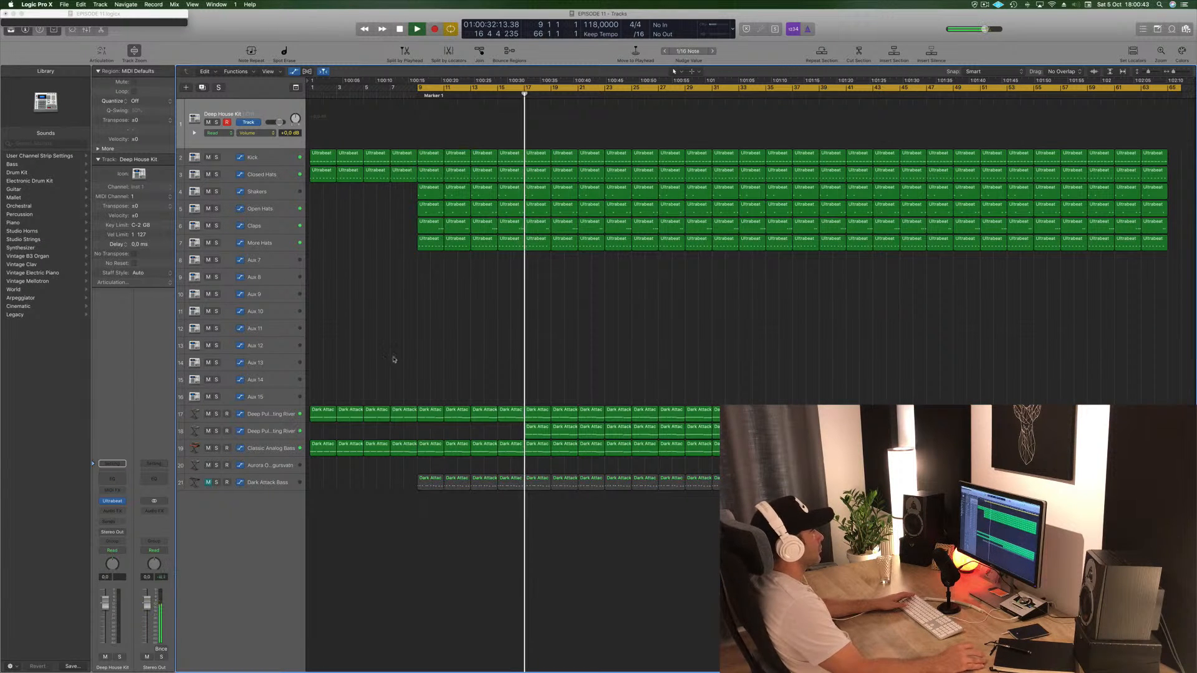
{"action": "left_click", "coordinate": [217, 431]}
{"action": "left_click", "coordinate": [217, 431]}
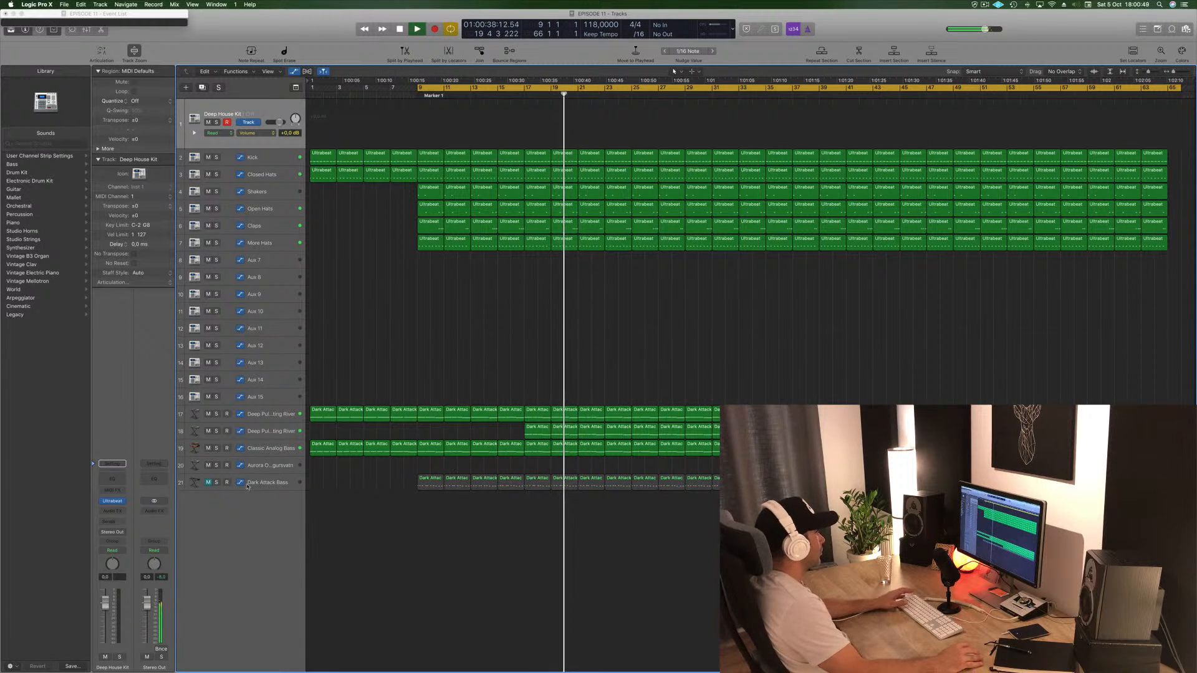
{"action": "left_click", "coordinate": [208, 482]}
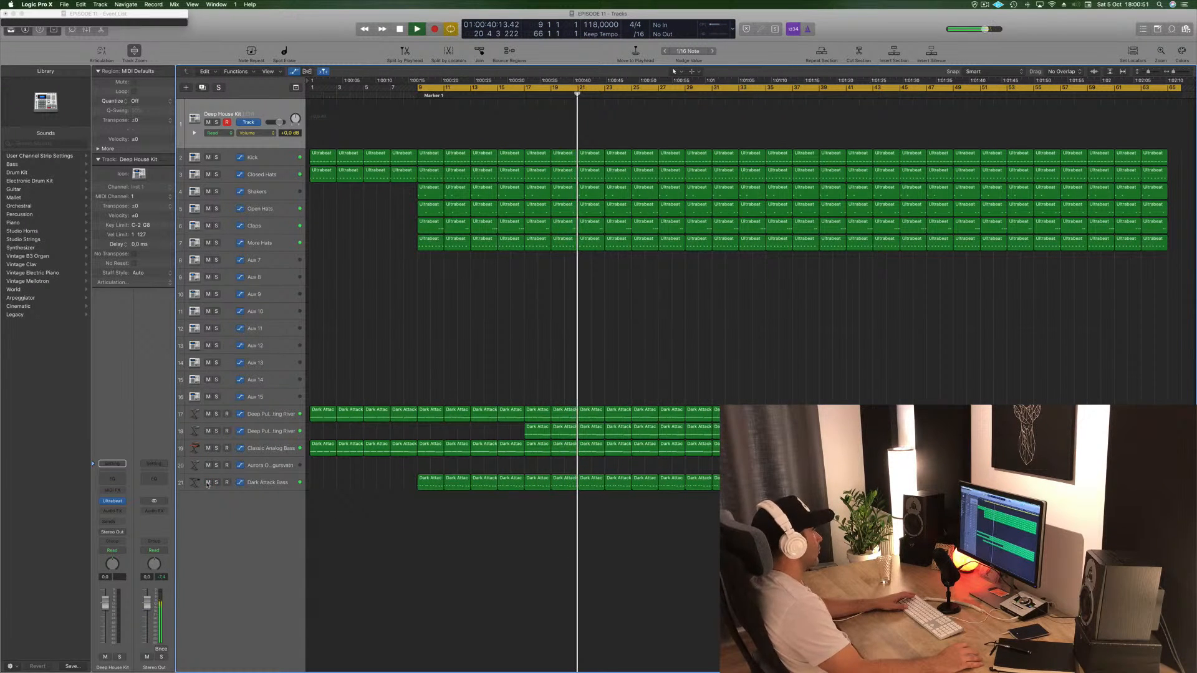
{"action": "left_click", "coordinate": [208, 482]}
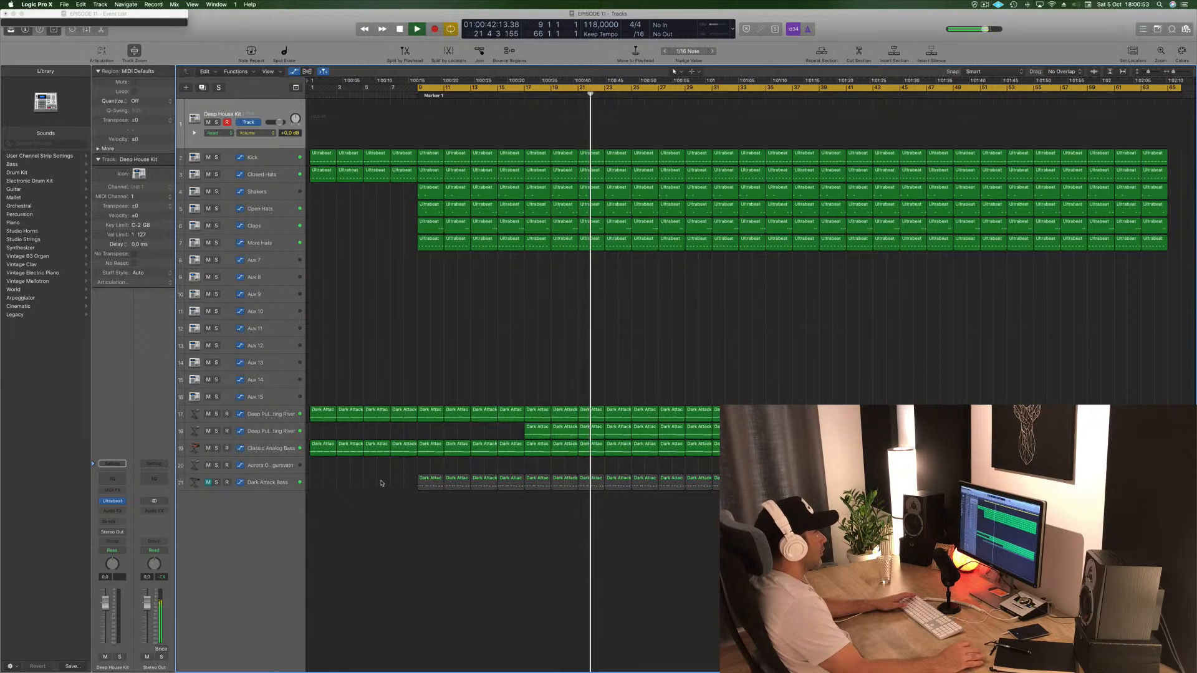
- Delete the muted Dark Attack Bass regions starting at bar 9
{"action": "left_click_drag", "start_coordinate": [388, 486], "coordinate": [834, 466]}
{"action": "key", "text": "Delete"}
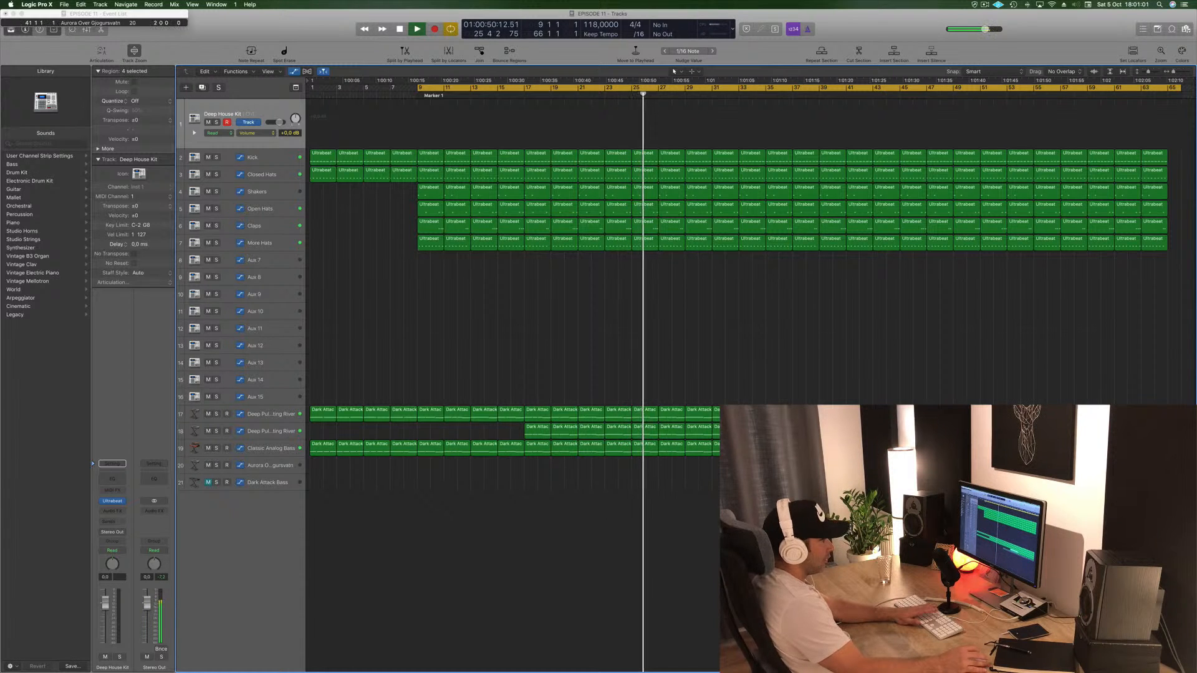
{"action": "key", "text": "Delete"}
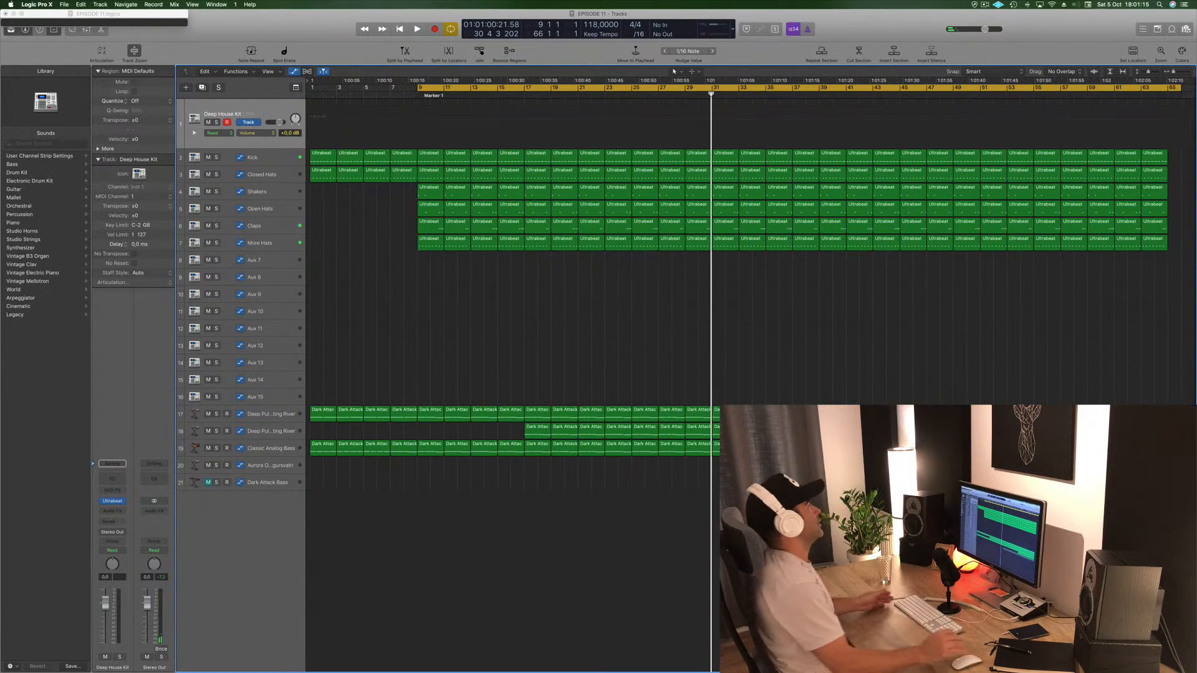
- Delete all drum regions between bars 33 and 41 to create a break
{"action": "key", "text": "space"}
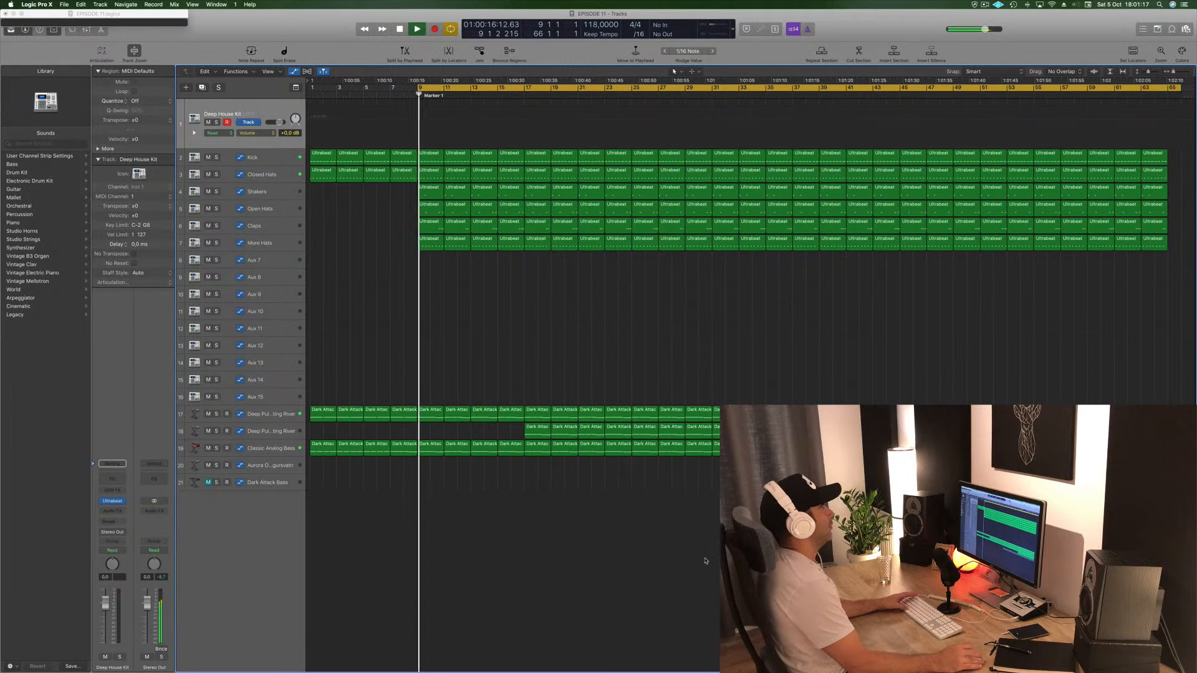
{"action": "key", "text": "space"}
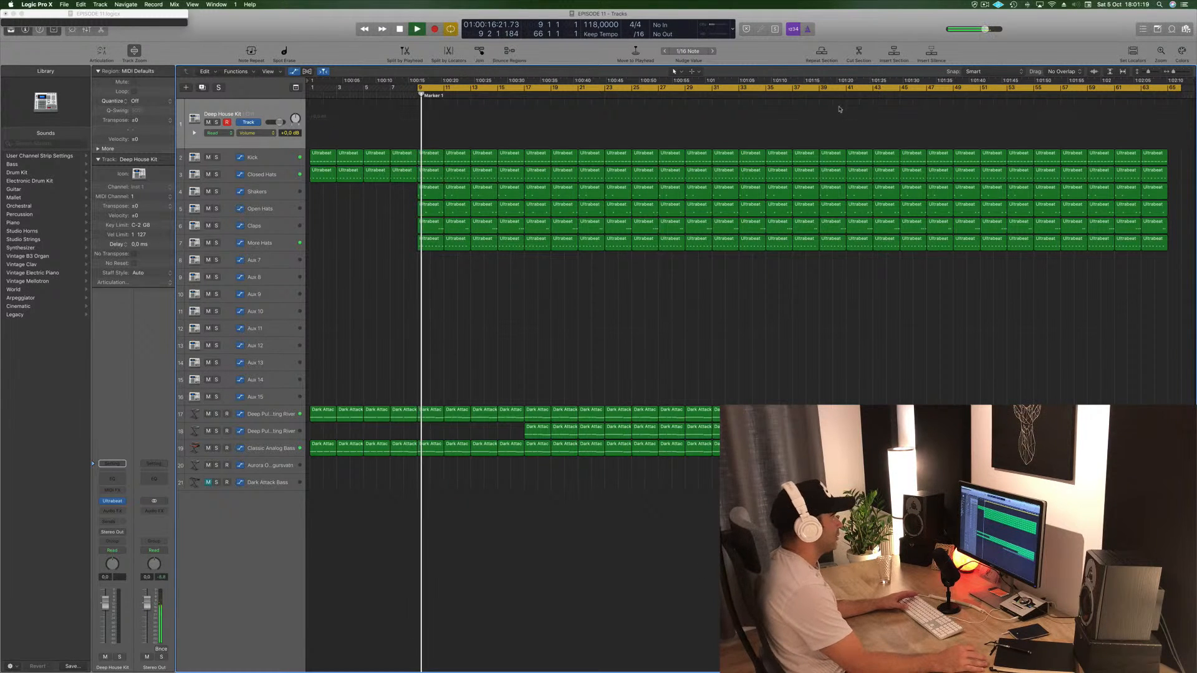
{"action": "left_click", "coordinate": [720, 95]}
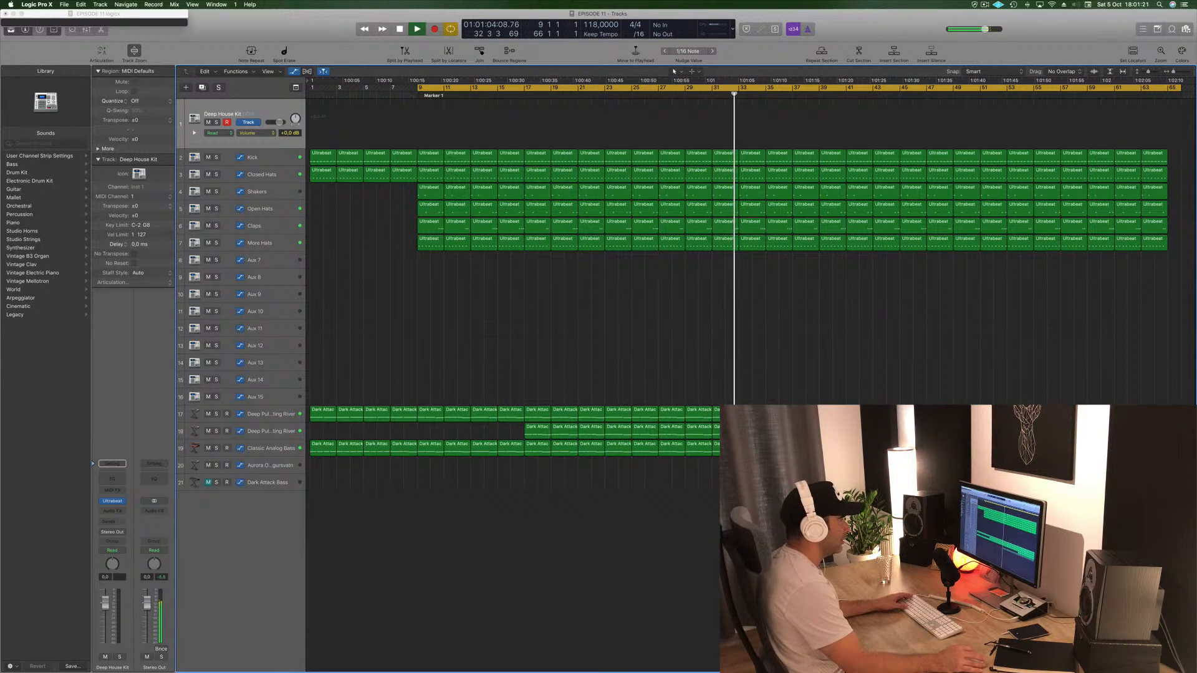
{"action": "left_click_drag", "start_coordinate": [751, 266], "coordinate": [830, 155]}
{"action": "key", "text": "Delete"}
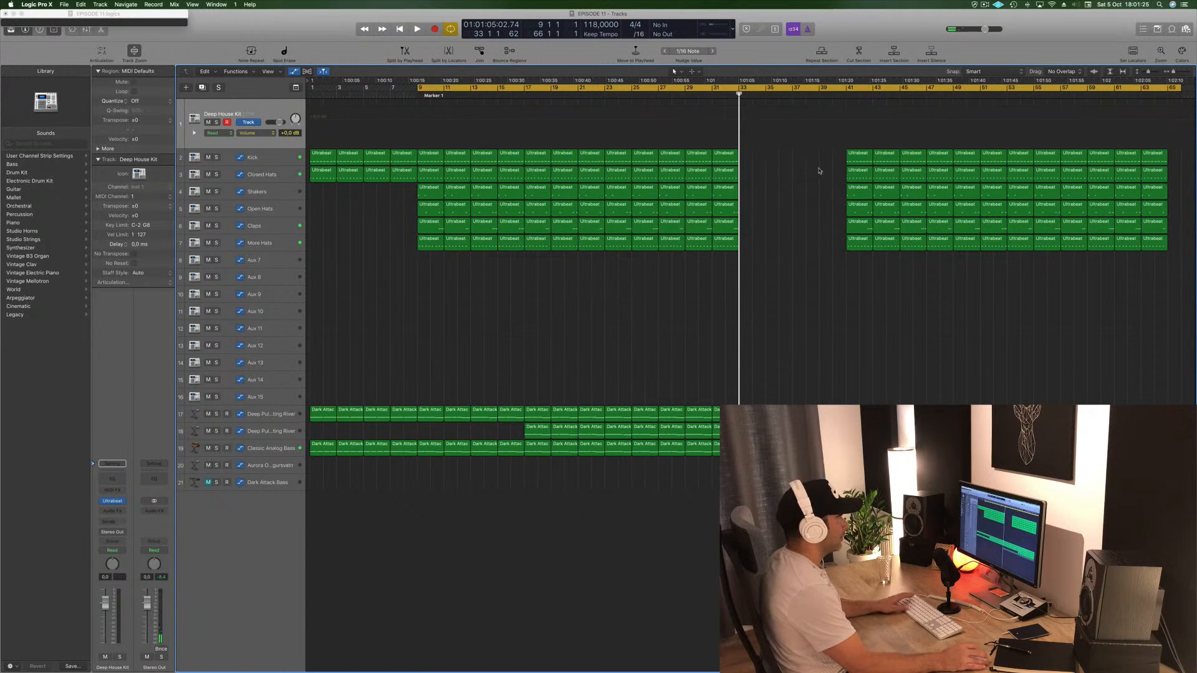
- Move the start of the cycle range to bar 33 and play the break from there
{"action": "key", "text": "space"}
{"action": "left_click_drag", "start_coordinate": [416, 87], "coordinate": [740, 87]}
{"action": "key", "text": "space"}
{"action": "key", "text": "space"}
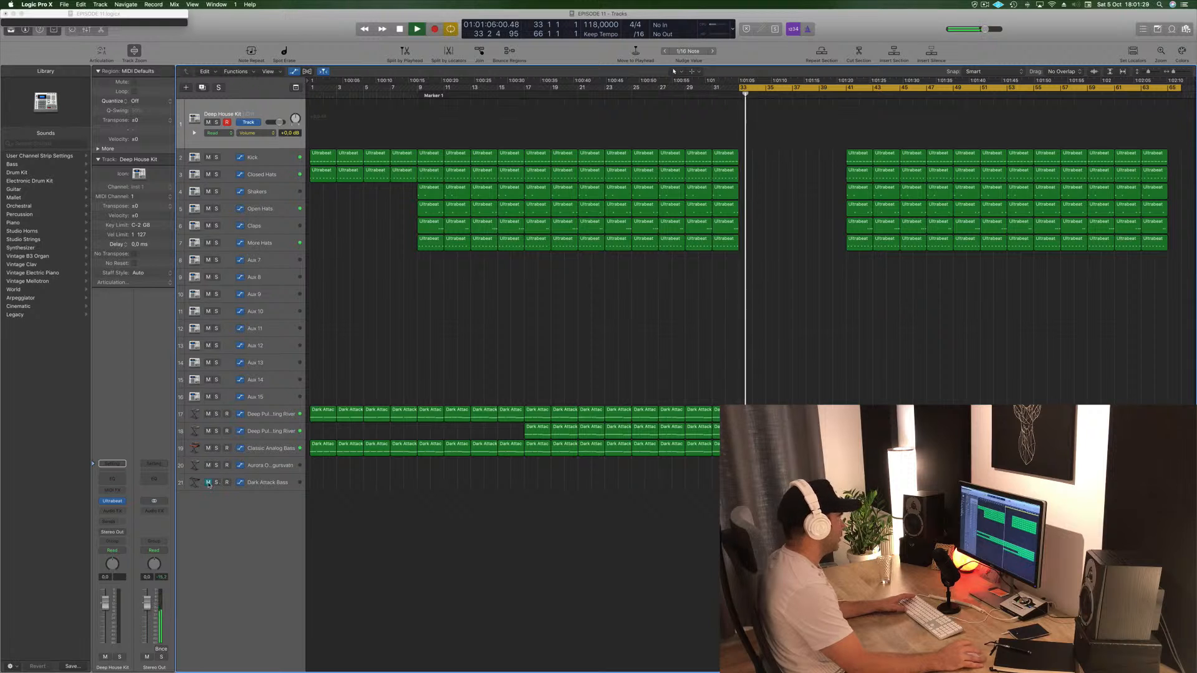
- Unmute the Dark Attack Bass track and audition the drumless section from bar 33
{"action": "left_click", "coordinate": [209, 484]}
{"action": "key", "text": "space"}
{"action": "key", "text": "space"}
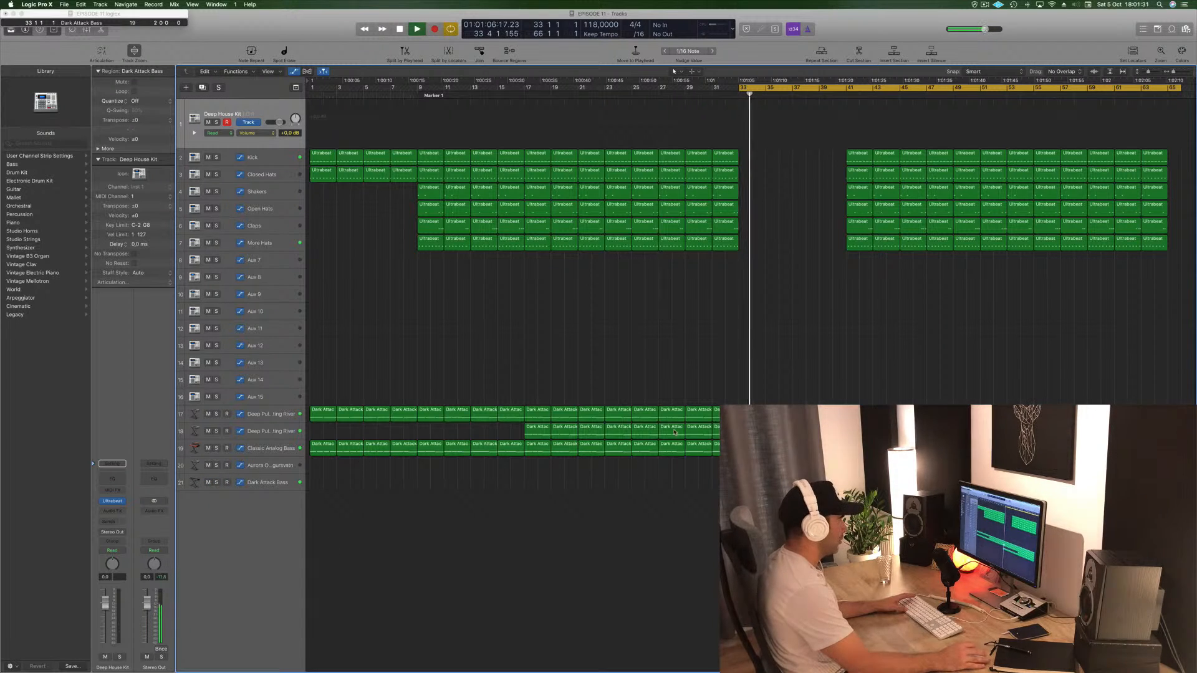
{"action": "key", "text": "space"}
{"action": "key", "text": "space"}
- Ramp the first Deep Pulsating River track's cutoff automation through the break up to 70.3% at bar 41
{"action": "left_click", "coordinate": [266, 430]}
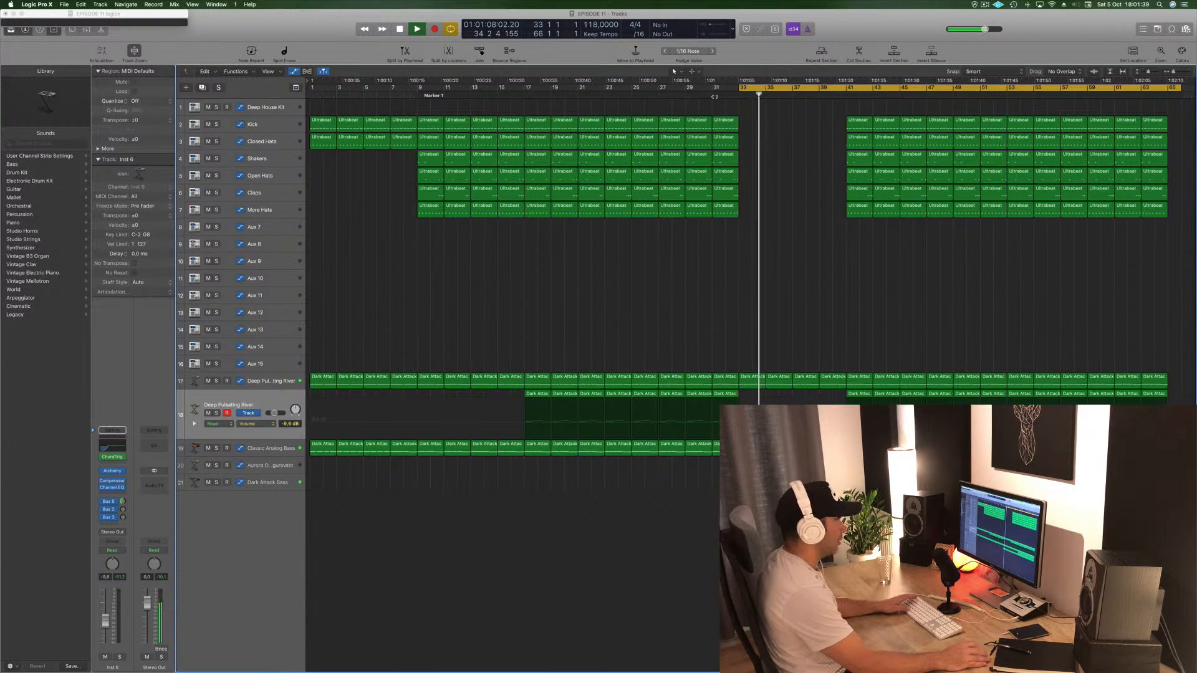
{"action": "left_click", "coordinate": [283, 373]}
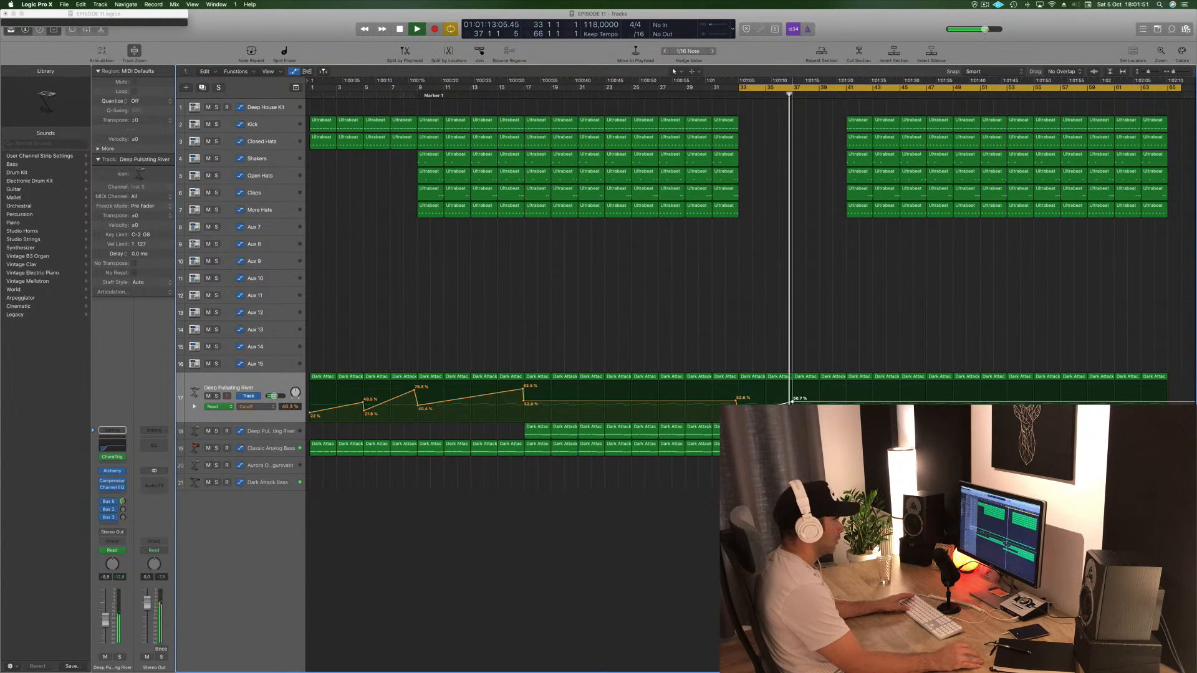
{"action": "left_click_drag", "start_coordinate": [791, 402], "coordinate": [845, 392]}
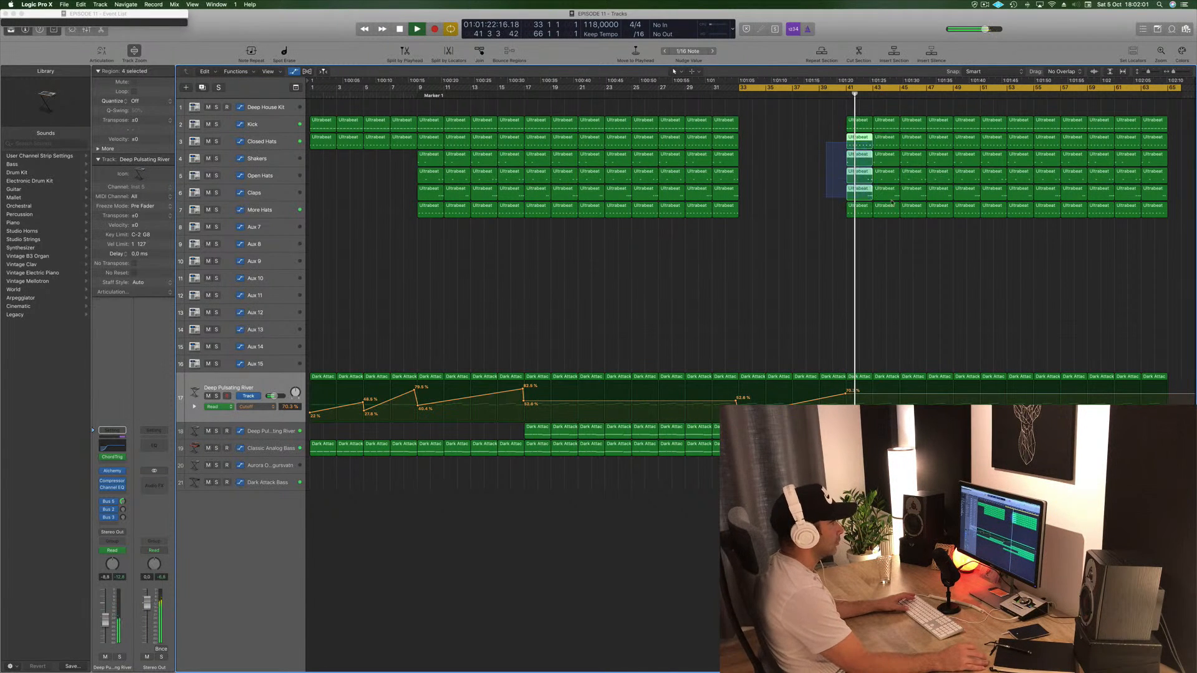
- Delete the drum regions between bars 41 and 49 on every drum track except the Kick
{"action": "left_click_drag", "start_coordinate": [891, 201], "coordinate": [957, 215]}
{"action": "key", "text": "Delete"}
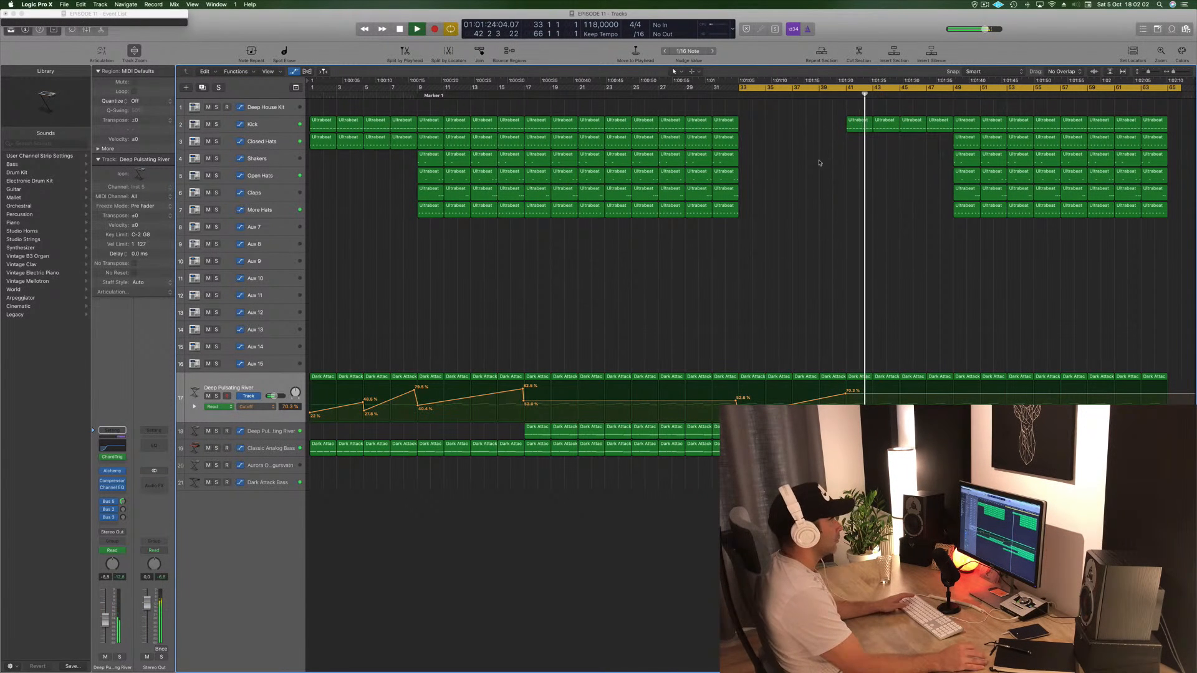
- Replay the kick's return from about bar 40 and save the project
{"action": "left_click", "coordinate": [839, 94]}
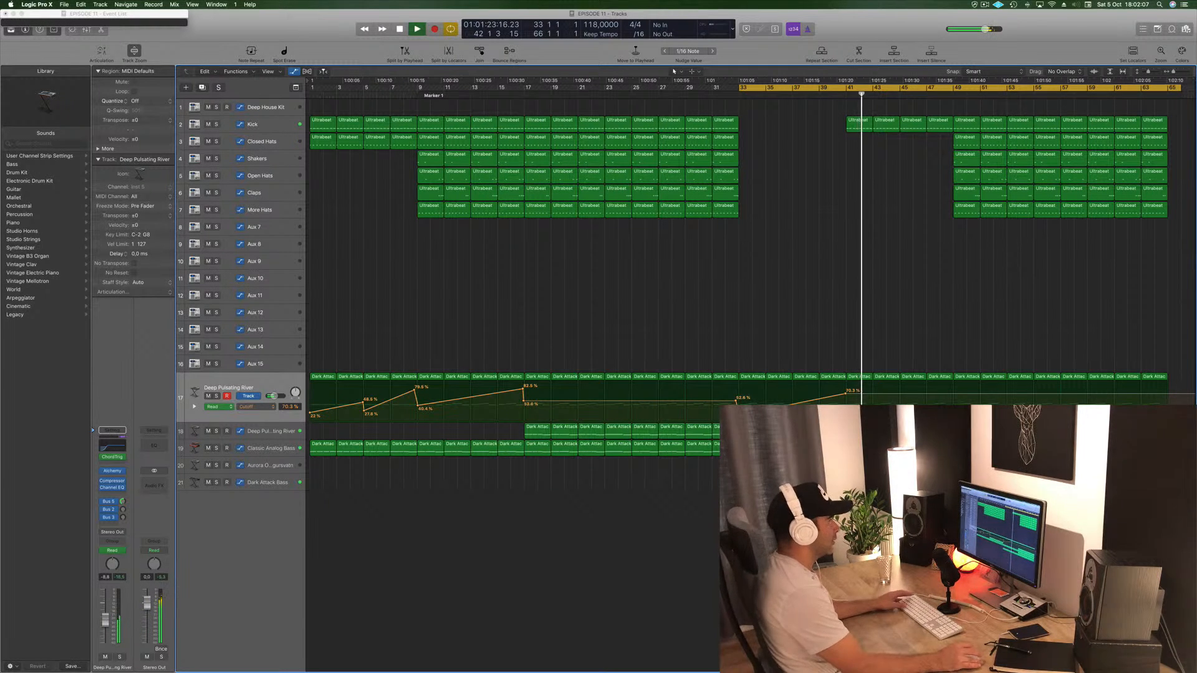
{"action": "left_click", "coordinate": [826, 95]}
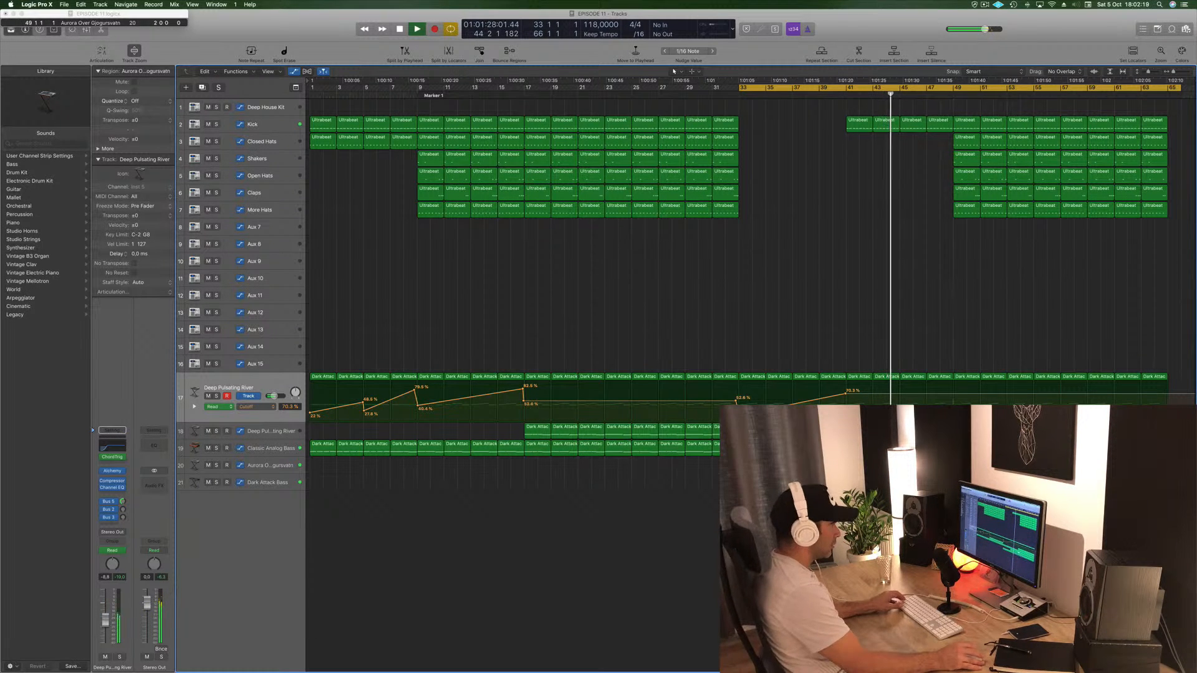
{"action": "left_click", "coordinate": [935, 535]}
{"action": "key", "text": "super+s"}
- Ramp the first Deep Pulsating River track's cutoff automation down to 27.8% at bar 49 and replay from about bar 41
{"action": "scroll", "coordinate": [817, 310], "scroll_direction": "left", "scroll_amount": 1}
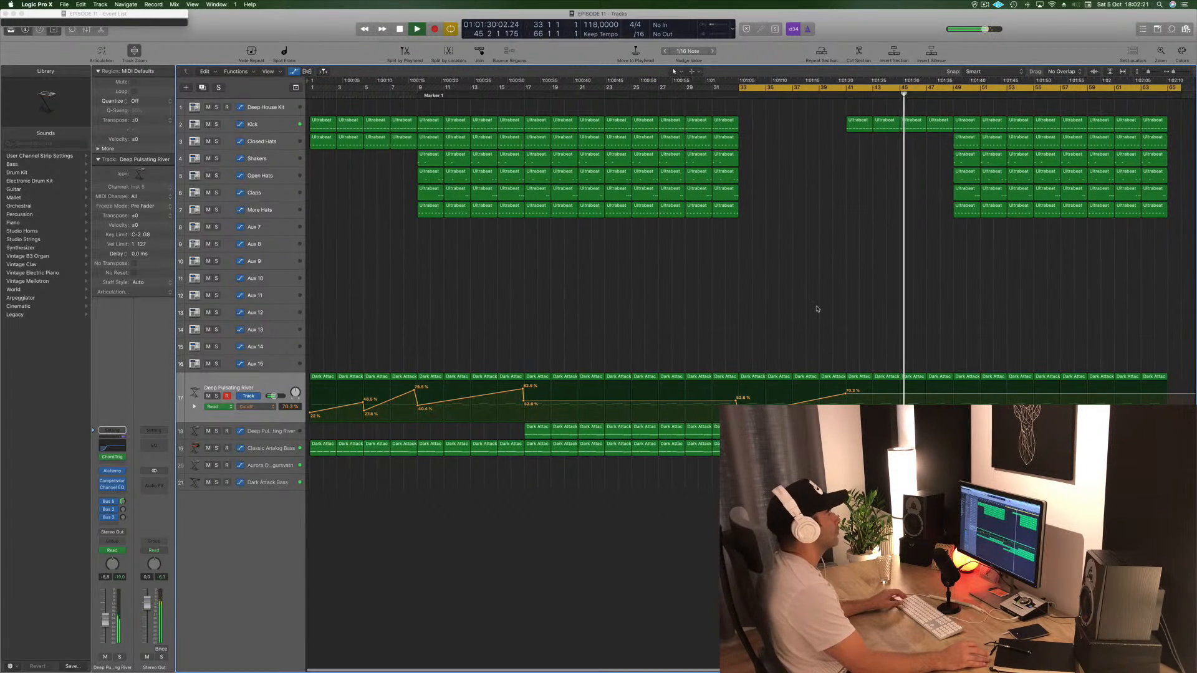
{"action": "scroll", "coordinate": [817, 310], "scroll_direction": "right", "scroll_amount": 1}
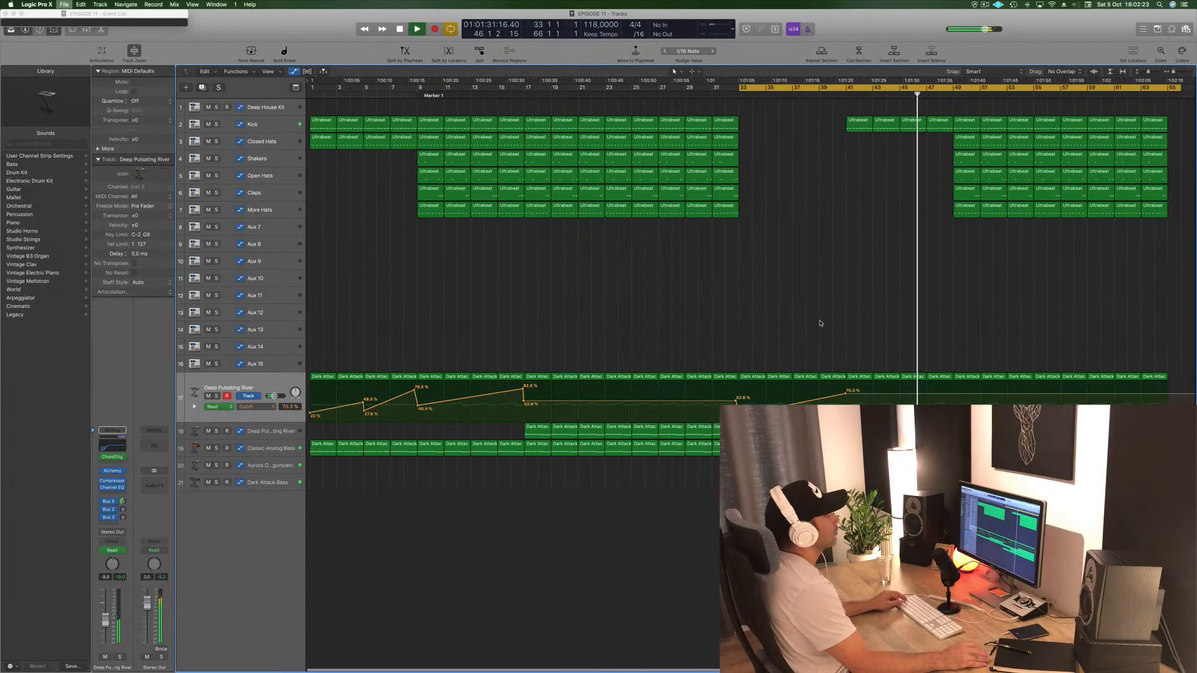
{"action": "key", "text": "super+Down"}
{"action": "key", "text": "super+Down"}
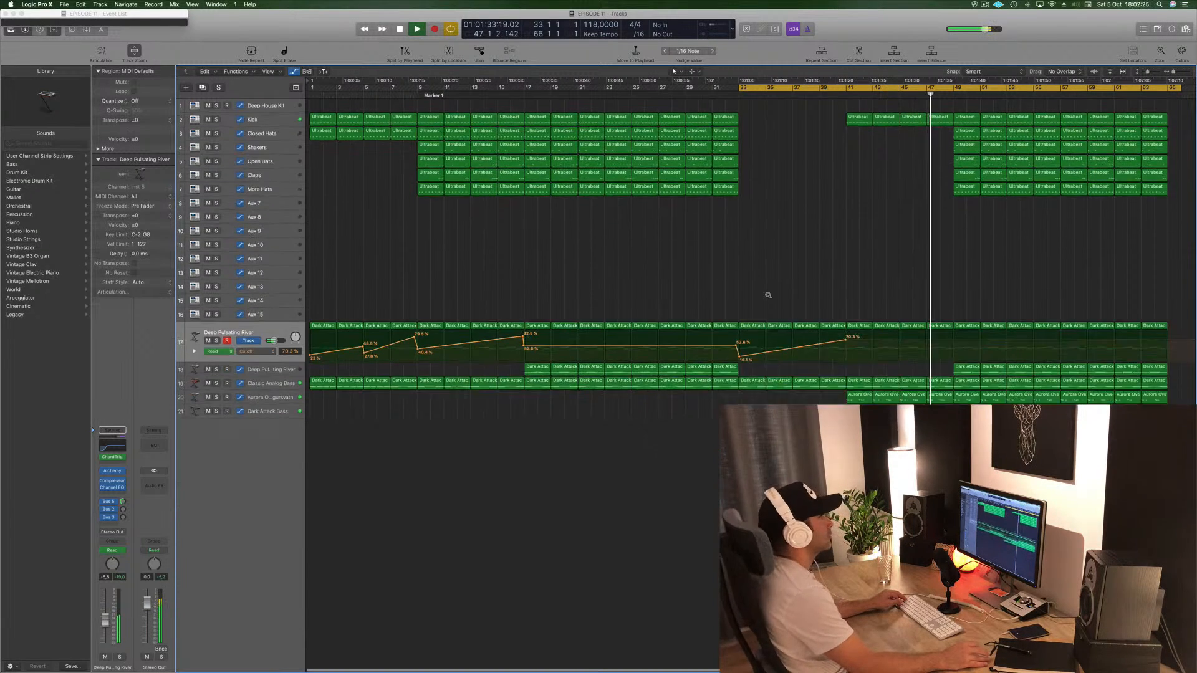
{"action": "key", "text": "super+Down"}
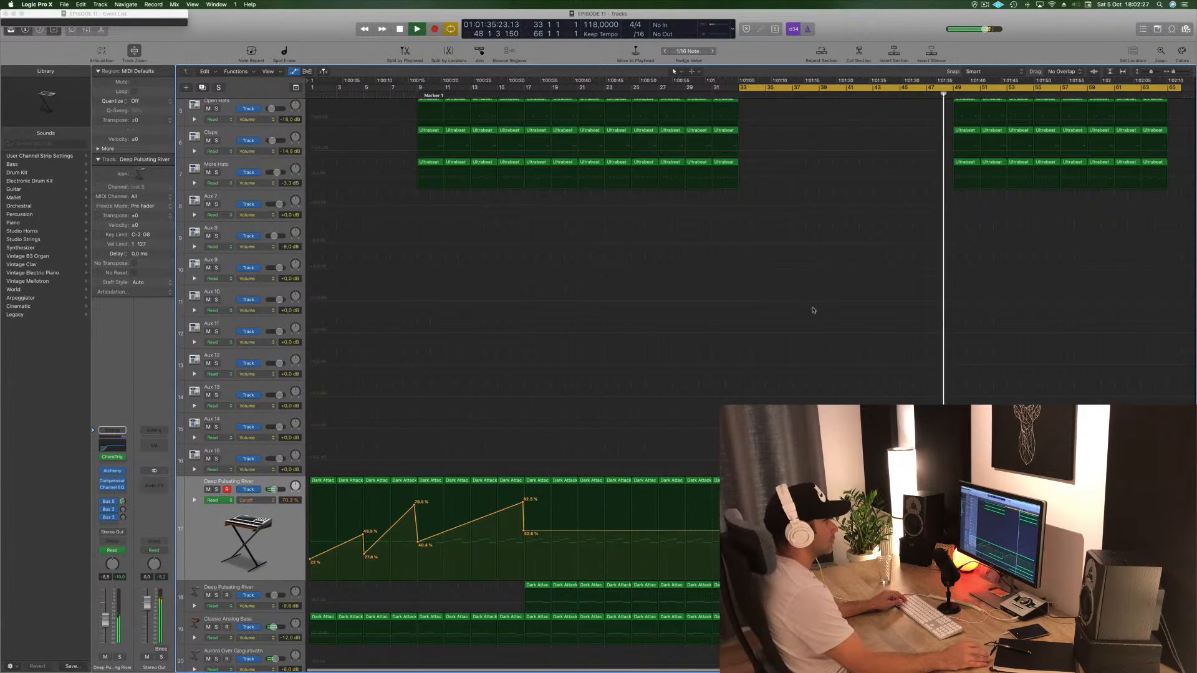
{"action": "key", "text": "super+Up"}
{"action": "key", "text": "super+Up"}
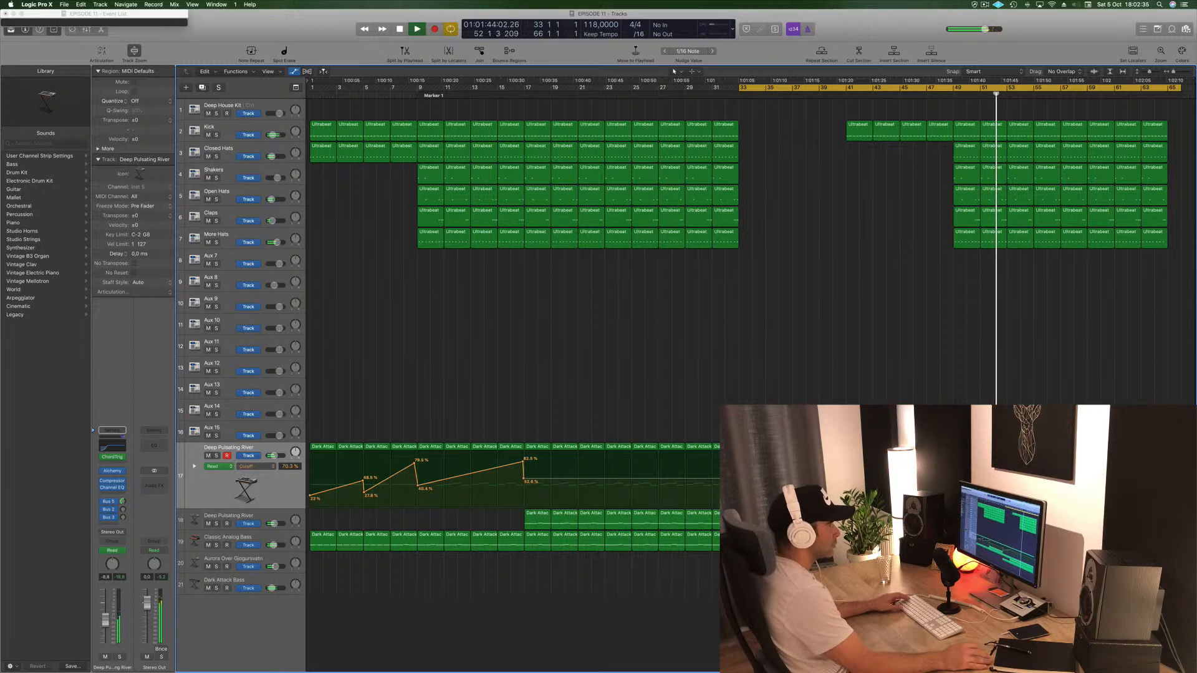
{"action": "left_click", "coordinate": [838, 92]}
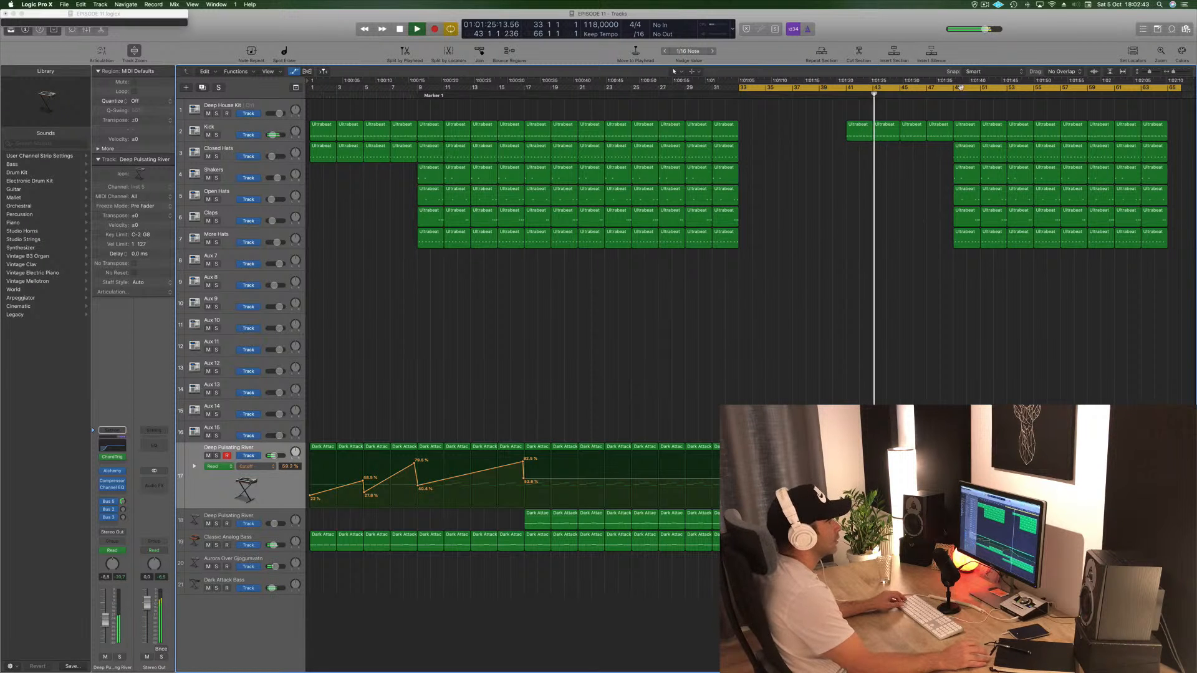
- Open the Kick region at bar 47 for note editing and delete a single kick note
{"action": "left_click", "coordinate": [940, 132]}
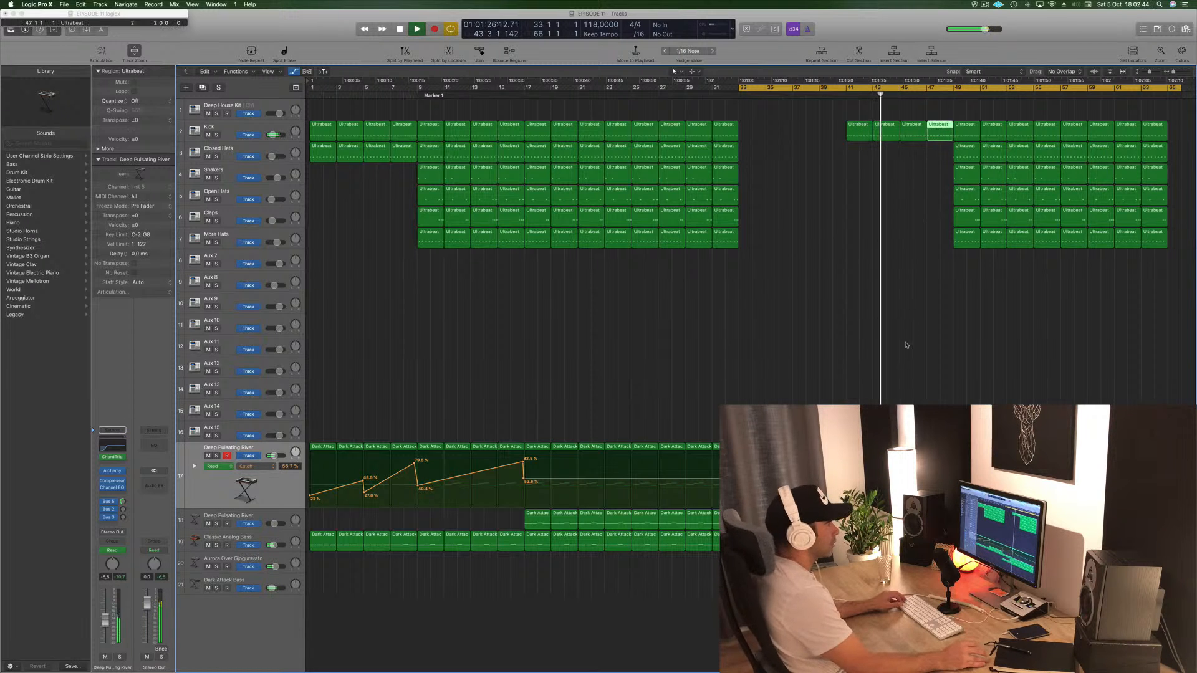
{"action": "double_click", "coordinate": [943, 127]}
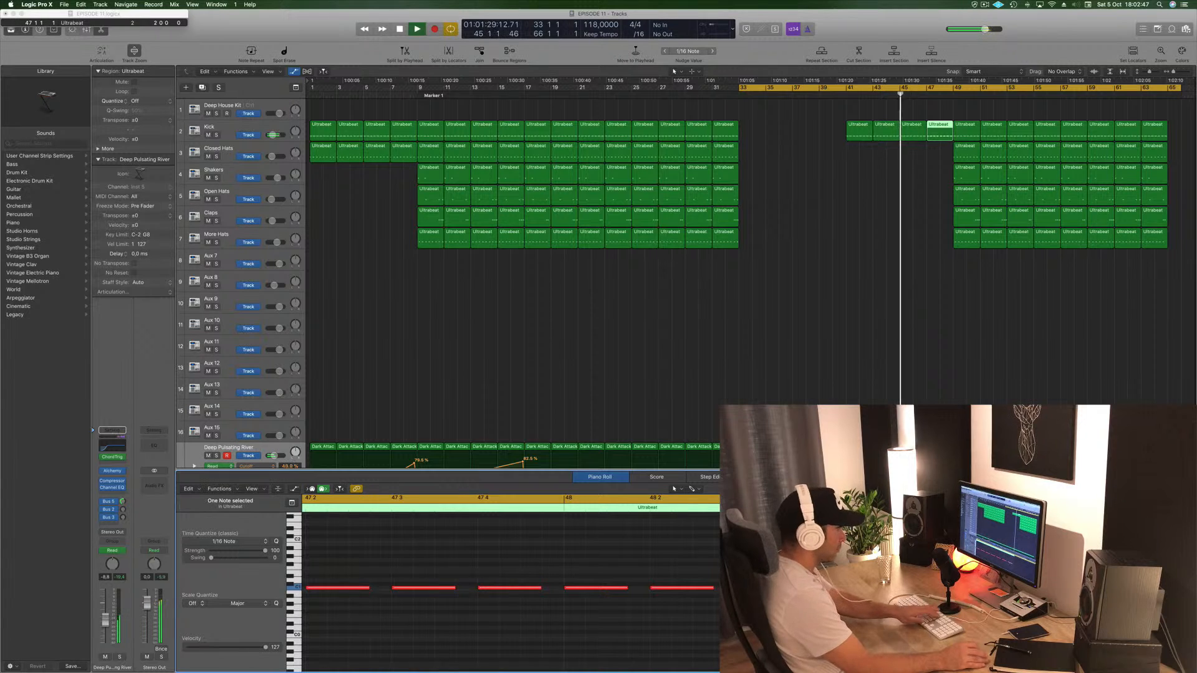
{"action": "key", "text": "Delete"}
{"action": "scroll", "coordinate": [936, 244], "scroll_direction": "up", "scroll_amount": 1}
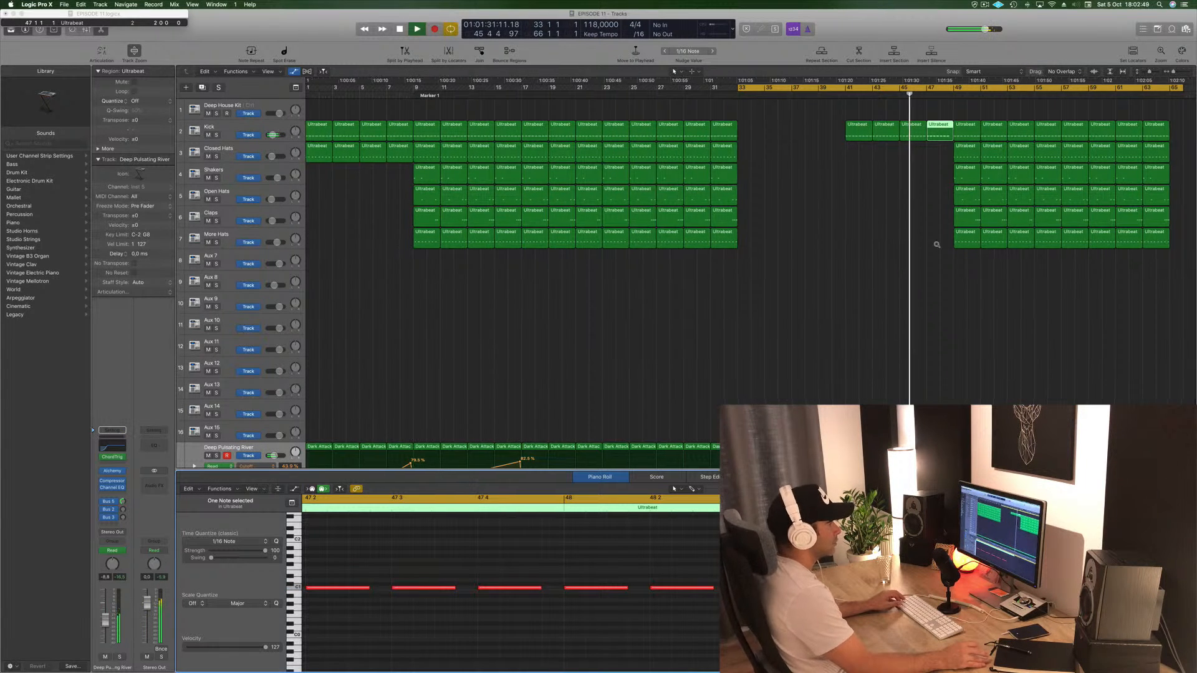
- Replay from bar 33 and delete the Classic Analog Bass regions between bars 33 and 41
{"action": "scroll", "coordinate": [937, 244], "scroll_direction": "up", "scroll_amount": 3}
{"action": "scroll", "coordinate": [983, 336], "scroll_direction": "down", "scroll_amount": 4}
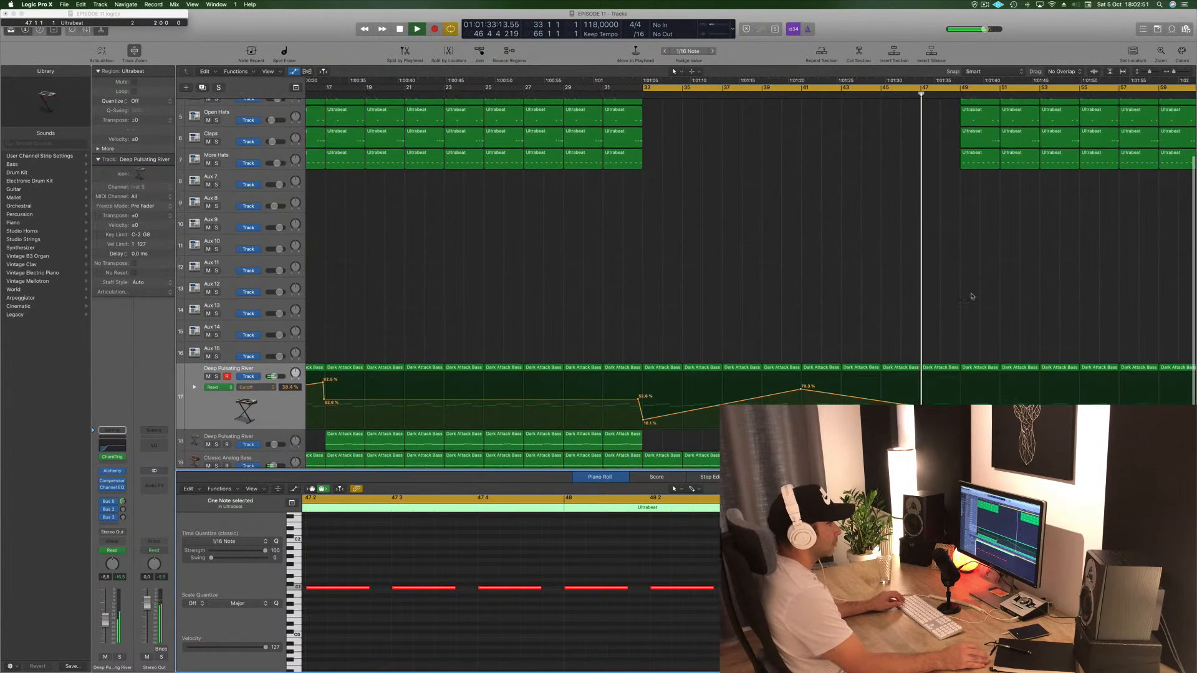
{"action": "scroll", "coordinate": [969, 296], "scroll_direction": "down", "scroll_amount": 2}
{"action": "scroll", "coordinate": [967, 275], "scroll_direction": "down", "scroll_amount": 3}
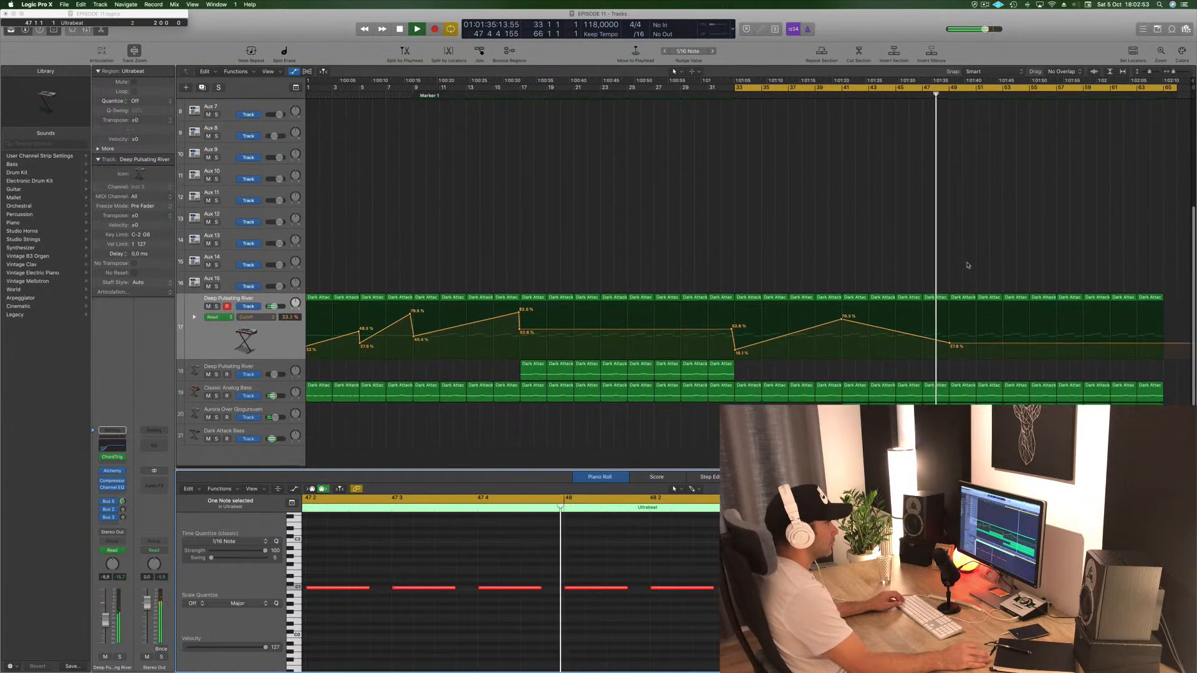
{"action": "scroll", "coordinate": [966, 265], "scroll_direction": "up", "scroll_amount": 1}
{"action": "scroll", "coordinate": [967, 265], "scroll_direction": "left", "scroll_amount": 1}
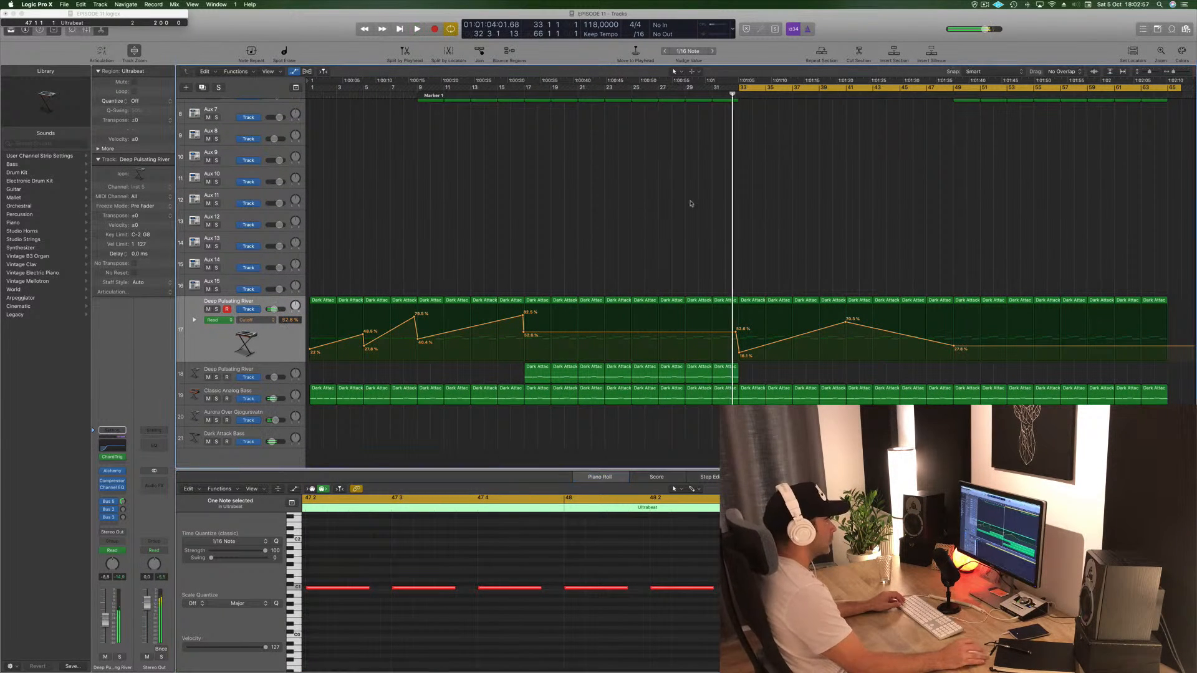
{"action": "key", "text": "Return"}
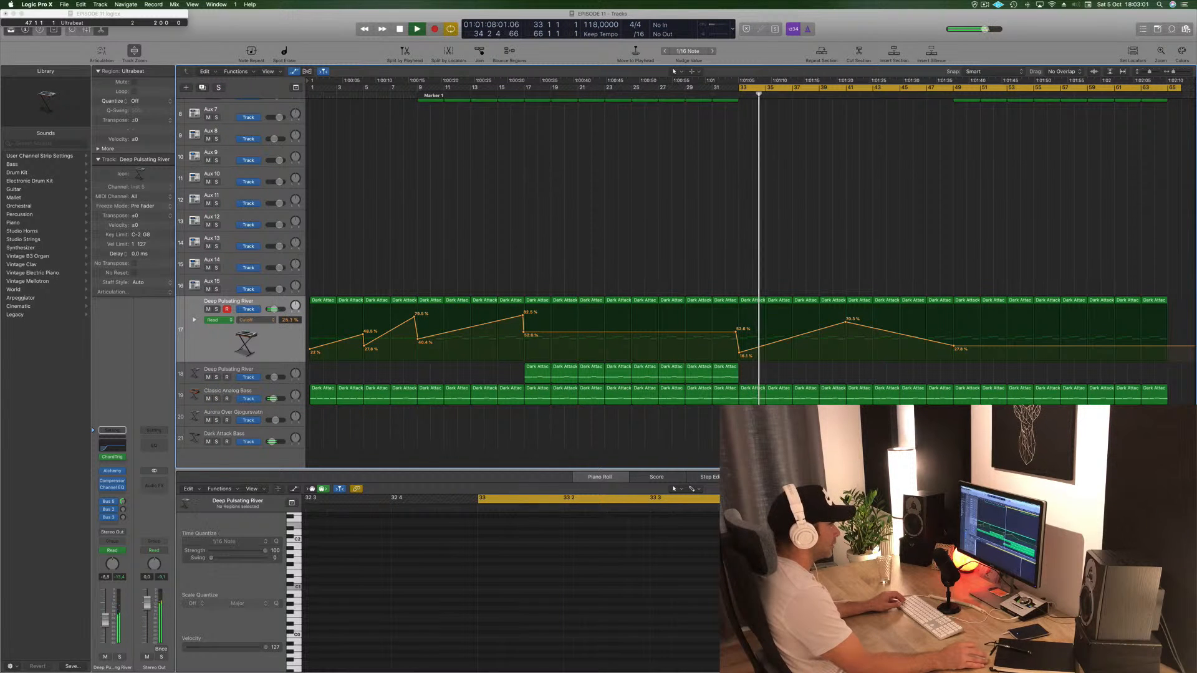
{"action": "key", "text": "Delete"}
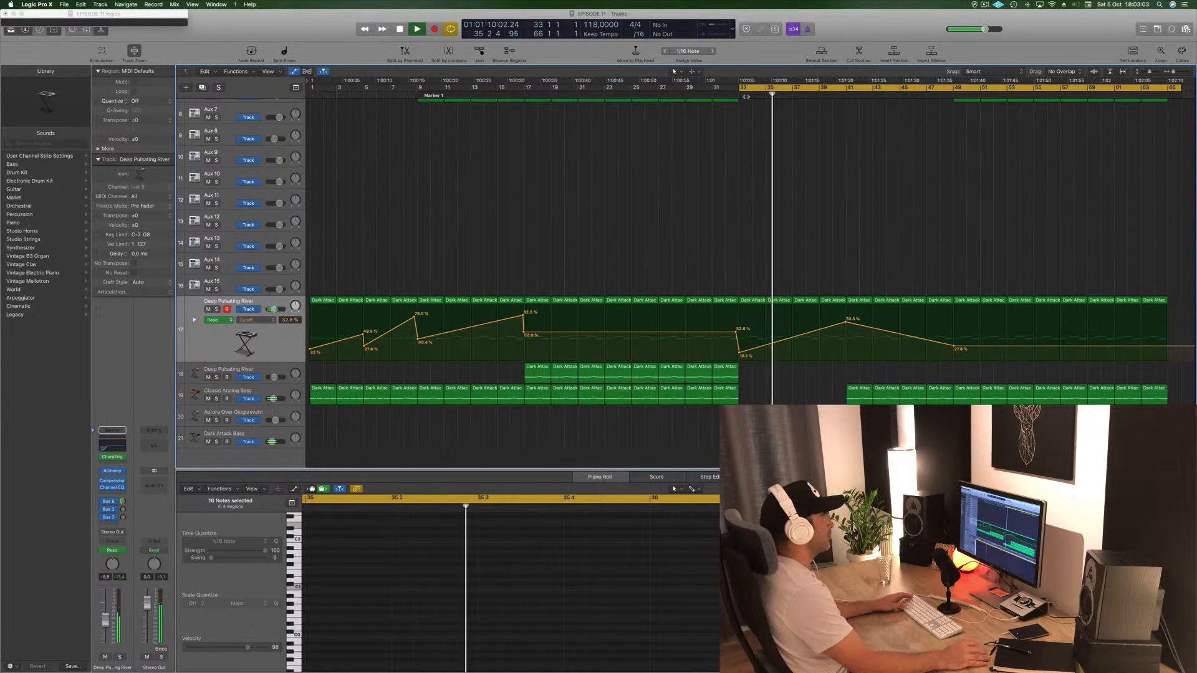
- Place a single two-bar Classic Analog Bass region at bar 37 within the break and save the project
{"action": "left_click", "coordinate": [720, 94]}
{"action": "left_click", "coordinate": [707, 95]}
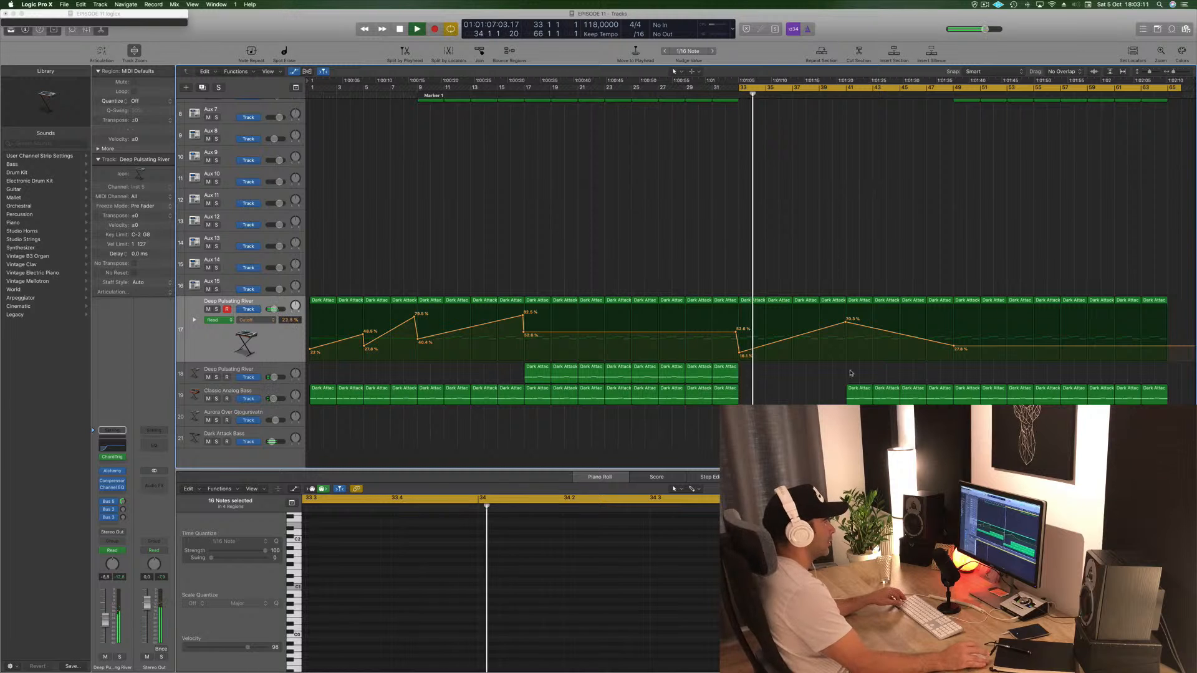
{"action": "left_click", "coordinate": [829, 391]}
{"action": "left_click_drag", "start_coordinate": [830, 391], "coordinate": [806, 391]}
{"action": "left_click", "coordinate": [768, 393]}
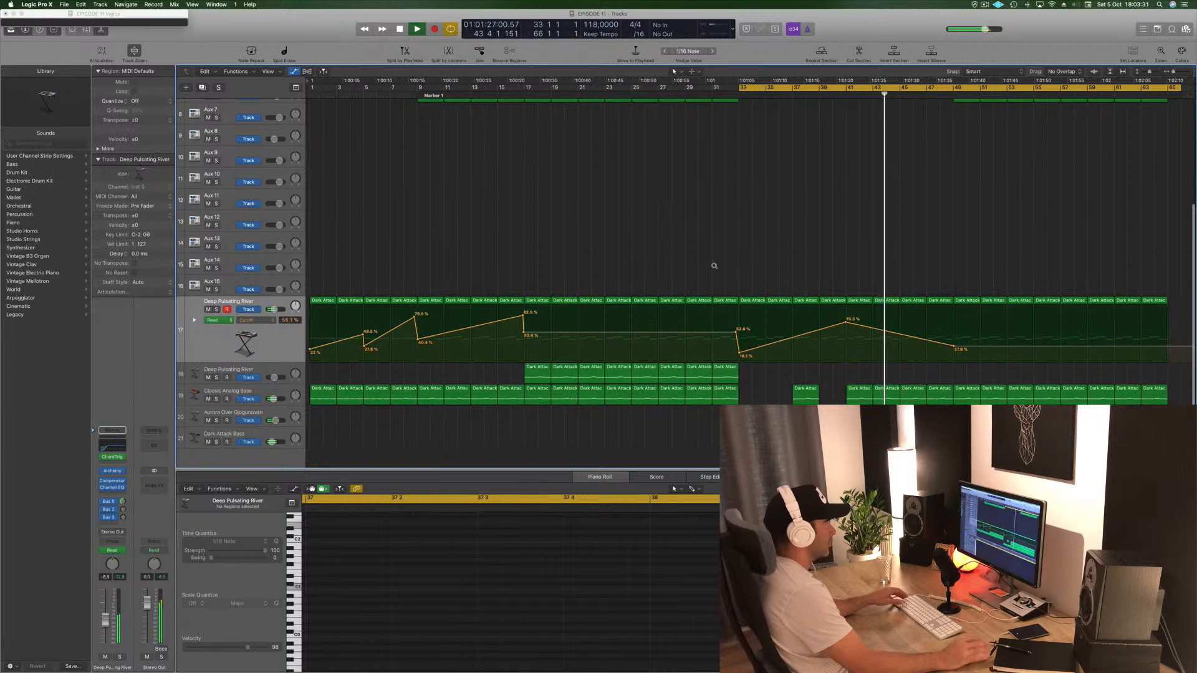
{"action": "scroll", "coordinate": [714, 263], "scroll_direction": "up", "scroll_amount": 2}
{"action": "key", "text": "super+s"}
{"action": "scroll", "coordinate": [754, 234], "scroll_direction": "up", "scroll_amount": 5}
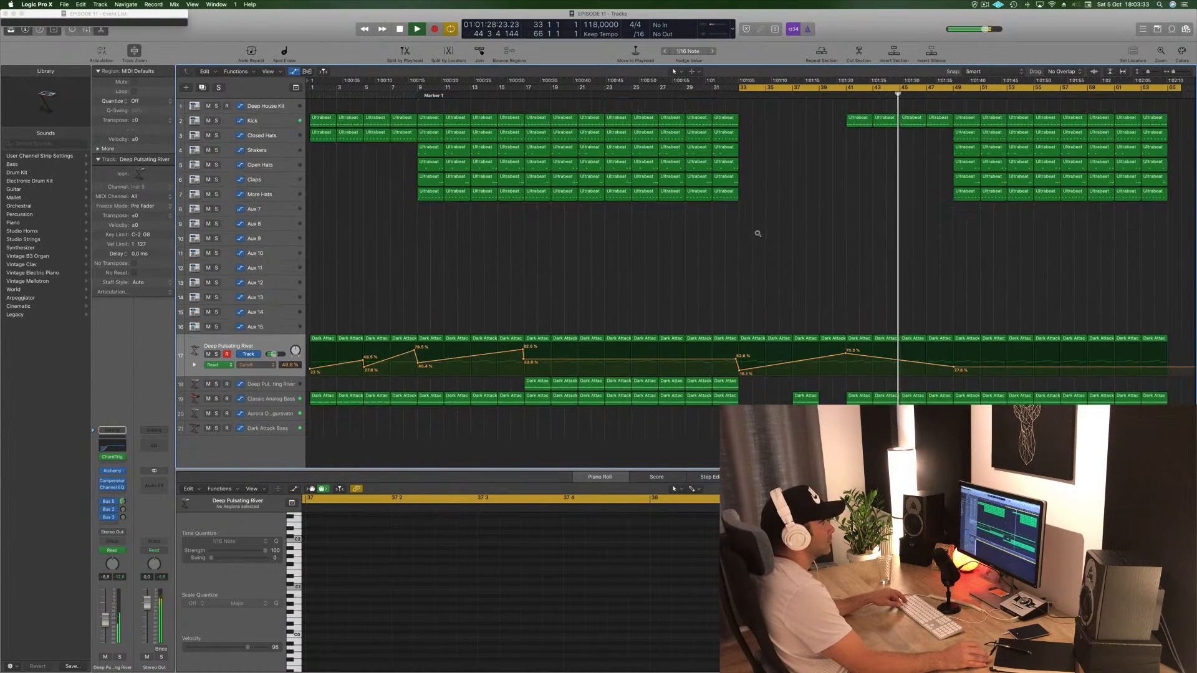
- Add a dip at bar 45 to the first Deep Pulsating River track's cutoff automation and raise the bar 49 point to 60.2%
{"action": "scroll", "coordinate": [756, 220], "scroll_direction": "down", "scroll_amount": 1}
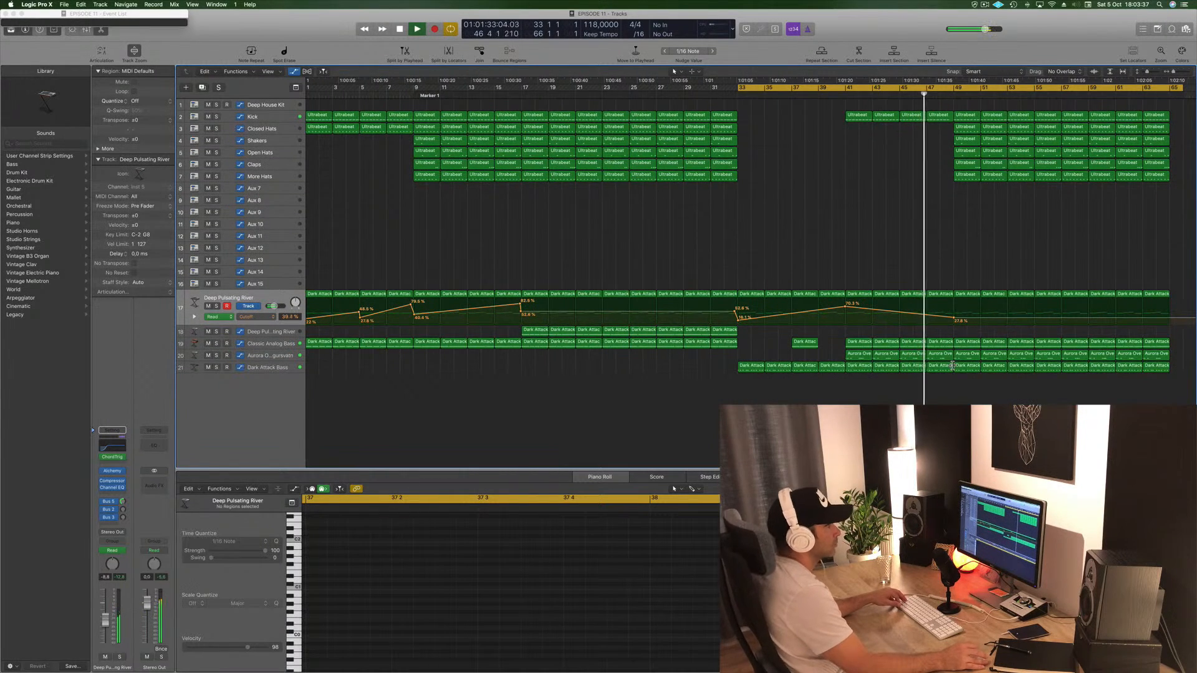
{"action": "scroll", "coordinate": [952, 366], "scroll_direction": "down", "scroll_amount": 3}
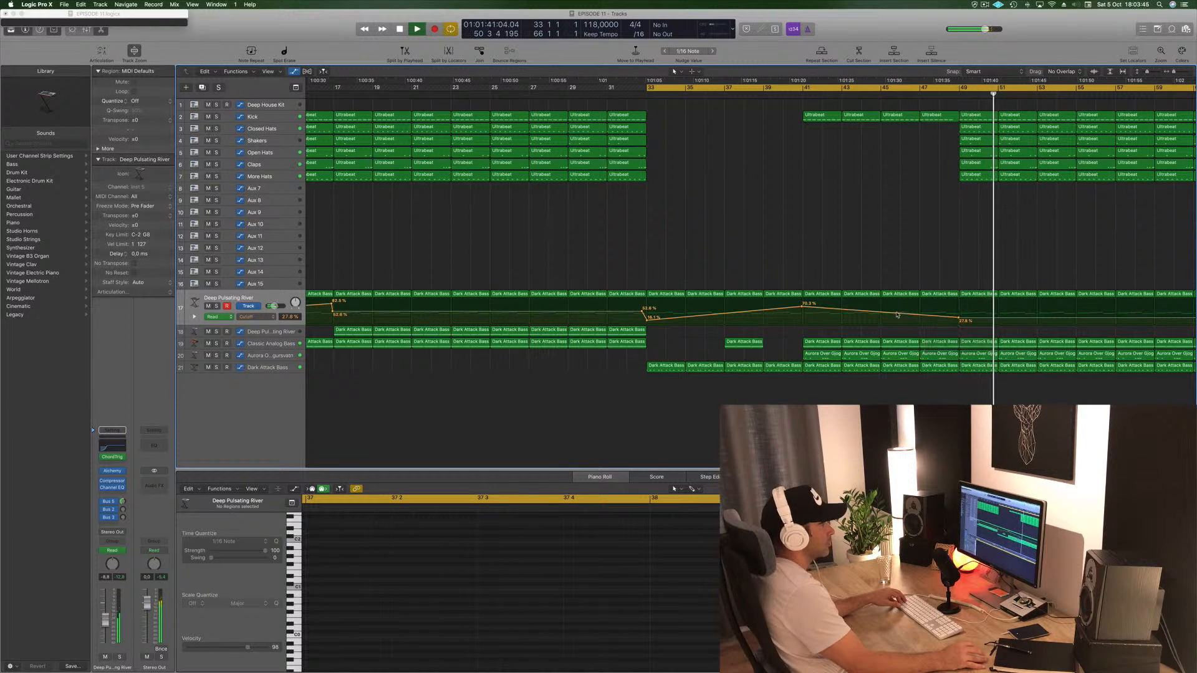
{"action": "left_click_drag", "start_coordinate": [880, 312], "coordinate": [880, 316]}
{"action": "mouse_move", "coordinate": [958, 320]}
{"action": "left_mouse_down"}
{"action": "mouse_move", "coordinate": [959, 298]}
{"action": "mouse_move", "coordinate": [959, 309]}
{"action": "left_mouse_up"}
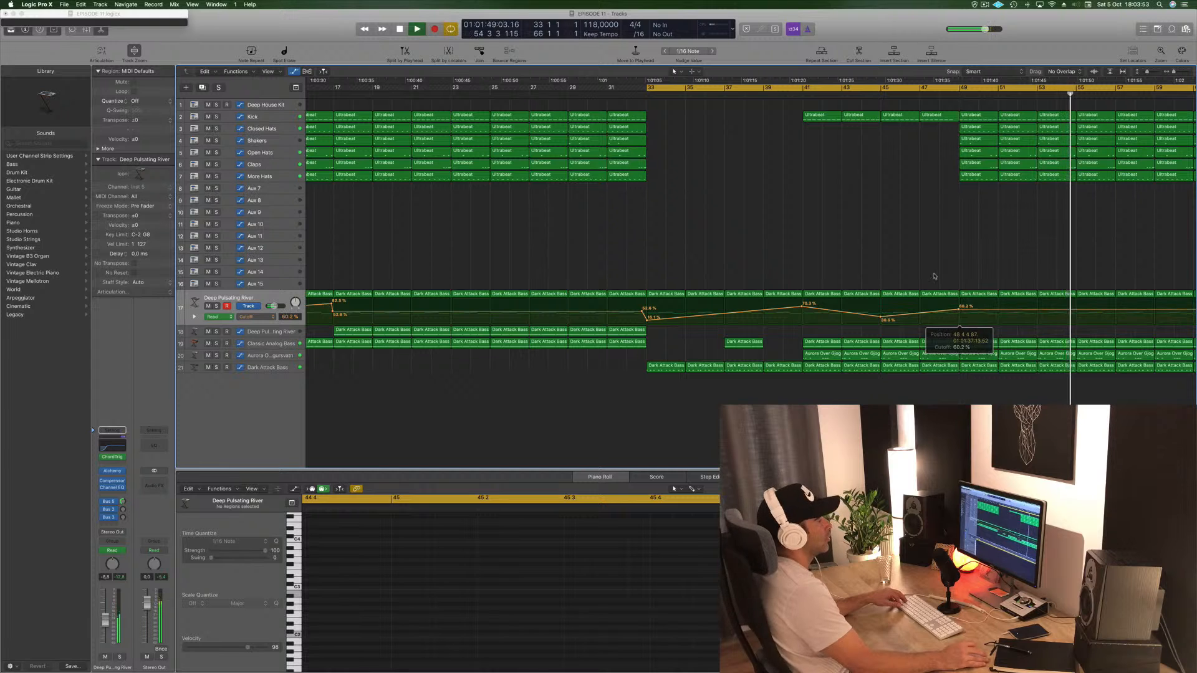
- Save the project and audition the arrangement from bar 33 to about bar 62
{"action": "left_click", "coordinate": [902, 248], "text": "ctrl+alt"}
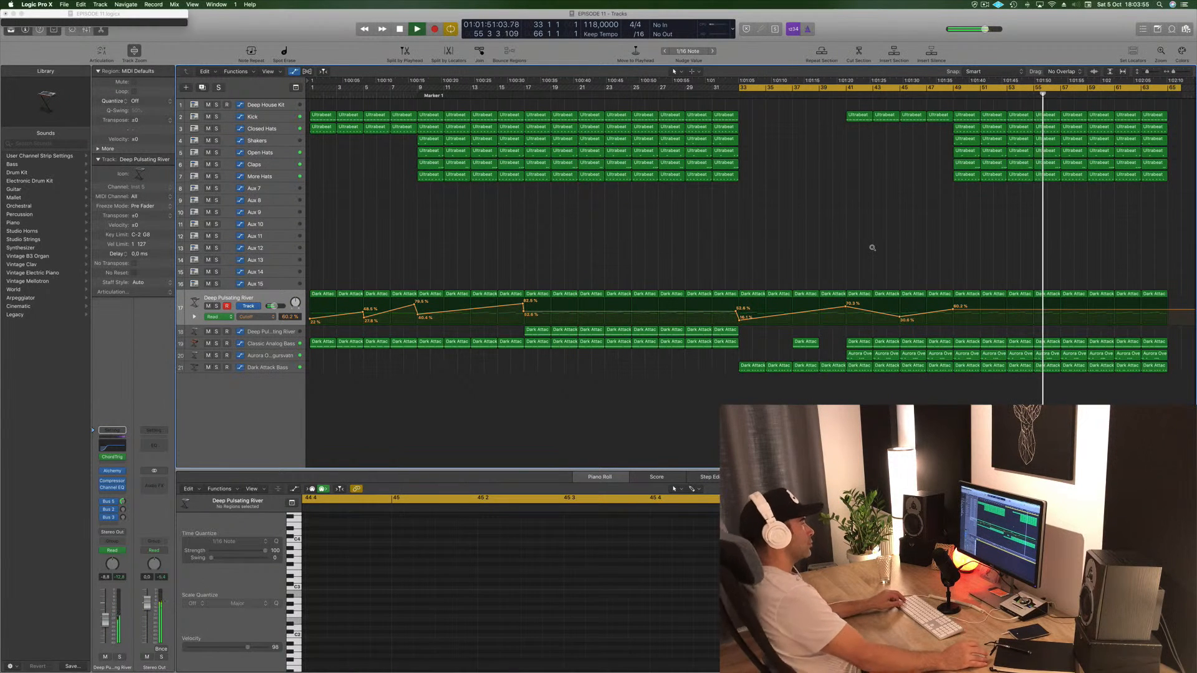
{"action": "key", "text": "space"}
{"action": "key", "text": "space"}
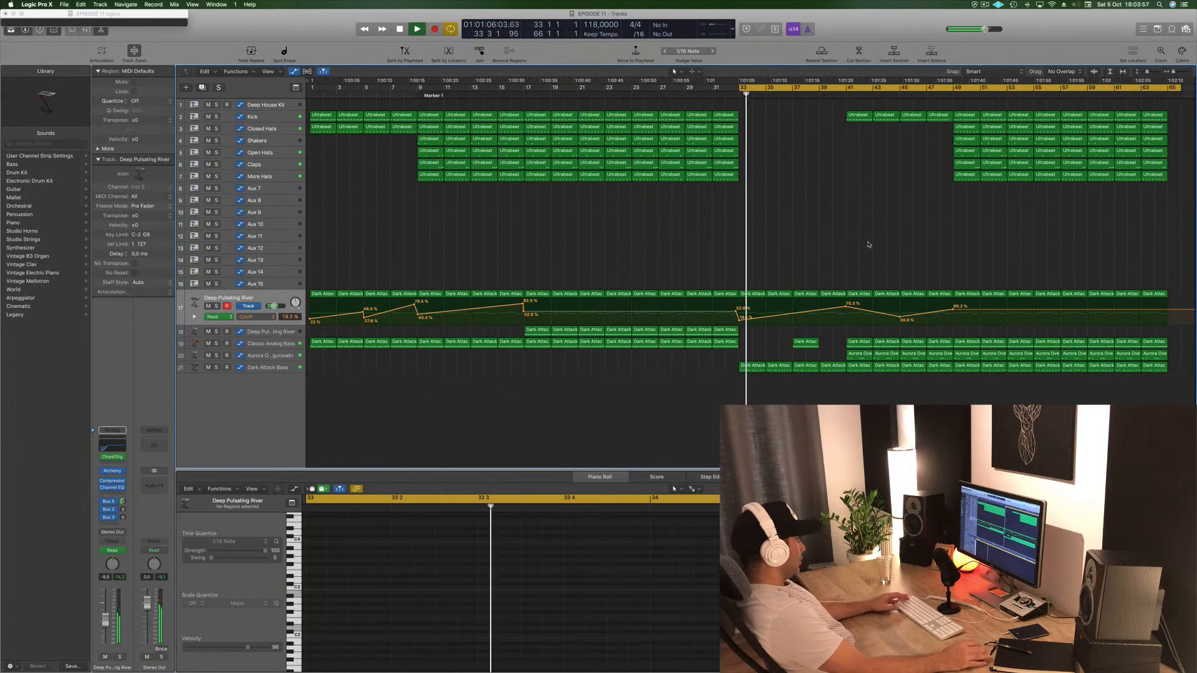
{"action": "key", "text": "super+s"}
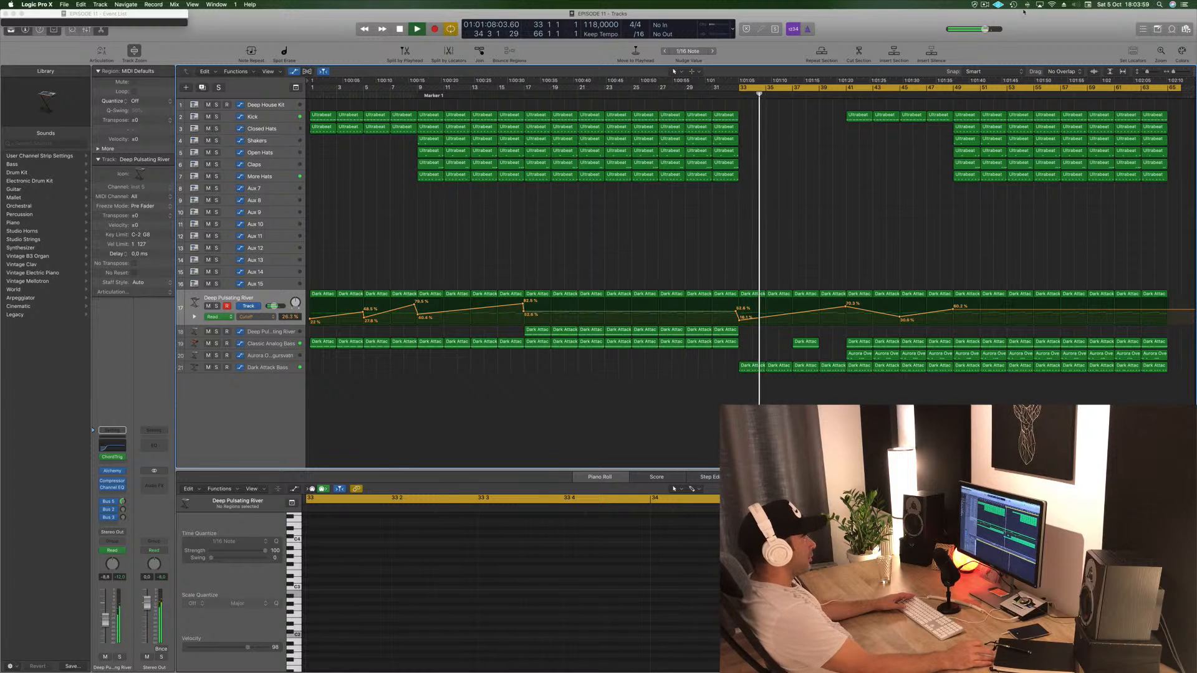
{"action": "left_click", "coordinate": [984, 4]}
{"action": "left_click", "coordinate": [883, 256]}
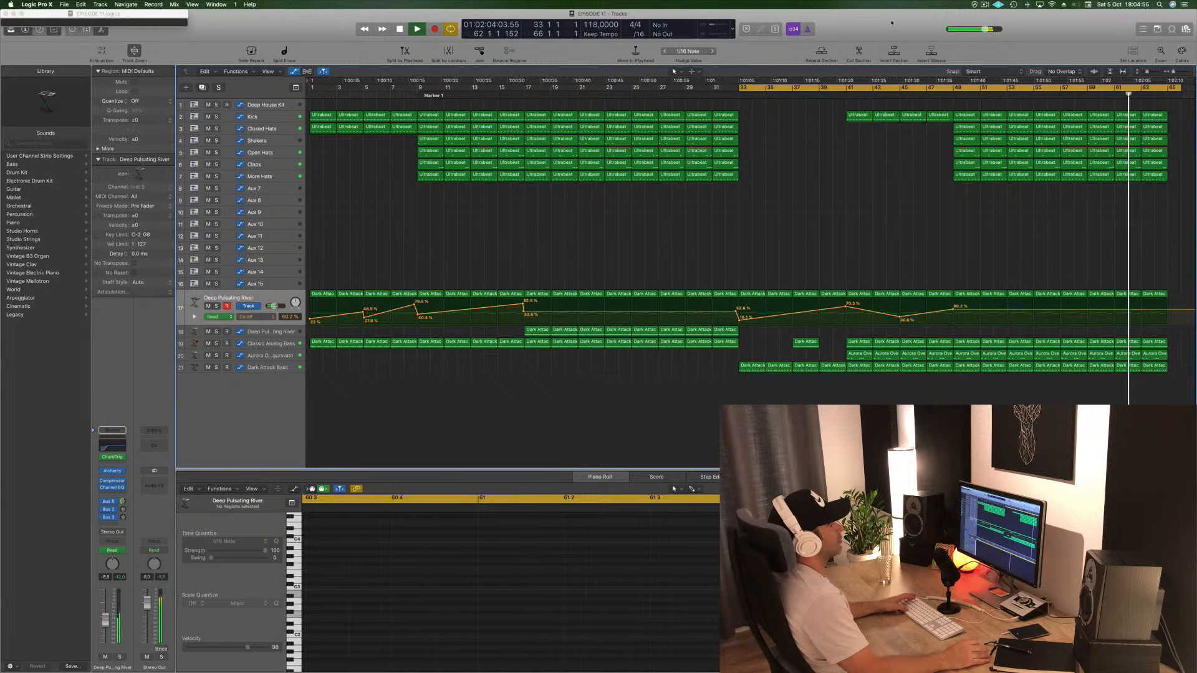
{"action": "key", "text": "space"}
{"action": "left_click", "coordinate": [985, 5]}
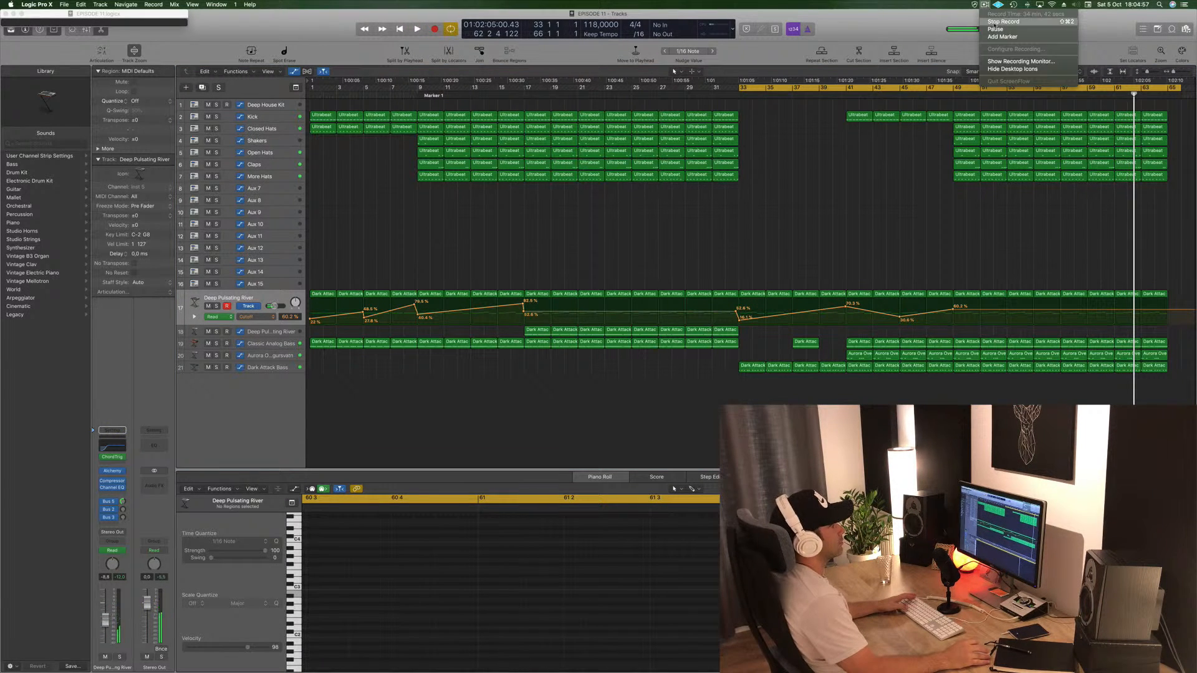